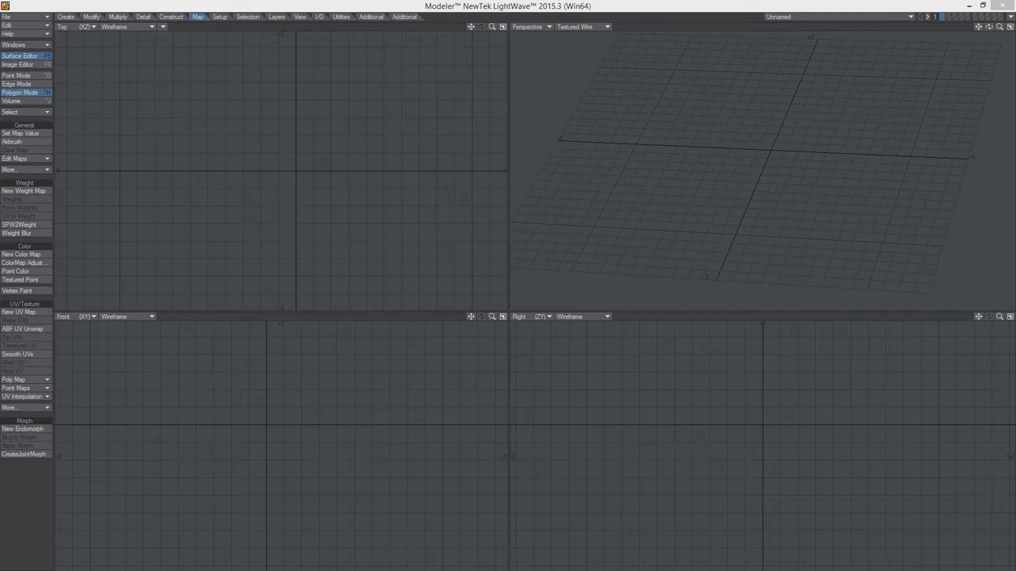
Bring up the rio-side-chair.png reference photo in Chrome, zoom it in, and enlarge its window.
{"action": "key", "text": "alt+Tab"}
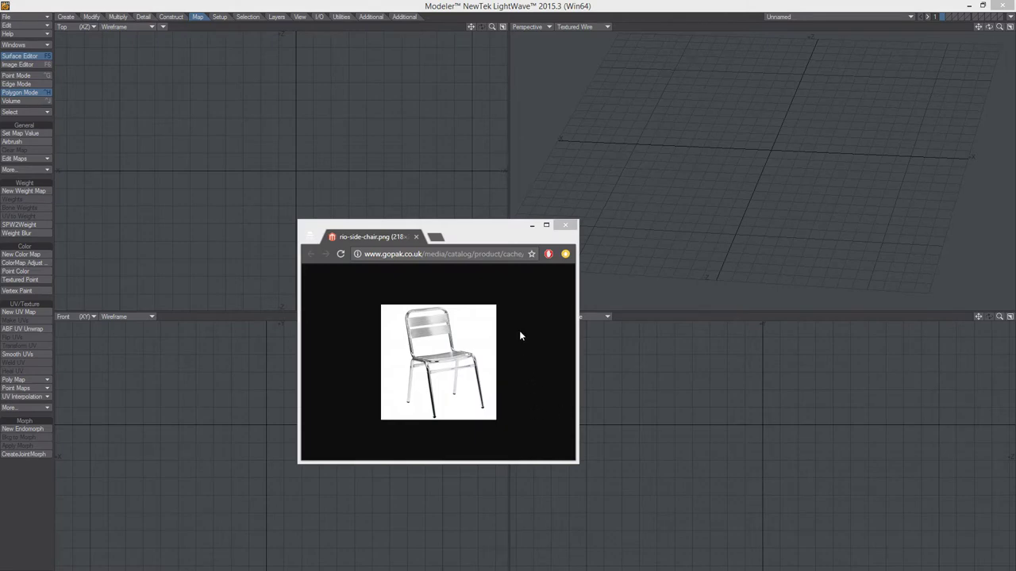
{"action": "left_click", "coordinate": [559, 431]}
{"action": "scroll", "coordinate": [559, 431], "scroll_direction": "up", "scroll_amount": 2, "text": "ctrl"}
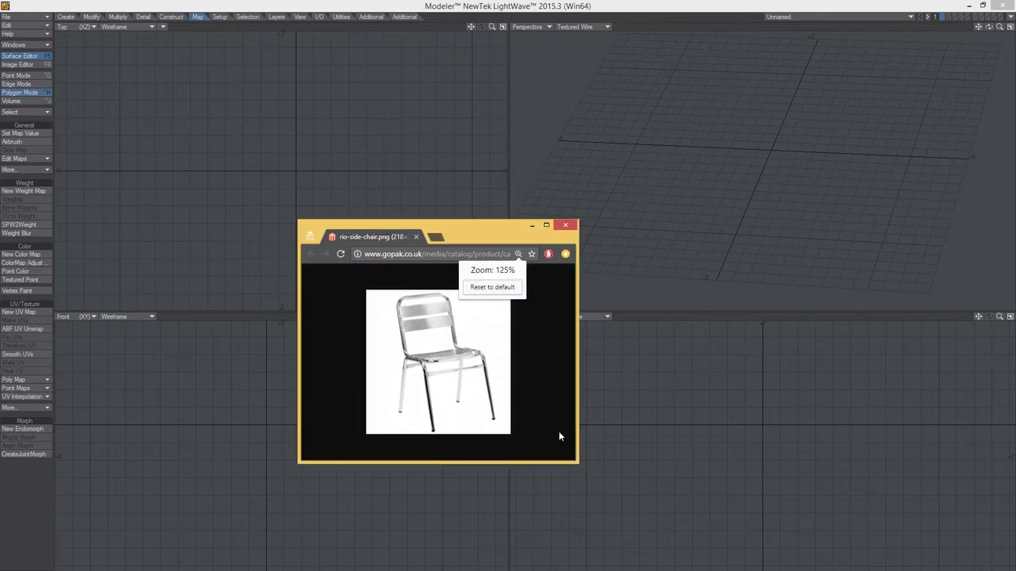
{"action": "scroll", "coordinate": [559, 431], "scroll_direction": "up", "scroll_amount": 2, "text": "ctrl"}
{"action": "left_click_drag", "start_coordinate": [575, 466], "coordinate": [635, 537]}
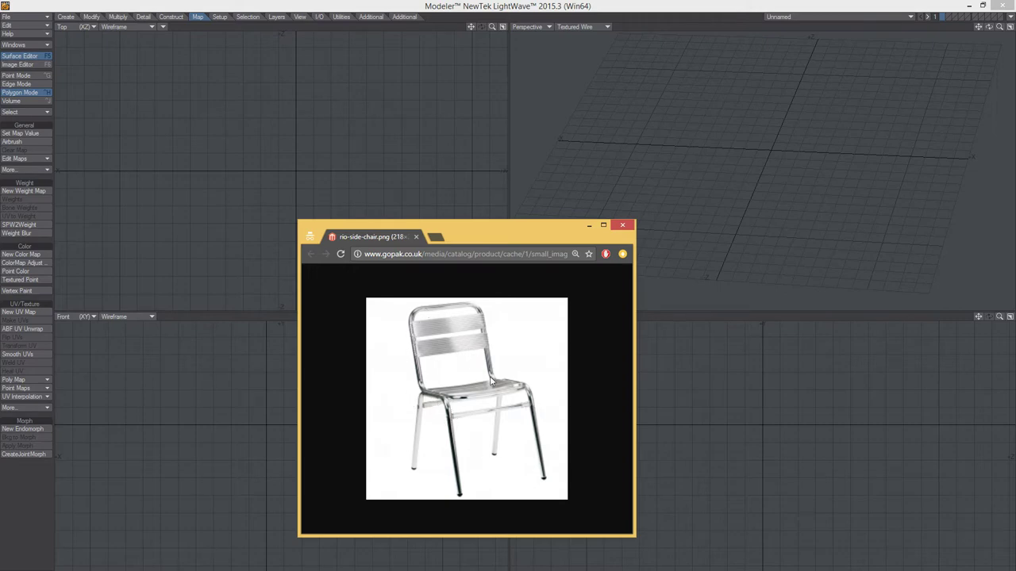
Drag the Chrome reference window off to the right side of the screen.
{"action": "left_click_drag", "start_coordinate": [488, 236], "coordinate": [537, 168]}
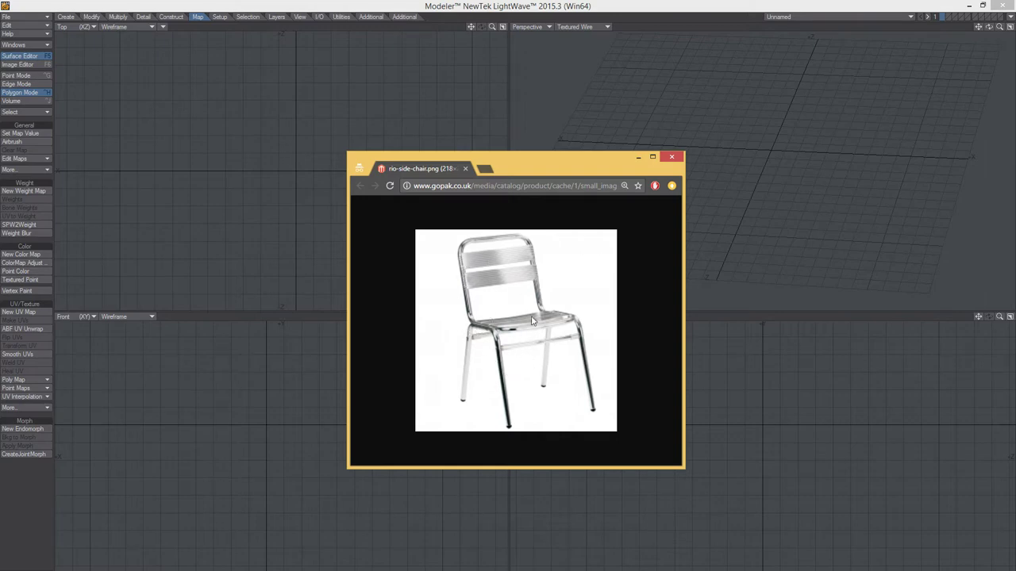
{"action": "mouse_move", "coordinate": [520, 166]}
{"action": "left_mouse_down"}
{"action": "mouse_move", "coordinate": [573, 175]}
{"action": "mouse_move", "coordinate": [720, 159]}
{"action": "mouse_move", "coordinate": [778, 184]}
{"action": "mouse_move", "coordinate": [1015, 182]}
{"action": "left_mouse_up"}
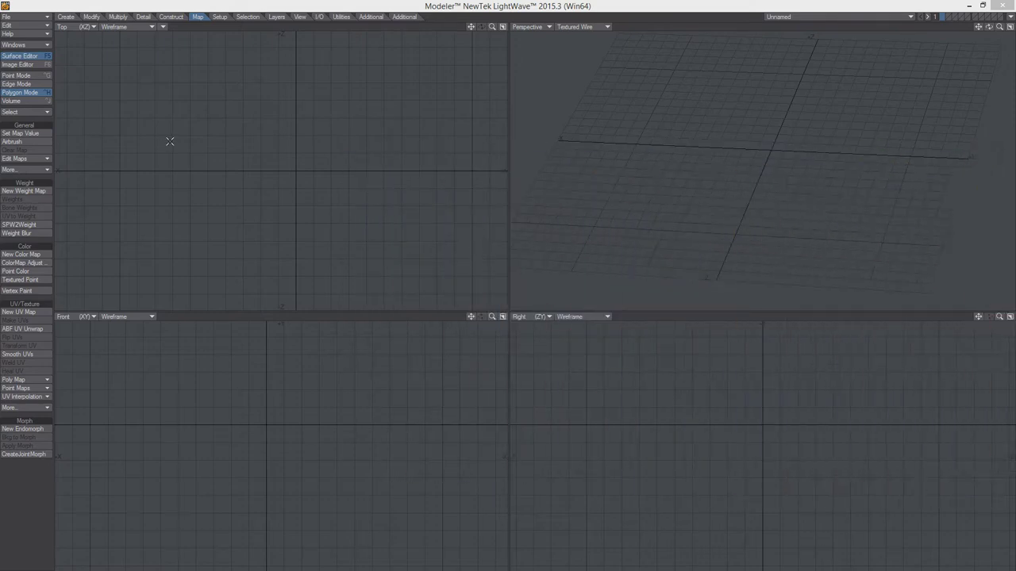
Draw a small disc primitive at the origin in the Top view.
{"action": "left_click", "coordinate": [67, 18]}
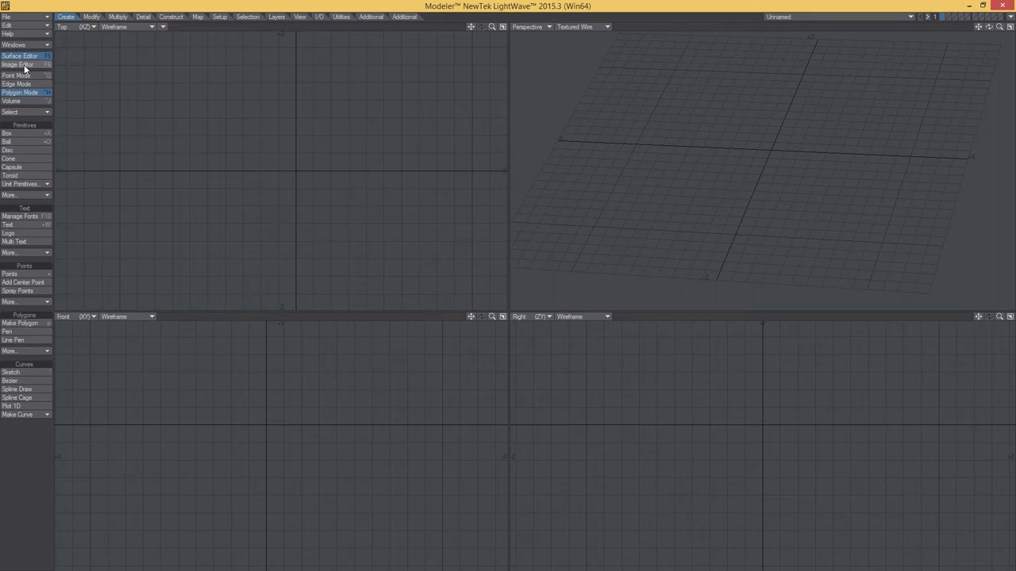
{"action": "left_click", "coordinate": [18, 151]}
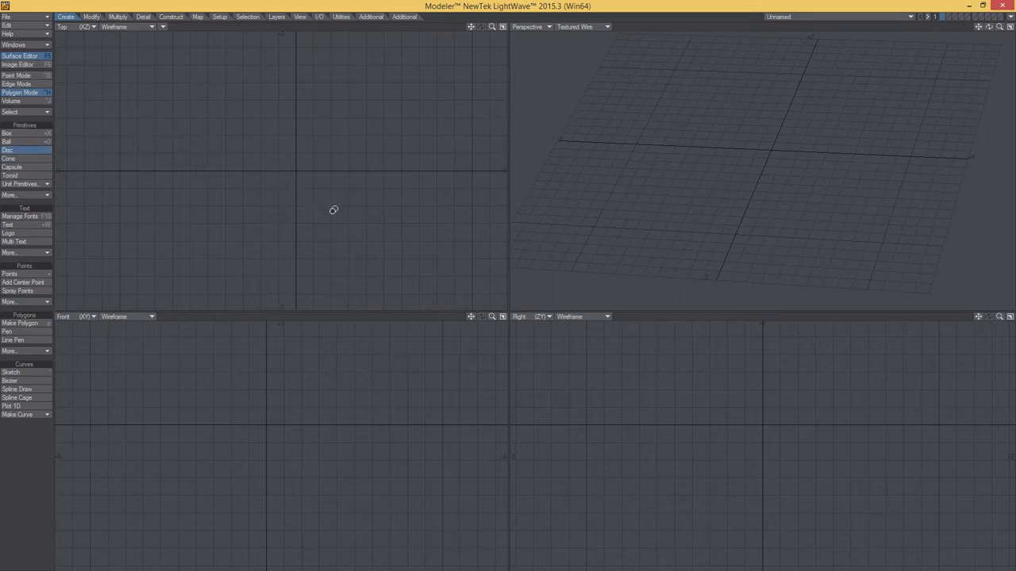
{"action": "key", "text": "a"}
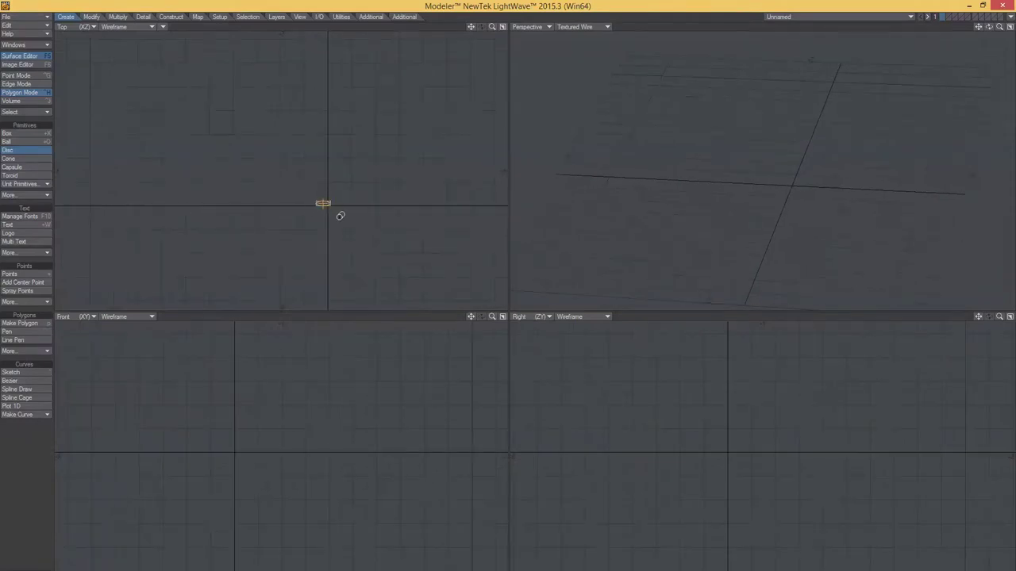
{"action": "left_click_drag", "start_coordinate": [341, 216], "coordinate": [336, 215]}
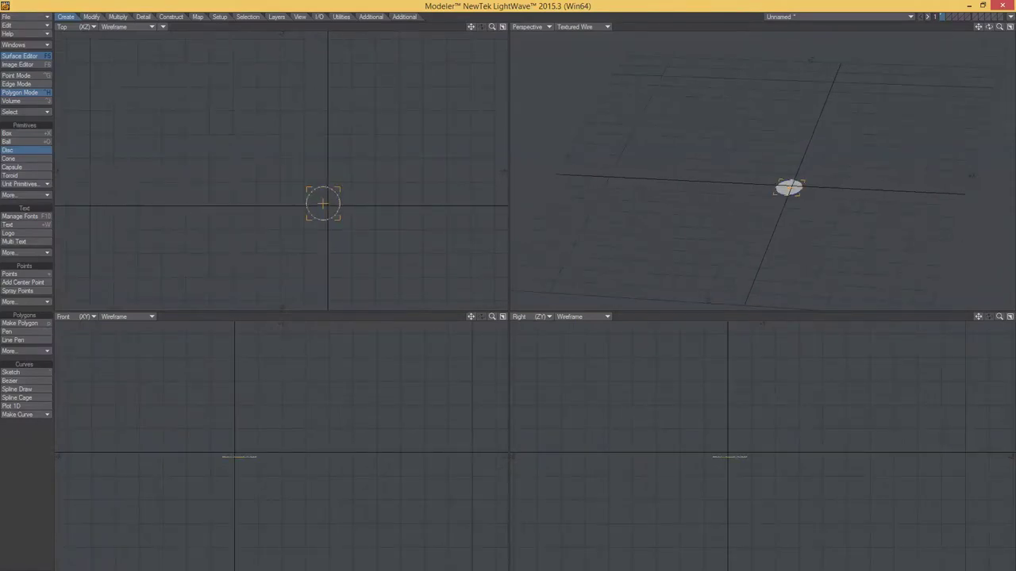
Open the disc's Numeric panel and set its Sides to 8.
{"action": "key", "text": "n"}
{"action": "left_click_drag", "start_coordinate": [1004, 103], "coordinate": [900, 362]}
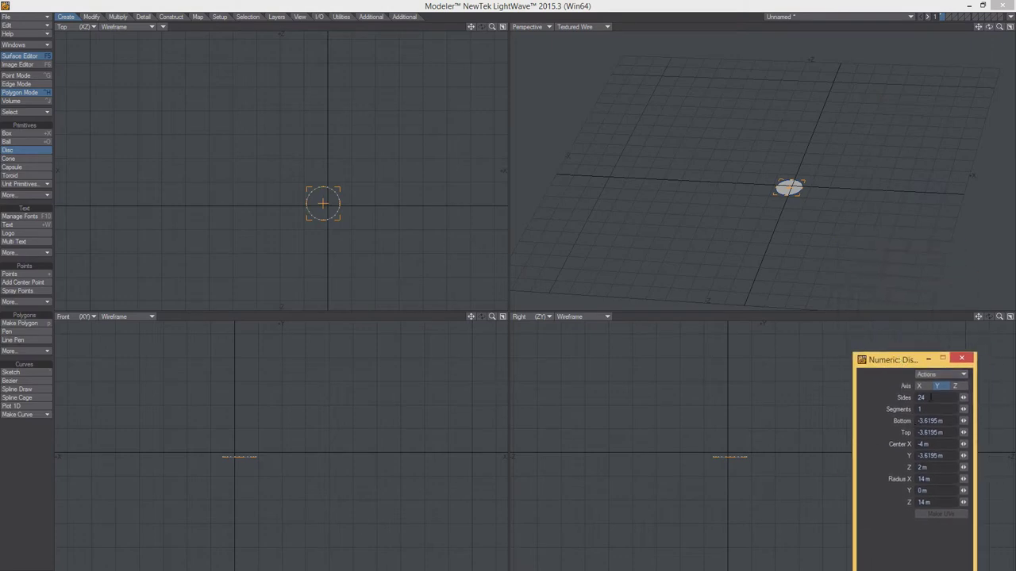
{"action": "mouse_move", "coordinate": [819, 256]}
{"action": "left_mouse_down", "text": "alt"}
{"action": "mouse_move", "coordinate": [850, 199]}
{"action": "mouse_move", "coordinate": [675, 234]}
{"action": "left_mouse_up", "text": "alt"}
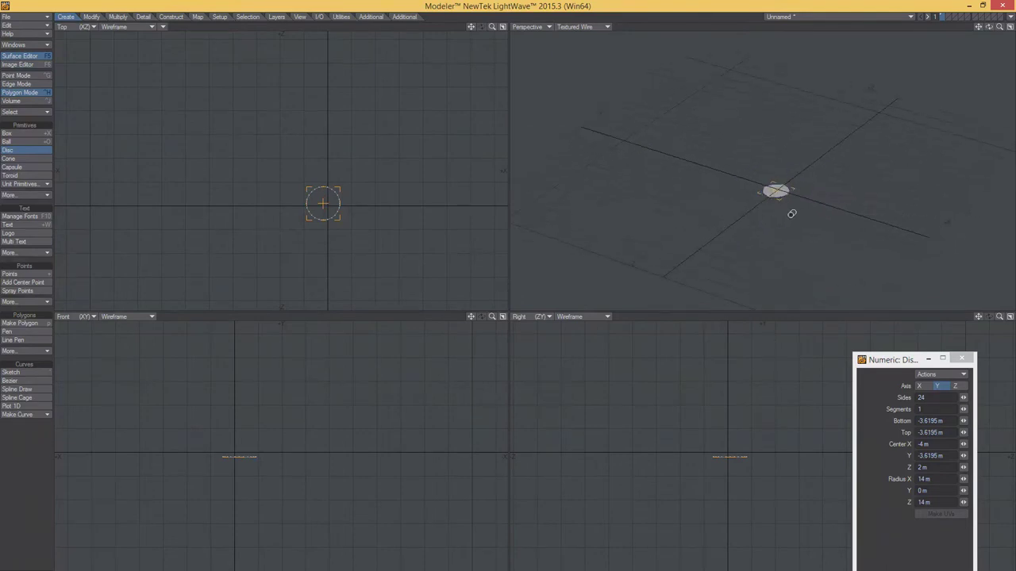
{"action": "left_click", "coordinate": [930, 398]}
{"action": "type", "text": "8"}
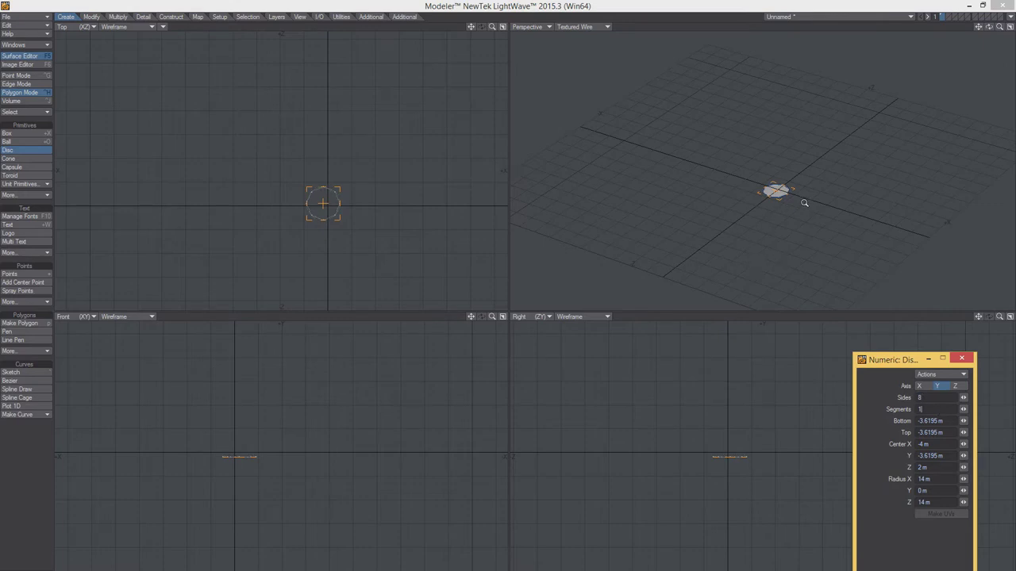
{"action": "mouse_move", "coordinate": [804, 202]}
{"action": "left_mouse_down", "text": "alt"}
{"action": "mouse_move", "coordinate": [756, 132]}
{"action": "mouse_move", "coordinate": [744, 201]}
{"action": "mouse_move", "coordinate": [758, 200]}
{"action": "left_mouse_up", "text": "alt"}
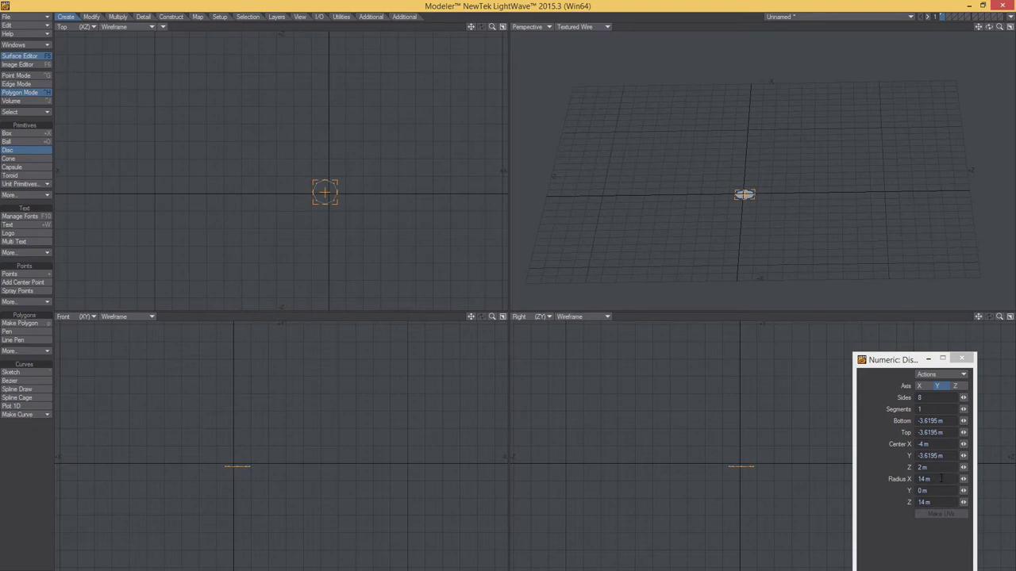
{"action": "left_click", "coordinate": [941, 479]}
Set the disc's Radius X and Z to 20 mm and Radius Y to 4 m.
{"action": "left_click", "coordinate": [941, 478]}
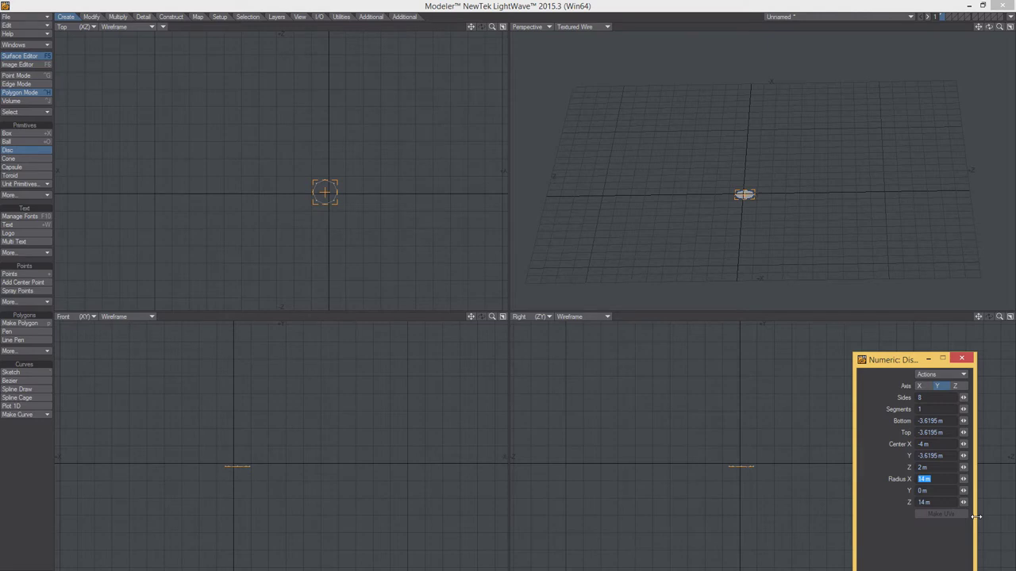
{"action": "type", "text": "20mm"}
{"action": "key", "text": "Tab"}
{"action": "type", "text": "1"}
{"action": "left_click", "coordinate": [936, 491]}
{"action": "key", "text": "Tab"}
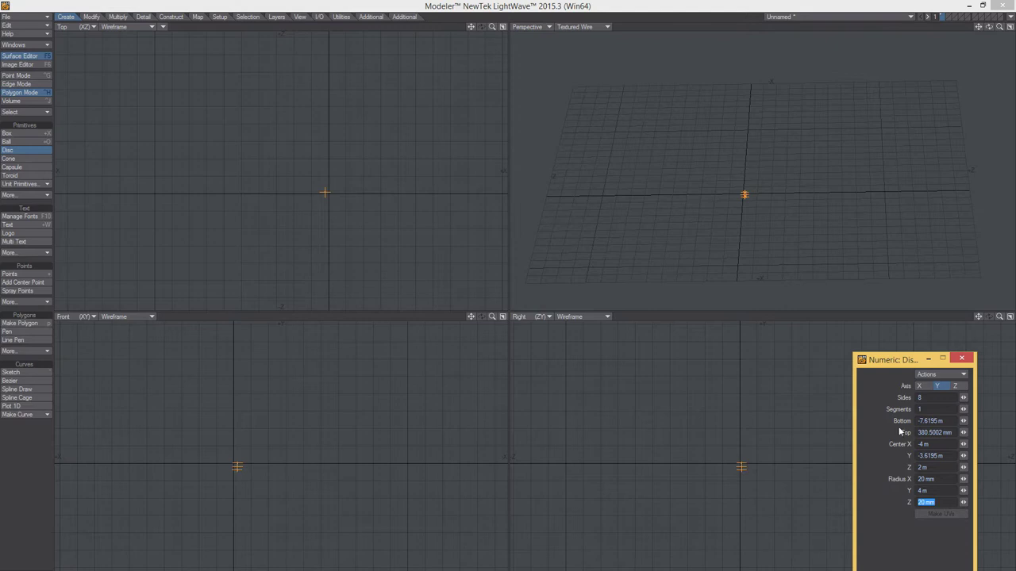
{"action": "left_click_drag", "start_coordinate": [746, 227], "coordinate": [710, 196], "text": "ctrl+alt"}
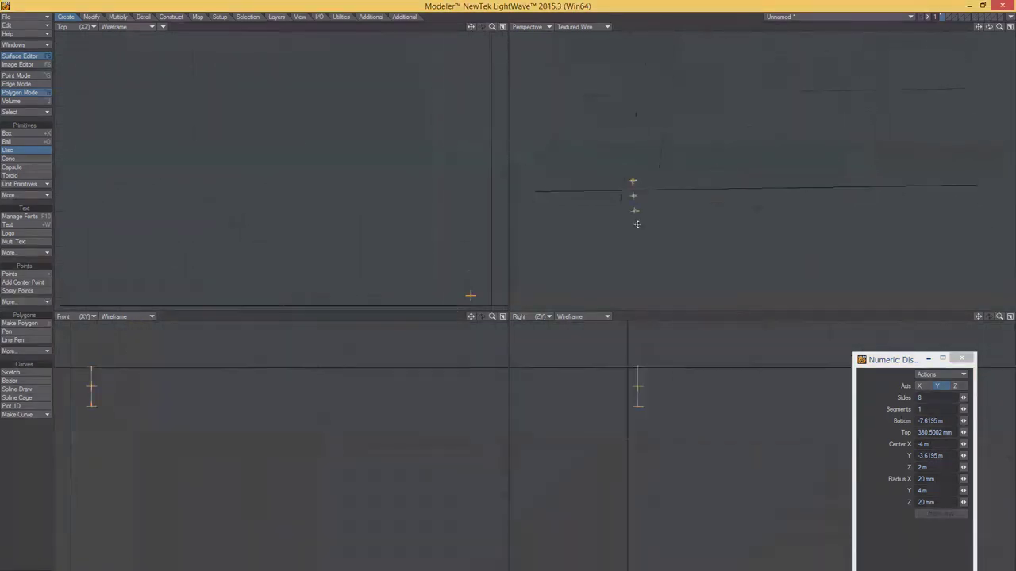
Centre the rod at 0, 0, 0 and fit all views to it.
{"action": "left_click", "coordinate": [942, 445]}
{"action": "type", "text": "0"}
{"action": "key", "text": "Tab"}
{"action": "key", "text": "Tab"}
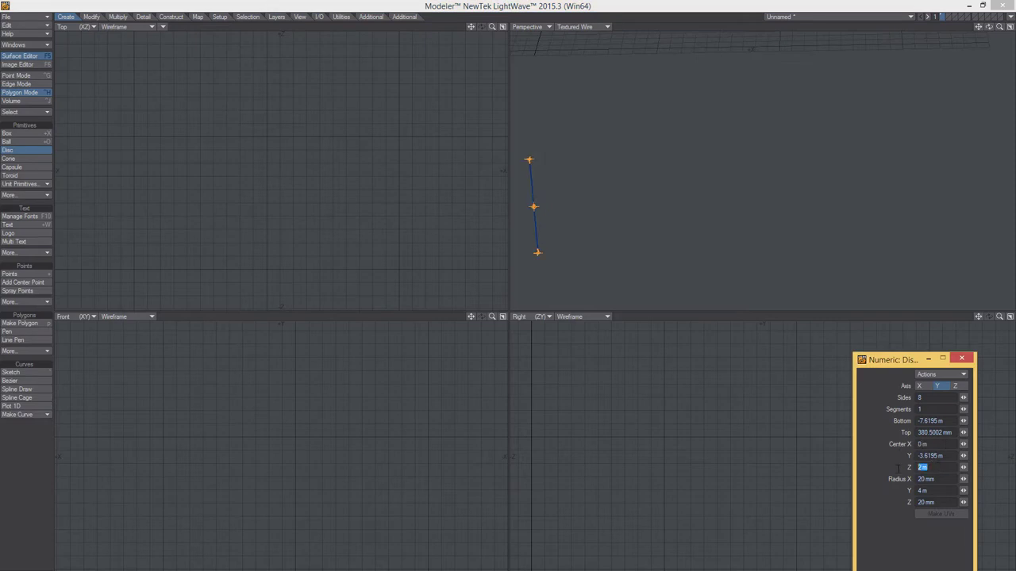
{"action": "type", "text": "0"}
{"action": "left_click", "coordinate": [937, 456]}
{"action": "type", "text": "0"}
{"action": "key", "text": "Return"}
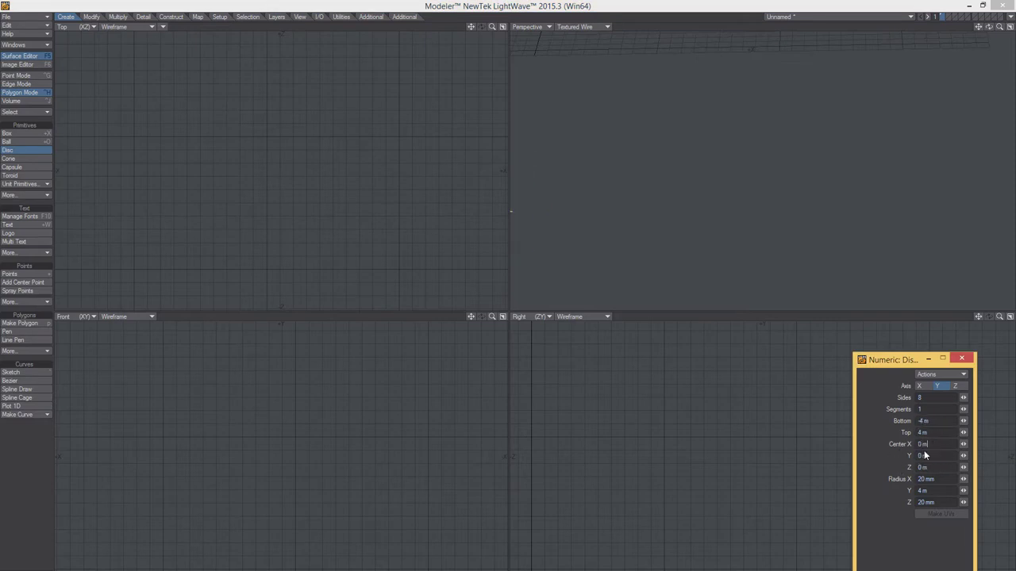
{"action": "key", "text": "a"}
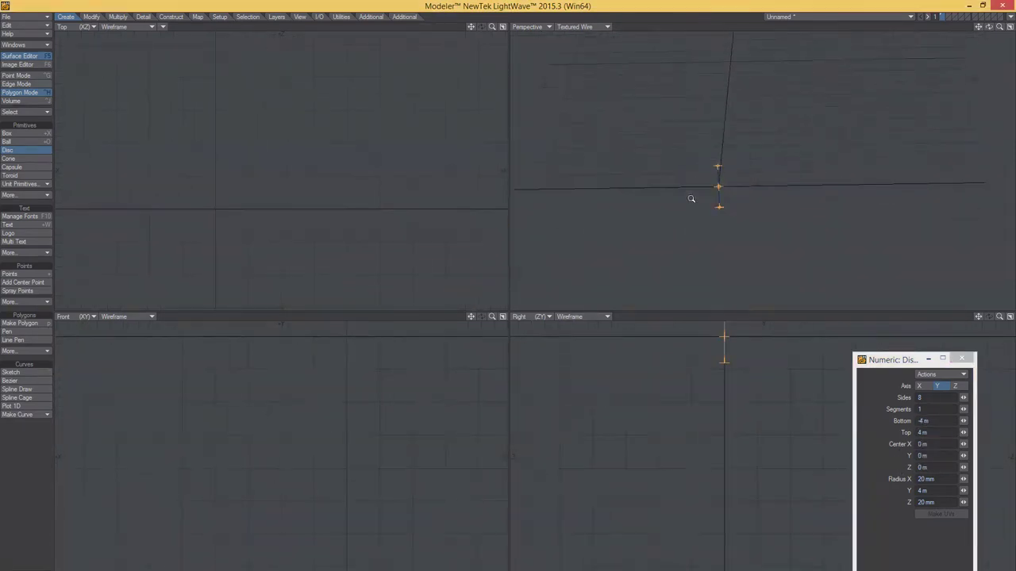
{"action": "mouse_move", "coordinate": [584, 452]}
{"action": "left_mouse_down", "text": "ctrl+alt"}
{"action": "mouse_move", "coordinate": [592, 481]}
{"action": "mouse_move", "coordinate": [683, 482]}
{"action": "mouse_move", "coordinate": [667, 446]}
{"action": "mouse_move", "coordinate": [821, 431]}
{"action": "mouse_move", "coordinate": [665, 447]}
{"action": "mouse_move", "coordinate": [723, 447]}
{"action": "mouse_move", "coordinate": [626, 440]}
{"action": "mouse_move", "coordinate": [668, 439]}
{"action": "left_mouse_up", "text": "ctrl+alt"}
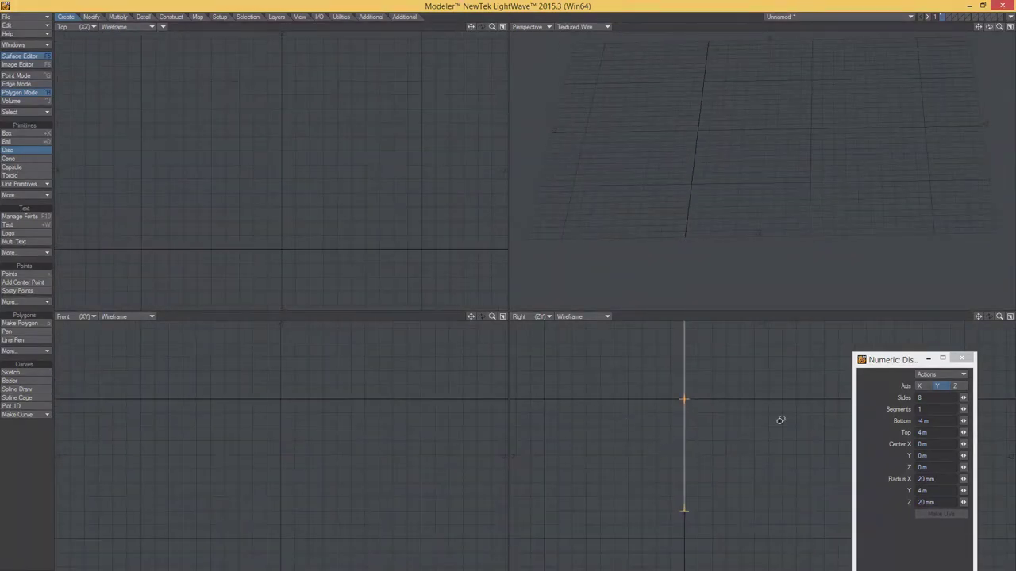
{"action": "key", "text": "alt+Tab"}
{"action": "left_click_drag", "start_coordinate": [548, 270], "coordinate": [275, 264]}
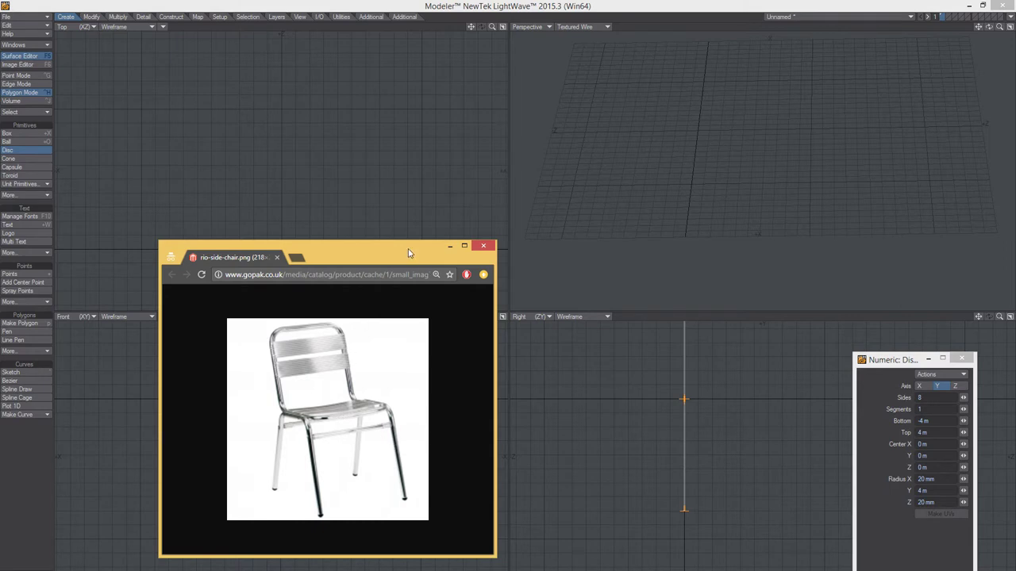
{"action": "left_click_drag", "start_coordinate": [404, 254], "coordinate": [1015, 257]}
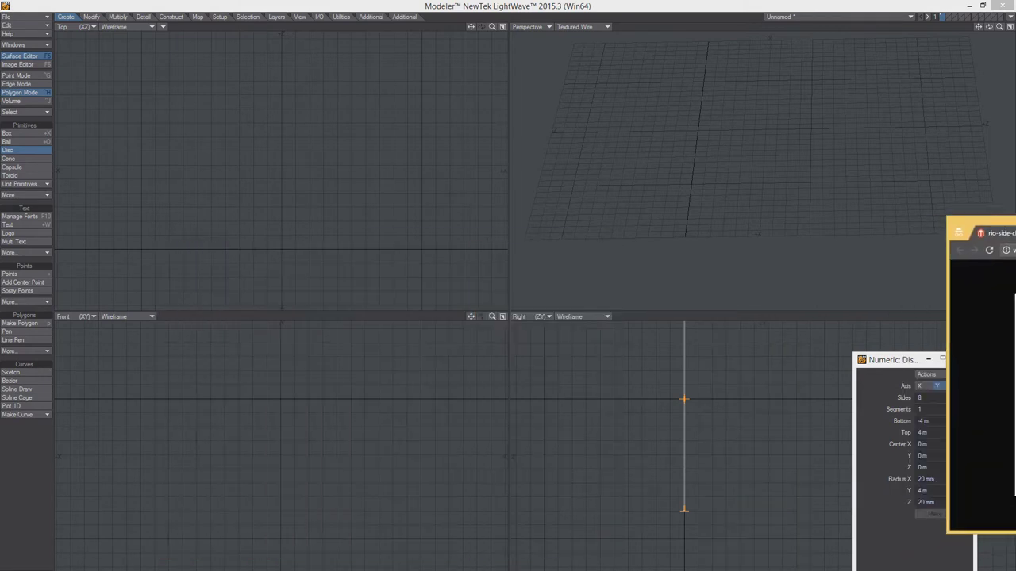
{"action": "left_click", "coordinate": [934, 433]}
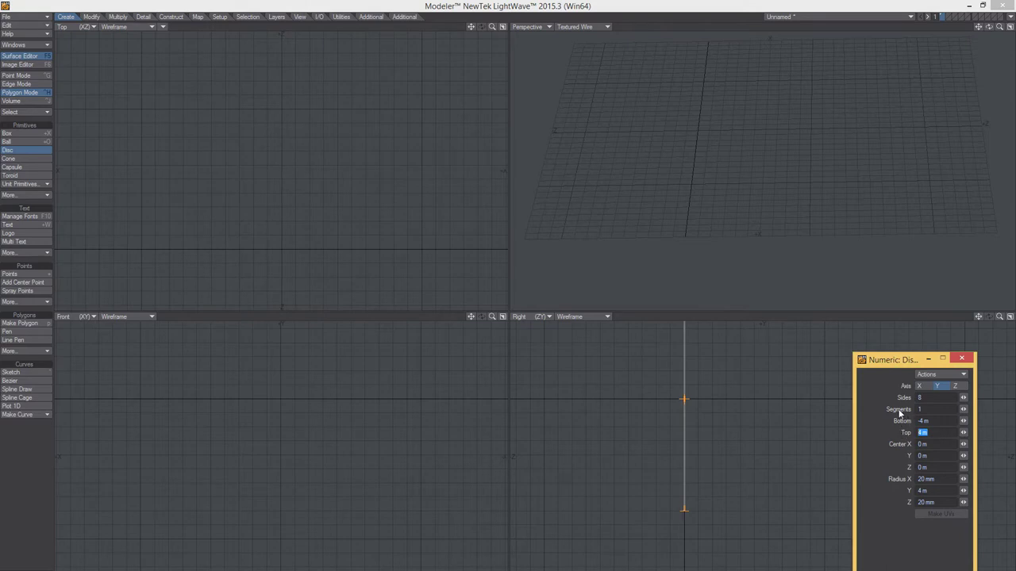
{"action": "left_click", "coordinate": [930, 490]}
Shorten the rod to a 3 m Y radius so it spans -3 m to 3 m.
{"action": "type", "text": "3"}
{"action": "key", "text": "Tab"}
{"action": "scroll", "coordinate": [748, 474], "scroll_direction": "up", "scroll_amount": 5}
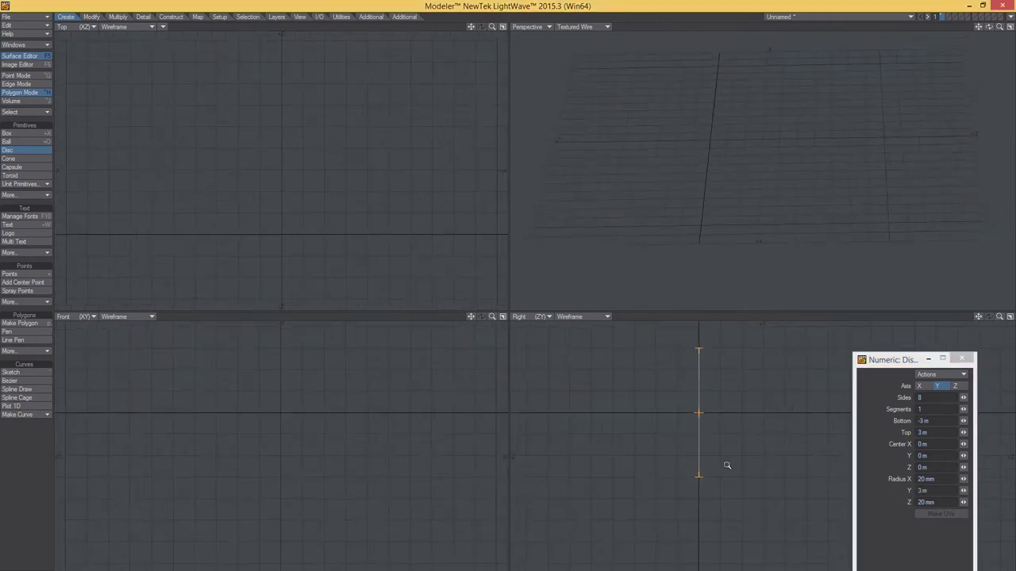
{"action": "scroll", "coordinate": [746, 403], "scroll_direction": "up", "scroll_amount": 2}
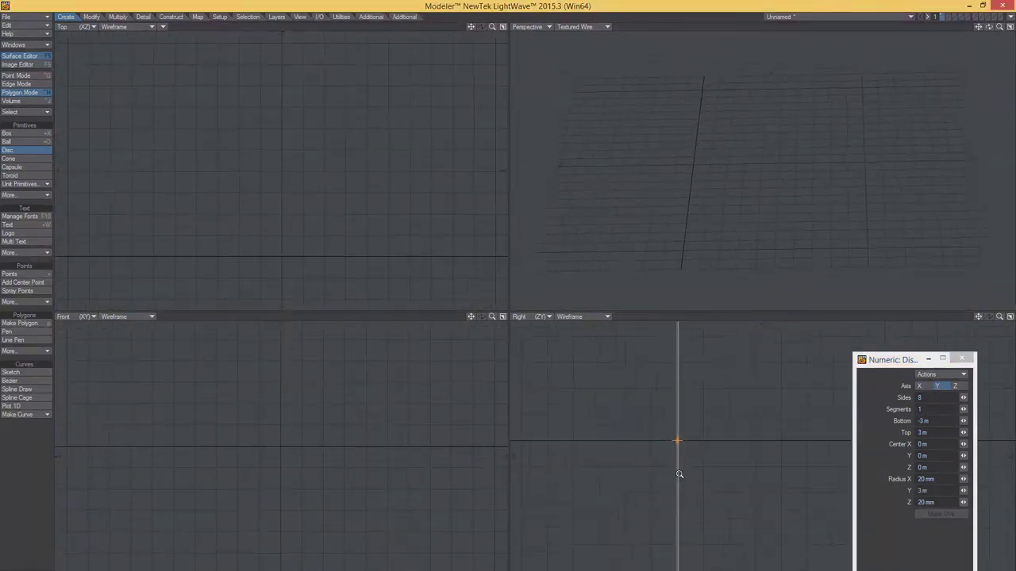
{"action": "scroll", "coordinate": [828, 460], "scroll_direction": "up", "scroll_amount": 2}
{"action": "scroll", "coordinate": [828, 460], "scroll_direction": "up", "scroll_amount": 1}
{"action": "scroll", "coordinate": [746, 469], "scroll_direction": "up", "scroll_amount": 1}
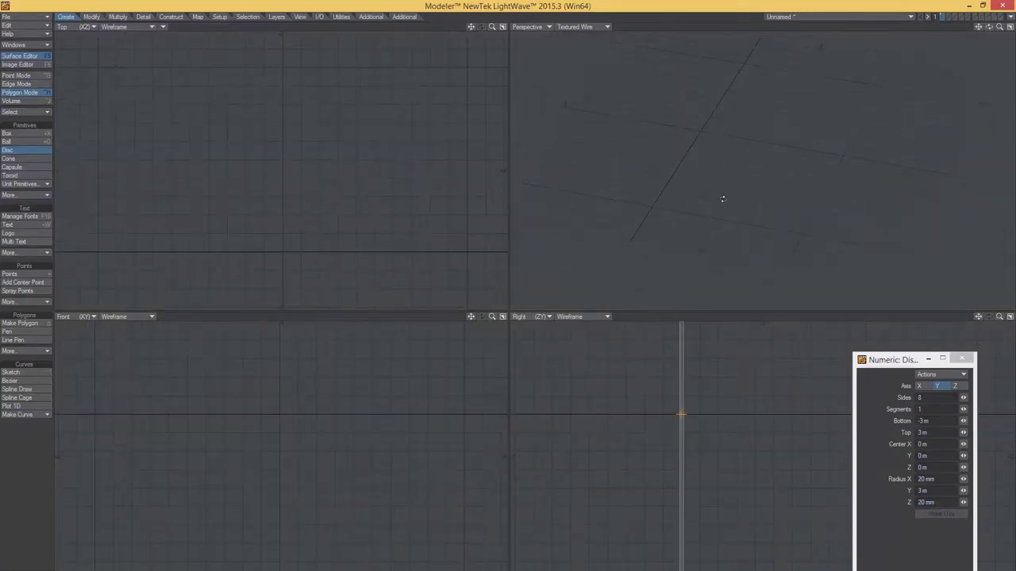
{"action": "scroll", "coordinate": [671, 227], "scroll_direction": "down", "scroll_amount": 1}
{"action": "scroll", "coordinate": [723, 218], "scroll_direction": "down", "scroll_amount": 2}
{"action": "scroll", "coordinate": [676, 516], "scroll_direction": "down", "scroll_amount": 1}
{"action": "scroll", "coordinate": [676, 516], "scroll_direction": "up", "scroll_amount": 1}
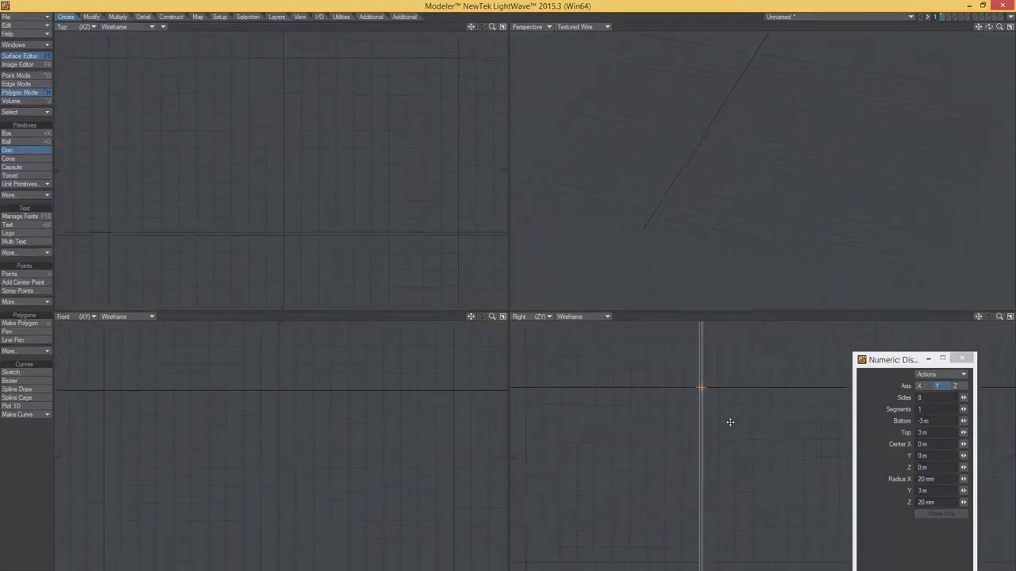
{"action": "scroll", "coordinate": [754, 431], "scroll_direction": "up", "scroll_amount": 1}
{"action": "scroll", "coordinate": [712, 440], "scroll_direction": "down", "scroll_amount": 1}
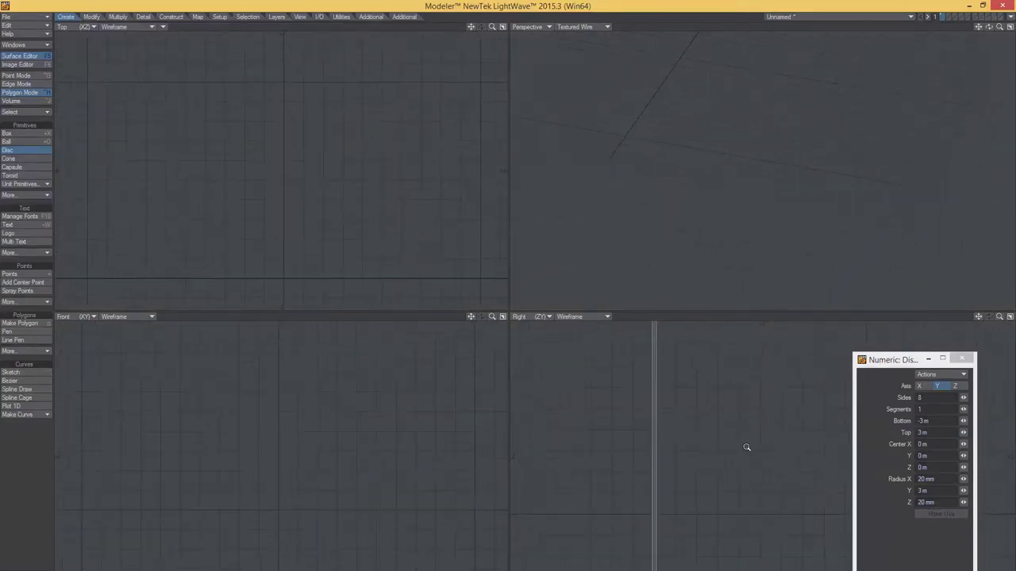
{"action": "scroll", "coordinate": [689, 424], "scroll_direction": "up", "scroll_amount": 1}
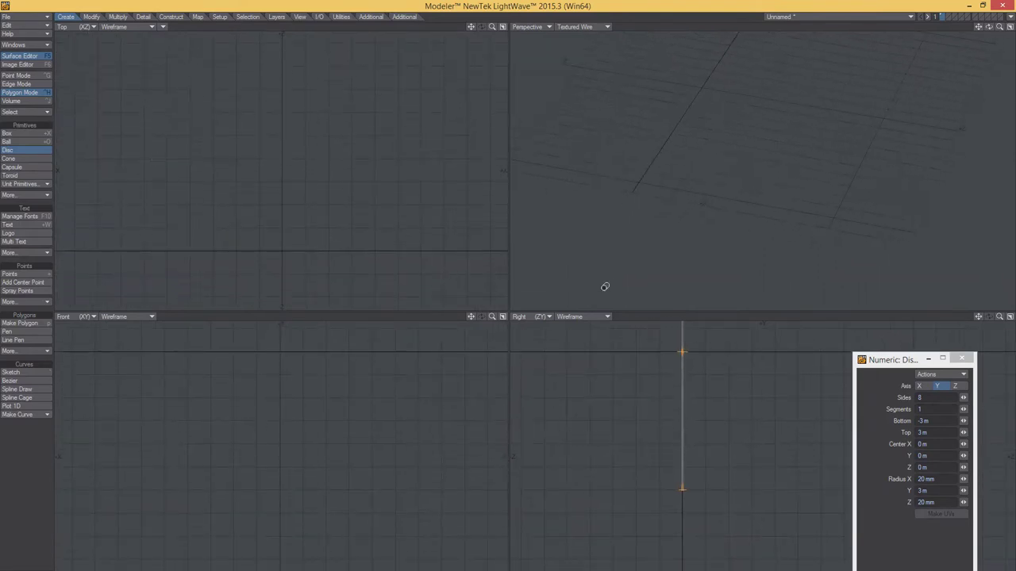
{"action": "mouse_move", "coordinate": [762, 411]}
{"action": "middle_mouse_down"}
{"action": "mouse_move", "coordinate": [744, 399]}
{"action": "mouse_move", "coordinate": [762, 431]}
{"action": "mouse_move", "coordinate": [757, 453]}
{"action": "mouse_move", "coordinate": [812, 447]}
{"action": "mouse_move", "coordinate": [682, 404]}
{"action": "middle_mouse_up"}
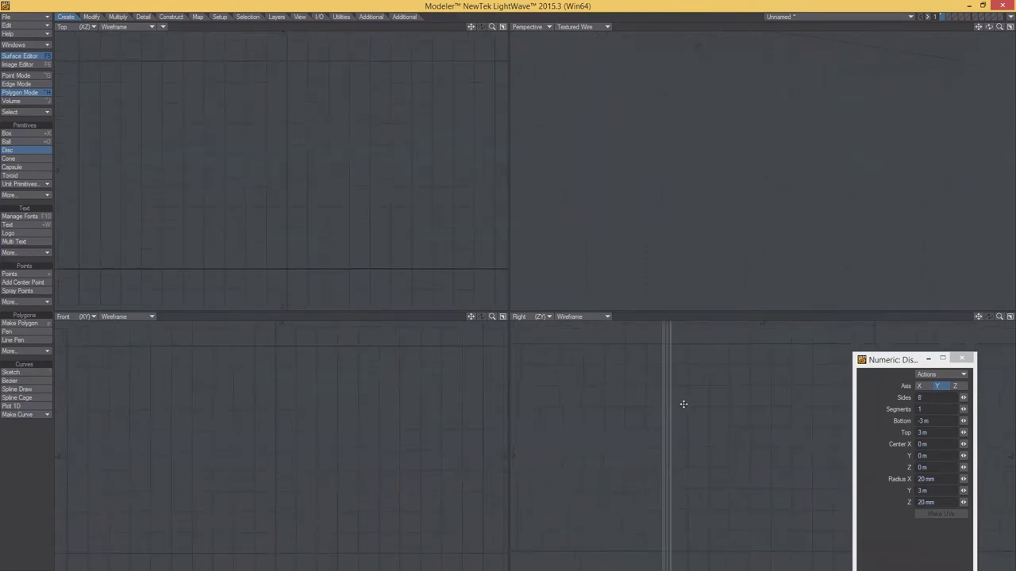
Change the pole's number of sides from 8 to 6.
{"action": "left_click", "coordinate": [920, 400]}
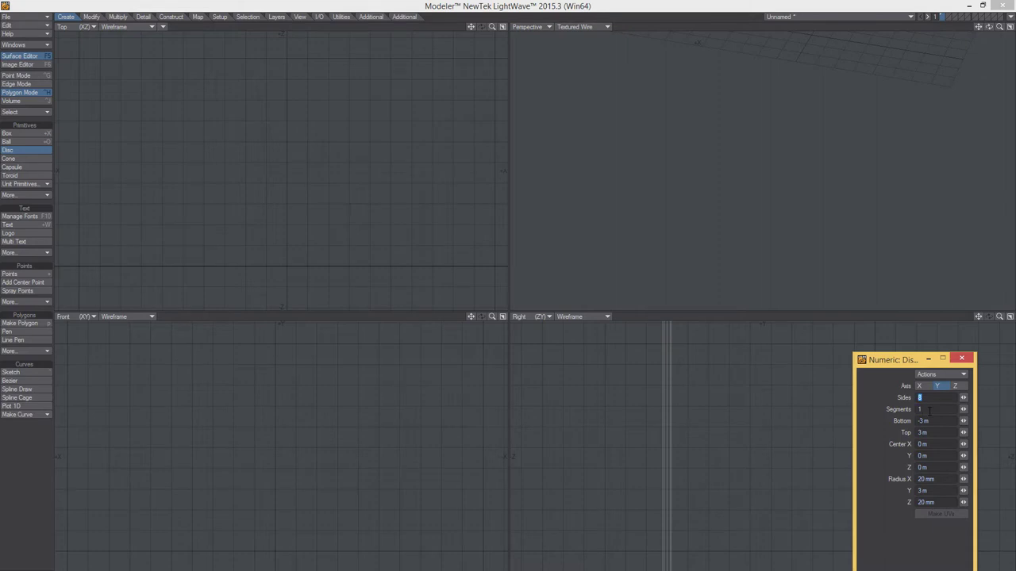
{"action": "type", "text": "6"}
{"action": "key", "text": "Return"}
{"action": "key", "text": "a"}
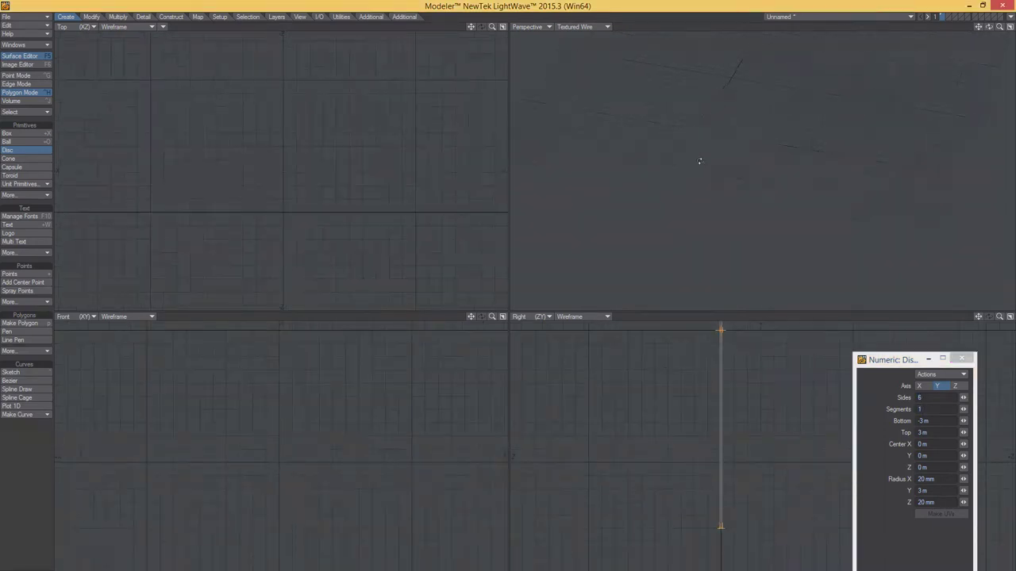
{"action": "scroll", "coordinate": [714, 404], "scroll_direction": "up", "scroll_amount": 2}
{"action": "scroll", "coordinate": [624, 446], "scroll_direction": "up", "scroll_amount": 2}
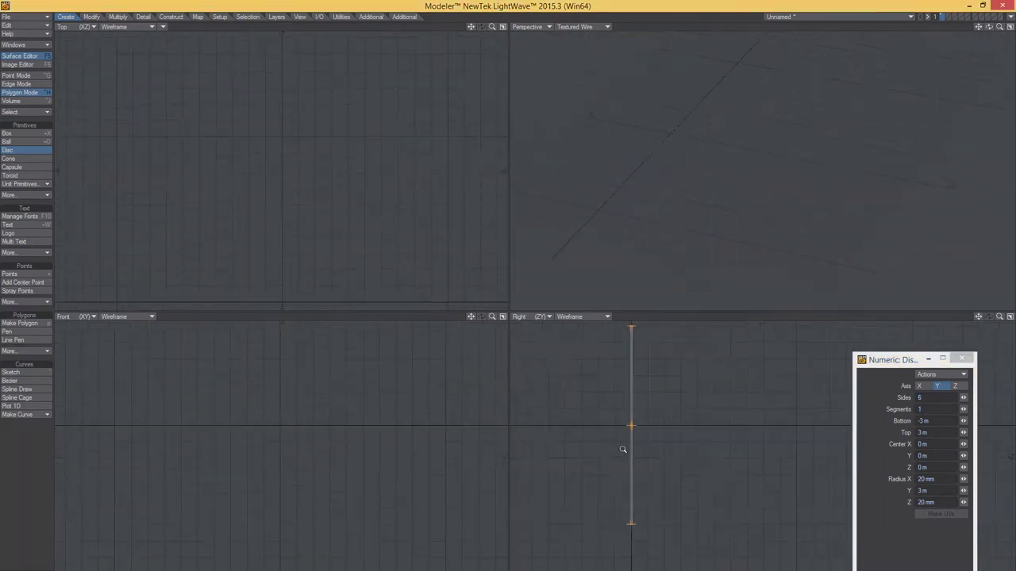
{"action": "mouse_move", "coordinate": [652, 445]}
{"action": "left_mouse_down", "text": "alt"}
{"action": "mouse_move", "coordinate": [682, 465]}
{"action": "mouse_move", "coordinate": [727, 242]}
{"action": "left_mouse_up", "text": "alt"}
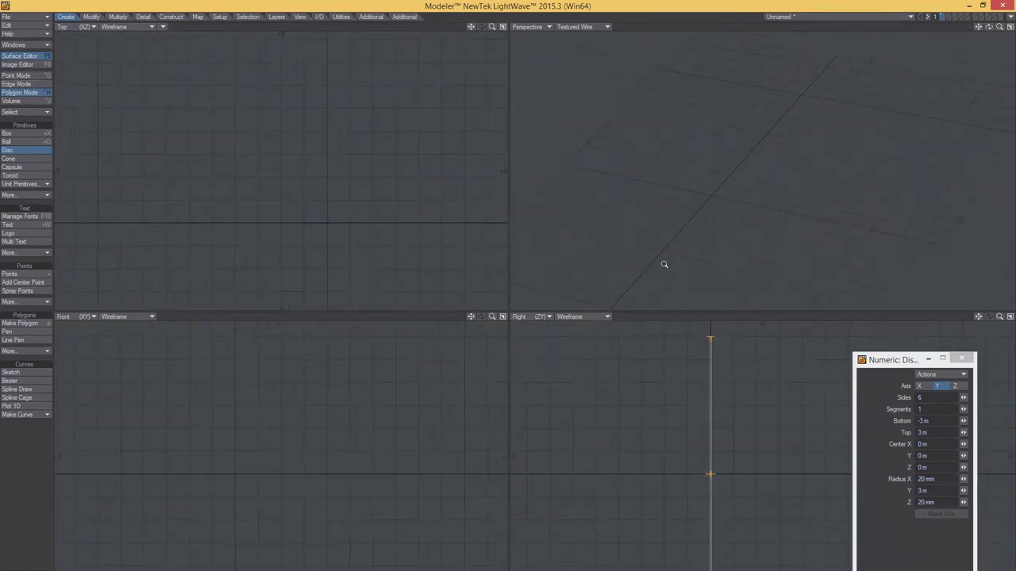
{"action": "scroll", "coordinate": [601, 428], "scroll_direction": "up", "scroll_amount": 2}
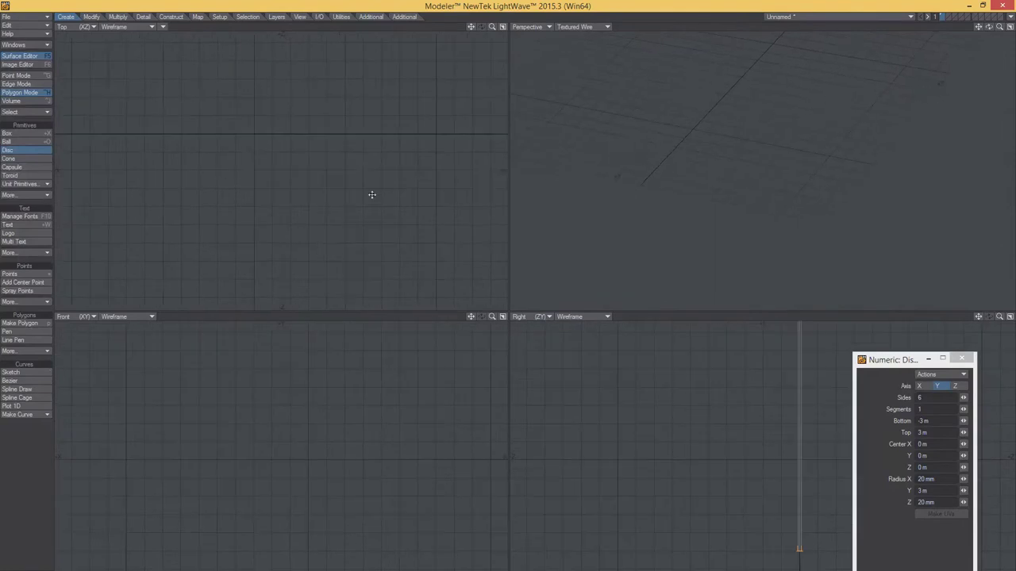
{"action": "scroll", "coordinate": [294, 219], "scroll_direction": "up", "scroll_amount": 1}
{"action": "left_click_drag", "start_coordinate": [295, 219], "coordinate": [385, 202], "text": "alt"}
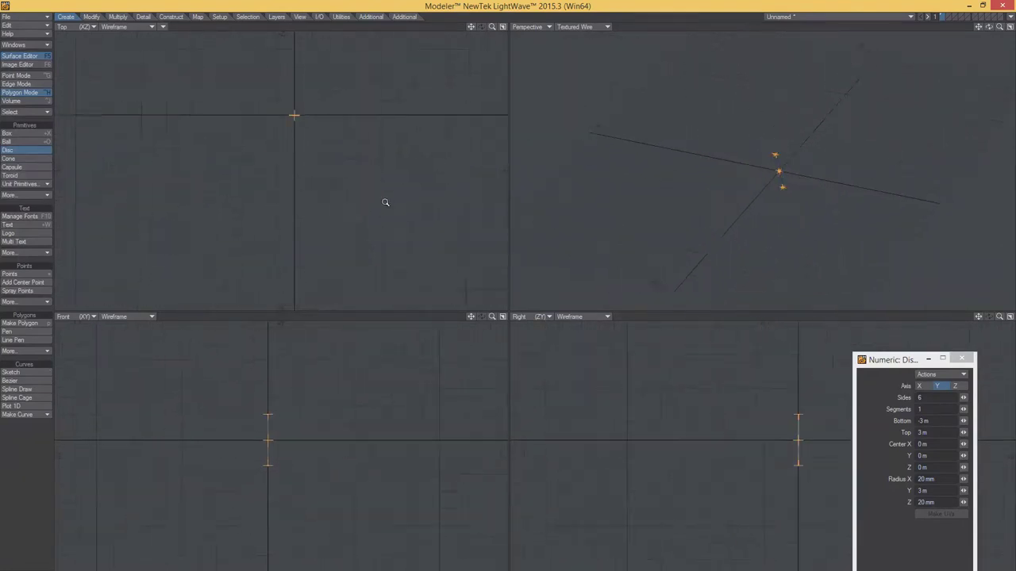
{"action": "left_click_drag", "start_coordinate": [669, 204], "coordinate": [703, 163], "text": "alt"}
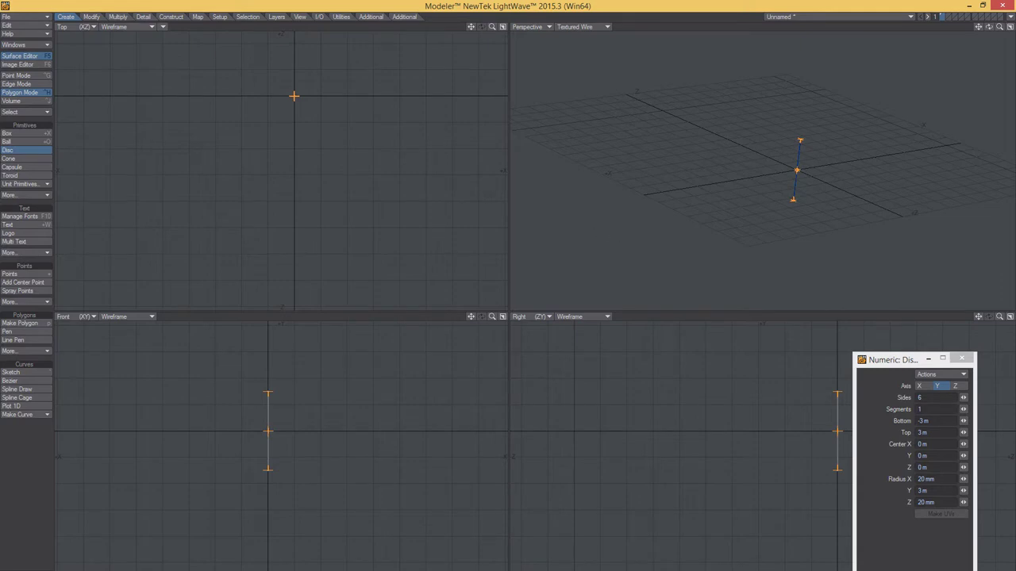
Make a cylindrical UV map named 'lightmap' and show it in the Top viewport as UV Texture.
{"action": "left_click", "coordinate": [198, 18]}
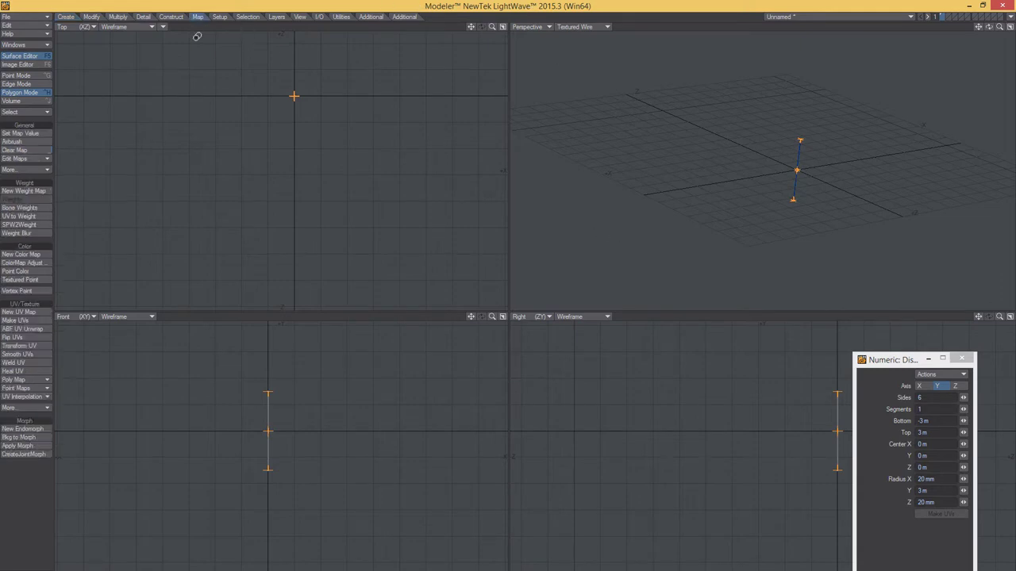
{"action": "left_click", "coordinate": [14, 321]}
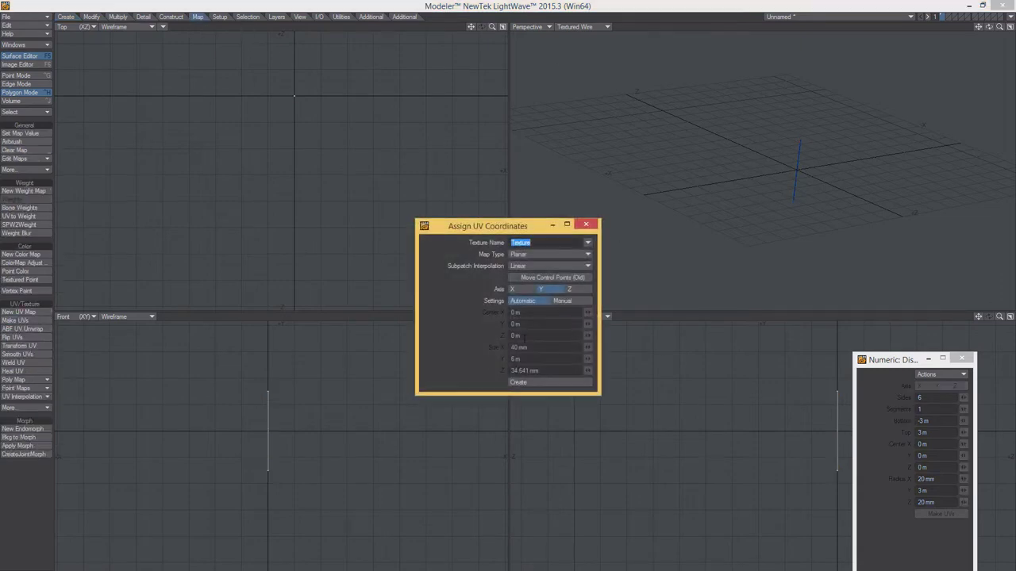
{"action": "left_click_drag", "start_coordinate": [521, 229], "coordinate": [454, 328]}
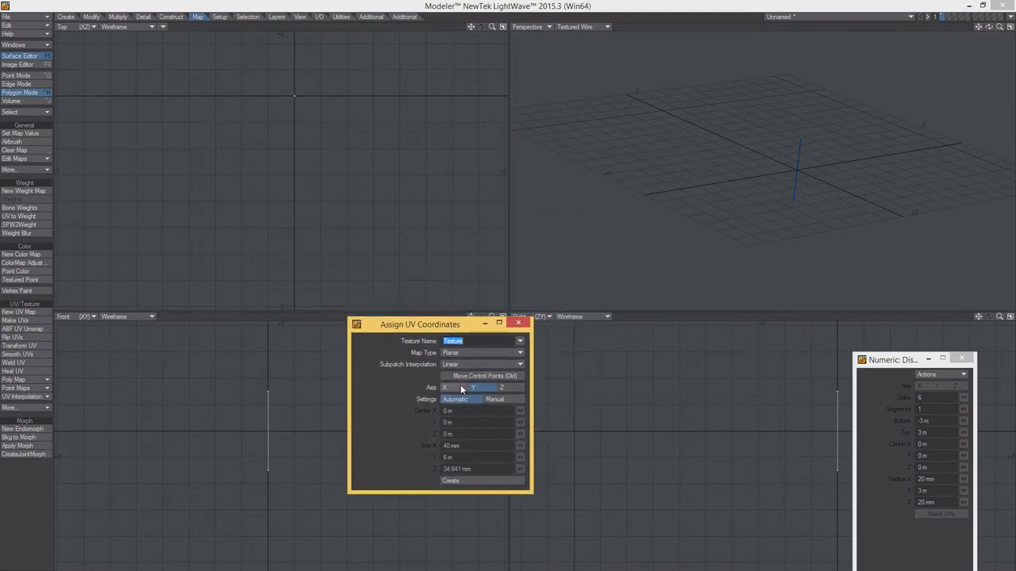
{"action": "type", "text": "lightmap"}
{"action": "mouse_move", "coordinate": [442, 327]}
{"action": "left_mouse_down"}
{"action": "mouse_move", "coordinate": [464, 225]}
{"action": "mouse_move", "coordinate": [435, 197]}
{"action": "left_mouse_up"}
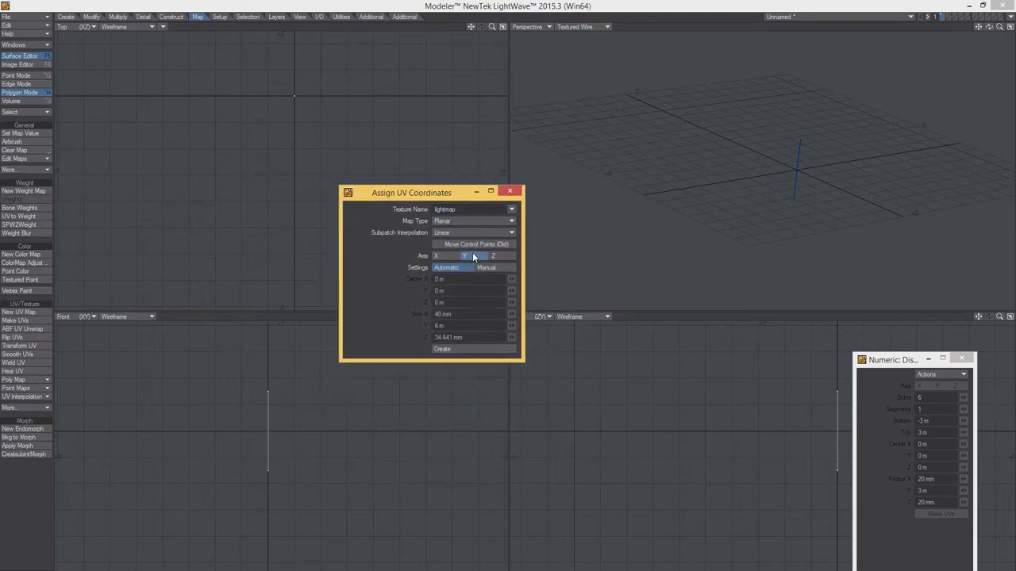
{"action": "left_click", "coordinate": [455, 220]}
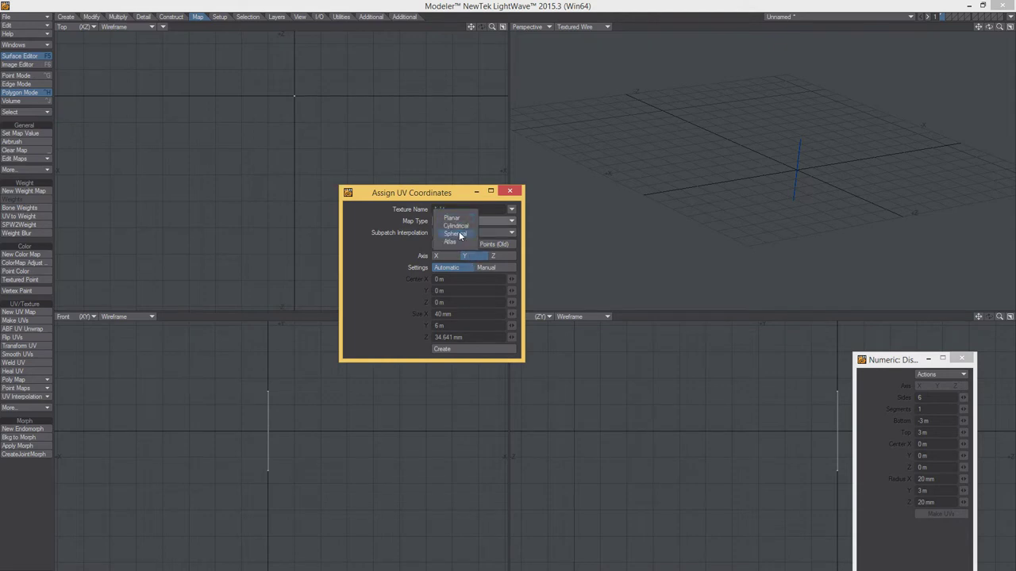
{"action": "left_click", "coordinate": [464, 231]}
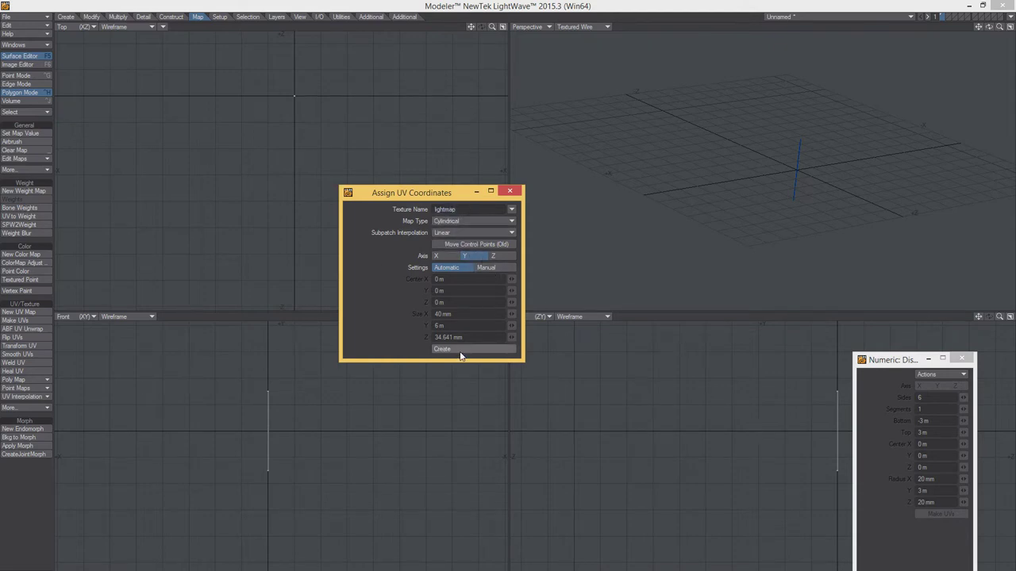
{"action": "left_click", "coordinate": [65, 30]}
{"action": "left_click", "coordinate": [64, 87]}
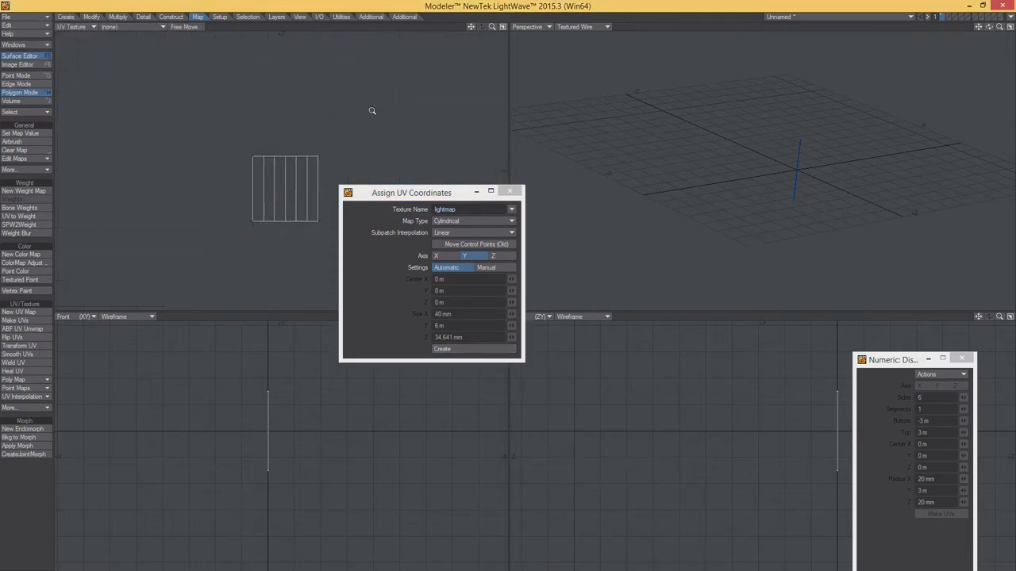
{"action": "left_click_drag", "start_coordinate": [371, 111], "coordinate": [214, 235], "text": "ctrl+alt"}
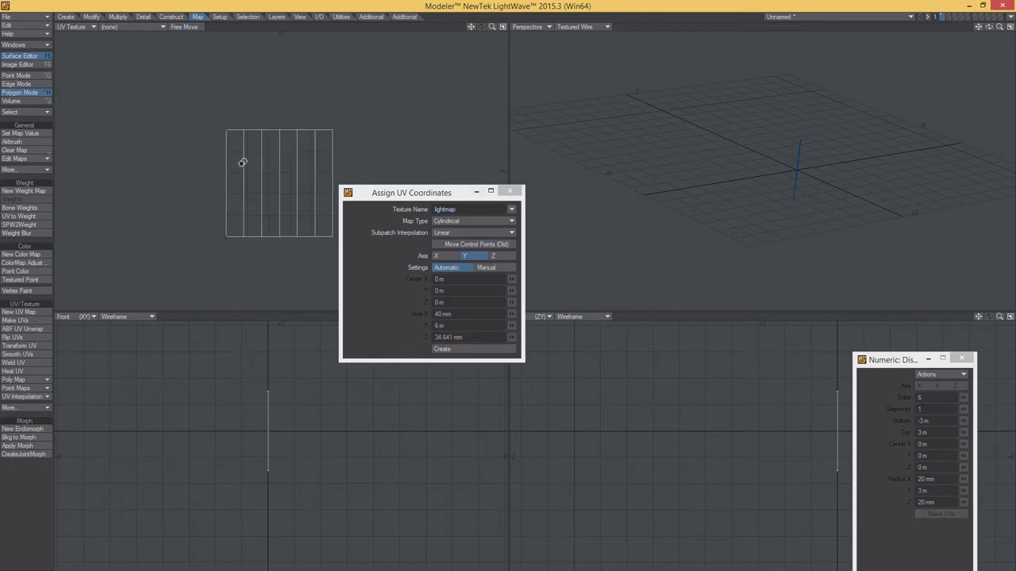
{"action": "scroll", "coordinate": [789, 143], "scroll_direction": "up", "scroll_amount": 5}
{"action": "scroll", "coordinate": [755, 215], "scroll_direction": "up", "scroll_amount": 5}
{"action": "scroll", "coordinate": [770, 217], "scroll_direction": "up", "scroll_amount": 2}
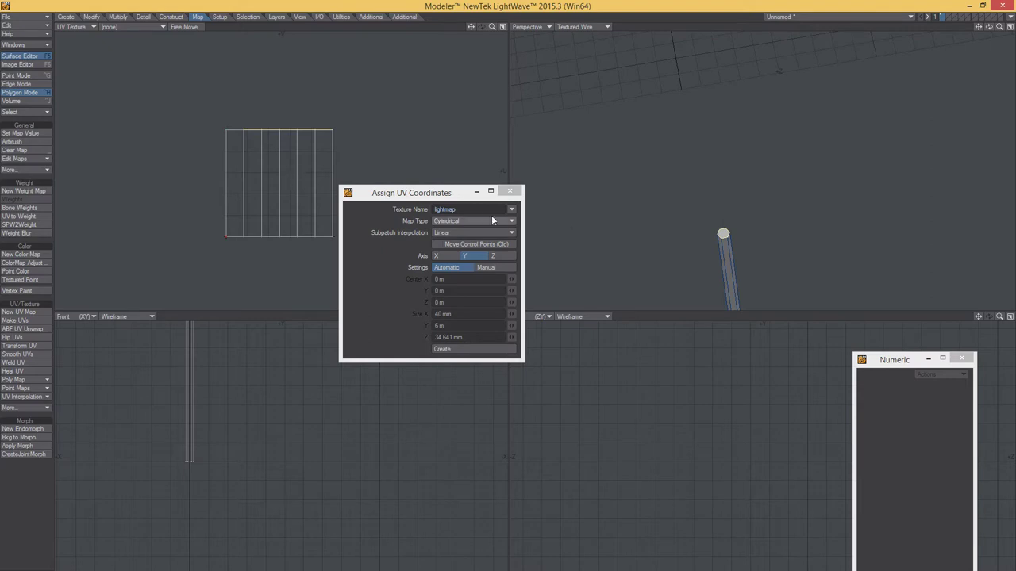
{"action": "mouse_move", "coordinate": [720, 231]}
{"action": "left_mouse_down"}
{"action": "mouse_move", "coordinate": [690, 197]}
{"action": "mouse_move", "coordinate": [847, 155]}
{"action": "left_mouse_up"}
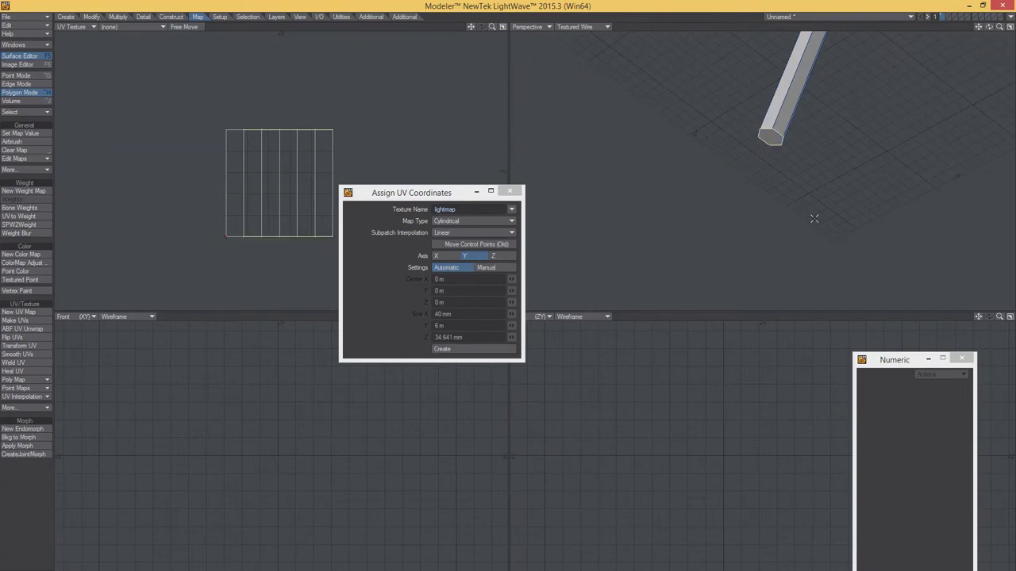
{"action": "mouse_move", "coordinate": [725, 175]}
{"action": "left_mouse_down"}
{"action": "mouse_move", "coordinate": [708, 232]}
{"action": "mouse_move", "coordinate": [652, 244]}
{"action": "mouse_move", "coordinate": [675, 270]}
{"action": "left_mouse_up"}
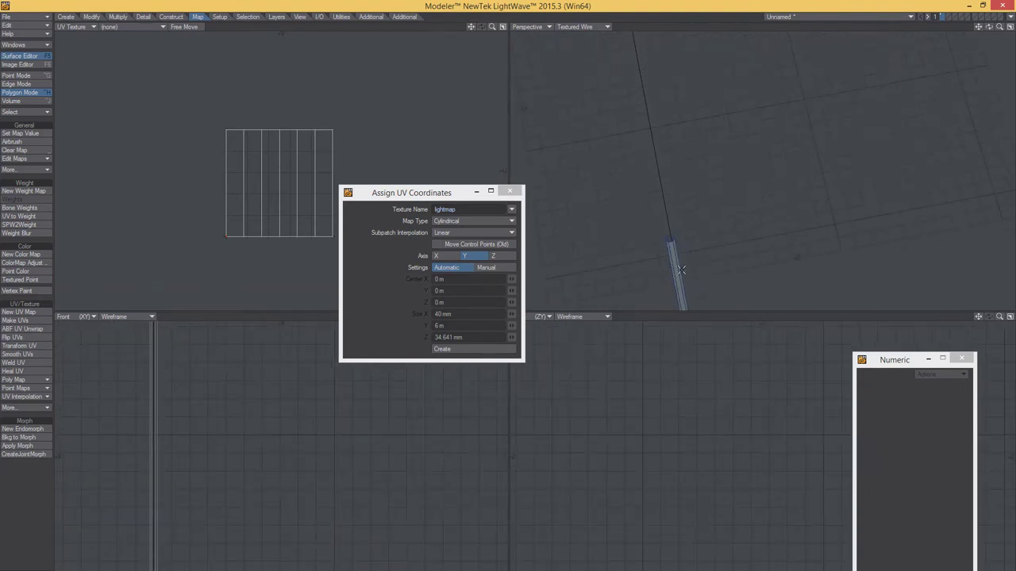
{"action": "mouse_move", "coordinate": [681, 270]}
{"action": "left_mouse_down"}
{"action": "mouse_move", "coordinate": [680, 249]}
{"action": "mouse_move", "coordinate": [789, 215]}
{"action": "mouse_move", "coordinate": [606, 278]}
{"action": "mouse_move", "coordinate": [700, 146]}
{"action": "mouse_move", "coordinate": [674, 159]}
{"action": "mouse_move", "coordinate": [714, 150]}
{"action": "left_mouse_up"}
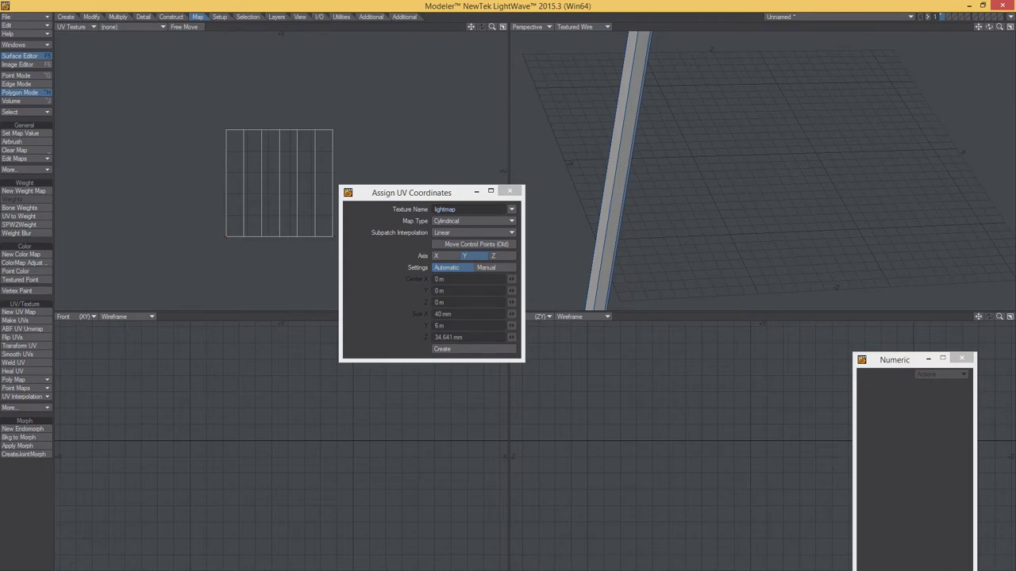
Turn on smoothing for the Default surface in the Surface Editor.
{"action": "key", "text": "F5"}
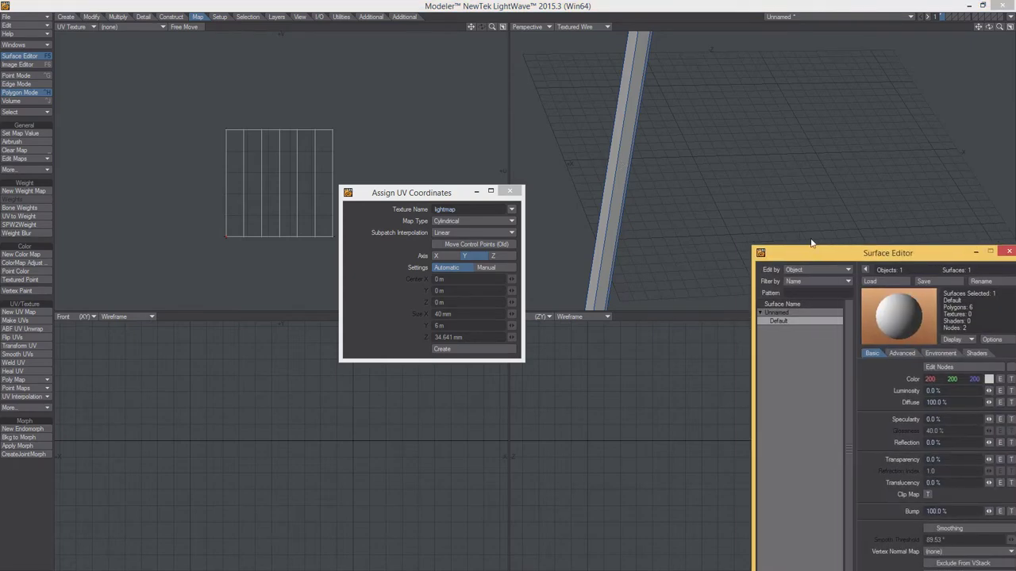
{"action": "left_click", "coordinate": [819, 454]}
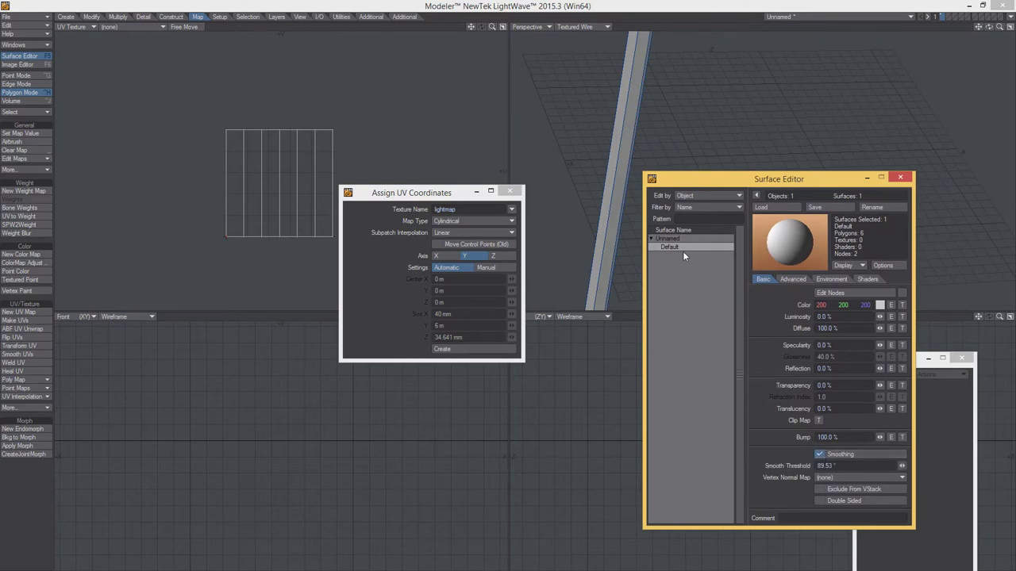
{"action": "left_click", "coordinate": [611, 173]}
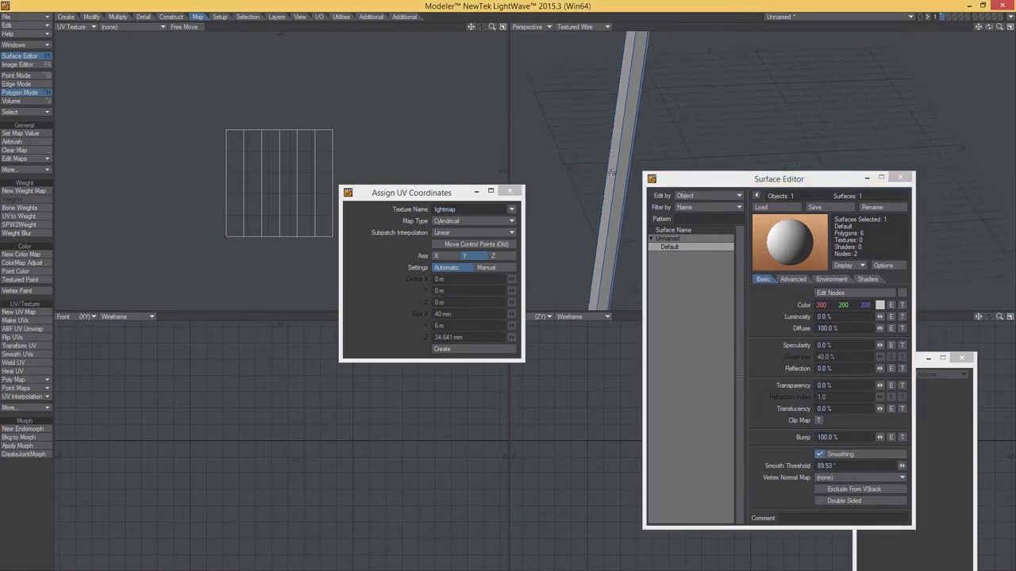
{"action": "mouse_move", "coordinate": [612, 173]}
{"action": "left_mouse_down", "text": "alt"}
{"action": "mouse_move", "coordinate": [644, 123]}
{"action": "mouse_move", "coordinate": [724, 128]}
{"action": "mouse_move", "coordinate": [655, 119]}
{"action": "left_mouse_up", "text": "alt"}
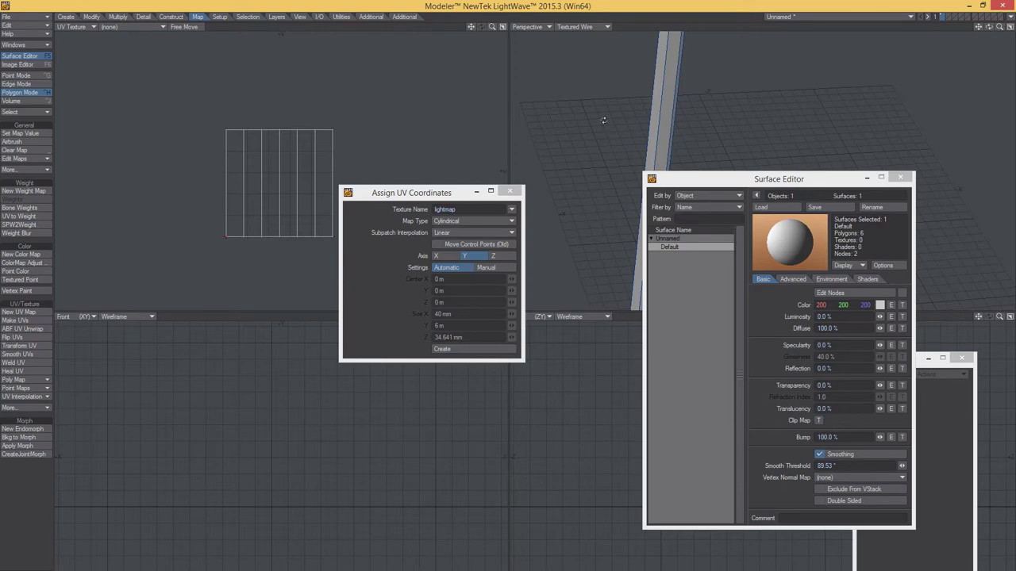
{"action": "left_click_drag", "start_coordinate": [603, 120], "coordinate": [605, 114], "text": "alt"}
Assign the pole a new smoothed surface named 'metal' in light blue.
{"action": "key", "text": "q"}
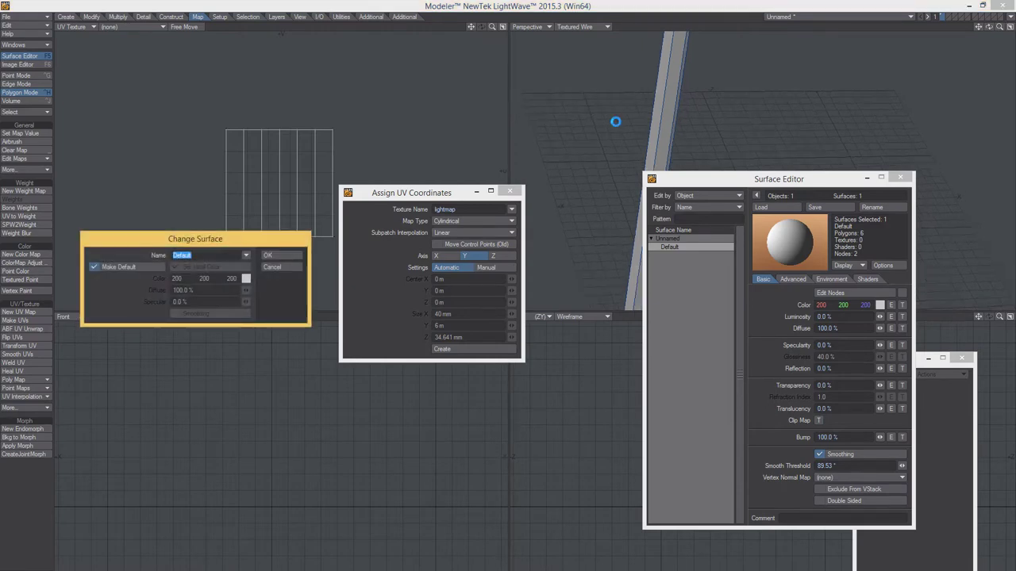
{"action": "type", "text": "brushedmetal"}
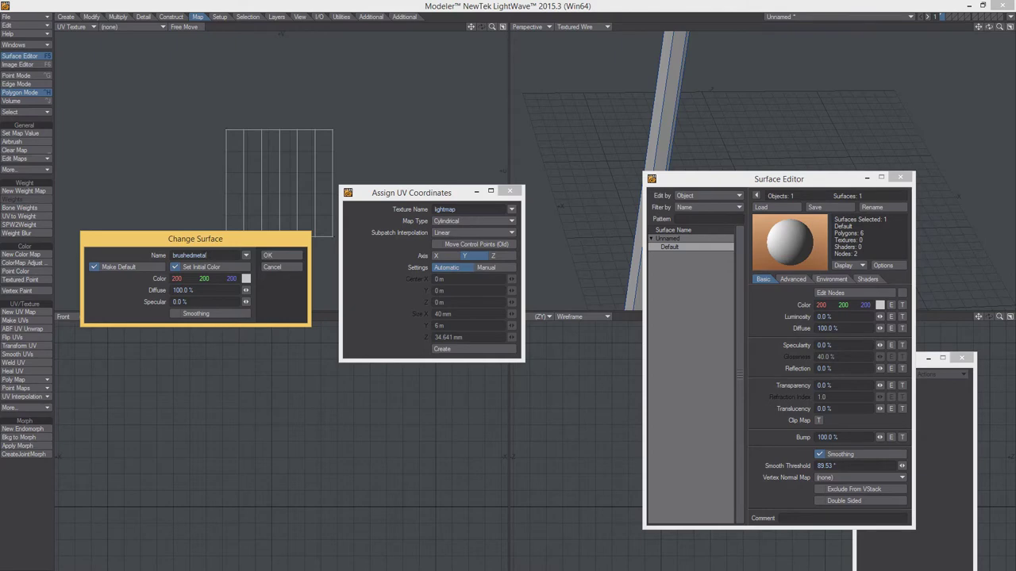
{"action": "key", "text": "BackSpace"}
{"action": "key", "text": "BackSpace"}
{"action": "key", "text": "BackSpace"}
{"action": "type", "text": "m"}
{"action": "left_click", "coordinate": [246, 279]}
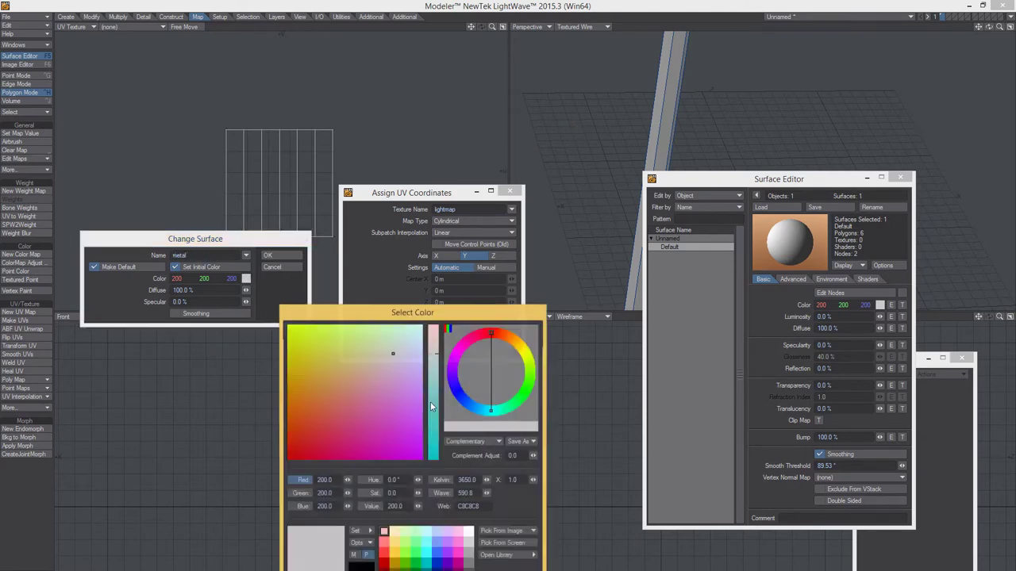
{"action": "left_click", "coordinate": [438, 532]}
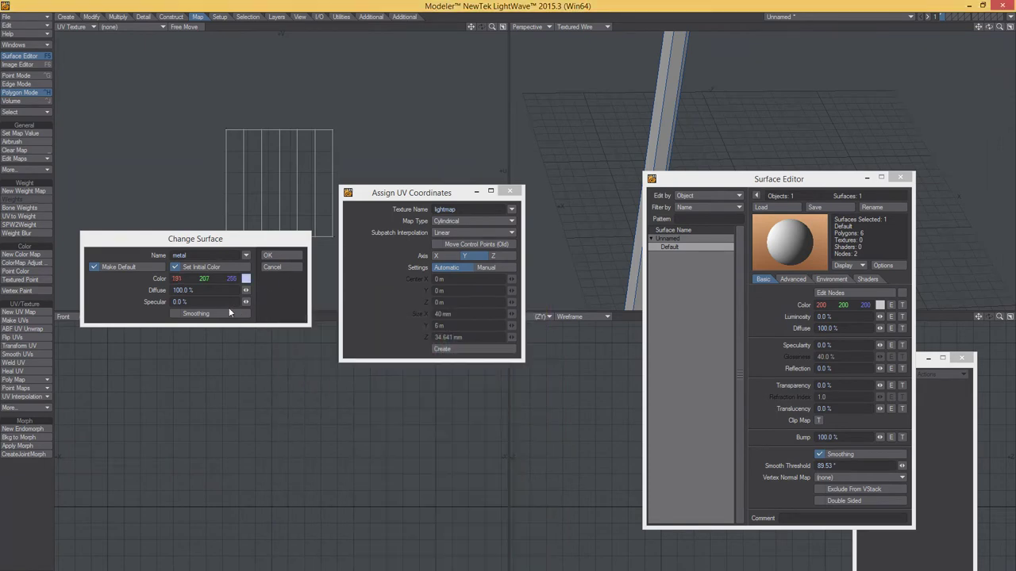
{"action": "left_click", "coordinate": [172, 314]}
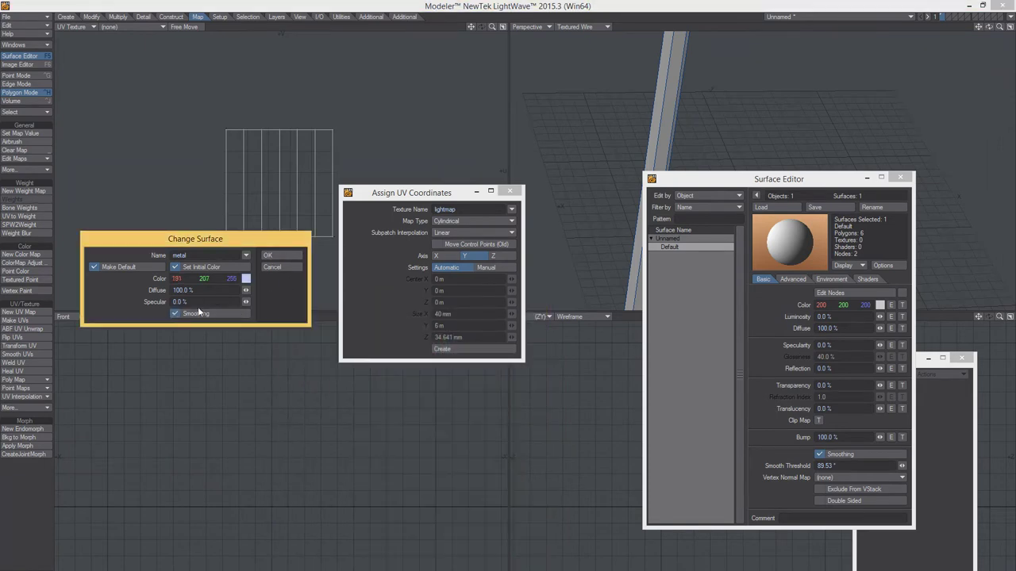
{"action": "left_click", "coordinate": [269, 254]}
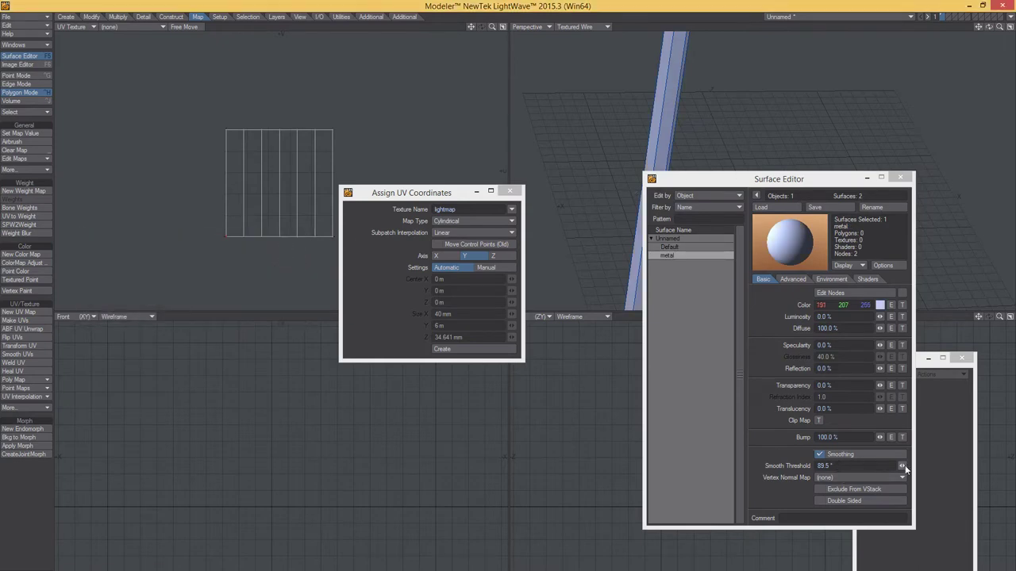
{"action": "left_click_drag", "start_coordinate": [738, 124], "coordinate": [718, 123], "text": "alt"}
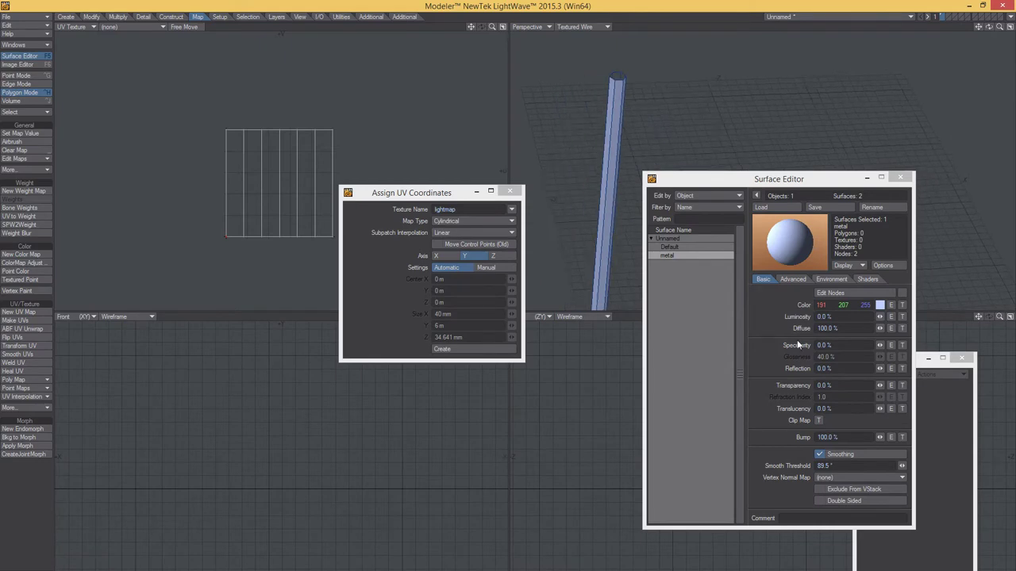
In Point mode, raise the tube 3 m so its base sits on the ground.
{"action": "key", "text": "F5"}
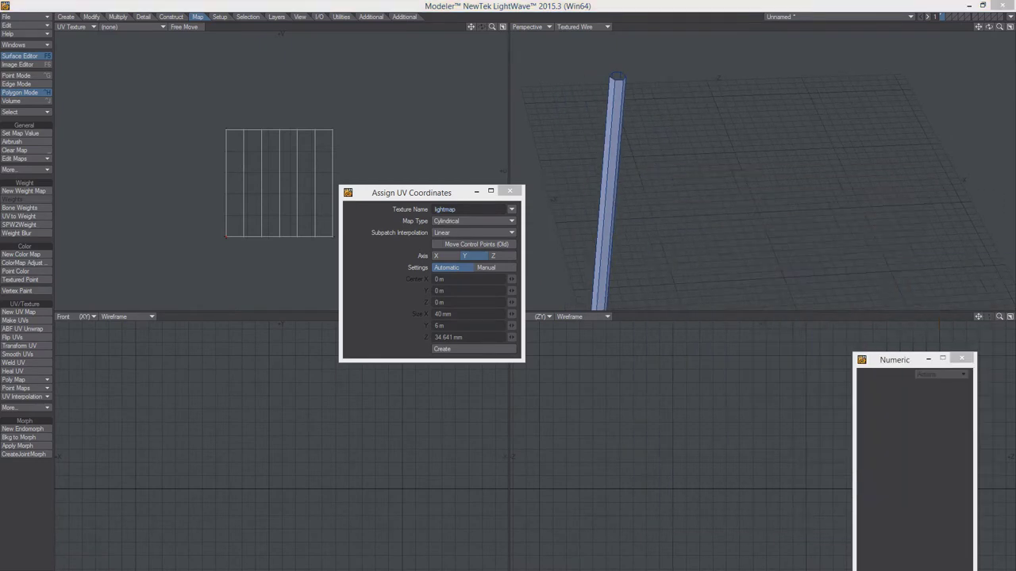
{"action": "mouse_move", "coordinate": [921, 276]}
{"action": "left_mouse_down", "text": "alt"}
{"action": "mouse_move", "coordinate": [794, 204]}
{"action": "mouse_move", "coordinate": [795, 117]}
{"action": "left_mouse_up", "text": "alt"}
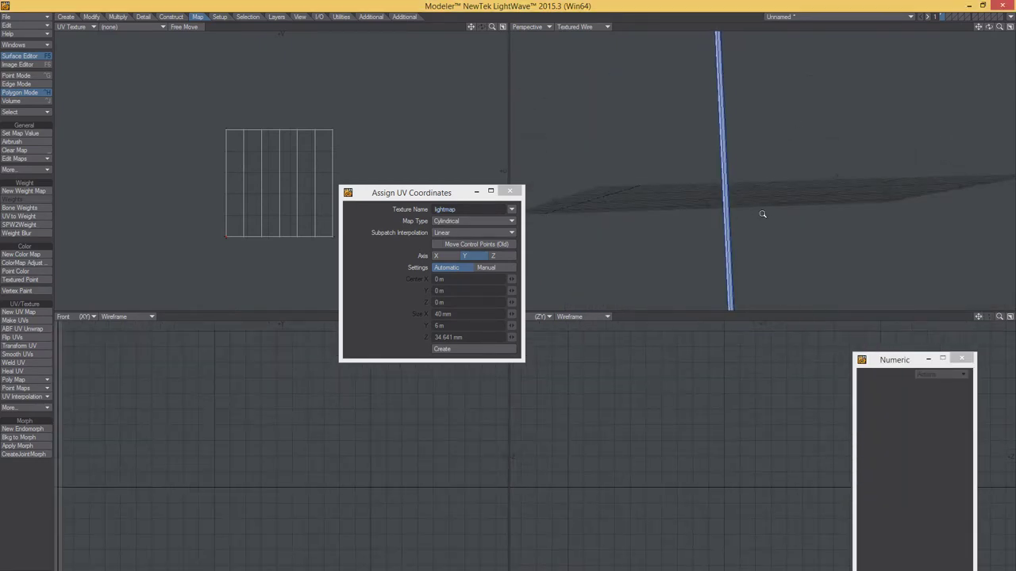
{"action": "mouse_move", "coordinate": [762, 214]}
{"action": "left_mouse_down", "text": "alt"}
{"action": "mouse_move", "coordinate": [762, 204]}
{"action": "mouse_move", "coordinate": [687, 208]}
{"action": "mouse_move", "coordinate": [687, 199]}
{"action": "mouse_move", "coordinate": [741, 438]}
{"action": "mouse_move", "coordinate": [658, 417]}
{"action": "mouse_move", "coordinate": [709, 420]}
{"action": "mouse_move", "coordinate": [713, 404]}
{"action": "left_mouse_up", "text": "alt"}
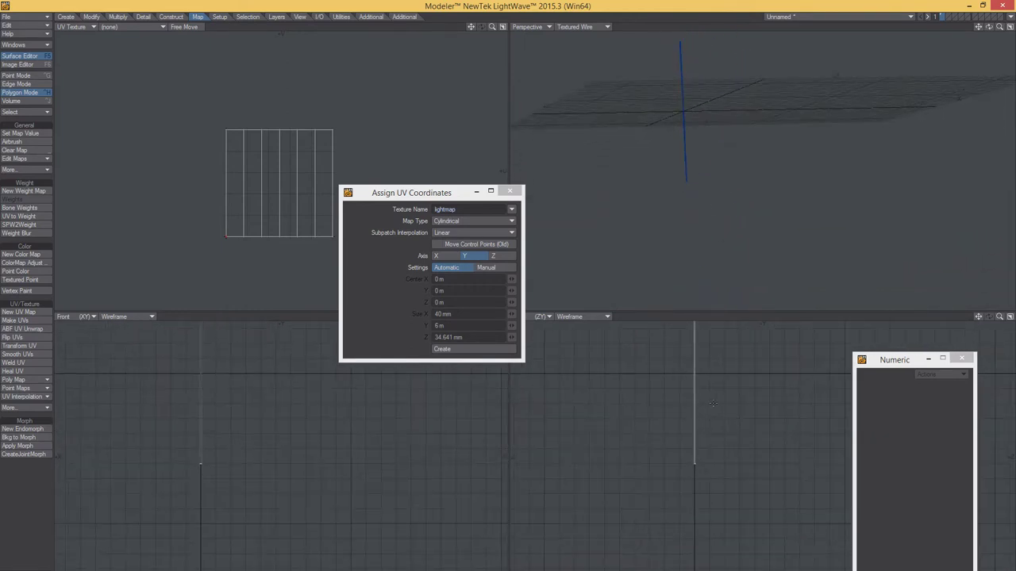
{"action": "key", "text": "ctrl+g"}
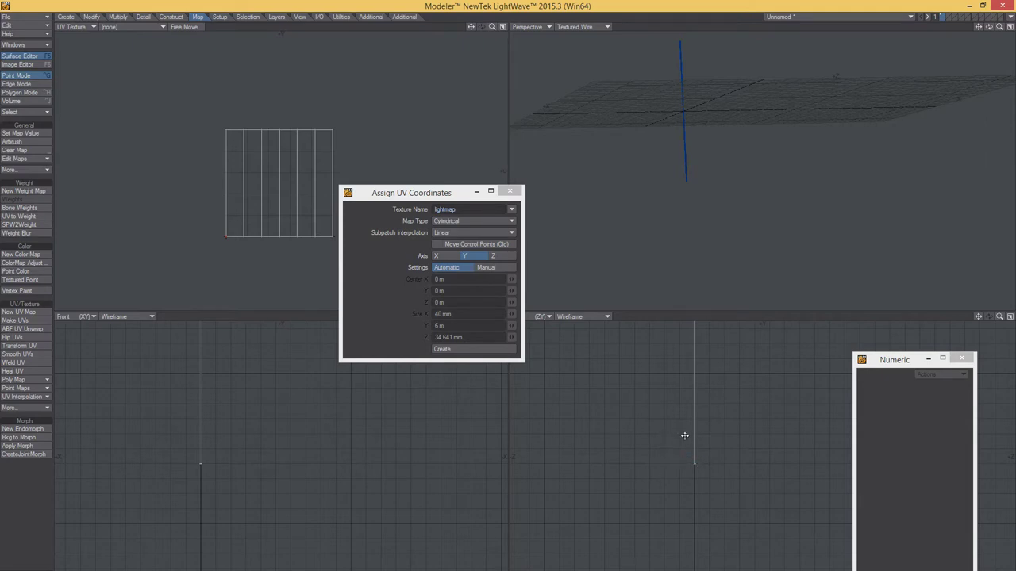
{"action": "scroll", "coordinate": [667, 426], "scroll_direction": "down", "scroll_amount": 2}
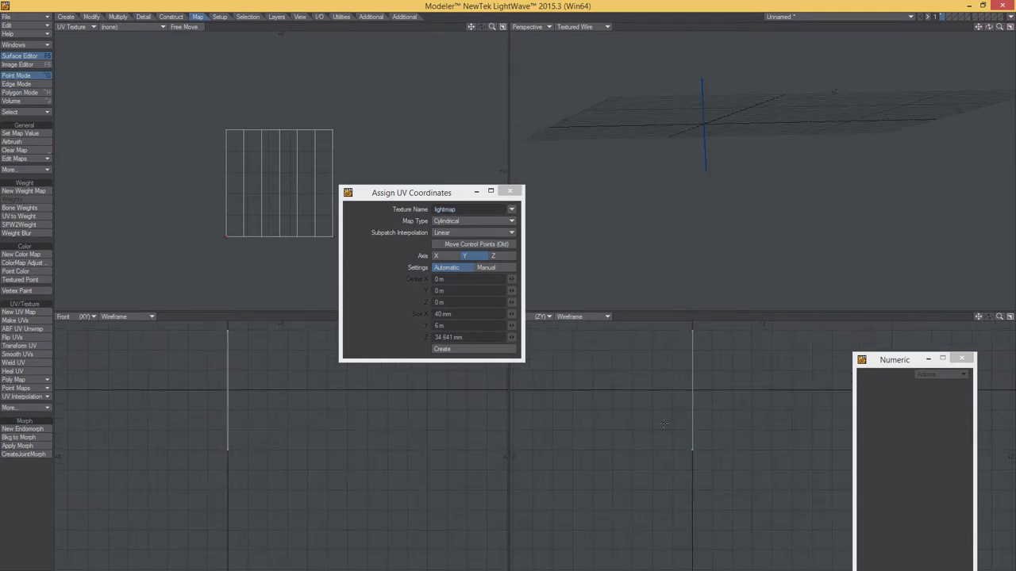
{"action": "key", "text": "t"}
{"action": "left_click_drag", "start_coordinate": [663, 424], "coordinate": [685, 377]}
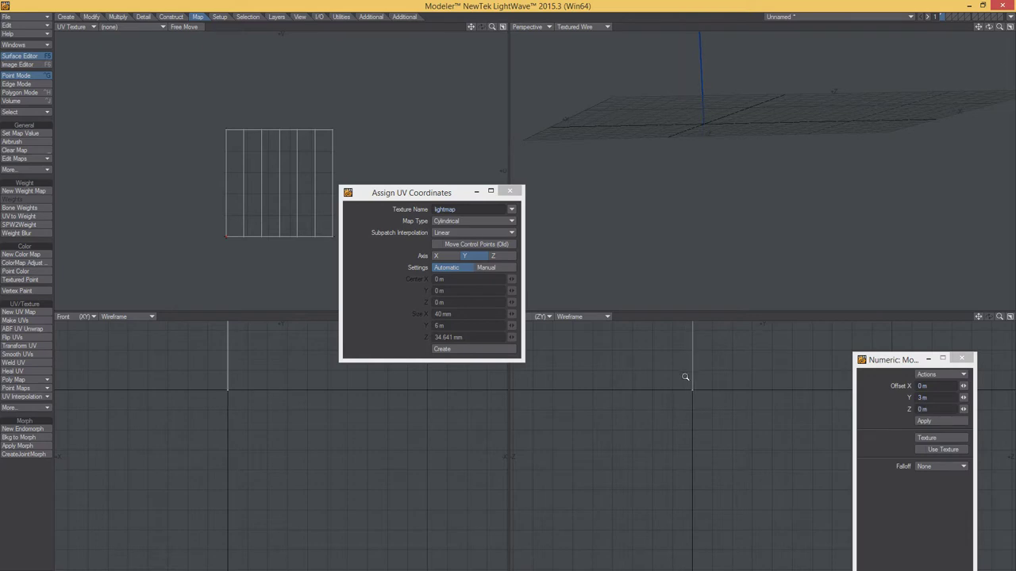
Tilt the tube about 8° around X in the side view.
{"action": "scroll", "coordinate": [685, 377], "scroll_direction": "up", "scroll_amount": 3}
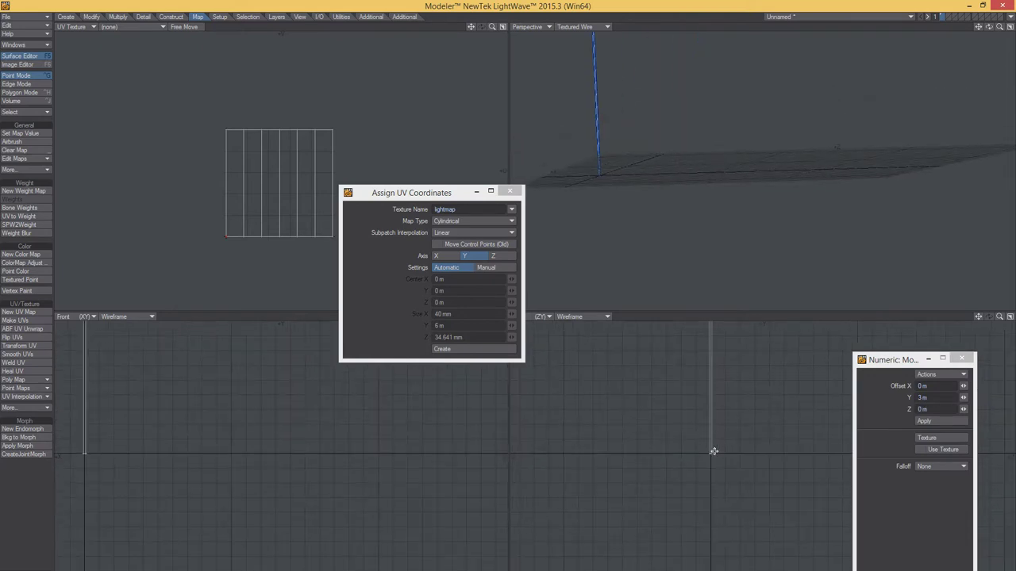
{"action": "key", "text": "y"}
{"action": "left_click_drag", "start_coordinate": [706, 453], "coordinate": [710, 453]}
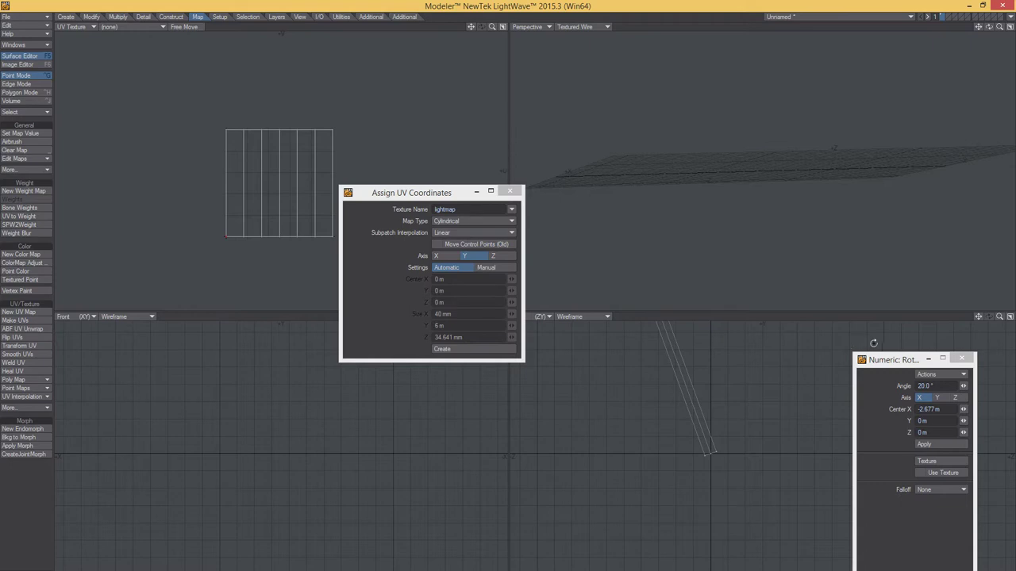
{"action": "key", "text": "ctrl+z"}
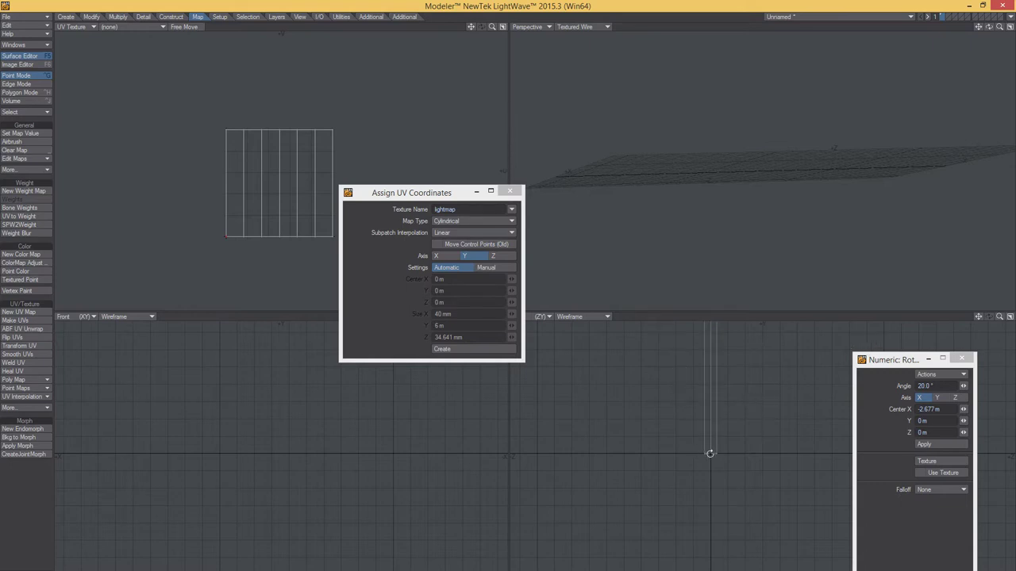
{"action": "left_click_drag", "start_coordinate": [709, 454], "coordinate": [725, 416]}
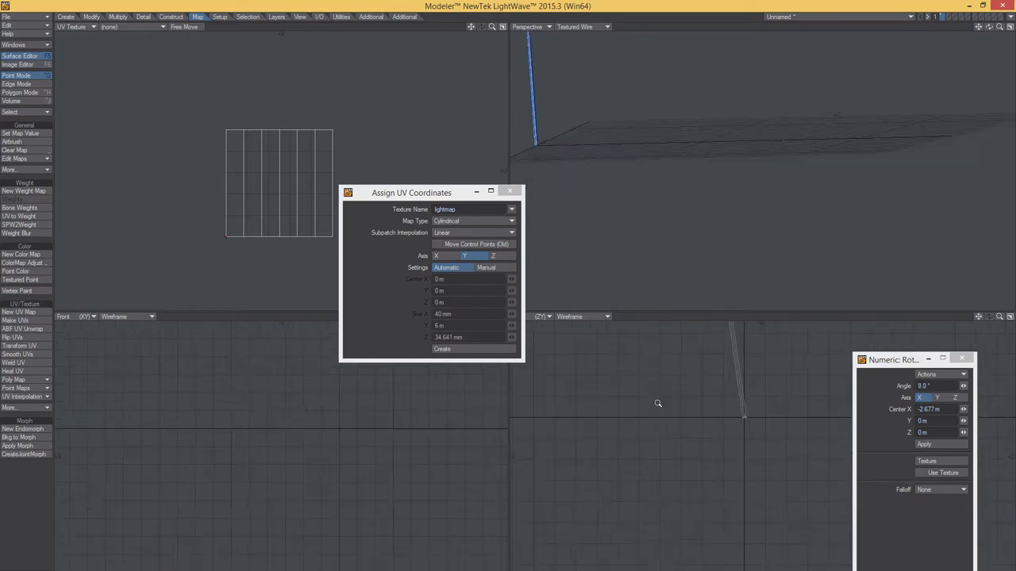
Slice the tube with Knife about 890 mm up, near its top.
{"action": "key", "text": "space"}
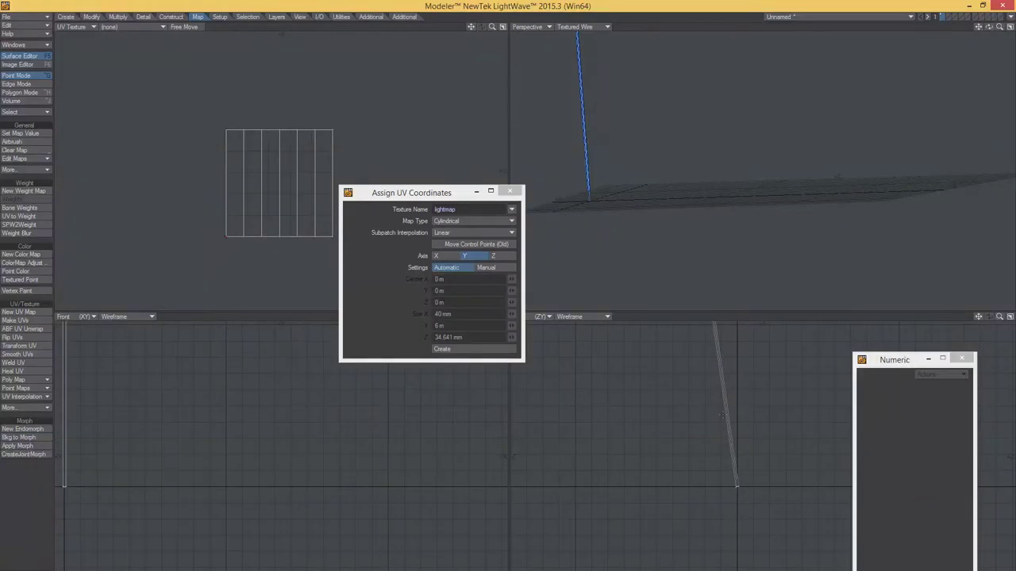
{"action": "key", "text": "shift+k"}
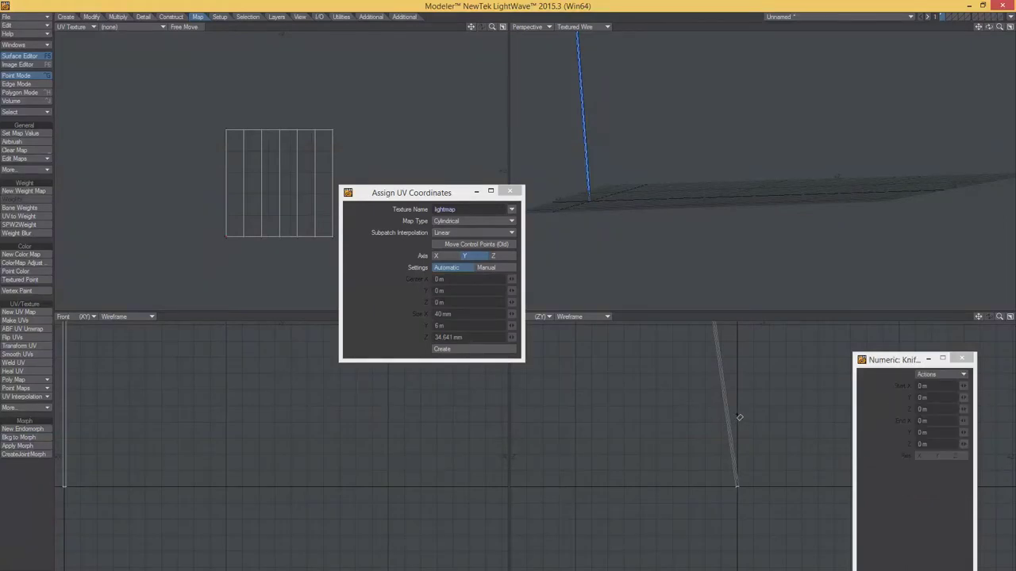
{"action": "mouse_move", "coordinate": [740, 418]}
{"action": "left_mouse_down"}
{"action": "mouse_move", "coordinate": [684, 426]}
{"action": "mouse_move", "coordinate": [806, 409]}
{"action": "left_mouse_up"}
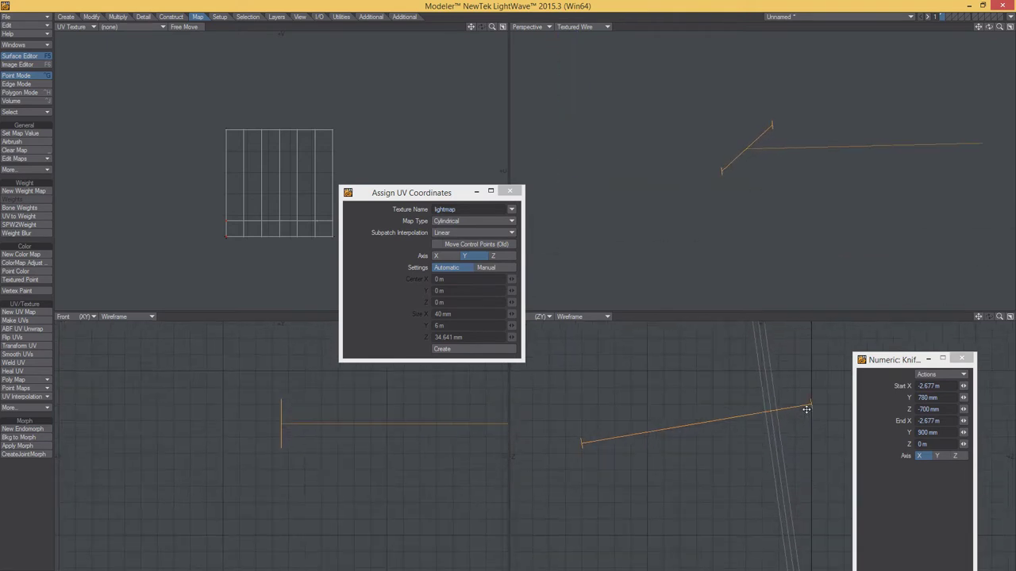
{"action": "mouse_move", "coordinate": [574, 451]}
{"action": "left_mouse_down"}
{"action": "mouse_move", "coordinate": [626, 486]}
{"action": "mouse_move", "coordinate": [609, 445]}
{"action": "left_mouse_up"}
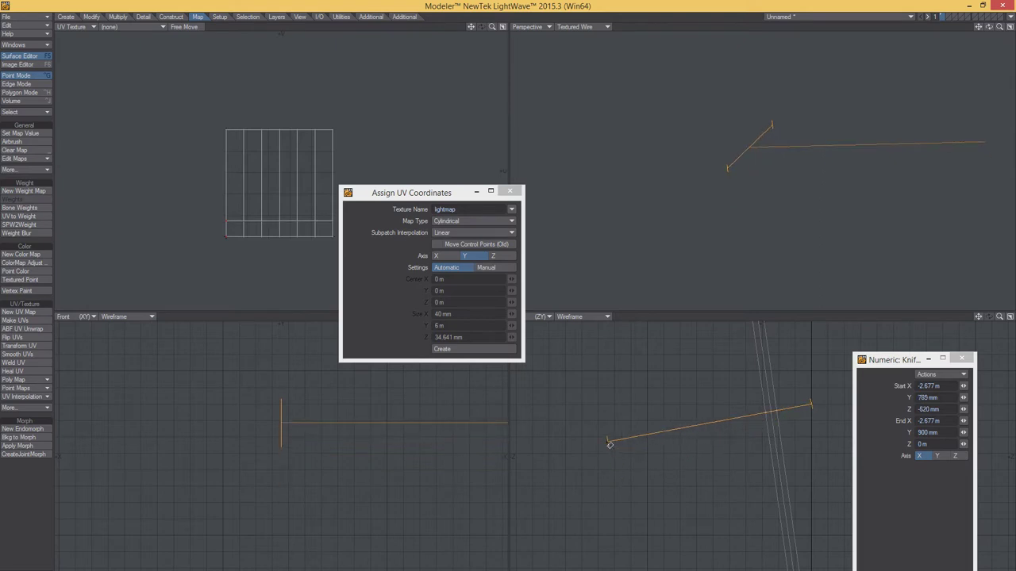
{"action": "mouse_move", "coordinate": [770, 407]}
{"action": "left_mouse_down"}
{"action": "mouse_move", "coordinate": [770, 397]}
{"action": "mouse_move", "coordinate": [727, 456]}
{"action": "mouse_move", "coordinate": [725, 415]}
{"action": "left_mouse_up"}
{"action": "key", "text": "space"}
Lasso the points above the cut and bend them about 28° around X.
{"action": "mouse_move", "coordinate": [738, 329]}
{"action": "right_mouse_down"}
{"action": "mouse_move", "coordinate": [712, 494]}
{"action": "mouse_move", "coordinate": [726, 466]}
{"action": "right_mouse_up"}
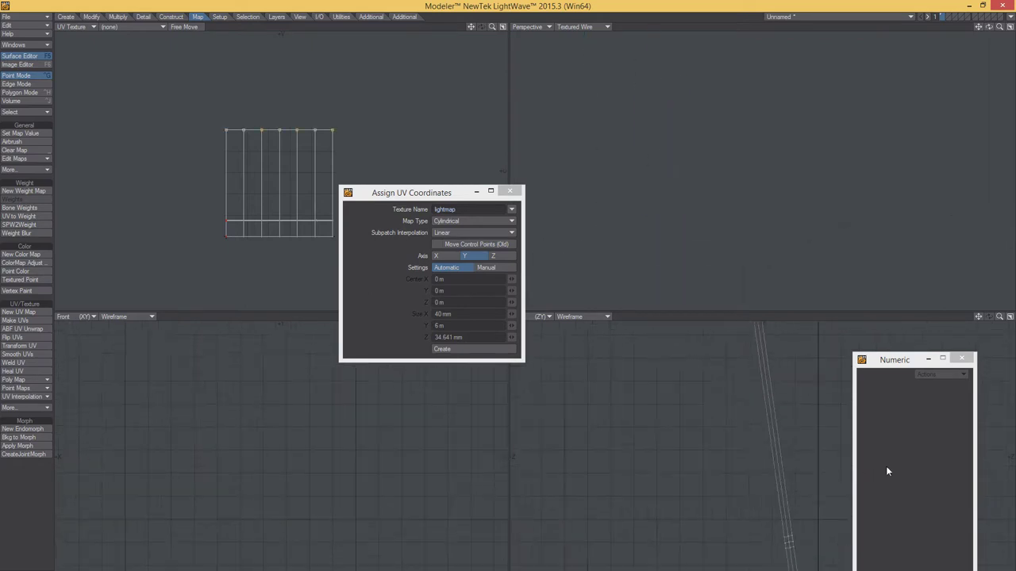
{"action": "left_click_drag", "start_coordinate": [662, 410], "coordinate": [740, 397], "text": "ctrl+alt"}
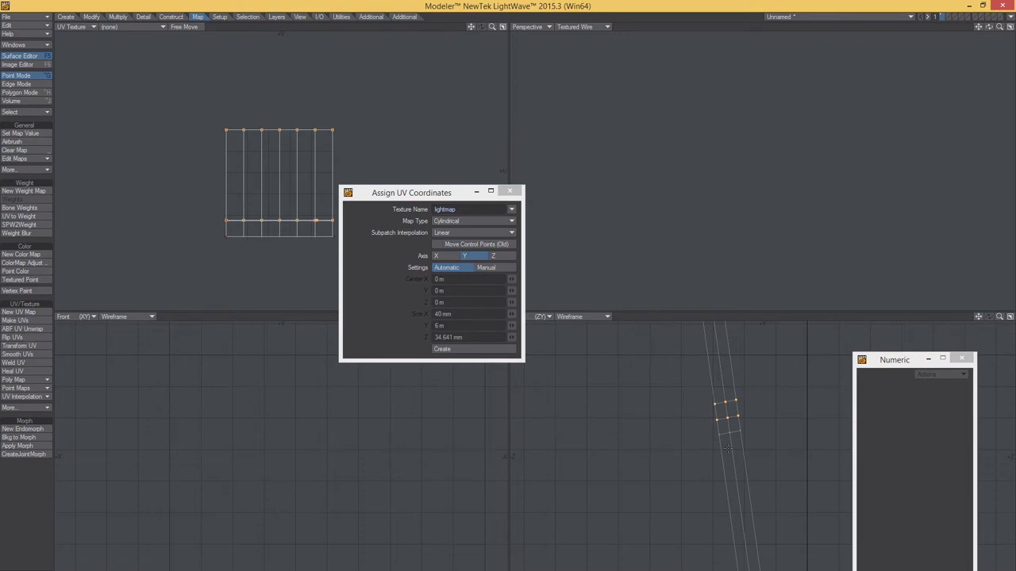
{"action": "left_click_drag", "start_coordinate": [719, 436], "coordinate": [699, 435]}
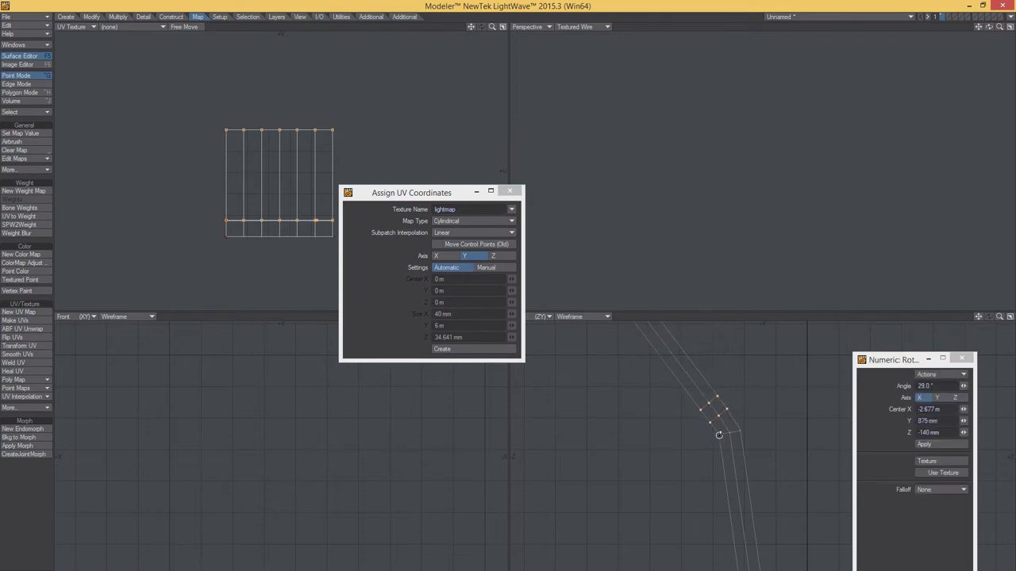
{"action": "left_click_drag", "start_coordinate": [719, 438], "coordinate": [719, 441]}
{"action": "key", "text": "space"}
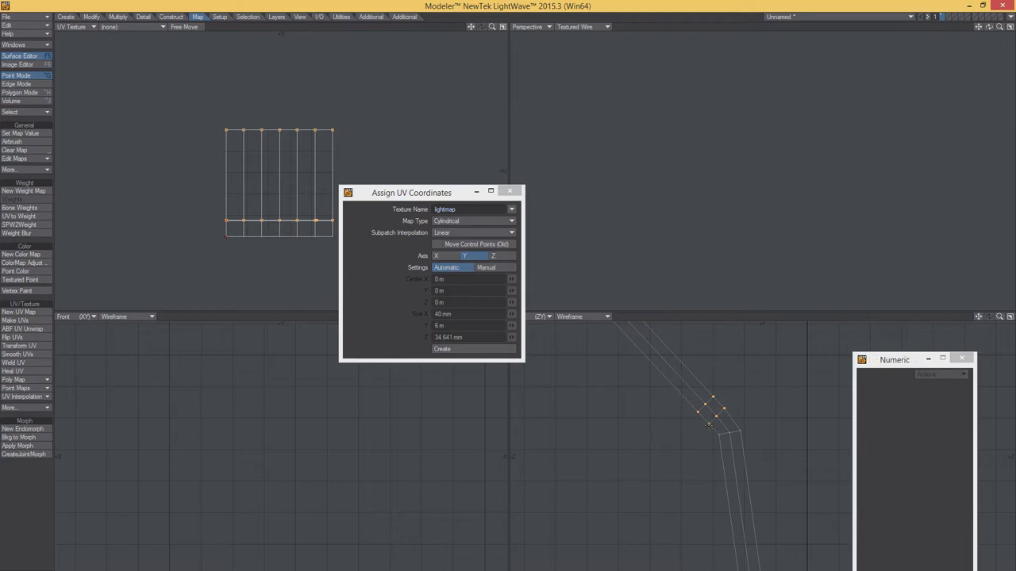
{"action": "key", "text": "y"}
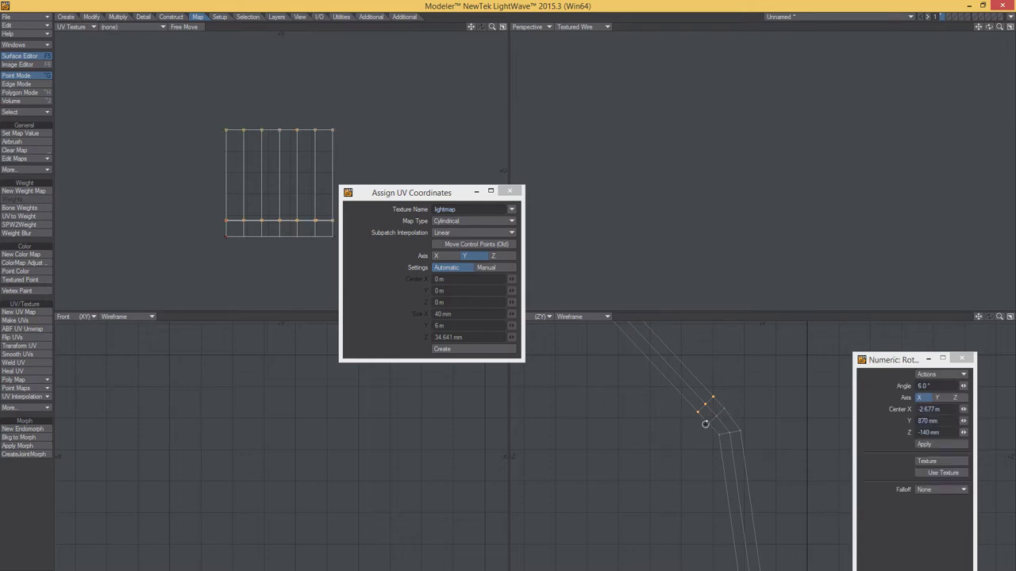
{"action": "mouse_move", "coordinate": [708, 423]}
{"action": "left_mouse_down"}
{"action": "mouse_move", "coordinate": [754, 423]}
{"action": "mouse_move", "coordinate": [744, 423]}
{"action": "left_mouse_up"}
{"action": "key", "text": "Return"}
In Polygon mode, add a second Knife cut just below the bend.
{"action": "left_click", "coordinate": [191, 255]}
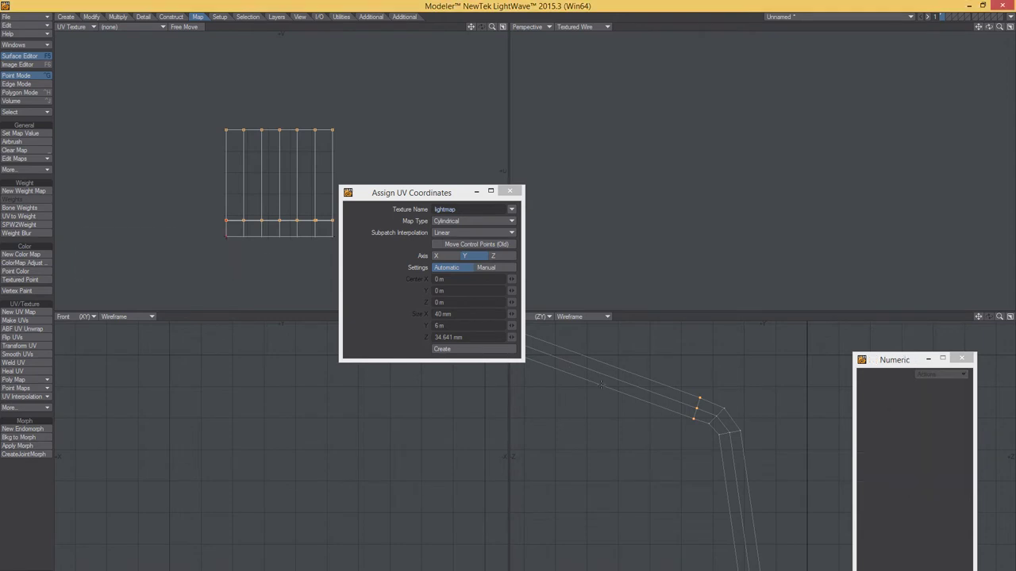
{"action": "key", "text": "ctrl+h"}
{"action": "key", "text": "shift+k"}
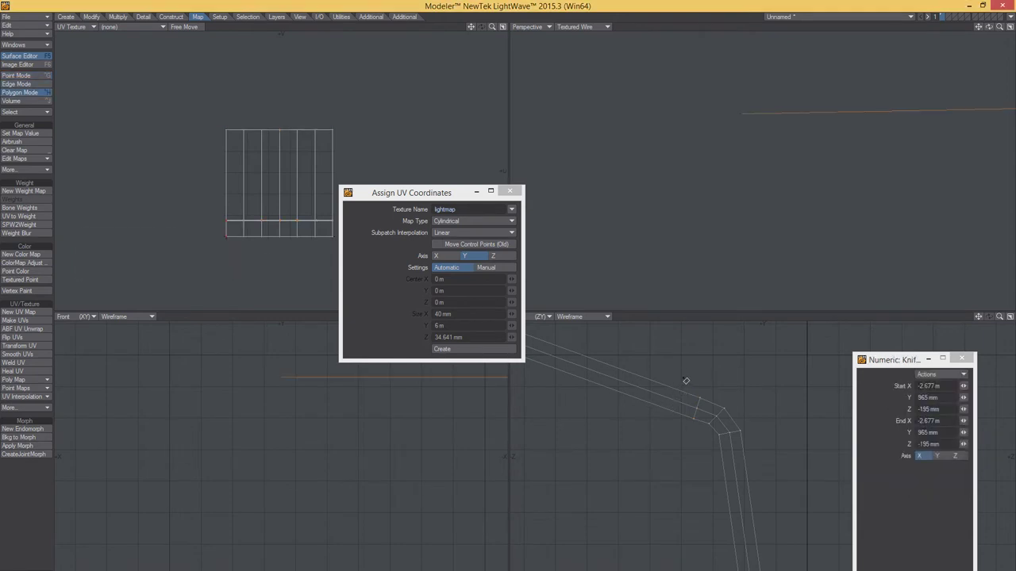
{"action": "left_click_drag", "start_coordinate": [683, 378], "coordinate": [671, 431]}
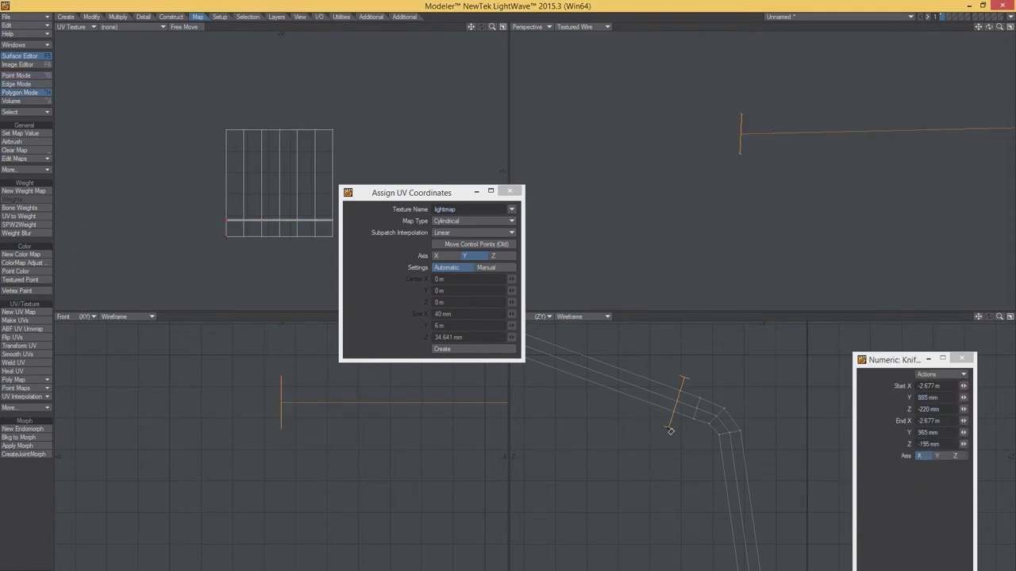
{"action": "key", "text": "space"}
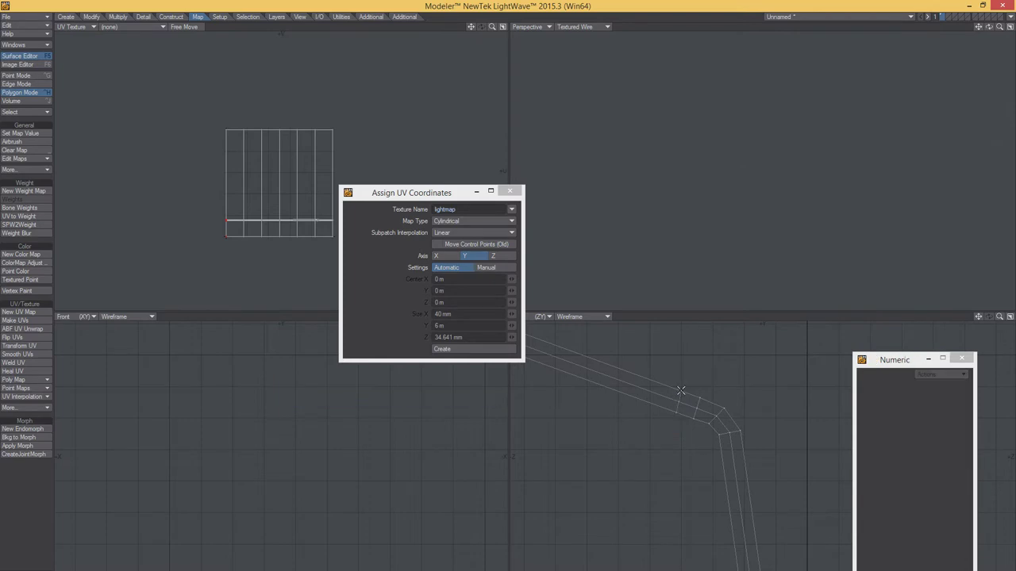
Rotate the upper section a further 20° to level it, then nudge it down 5 mm.
{"action": "key", "text": "ctrl+g"}
{"action": "key", "text": "y"}
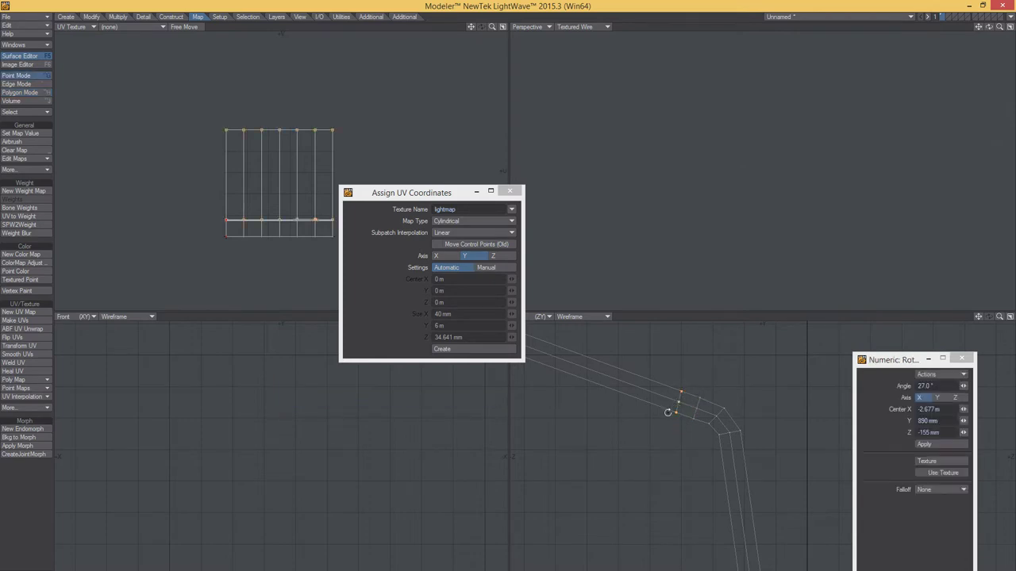
{"action": "left_click_drag", "start_coordinate": [673, 409], "coordinate": [679, 411]}
{"action": "key", "text": "t"}
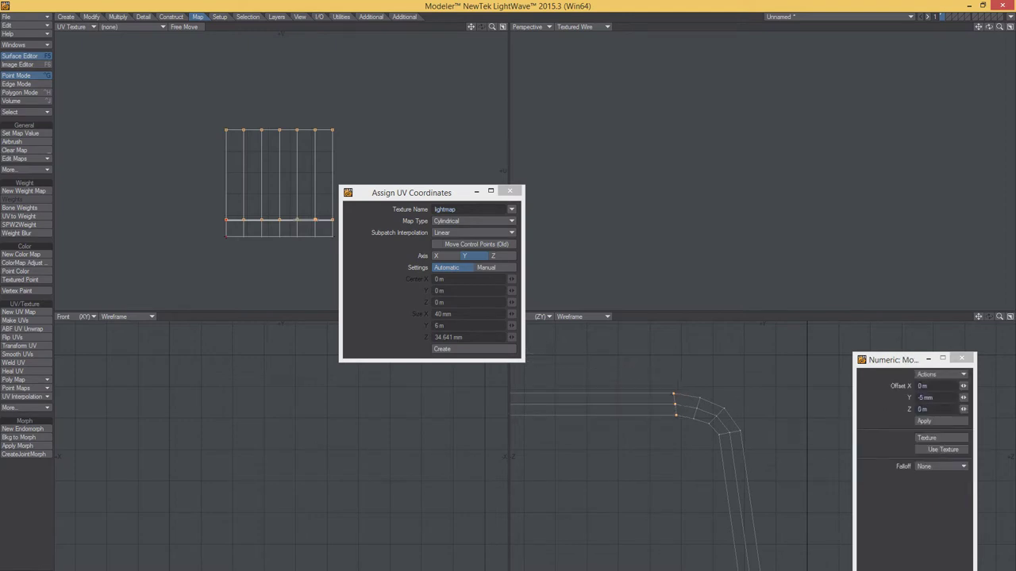
Fit all views to the pipe, then zoom in and orbit around its bend.
{"action": "key", "text": "a"}
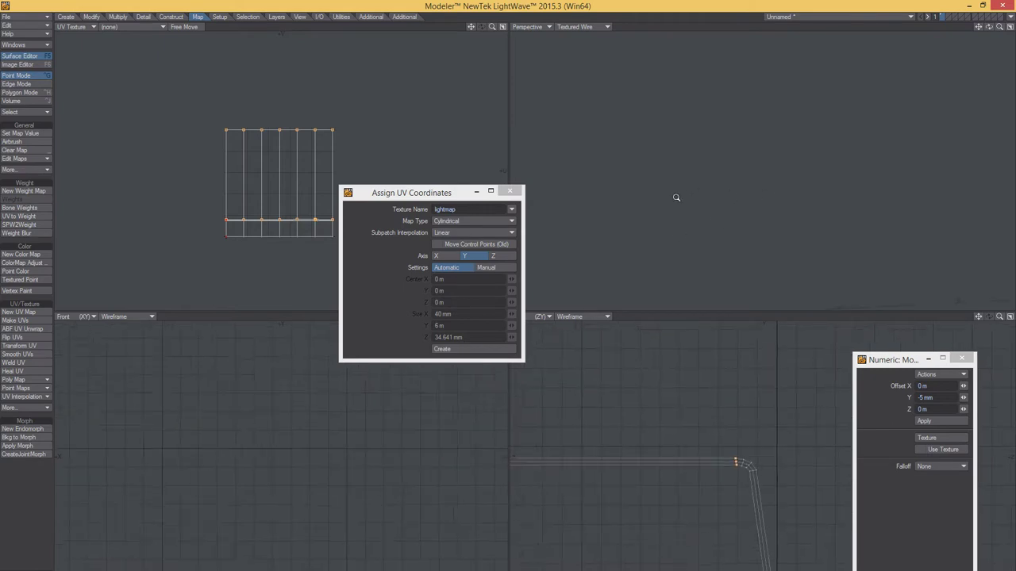
{"action": "scroll", "coordinate": [754, 237], "scroll_direction": "up", "scroll_amount": 2}
{"action": "scroll", "coordinate": [784, 222], "scroll_direction": "up", "scroll_amount": 1}
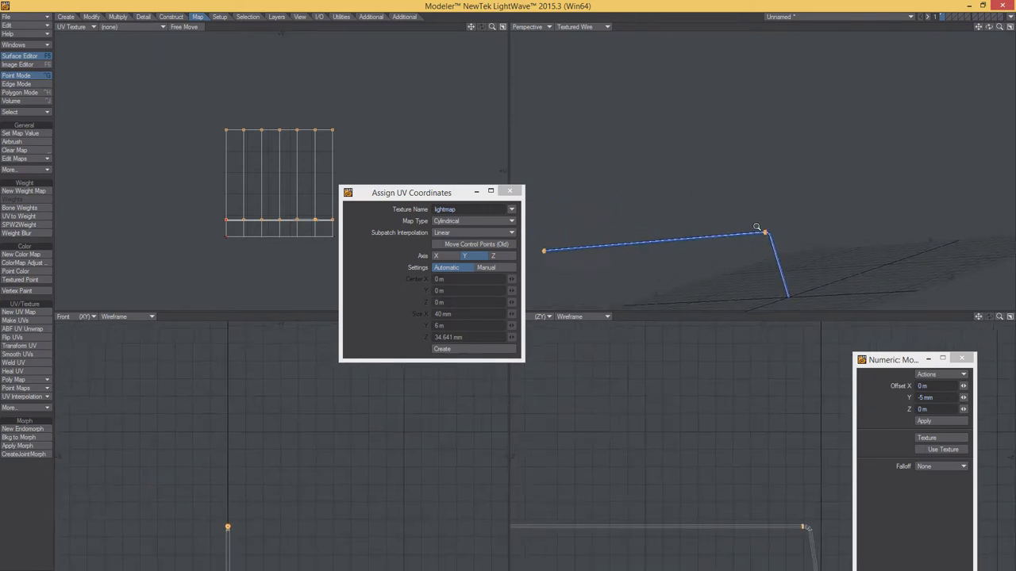
{"action": "scroll", "coordinate": [757, 227], "scroll_direction": "up", "scroll_amount": 2}
{"action": "scroll", "coordinate": [778, 233], "scroll_direction": "up", "scroll_amount": 2}
{"action": "mouse_move", "coordinate": [738, 196]}
{"action": "left_mouse_down", "text": "alt"}
{"action": "mouse_move", "coordinate": [846, 222]}
{"action": "mouse_move", "coordinate": [805, 215]}
{"action": "left_mouse_up", "text": "alt"}
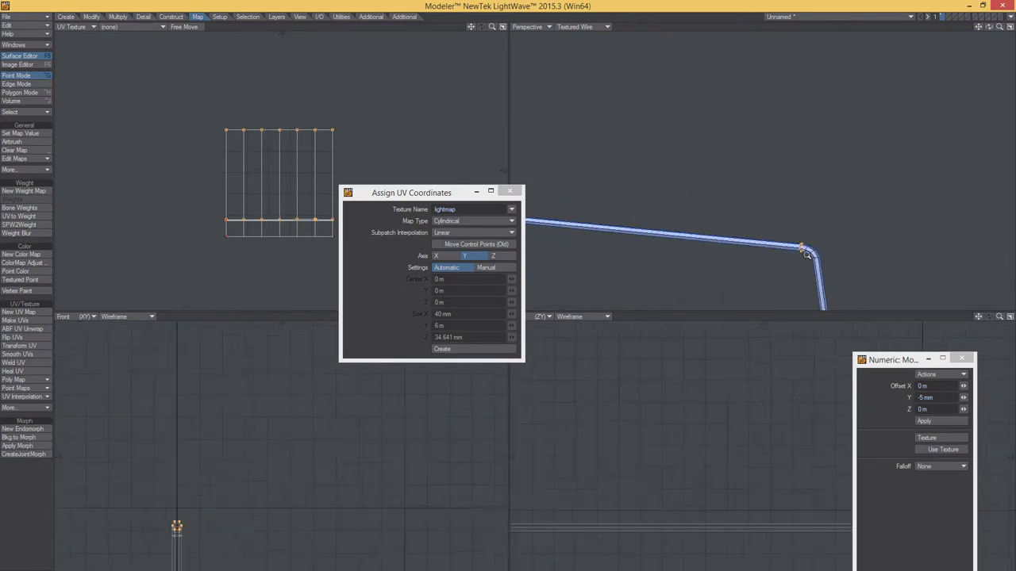
{"action": "scroll", "coordinate": [825, 238], "scroll_direction": "up", "scroll_amount": 2}
{"action": "scroll", "coordinate": [834, 243], "scroll_direction": "up", "scroll_amount": 1}
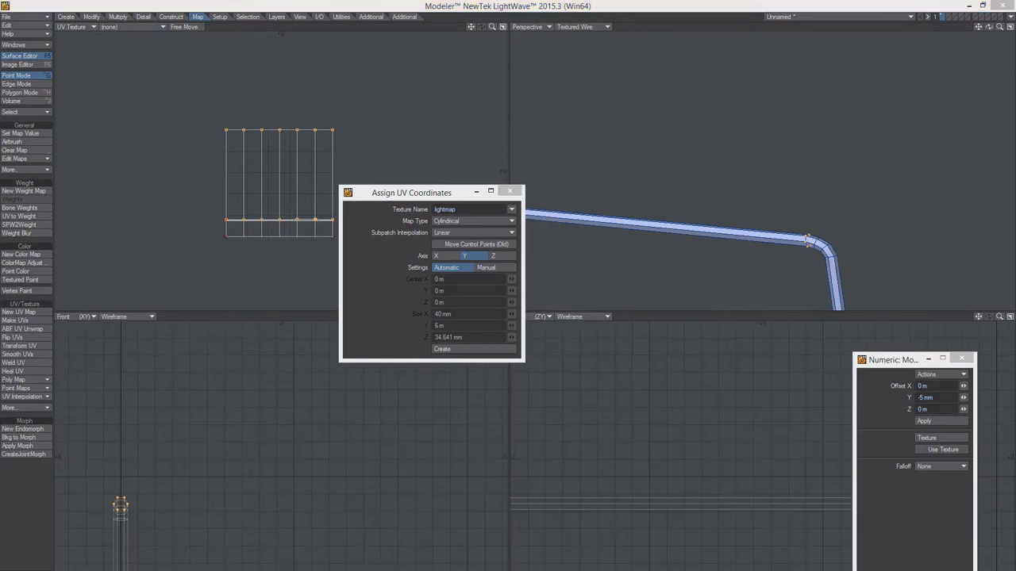
Check the point statistics, then orbit and zoom out to inspect the bend.
{"action": "key", "text": "w"}
{"action": "left_click_drag", "start_coordinate": [746, 138], "coordinate": [843, 74]}
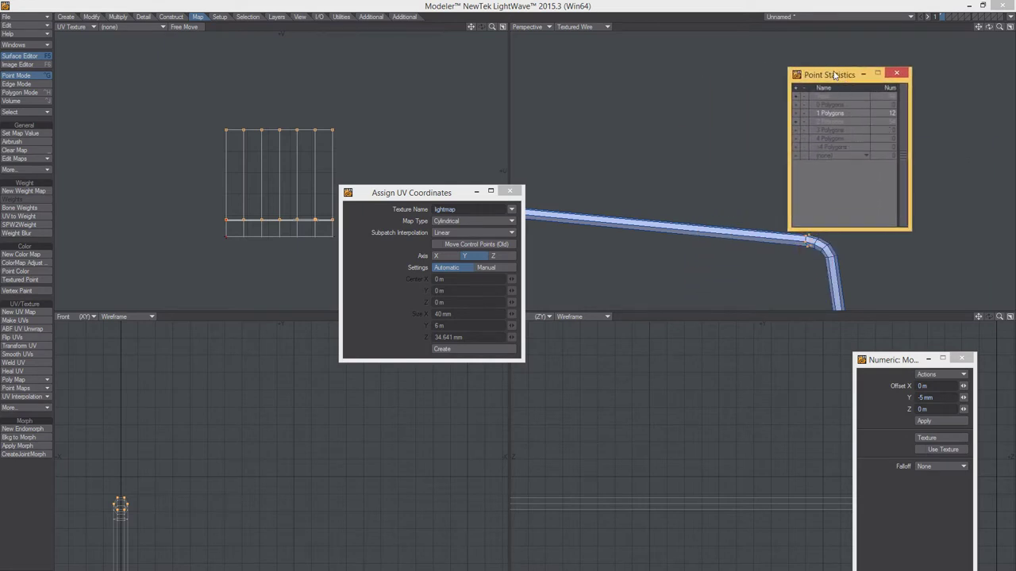
{"action": "key", "text": "w"}
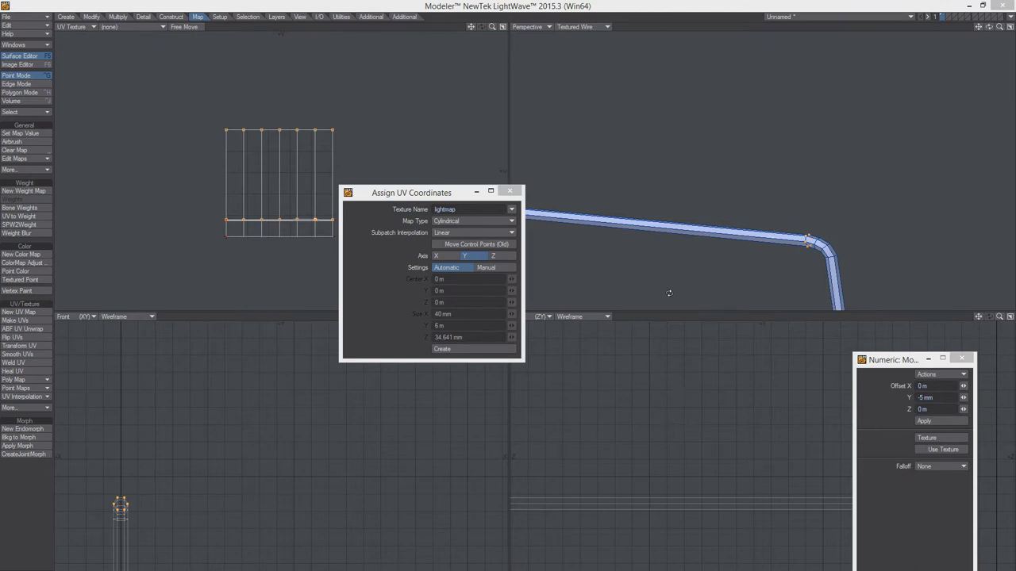
{"action": "left_click_drag", "start_coordinate": [669, 293], "coordinate": [692, 241], "text": "alt"}
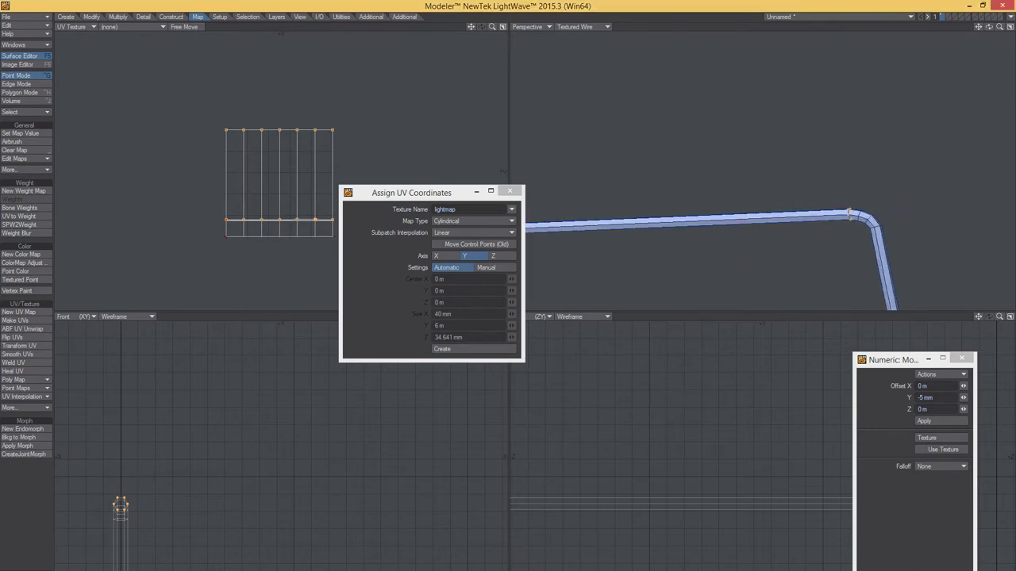
{"action": "scroll", "coordinate": [780, 256], "scroll_direction": "down", "scroll_amount": 2}
{"action": "scroll", "coordinate": [576, 338], "scroll_direction": "down", "scroll_amount": 2}
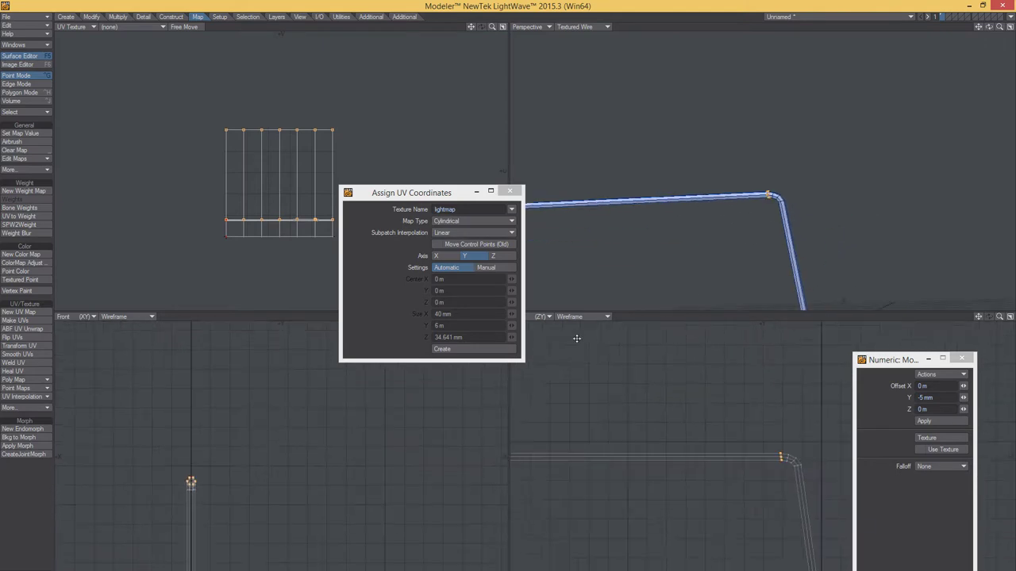
{"action": "scroll", "coordinate": [657, 394], "scroll_direction": "down", "scroll_amount": 2}
{"action": "scroll", "coordinate": [657, 394], "scroll_direction": "down", "scroll_amount": 2}
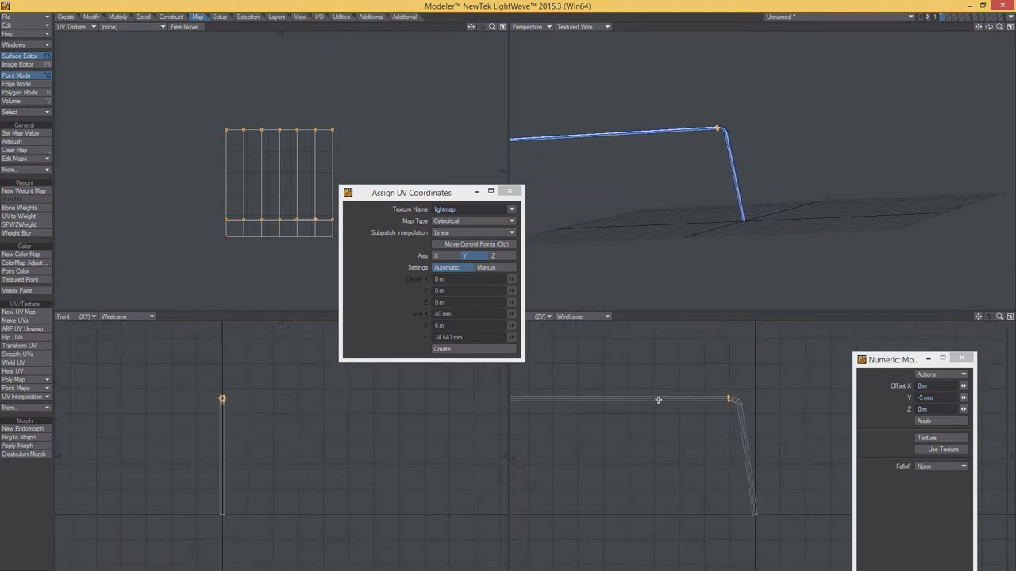
Knife a new cross-cut into the horizontal pipe run a short distance before the bend.
{"action": "key", "text": "Return"}
{"action": "key", "text": "ctrl+h"}
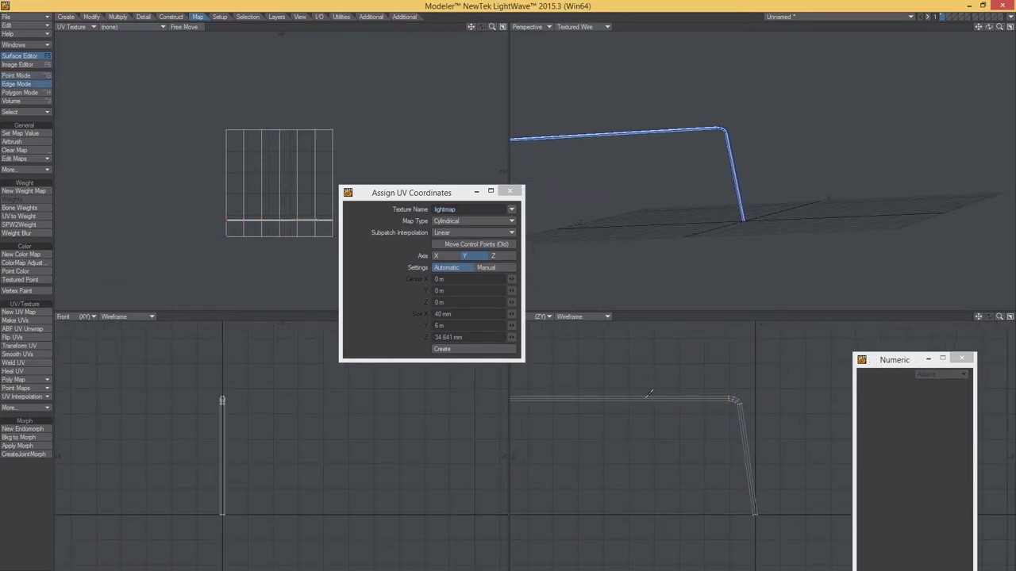
{"action": "key", "text": "shift+k"}
{"action": "left_click_drag", "start_coordinate": [646, 389], "coordinate": [650, 422]}
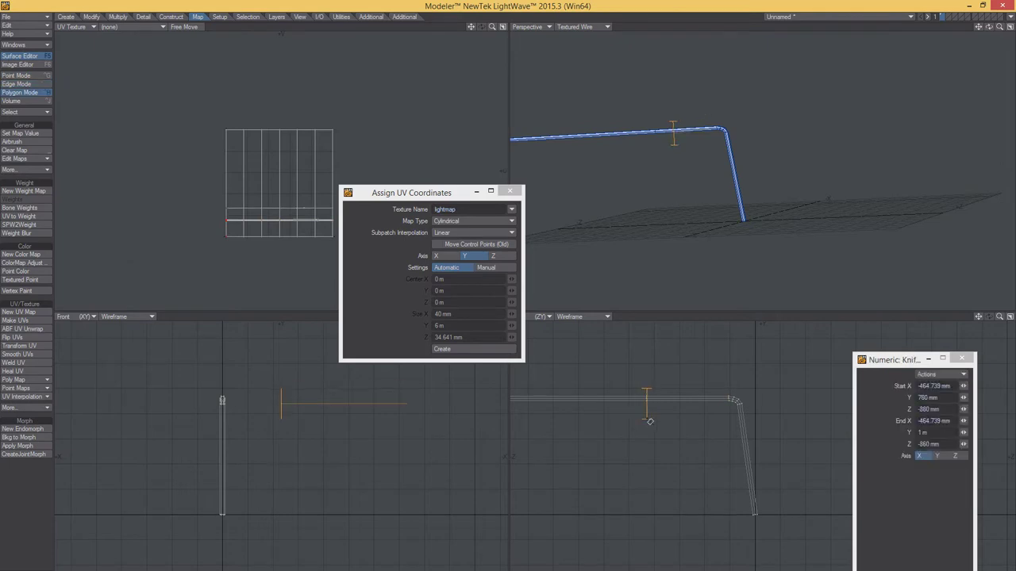
{"action": "scroll", "coordinate": [780, 405], "scroll_direction": "up", "scroll_amount": 2}
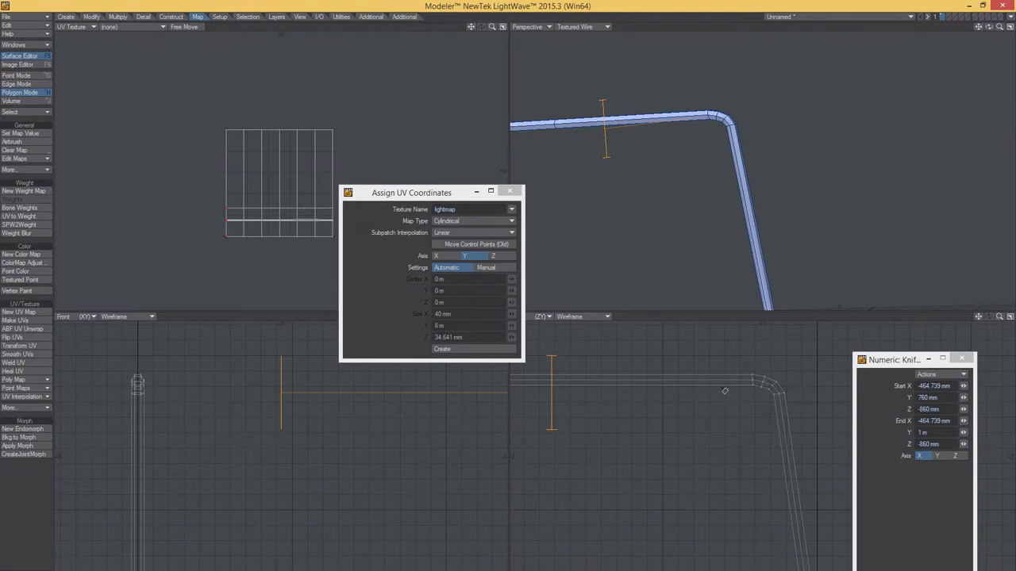
{"action": "scroll", "coordinate": [633, 411], "scroll_direction": "down", "scroll_amount": 1}
{"action": "scroll", "coordinate": [659, 411], "scroll_direction": "down", "scroll_amount": 1}
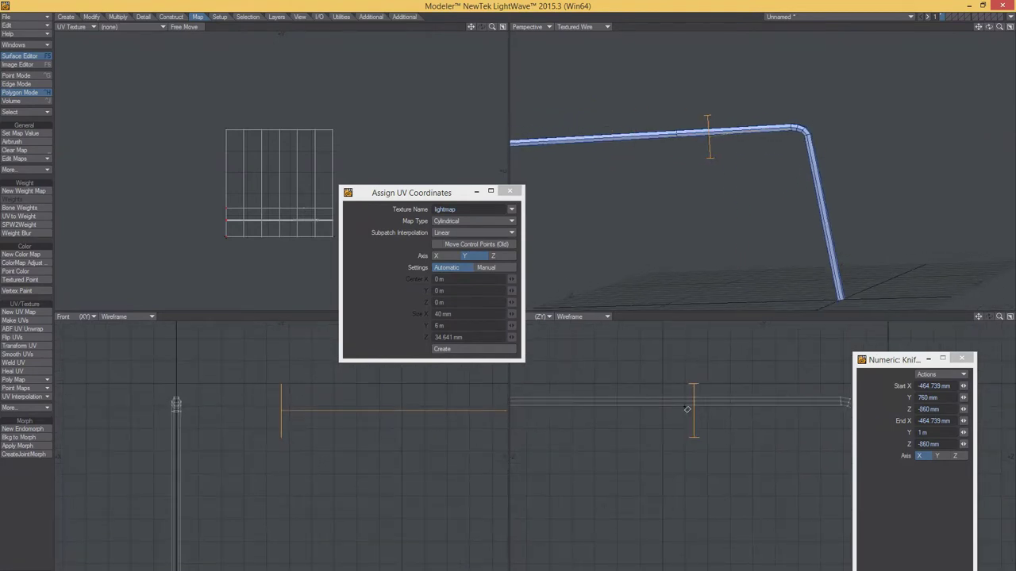
{"action": "left_click_drag", "start_coordinate": [687, 408], "coordinate": [674, 404]}
{"action": "key", "text": "space"}
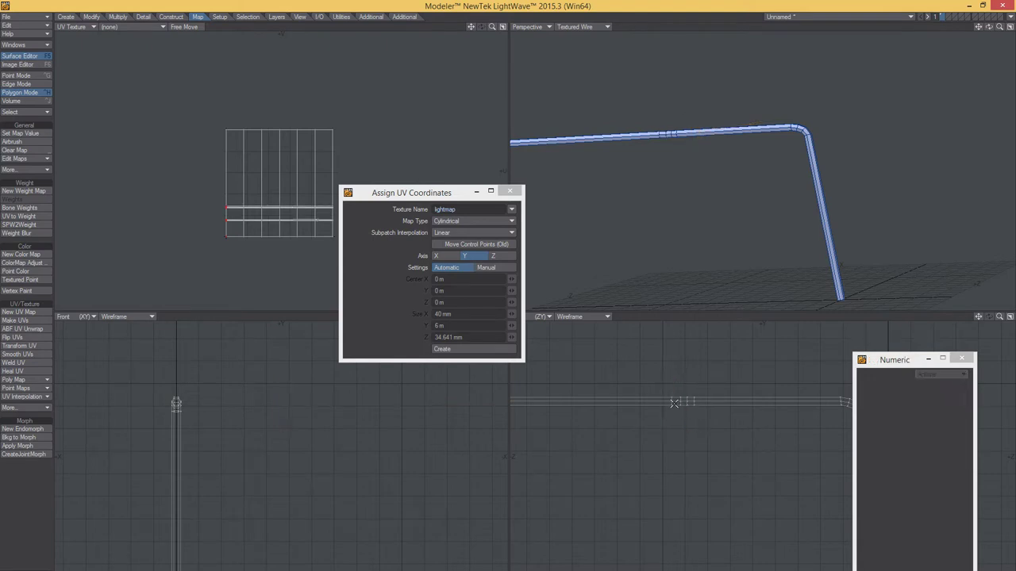
{"action": "key", "text": "ctrl+g"}
Lasso the new cut-loop points and rotate them about X to start bending the pipe.
{"action": "scroll", "coordinate": [698, 415], "scroll_direction": "down", "scroll_amount": 2}
{"action": "scroll", "coordinate": [722, 420], "scroll_direction": "down", "scroll_amount": 2}
{"action": "scroll", "coordinate": [743, 425], "scroll_direction": "down", "scroll_amount": 2}
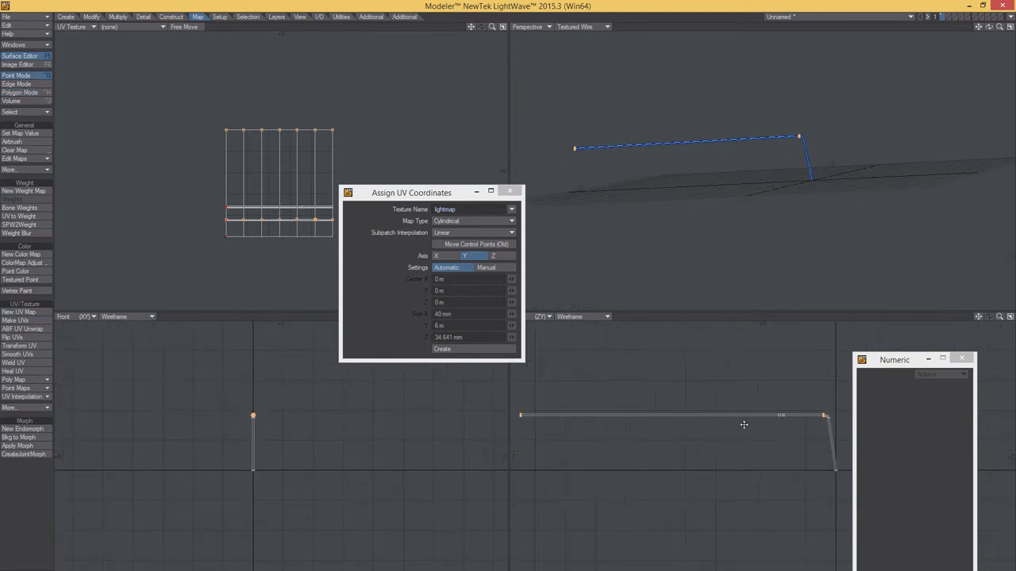
{"action": "scroll", "coordinate": [743, 425], "scroll_direction": "up", "scroll_amount": 2}
{"action": "scroll", "coordinate": [726, 402], "scroll_direction": "up", "scroll_amount": 2}
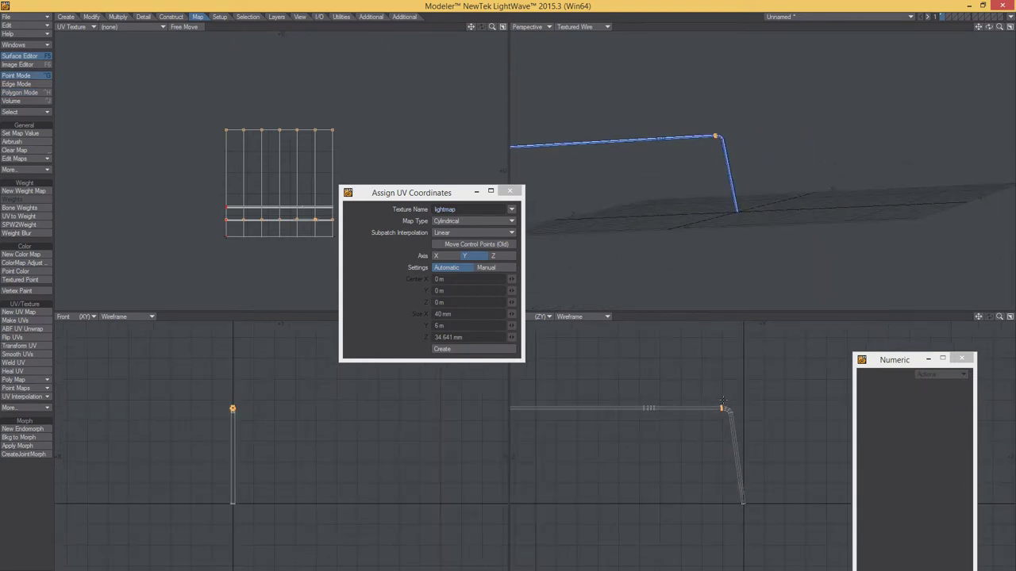
{"action": "scroll", "coordinate": [719, 401], "scroll_direction": "up", "scroll_amount": 2}
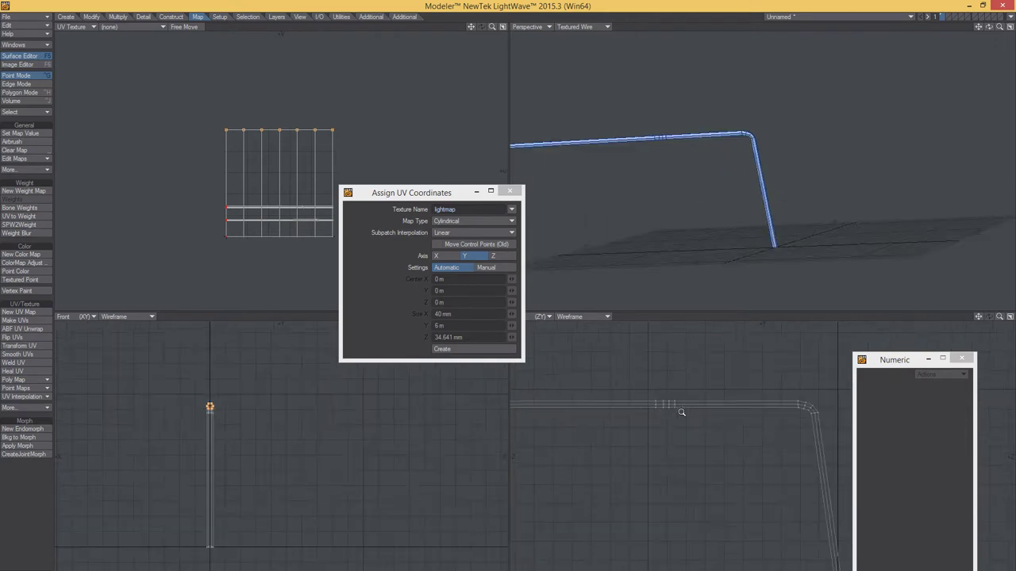
{"action": "scroll", "coordinate": [658, 396], "scroll_direction": "up", "scroll_amount": 2}
{"action": "right_click_drag", "start_coordinate": [679, 395], "coordinate": [644, 413]}
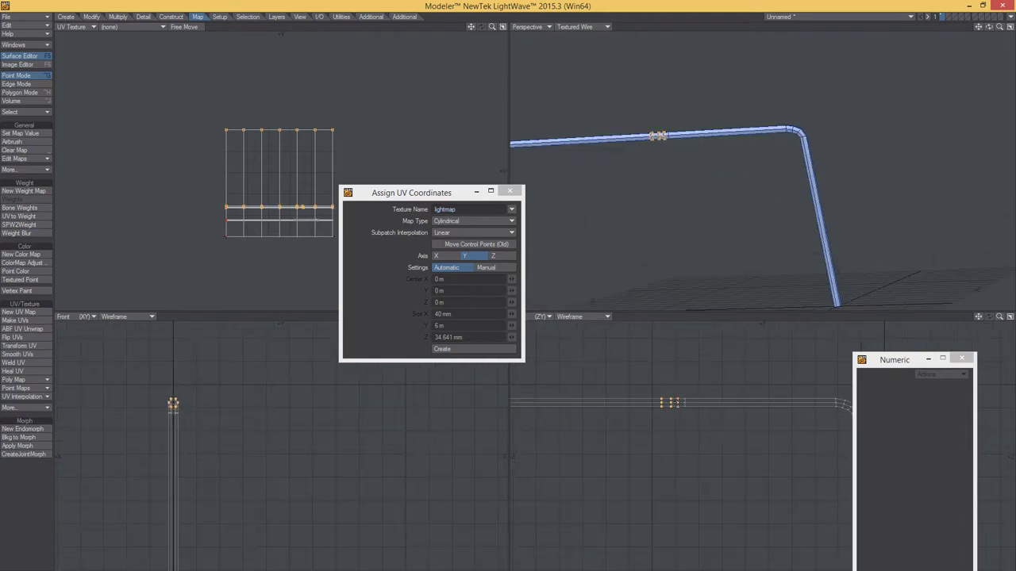
{"action": "scroll", "coordinate": [697, 401], "scroll_direction": "up", "scroll_amount": 2}
{"action": "key", "text": "y"}
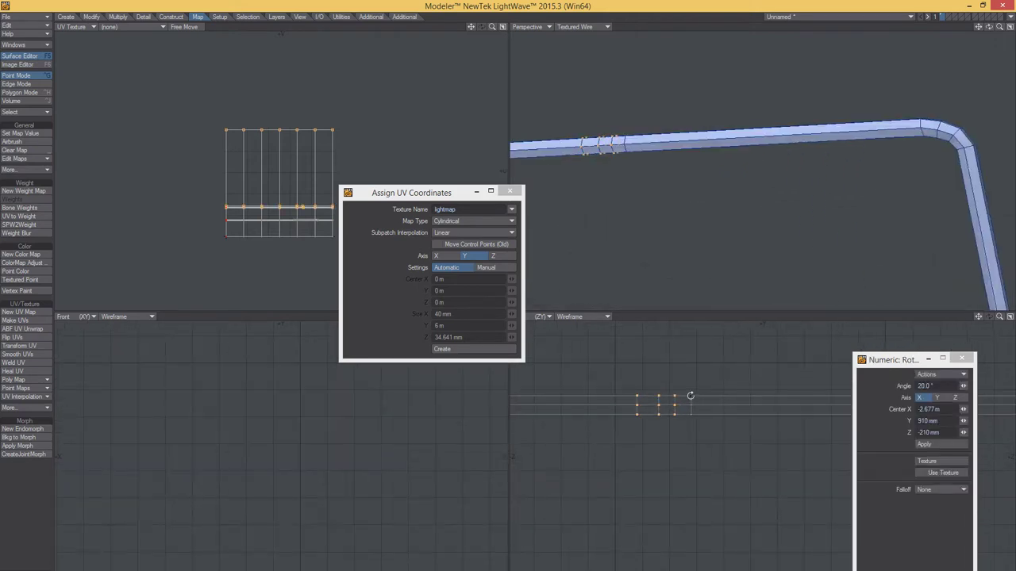
{"action": "left_click_drag", "start_coordinate": [690, 395], "coordinate": [651, 397]}
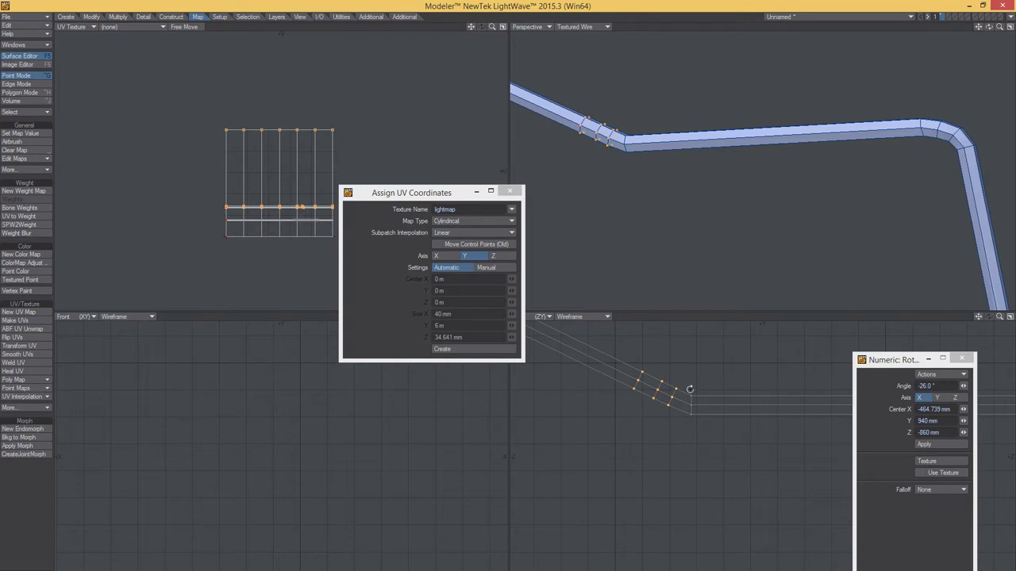
Refine the bend with small moves, lowering the points 5 mm, and further rotation to about -16°.
{"action": "key", "text": "t"}
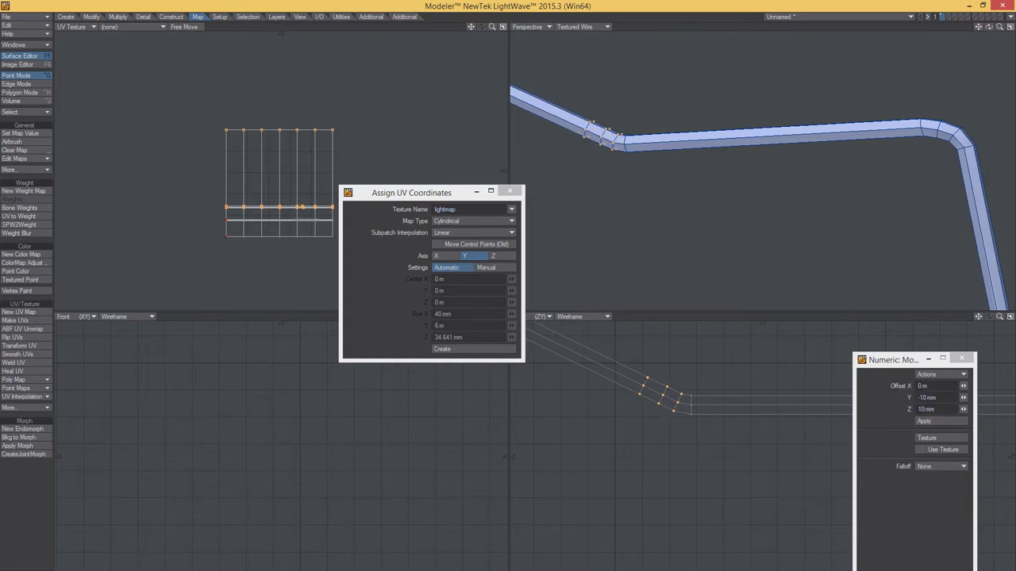
{"action": "key", "text": "space"}
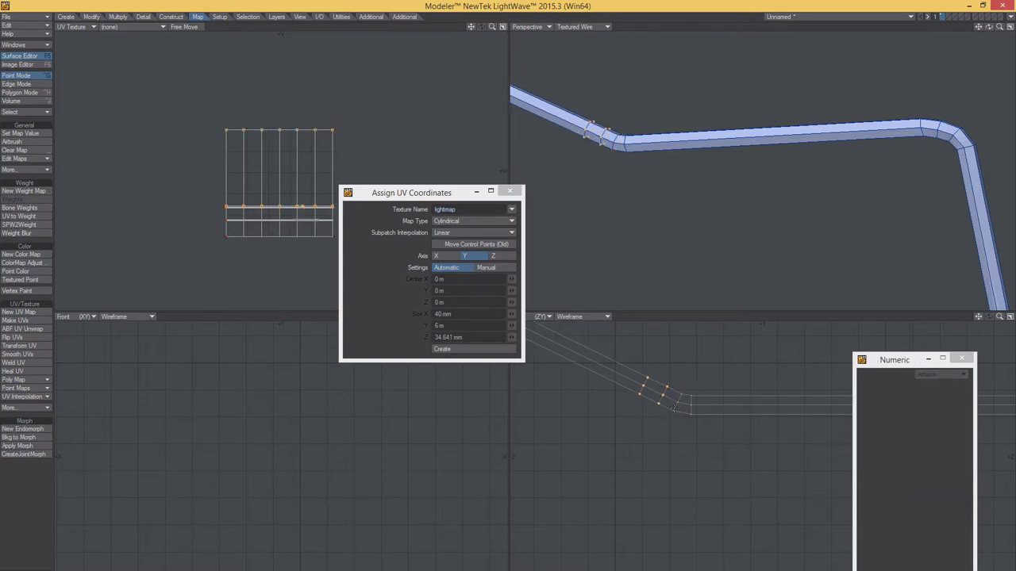
{"action": "key", "text": "y"}
{"action": "left_click_drag", "start_coordinate": [681, 398], "coordinate": [654, 400]}
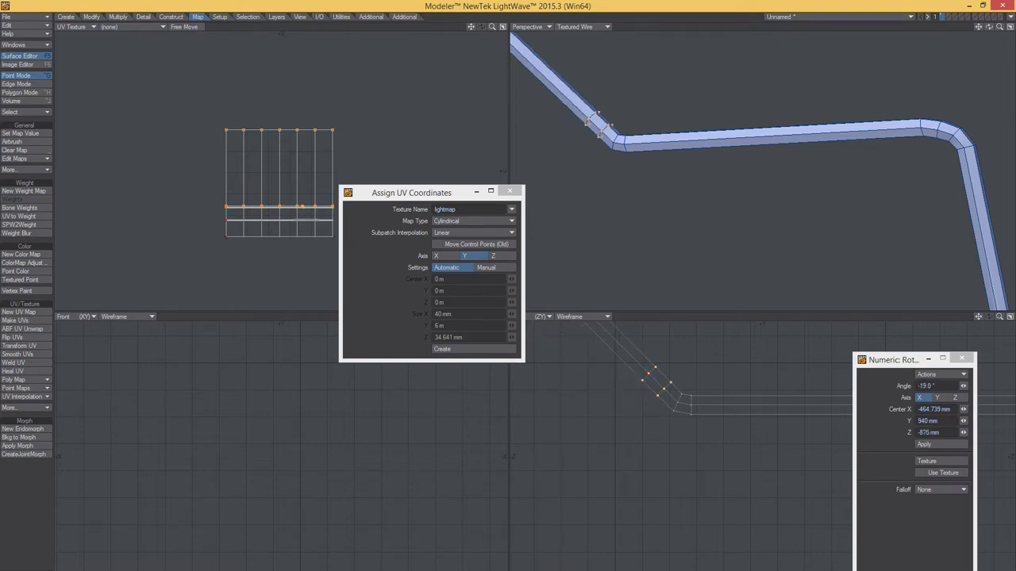
{"action": "key", "text": "space"}
{"action": "key", "text": "t"}
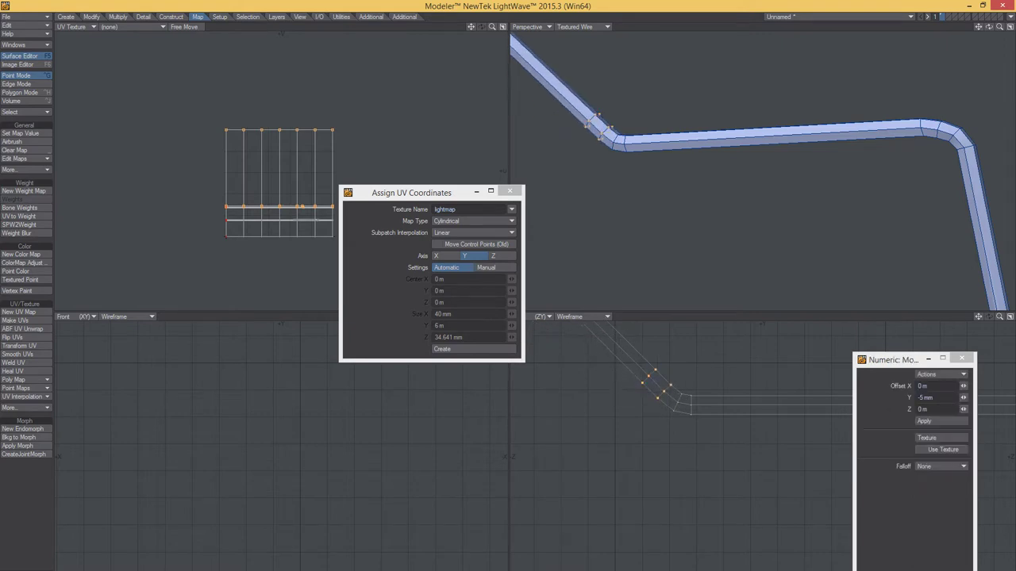
{"action": "key", "text": "space"}
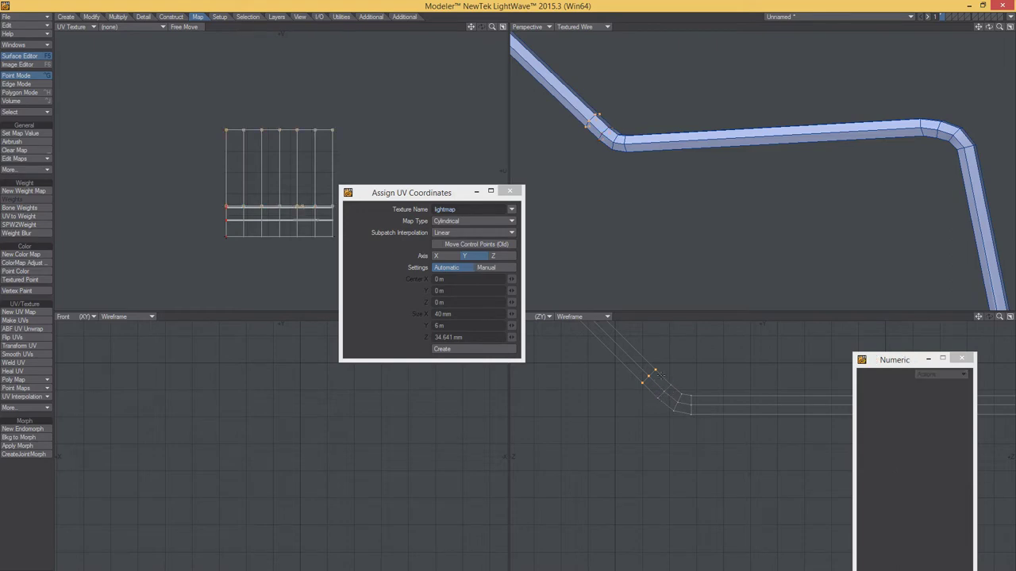
{"action": "key", "text": "y"}
{"action": "left_click_drag", "start_coordinate": [671, 383], "coordinate": [658, 373]}
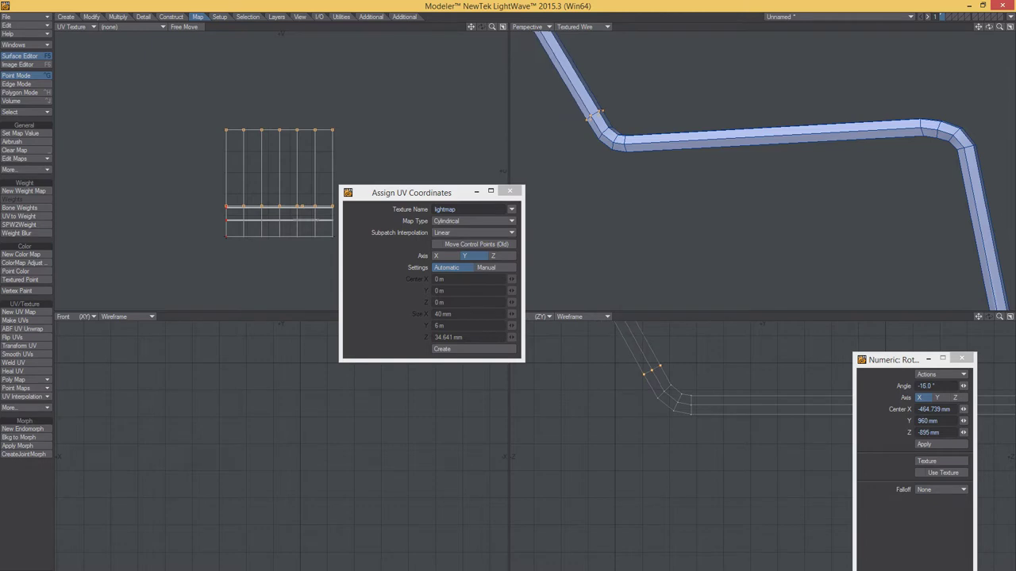
{"action": "scroll", "coordinate": [696, 394], "scroll_direction": "down", "scroll_amount": 1}
Nudge the bend points, then tilt the upper pipe segment -14° about the X axis.
{"action": "scroll", "coordinate": [703, 377], "scroll_direction": "down", "scroll_amount": 1}
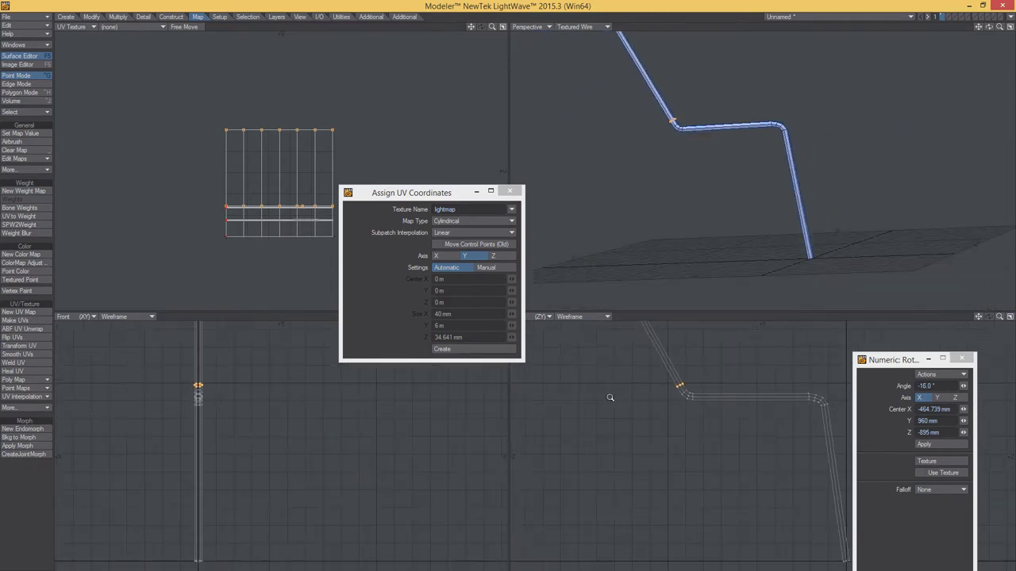
{"action": "left_click_drag", "start_coordinate": [767, 183], "coordinate": [757, 223], "text": "alt"}
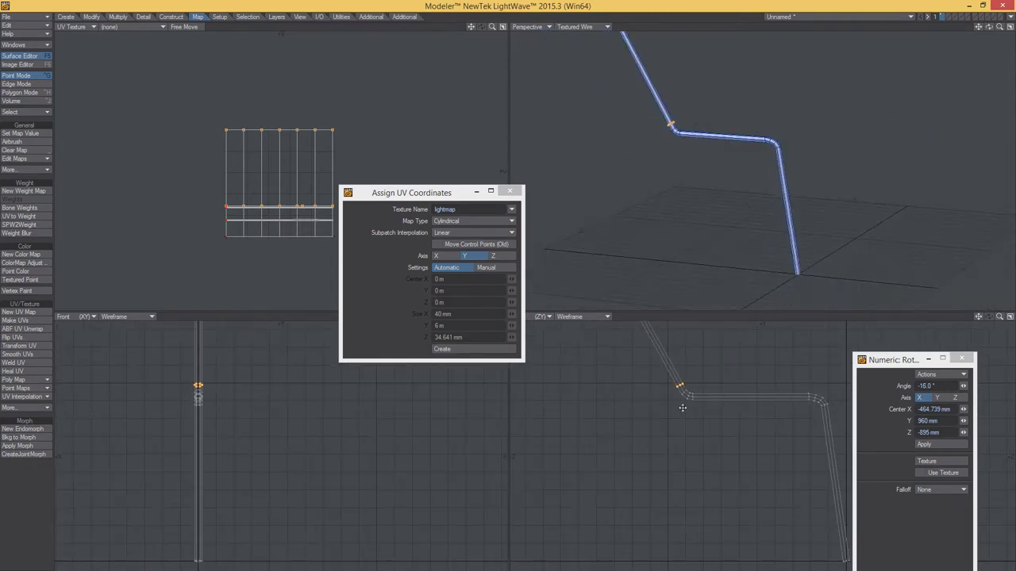
{"action": "scroll", "coordinate": [745, 373], "scroll_direction": "up", "scroll_amount": 2}
{"action": "mouse_move", "coordinate": [745, 373]}
{"action": "left_mouse_down", "text": "alt+shift"}
{"action": "mouse_move", "coordinate": [719, 444]}
{"action": "mouse_move", "coordinate": [695, 425]}
{"action": "left_mouse_up", "text": "alt+shift"}
{"action": "key", "text": "t"}
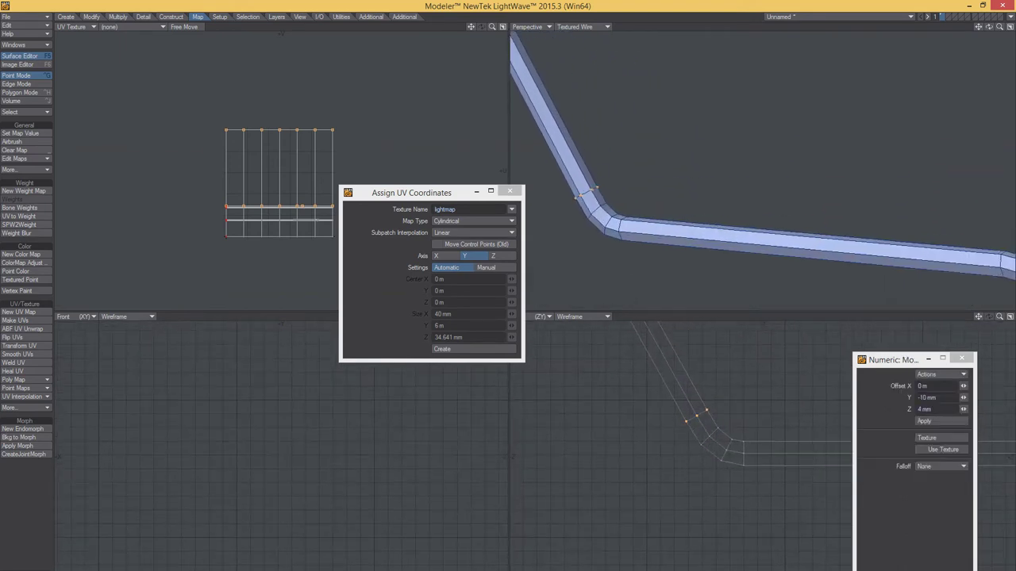
{"action": "key", "text": "space"}
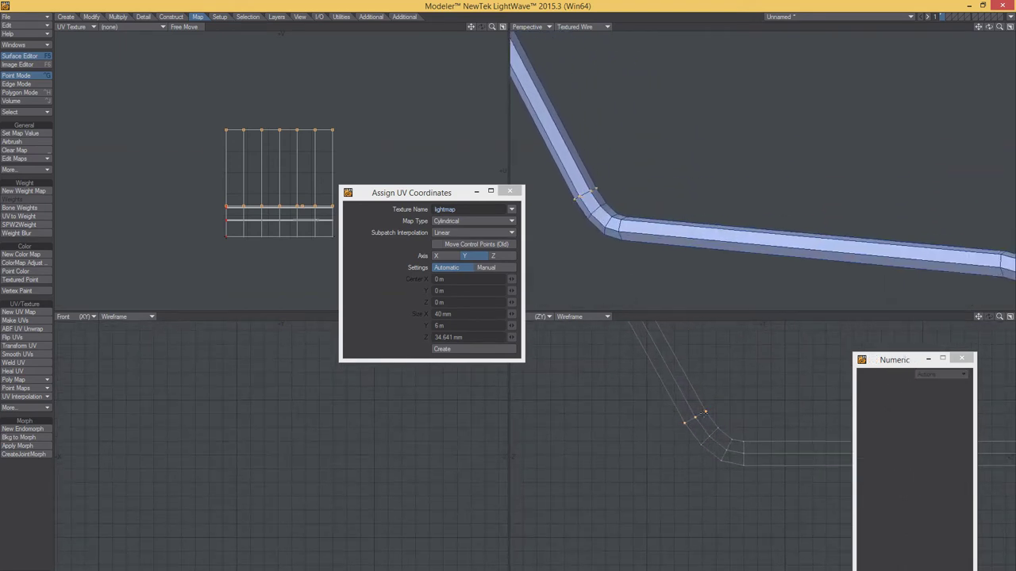
{"action": "key", "text": "y"}
{"action": "left_click_drag", "start_coordinate": [703, 415], "coordinate": [698, 412]}
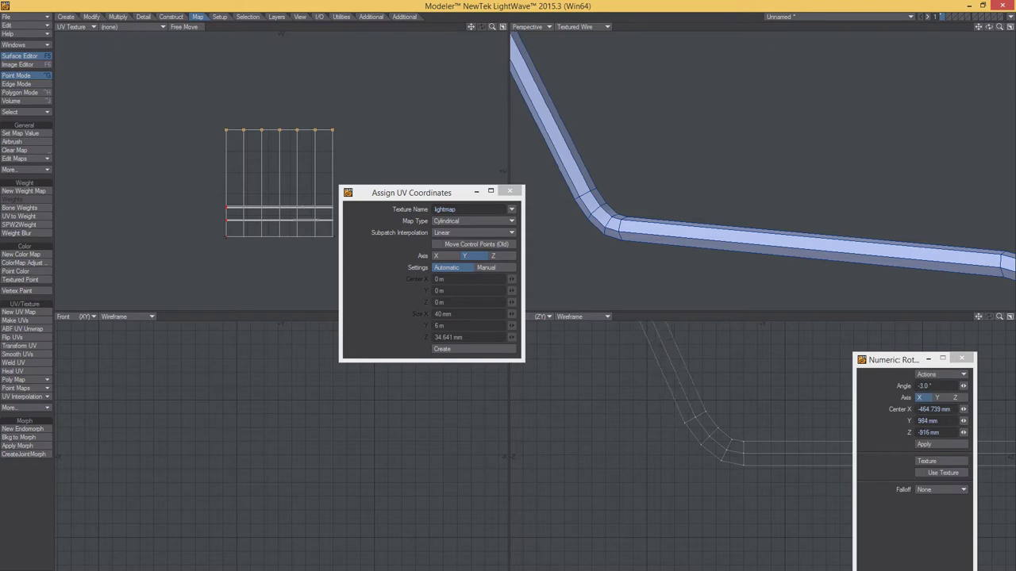
Fit and orbit around the bent pipe, then compare it with the chair reference photo.
{"action": "key", "text": "a"}
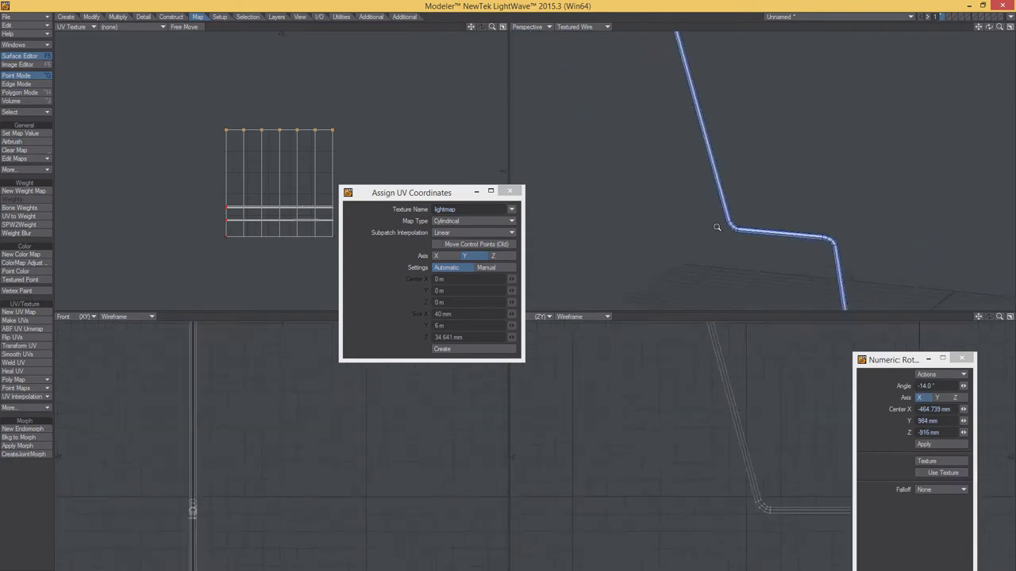
{"action": "mouse_move", "coordinate": [716, 227]}
{"action": "left_mouse_down", "text": "alt"}
{"action": "mouse_move", "coordinate": [817, 226]}
{"action": "mouse_move", "coordinate": [796, 237]}
{"action": "left_mouse_up", "text": "alt"}
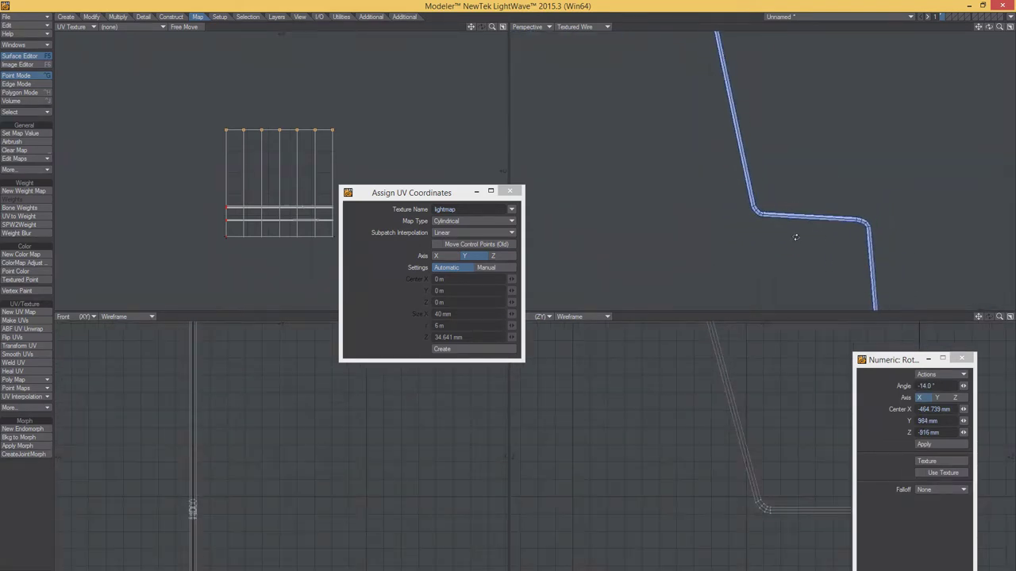
{"action": "left_click_drag", "start_coordinate": [758, 429], "coordinate": [724, 404]}
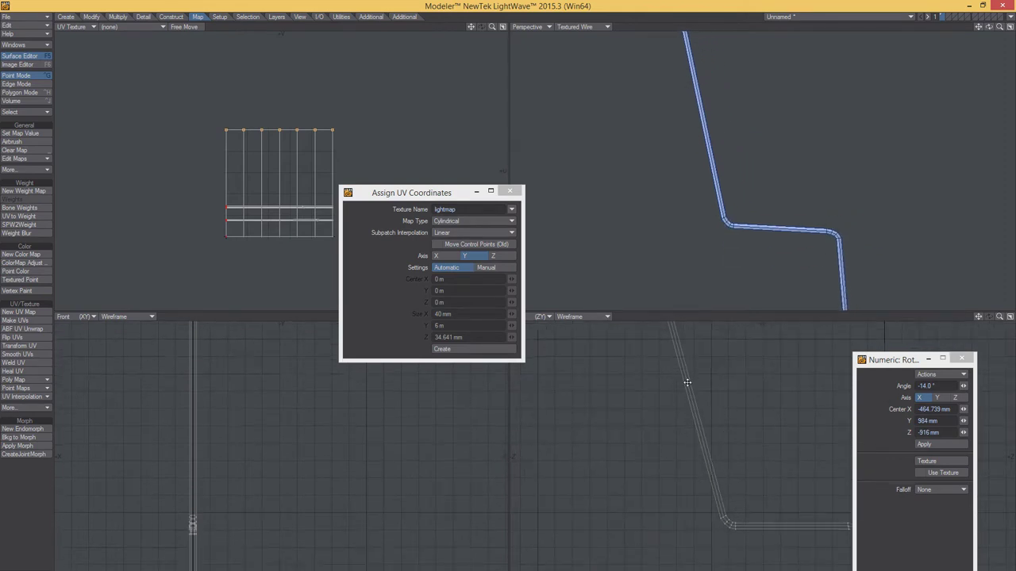
{"action": "left_click_drag", "start_coordinate": [248, 483], "coordinate": [313, 499]}
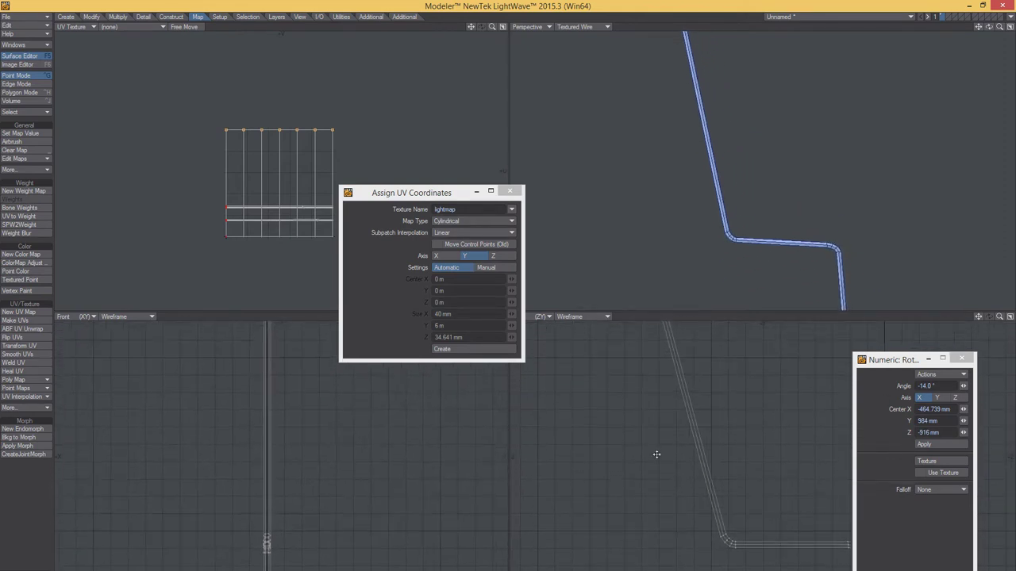
{"action": "mouse_move", "coordinate": [656, 455]}
{"action": "left_mouse_down"}
{"action": "mouse_move", "coordinate": [667, 442]}
{"action": "mouse_move", "coordinate": [648, 441]}
{"action": "left_mouse_up"}
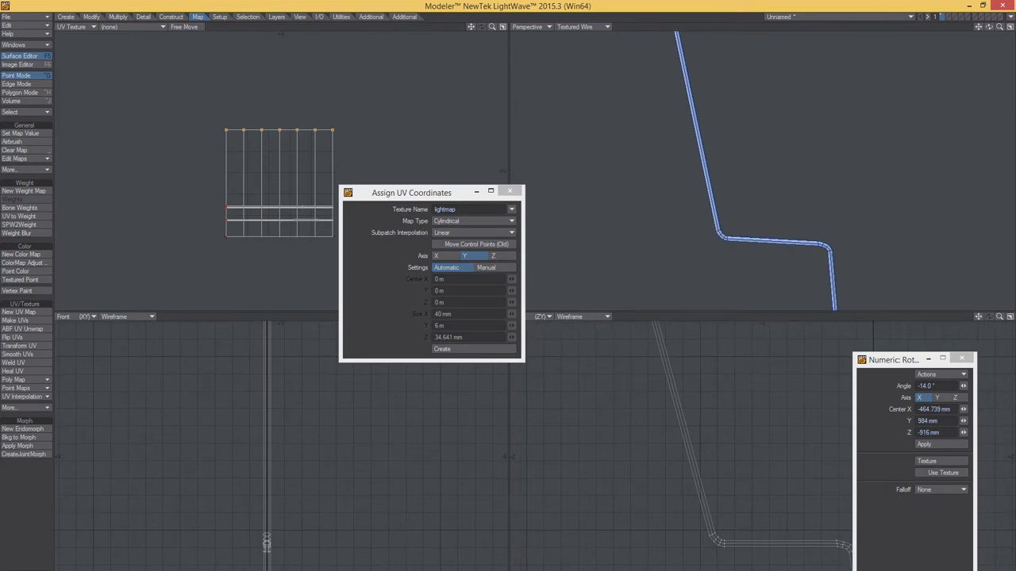
{"action": "key", "text": "alt+Tab"}
{"action": "left_click_drag", "start_coordinate": [738, 202], "coordinate": [666, 200]}
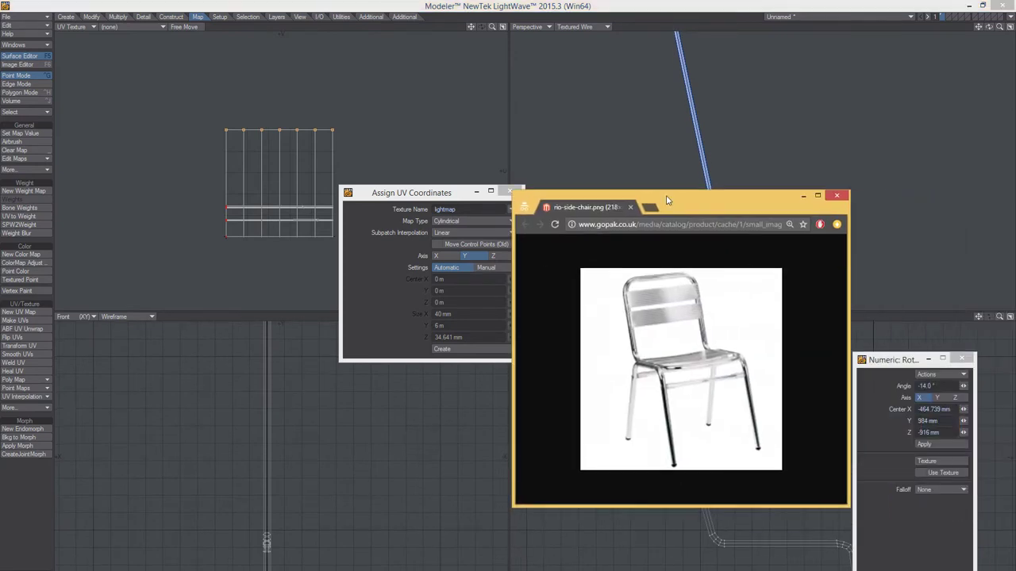
{"action": "key", "text": "alt+Tab"}
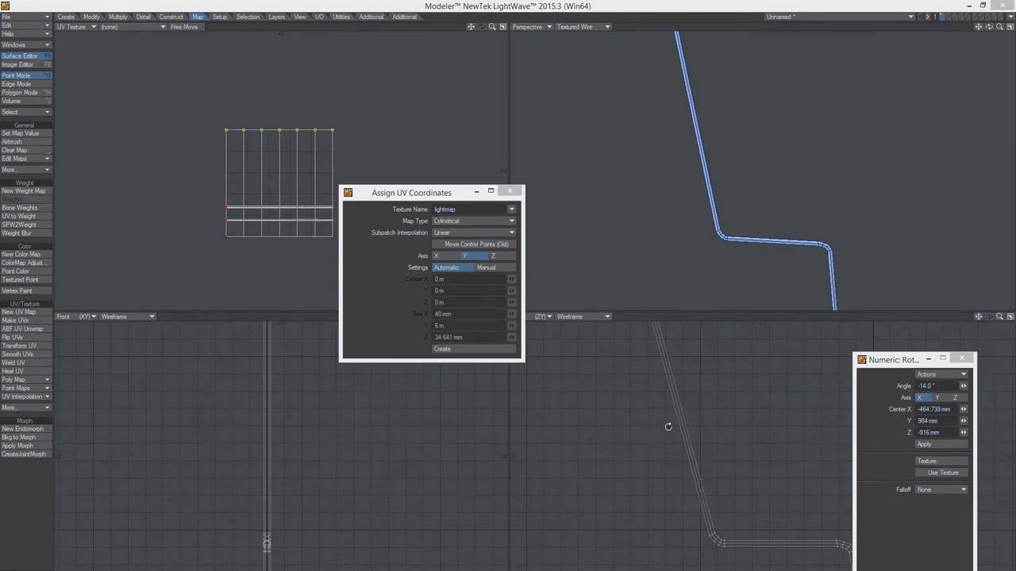
Tilt the tube section a few degrees and set rotations to the Z axis.
{"action": "left_click_drag", "start_coordinate": [624, 425], "coordinate": [621, 426]}
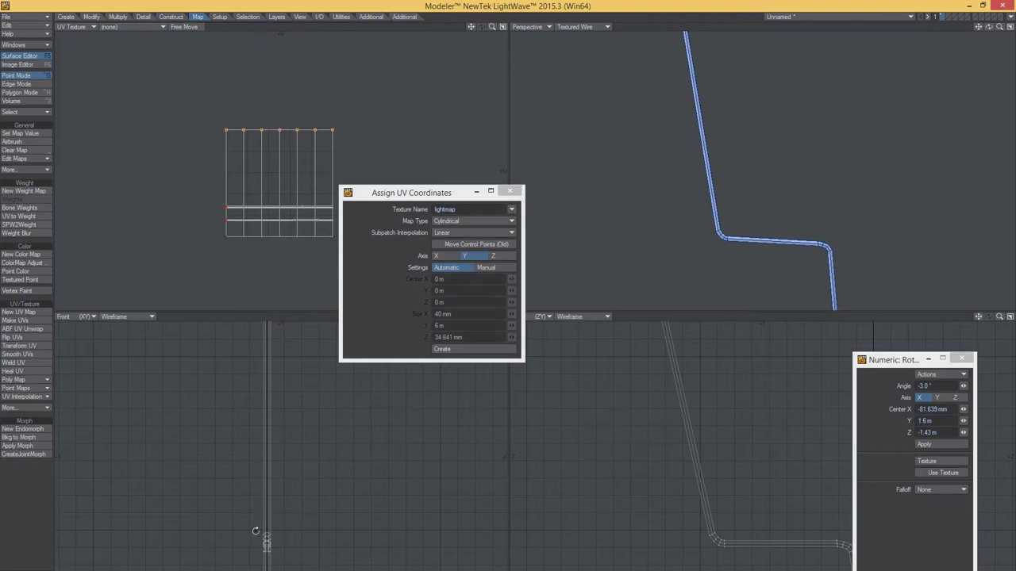
{"action": "left_click", "coordinate": [285, 478]}
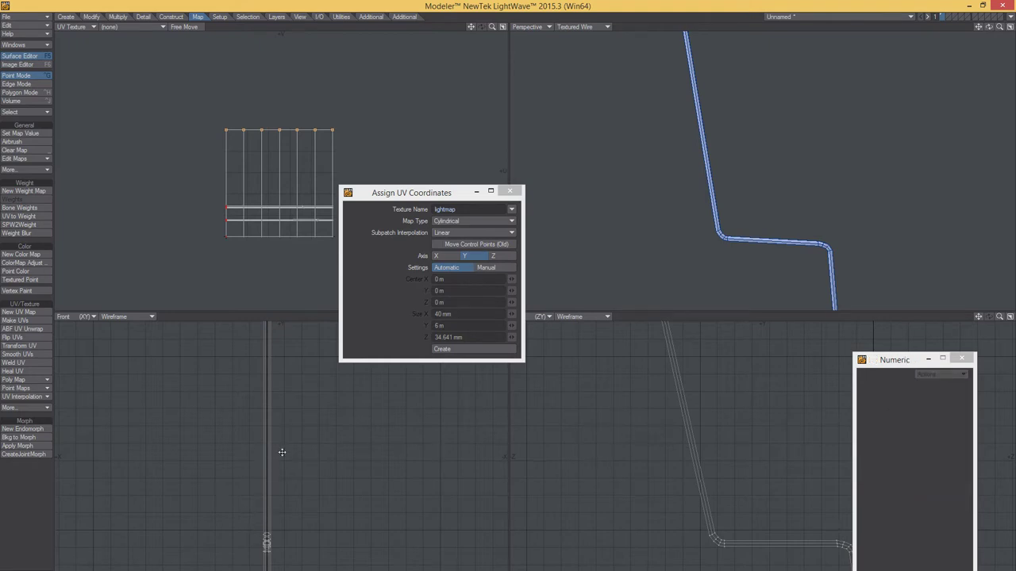
{"action": "left_click_drag", "start_coordinate": [282, 452], "coordinate": [268, 449]}
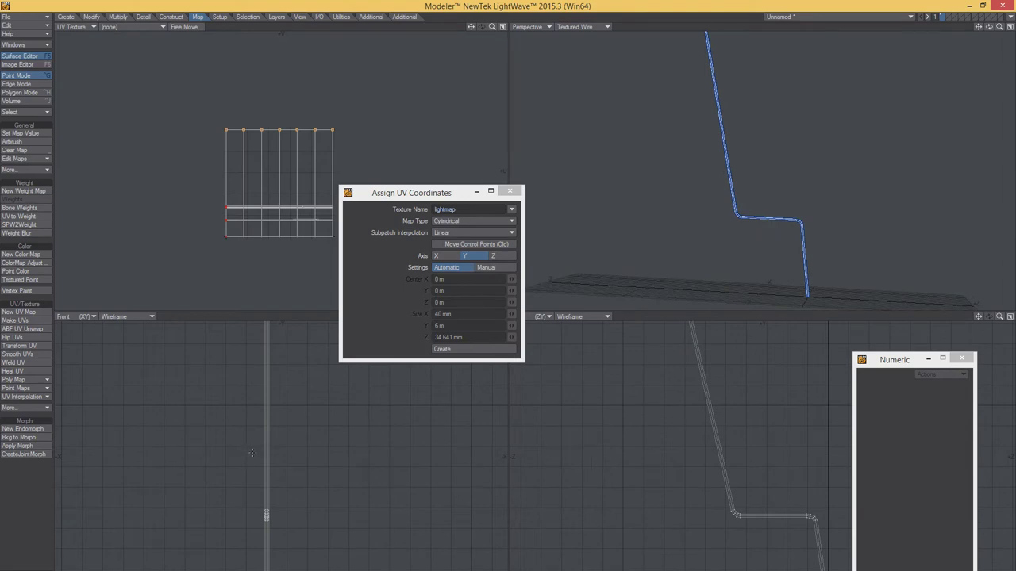
Slice a new cut loop across the upright tube at roughly 1.8 m height.
{"action": "key", "text": "Return"}
{"action": "key", "text": "ctrl+h"}
{"action": "key", "text": "shift+k"}
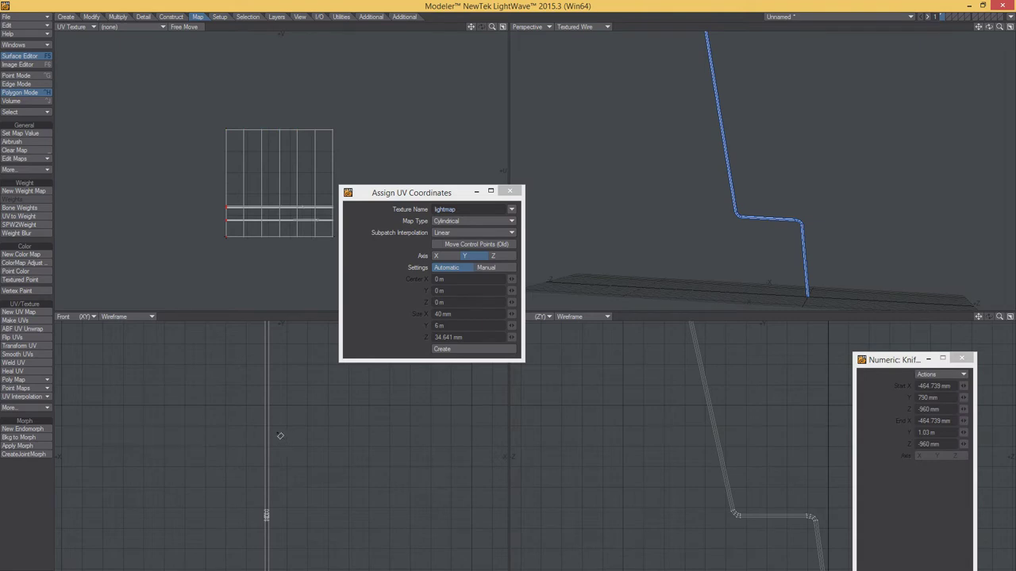
{"action": "mouse_move", "coordinate": [265, 449]}
{"action": "left_mouse_down", "text": "ctrl+alt"}
{"action": "mouse_move", "coordinate": [282, 447]}
{"action": "mouse_move", "coordinate": [221, 456]}
{"action": "left_mouse_up", "text": "ctrl+alt"}
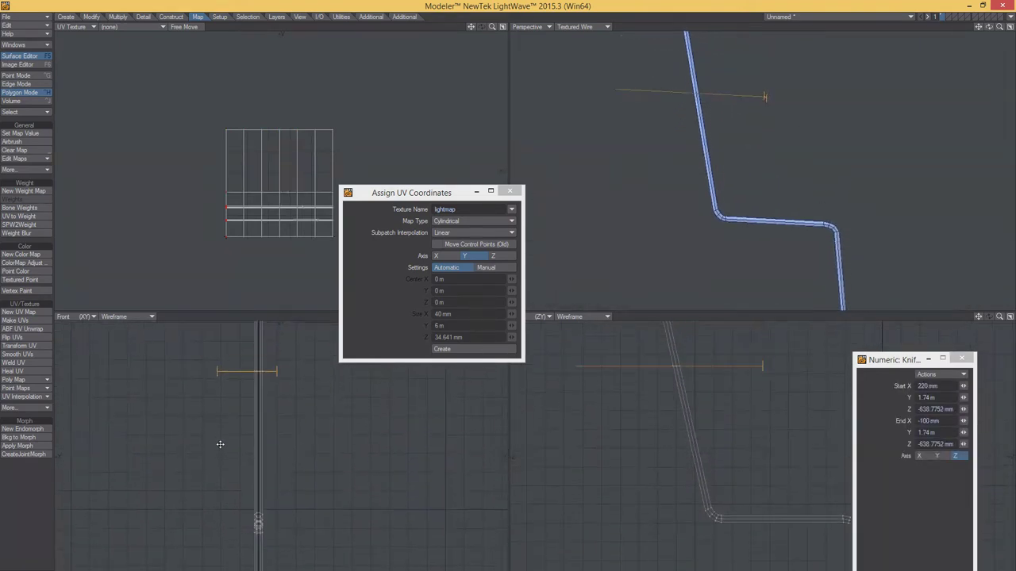
{"action": "mouse_move", "coordinate": [228, 418]}
{"action": "left_mouse_down", "text": "alt+shift"}
{"action": "mouse_move", "coordinate": [226, 459]}
{"action": "mouse_move", "coordinate": [242, 453]}
{"action": "mouse_move", "coordinate": [243, 434]}
{"action": "mouse_move", "coordinate": [306, 455]}
{"action": "mouse_move", "coordinate": [274, 512]}
{"action": "left_mouse_up", "text": "alt+shift"}
{"action": "key", "text": "space"}
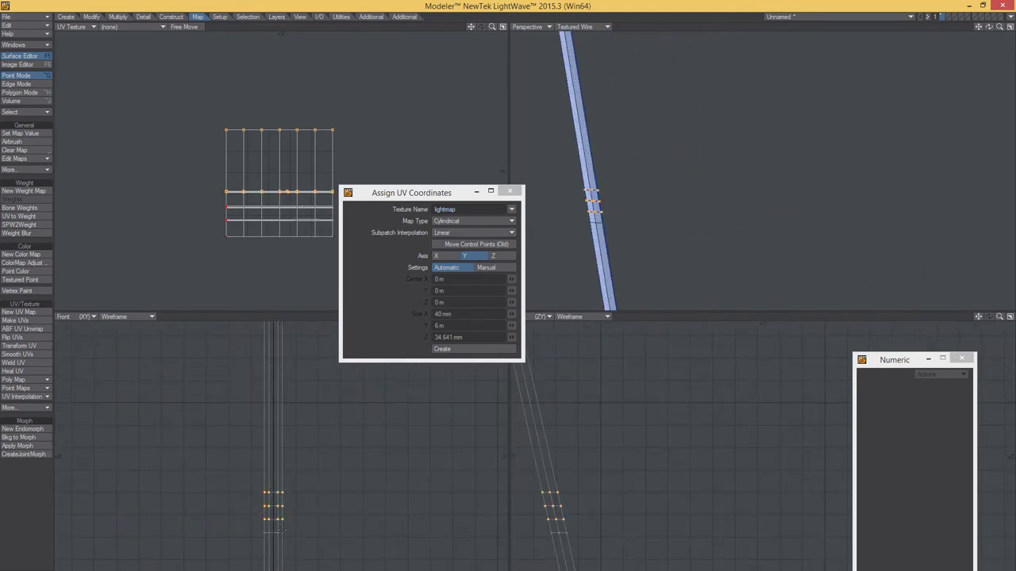
Rotate the cut ring about Z by about 19°, then 5°, then to -12°, shifting 10 mm.
{"action": "key", "text": "y"}
{"action": "left_click_drag", "start_coordinate": [274, 536], "coordinate": [310, 536]}
{"action": "key", "text": "t"}
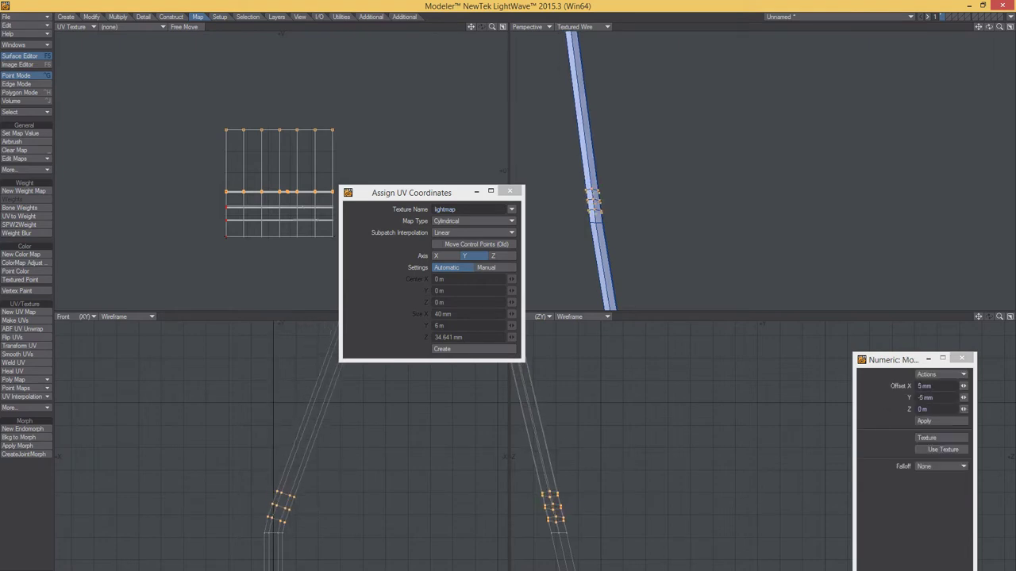
{"action": "key", "text": "u"}
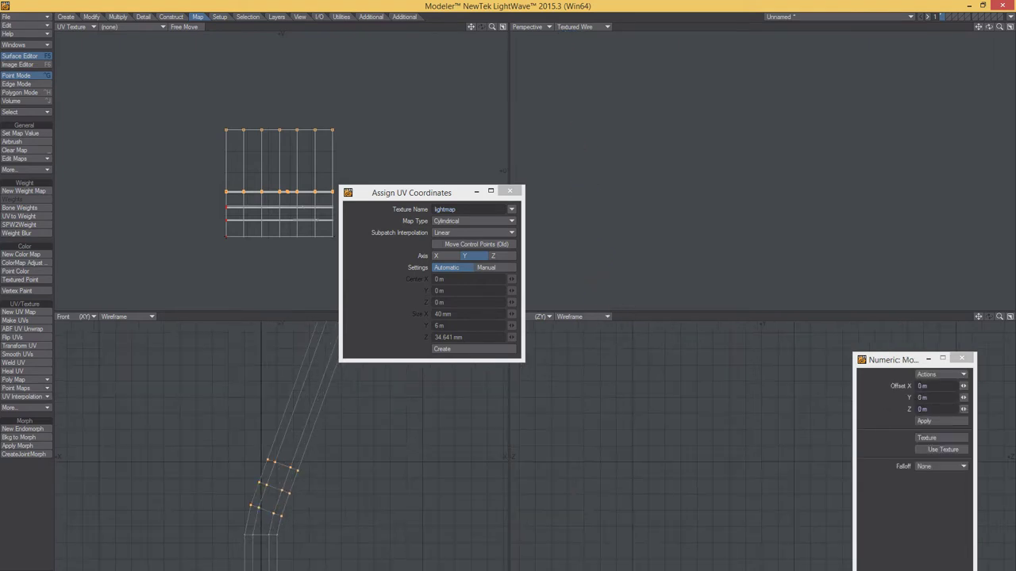
{"action": "key", "text": "y"}
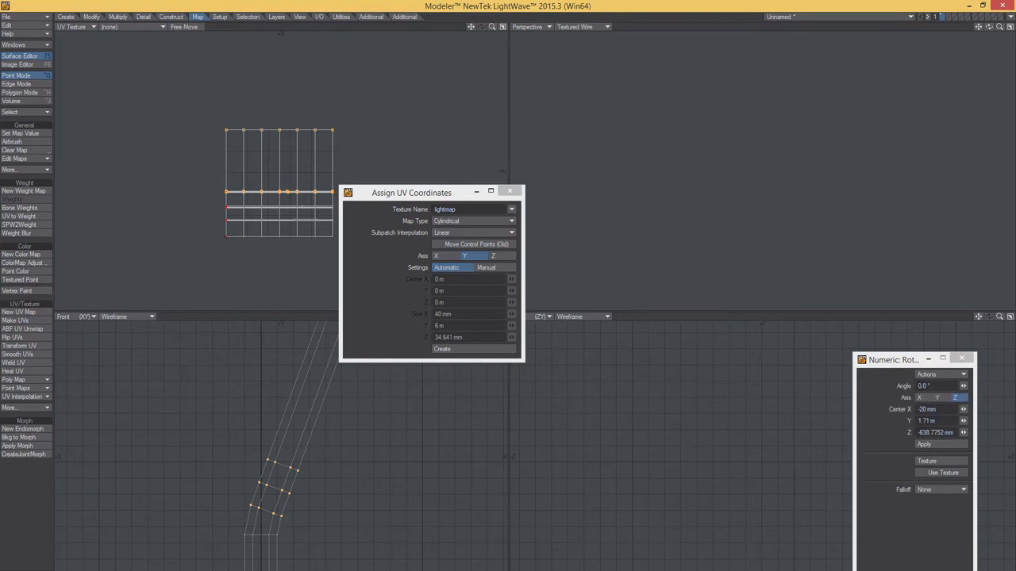
{"action": "left_click_drag", "start_coordinate": [292, 521], "coordinate": [288, 528]}
{"action": "key", "text": "t"}
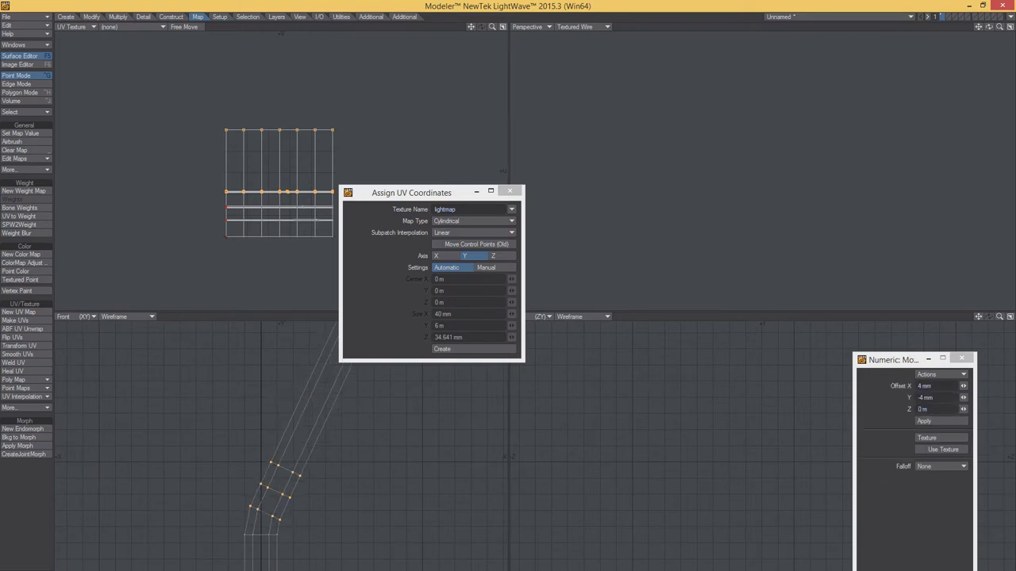
{"action": "key", "text": "space"}
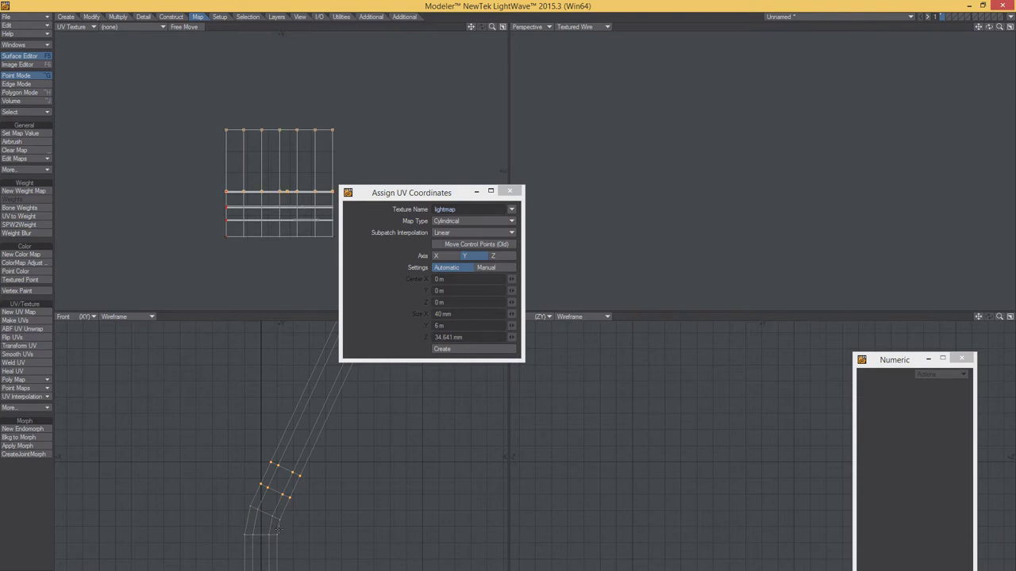
{"action": "key", "text": "y"}
{"action": "mouse_move", "coordinate": [279, 520]}
{"action": "left_mouse_down"}
{"action": "mouse_move", "coordinate": [292, 520]}
{"action": "mouse_move", "coordinate": [271, 522]}
{"action": "left_mouse_up"}
{"action": "key", "text": "t"}
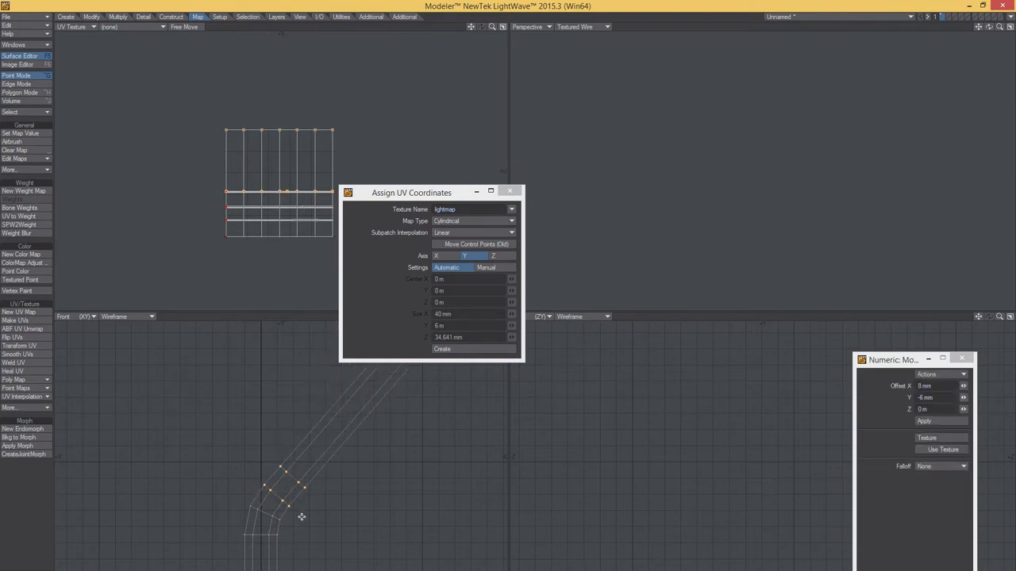
{"action": "key", "text": "space"}
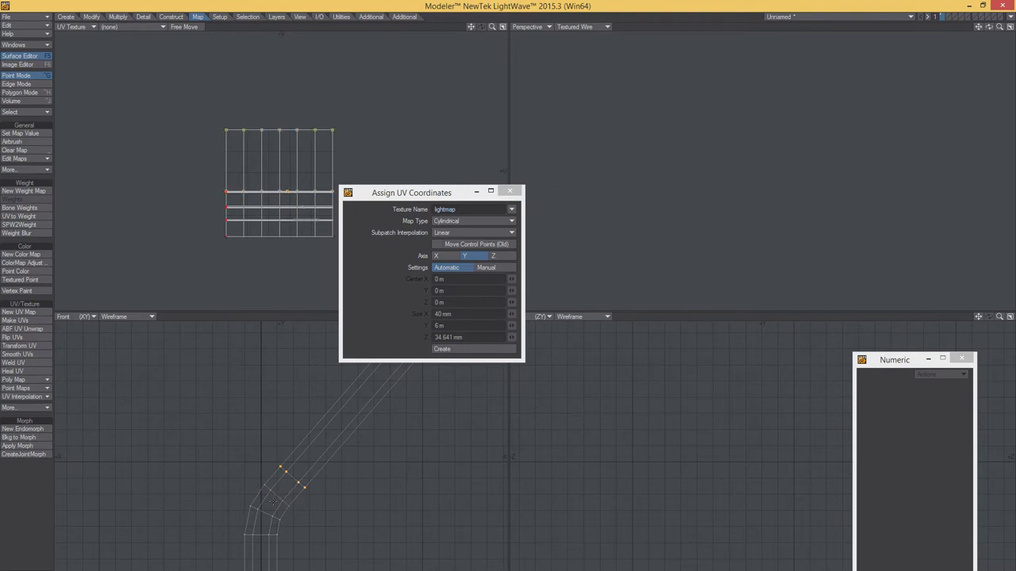
Shift the next ring 8 mm and rotate the last section horizontal to finish the corner.
{"action": "key", "text": "y"}
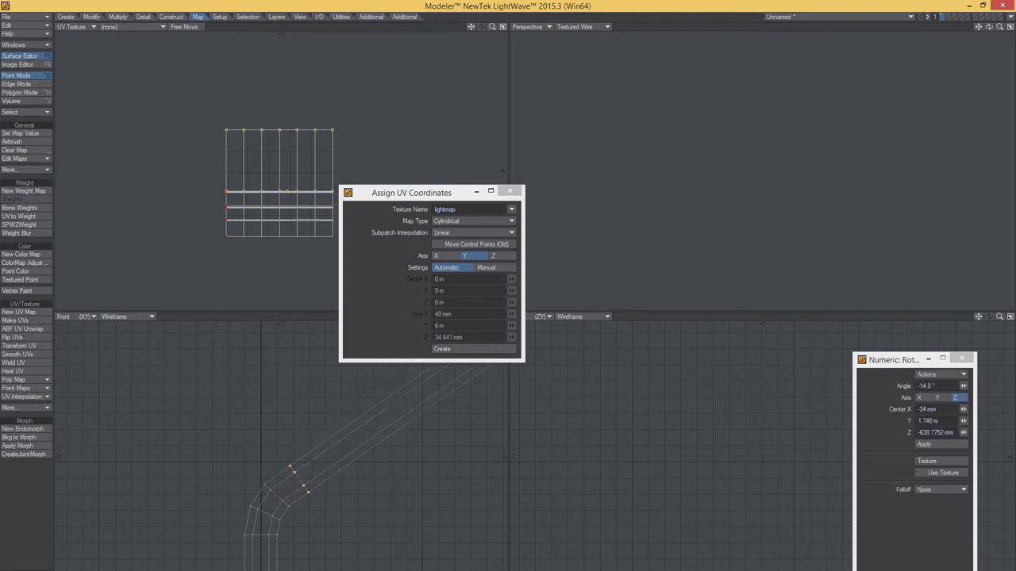
{"action": "key", "text": "space"}
{"action": "key", "text": "t"}
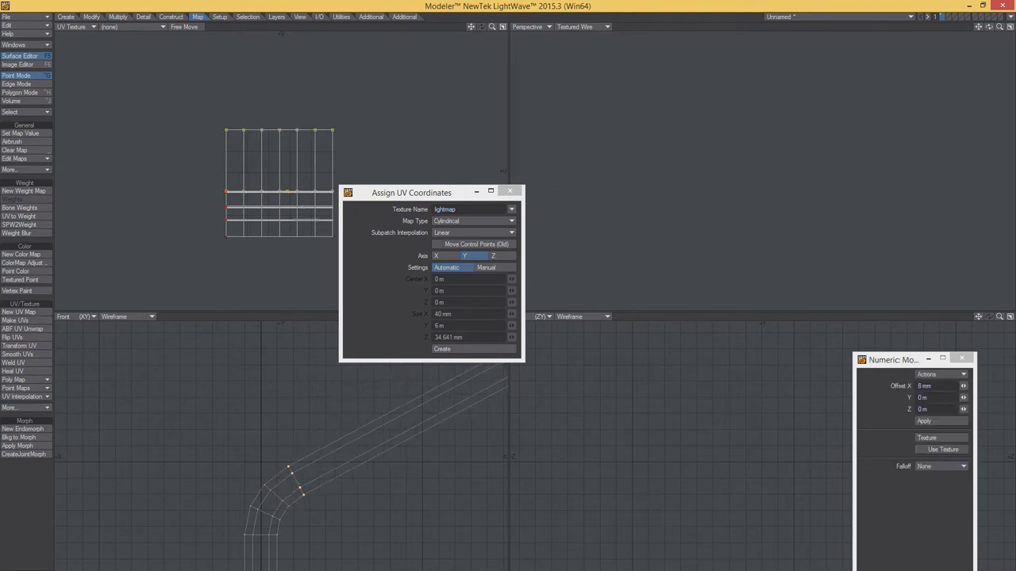
{"action": "left_click_drag", "start_coordinate": [287, 505], "coordinate": [280, 507]}
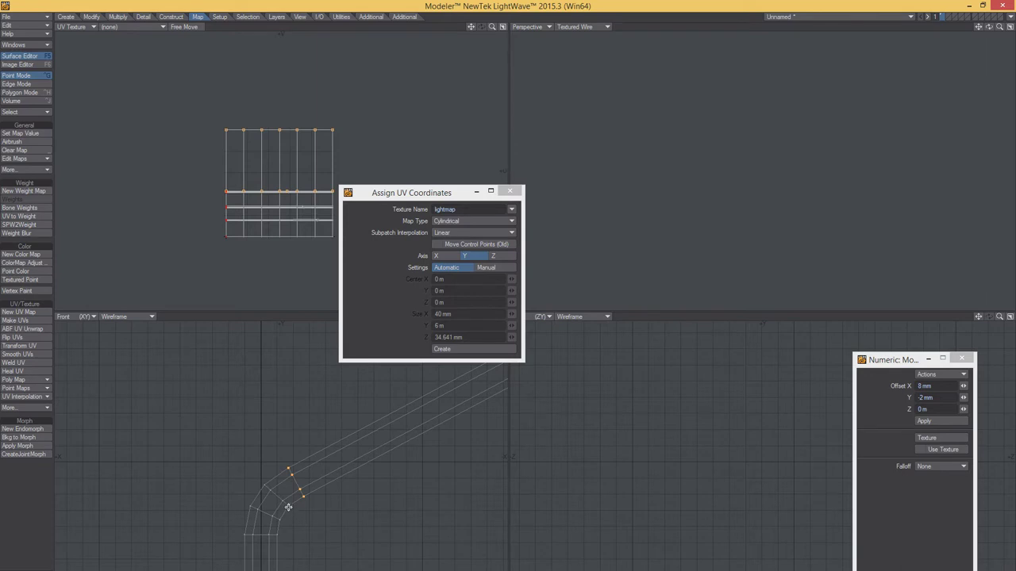
{"action": "key", "text": "y"}
{"action": "left_click_drag", "start_coordinate": [288, 506], "coordinate": [305, 509]}
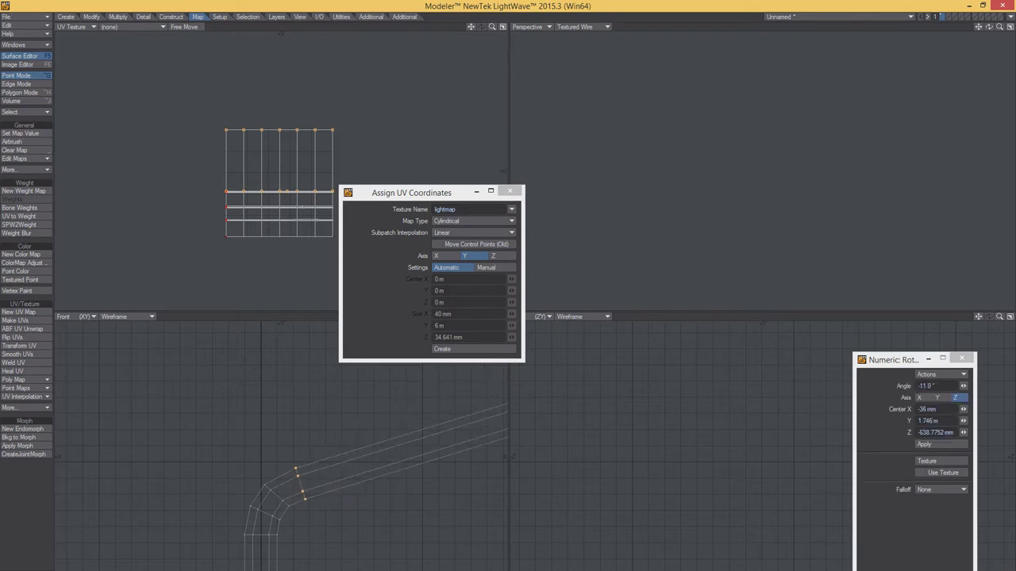
{"action": "key", "text": "t"}
{"action": "key", "text": "space"}
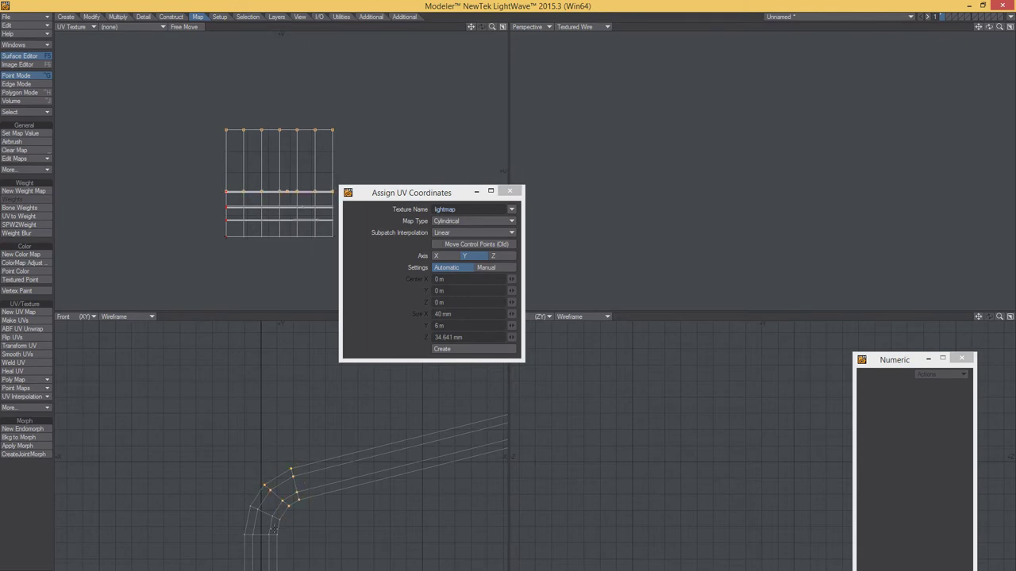
{"action": "key", "text": "y"}
{"action": "left_click_drag", "start_coordinate": [273, 530], "coordinate": [276, 534]}
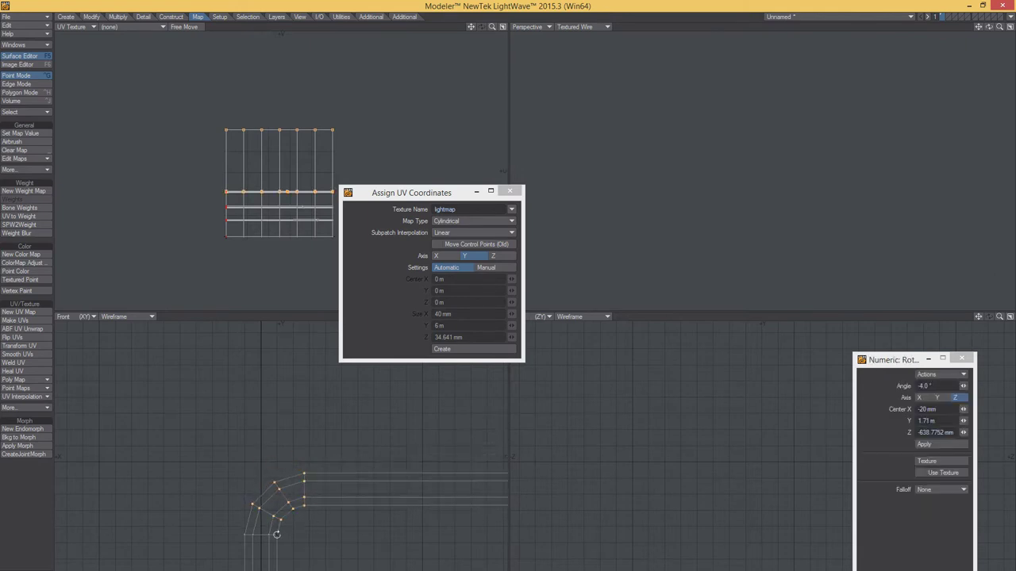
{"action": "key", "text": "a"}
{"action": "mouse_move", "coordinate": [714, 199]}
{"action": "left_mouse_down", "text": "alt"}
{"action": "mouse_move", "coordinate": [762, 206]}
{"action": "mouse_move", "coordinate": [730, 225]}
{"action": "left_mouse_up", "text": "alt"}
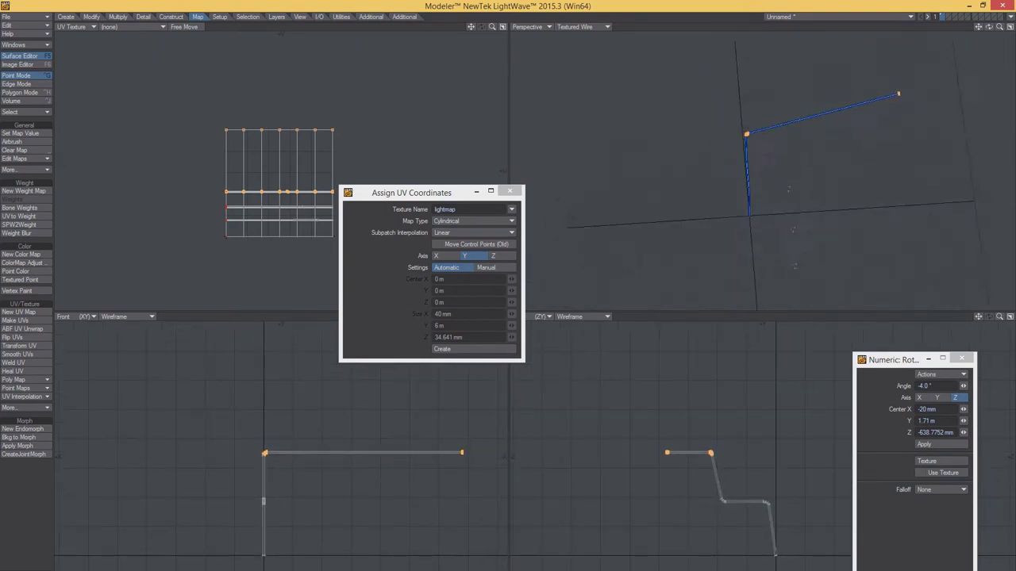
Move the selected tube section up and aside into its new position.
{"action": "key", "text": "period"}
{"action": "key", "text": "t"}
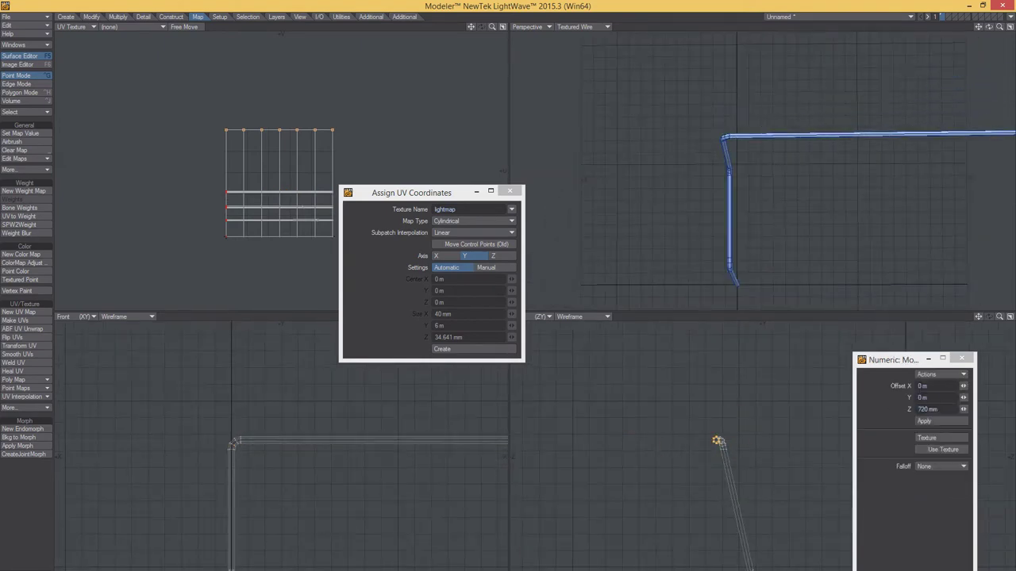
{"action": "mouse_move", "coordinate": [716, 441]}
{"action": "left_mouse_down"}
{"action": "mouse_move", "coordinate": [667, 430]}
{"action": "mouse_move", "coordinate": [767, 457]}
{"action": "left_mouse_up"}
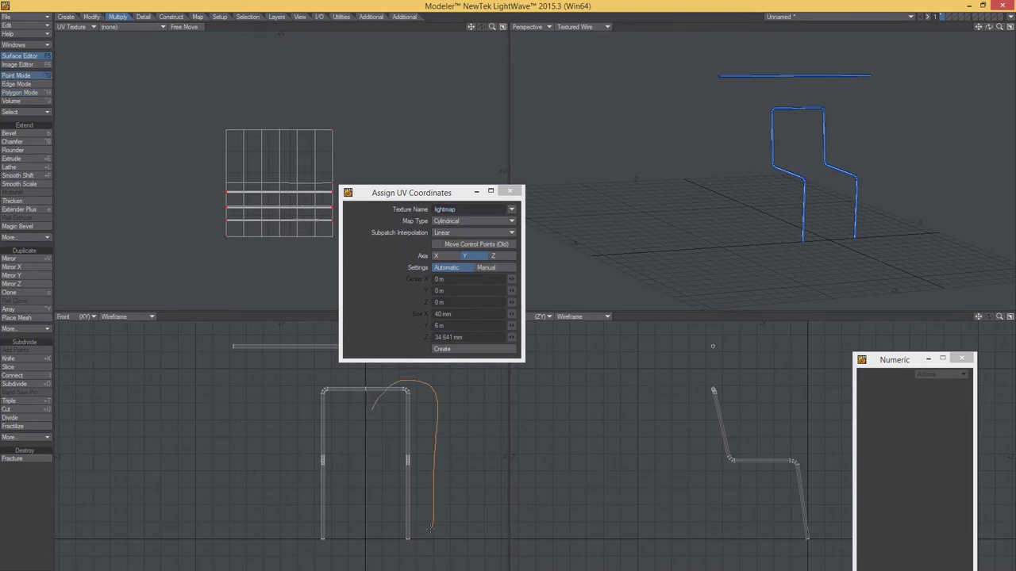
Select all frame points and move them 40 mm in X to spread the legs, redoing the move once.
{"action": "right_click_drag", "start_coordinate": [372, 408], "coordinate": [372, 461]}
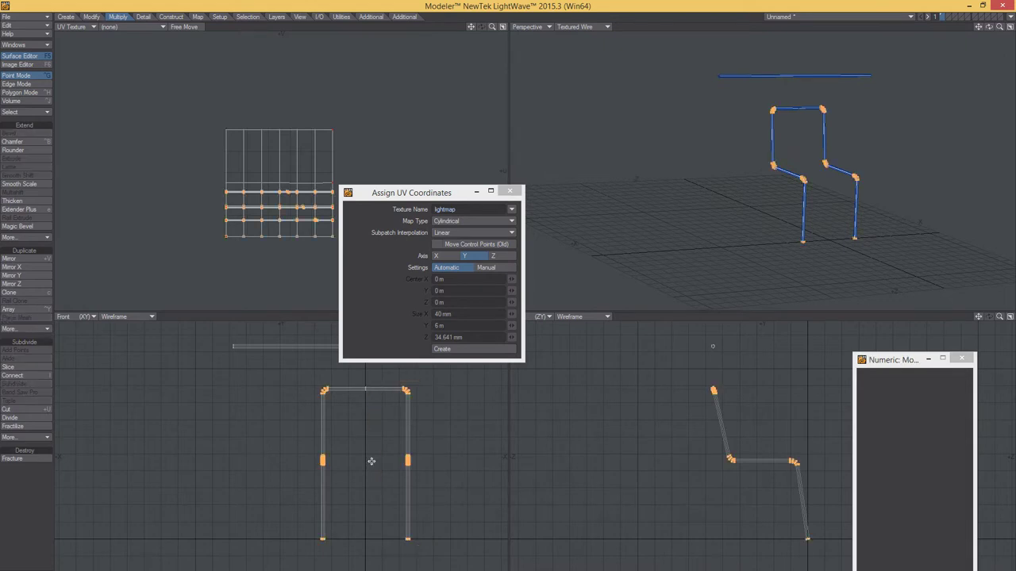
{"action": "left_click_drag", "start_coordinate": [372, 461], "coordinate": [371, 461]}
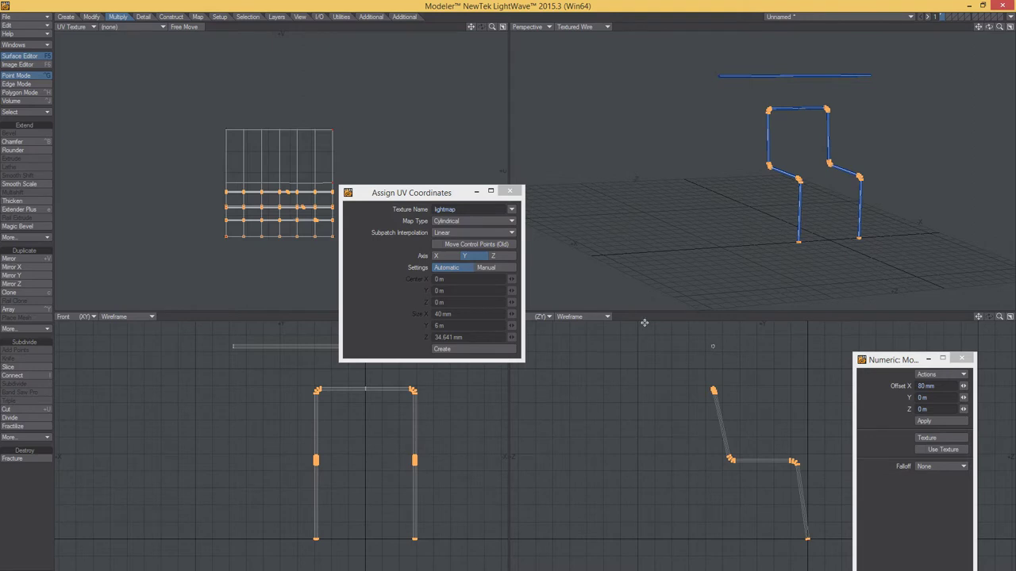
{"action": "key", "text": "slash"}
{"action": "mouse_move", "coordinate": [714, 262]}
{"action": "left_mouse_down", "text": "alt"}
{"action": "mouse_move", "coordinate": [762, 219]}
{"action": "mouse_move", "coordinate": [835, 212]}
{"action": "left_mouse_up", "text": "alt"}
{"action": "key", "text": "u"}
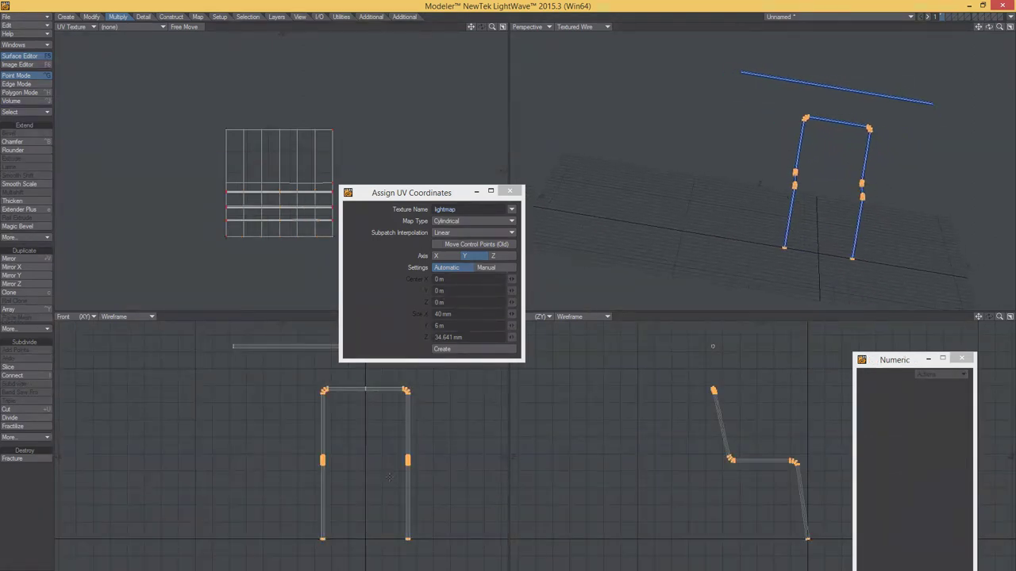
{"action": "key", "text": "t"}
{"action": "left_click_drag", "start_coordinate": [430, 461], "coordinate": [433, 461]}
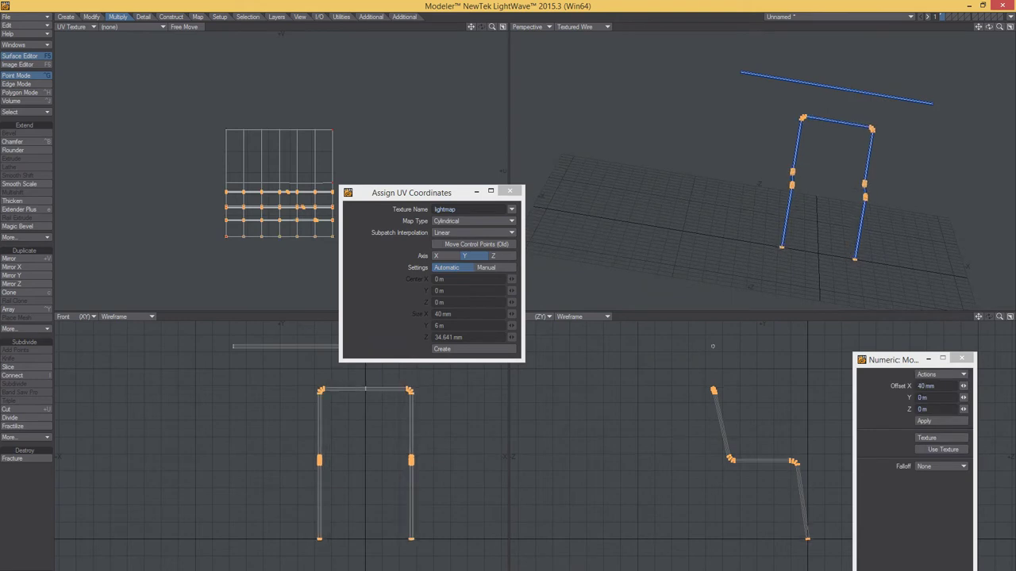
{"action": "key", "text": "slash"}
{"action": "mouse_move", "coordinate": [857, 188]}
{"action": "left_mouse_down", "text": "alt"}
{"action": "mouse_move", "coordinate": [679, 138]}
{"action": "mouse_move", "coordinate": [747, 193]}
{"action": "left_mouse_up", "text": "alt"}
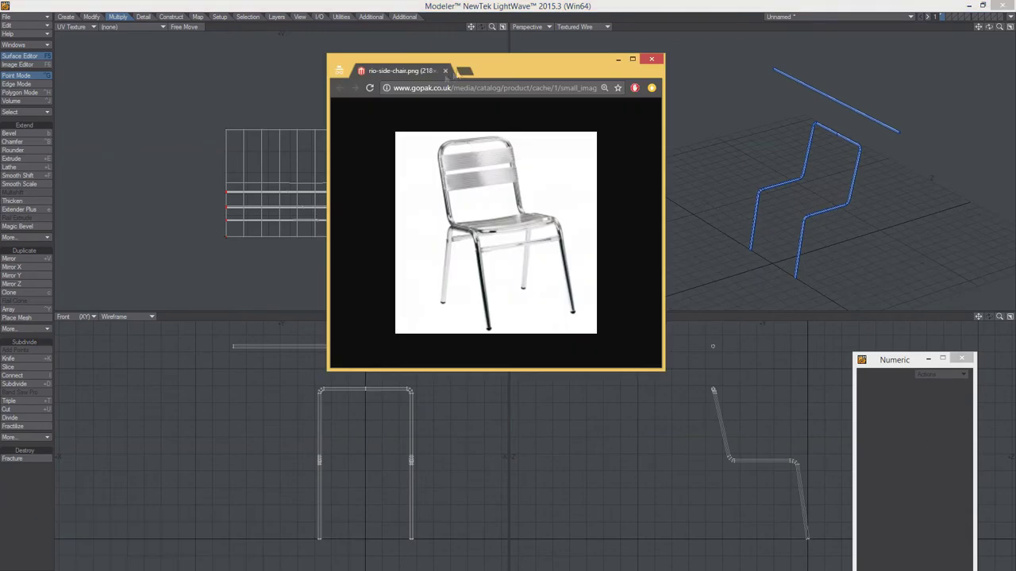
Select only the left leg's polygons and rotate it about the Y axis to meet the frame.
{"action": "mouse_move", "coordinate": [786, 190]}
{"action": "left_mouse_down", "text": "alt"}
{"action": "mouse_move", "coordinate": [746, 191]}
{"action": "mouse_move", "coordinate": [800, 186]}
{"action": "left_mouse_up", "text": "alt"}
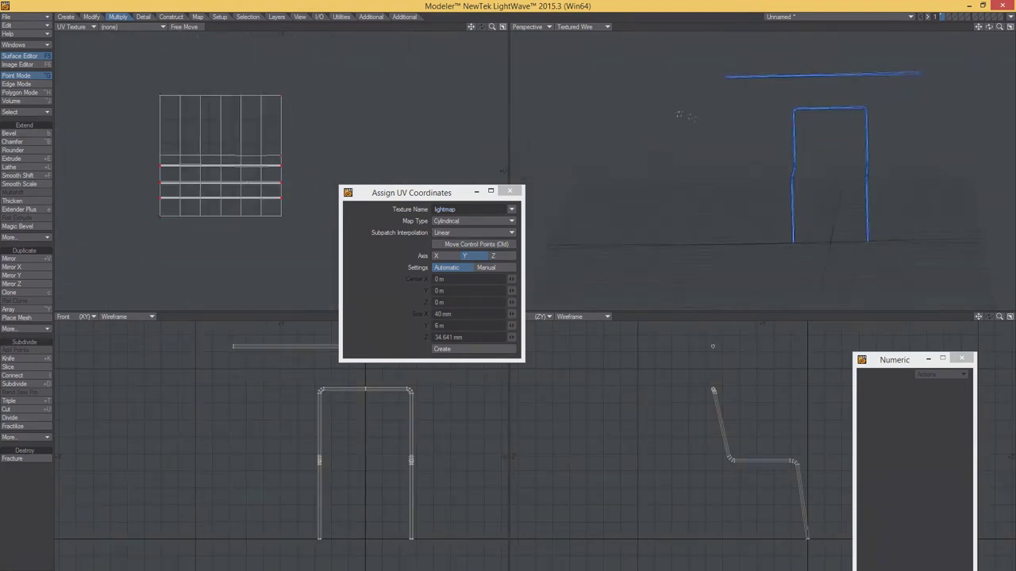
{"action": "key", "text": "ctrl+h"}
{"action": "left_click_drag", "start_coordinate": [794, 190], "coordinate": [762, 191], "text": "alt"}
{"action": "left_click", "coordinate": [802, 488]}
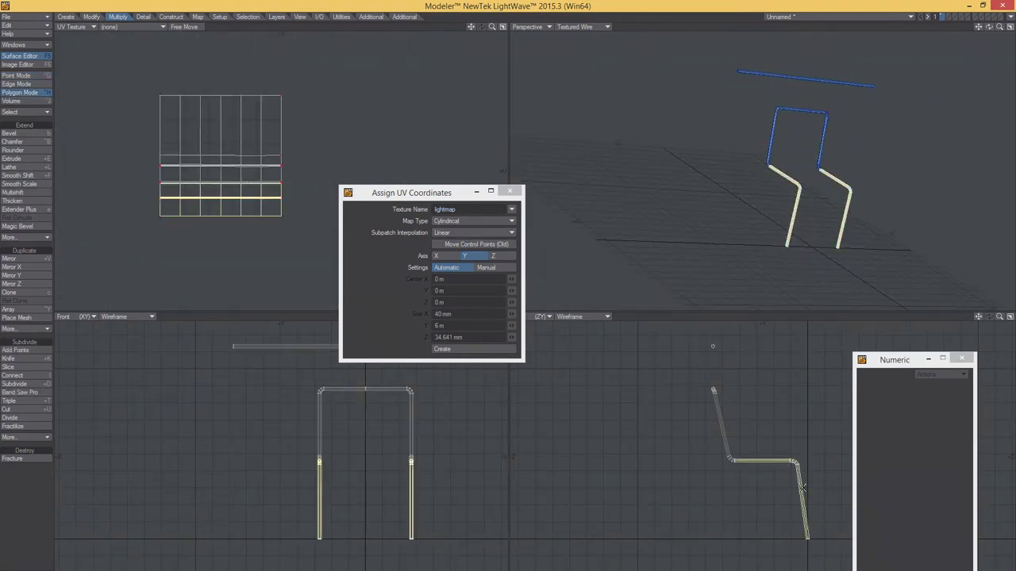
{"action": "key", "text": "ctrl+g"}
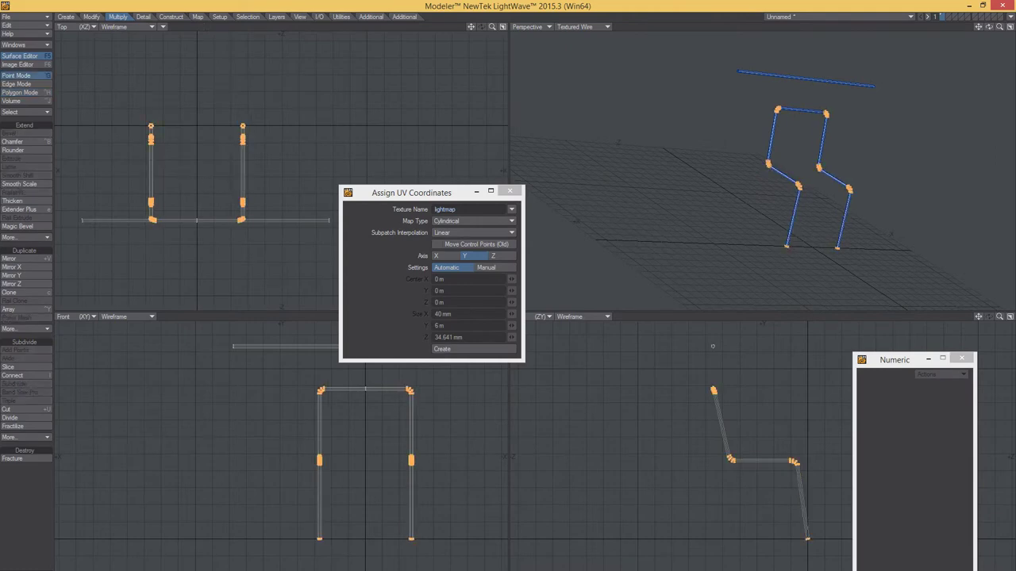
{"action": "key", "text": "slash"}
{"action": "left_click", "coordinate": [766, 462]}
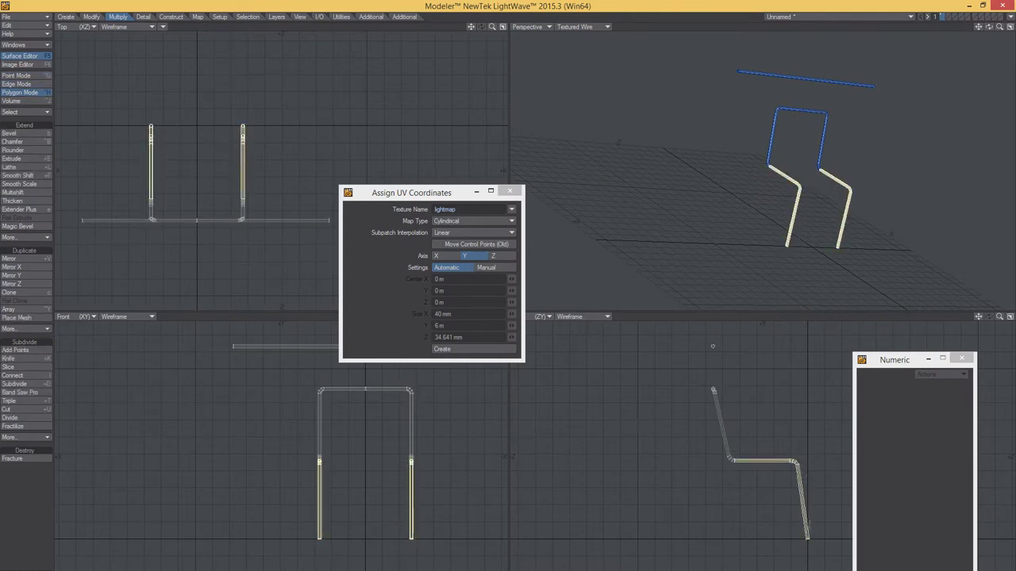
{"action": "left_click", "coordinate": [248, 189]}
{"action": "key", "text": "y"}
{"action": "left_click_drag", "start_coordinate": [256, 224], "coordinate": [242, 219]}
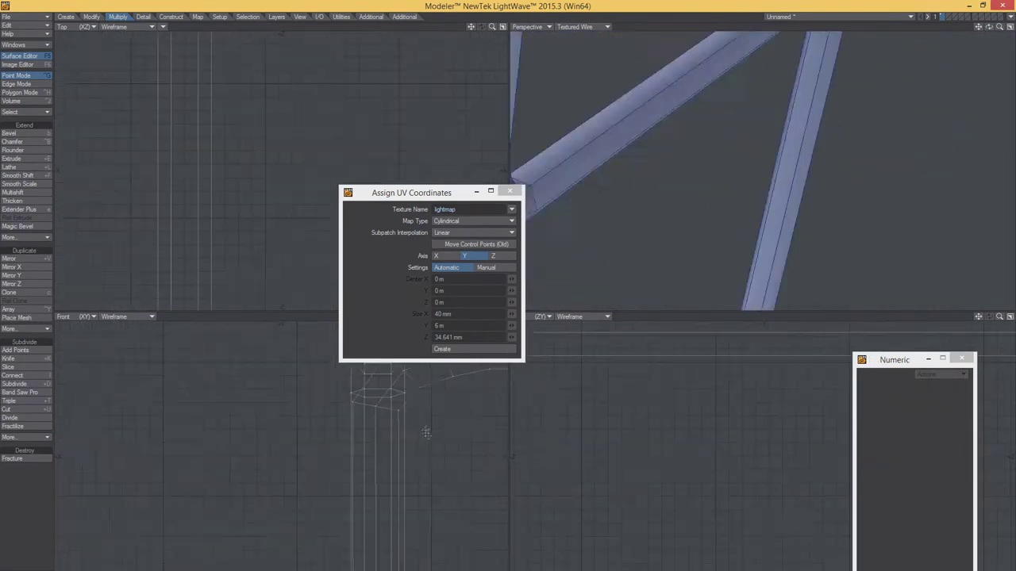
Nudge the joint points into line with small alternating rotate and move adjustments.
{"action": "key", "text": "y"}
{"action": "key", "text": "t"}
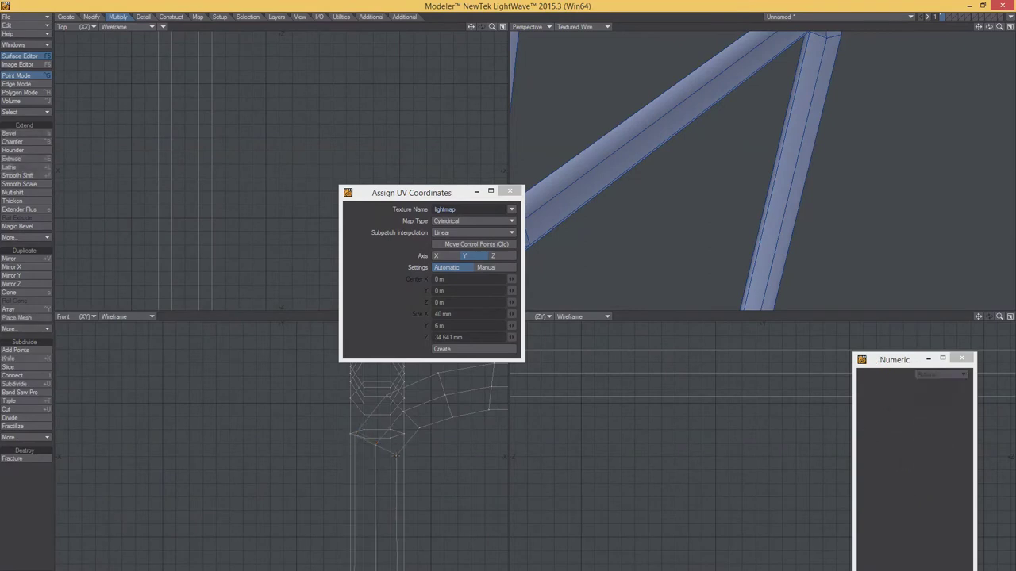
{"action": "key", "text": "space"}
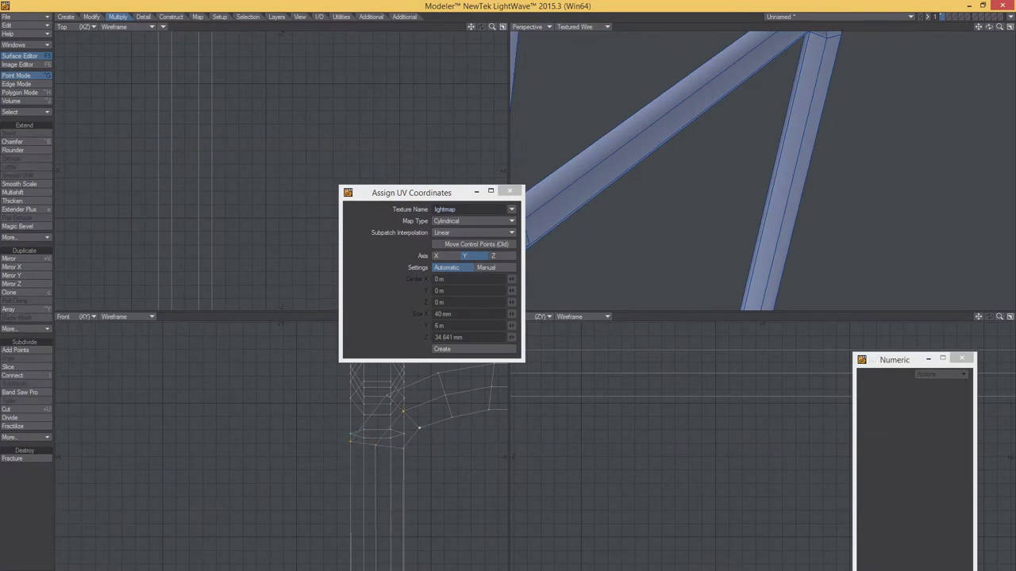
{"action": "key", "text": "y"}
{"action": "key", "text": "t"}
{"action": "key", "text": "space"}
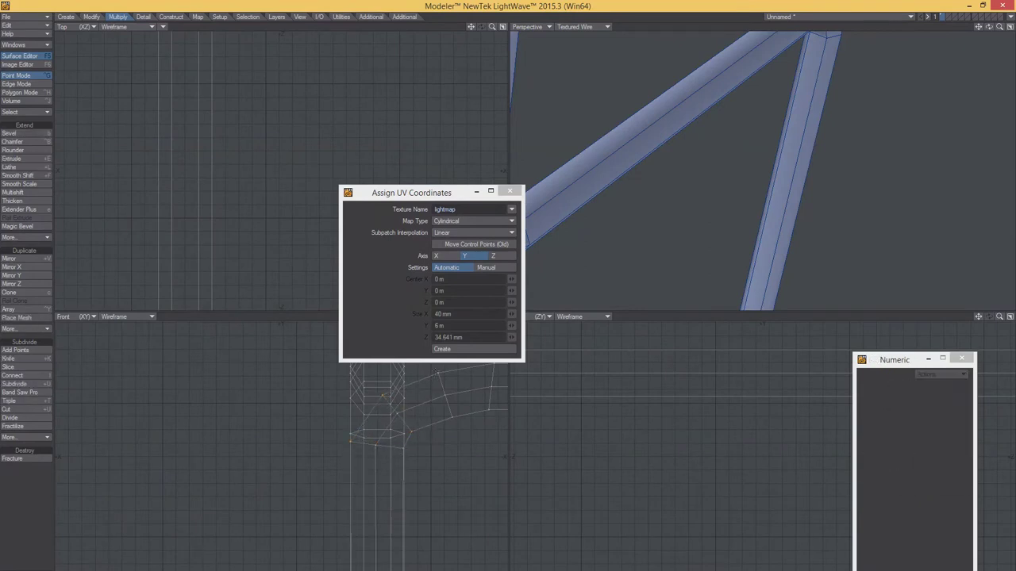
{"action": "key", "text": "t"}
{"action": "key", "text": "y"}
{"action": "key", "text": "t"}
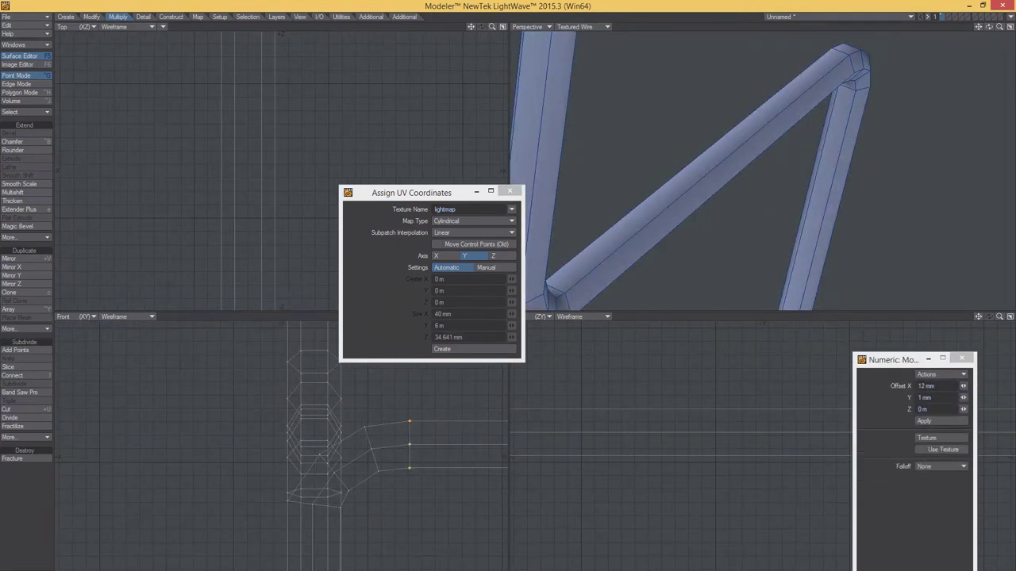
{"action": "key", "text": "space"}
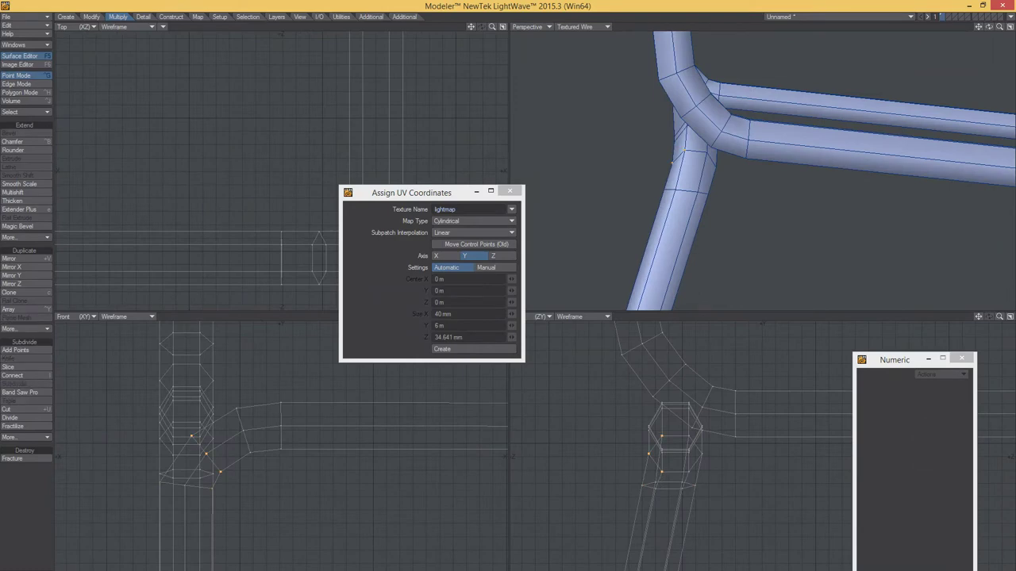
Shift the joint points 2 mm in depth, then zoom out to view the whole frame.
{"action": "key", "text": "t"}
{"action": "key", "text": "space"}
{"action": "key", "text": "t"}
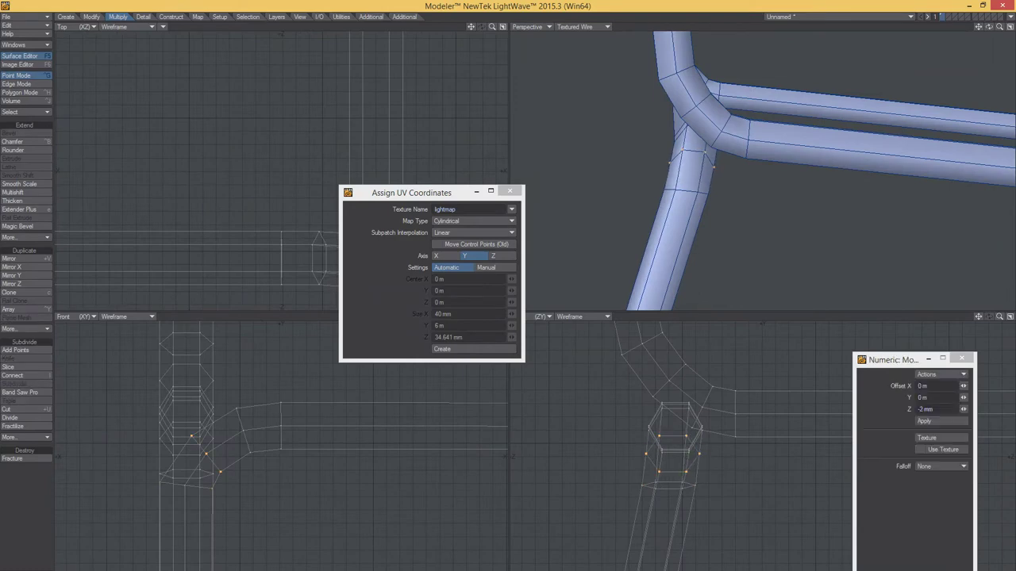
{"action": "key", "text": "space"}
{"action": "left_click_drag", "start_coordinate": [742, 213], "coordinate": [879, 254], "text": "alt"}
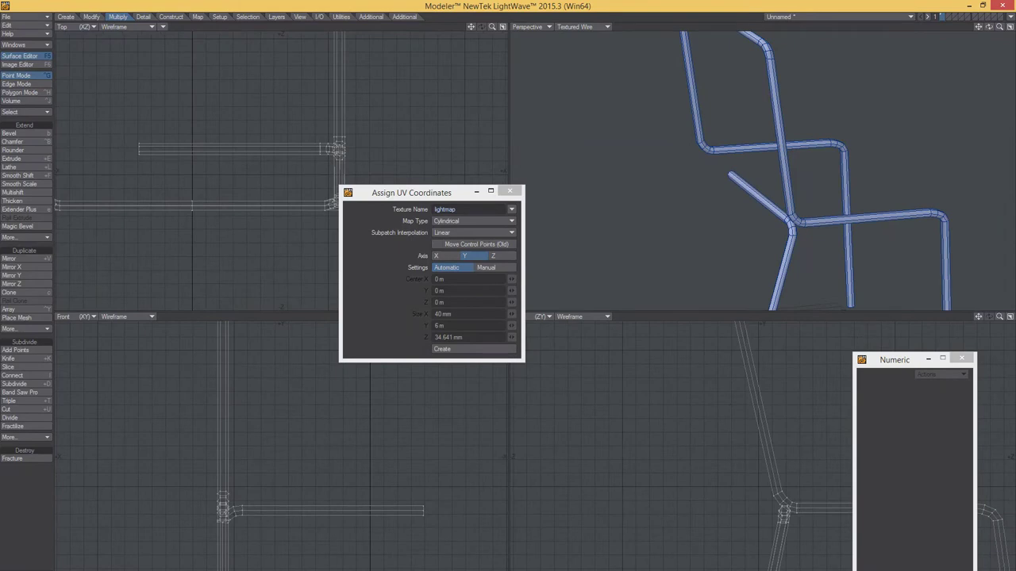
Open polygon Statistics and select the frame's 74 non-planar polygons.
{"action": "key", "text": "w"}
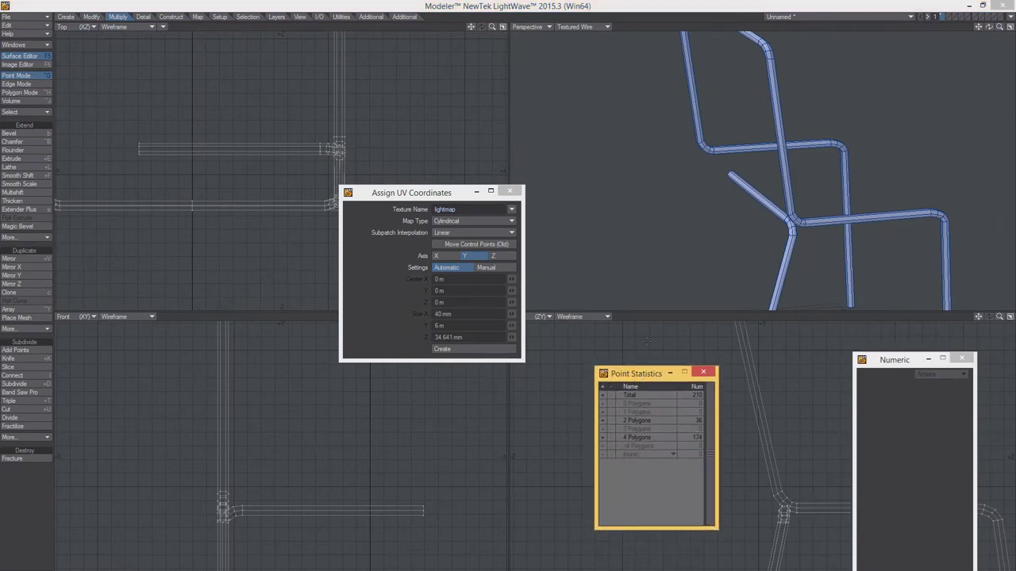
{"action": "key", "text": "ctrl+h"}
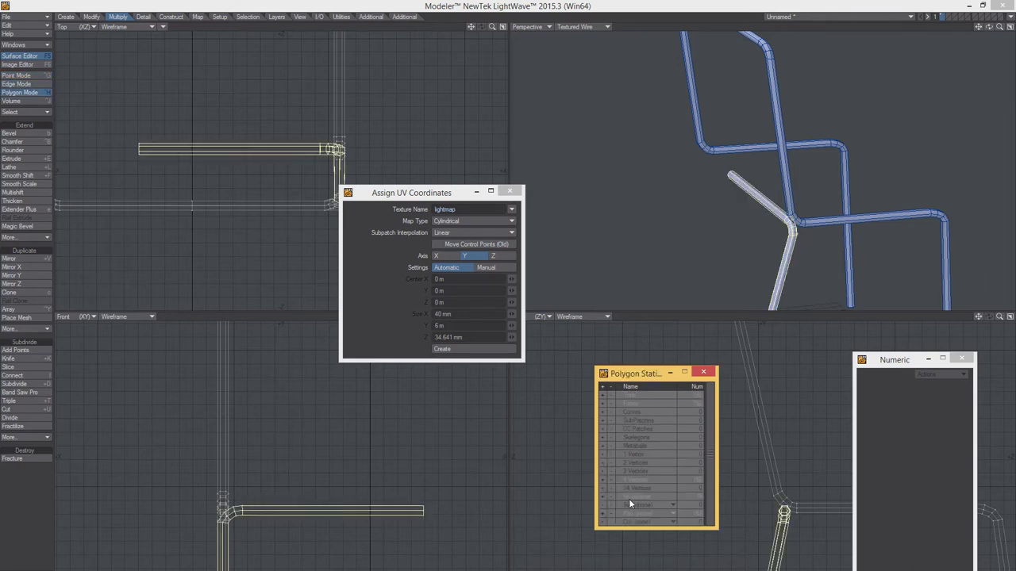
{"action": "left_click", "coordinate": [601, 498]}
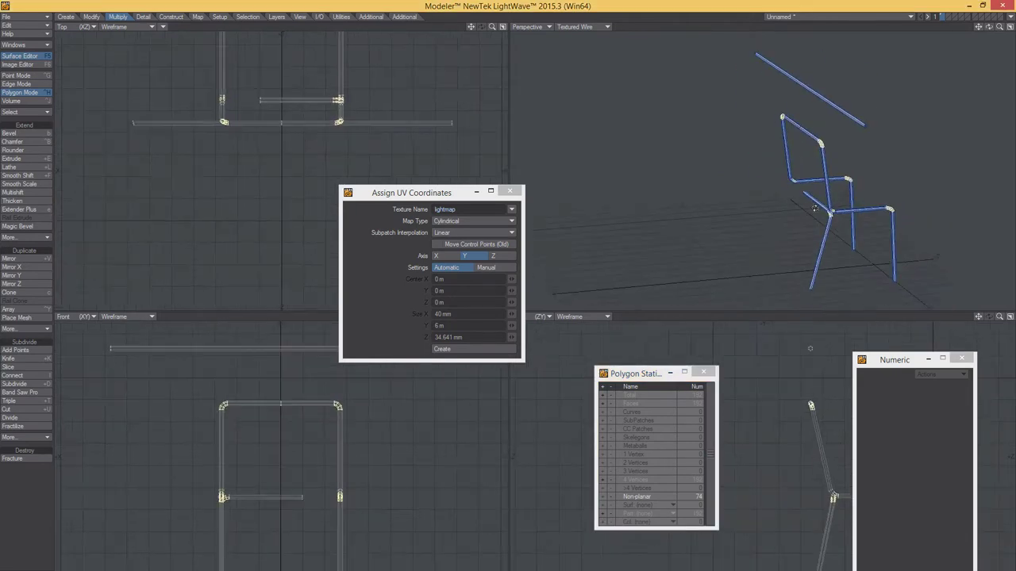
{"action": "mouse_move", "coordinate": [831, 225]}
{"action": "left_mouse_down", "text": "alt"}
{"action": "mouse_move", "coordinate": [766, 140]}
{"action": "mouse_move", "coordinate": [793, 227]}
{"action": "mouse_move", "coordinate": [835, 224]}
{"action": "left_mouse_up", "text": "alt"}
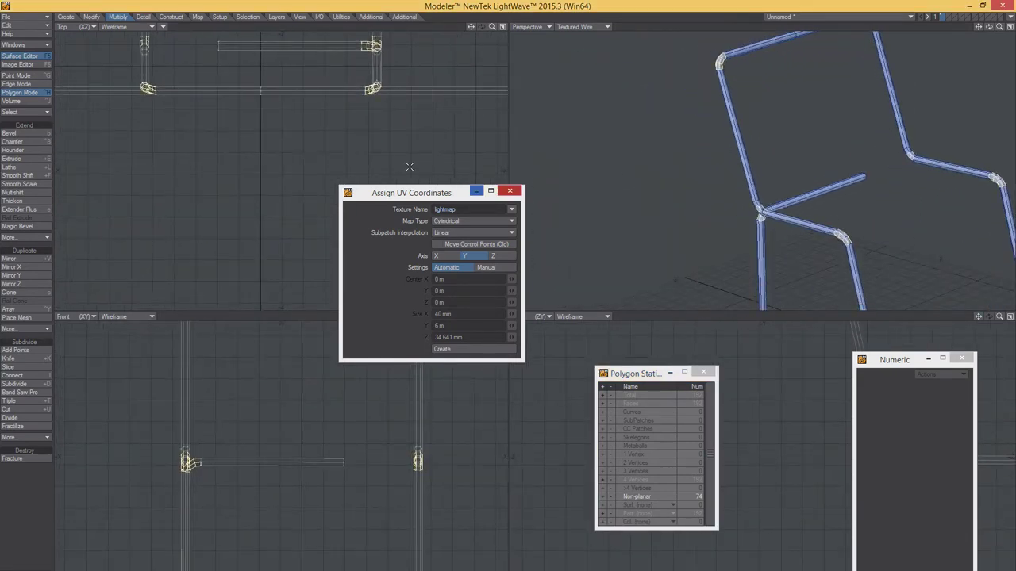
Switch the Top viewport to UV Texture to display the UV map and close Statistics.
{"action": "left_click", "coordinate": [63, 29]}
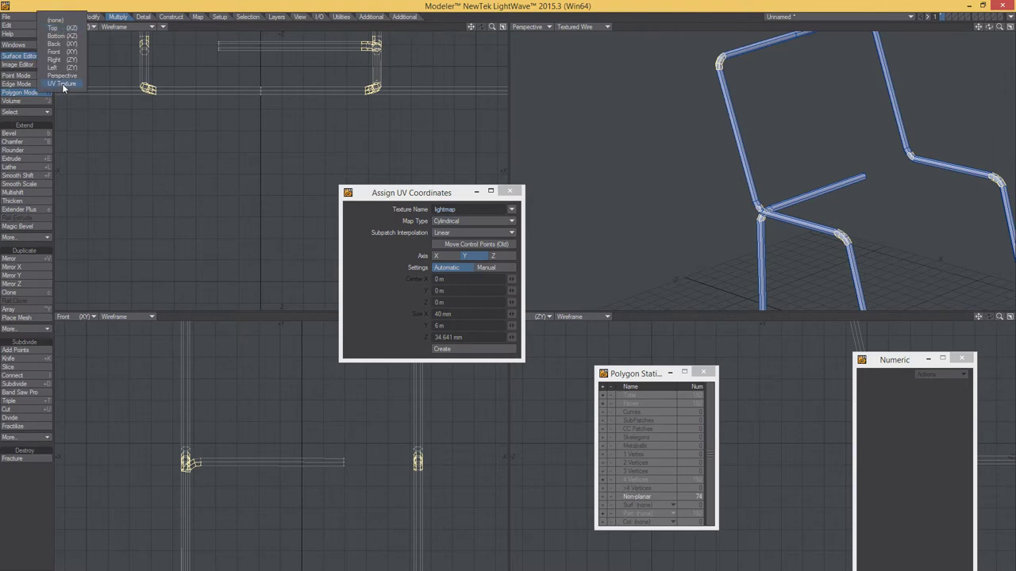
{"action": "left_click", "coordinate": [64, 85]}
{"action": "mouse_move", "coordinate": [354, 151]}
{"action": "left_mouse_down", "text": "ctrl+alt"}
{"action": "mouse_move", "coordinate": [376, 148]}
{"action": "mouse_move", "coordinate": [302, 153]}
{"action": "left_mouse_up", "text": "ctrl+alt"}
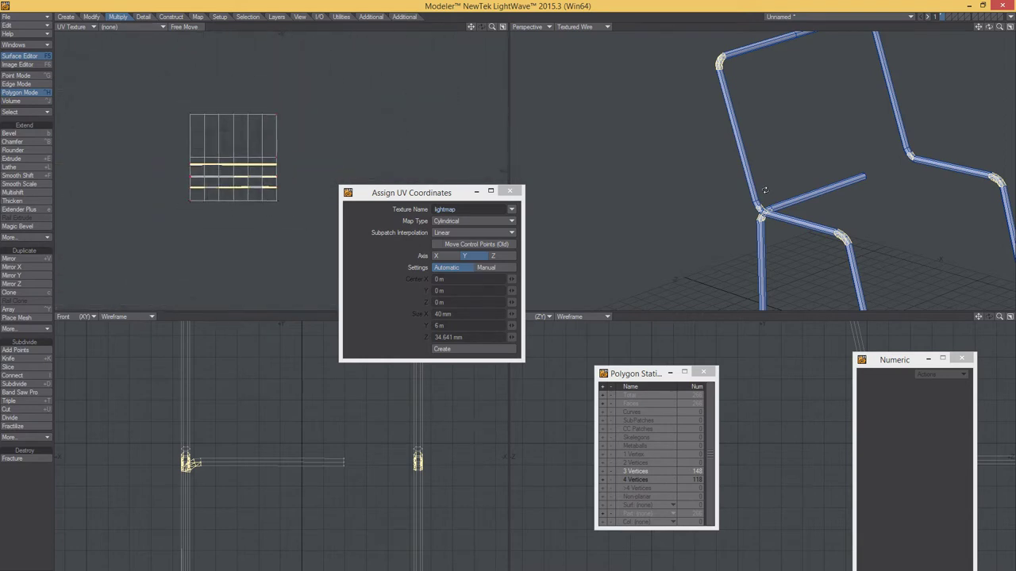
{"action": "left_click_drag", "start_coordinate": [765, 191], "coordinate": [747, 188], "text": "alt"}
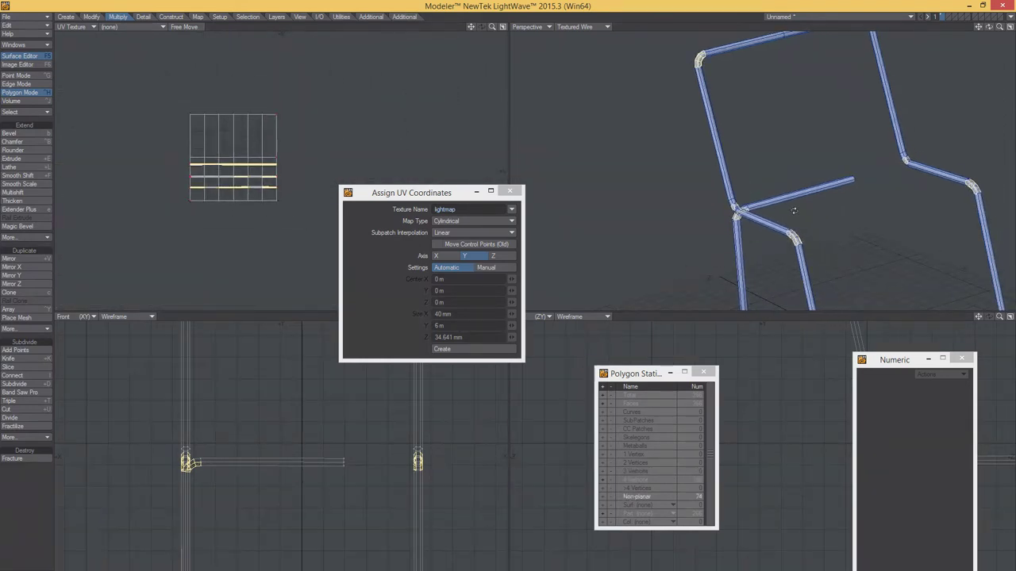
{"action": "left_click_drag", "start_coordinate": [794, 210], "coordinate": [677, 302], "text": "alt"}
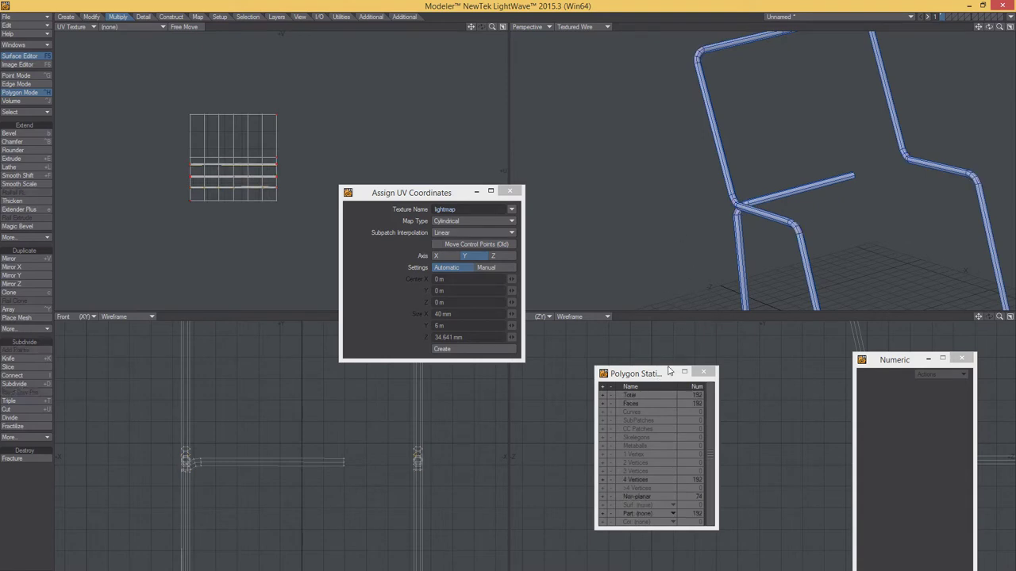
{"action": "key", "text": "w"}
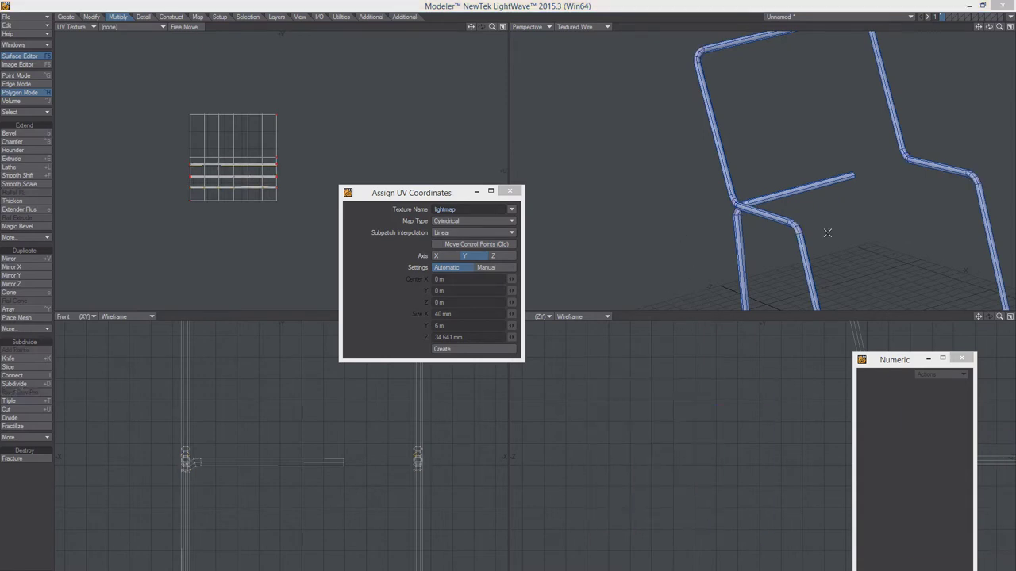
{"action": "mouse_move", "coordinate": [827, 233]}
{"action": "left_mouse_down", "text": "alt"}
{"action": "mouse_move", "coordinate": [769, 198]}
{"action": "mouse_move", "coordinate": [721, 222]}
{"action": "mouse_move", "coordinate": [719, 125]}
{"action": "mouse_move", "coordinate": [794, 199]}
{"action": "mouse_move", "coordinate": [844, 204]}
{"action": "left_mouse_up", "text": "alt"}
Lasso the backrest's top corner points and raise them 80 mm in Y.
{"action": "scroll", "coordinate": [802, 197], "scroll_direction": "down", "scroll_amount": 2}
{"action": "scroll", "coordinate": [742, 192], "scroll_direction": "down", "scroll_amount": 2}
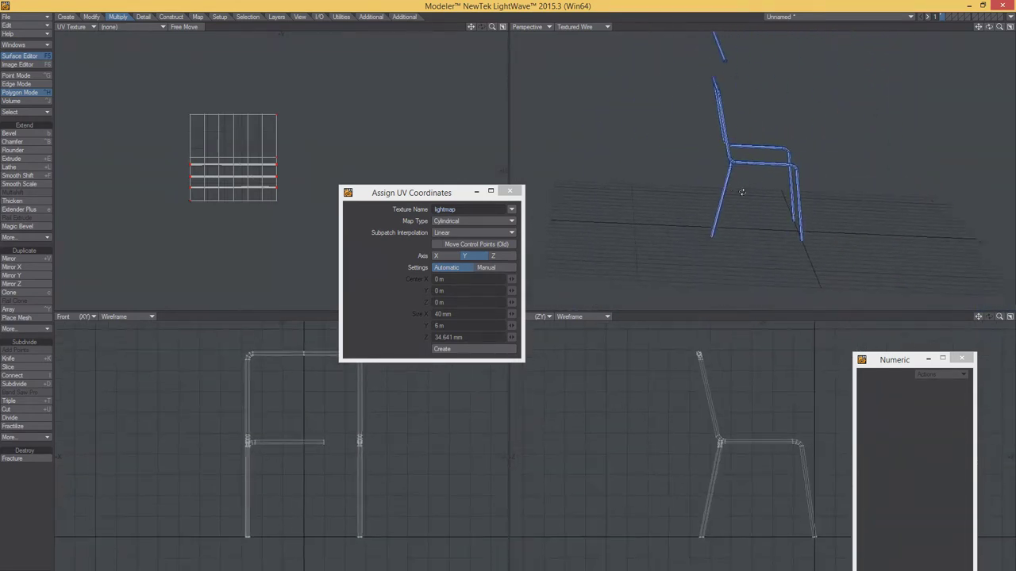
{"action": "left_click_drag", "start_coordinate": [742, 192], "coordinate": [666, 236], "text": "alt"}
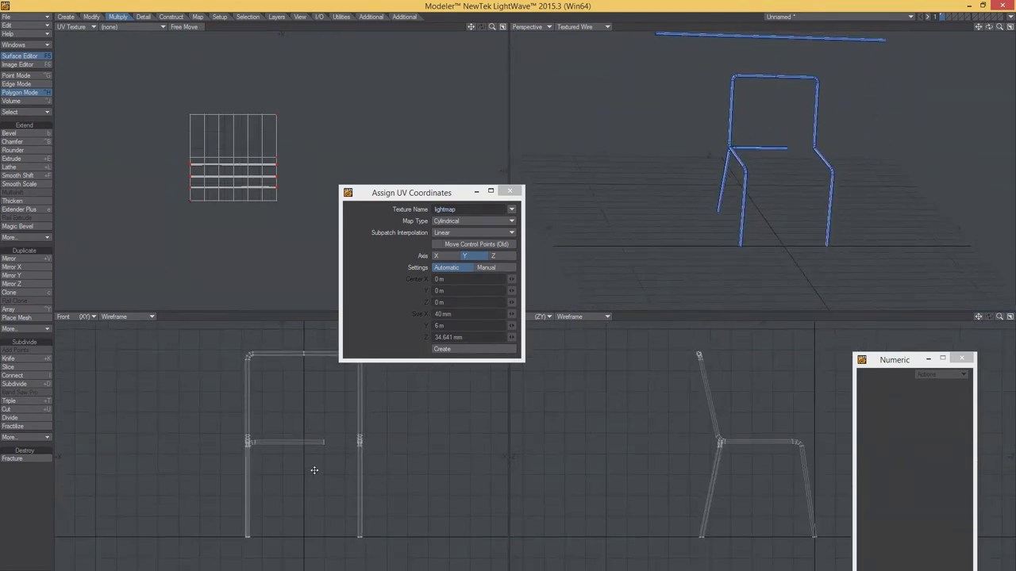
{"action": "scroll", "coordinate": [304, 446], "scroll_direction": "up", "scroll_amount": 2}
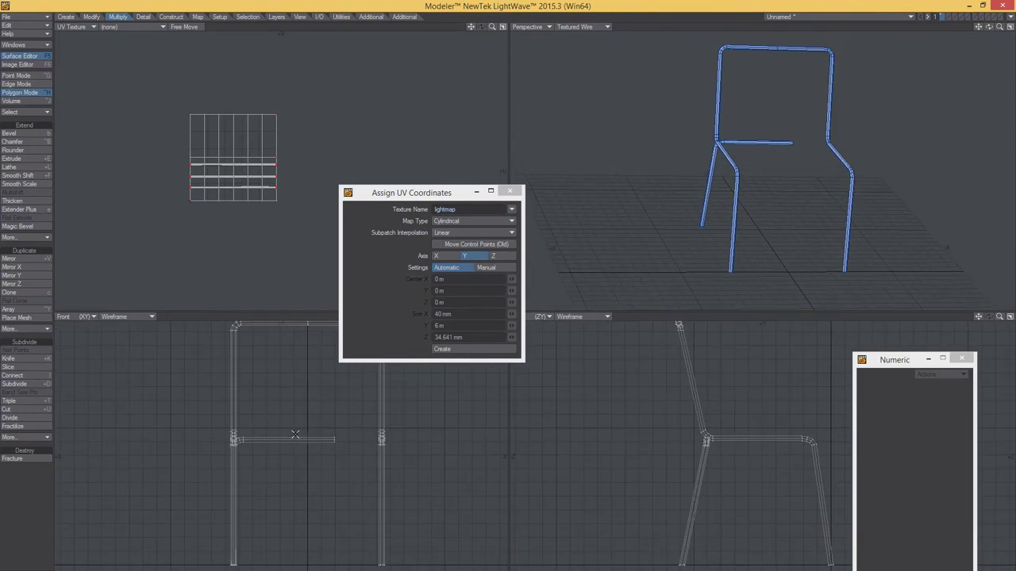
{"action": "key", "text": "shift+k"}
{"action": "key", "text": "space"}
{"action": "left_click_drag", "start_coordinate": [238, 477], "coordinate": [373, 476]}
{"action": "key", "text": "ctrl+g"}
{"action": "right_click_drag", "start_coordinate": [308, 406], "coordinate": [317, 468]}
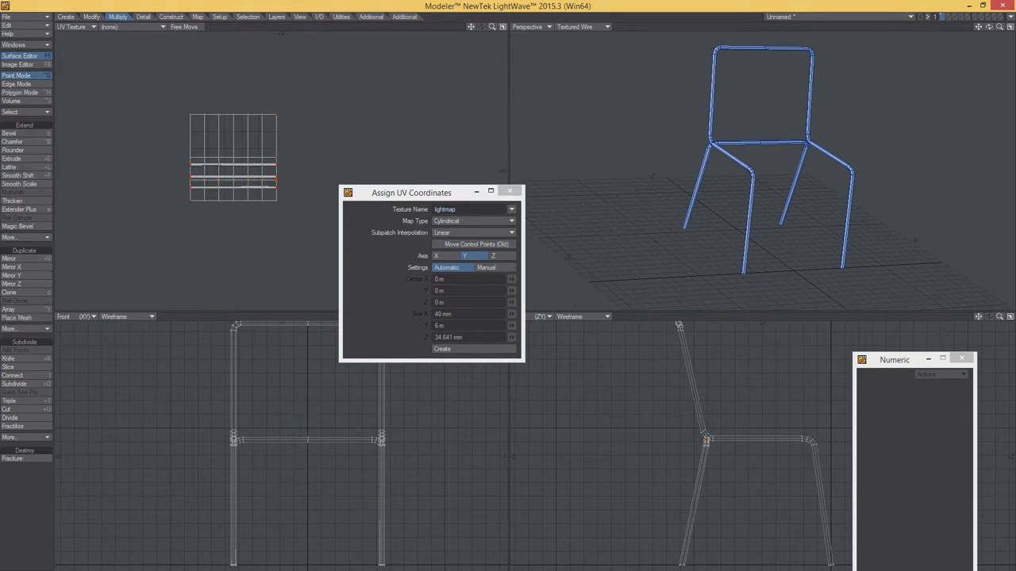
{"action": "scroll", "coordinate": [325, 422], "scroll_direction": "down", "scroll_amount": 2}
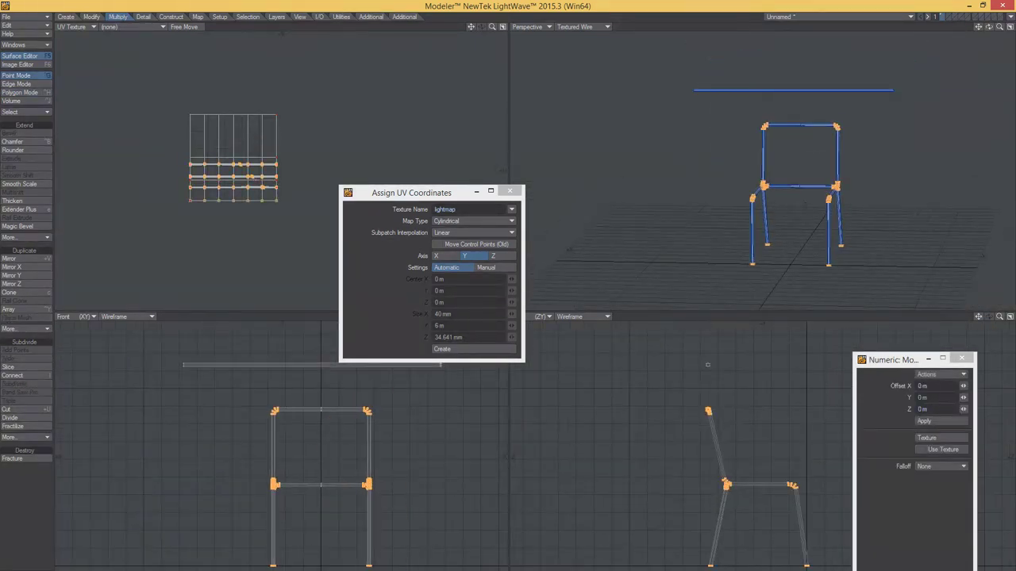
{"action": "key", "text": "slash"}
Compare the taller chair back against the reference chair photo.
{"action": "left_click_drag", "start_coordinate": [793, 199], "coordinate": [842, 207], "text": "alt"}
{"action": "key", "text": "alt+Tab"}
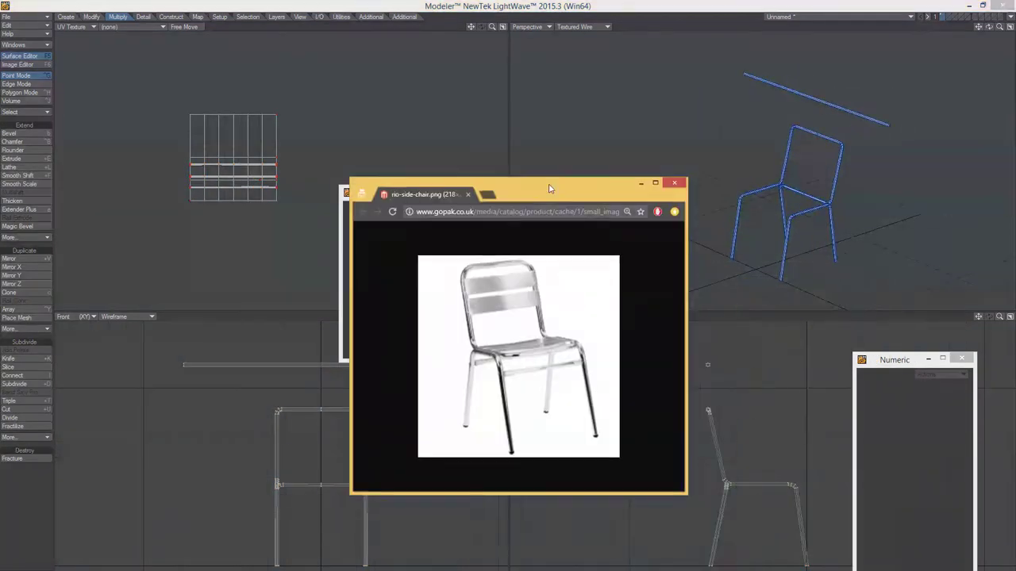
{"action": "key", "text": "alt+Tab"}
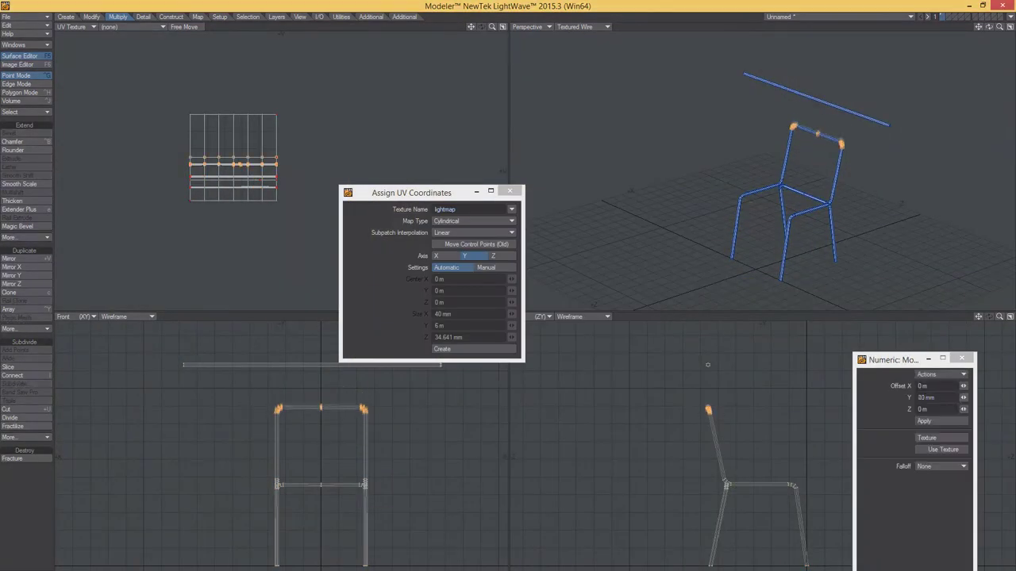
{"action": "mouse_move", "coordinate": [793, 199]}
{"action": "left_mouse_down", "text": "alt"}
{"action": "mouse_move", "coordinate": [755, 210]}
{"action": "mouse_move", "coordinate": [766, 212]}
{"action": "left_mouse_up", "text": "alt"}
{"action": "key", "text": "alt+Tab"}
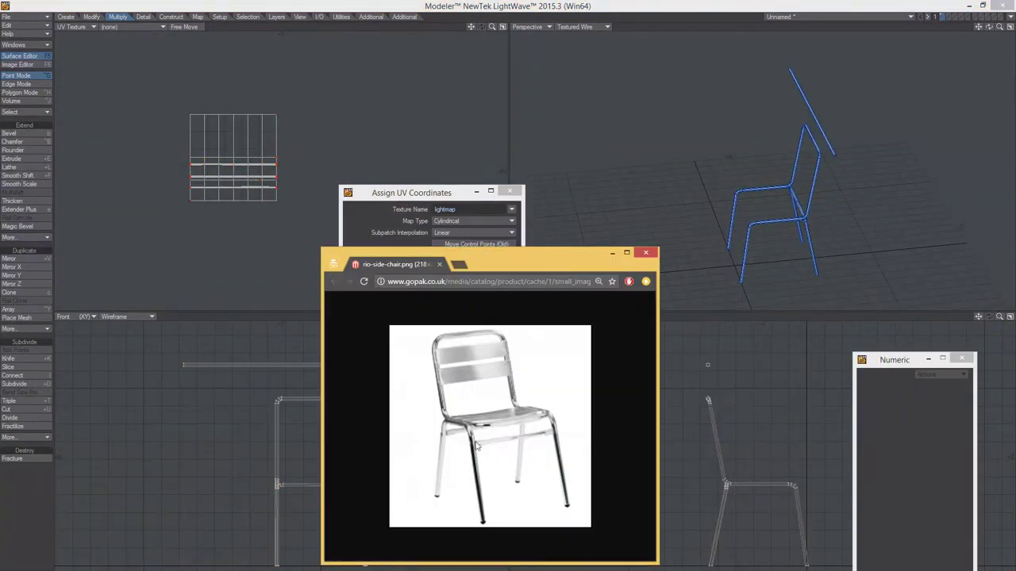
{"action": "key", "text": "alt+Tab"}
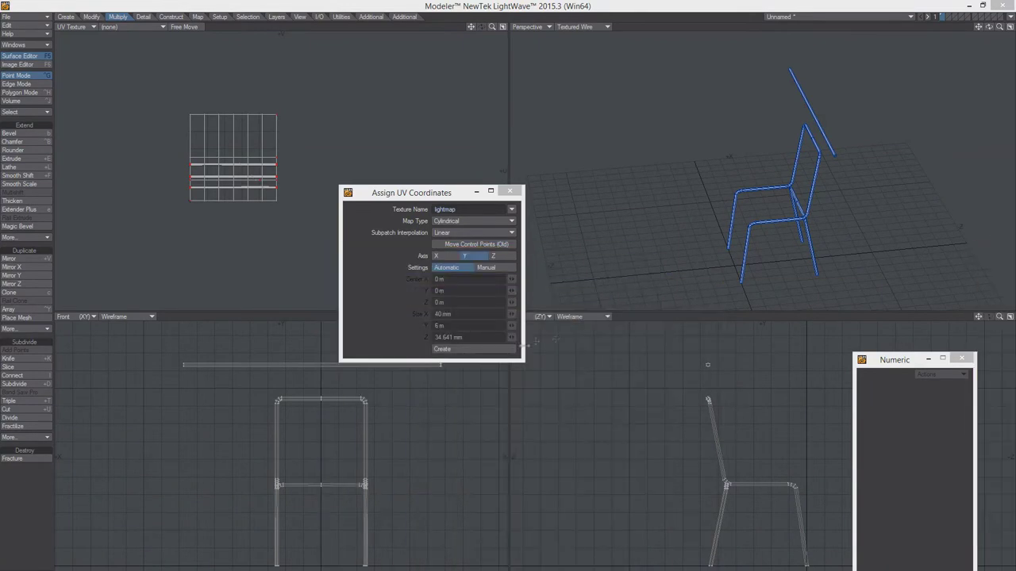
{"action": "left_click_drag", "start_coordinate": [766, 212], "coordinate": [794, 198], "text": "alt"}
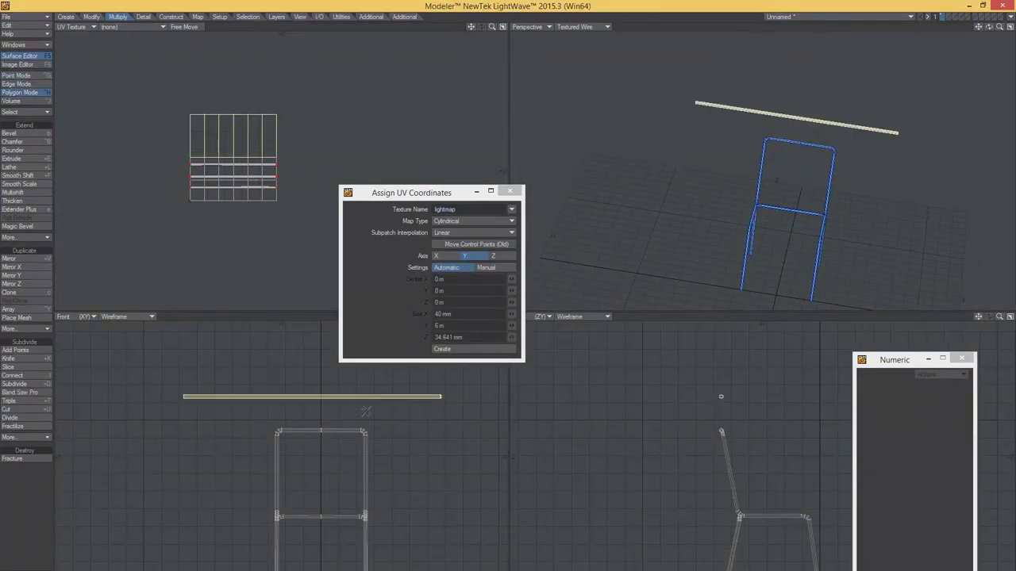
Move the crossbar down to seat level between the side rails, resting on the leg joint.
{"action": "key", "text": "t"}
{"action": "key", "text": "a"}
{"action": "left_click_drag", "start_coordinate": [365, 401], "coordinate": [259, 568]}
{"action": "left_click_drag", "start_coordinate": [728, 437], "coordinate": [284, 385]}
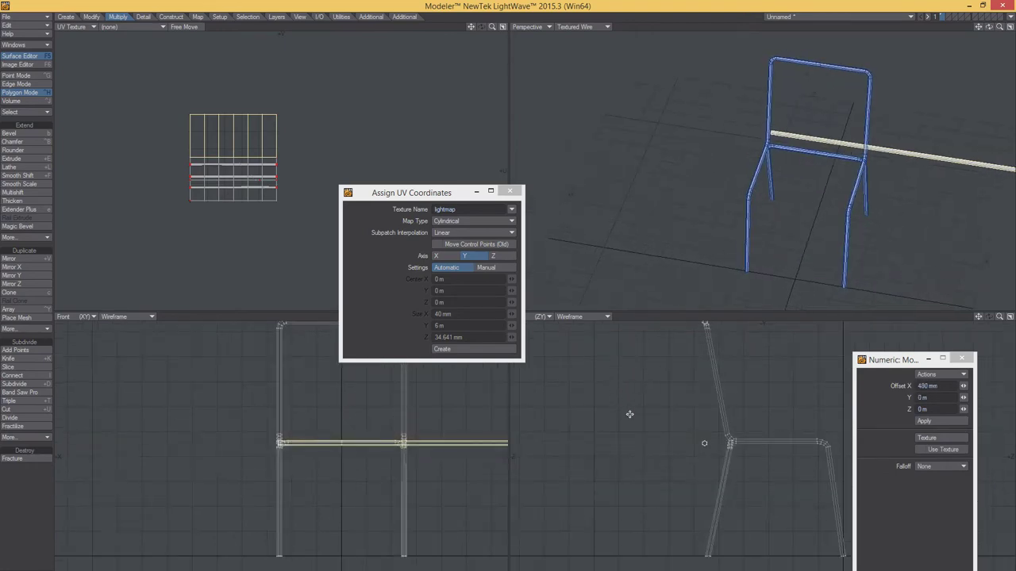
{"action": "mouse_move", "coordinate": [704, 443]}
{"action": "left_mouse_down"}
{"action": "mouse_move", "coordinate": [798, 445]}
{"action": "mouse_move", "coordinate": [825, 435]}
{"action": "left_mouse_up"}
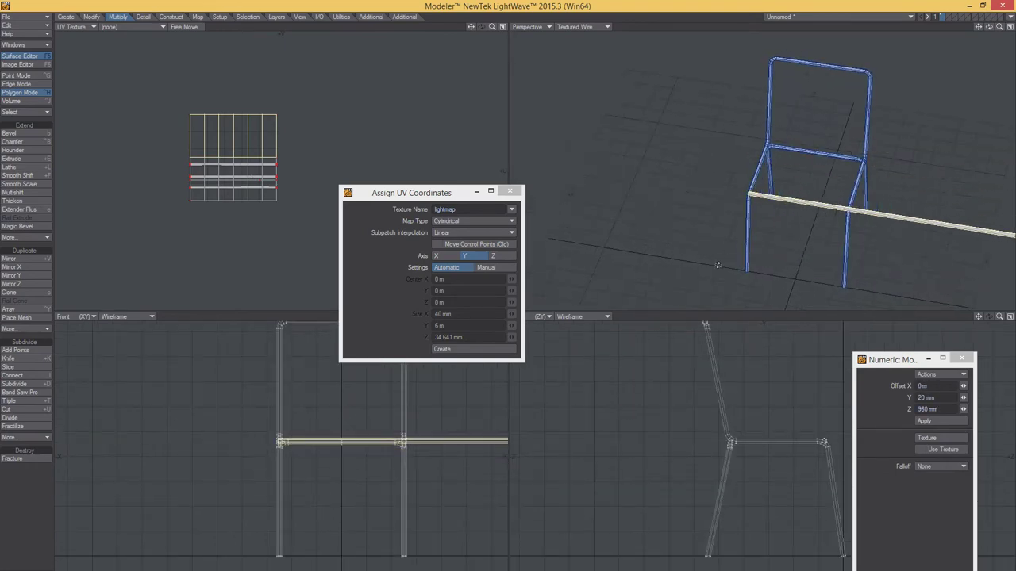
{"action": "mouse_move", "coordinate": [794, 238]}
{"action": "left_mouse_down", "text": "alt"}
{"action": "mouse_move", "coordinate": [824, 203]}
{"action": "mouse_move", "coordinate": [761, 172]}
{"action": "left_mouse_up", "text": "alt"}
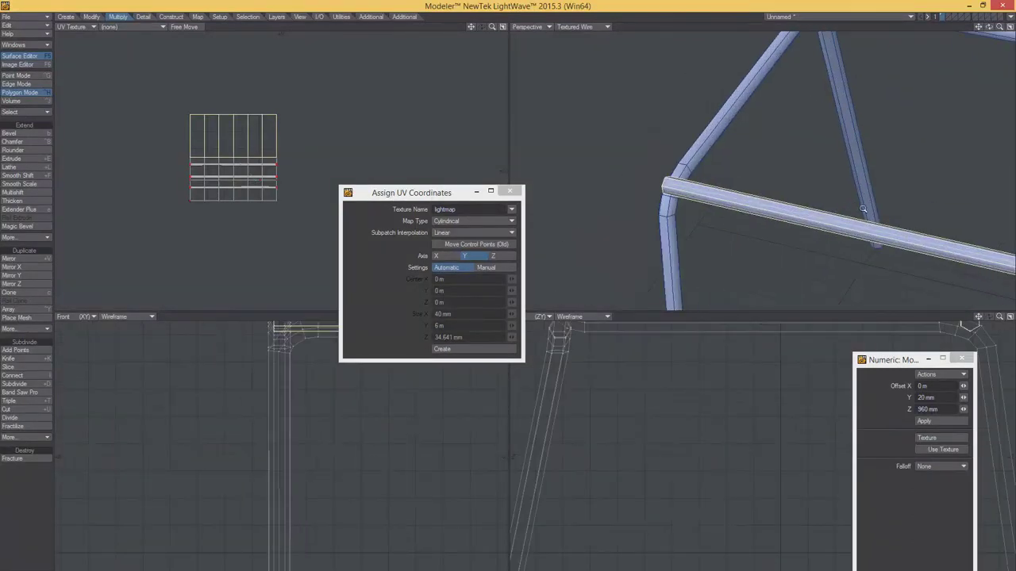
{"action": "left_click_drag", "start_coordinate": [635, 422], "coordinate": [665, 493], "text": "alt+shift"}
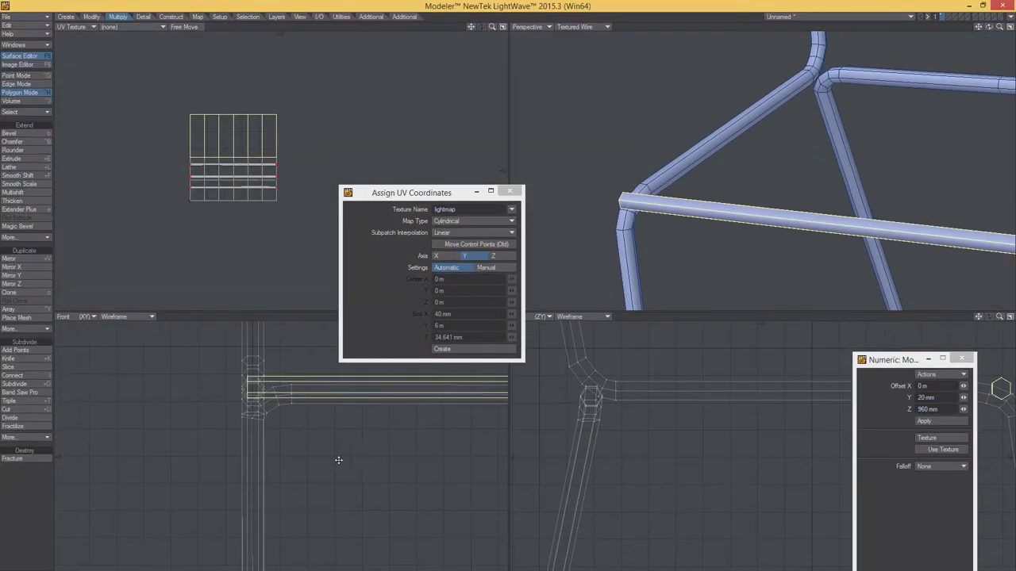
{"action": "left_click_drag", "start_coordinate": [369, 465], "coordinate": [340, 461], "text": "alt+shift"}
{"action": "mouse_move", "coordinate": [759, 455]}
{"action": "left_mouse_down", "text": "ctrl+alt"}
{"action": "mouse_move", "coordinate": [717, 456]}
{"action": "mouse_move", "coordinate": [683, 431]}
{"action": "mouse_move", "coordinate": [758, 417]}
{"action": "mouse_move", "coordinate": [829, 211]}
{"action": "mouse_move", "coordinate": [699, 165]}
{"action": "mouse_move", "coordinate": [823, 272]}
{"action": "left_mouse_up", "text": "ctrl+alt"}
{"action": "scroll", "coordinate": [692, 469], "scroll_direction": "up", "scroll_amount": 2}
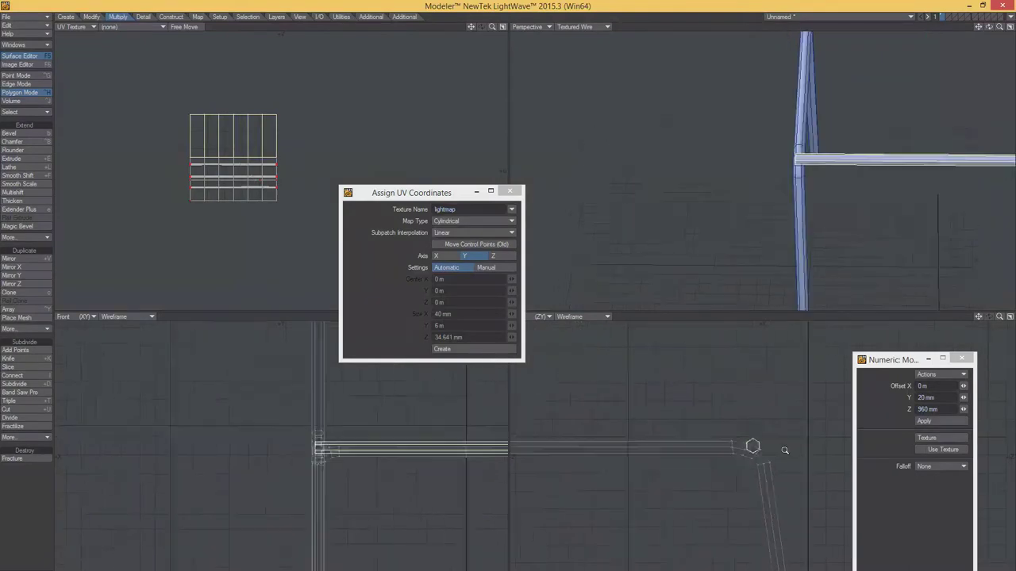
{"action": "scroll", "coordinate": [742, 449], "scroll_direction": "up", "scroll_amount": 2}
{"action": "scroll", "coordinate": [734, 443], "scroll_direction": "up", "scroll_amount": 2}
{"action": "left_click_drag", "start_coordinate": [735, 443], "coordinate": [732, 463]}
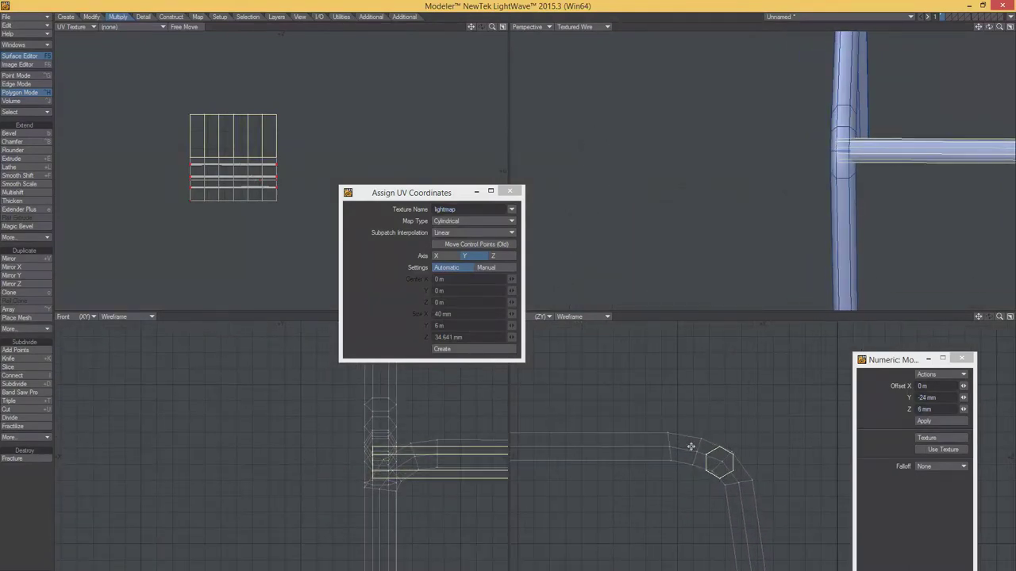
Stretch the crossbar to about 62%/65% so it matches the frame tubes.
{"action": "key", "text": "h"}
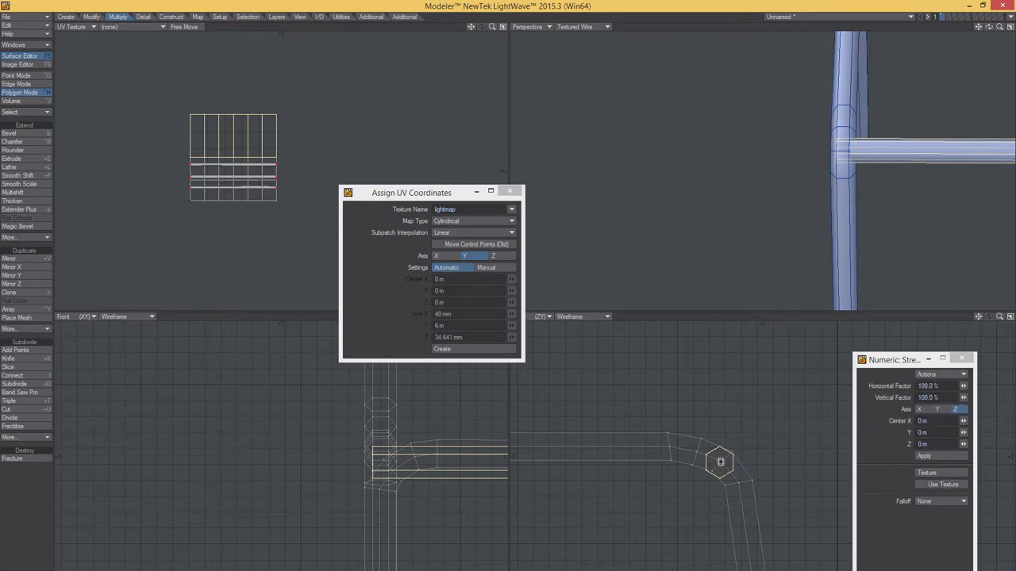
{"action": "mouse_move", "coordinate": [719, 462]}
{"action": "left_mouse_down"}
{"action": "mouse_move", "coordinate": [805, 463]}
{"action": "mouse_move", "coordinate": [869, 448]}
{"action": "mouse_move", "coordinate": [701, 439]}
{"action": "mouse_move", "coordinate": [444, 466]}
{"action": "mouse_move", "coordinate": [294, 453]}
{"action": "mouse_move", "coordinate": [396, 472]}
{"action": "mouse_move", "coordinate": [323, 480]}
{"action": "mouse_move", "coordinate": [354, 460]}
{"action": "left_mouse_up"}
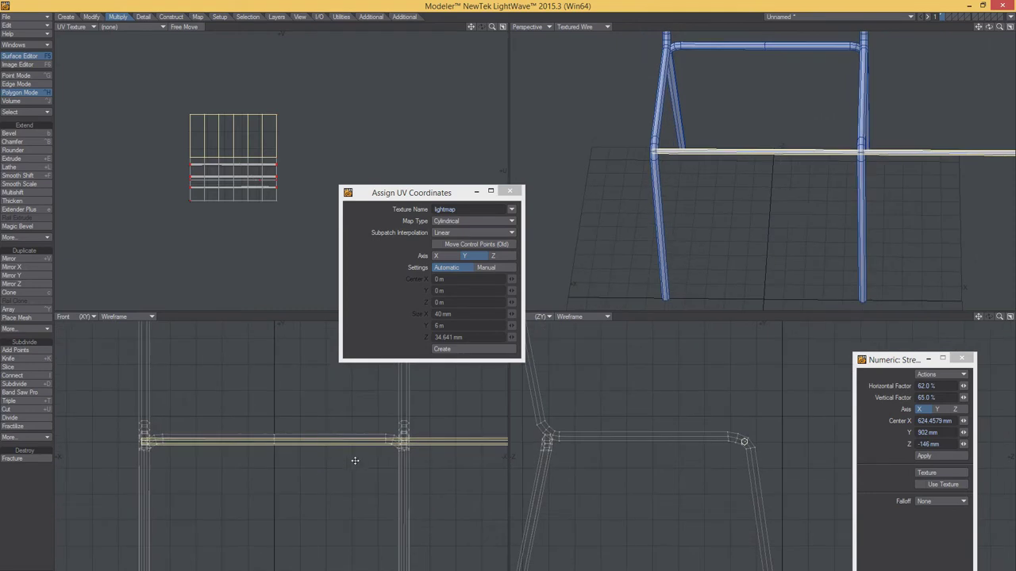
{"action": "mouse_move", "coordinate": [260, 460]}
{"action": "left_mouse_down", "text": "ctrl+alt"}
{"action": "mouse_move", "coordinate": [195, 456]}
{"action": "mouse_move", "coordinate": [290, 462]}
{"action": "left_mouse_up", "text": "ctrl+alt"}
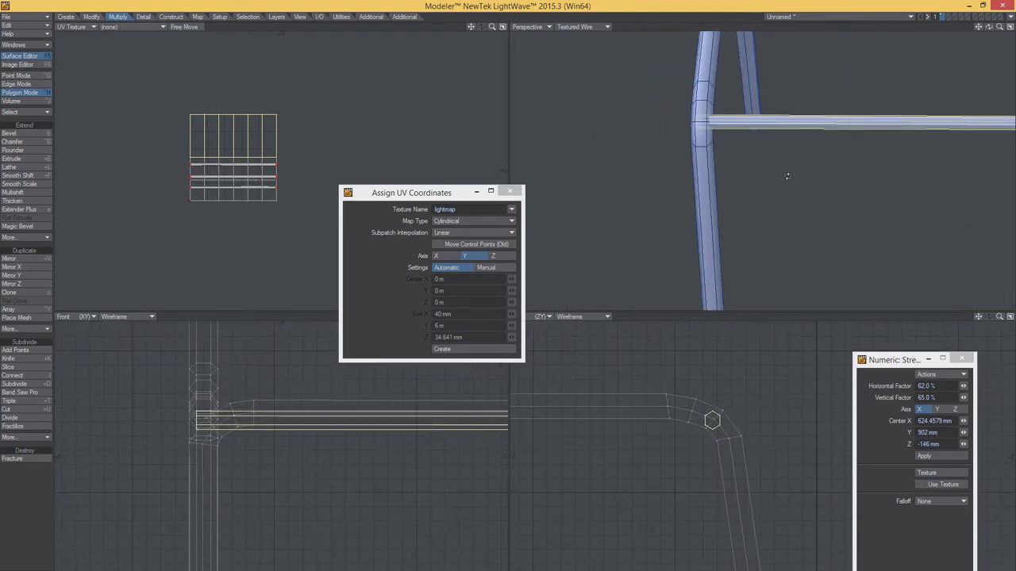
{"action": "left_click_drag", "start_coordinate": [787, 176], "coordinate": [757, 205], "text": "alt"}
Inspect the crossbar joints and tube bends from several angles.
{"action": "key", "text": "t"}
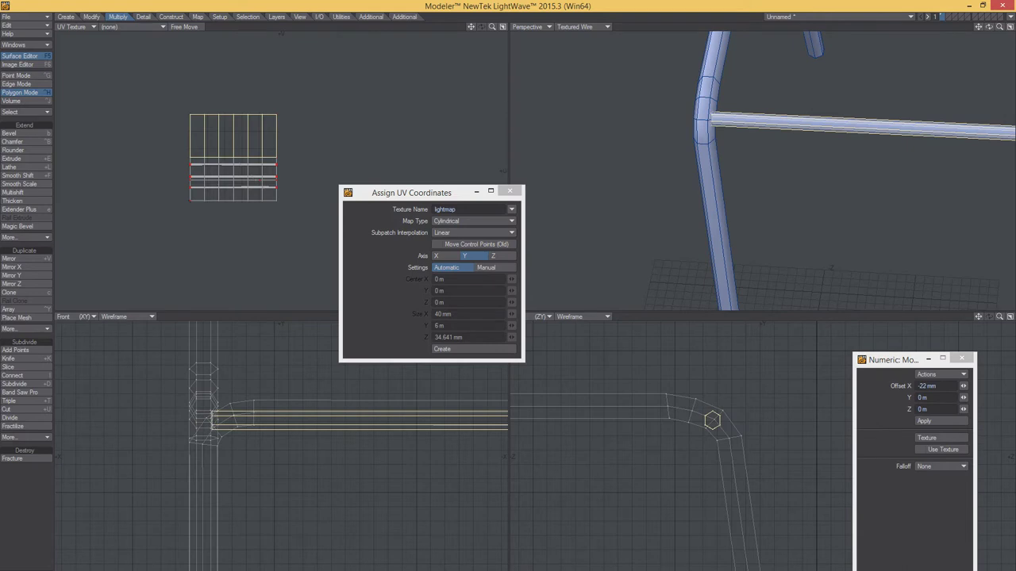
{"action": "scroll", "coordinate": [723, 142], "scroll_direction": "up", "scroll_amount": 2}
{"action": "scroll", "coordinate": [730, 131], "scroll_direction": "up", "scroll_amount": 3}
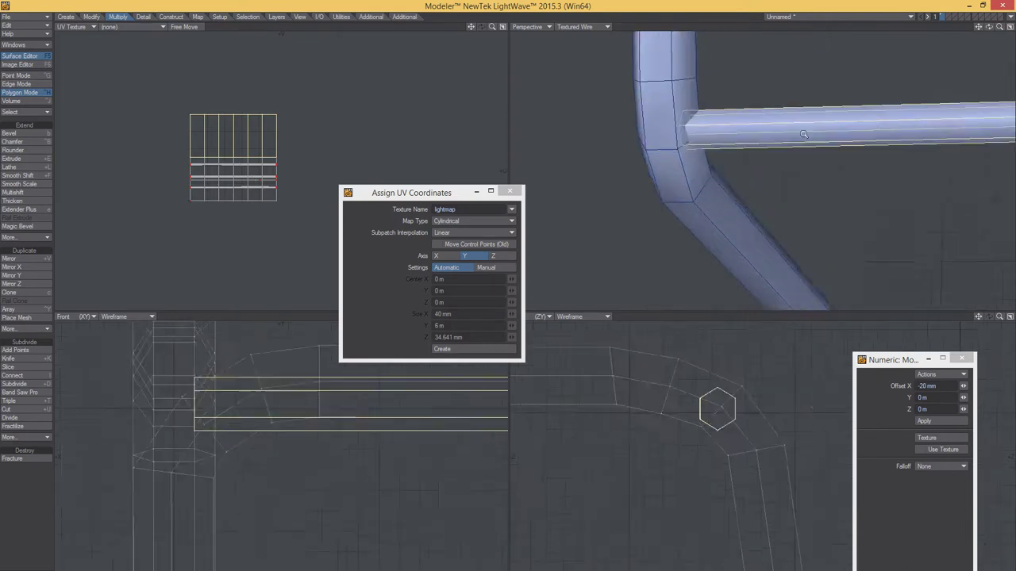
{"action": "scroll", "coordinate": [738, 119], "scroll_direction": "up", "scroll_amount": 2}
{"action": "left_click_drag", "start_coordinate": [742, 112], "coordinate": [684, 294], "text": "alt"}
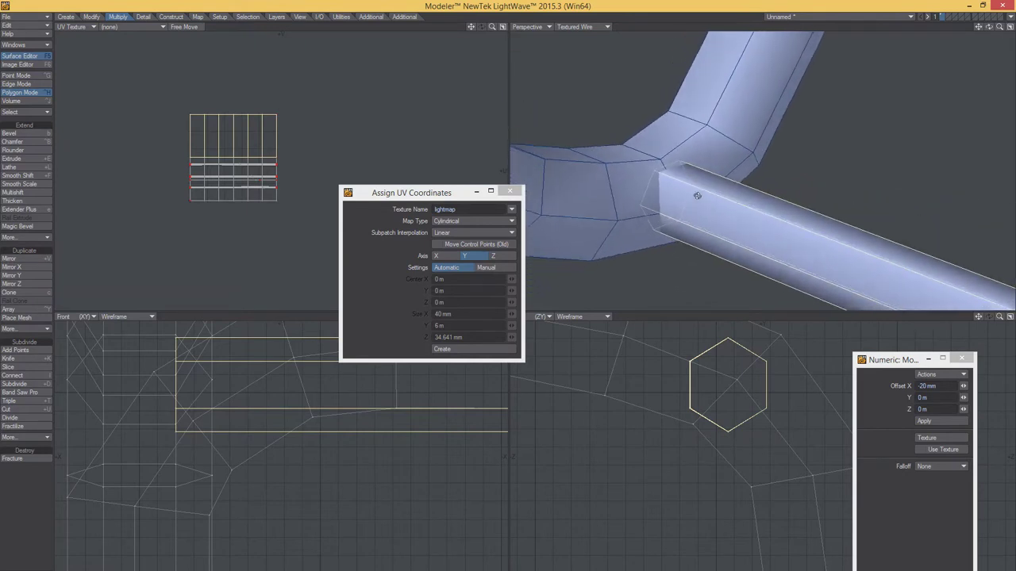
{"action": "left_click_drag", "start_coordinate": [684, 294], "coordinate": [732, 89], "text": "alt"}
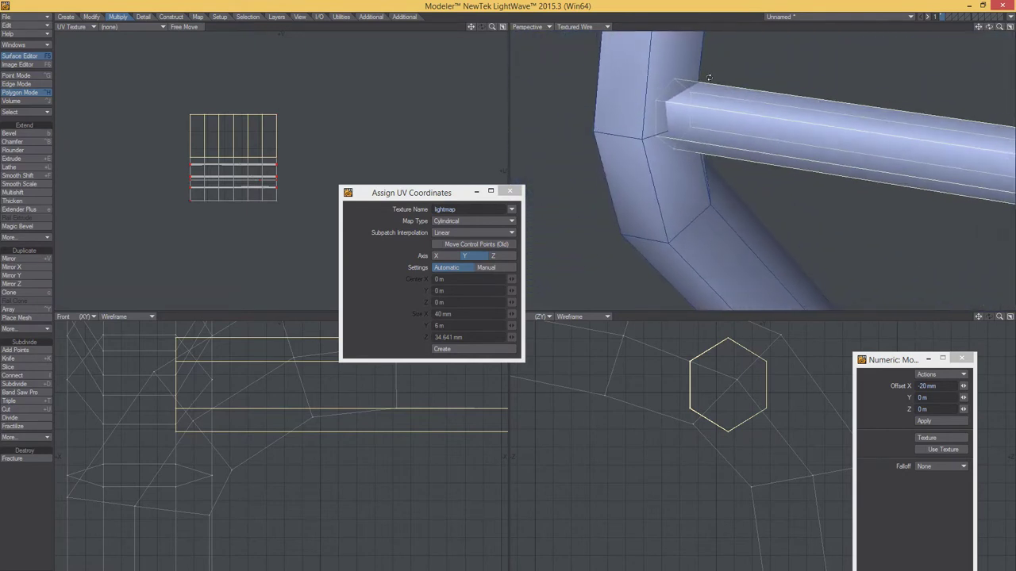
{"action": "scroll", "coordinate": [731, 89], "scroll_direction": "down", "scroll_amount": 1}
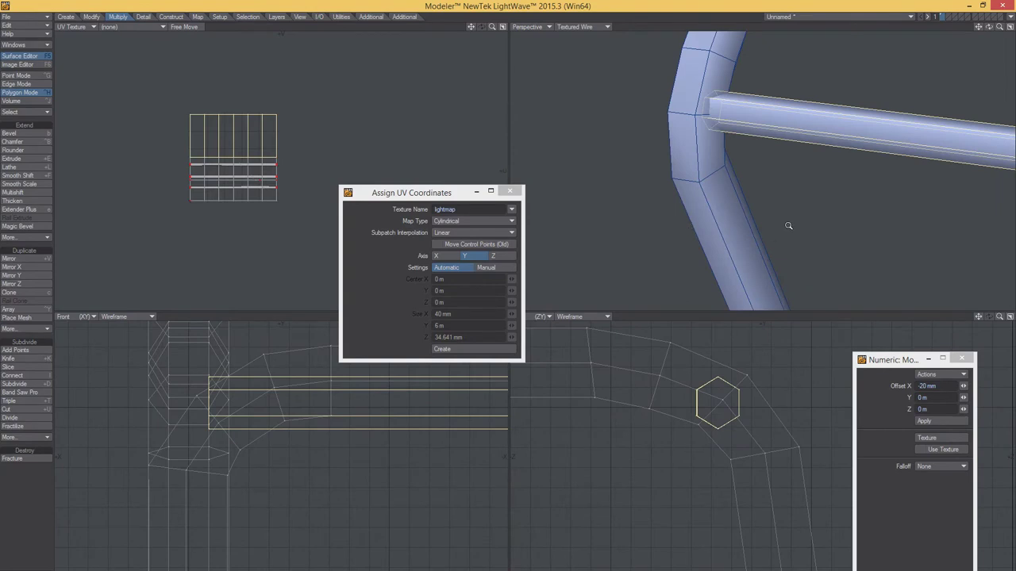
{"action": "scroll", "coordinate": [788, 226], "scroll_direction": "down", "scroll_amount": 2}
{"action": "mouse_move", "coordinate": [805, 193]}
{"action": "left_mouse_down", "text": "alt"}
{"action": "mouse_move", "coordinate": [698, 127]}
{"action": "mouse_move", "coordinate": [685, 162]}
{"action": "mouse_move", "coordinate": [781, 187]}
{"action": "mouse_move", "coordinate": [704, 188]}
{"action": "left_mouse_up", "text": "alt"}
{"action": "scroll", "coordinate": [781, 188], "scroll_direction": "down", "scroll_amount": 1}
{"action": "scroll", "coordinate": [741, 155], "scroll_direction": "down", "scroll_amount": 1}
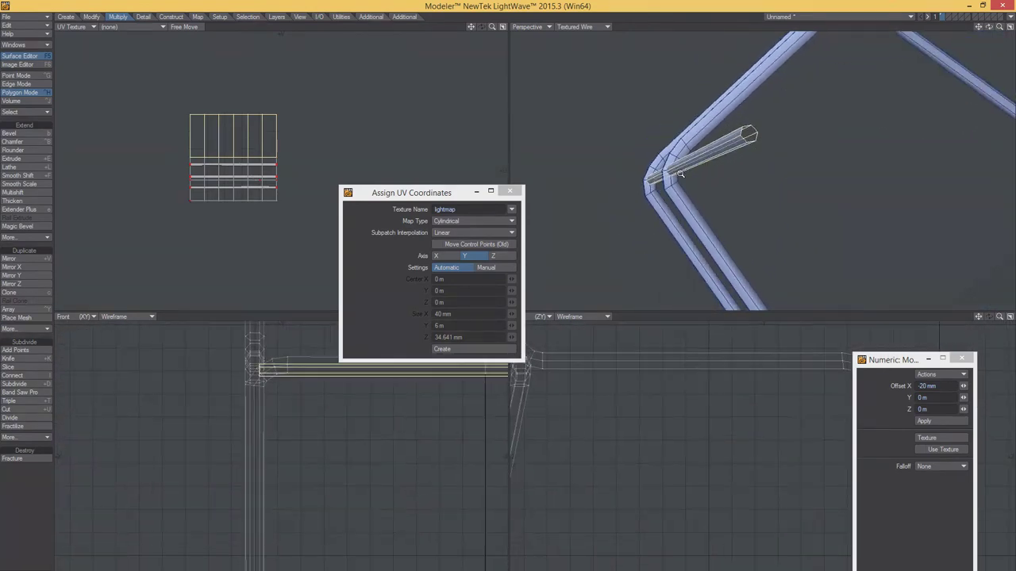
{"action": "mouse_move", "coordinate": [740, 155]}
{"action": "left_mouse_down", "text": "alt"}
{"action": "mouse_move", "coordinate": [767, 177]}
{"action": "mouse_move", "coordinate": [825, 183]}
{"action": "mouse_move", "coordinate": [762, 190]}
{"action": "mouse_move", "coordinate": [789, 192]}
{"action": "mouse_move", "coordinate": [740, 216]}
{"action": "left_mouse_up", "text": "alt"}
{"action": "scroll", "coordinate": [866, 185], "scroll_direction": "up", "scroll_amount": 2}
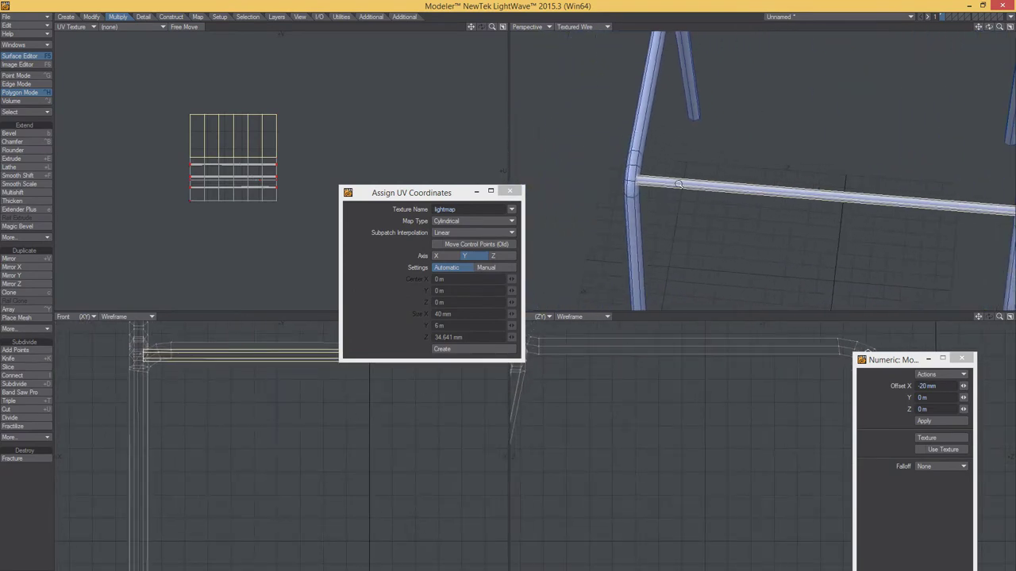
{"action": "left_click_drag", "start_coordinate": [678, 184], "coordinate": [638, 187], "text": "ctrl+alt"}
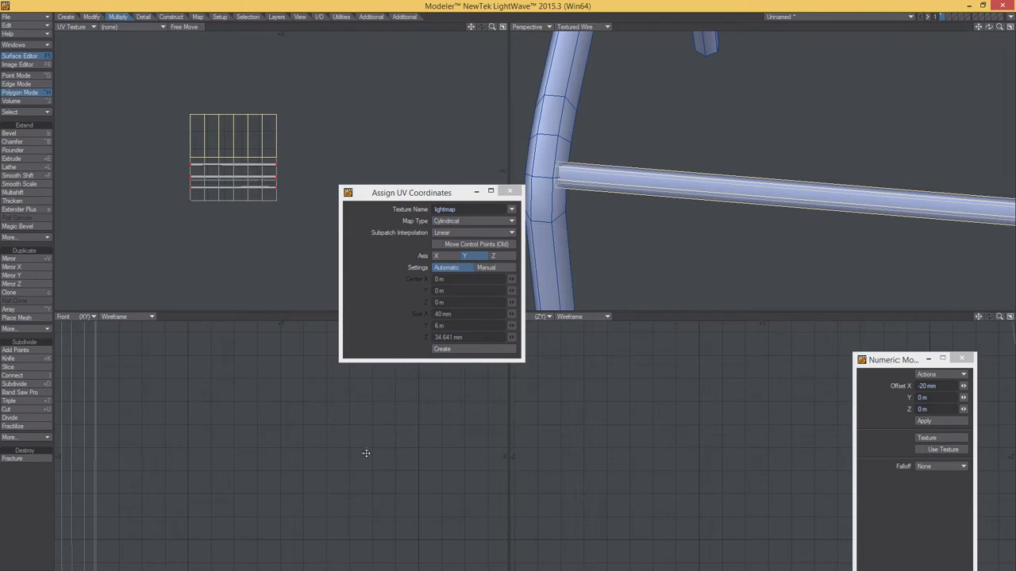
{"action": "left_click_drag", "start_coordinate": [633, 182], "coordinate": [706, 187], "text": "ctrl+alt"}
{"action": "mouse_move", "coordinate": [252, 383]}
{"action": "left_mouse_down", "text": "ctrl+alt"}
{"action": "mouse_move", "coordinate": [232, 442]}
{"action": "mouse_move", "coordinate": [286, 410]}
{"action": "mouse_move", "coordinate": [289, 470]}
{"action": "left_mouse_up", "text": "ctrl+alt"}
Cancel the pending move and reselect the horizontal crossbar tube.
{"action": "key", "text": "t"}
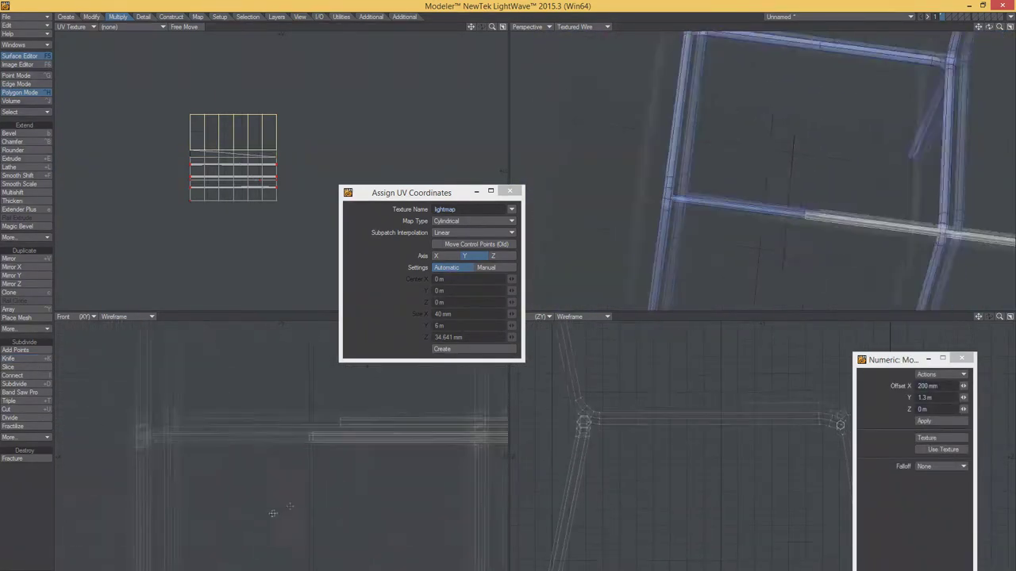
{"action": "key", "text": "space"}
{"action": "key", "text": "slash"}
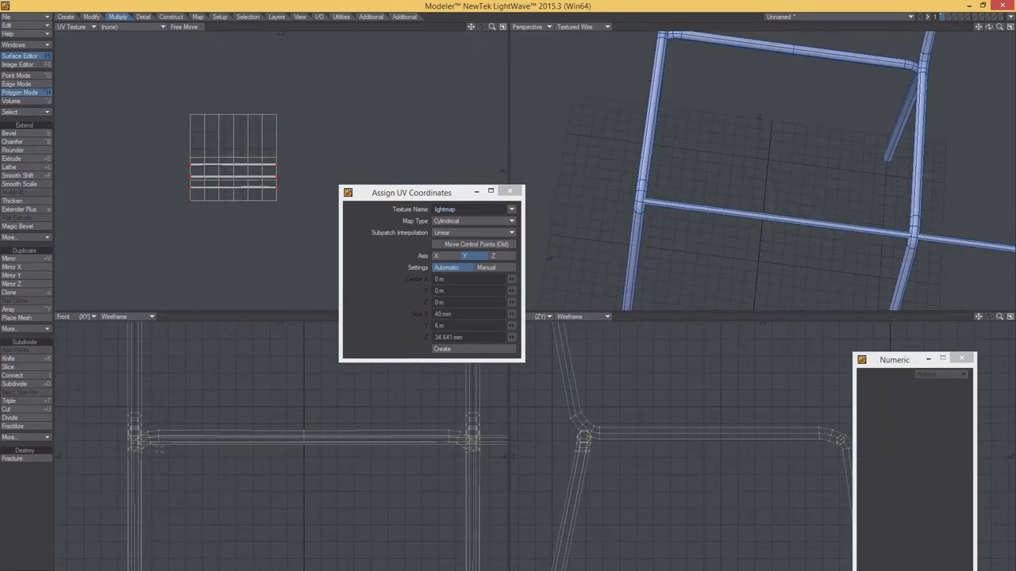
{"action": "key", "text": "t"}
{"action": "left_click_drag", "start_coordinate": [264, 484], "coordinate": [265, 481]}
{"action": "key", "text": "ctrl+z"}
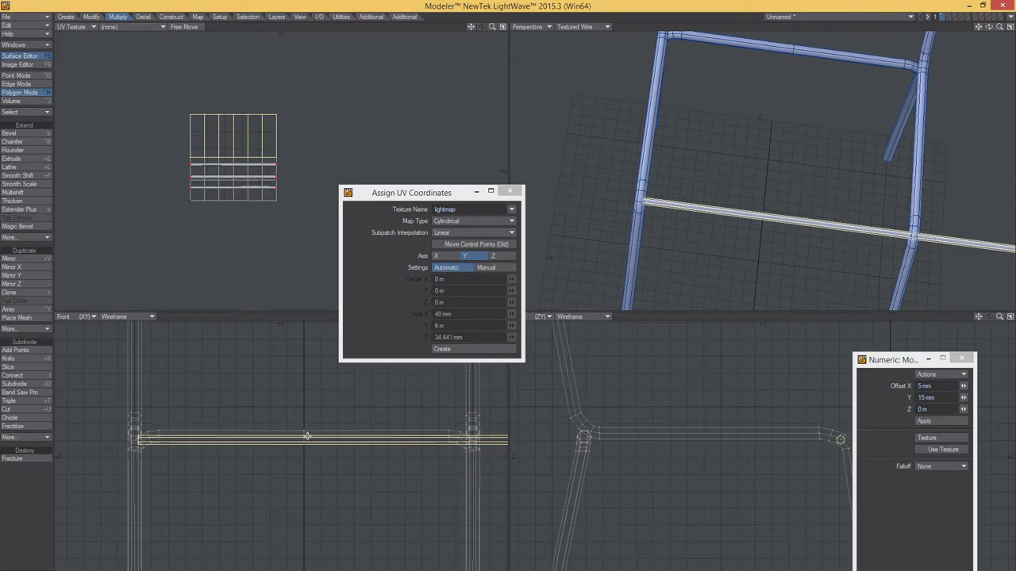
Knife-cut the crossbar in two and move the right half up above the back.
{"action": "key", "text": "shift+k"}
{"action": "left_click_drag", "start_coordinate": [302, 421], "coordinate": [305, 466]}
{"action": "key", "text": "space"}
{"action": "left_click", "coordinate": [275, 439]}
{"action": "key", "text": "t"}
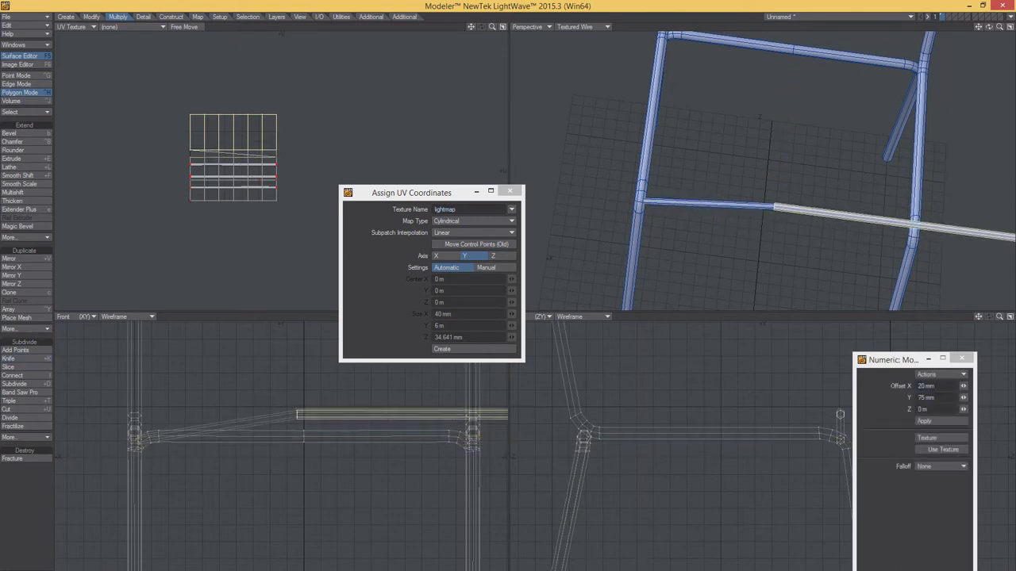
{"action": "left_click_drag", "start_coordinate": [363, 490], "coordinate": [327, 442]}
{"action": "key", "text": "a"}
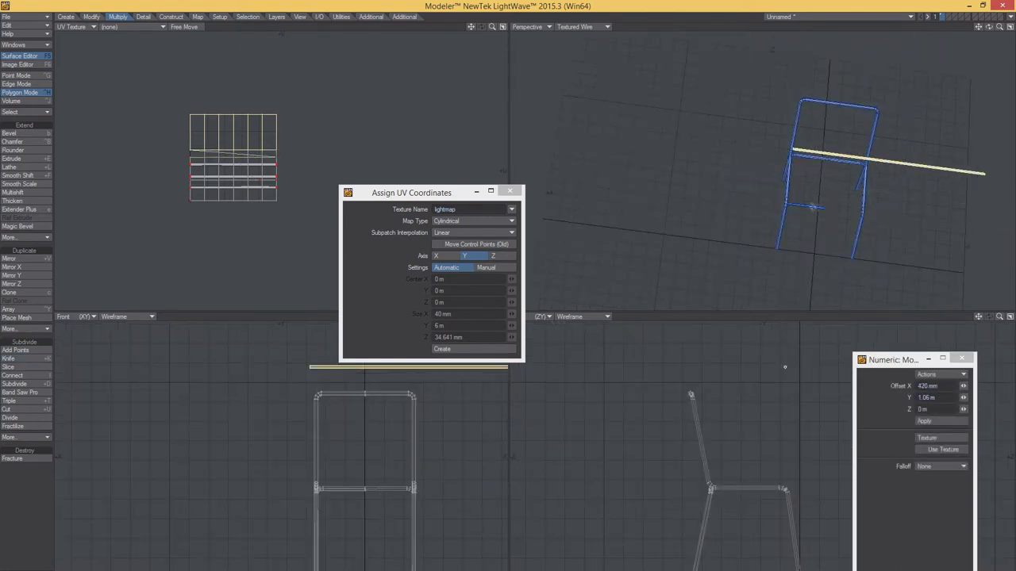
{"action": "key", "text": "space"}
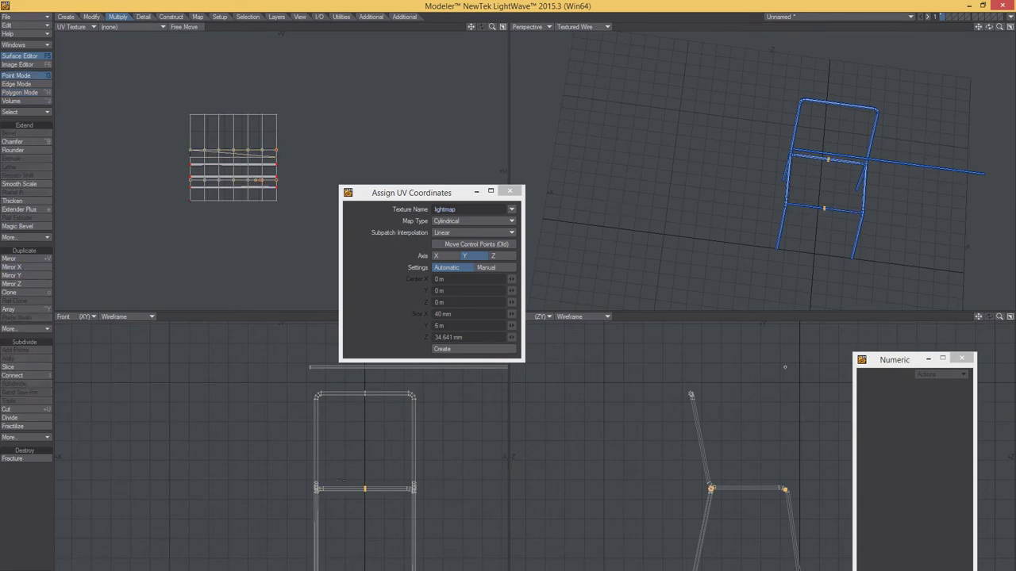
Orbit and zoom around the chair to check the raised crossbar piece.
{"action": "key", "text": "shift+a"}
{"action": "mouse_move", "coordinate": [698, 199]}
{"action": "left_mouse_down", "text": "alt"}
{"action": "mouse_move", "coordinate": [711, 209]}
{"action": "mouse_move", "coordinate": [695, 173]}
{"action": "mouse_move", "coordinate": [859, 223]}
{"action": "mouse_move", "coordinate": [734, 262]}
{"action": "left_mouse_up", "text": "alt"}
{"action": "key", "text": "a"}
{"action": "scroll", "coordinate": [792, 143], "scroll_direction": "up", "scroll_amount": 3}
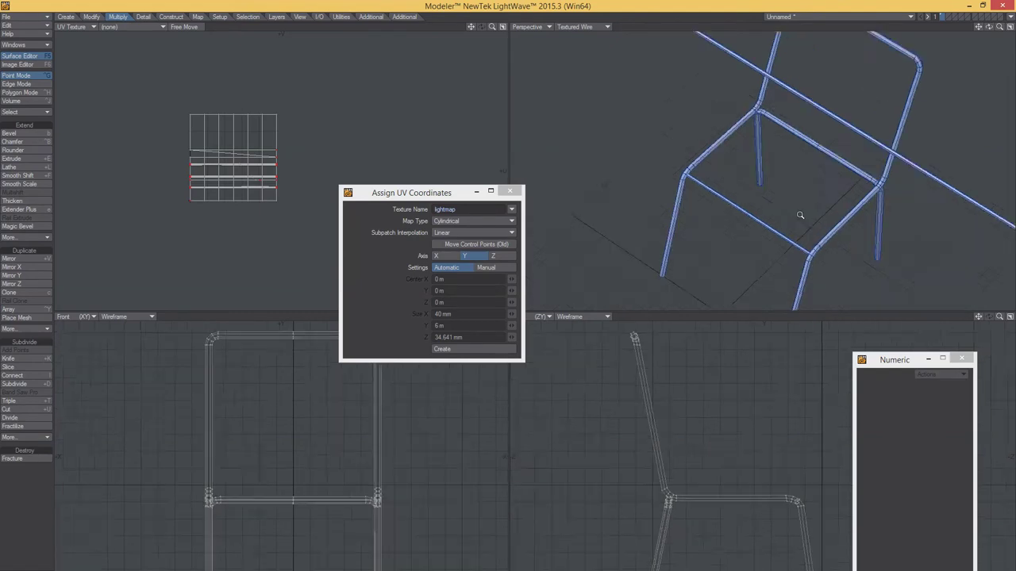
{"action": "scroll", "coordinate": [680, 159], "scroll_direction": "up", "scroll_amount": 3}
{"action": "left_click_drag", "start_coordinate": [680, 159], "coordinate": [794, 209], "text": "alt"}
{"action": "scroll", "coordinate": [659, 195], "scroll_direction": "up", "scroll_amount": 2}
{"action": "scroll", "coordinate": [658, 196], "scroll_direction": "down", "scroll_amount": 3}
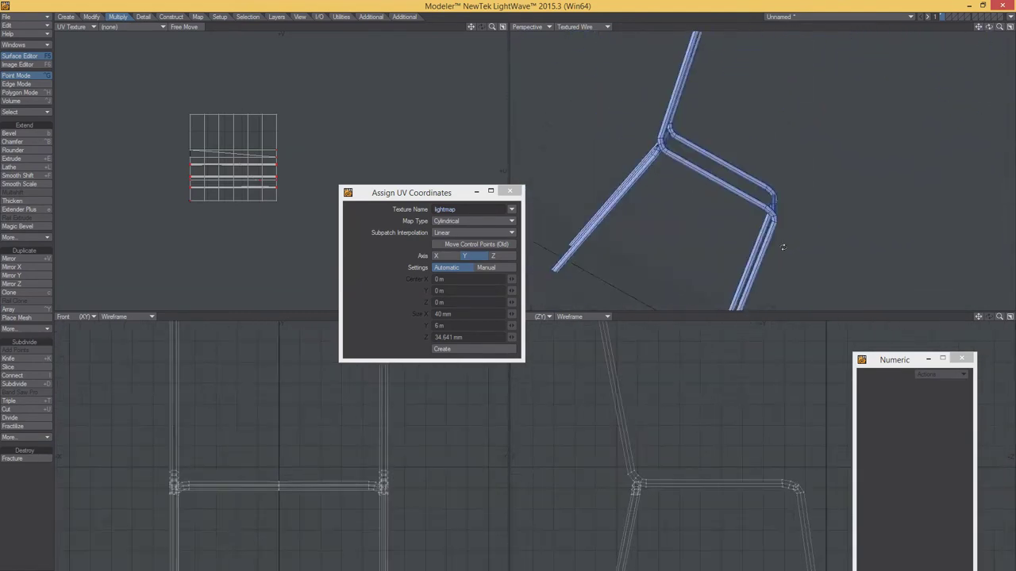
{"action": "scroll", "coordinate": [674, 194], "scroll_direction": "down", "scroll_amount": 2}
{"action": "scroll", "coordinate": [701, 197], "scroll_direction": "down", "scroll_amount": 2}
{"action": "scroll", "coordinate": [670, 175], "scroll_direction": "up", "scroll_amount": 1}
{"action": "mouse_move", "coordinate": [671, 176]}
{"action": "left_mouse_down", "text": "alt"}
{"action": "mouse_move", "coordinate": [796, 187]}
{"action": "mouse_move", "coordinate": [762, 170]}
{"action": "mouse_move", "coordinate": [731, 276]}
{"action": "left_mouse_up", "text": "alt"}
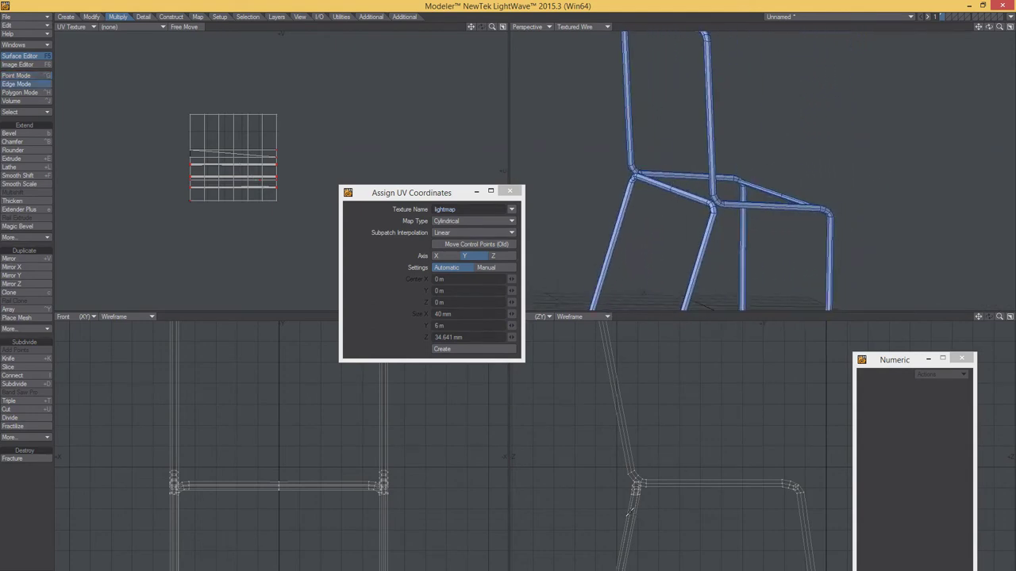
{"action": "key", "text": "ctrl+j"}
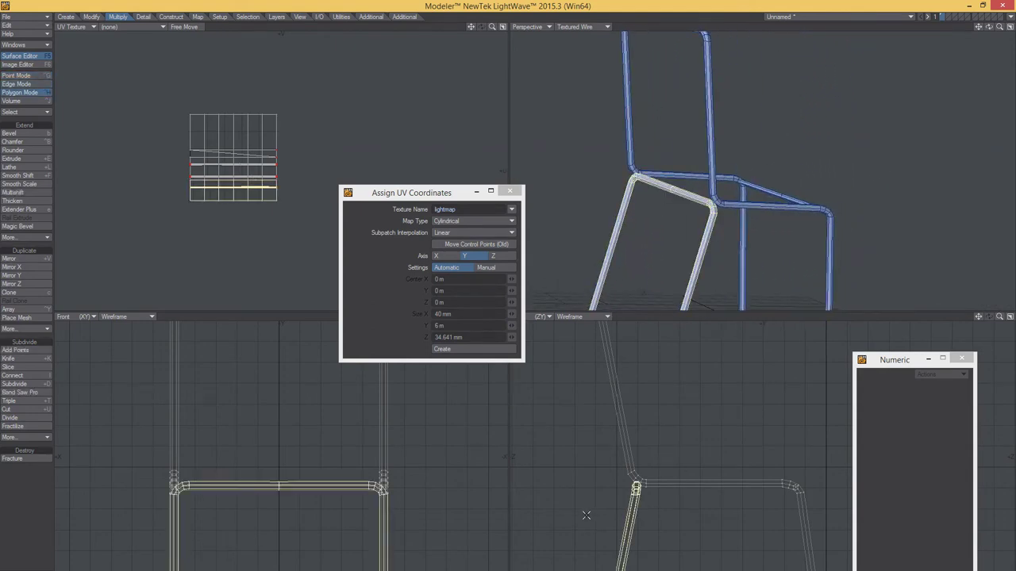
{"action": "key", "text": "t"}
{"action": "scroll", "coordinate": [617, 495], "scroll_direction": "up", "scroll_amount": 3}
{"action": "scroll", "coordinate": [594, 494], "scroll_direction": "up", "scroll_amount": 2}
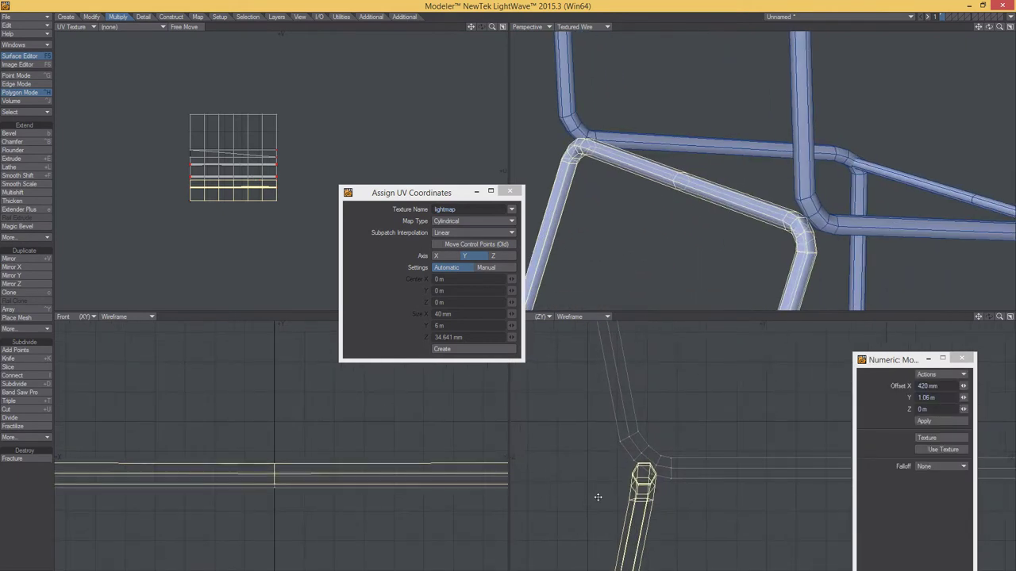
{"action": "scroll", "coordinate": [779, 237], "scroll_direction": "up", "scroll_amount": 2}
{"action": "left_click_drag", "start_coordinate": [778, 237], "coordinate": [825, 255], "text": "alt"}
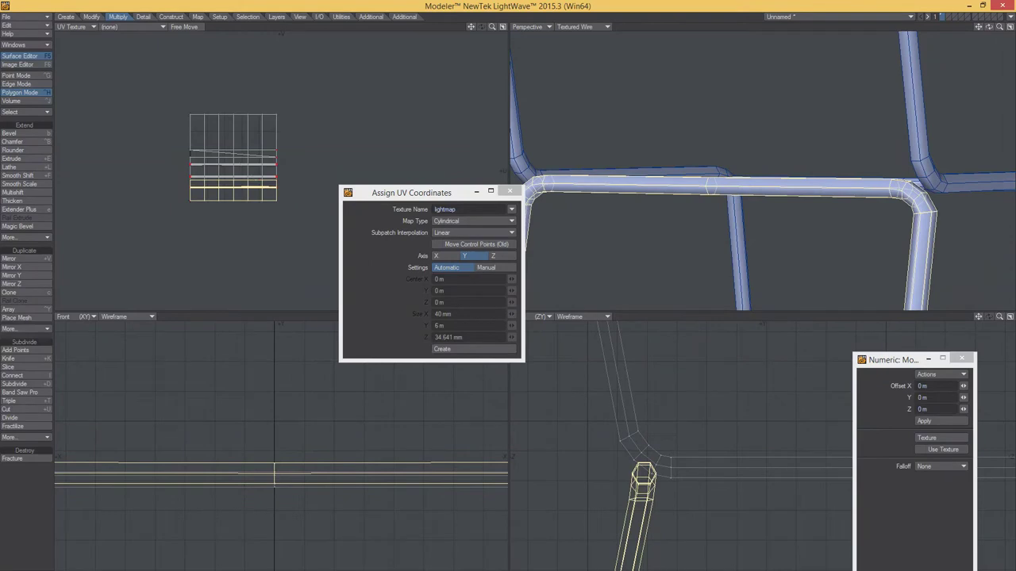
{"action": "type", "text": "5"}
{"action": "key", "text": "Return"}
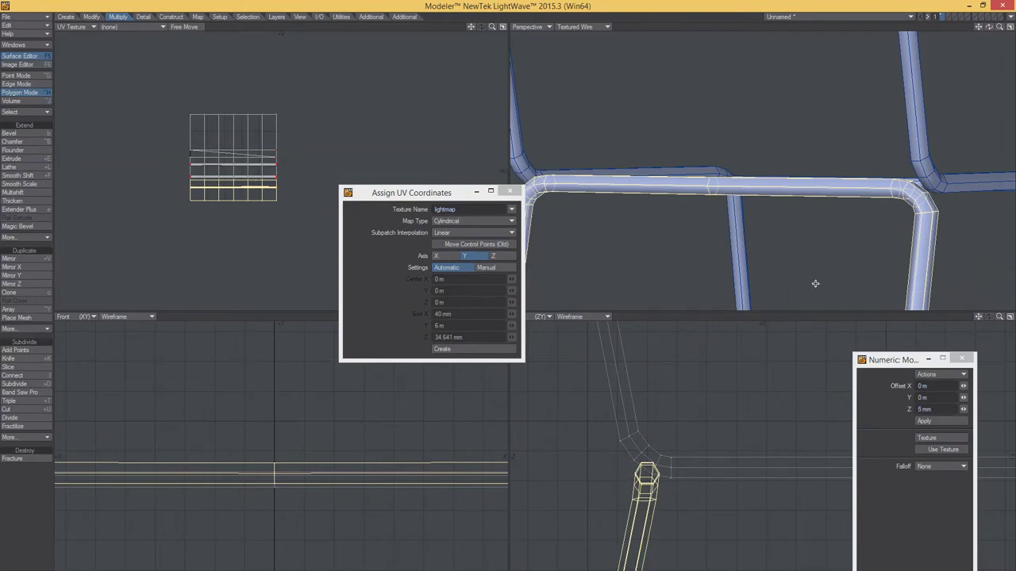
{"action": "key", "text": "slash"}
{"action": "key", "text": "a"}
{"action": "left_click_drag", "start_coordinate": [791, 209], "coordinate": [761, 199], "text": "alt"}
{"action": "scroll", "coordinate": [757, 203], "scroll_direction": "up", "scroll_amount": 5}
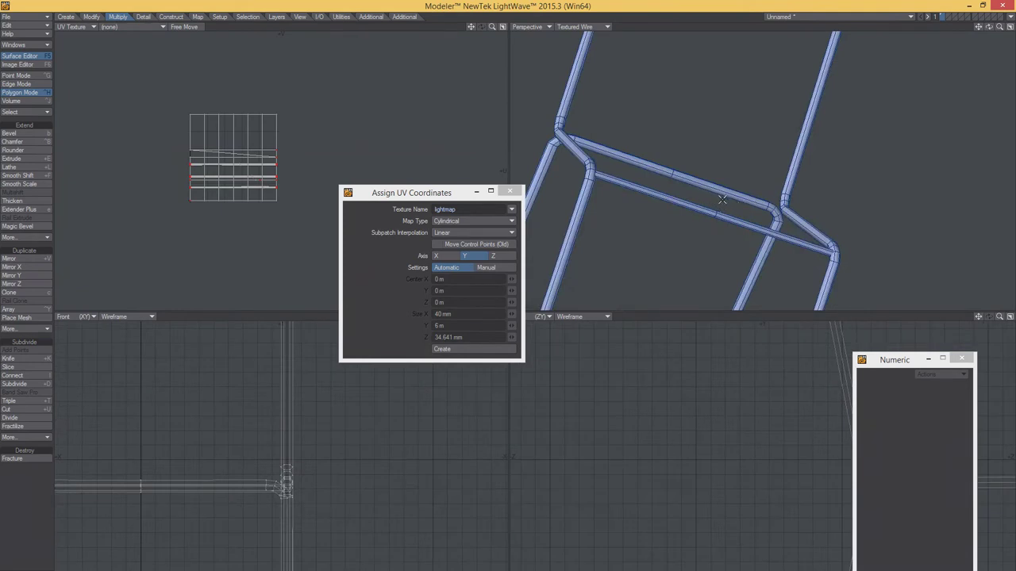
{"action": "scroll", "coordinate": [747, 204], "scroll_direction": "down", "scroll_amount": 3}
{"action": "scroll", "coordinate": [709, 199], "scroll_direction": "down", "scroll_amount": 3}
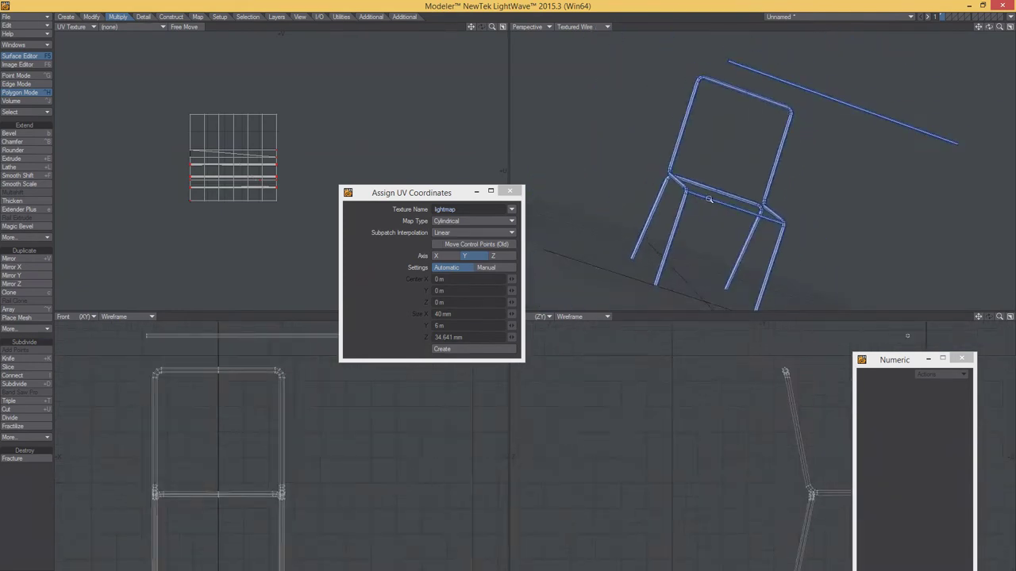
{"action": "mouse_move", "coordinate": [749, 154]}
{"action": "left_mouse_down", "text": "alt"}
{"action": "mouse_move", "coordinate": [743, 195]}
{"action": "mouse_move", "coordinate": [782, 222]}
{"action": "left_mouse_up", "text": "alt"}
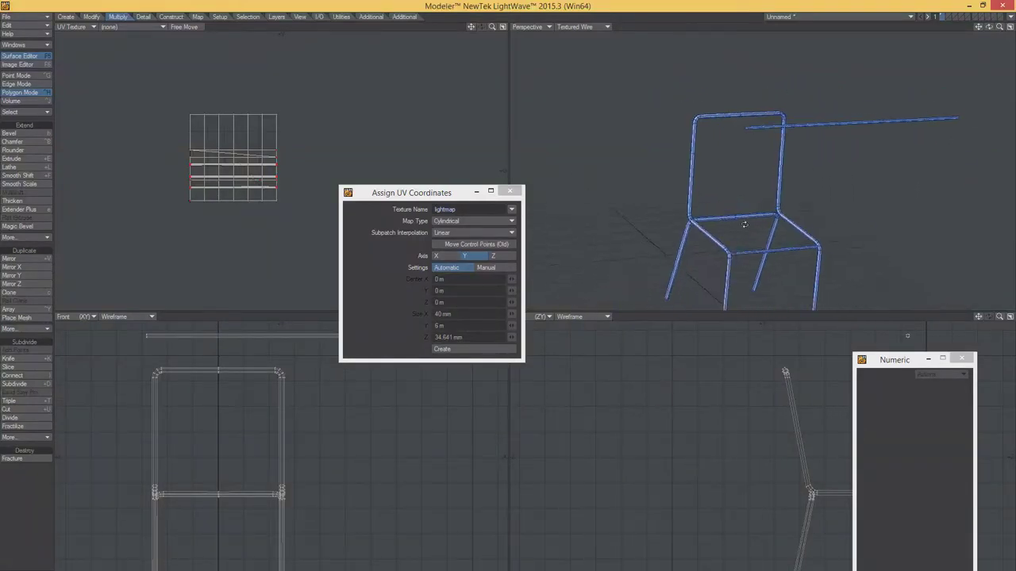
{"action": "scroll", "coordinate": [762, 219], "scroll_direction": "up", "scroll_amount": 2}
{"action": "scroll", "coordinate": [724, 217], "scroll_direction": "down", "scroll_amount": 4}
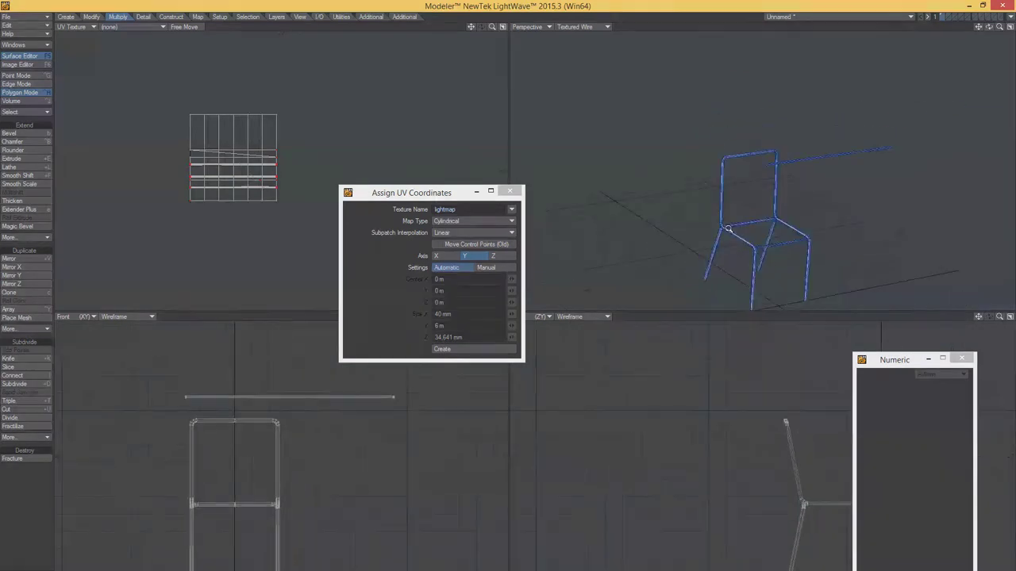
{"action": "left_click_drag", "start_coordinate": [724, 217], "coordinate": [686, 172], "text": "alt+shift"}
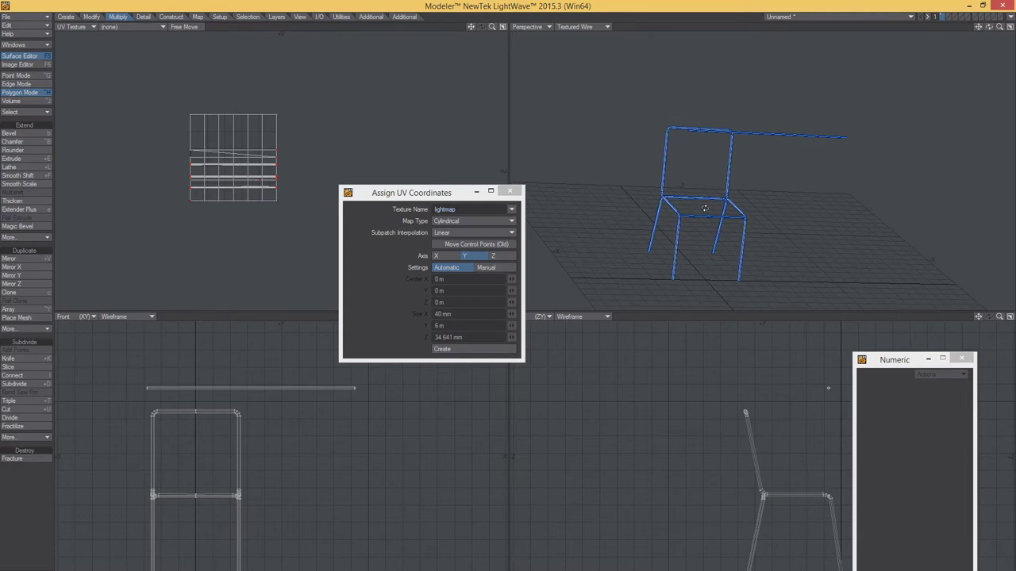
{"action": "scroll", "coordinate": [694, 217], "scroll_direction": "up", "scroll_amount": 2}
{"action": "scroll", "coordinate": [715, 202], "scroll_direction": "up", "scroll_amount": 2}
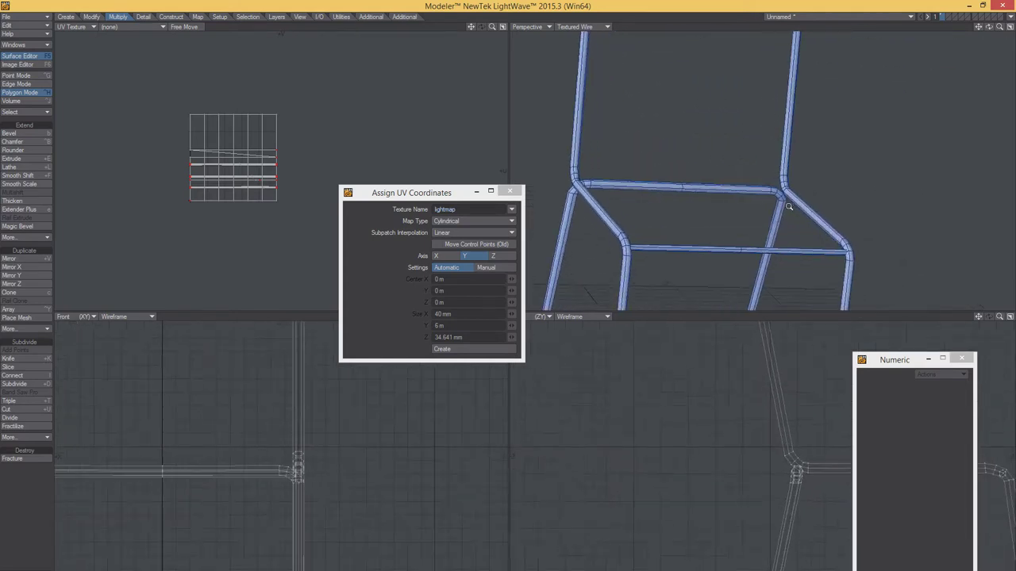
{"action": "scroll", "coordinate": [734, 189], "scroll_direction": "up", "scroll_amount": 2}
{"action": "mouse_move", "coordinate": [743, 181]}
{"action": "left_mouse_down", "text": "alt"}
{"action": "mouse_move", "coordinate": [698, 174]}
{"action": "mouse_move", "coordinate": [659, 213]}
{"action": "mouse_move", "coordinate": [714, 210]}
{"action": "mouse_move", "coordinate": [690, 217]}
{"action": "left_mouse_up", "text": "alt"}
{"action": "scroll", "coordinate": [775, 209], "scroll_direction": "up", "scroll_amount": 3}
{"action": "scroll", "coordinate": [825, 208], "scroll_direction": "up", "scroll_amount": 2}
{"action": "scroll", "coordinate": [707, 217], "scroll_direction": "down", "scroll_amount": 5}
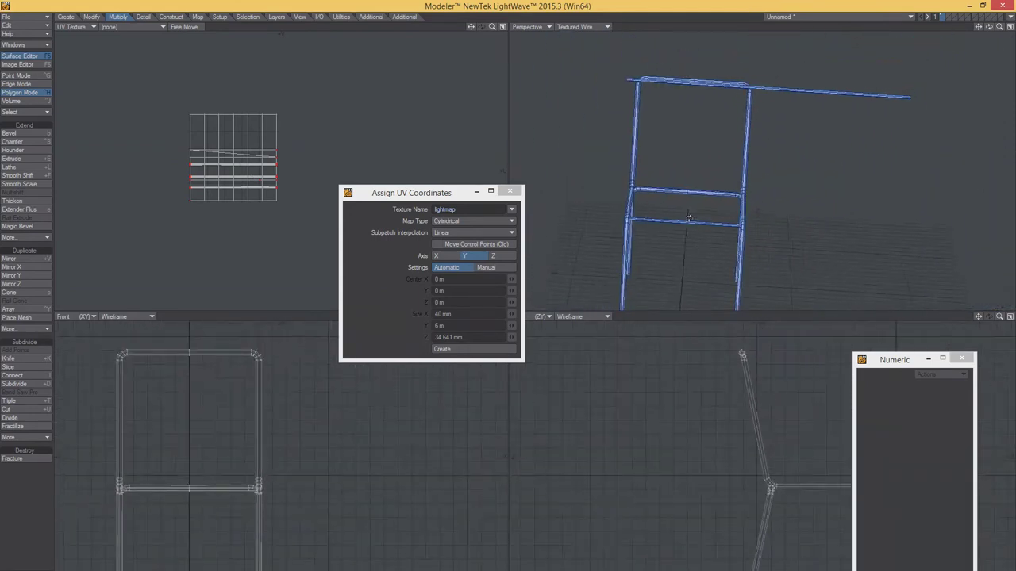
{"action": "left_click_drag", "start_coordinate": [828, 465], "coordinate": [745, 447], "text": "alt+shift"}
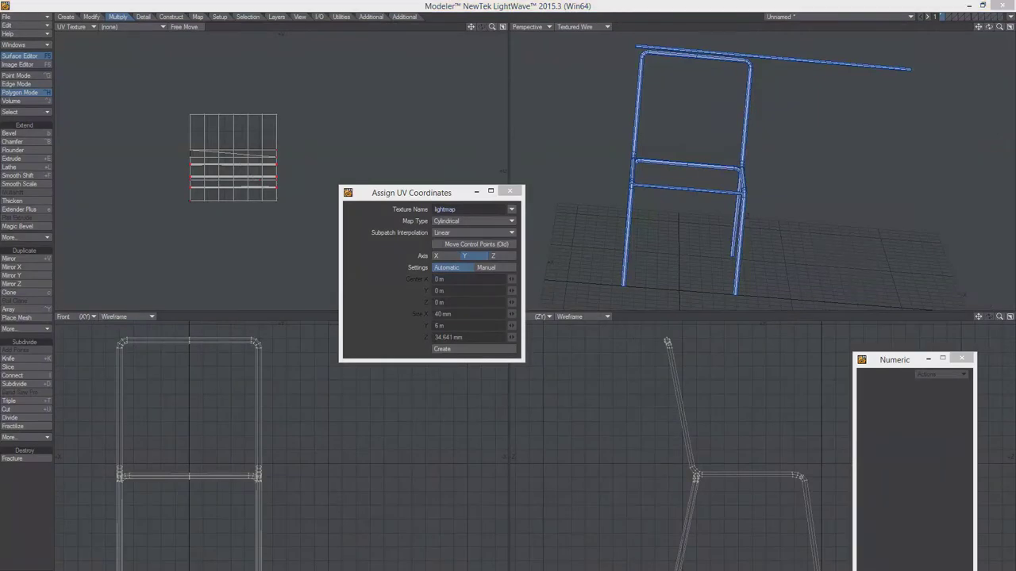
{"action": "key", "text": "w"}
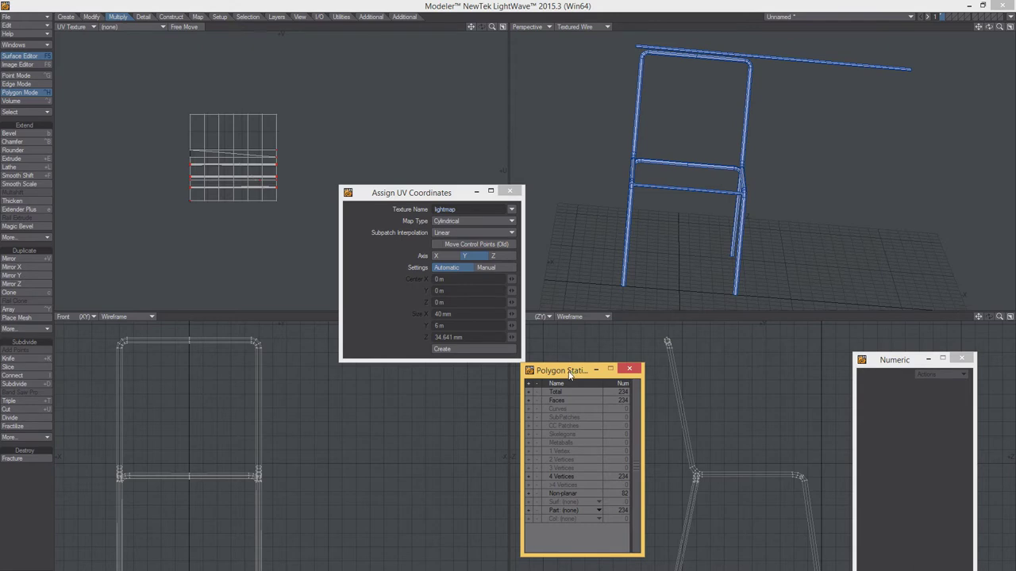
{"action": "left_click_drag", "start_coordinate": [566, 375], "coordinate": [618, 383]}
{"action": "left_click", "coordinate": [680, 377]}
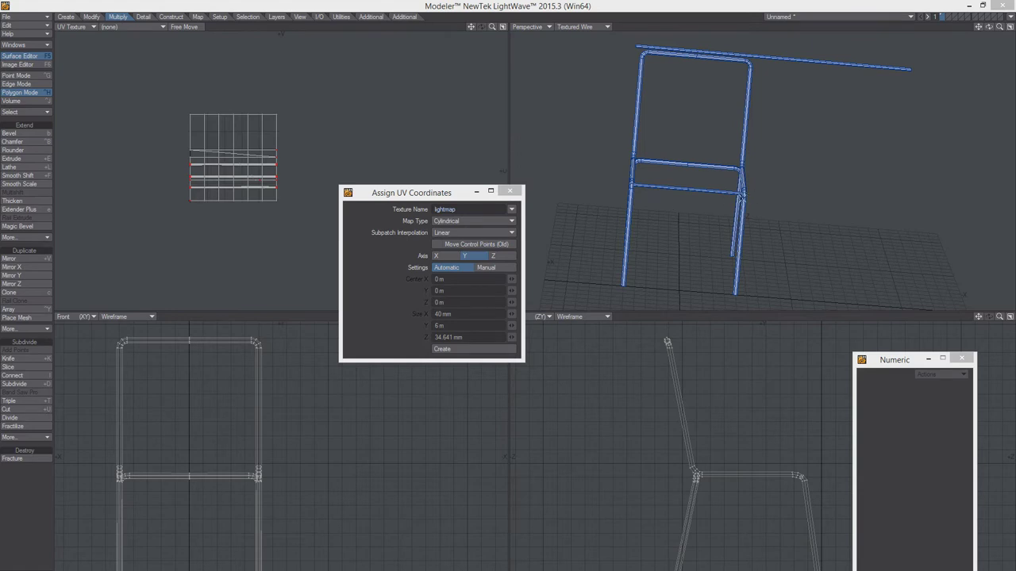
{"action": "mouse_move", "coordinate": [777, 159]}
{"action": "left_mouse_down", "text": "alt"}
{"action": "mouse_move", "coordinate": [692, 168]}
{"action": "mouse_move", "coordinate": [698, 218]}
{"action": "mouse_move", "coordinate": [895, 243]}
{"action": "left_mouse_up", "text": "alt"}
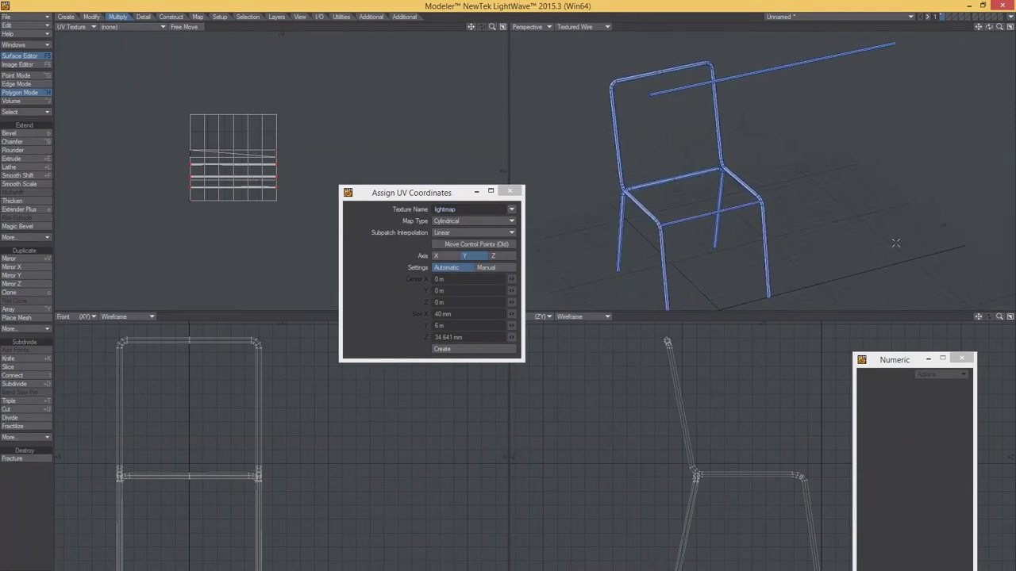
{"action": "key", "text": "alt+Tab"}
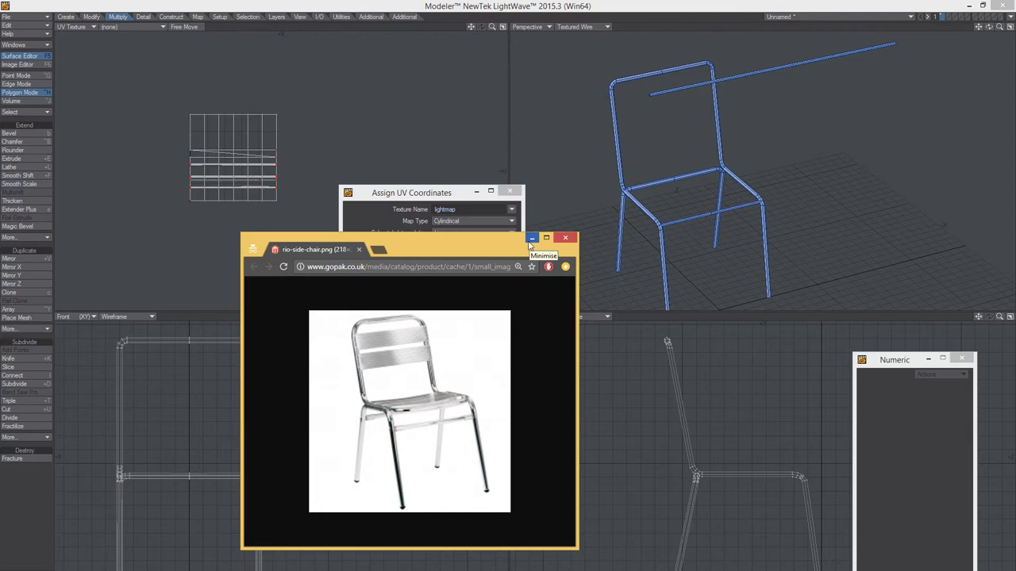
{"action": "left_click", "coordinate": [531, 238]}
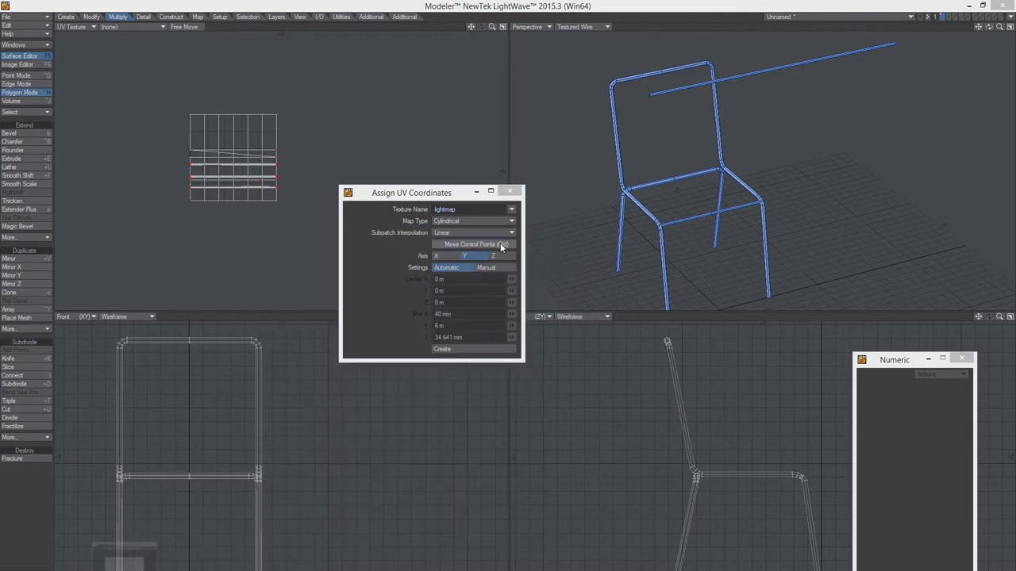
Select the loose rod above the chair and merge its duplicate points.
{"action": "key", "text": "a"}
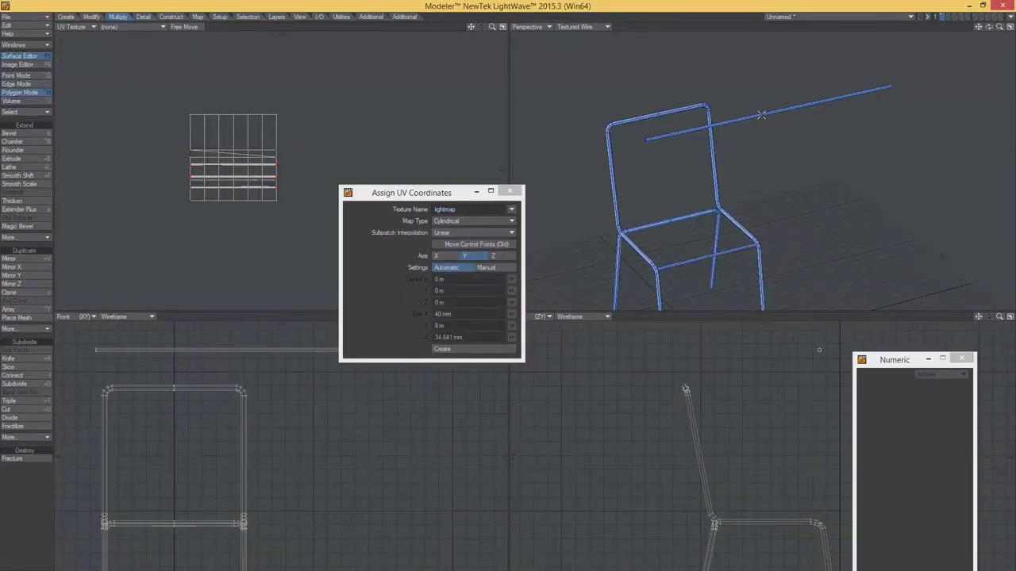
{"action": "left_click", "coordinate": [761, 115]}
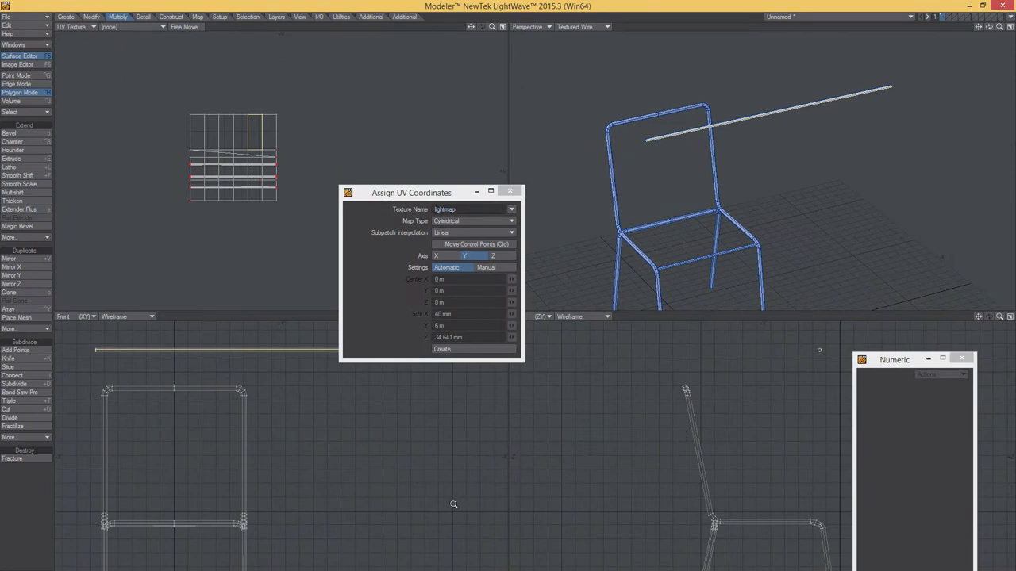
{"action": "key", "text": "a"}
{"action": "key", "text": "t"}
{"action": "mouse_move", "coordinate": [693, 367]}
{"action": "left_mouse_down"}
{"action": "mouse_move", "coordinate": [693, 487]}
{"action": "mouse_move", "coordinate": [709, 392]}
{"action": "left_mouse_up"}
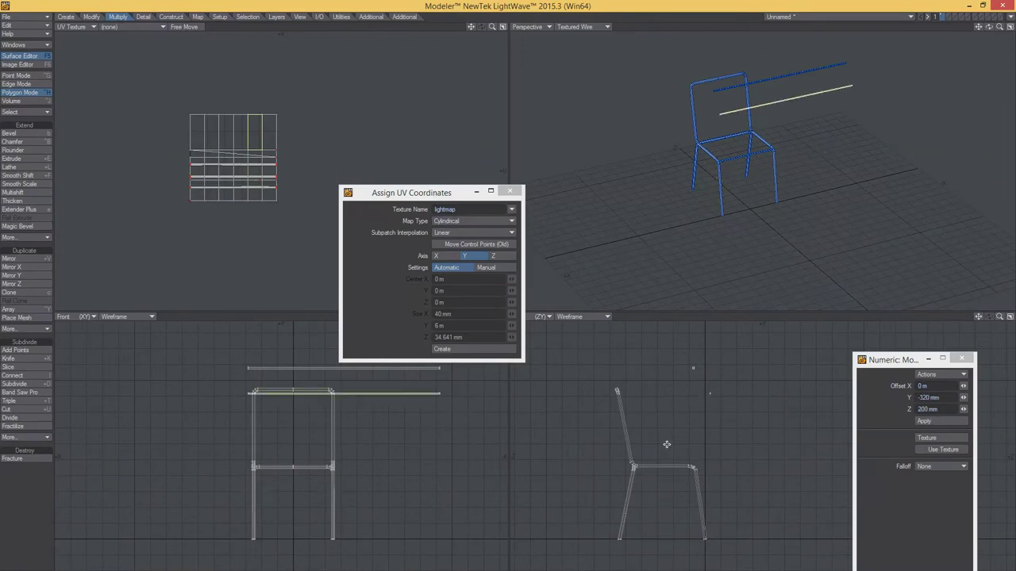
{"action": "key", "text": "u"}
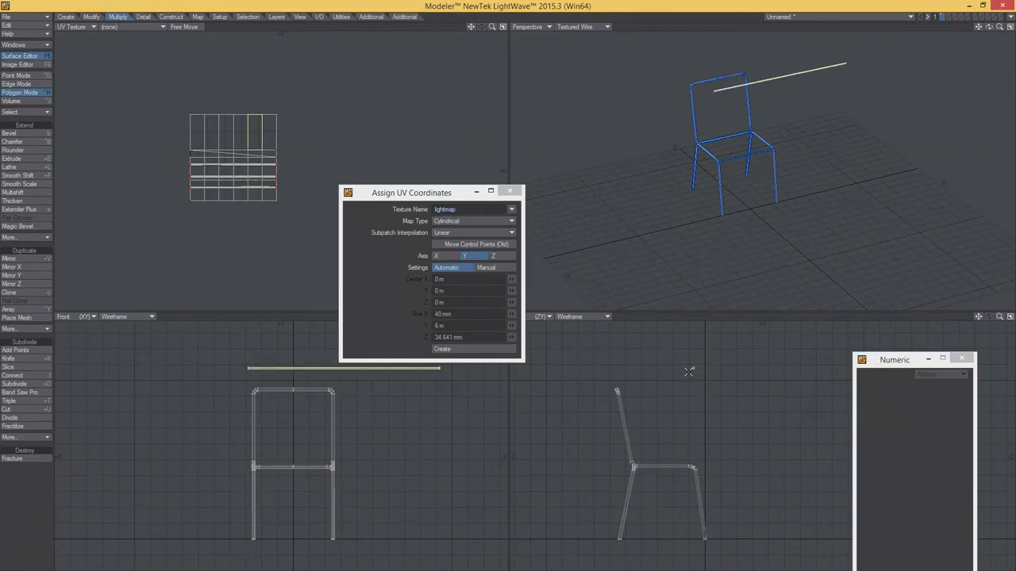
{"action": "scroll", "coordinate": [694, 381], "scroll_direction": "up", "scroll_amount": 5}
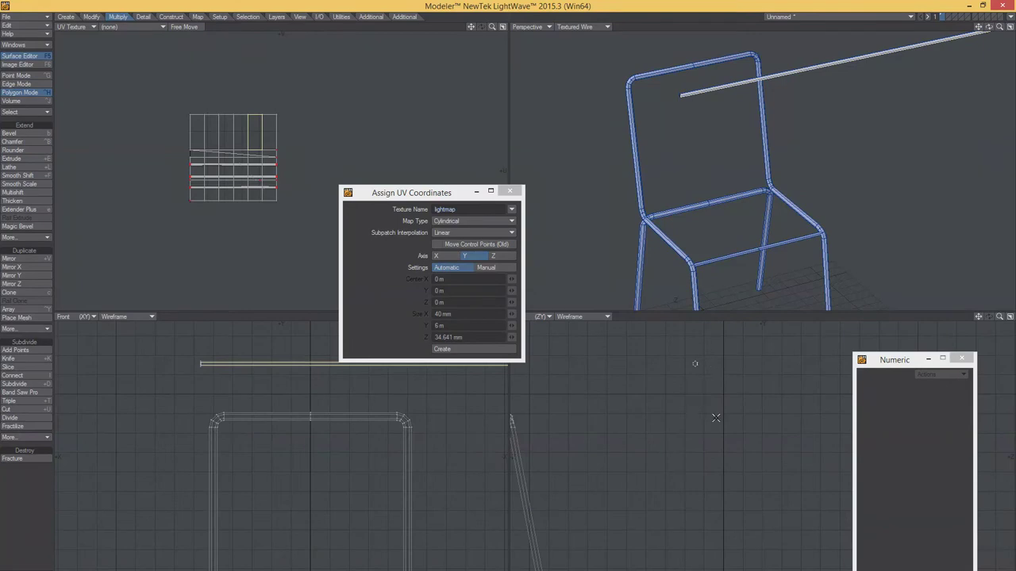
{"action": "left_click", "coordinate": [695, 364]}
{"action": "key", "text": "m"}
{"action": "key", "text": "Return"}
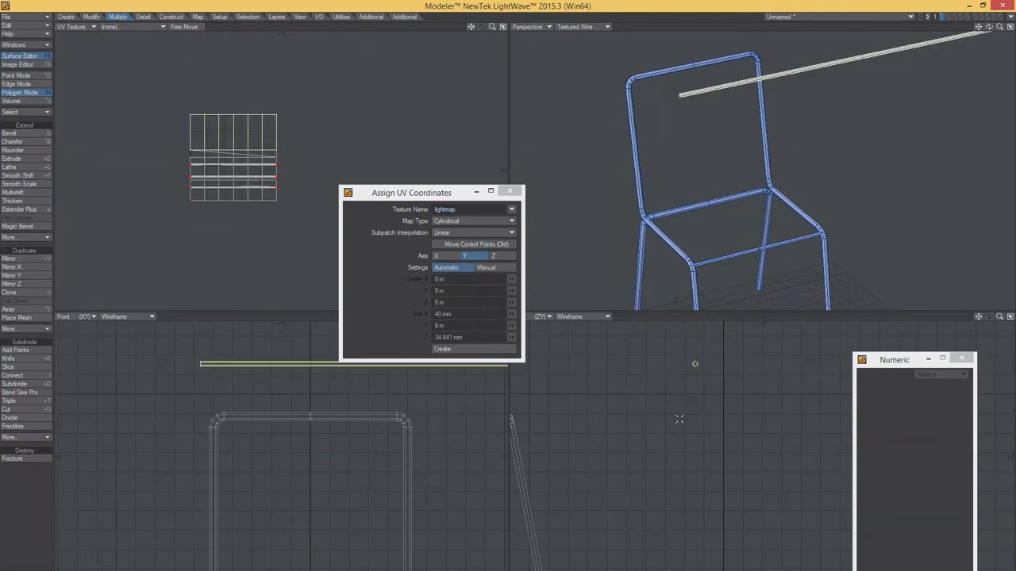
{"action": "scroll", "coordinate": [730, 437], "scroll_direction": "down", "scroll_amount": 2}
{"action": "scroll", "coordinate": [671, 376], "scroll_direction": "down", "scroll_amount": 2}
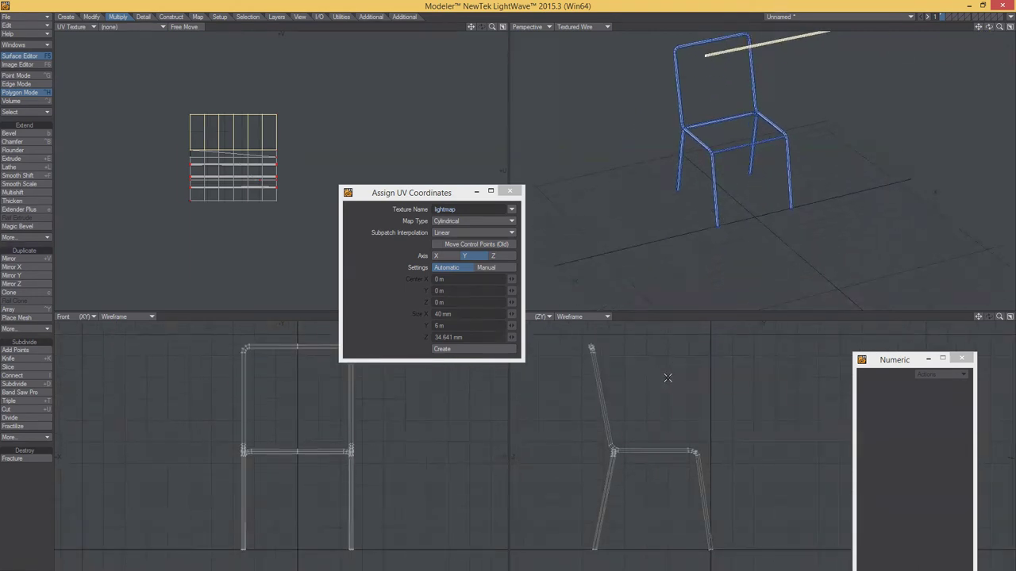
Move the rod down below the seat across the chair legs.
{"action": "key", "text": "t"}
{"action": "left_click_drag", "start_coordinate": [668, 378], "coordinate": [667, 506]}
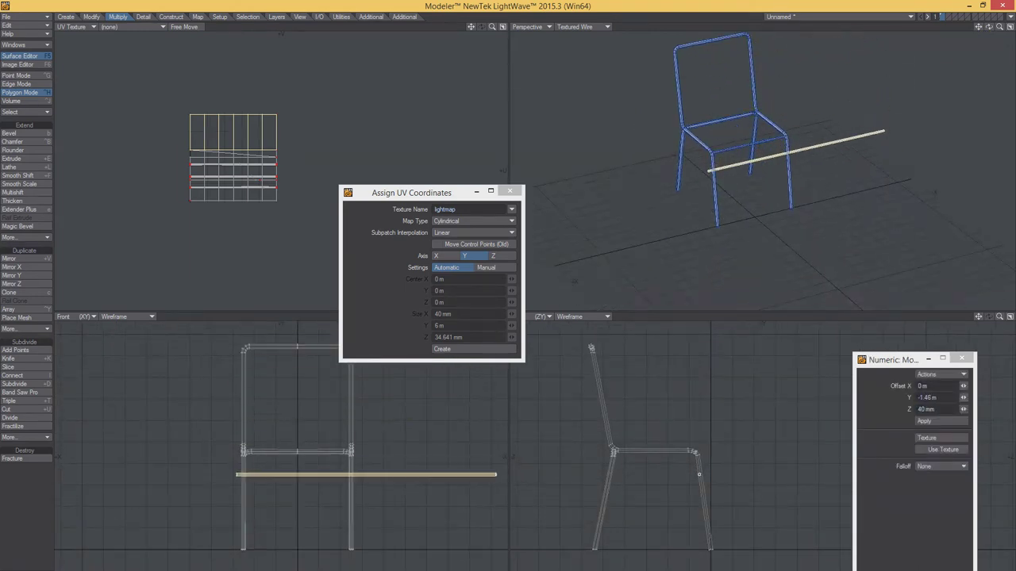
{"action": "scroll", "coordinate": [675, 390], "scroll_direction": "up", "scroll_amount": 5}
{"action": "left_click_drag", "start_coordinate": [699, 404], "coordinate": [690, 404]}
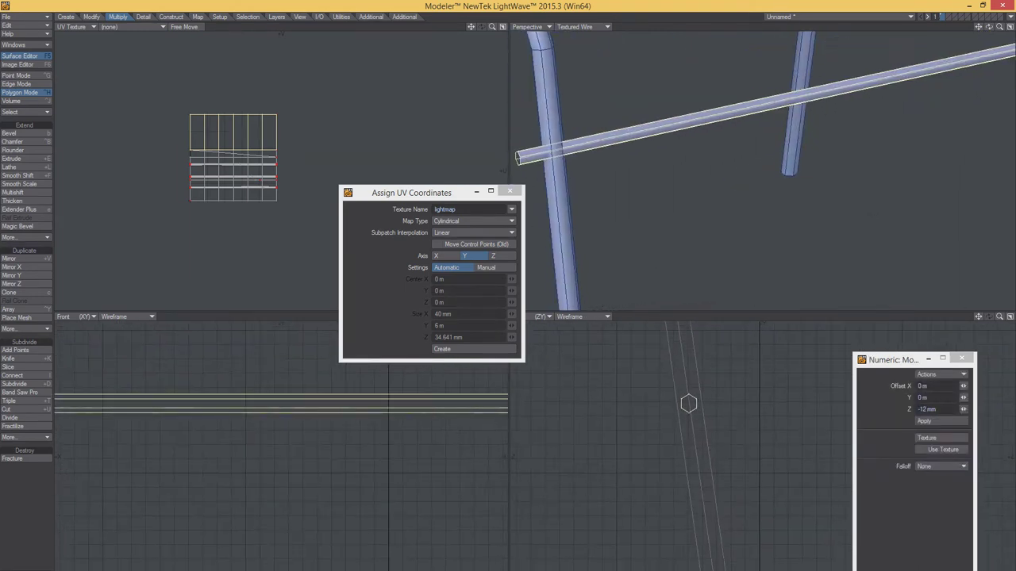
{"action": "scroll", "coordinate": [689, 406], "scroll_direction": "up", "scroll_amount": 2}
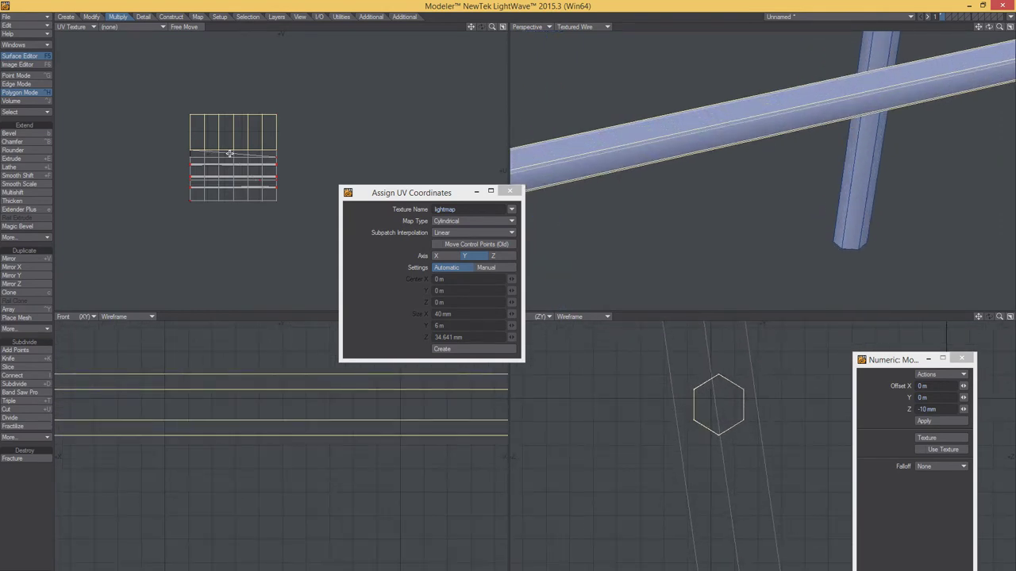
{"action": "key", "text": "space"}
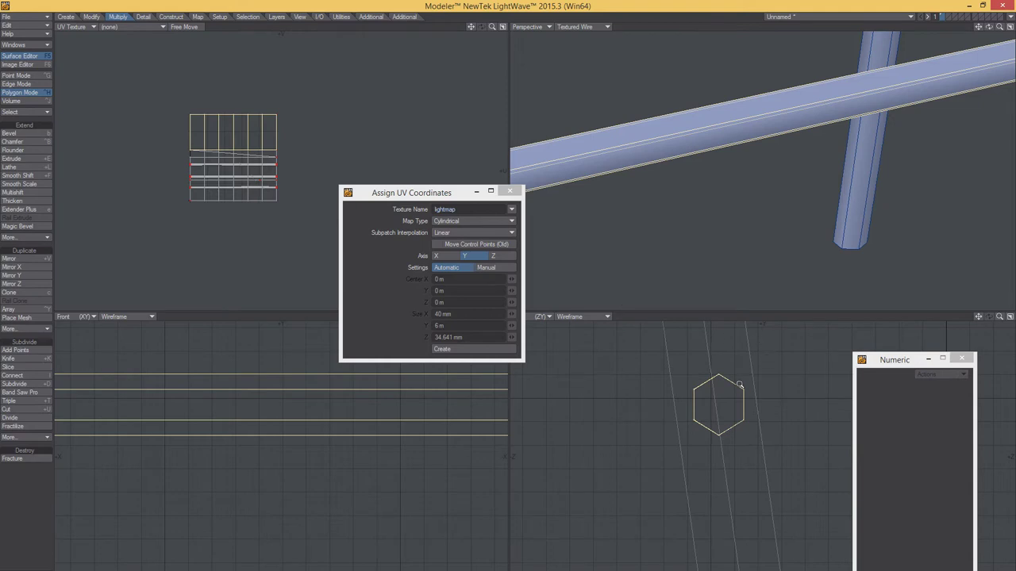
{"action": "scroll", "coordinate": [739, 385], "scroll_direction": "down", "scroll_amount": 2}
{"action": "key", "text": "slash"}
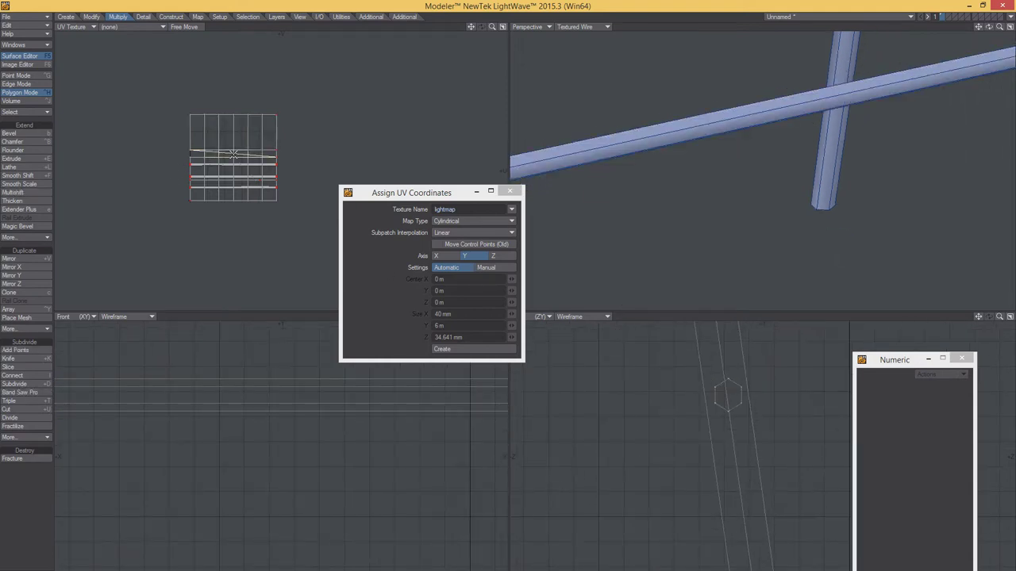
{"action": "key", "text": "a"}
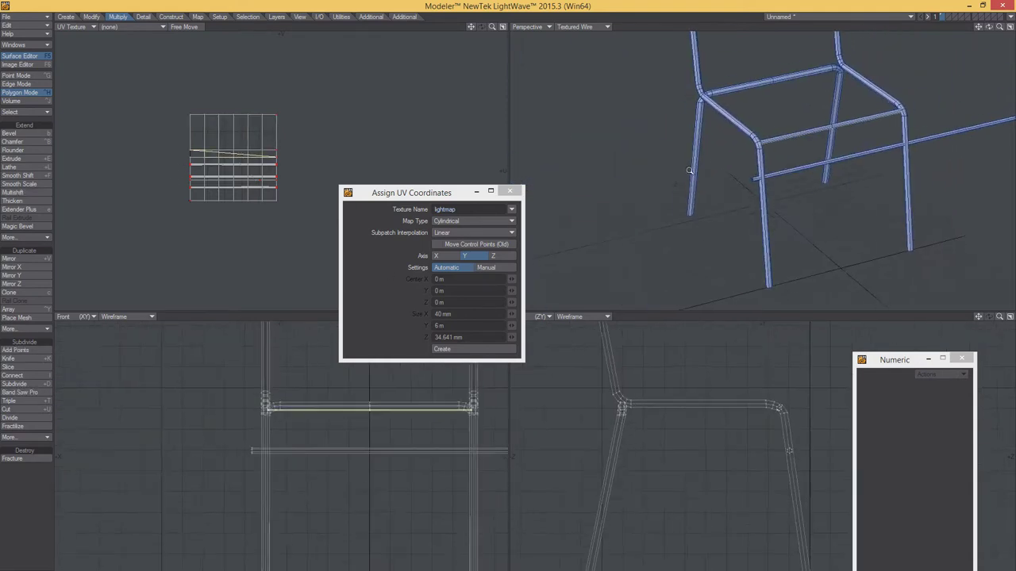
Select the crossbar's polygons and start the Knife tool to cut it to length.
{"action": "mouse_move", "coordinate": [715, 159]}
{"action": "left_mouse_down", "text": "alt"}
{"action": "mouse_move", "coordinate": [768, 57]}
{"action": "mouse_move", "coordinate": [747, 127]}
{"action": "left_mouse_up", "text": "alt"}
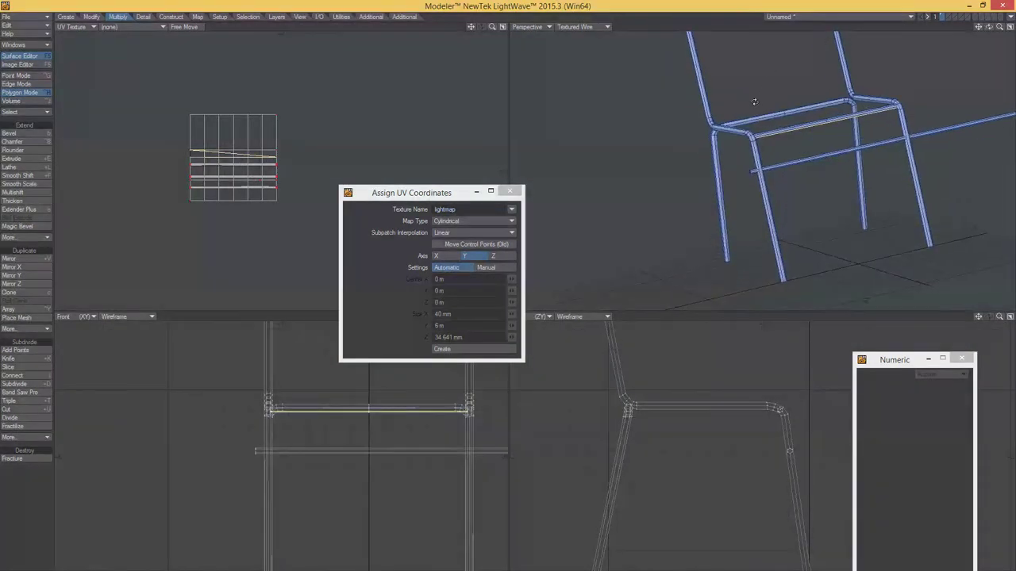
{"action": "left_click_drag", "start_coordinate": [223, 160], "coordinate": [226, 160]}
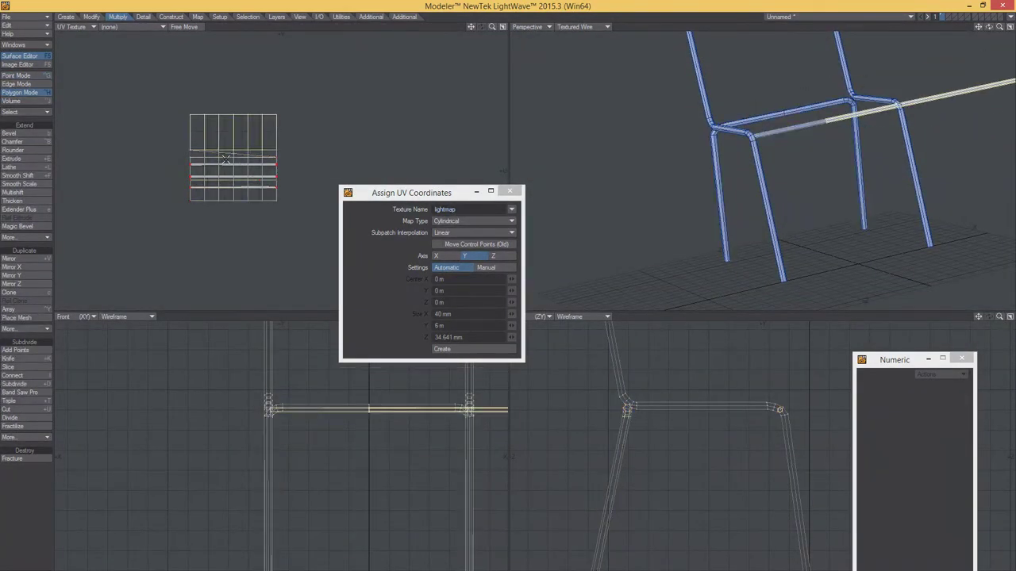
{"action": "key", "text": "shift+k"}
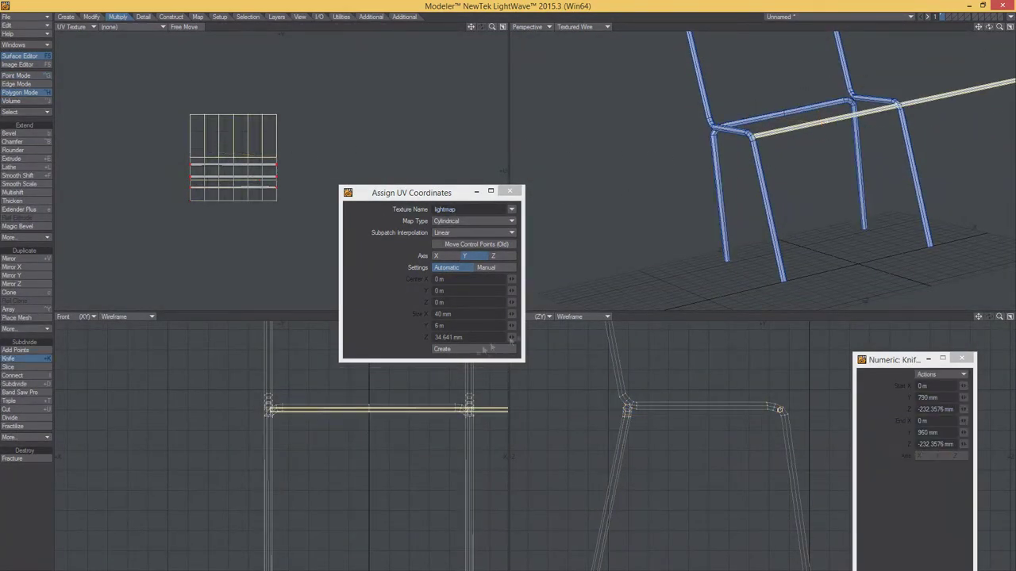
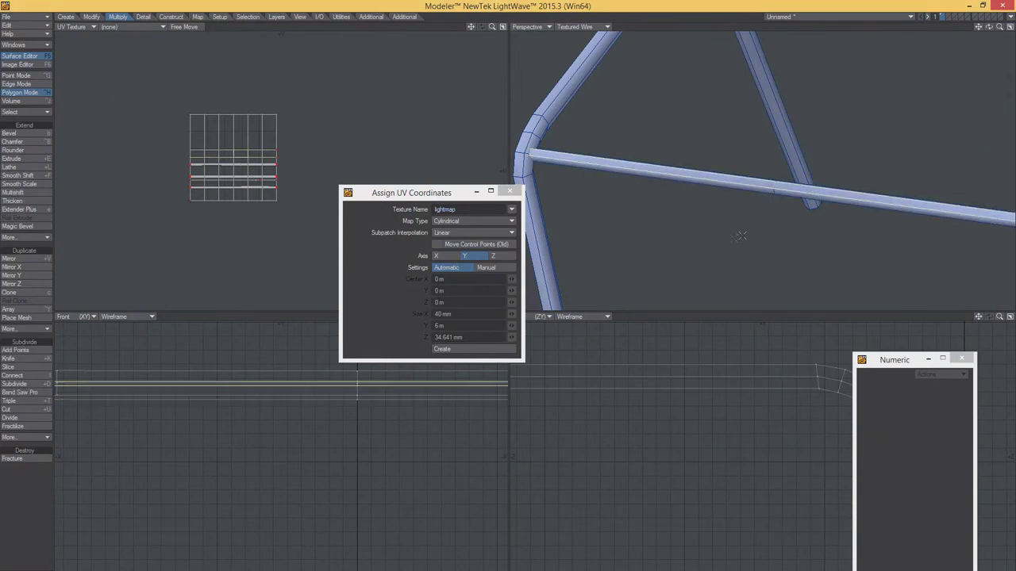
Select and clear the horizontal and front pipe polygons while orbiting around the frame.
{"action": "left_click", "coordinate": [782, 187]}
{"action": "left_click", "coordinate": [775, 187]}
{"action": "left_click", "coordinate": [767, 186]}
{"action": "left_click_drag", "start_coordinate": [766, 185], "coordinate": [777, 118], "text": "alt"}
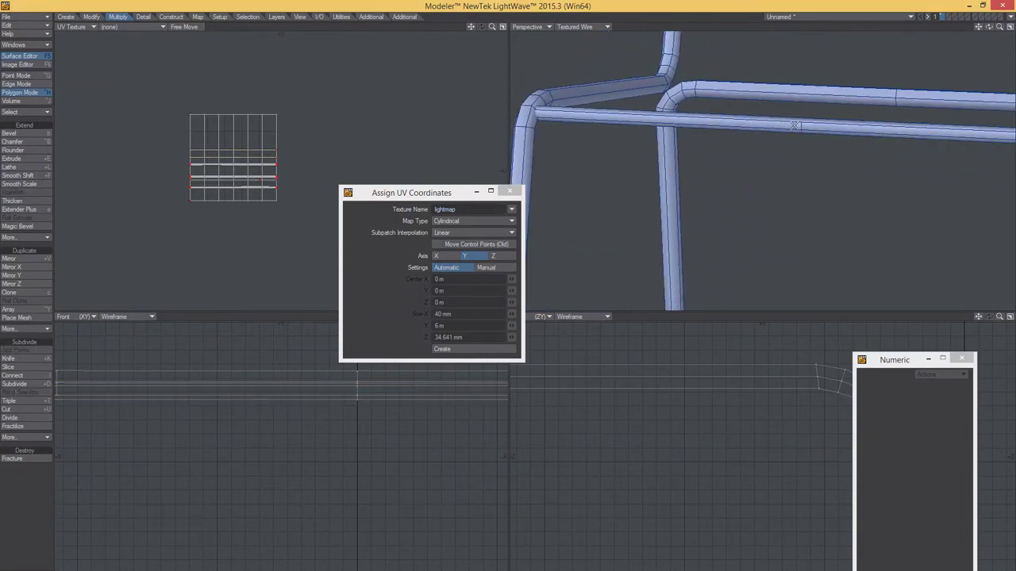
{"action": "left_click", "coordinate": [794, 126]}
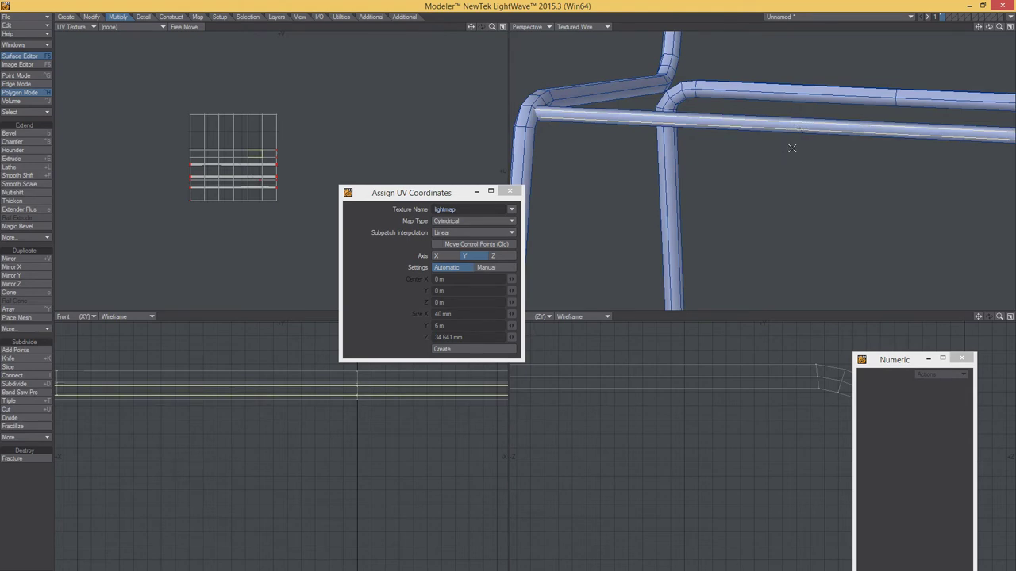
{"action": "left_click", "coordinate": [791, 147]}
{"action": "mouse_move", "coordinate": [782, 137]}
{"action": "left_mouse_down", "text": "alt"}
{"action": "mouse_move", "coordinate": [753, 153]}
{"action": "mouse_move", "coordinate": [803, 156]}
{"action": "mouse_move", "coordinate": [742, 145]}
{"action": "mouse_move", "coordinate": [757, 113]}
{"action": "left_mouse_up", "text": "alt"}
{"action": "left_click", "coordinate": [796, 154]}
Toggle the pipe's top band and an edge band along it, then fit the views and clear the selection.
{"action": "left_click", "coordinate": [770, 96]}
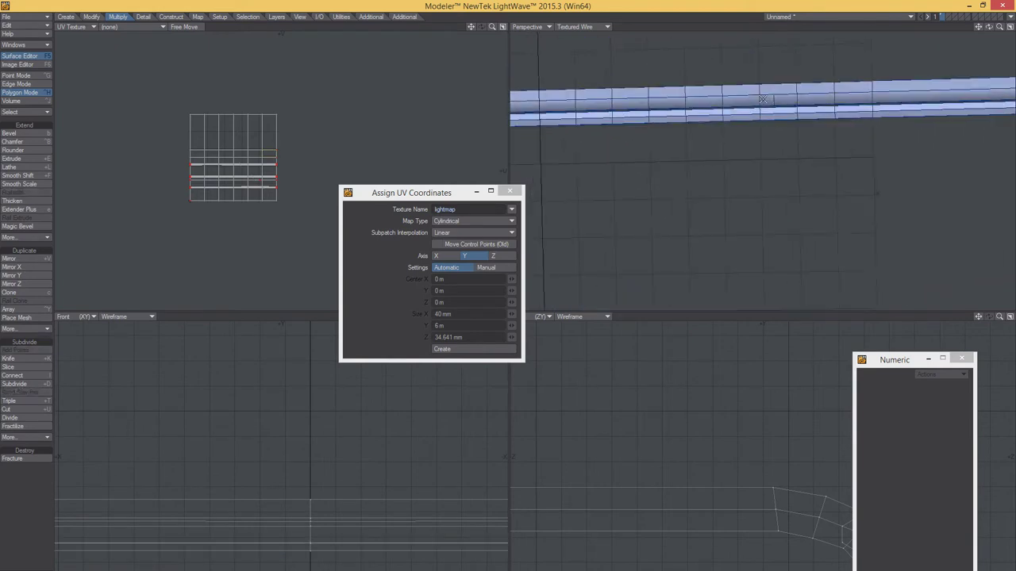
{"action": "left_click", "coordinate": [789, 97]}
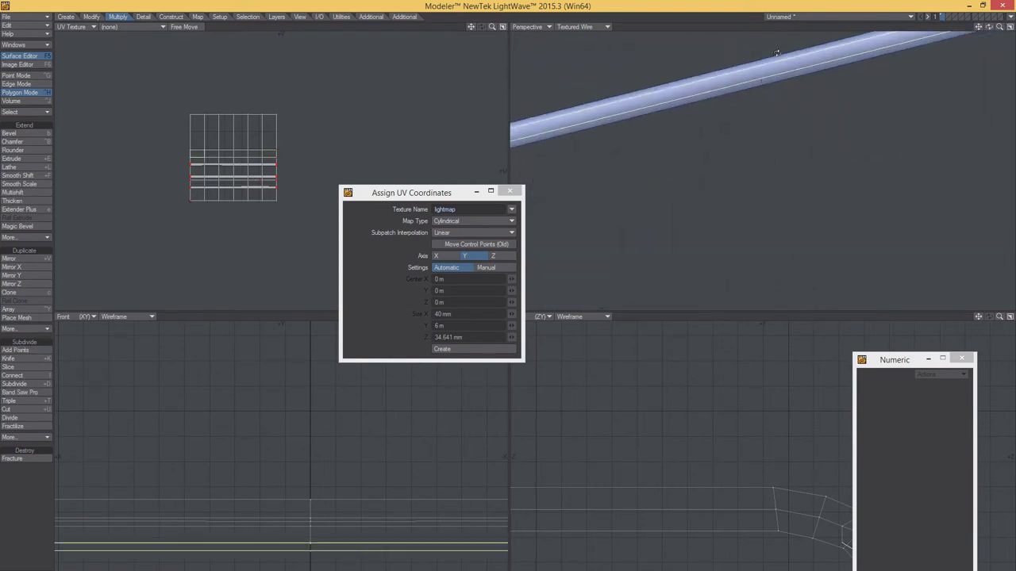
{"action": "left_click_drag", "start_coordinate": [797, 110], "coordinate": [803, 94], "text": "alt"}
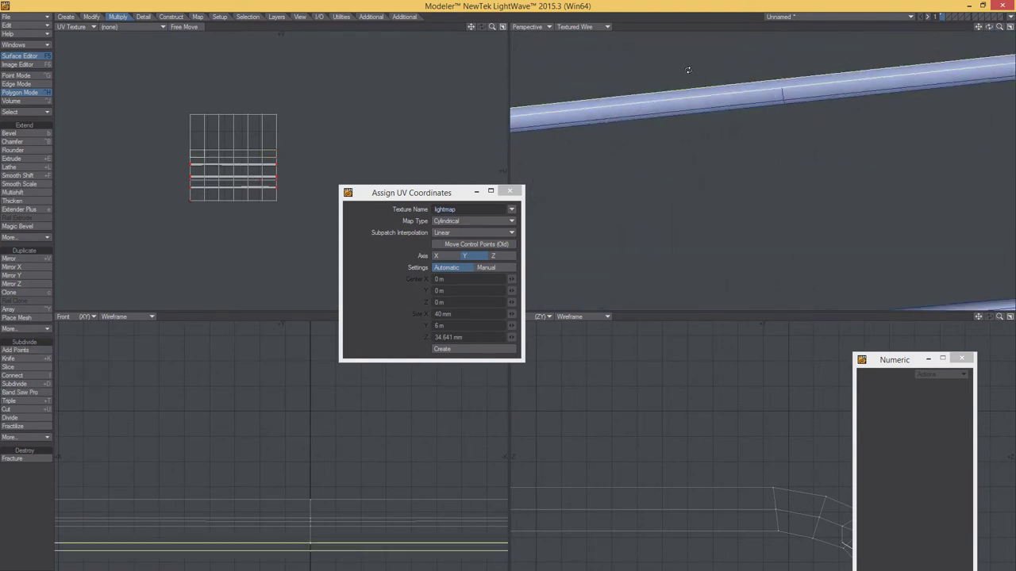
{"action": "left_click", "coordinate": [778, 101]}
{"action": "left_click_drag", "start_coordinate": [783, 133], "coordinate": [811, 179], "text": "alt"}
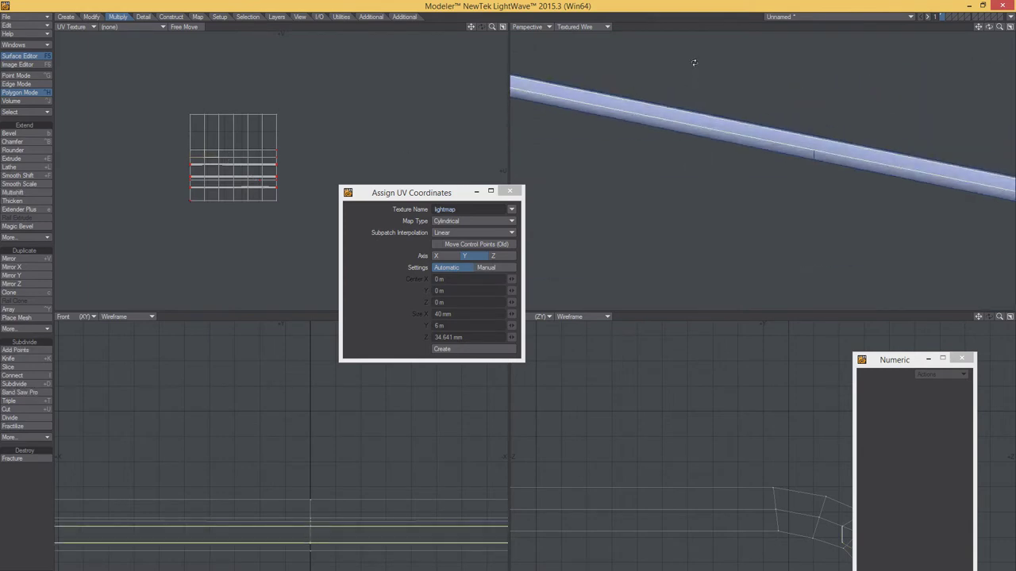
{"action": "left_click", "coordinate": [814, 180]}
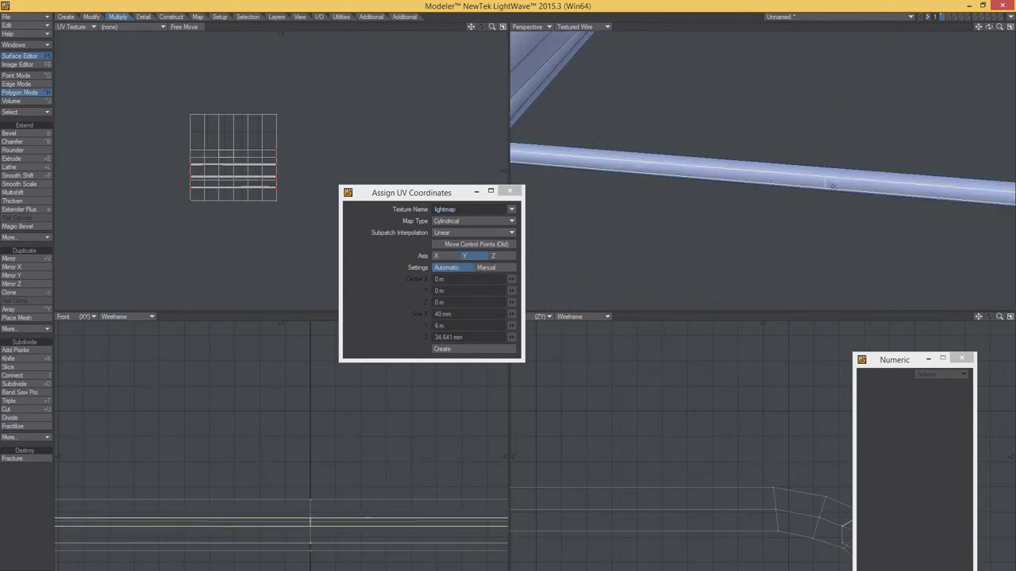
{"action": "mouse_move", "coordinate": [823, 184]}
{"action": "left_mouse_down", "text": "alt"}
{"action": "mouse_move", "coordinate": [750, 193]}
{"action": "mouse_move", "coordinate": [692, 133]}
{"action": "mouse_move", "coordinate": [748, 186]}
{"action": "left_mouse_up", "text": "alt"}
{"action": "key", "text": "a"}
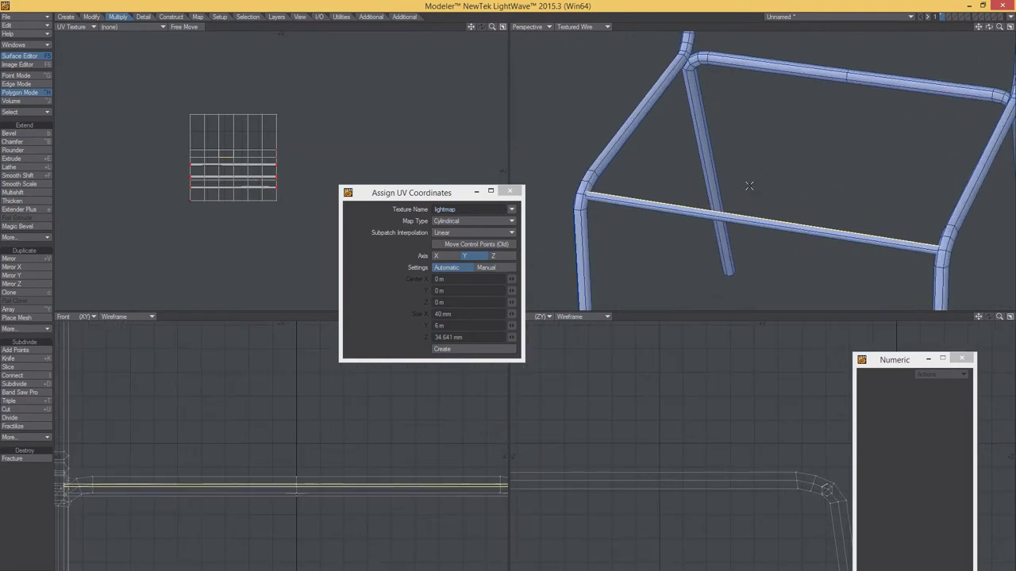
{"action": "left_click", "coordinate": [838, 95]}
Fit all views to the whole pipe frame, trying edge and polygon selection on the vertical tubes.
{"action": "scroll", "coordinate": [840, 79], "scroll_direction": "up", "scroll_amount": 5}
{"action": "scroll", "coordinate": [826, 119], "scroll_direction": "up", "scroll_amount": 3}
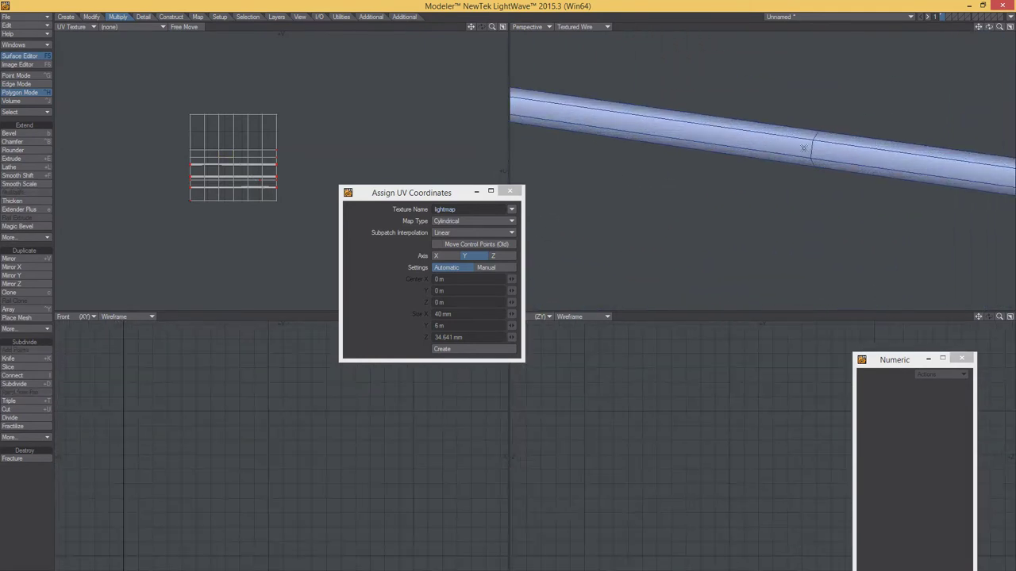
{"action": "mouse_move", "coordinate": [817, 163]}
{"action": "left_mouse_down", "text": "alt"}
{"action": "mouse_move", "coordinate": [805, 151]}
{"action": "mouse_move", "coordinate": [923, 111]}
{"action": "mouse_move", "coordinate": [720, 143]}
{"action": "mouse_move", "coordinate": [569, 141]}
{"action": "mouse_move", "coordinate": [772, 140]}
{"action": "left_mouse_up", "text": "alt"}
{"action": "scroll", "coordinate": [805, 151], "scroll_direction": "down", "scroll_amount": 4}
{"action": "scroll", "coordinate": [923, 111], "scroll_direction": "up", "scroll_amount": 3}
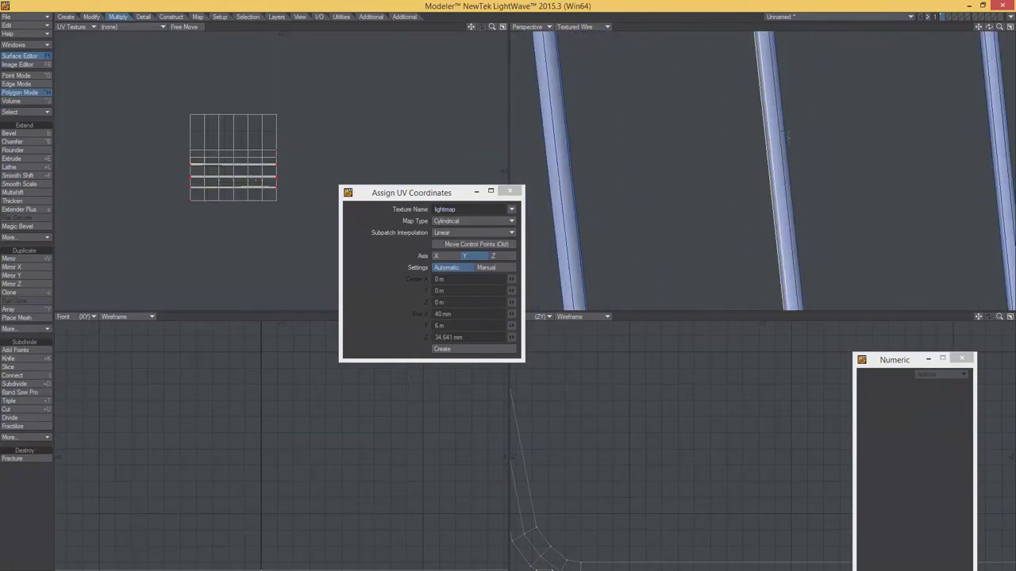
{"action": "key", "text": "a"}
{"action": "left_click_drag", "start_coordinate": [768, 151], "coordinate": [912, 131], "text": "alt"}
{"action": "scroll", "coordinate": [913, 127], "scroll_direction": "up", "scroll_amount": 3}
{"action": "key", "text": "a"}
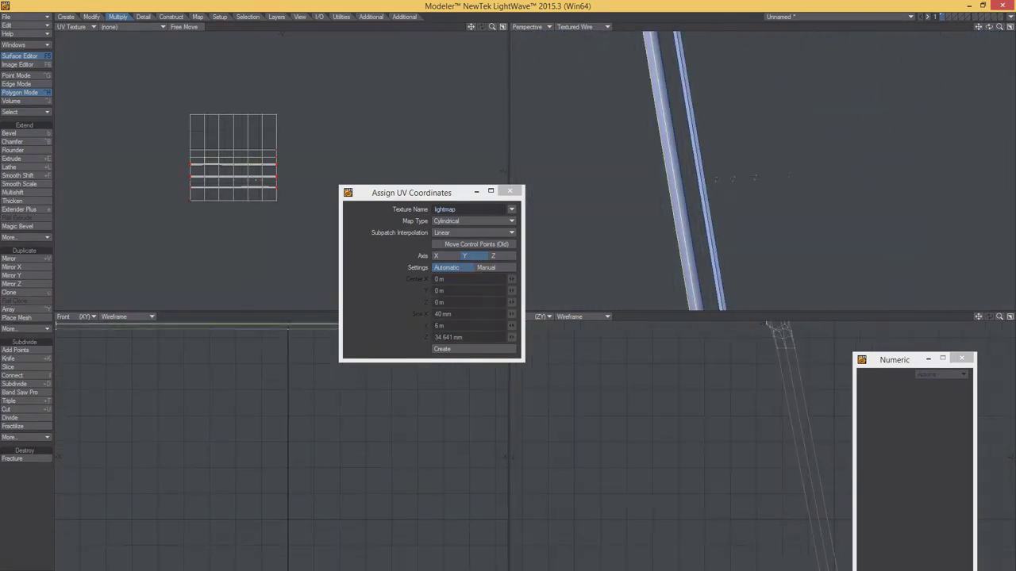
{"action": "key", "text": "ctrl+h"}
{"action": "key", "text": "ctrl+j"}
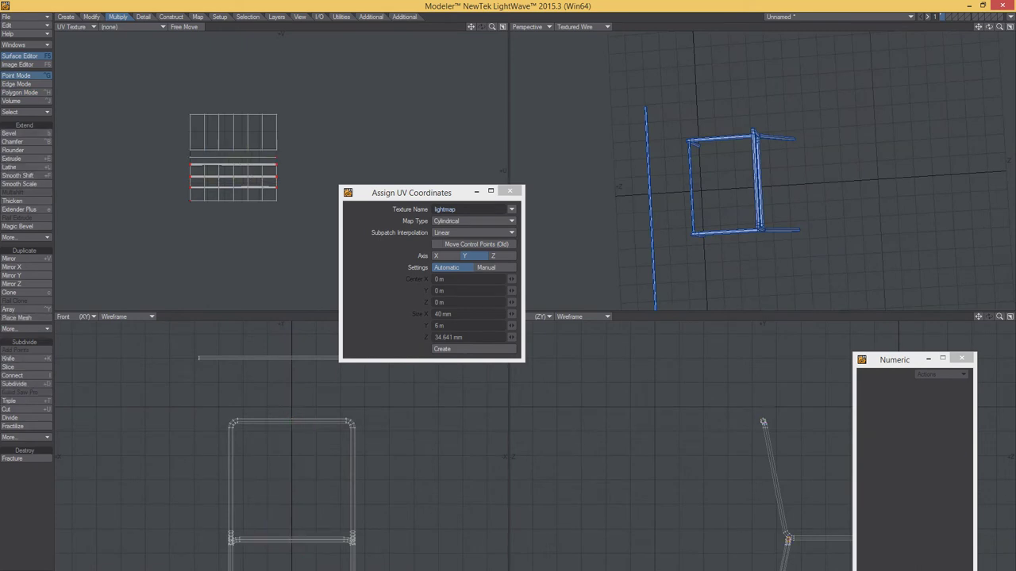
{"action": "key", "text": "shift+a"}
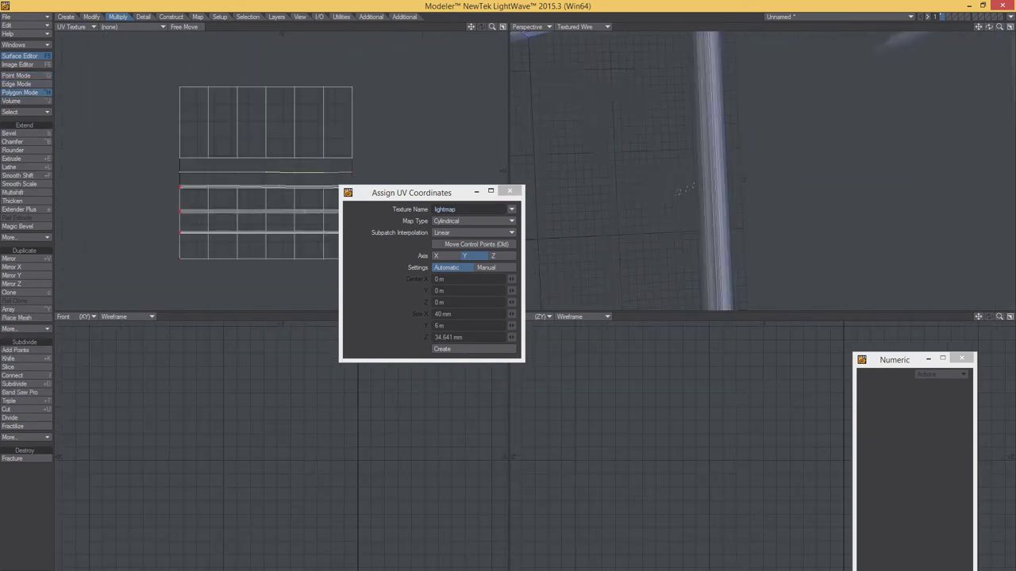
{"action": "scroll", "coordinate": [696, 238], "scroll_direction": "down", "scroll_amount": 3}
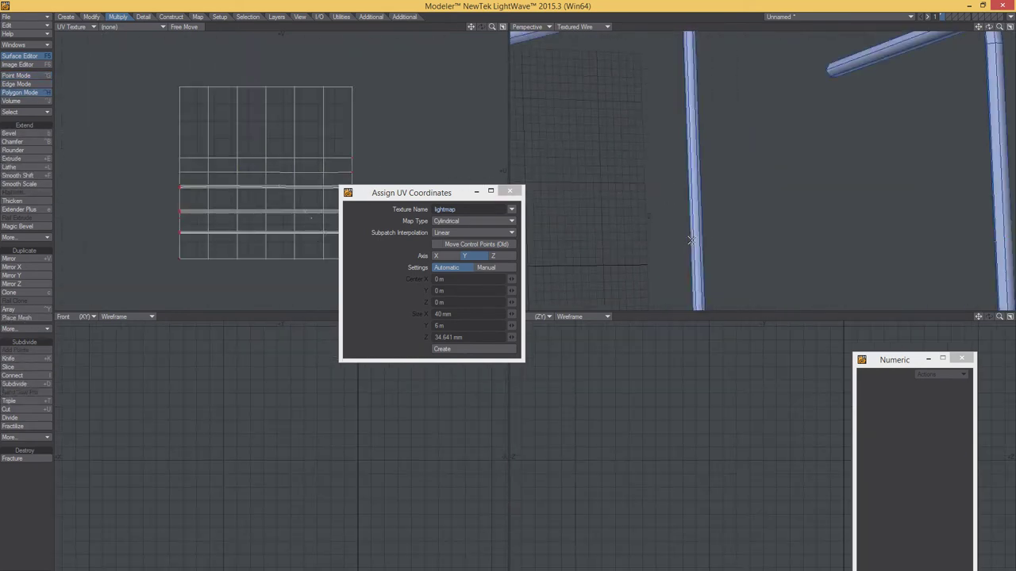
{"action": "mouse_move", "coordinate": [695, 238]}
{"action": "left_mouse_down", "text": "alt"}
{"action": "mouse_move", "coordinate": [721, 140]}
{"action": "mouse_move", "coordinate": [713, 176]}
{"action": "mouse_move", "coordinate": [735, 215]}
{"action": "left_mouse_up", "text": "alt"}
Inspect the frame corner and the two diagonal pipe segments, switching between point and polygon modes.
{"action": "key", "text": "ctrl+g"}
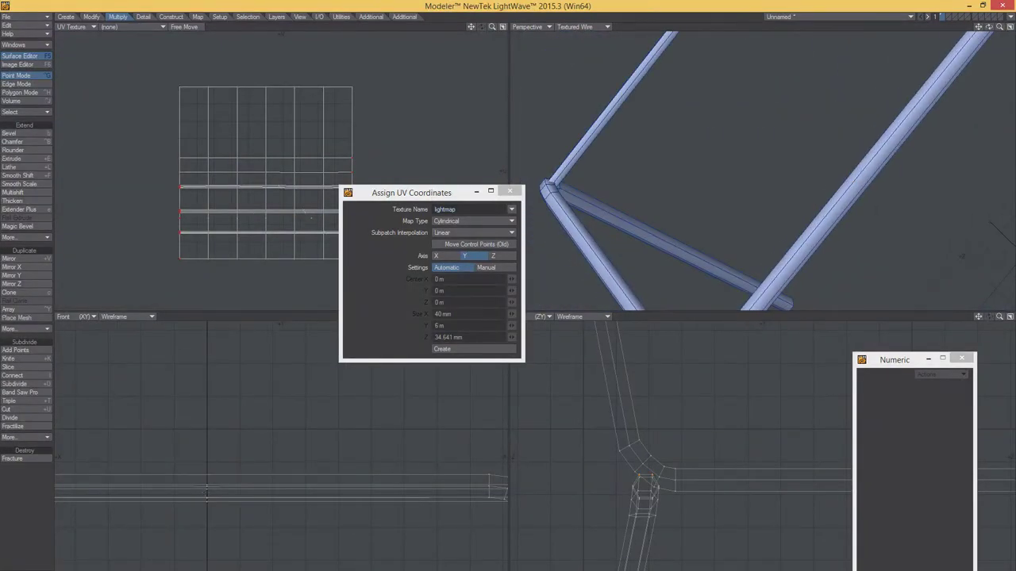
{"action": "left_click_drag", "start_coordinate": [866, 186], "coordinate": [759, 196], "text": "alt"}
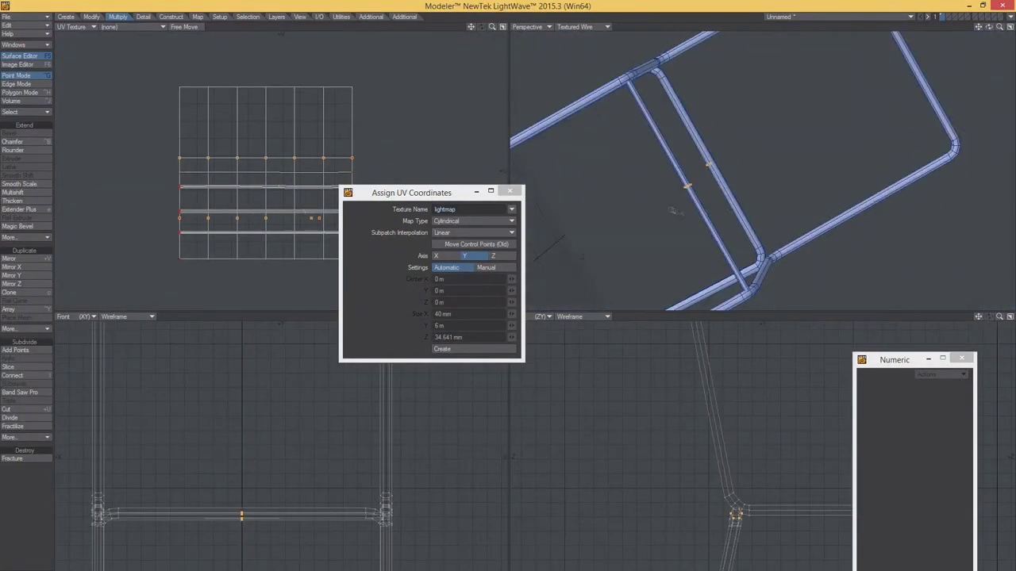
{"action": "key", "text": "ctrl+h"}
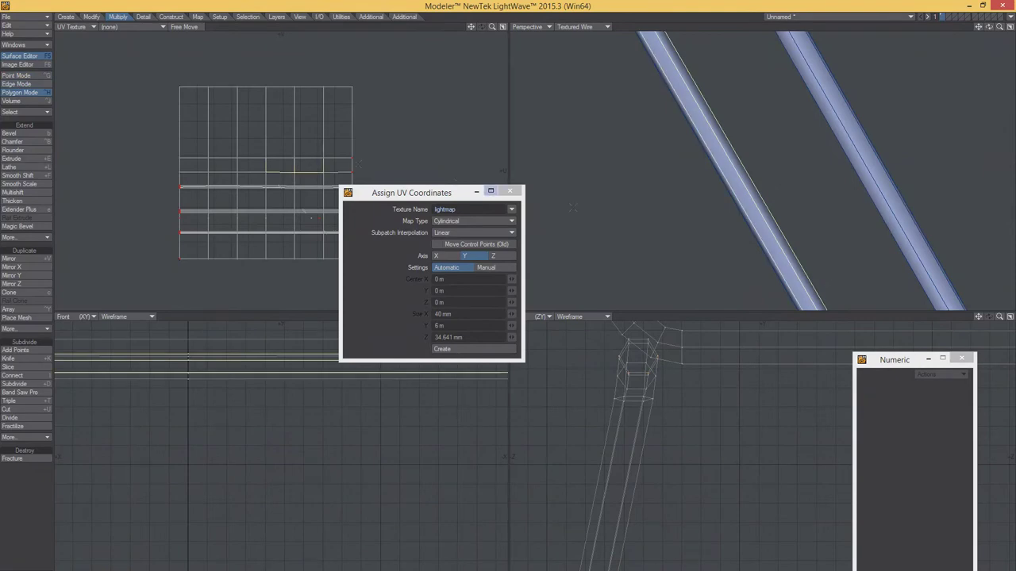
{"action": "mouse_move", "coordinate": [760, 197]}
{"action": "left_mouse_down", "text": "alt"}
{"action": "mouse_move", "coordinate": [677, 182]}
{"action": "mouse_move", "coordinate": [679, 157]}
{"action": "left_mouse_up", "text": "alt"}
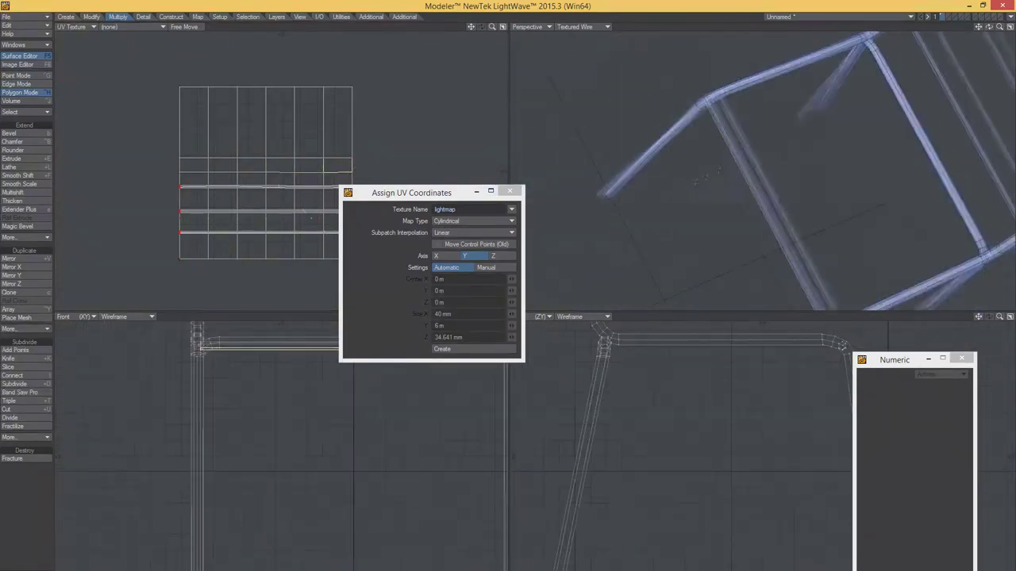
{"action": "scroll", "coordinate": [329, 414], "scroll_direction": "up", "scroll_amount": 5}
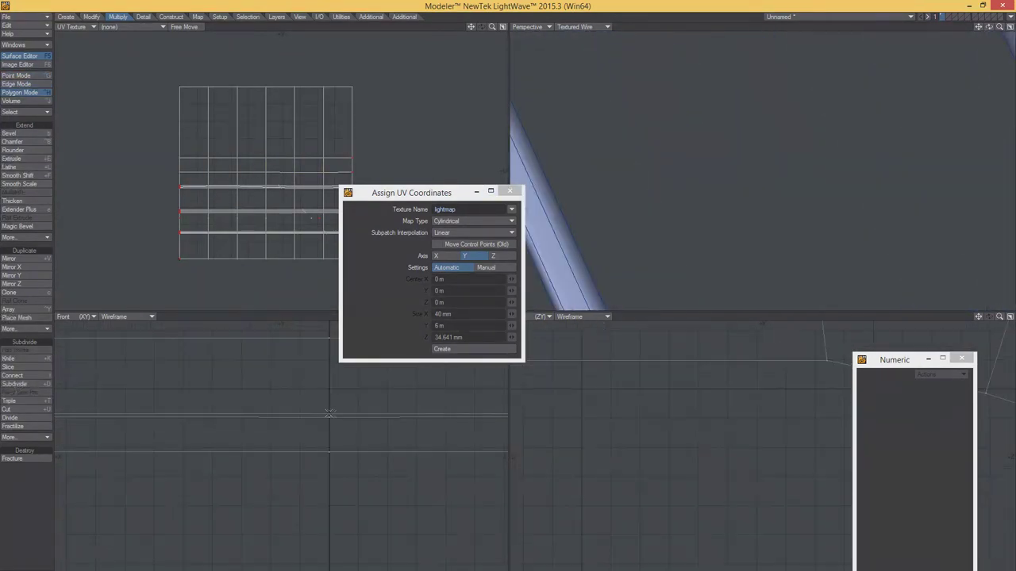
{"action": "scroll", "coordinate": [328, 416], "scroll_direction": "down", "scroll_amount": 3}
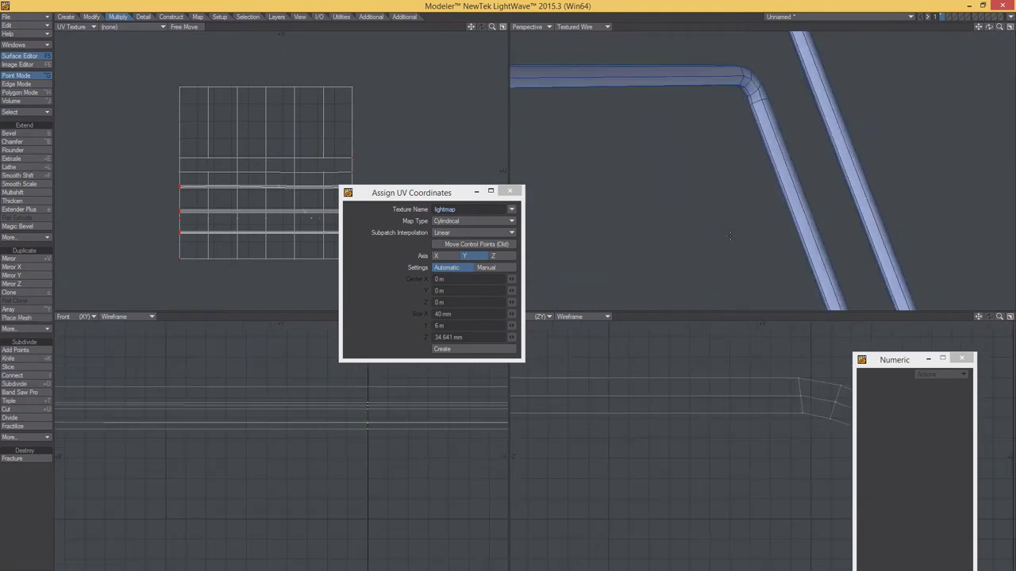
{"action": "left_click_drag", "start_coordinate": [730, 235], "coordinate": [786, 154], "text": "alt"}
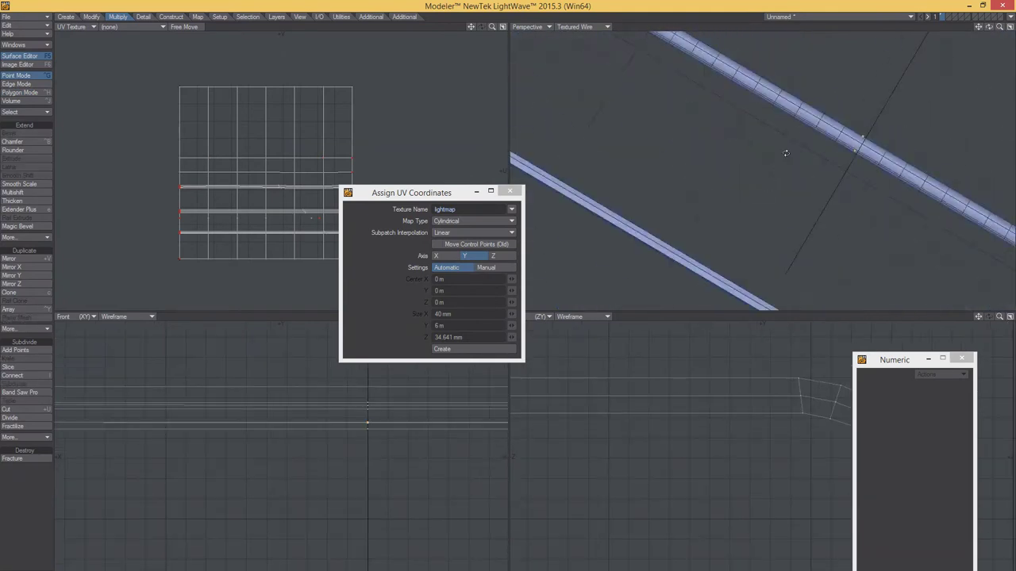
{"action": "mouse_move", "coordinate": [785, 154]}
{"action": "left_mouse_down", "text": "alt"}
{"action": "mouse_move", "coordinate": [861, 145]}
{"action": "mouse_move", "coordinate": [861, 163]}
{"action": "left_mouse_up", "text": "alt"}
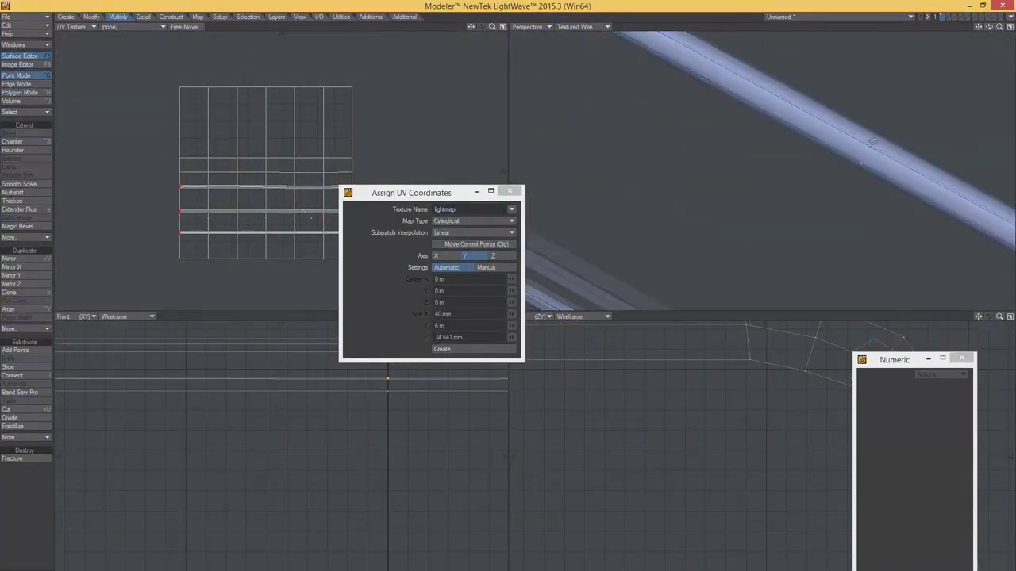
{"action": "scroll", "coordinate": [861, 164], "scroll_direction": "down", "scroll_amount": 3}
{"action": "scroll", "coordinate": [850, 161], "scroll_direction": "down", "scroll_amount": 3}
{"action": "scroll", "coordinate": [832, 156], "scroll_direction": "down", "scroll_amount": 3}
{"action": "left_click_drag", "start_coordinate": [831, 157], "coordinate": [854, 190], "text": "alt"}
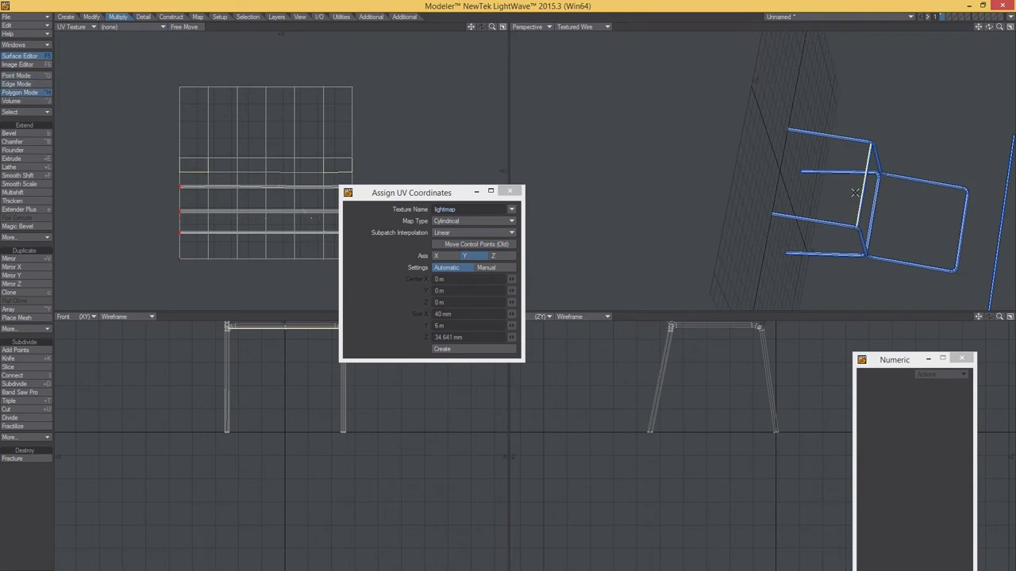
{"action": "left_click_drag", "start_coordinate": [850, 190], "coordinate": [872, 77], "text": "alt"}
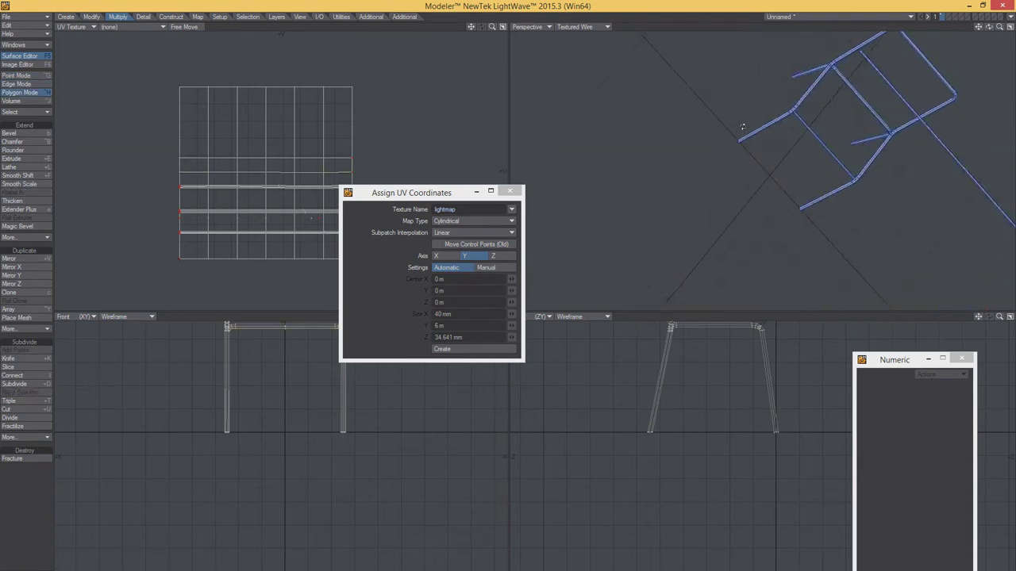
{"action": "scroll", "coordinate": [871, 77], "scroll_direction": "up", "scroll_amount": 3}
{"action": "scroll", "coordinate": [825, 89], "scroll_direction": "up", "scroll_amount": 2}
{"action": "scroll", "coordinate": [781, 101], "scroll_direction": "up", "scroll_amount": 2}
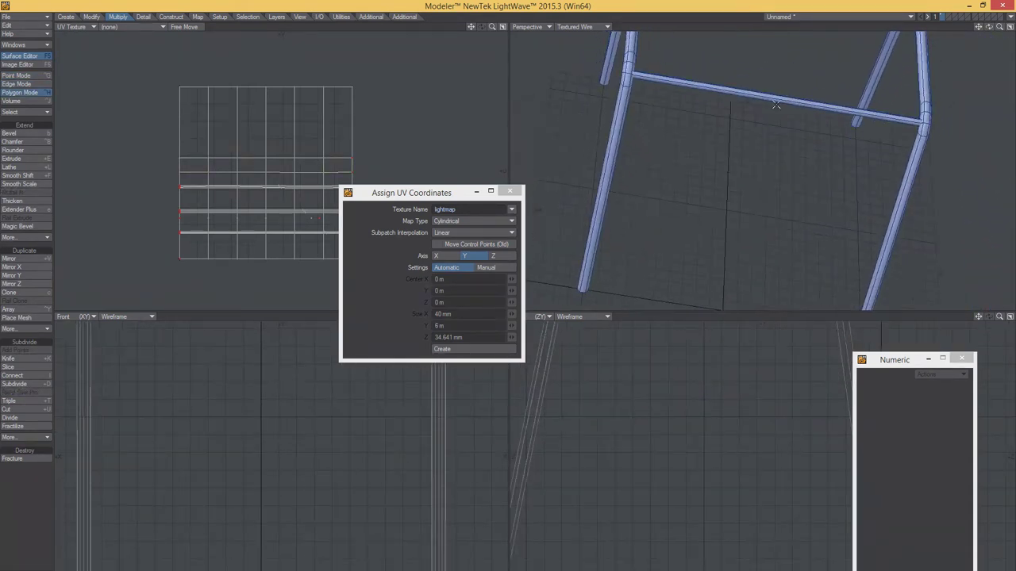
{"action": "scroll", "coordinate": [758, 142], "scroll_direction": "down", "scroll_amount": 2}
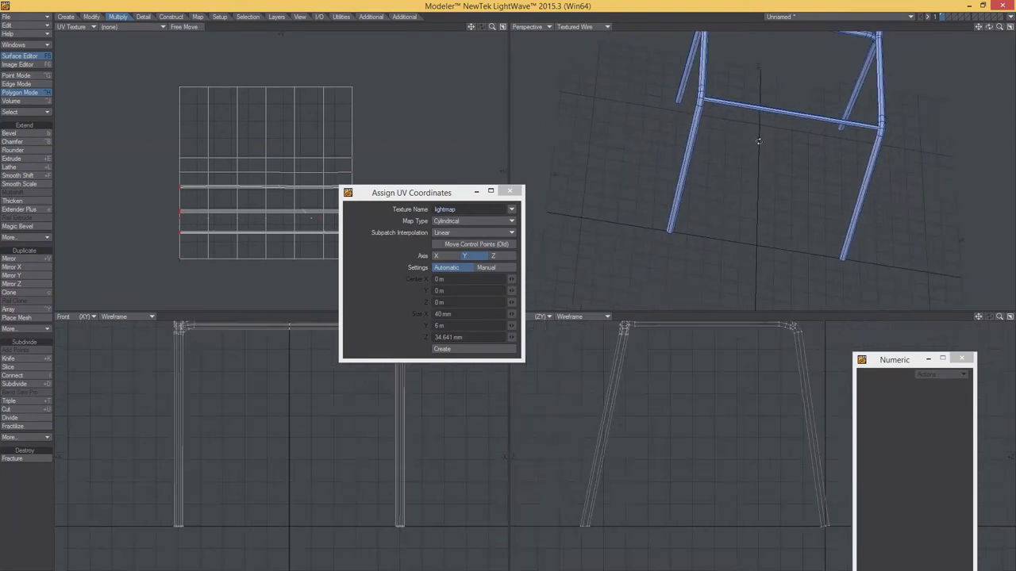
Check the leg polygons, return to Polygon mode, deselect all and orbit to the chair's side.
{"action": "left_click", "coordinate": [693, 140]}
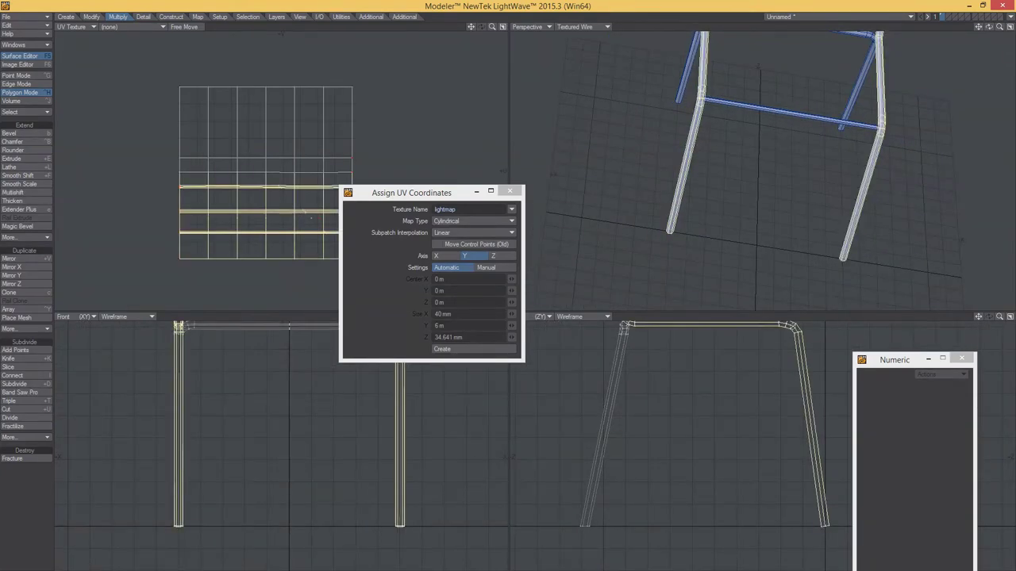
{"action": "left_click_drag", "start_coordinate": [658, 271], "coordinate": [703, 123], "text": "alt"}
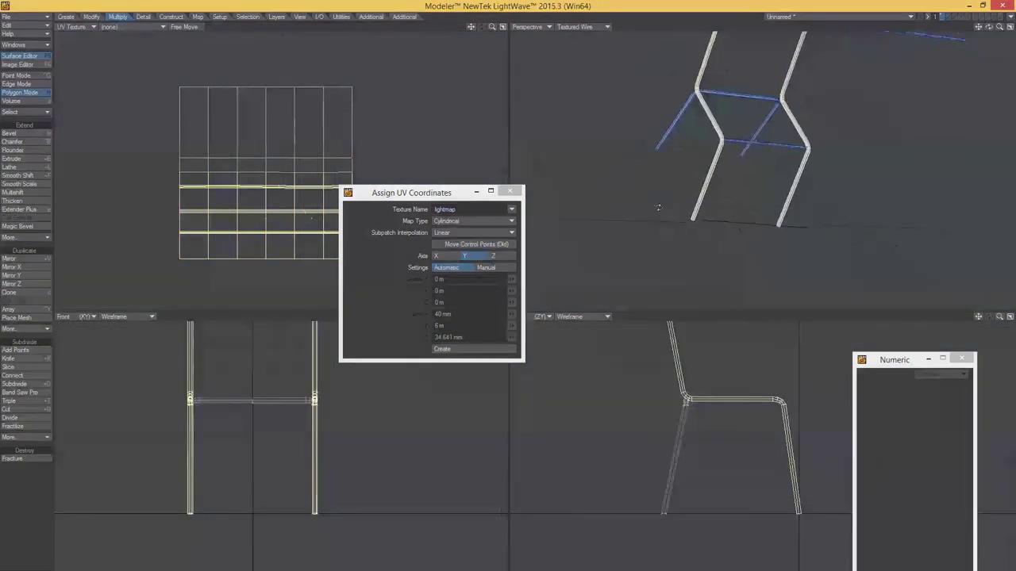
{"action": "mouse_move", "coordinate": [703, 124]}
{"action": "left_mouse_down", "text": "alt"}
{"action": "mouse_move", "coordinate": [795, 137]}
{"action": "mouse_move", "coordinate": [777, 138]}
{"action": "left_mouse_up", "text": "alt"}
{"action": "key", "text": "ctrl+g"}
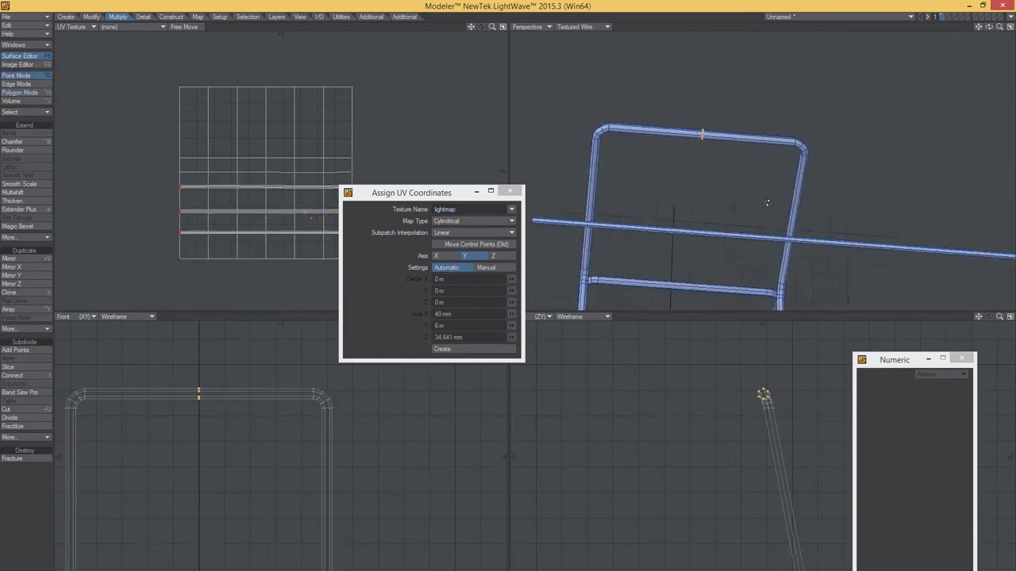
{"action": "scroll", "coordinate": [728, 147], "scroll_direction": "up", "scroll_amount": 5}
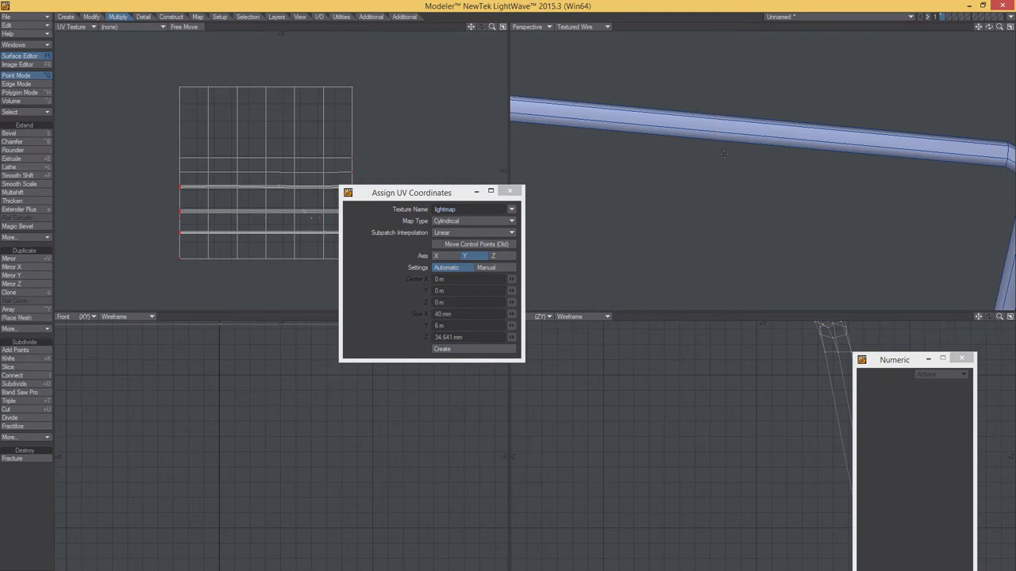
{"action": "scroll", "coordinate": [746, 158], "scroll_direction": "down", "scroll_amount": 1}
{"action": "scroll", "coordinate": [767, 154], "scroll_direction": "down", "scroll_amount": 3}
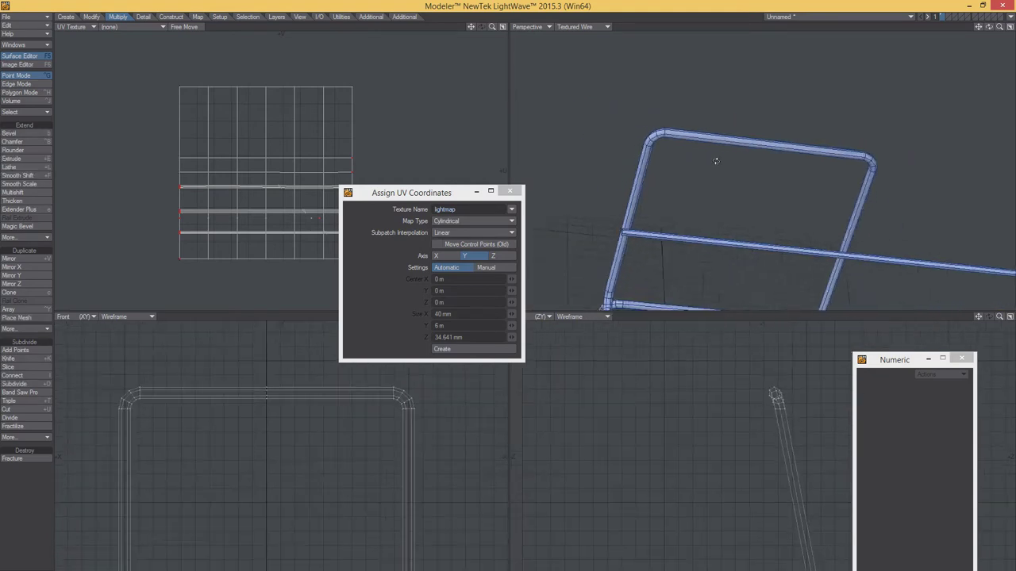
{"action": "scroll", "coordinate": [717, 163], "scroll_direction": "down", "scroll_amount": 2}
{"action": "key", "text": "ctrl+h"}
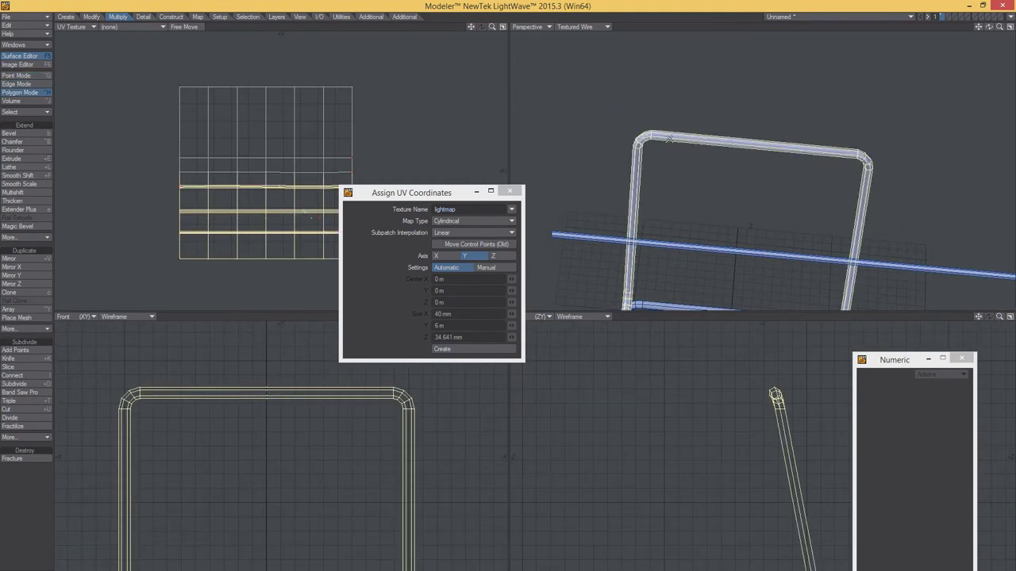
{"action": "key", "text": "slash"}
{"action": "left_click_drag", "start_coordinate": [789, 208], "coordinate": [778, 89], "text": "alt"}
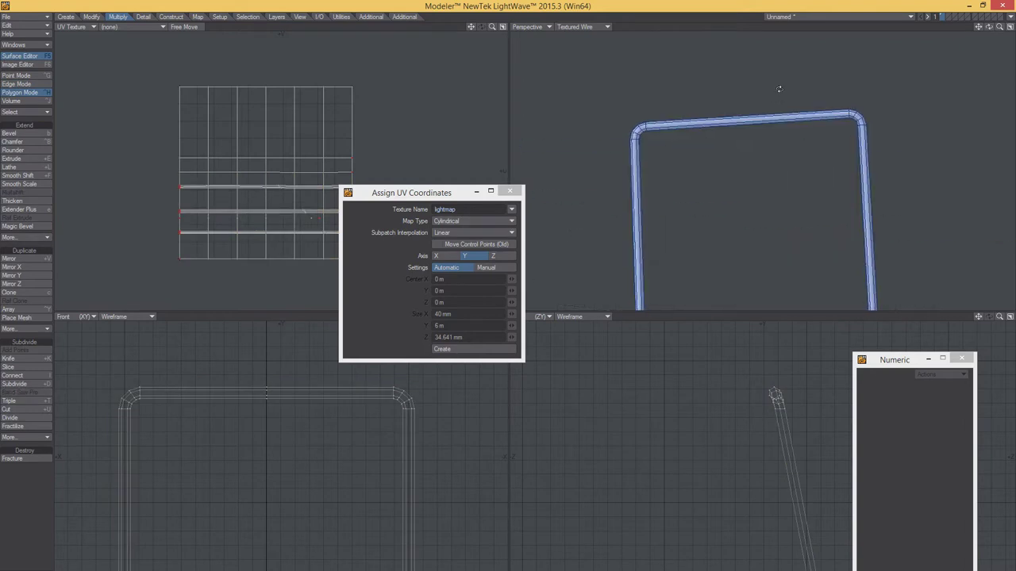
{"action": "mouse_move", "coordinate": [851, 135]}
{"action": "left_mouse_down", "text": "alt"}
{"action": "mouse_move", "coordinate": [705, 215]}
{"action": "mouse_move", "coordinate": [760, 229]}
{"action": "mouse_move", "coordinate": [700, 233]}
{"action": "mouse_move", "coordinate": [702, 198]}
{"action": "left_mouse_up", "text": "alt"}
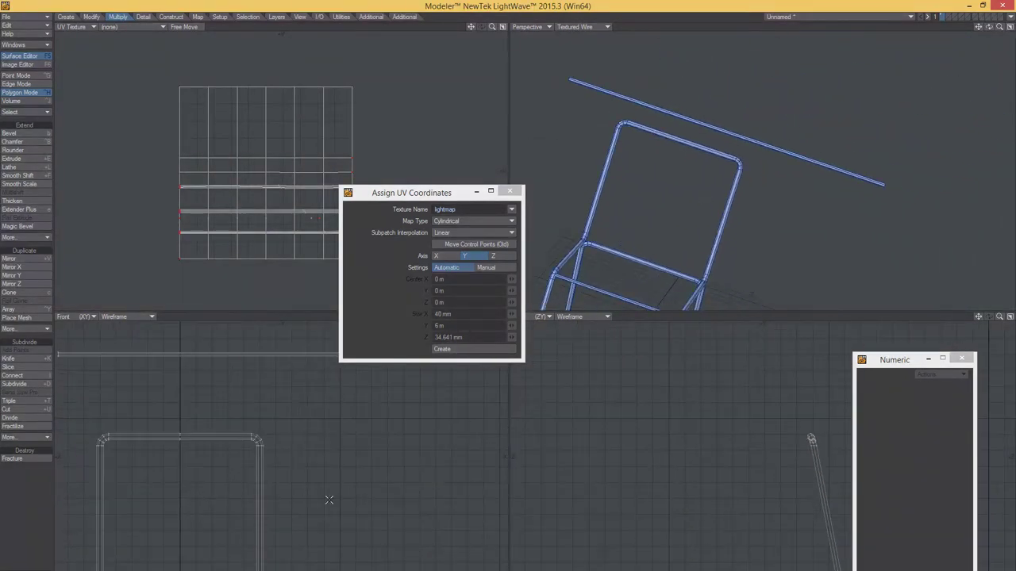
Select the loose rod and move it down into place between the chair legs in the Front view.
{"action": "left_click", "coordinate": [275, 357]}
{"action": "key", "text": "shift+a"}
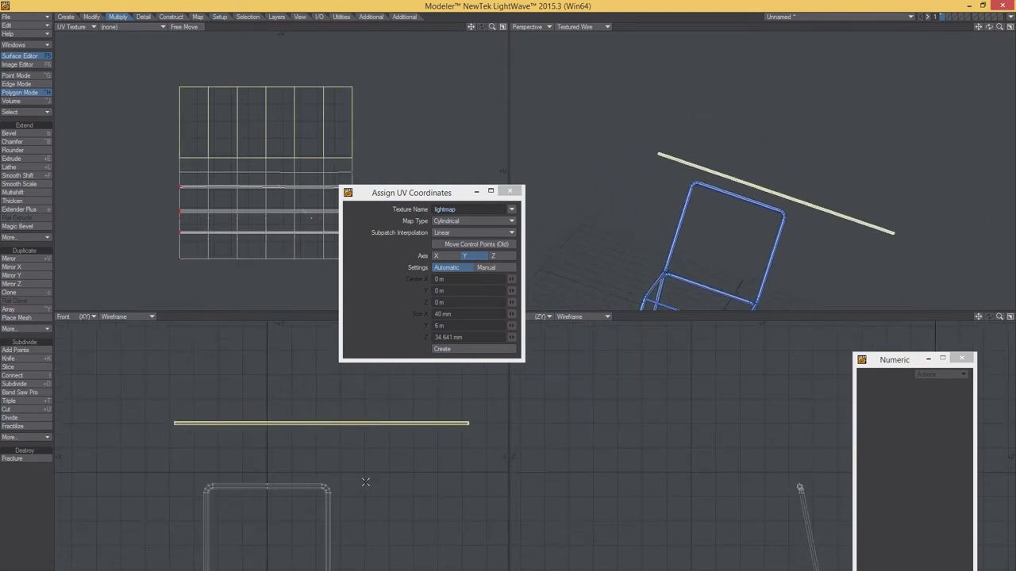
{"action": "mouse_move", "coordinate": [363, 481]}
{"action": "left_mouse_down", "text": "alt+shift"}
{"action": "mouse_move", "coordinate": [347, 479]}
{"action": "mouse_move", "coordinate": [360, 403]}
{"action": "mouse_move", "coordinate": [360, 556]}
{"action": "left_mouse_up", "text": "alt+shift"}
{"action": "key", "text": "t"}
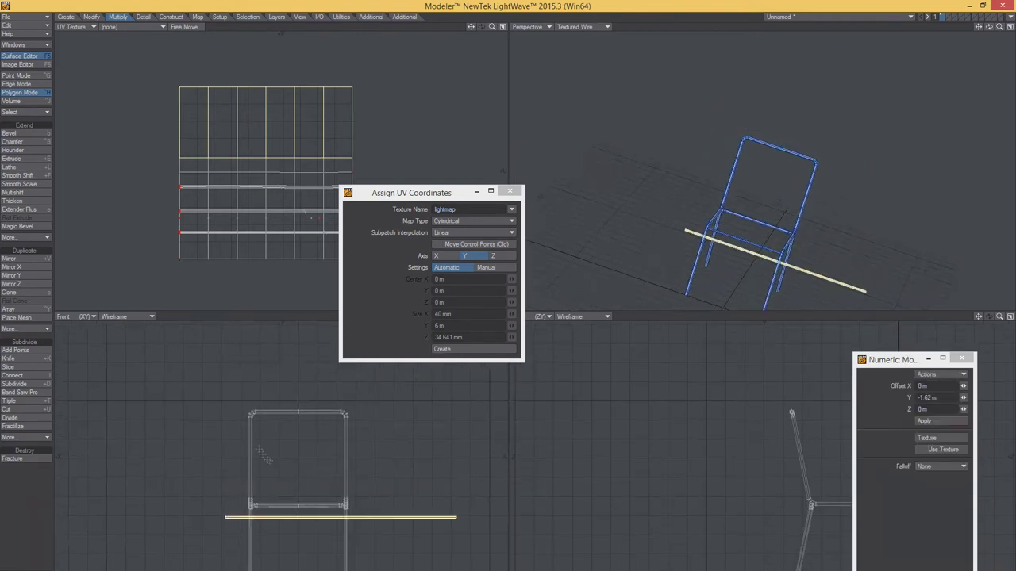
{"action": "scroll", "coordinate": [698, 430], "scroll_direction": "up", "scroll_amount": 3}
{"action": "scroll", "coordinate": [699, 429], "scroll_direction": "up", "scroll_amount": 3}
{"action": "left_click_drag", "start_coordinate": [699, 429], "coordinate": [701, 442]}
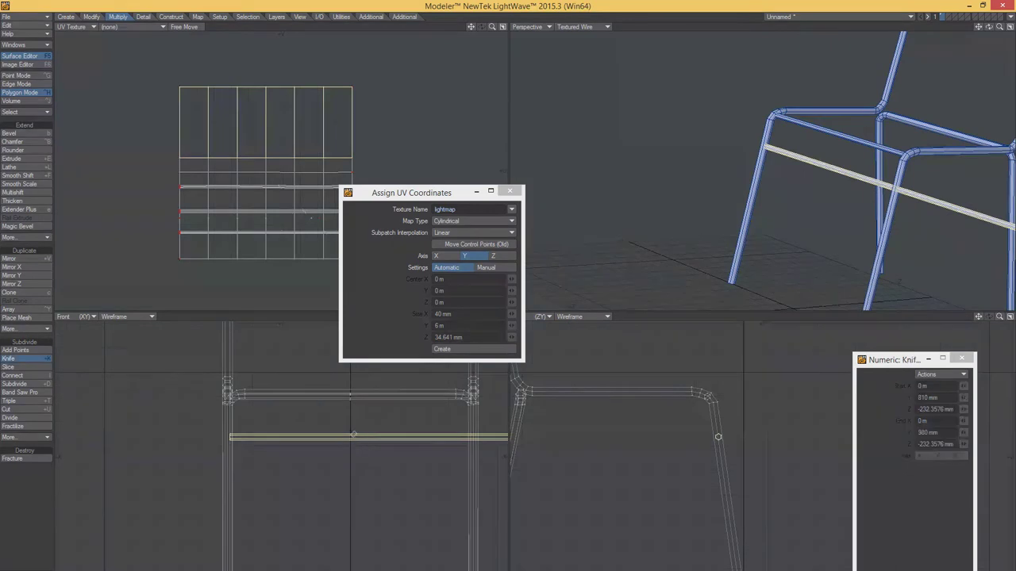
{"action": "left_click_drag", "start_coordinate": [359, 445], "coordinate": [445, 421]}
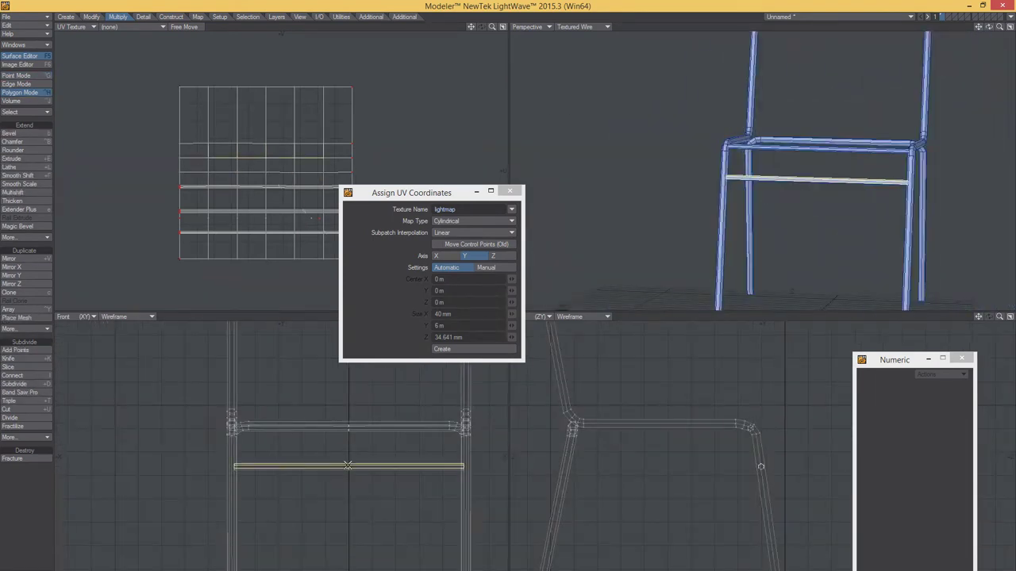
Clear the crossbar selection and fit the whole chair in every view.
{"action": "key", "text": "ctrl+h"}
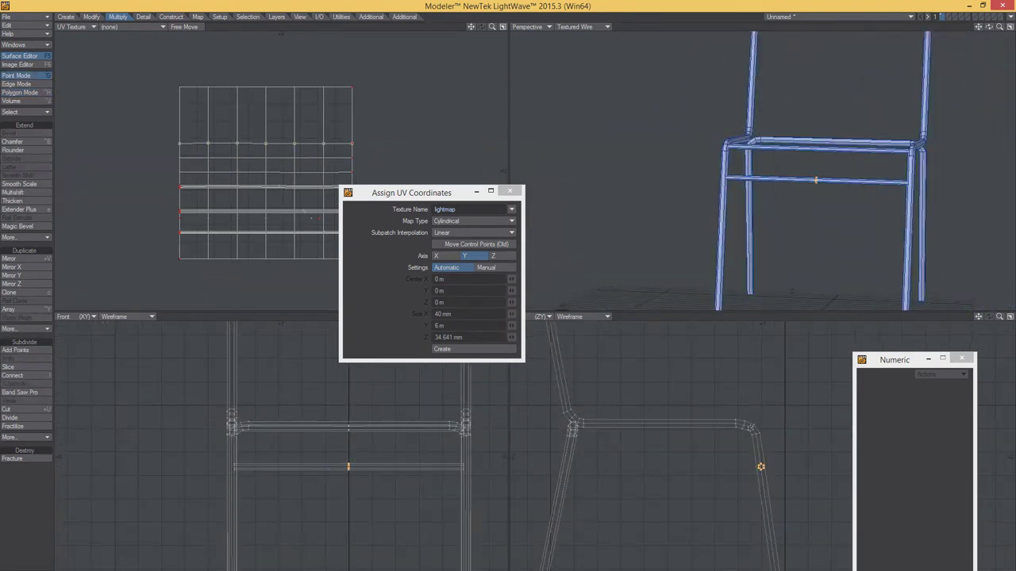
{"action": "left_click", "coordinate": [349, 467]}
{"action": "key", "text": "t"}
{"action": "key", "text": "slash"}
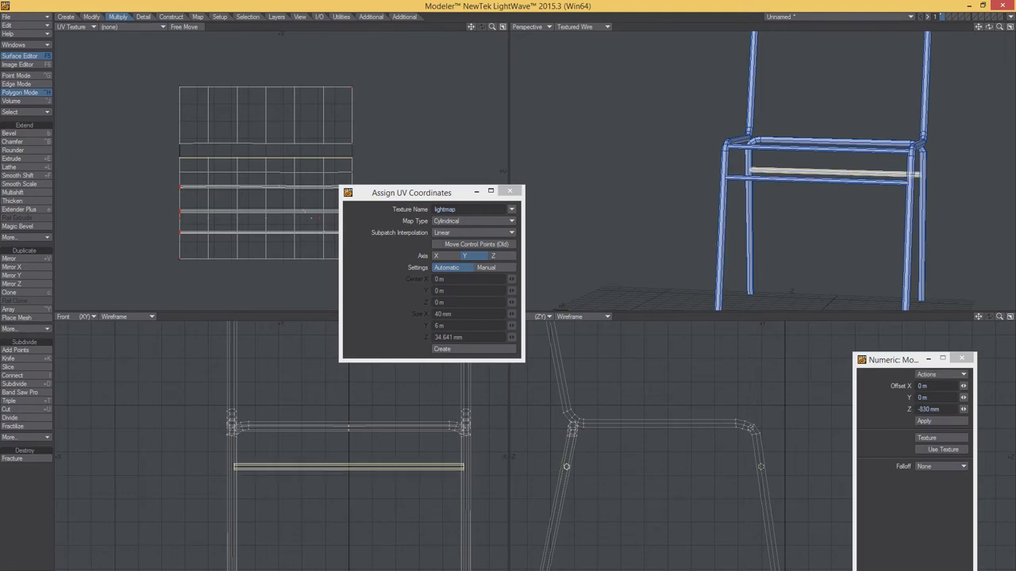
{"action": "left_click_drag", "start_coordinate": [762, 159], "coordinate": [819, 195], "text": "alt"}
{"action": "key", "text": "a"}
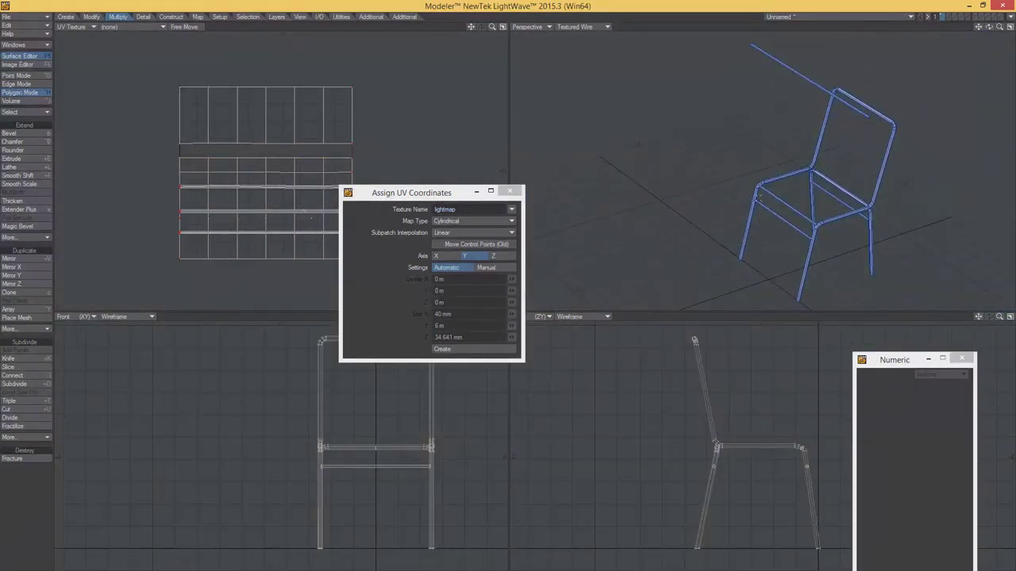
{"action": "left_click_drag", "start_coordinate": [397, 193], "coordinate": [302, 84]}
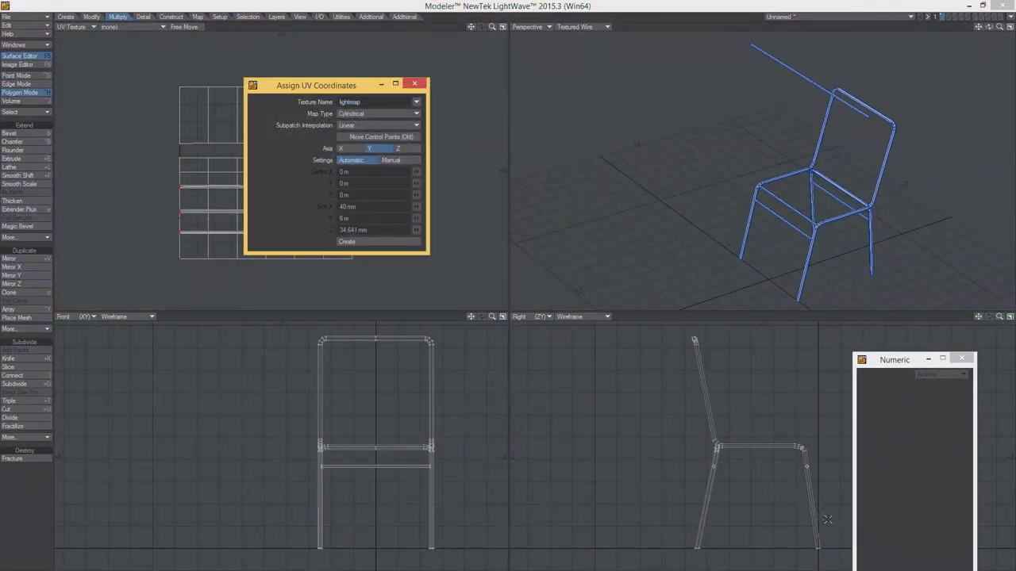
Draw a box in the side view and stretch it across the seat width, making it thinner.
{"action": "key", "text": "shift+x"}
{"action": "left_click_drag", "start_coordinate": [793, 444], "coordinate": [833, 451]}
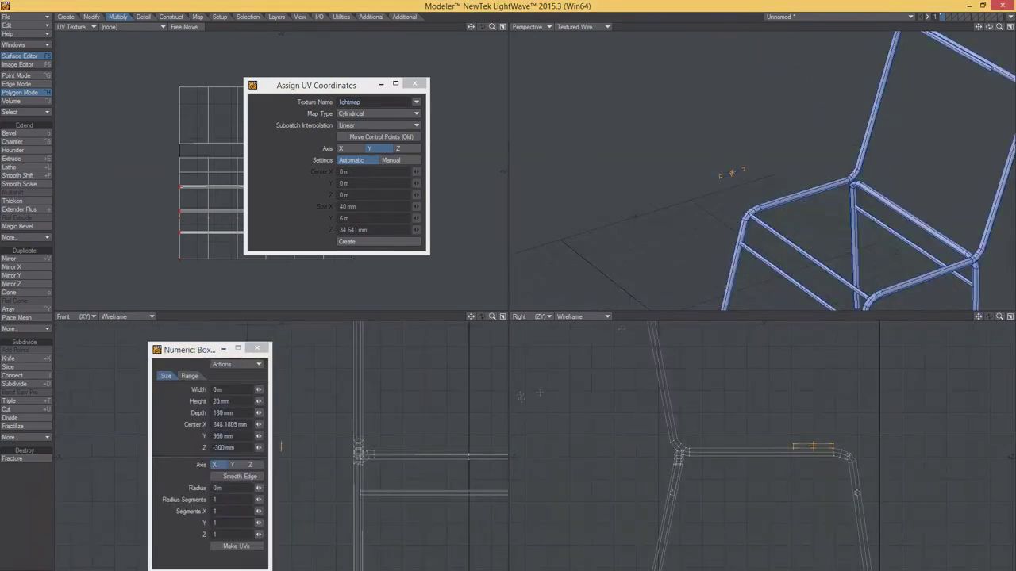
{"action": "key", "text": "a"}
{"action": "left_click_drag", "start_coordinate": [438, 435], "coordinate": [336, 434]}
{"action": "key", "text": "period"}
{"action": "key", "text": "period"}
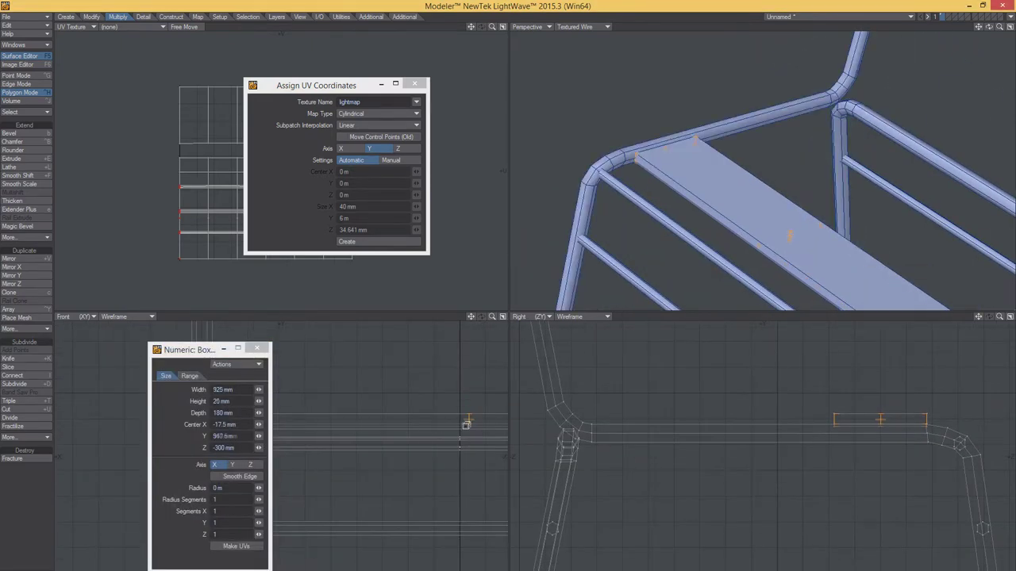
{"action": "key", "text": "period"}
{"action": "key", "text": "period"}
{"action": "key", "text": "period"}
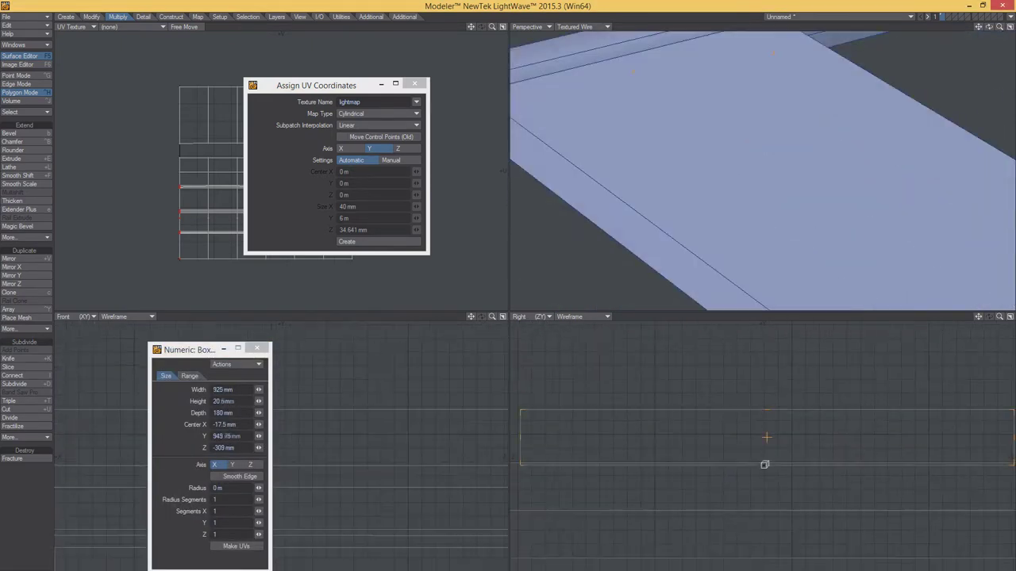
{"action": "left_click_drag", "start_coordinate": [764, 464], "coordinate": [765, 462]}
{"action": "key", "text": "comma"}
Widen the box evenly to about 1.06 m, centre it across the chair and deepen it front to back.
{"action": "key", "text": "comma"}
{"action": "key", "text": "comma"}
{"action": "key", "text": "period"}
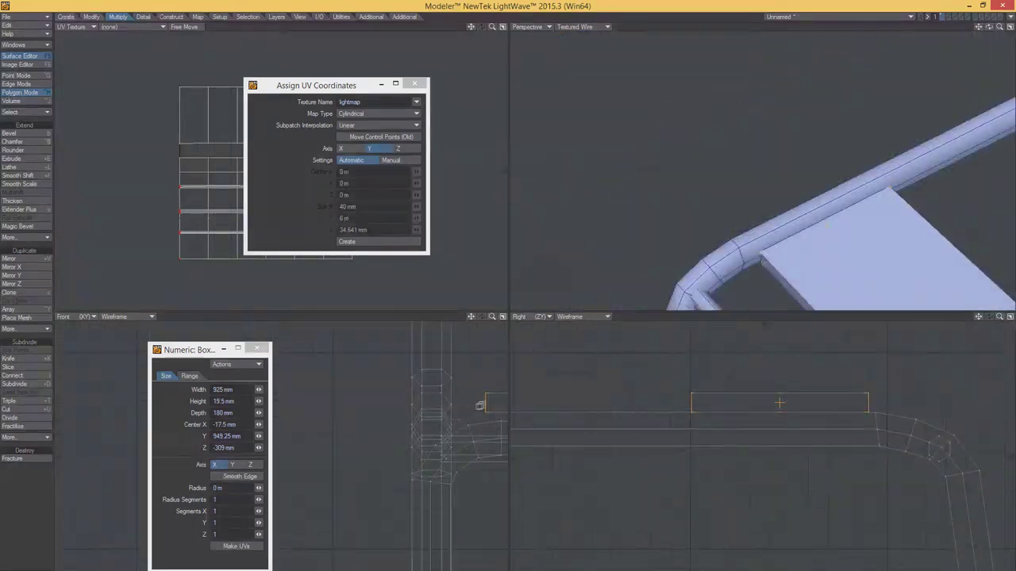
{"action": "mouse_move", "coordinate": [480, 406]}
{"action": "left_mouse_down"}
{"action": "mouse_move", "coordinate": [428, 404]}
{"action": "mouse_move", "coordinate": [429, 390]}
{"action": "left_mouse_up"}
{"action": "key", "text": "comma"}
{"action": "key", "text": "period"}
{"action": "key", "text": "comma"}
{"action": "key", "text": "period"}
{"action": "left_click_drag", "start_coordinate": [435, 435], "coordinate": [448, 436]}
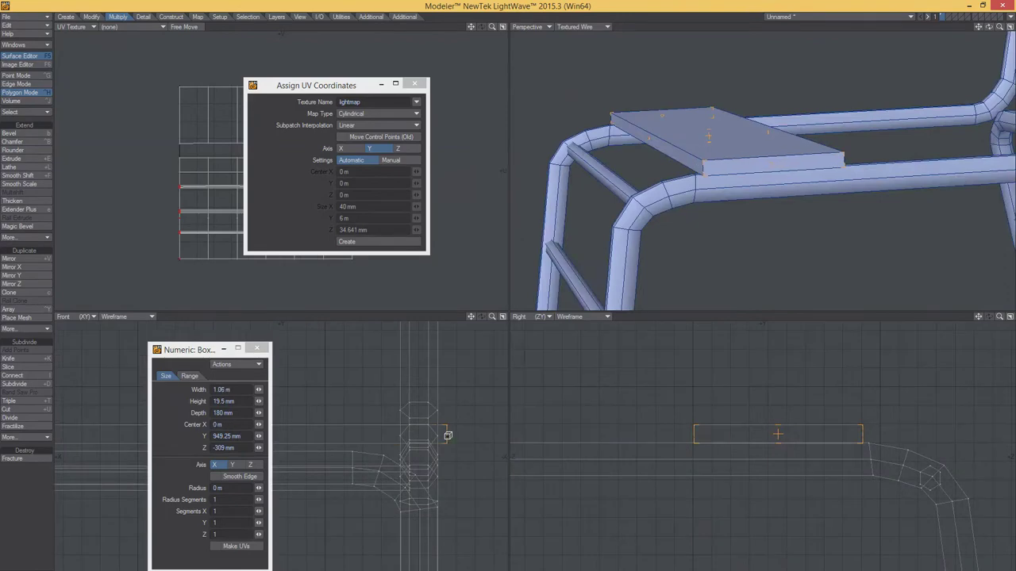
{"action": "mouse_move", "coordinate": [715, 199]}
{"action": "left_mouse_down", "text": "alt"}
{"action": "mouse_move", "coordinate": [735, 261]}
{"action": "mouse_move", "coordinate": [761, 238]}
{"action": "left_mouse_up", "text": "alt"}
{"action": "key", "text": "comma"}
{"action": "key", "text": "comma"}
{"action": "key", "text": "period"}
{"action": "key", "text": "comma"}
{"action": "mouse_move", "coordinate": [801, 484]}
{"action": "left_mouse_down"}
{"action": "mouse_move", "coordinate": [823, 481]}
{"action": "mouse_move", "coordinate": [869, 433]}
{"action": "mouse_move", "coordinate": [833, 389]}
{"action": "left_mouse_up"}
{"action": "key", "text": "period"}
{"action": "key", "text": "period"}
{"action": "key", "text": "period"}
{"action": "key", "text": "period"}
Set the seat box to height 10 mm, Z -300 mm, depth 250 mm and width 1.05 m.
{"action": "left_click", "coordinate": [221, 389]}
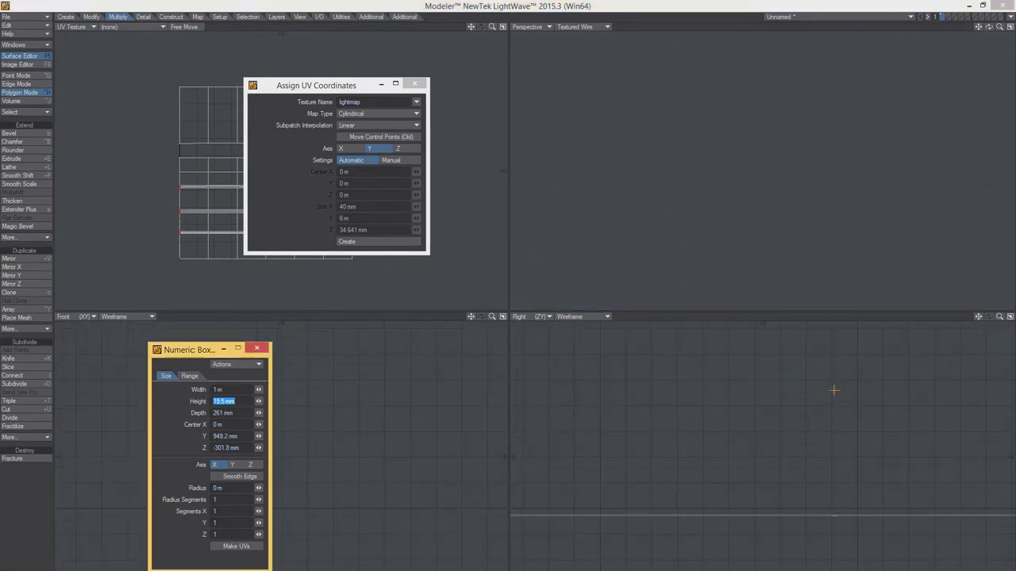
{"action": "type", "text": "10"}
{"action": "key", "text": "Tab"}
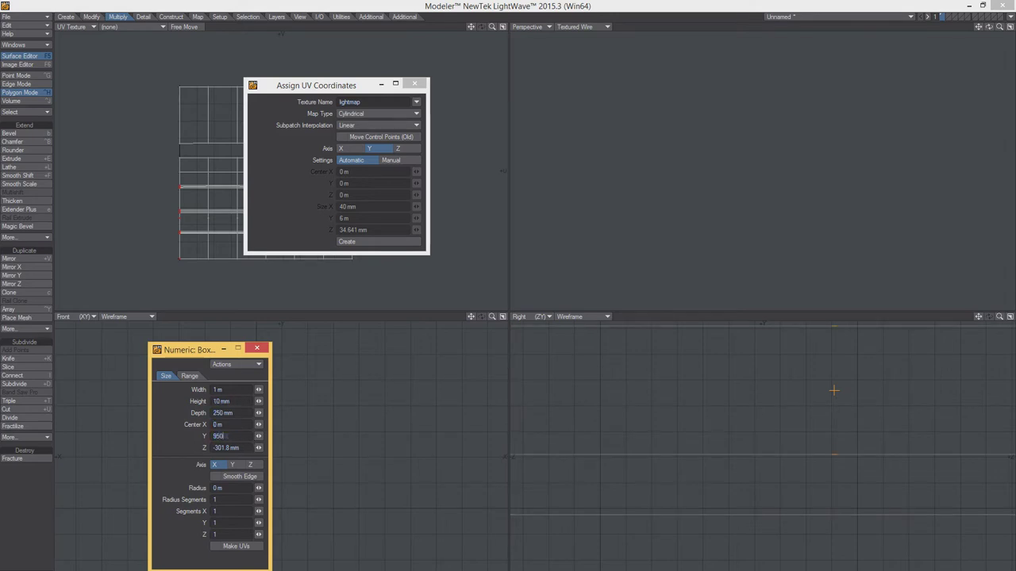
{"action": "key", "text": "Tab"}
{"action": "type", "text": "-300"}
{"action": "key", "text": "Tab"}
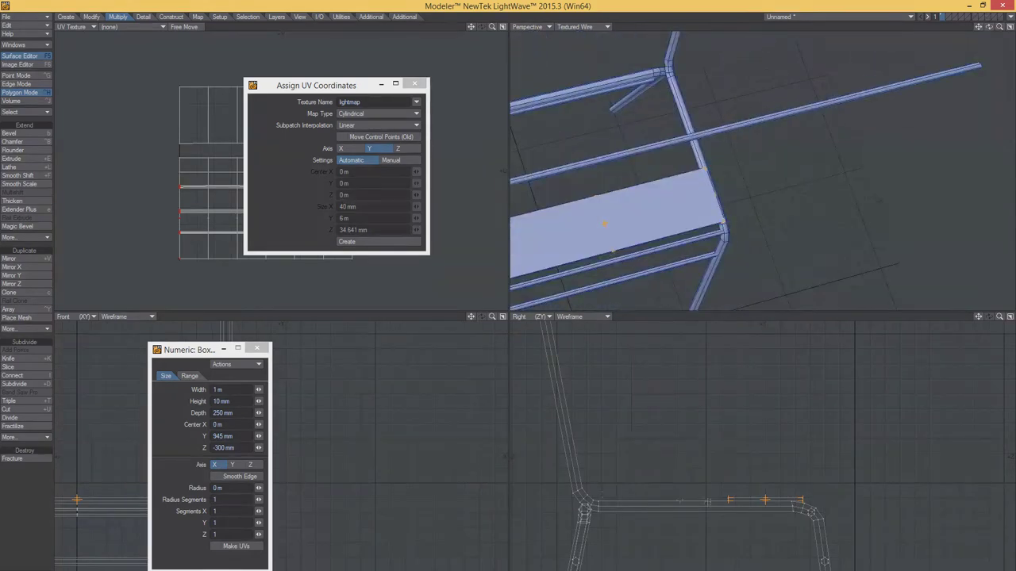
{"action": "left_click", "coordinate": [222, 413]}
{"action": "type", "text": "260"}
{"action": "key", "text": "Tab"}
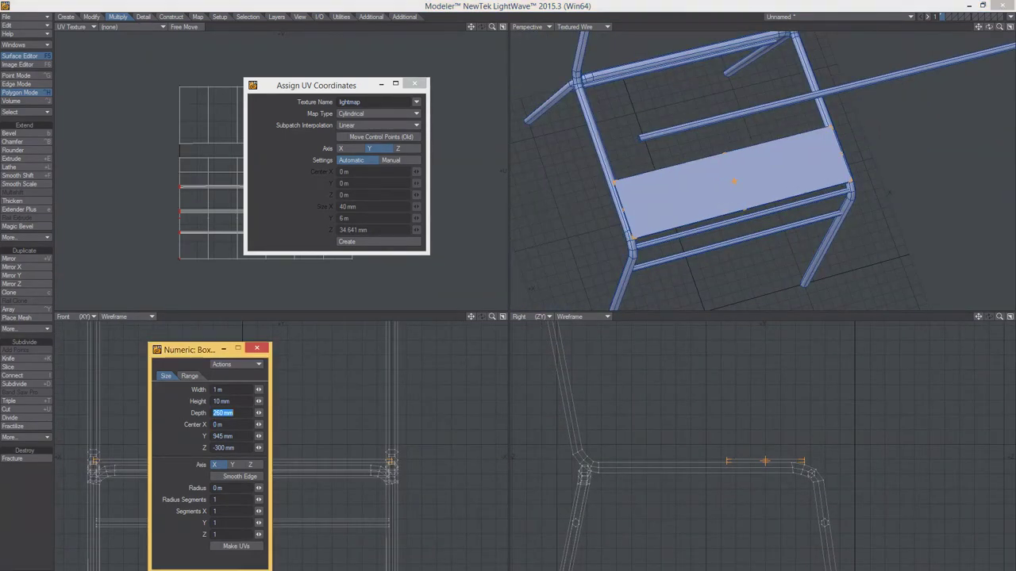
{"action": "type", "text": "250"}
{"action": "key", "text": "Tab"}
{"action": "type", "text": "1.05"}
{"action": "key", "text": "Tab"}
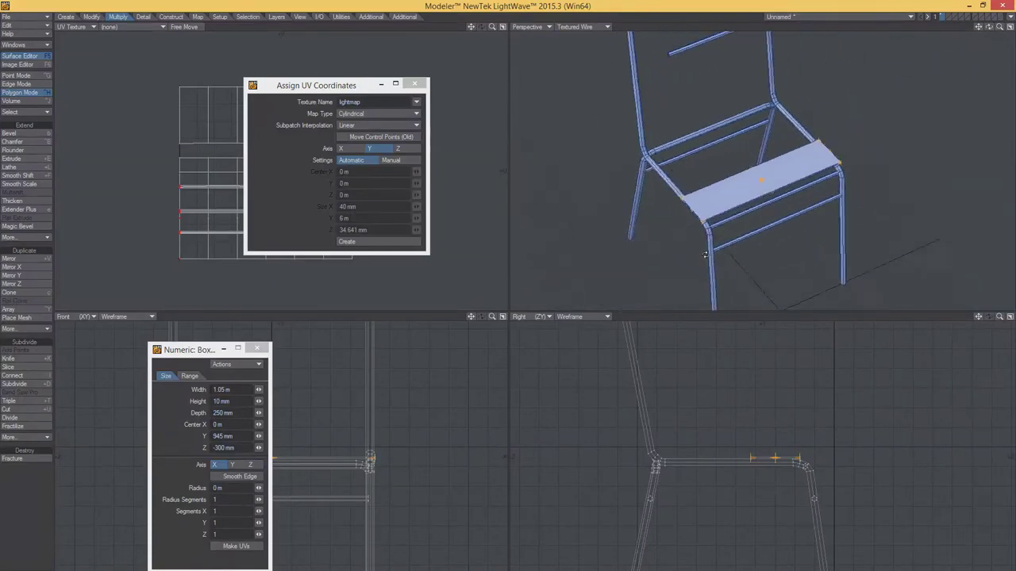
Orbit the chair and compare the seat against the reference photo.
{"action": "left_click_drag", "start_coordinate": [705, 255], "coordinate": [876, 322], "text": "alt"}
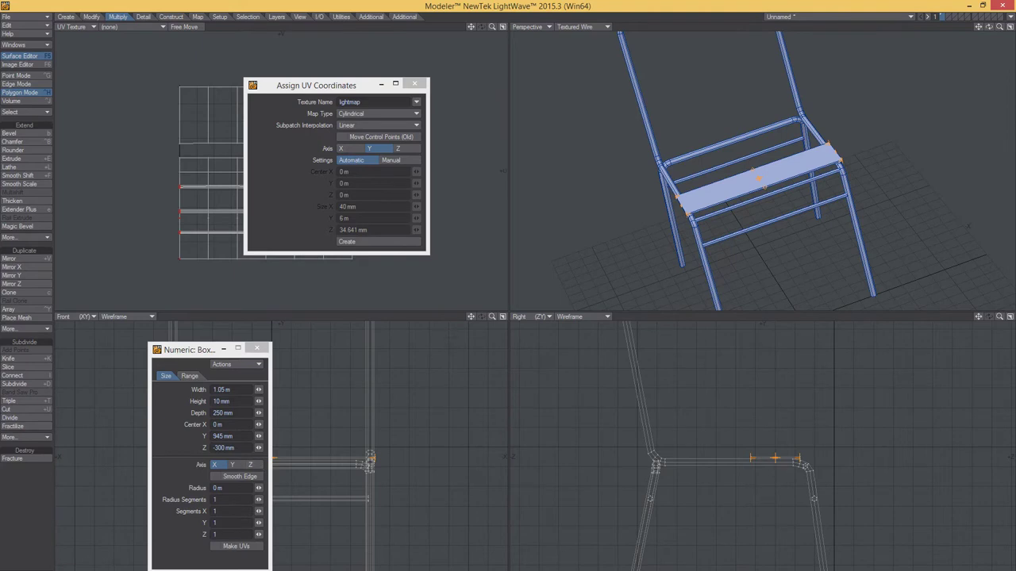
{"action": "left_click", "coordinate": [334, 547]}
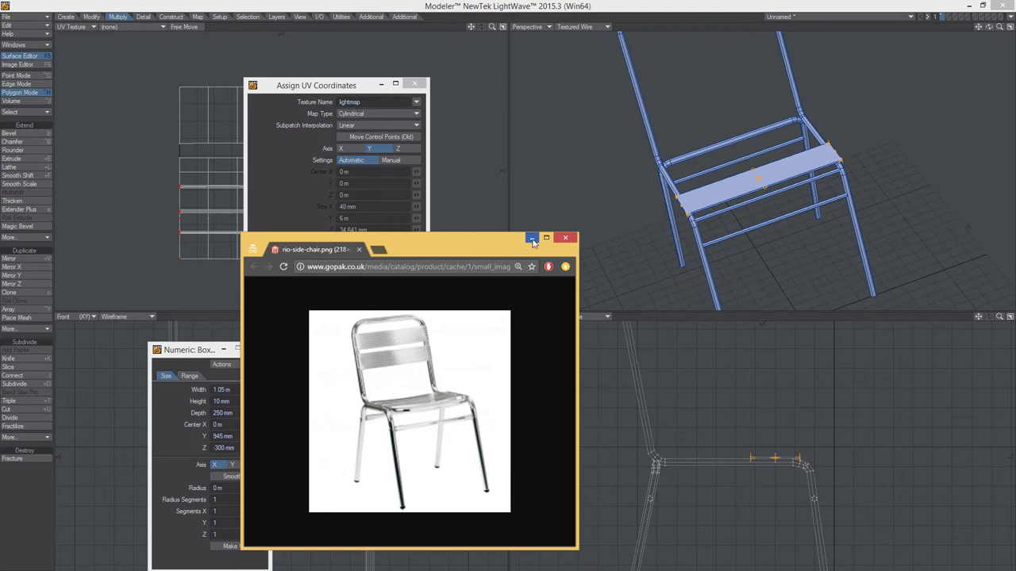
{"action": "left_click", "coordinate": [533, 241]}
{"action": "left_click_drag", "start_coordinate": [571, 198], "coordinate": [606, 185], "text": "alt"}
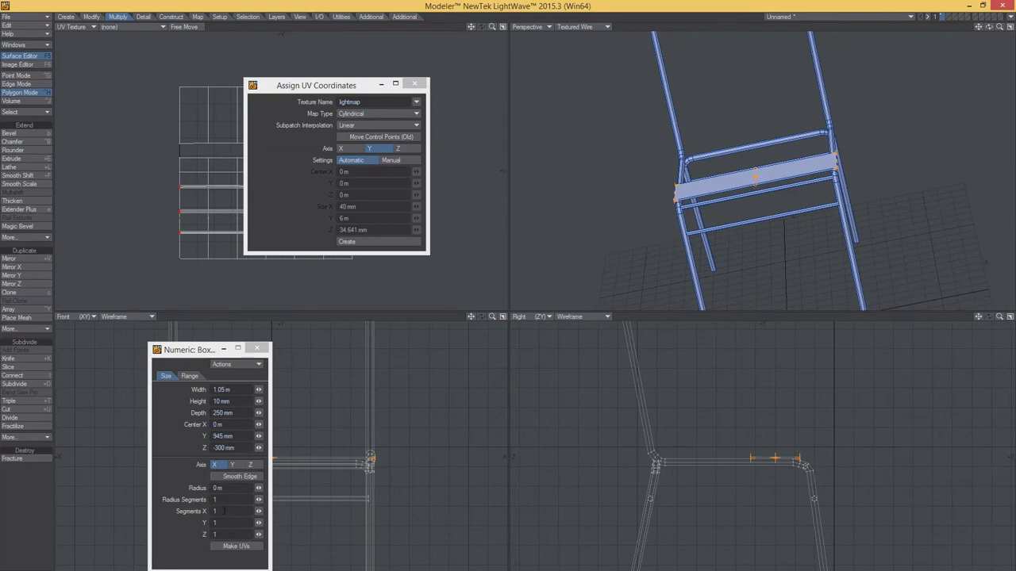
Apply the box's edge radius and segment values, then inspect the seat box from below.
{"action": "left_click", "coordinate": [224, 511]}
{"action": "type", "text": "3"}
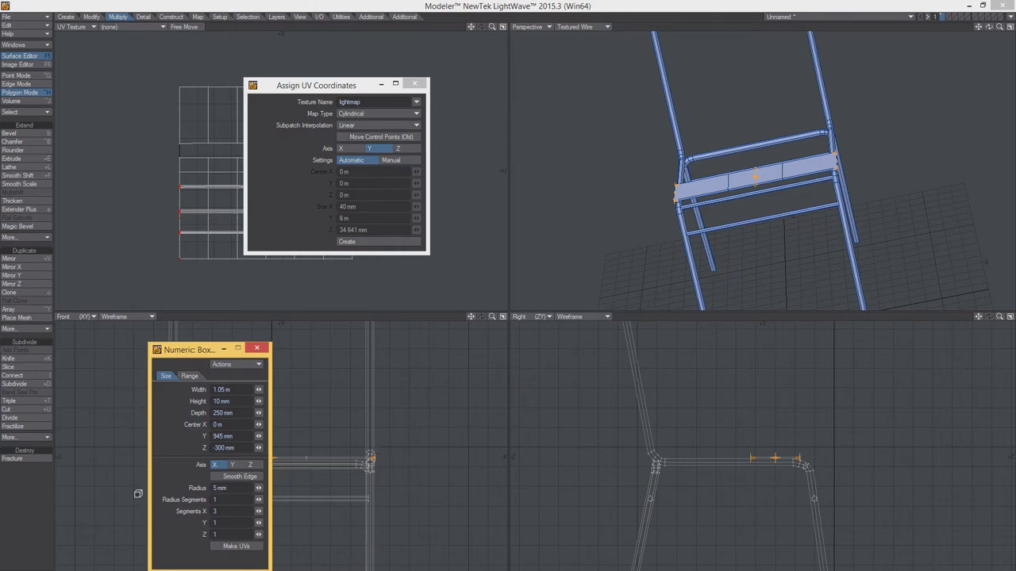
{"action": "key", "text": "Tab"}
{"action": "left_click_drag", "start_coordinate": [624, 275], "coordinate": [714, 238], "text": "alt"}
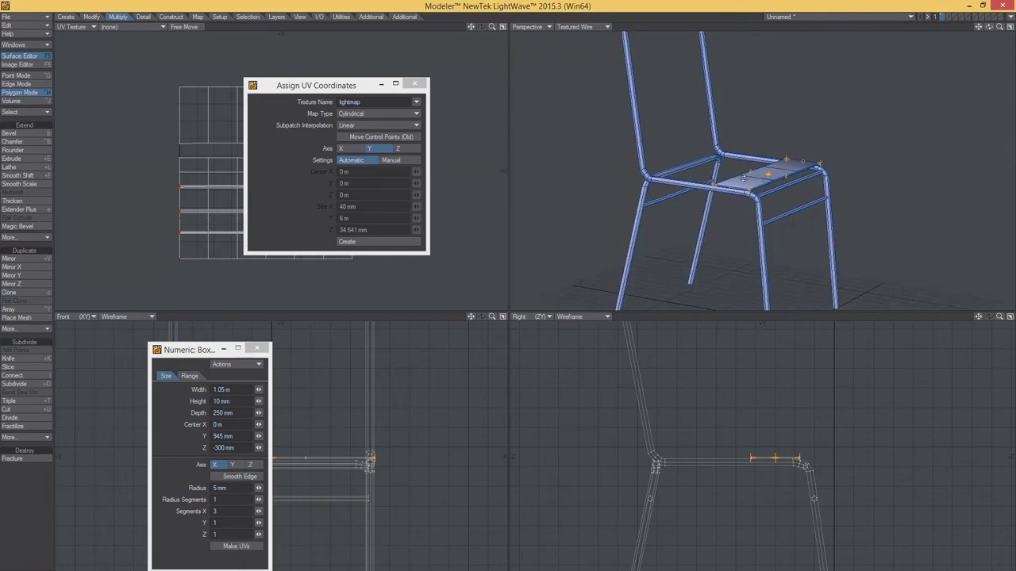
{"action": "key", "text": "shift+a"}
{"action": "mouse_move", "coordinate": [786, 210]}
{"action": "left_mouse_down", "text": "alt"}
{"action": "mouse_move", "coordinate": [757, 175]}
{"action": "mouse_move", "coordinate": [823, 205]}
{"action": "left_mouse_up", "text": "alt"}
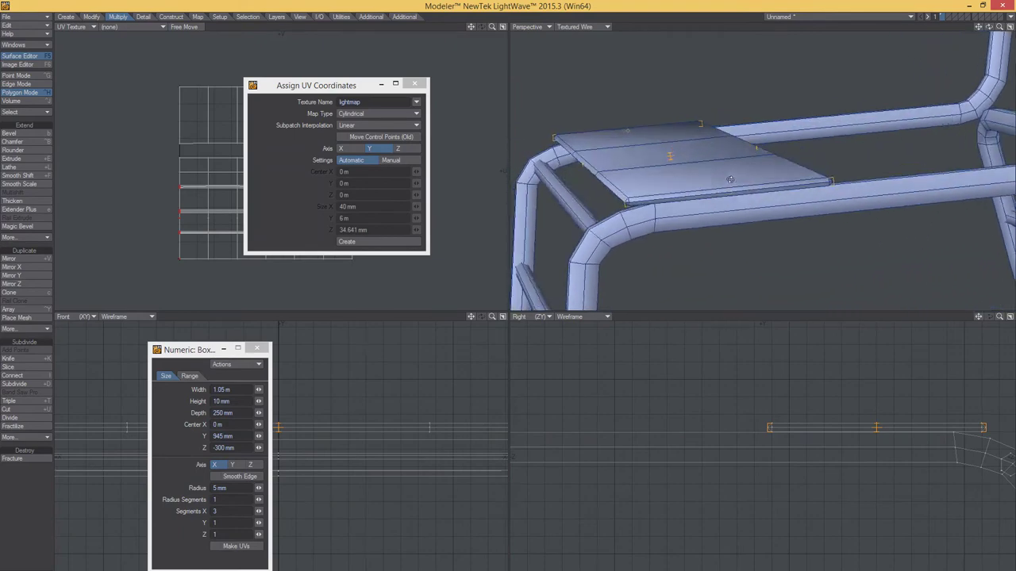
{"action": "key", "text": "a"}
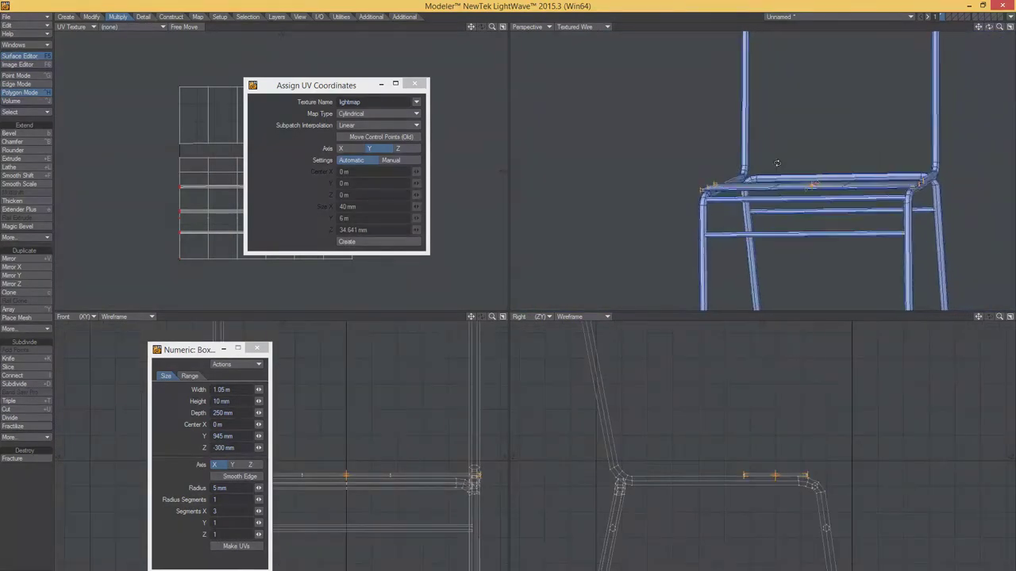
Set the seat box height to 15 mm and check it close up.
{"action": "left_click", "coordinate": [220, 401]}
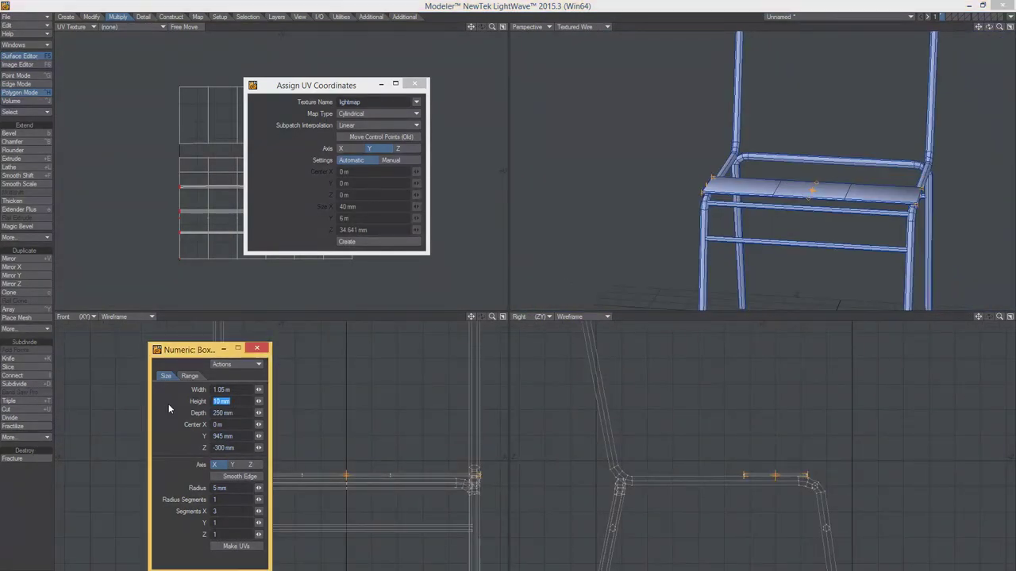
{"action": "type", "text": "15m"}
{"action": "key", "text": "Tab"}
{"action": "mouse_move", "coordinate": [541, 249]}
{"action": "left_mouse_down", "text": "alt"}
{"action": "mouse_move", "coordinate": [803, 200]}
{"action": "mouse_move", "coordinate": [762, 230]}
{"action": "mouse_move", "coordinate": [785, 236]}
{"action": "left_mouse_up", "text": "alt"}
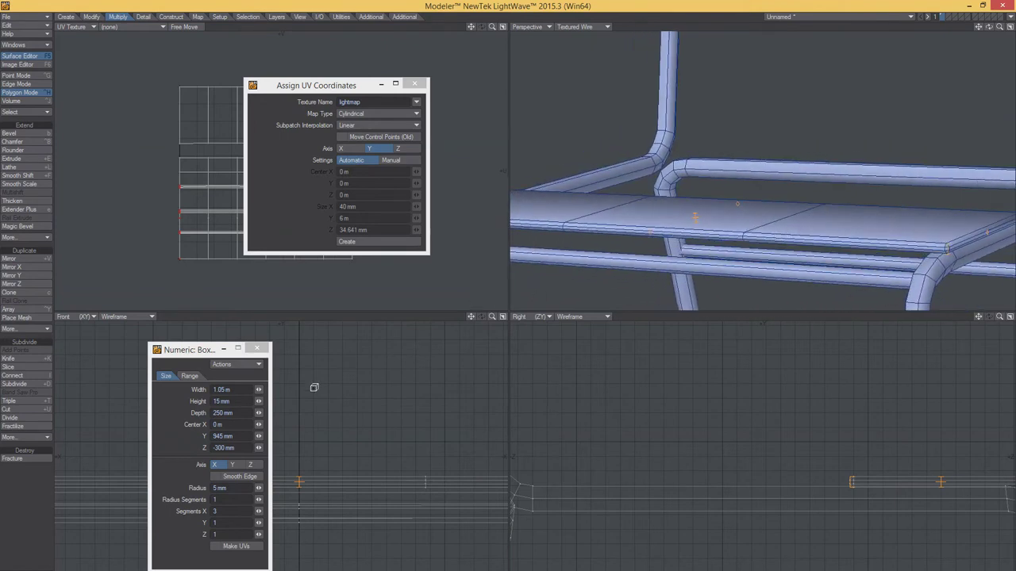
Orbit around the chair to inspect the seat from below, the side and above.
{"action": "scroll", "coordinate": [702, 207], "scroll_direction": "down", "scroll_amount": 5}
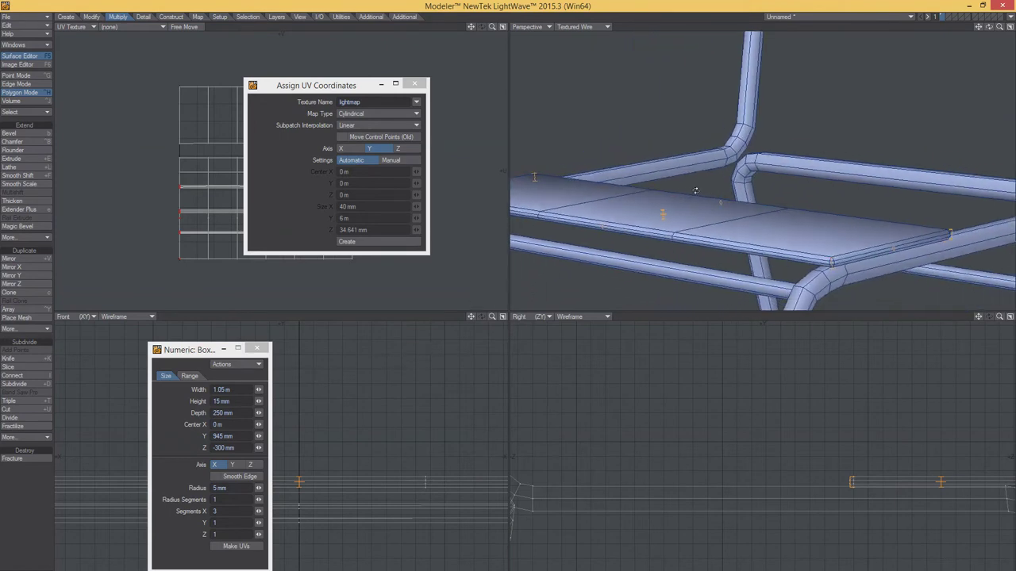
{"action": "mouse_move", "coordinate": [702, 207]}
{"action": "left_mouse_down", "text": "alt"}
{"action": "mouse_move", "coordinate": [696, 121]}
{"action": "mouse_move", "coordinate": [774, 187]}
{"action": "left_mouse_up", "text": "alt"}
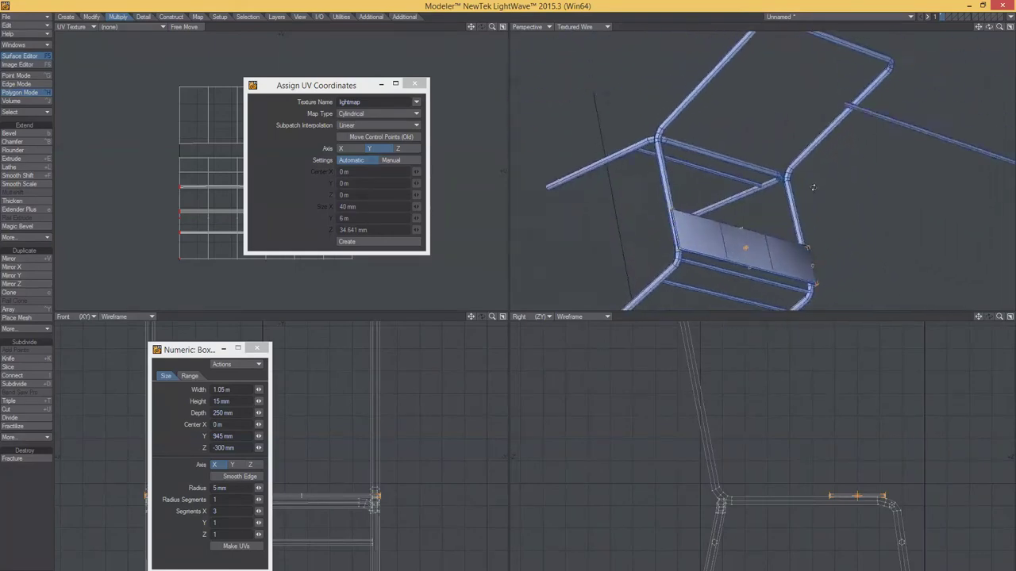
{"action": "scroll", "coordinate": [775, 188], "scroll_direction": "up", "scroll_amount": 5}
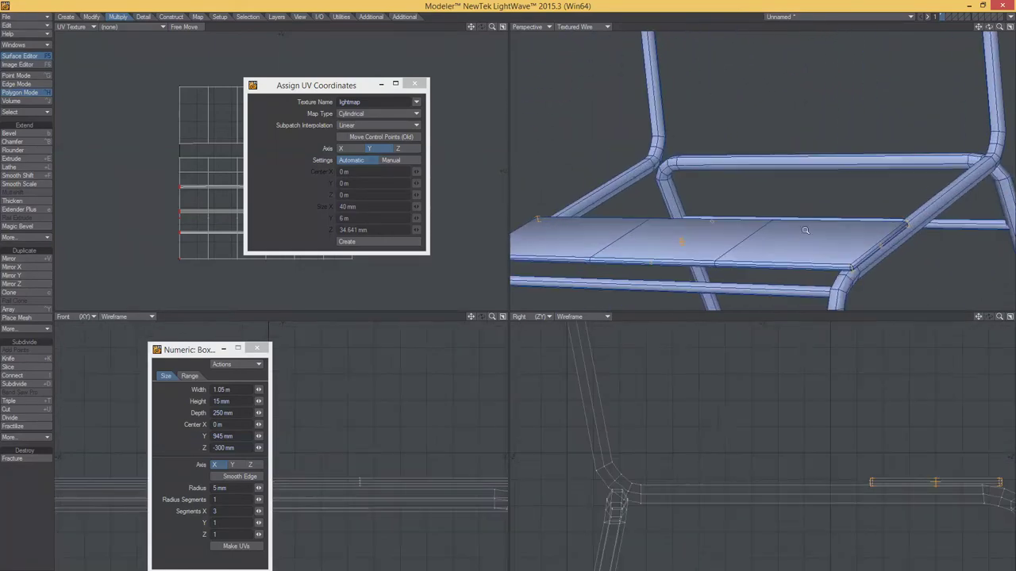
{"action": "left_click_drag", "start_coordinate": [775, 187], "coordinate": [754, 226], "text": "alt"}
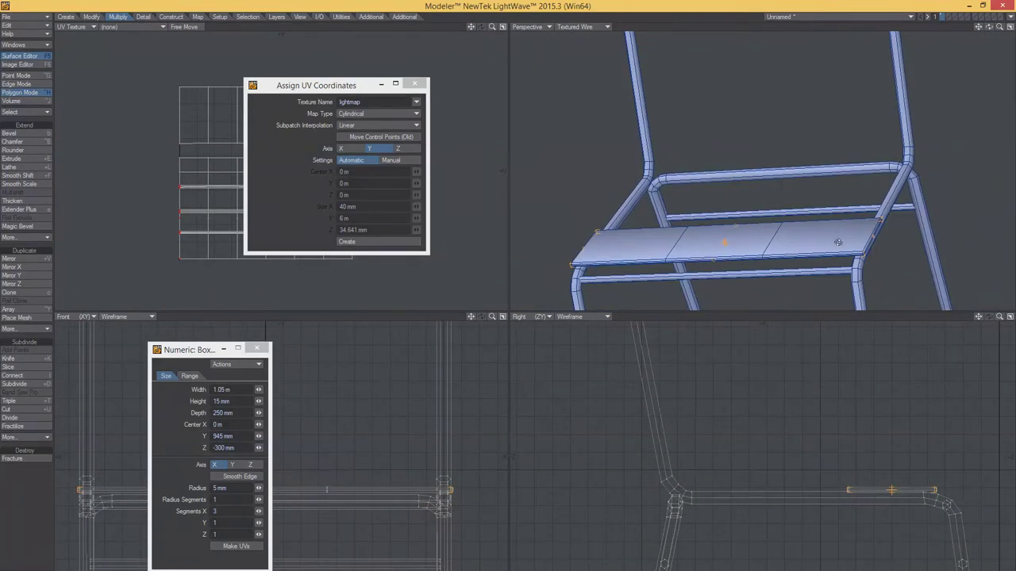
{"action": "mouse_move", "coordinate": [838, 242]}
{"action": "left_mouse_down", "text": "alt"}
{"action": "mouse_move", "coordinate": [744, 245]}
{"action": "mouse_move", "coordinate": [780, 258]}
{"action": "left_mouse_up", "text": "alt"}
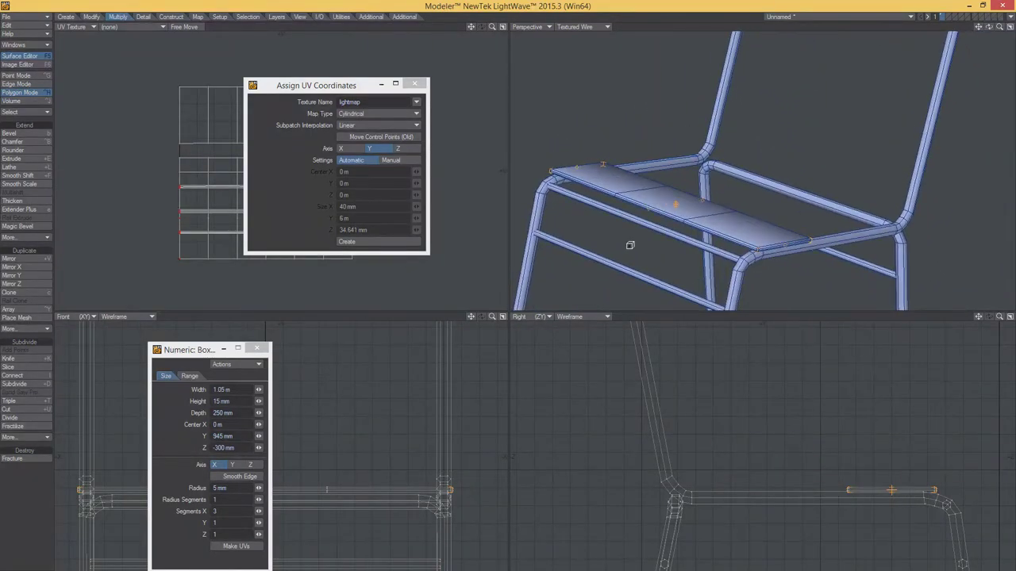
{"action": "mouse_move", "coordinate": [657, 221]}
{"action": "left_mouse_down", "text": "alt"}
{"action": "mouse_move", "coordinate": [746, 110]}
{"action": "mouse_move", "coordinate": [726, 260]}
{"action": "left_mouse_up", "text": "alt"}
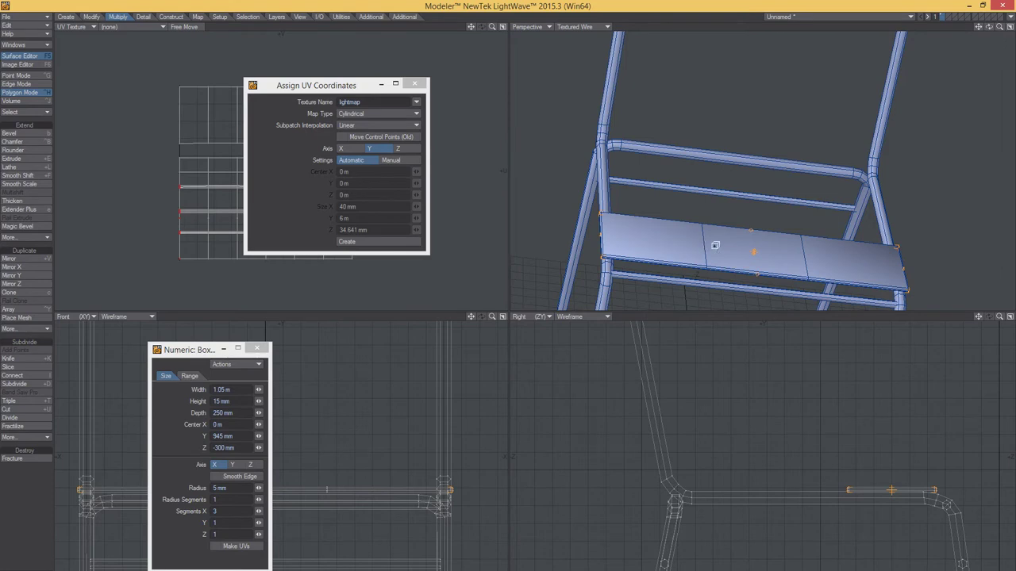
{"action": "mouse_move", "coordinate": [832, 248]}
{"action": "left_mouse_down", "text": "alt"}
{"action": "mouse_move", "coordinate": [711, 144]}
{"action": "mouse_move", "coordinate": [703, 200]}
{"action": "left_mouse_up", "text": "alt"}
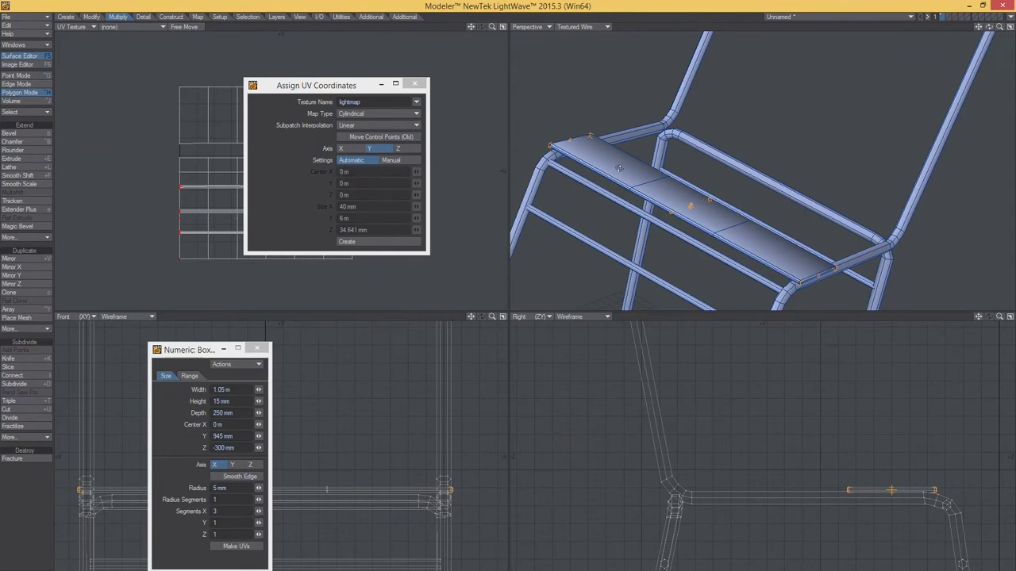
{"action": "left_click_drag", "start_coordinate": [619, 168], "coordinate": [750, 239], "text": "alt"}
Set the seat box's edge radius to 0 m for square edges.
{"action": "left_click", "coordinate": [232, 488]}
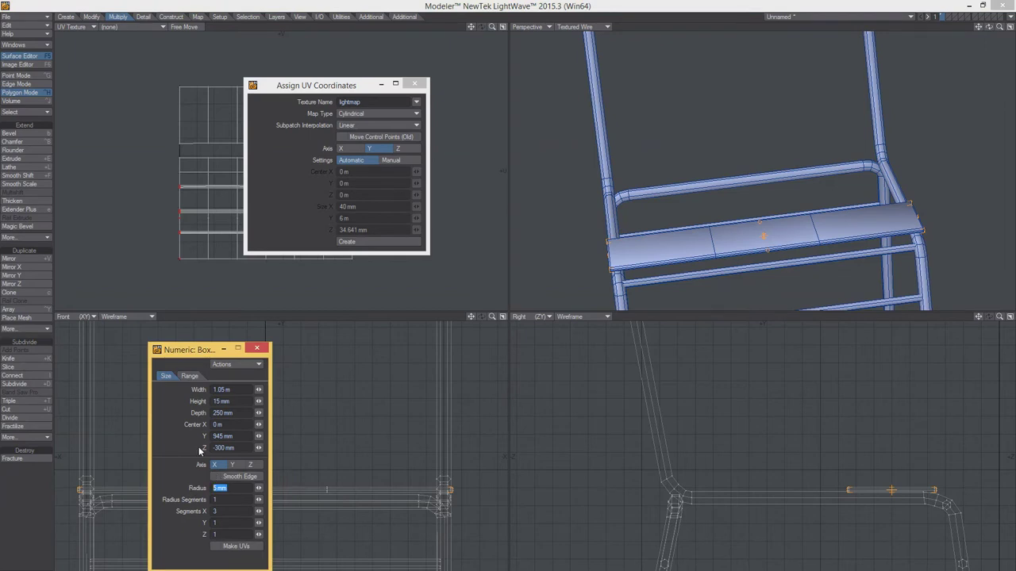
{"action": "type", "text": "0"}
{"action": "key", "text": "Tab"}
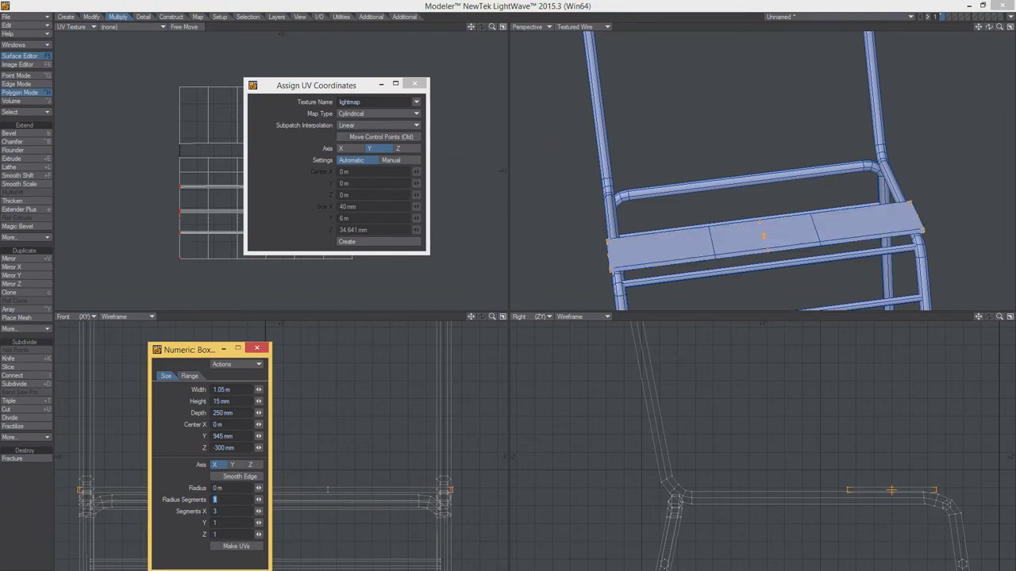
{"action": "mouse_move", "coordinate": [714, 230]}
{"action": "left_mouse_down", "text": "alt"}
{"action": "mouse_move", "coordinate": [738, 235]}
{"action": "mouse_move", "coordinate": [566, 194]}
{"action": "left_mouse_up", "text": "alt"}
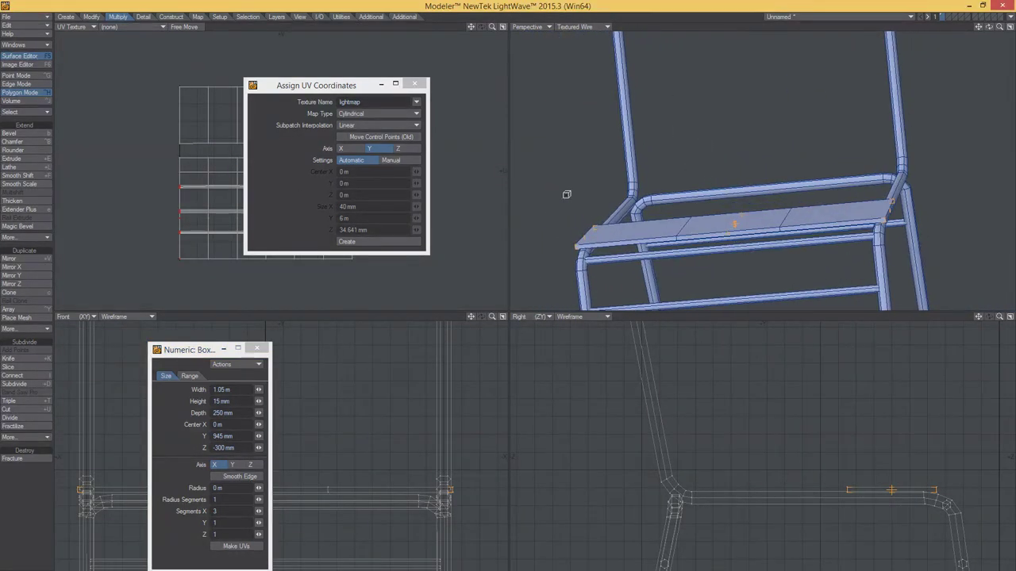
Switch the lightmap Map Type to Atlas and create the atlas UV layout.
{"action": "left_click", "coordinate": [389, 112]}
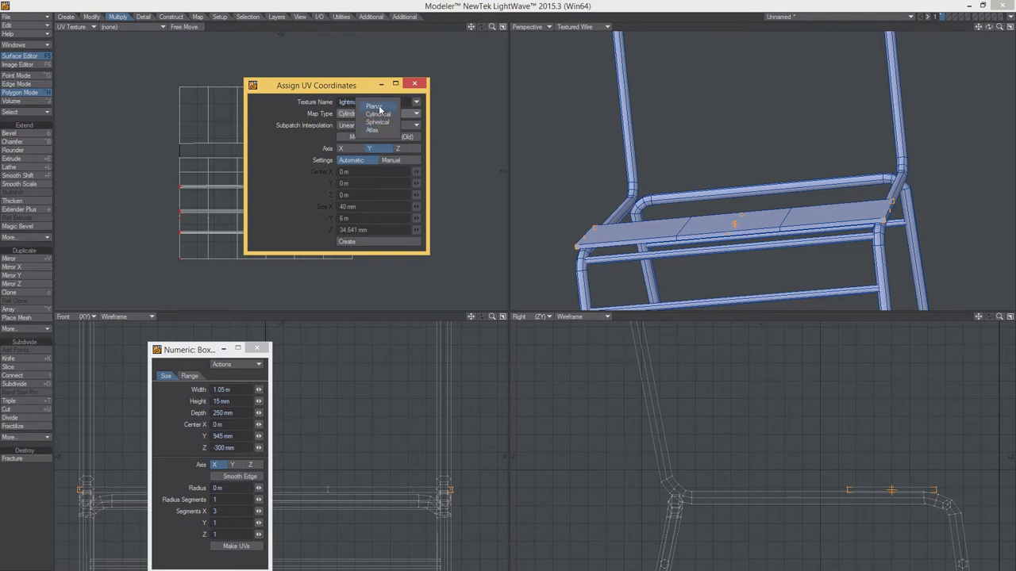
{"action": "left_click", "coordinate": [375, 130]}
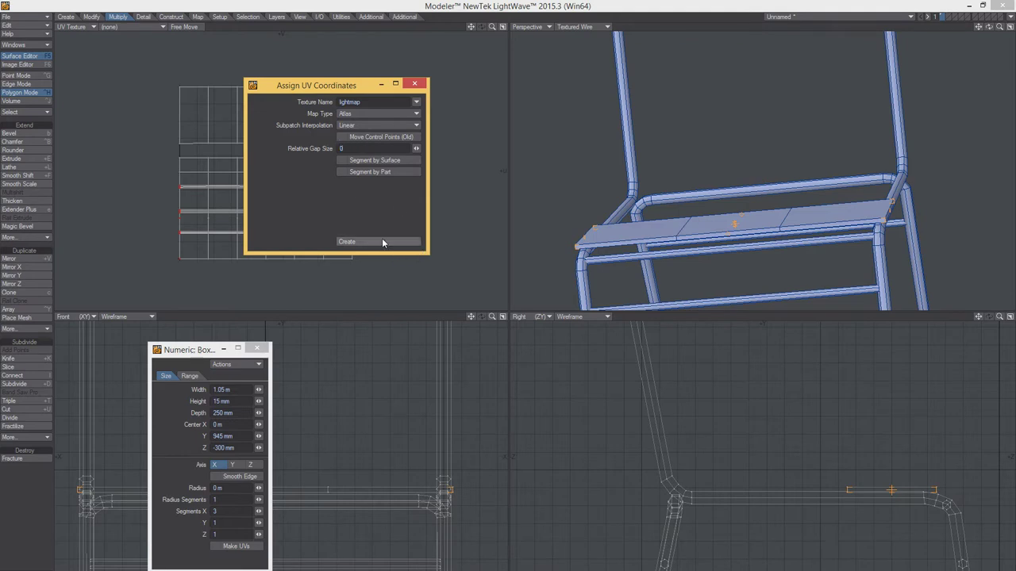
{"action": "left_click", "coordinate": [381, 239]}
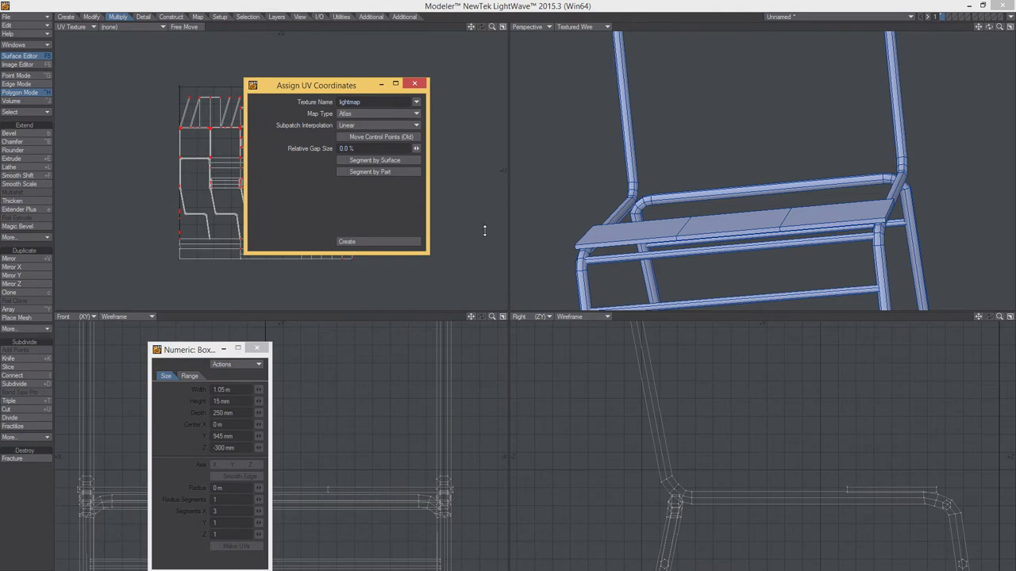
{"action": "left_click_drag", "start_coordinate": [335, 87], "coordinate": [497, 302]}
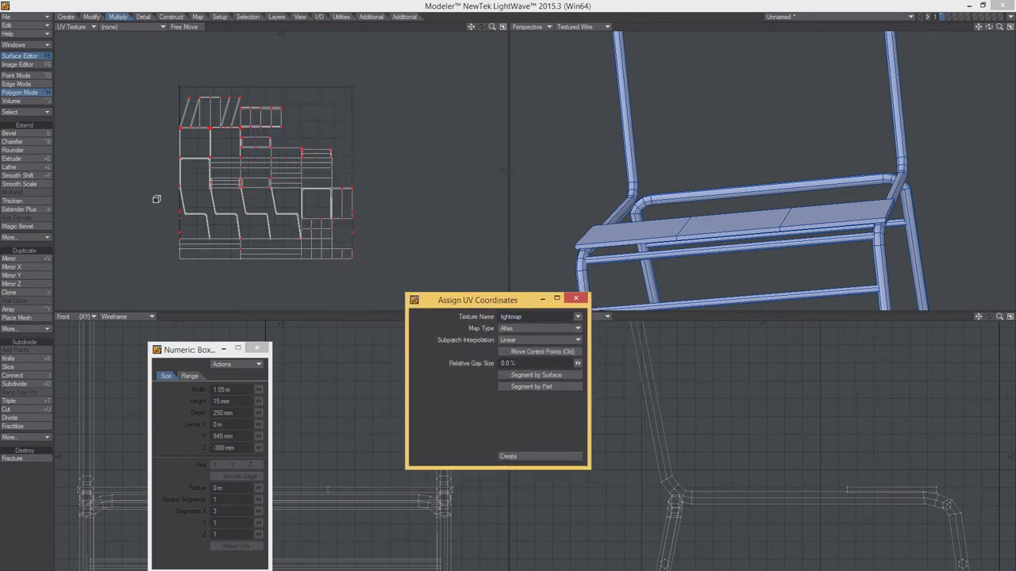
Revert the chair's UVs to the previous layout and commit the seat box.
{"action": "left_click", "coordinate": [385, 206]}
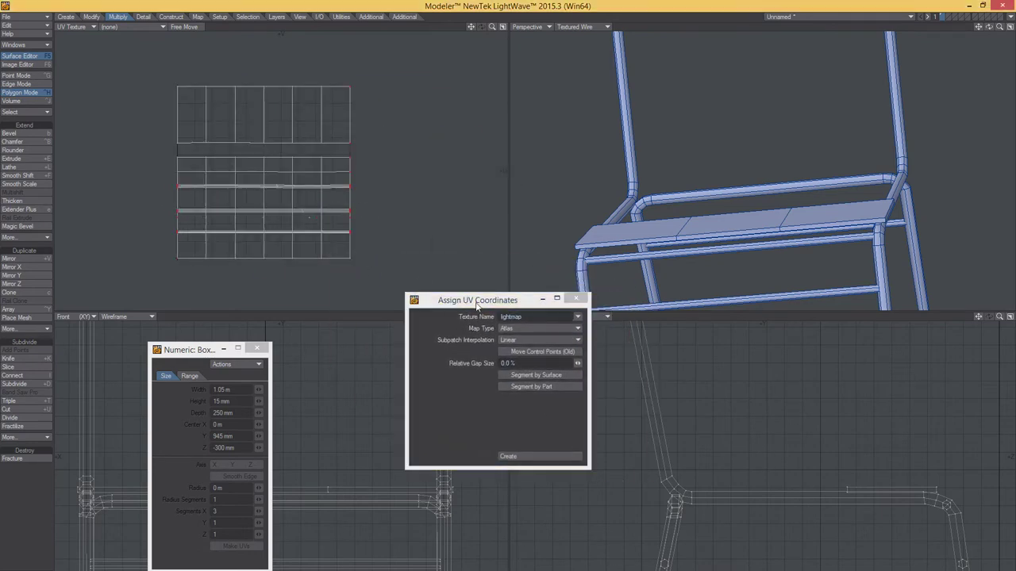
{"action": "left_click_drag", "start_coordinate": [477, 305], "coordinate": [403, 224]}
{"action": "left_click", "coordinate": [649, 234]}
Atlas-map the seat panels into the lightmap and move their UV islands beside the frame layout.
{"action": "left_click", "coordinate": [623, 250]}
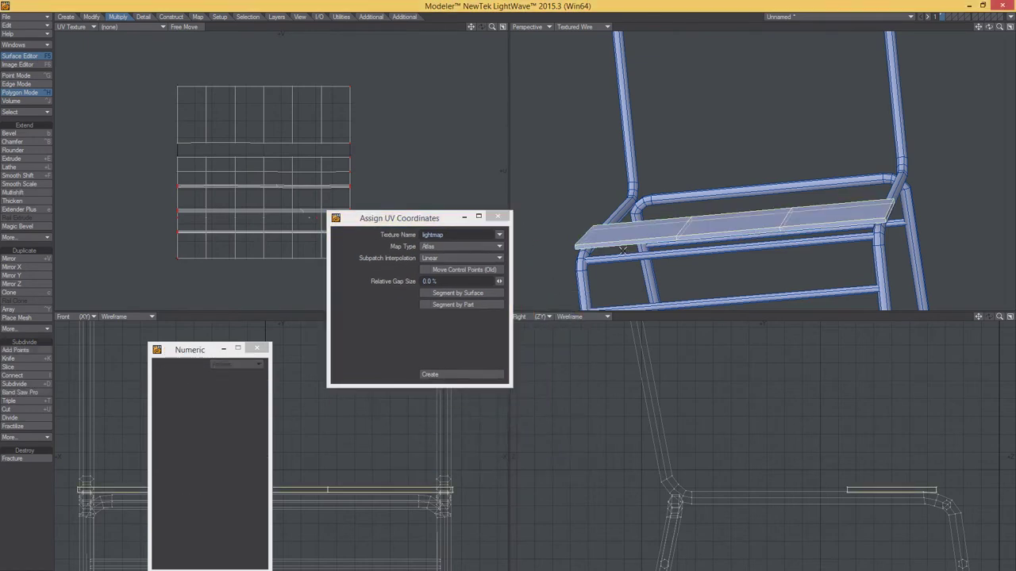
{"action": "left_click", "coordinate": [450, 378]}
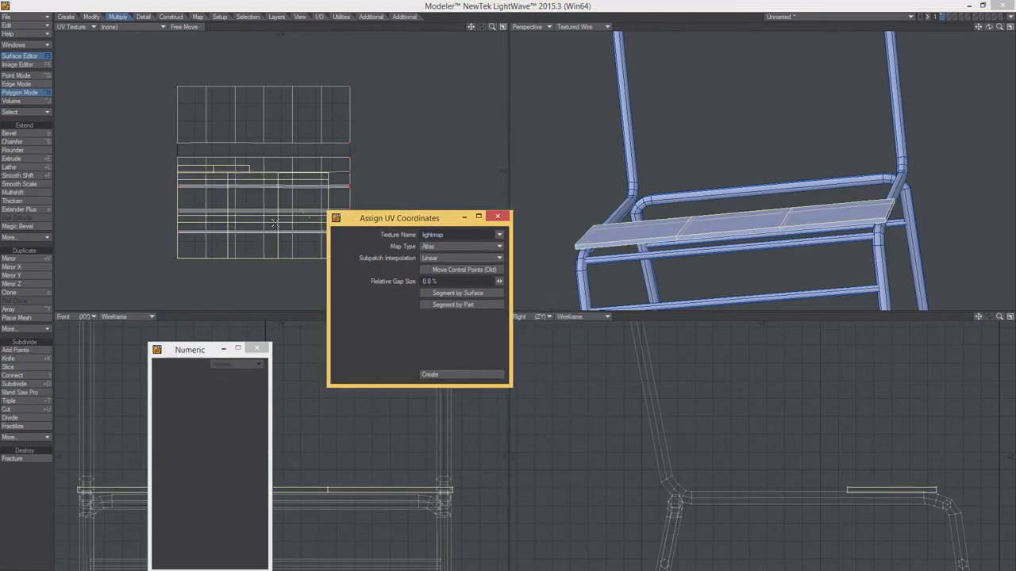
{"action": "key", "text": "t"}
{"action": "mouse_move", "coordinate": [260, 215]}
{"action": "left_mouse_down"}
{"action": "mouse_move", "coordinate": [113, 198]}
{"action": "mouse_move", "coordinate": [242, 182]}
{"action": "left_mouse_up"}
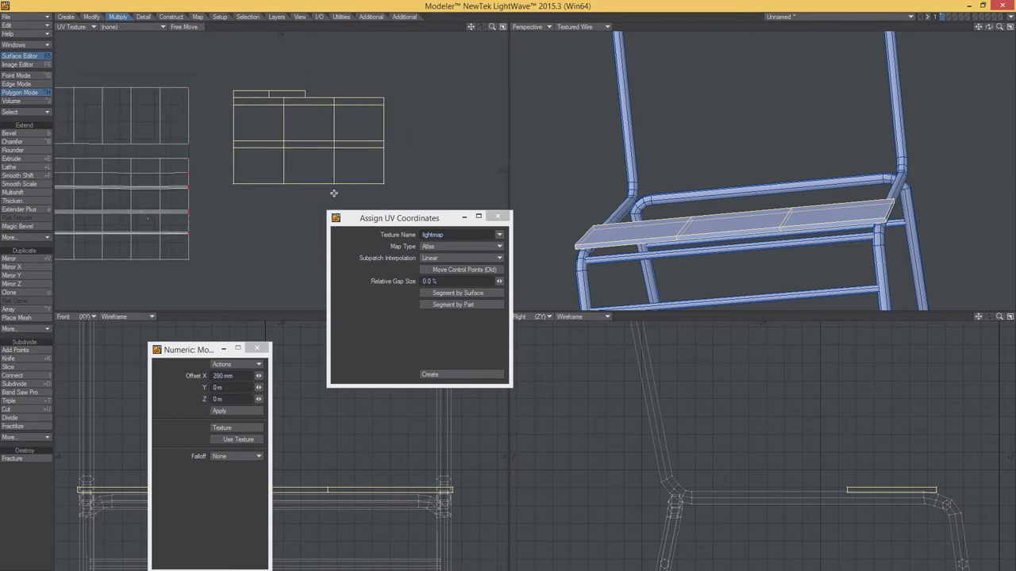
Inspect individual seat polygons from several angles, then reselect the three top seat panels.
{"action": "mouse_move", "coordinate": [731, 225]}
{"action": "left_mouse_down", "text": "alt"}
{"action": "mouse_move", "coordinate": [603, 214]}
{"action": "mouse_move", "coordinate": [655, 245]}
{"action": "left_mouse_up", "text": "alt"}
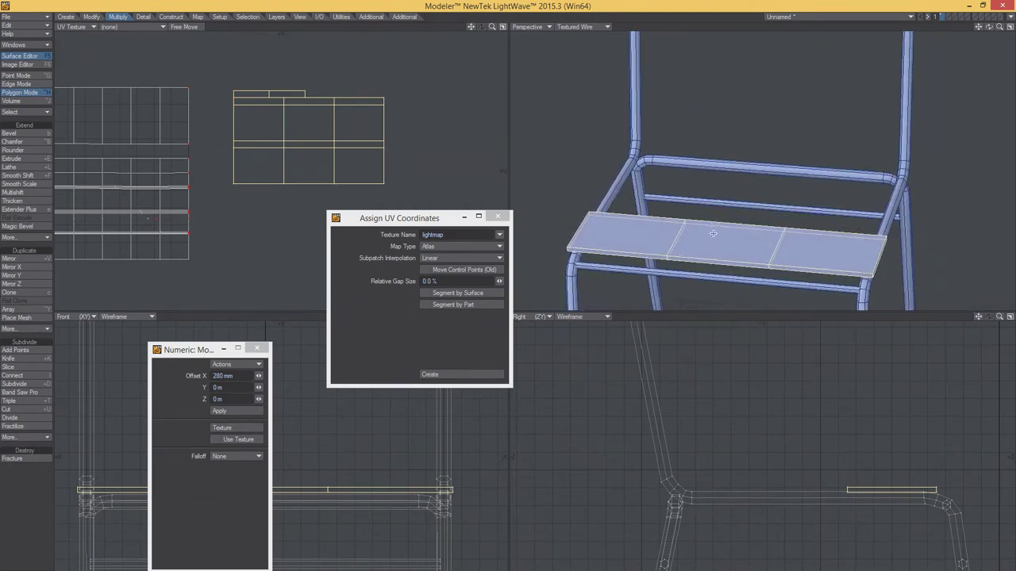
{"action": "key", "text": "slash"}
{"action": "left_click", "coordinate": [690, 259]}
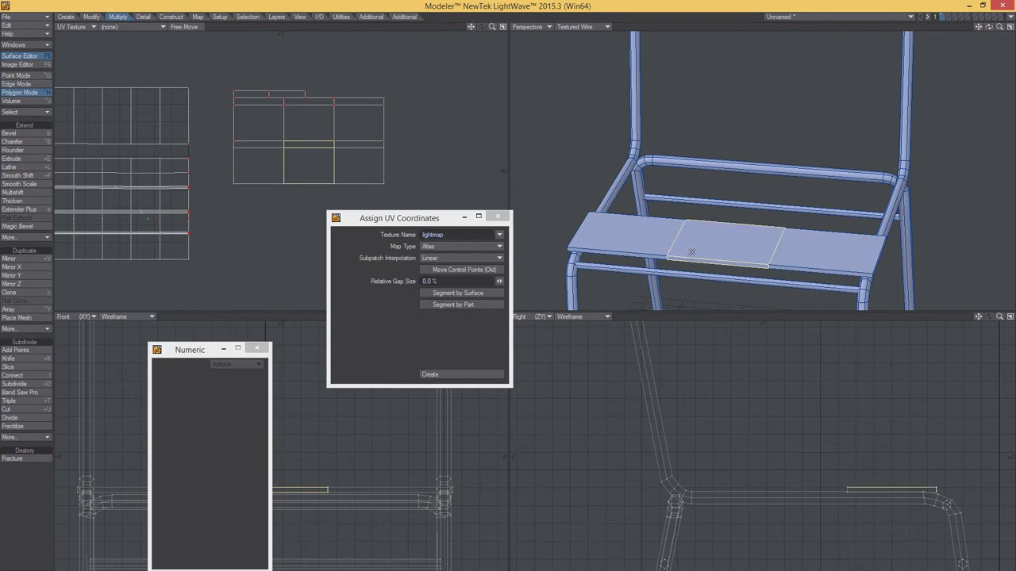
{"action": "mouse_move", "coordinate": [694, 249]}
{"action": "left_mouse_down", "text": "alt"}
{"action": "mouse_move", "coordinate": [715, 298]}
{"action": "mouse_move", "coordinate": [755, 185]}
{"action": "left_mouse_up", "text": "alt"}
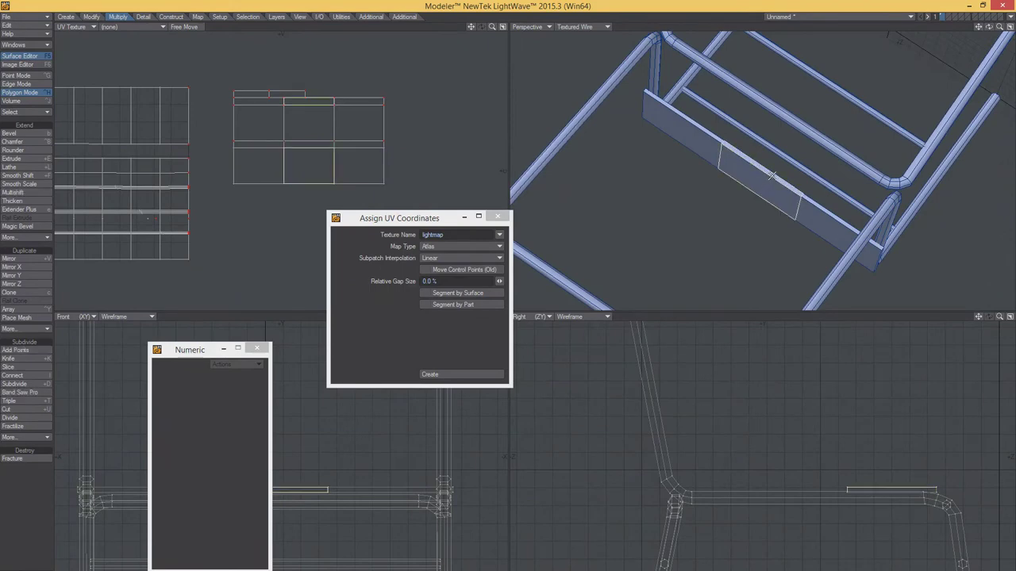
{"action": "left_click", "coordinate": [762, 179]}
{"action": "mouse_move", "coordinate": [780, 161]}
{"action": "left_mouse_down", "text": "alt"}
{"action": "mouse_move", "coordinate": [850, 123]}
{"action": "mouse_move", "coordinate": [822, 148]}
{"action": "mouse_move", "coordinate": [709, 171]}
{"action": "left_mouse_up", "text": "alt"}
{"action": "left_click", "coordinate": [851, 123]}
{"action": "left_click_drag", "start_coordinate": [771, 161], "coordinate": [735, 158], "text": "alt"}
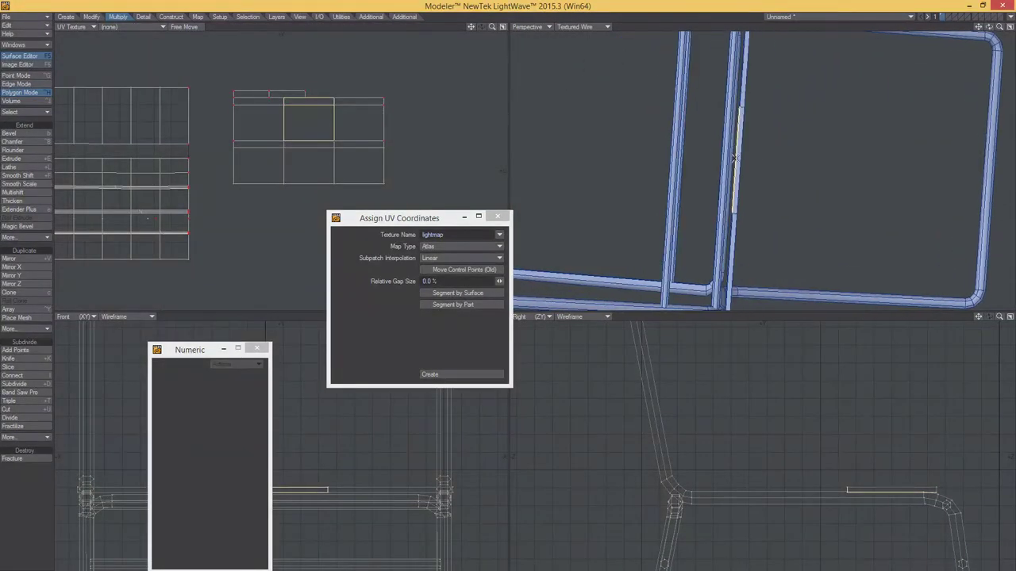
{"action": "mouse_move", "coordinate": [645, 151]}
{"action": "left_mouse_down", "text": "alt"}
{"action": "mouse_move", "coordinate": [791, 108]}
{"action": "mouse_move", "coordinate": [733, 251]}
{"action": "left_mouse_up", "text": "alt"}
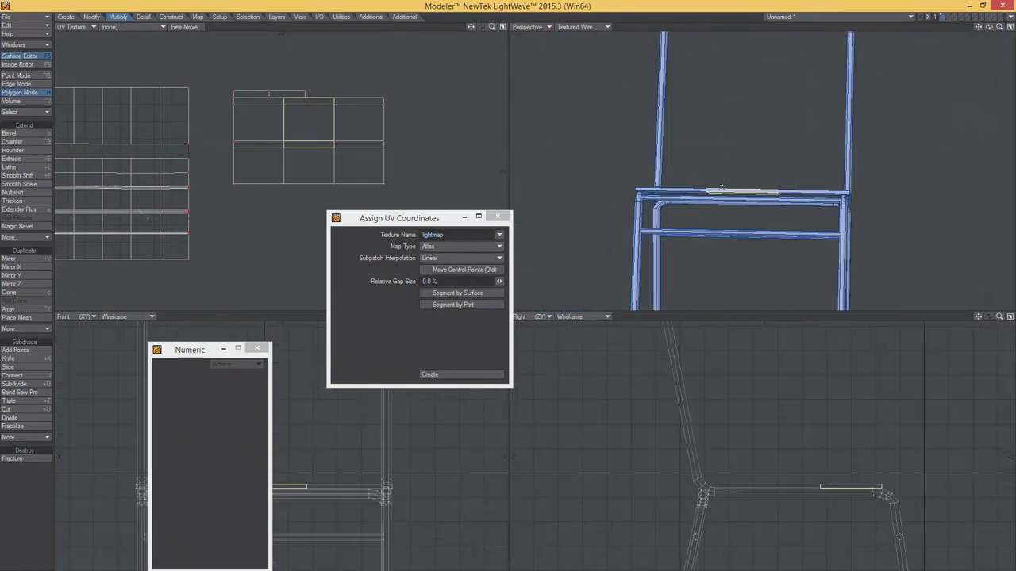
{"action": "scroll", "coordinate": [746, 243], "scroll_direction": "up", "scroll_amount": 2}
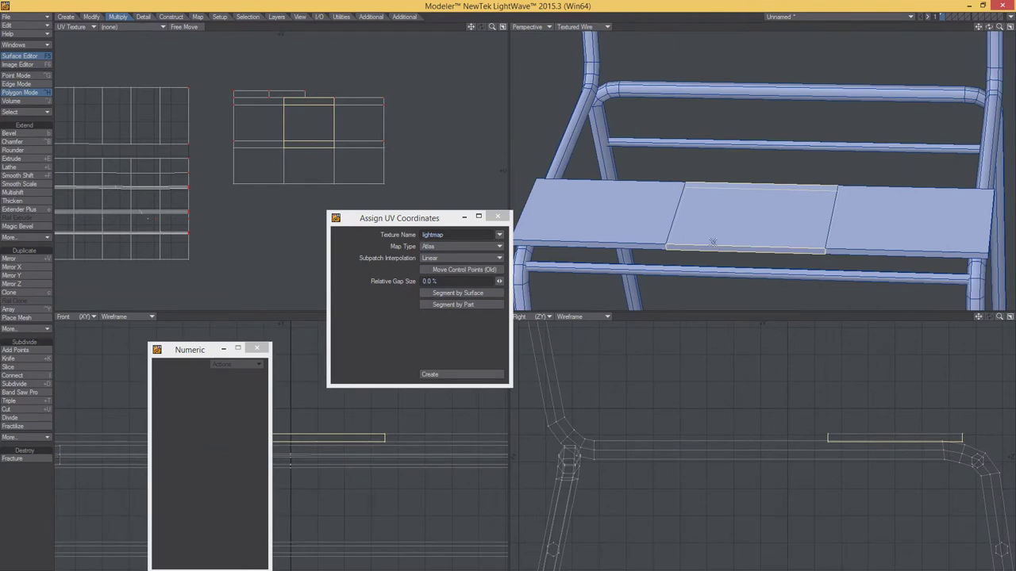
{"action": "key", "text": "slash"}
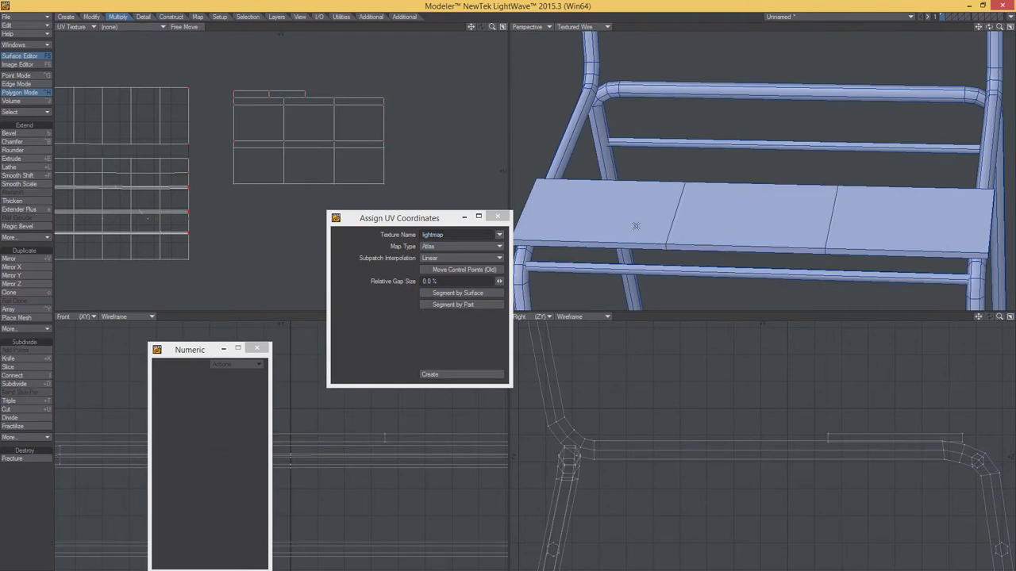
{"action": "left_click_drag", "start_coordinate": [586, 216], "coordinate": [884, 216]}
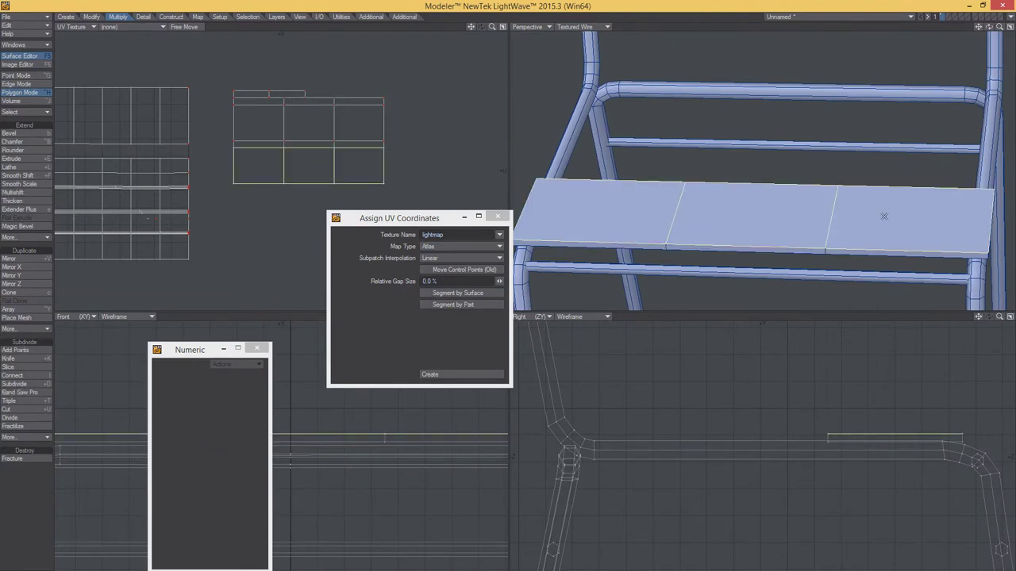
Create auto-sized Planar lightmap UVs for the seat and nudge the island slightly.
{"action": "left_click", "coordinate": [461, 246]}
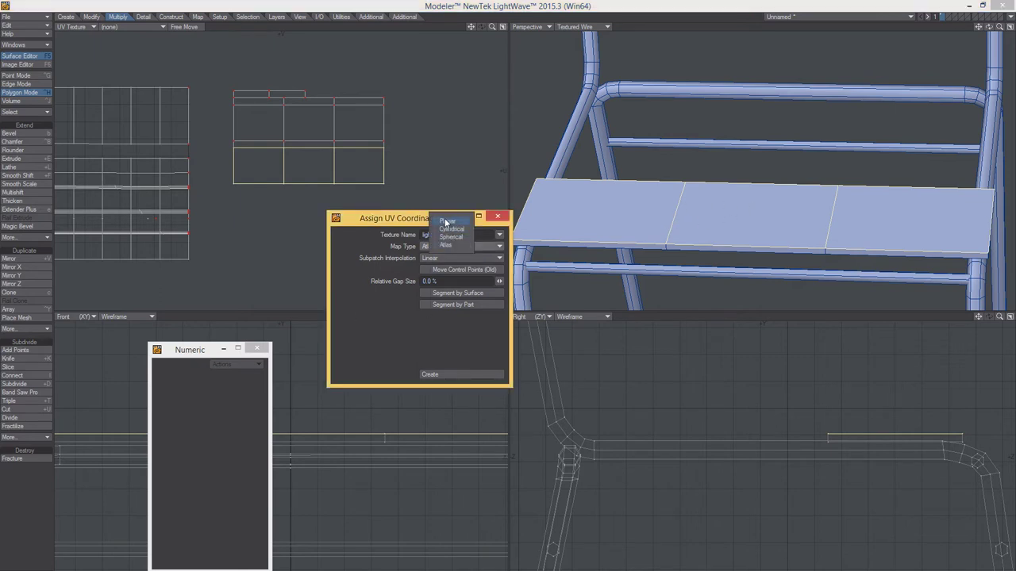
{"action": "left_click", "coordinate": [446, 222]}
{"action": "left_click", "coordinate": [438, 294]}
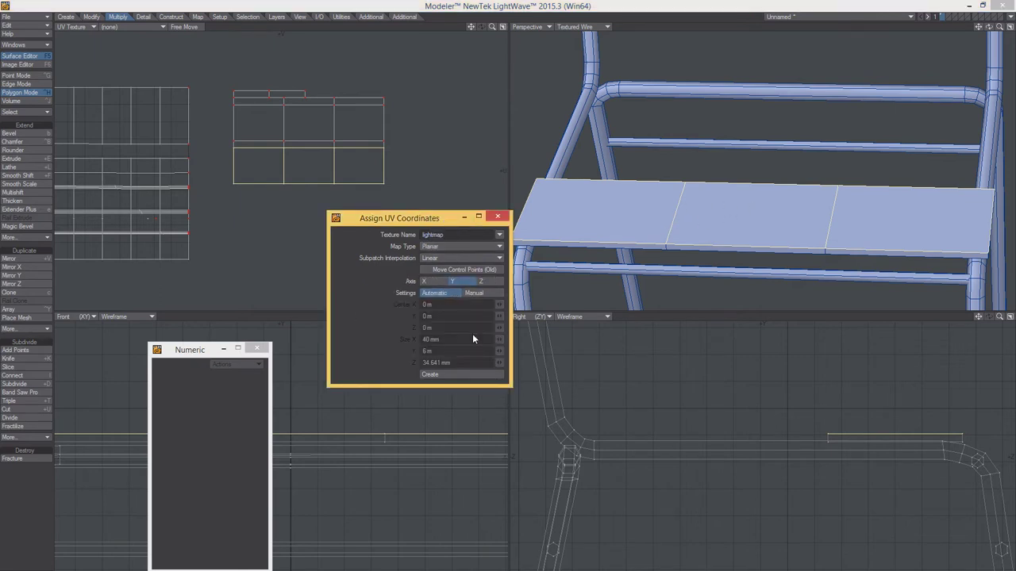
{"action": "left_click", "coordinate": [453, 375]}
{"action": "scroll", "coordinate": [263, 205], "scroll_direction": "down", "scroll_amount": 2}
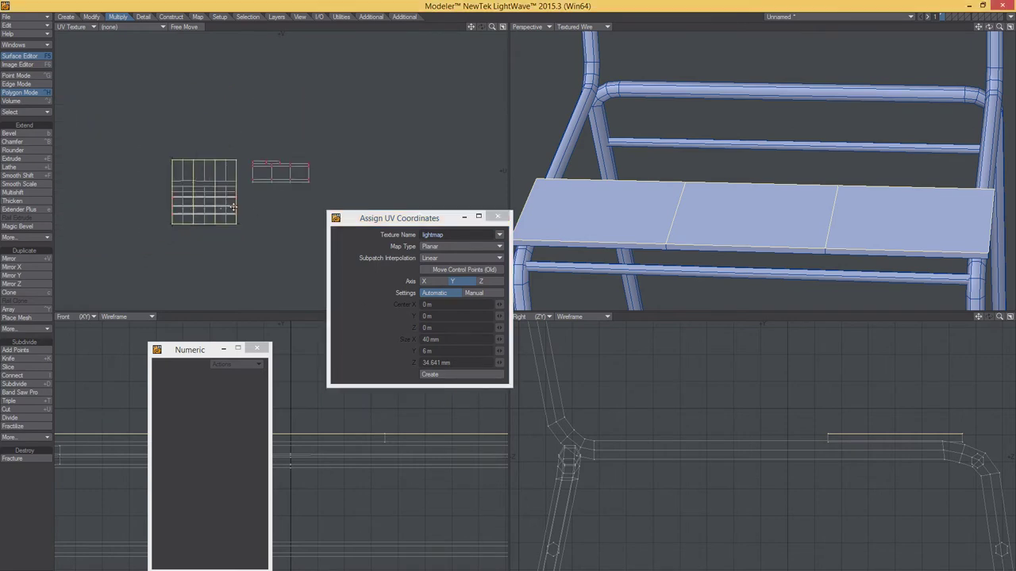
{"action": "scroll", "coordinate": [263, 204], "scroll_direction": "down", "scroll_amount": 1}
{"action": "key", "text": "t"}
{"action": "left_click_drag", "start_coordinate": [224, 170], "coordinate": [221, 173]}
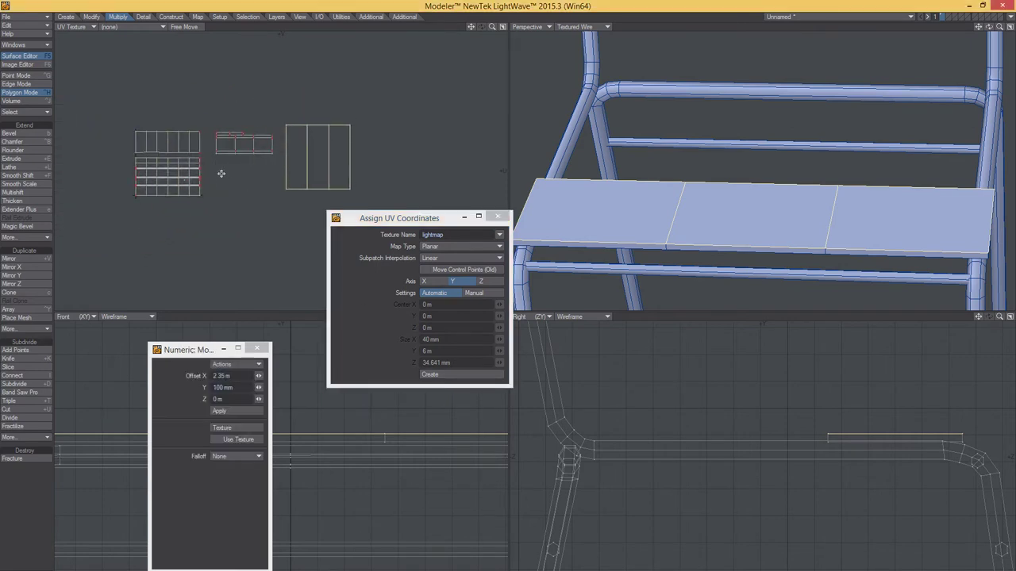
{"action": "key", "text": "space"}
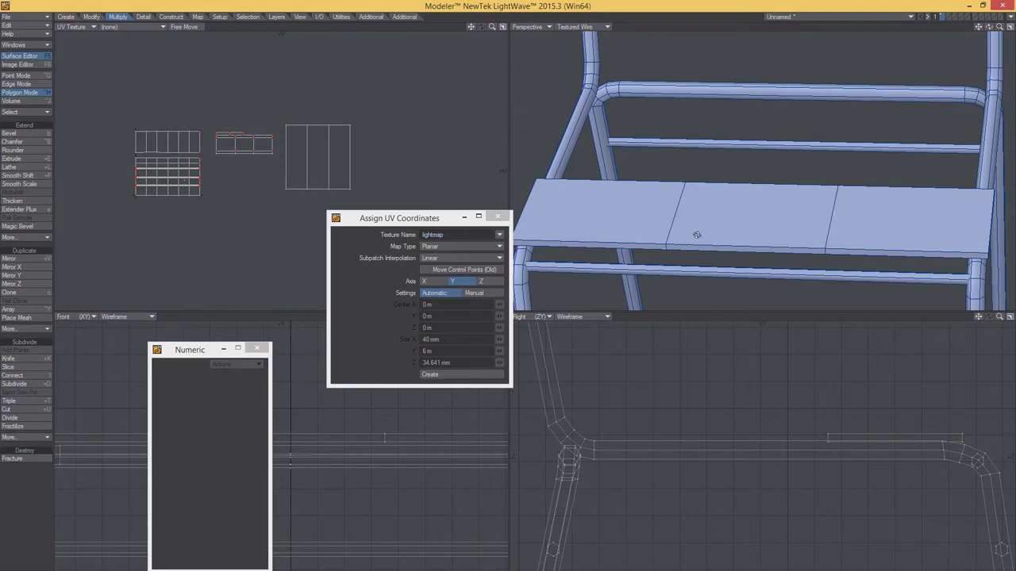
Create planar lightmap UVs for the seat slats and move that island to the right.
{"action": "left_click_drag", "start_coordinate": [696, 235], "coordinate": [837, 220]}
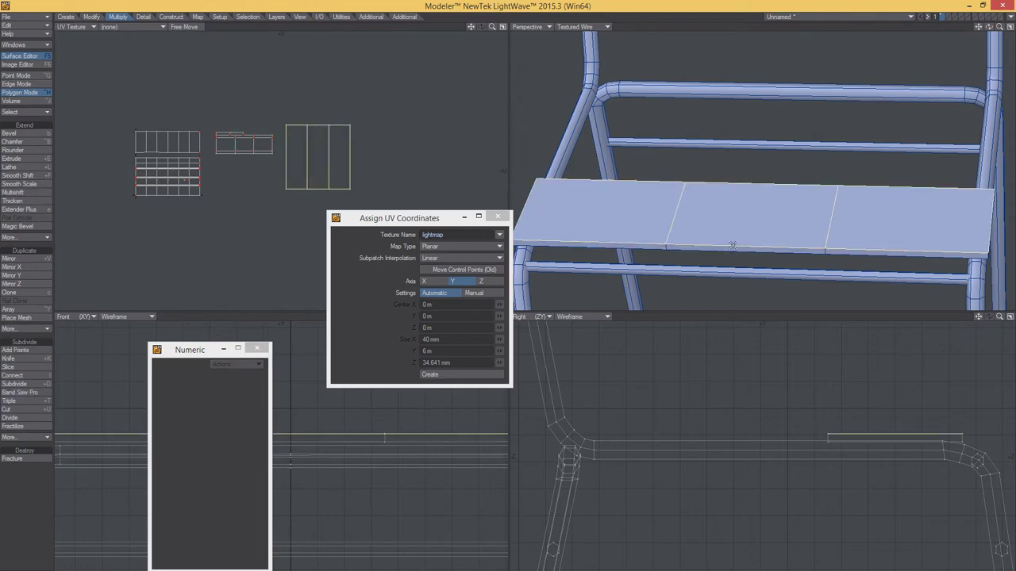
{"action": "middle_click_drag", "start_coordinate": [732, 245], "coordinate": [757, 75]}
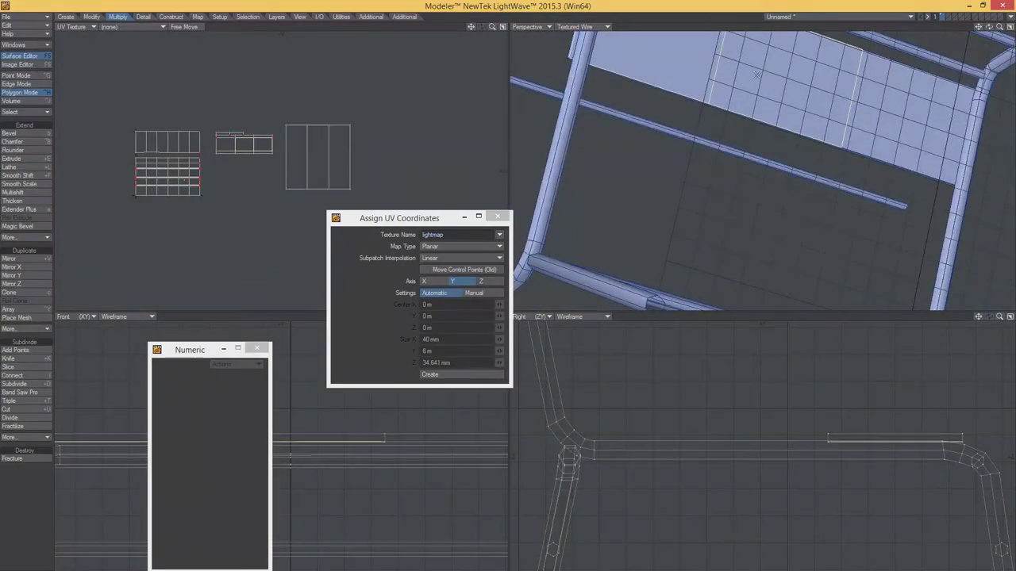
{"action": "left_click_drag", "start_coordinate": [758, 75], "coordinate": [883, 107]}
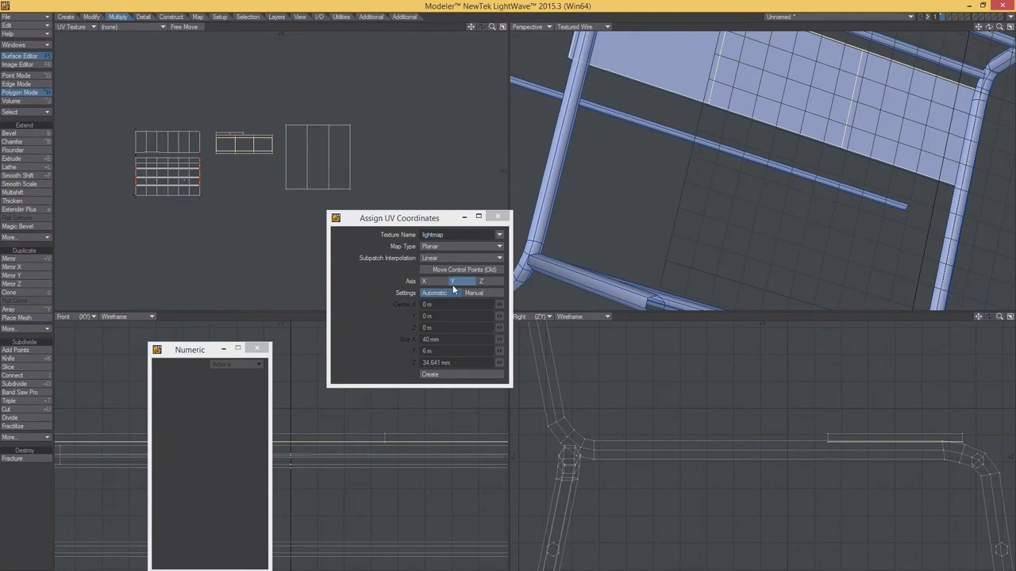
{"action": "left_click", "coordinate": [430, 374]}
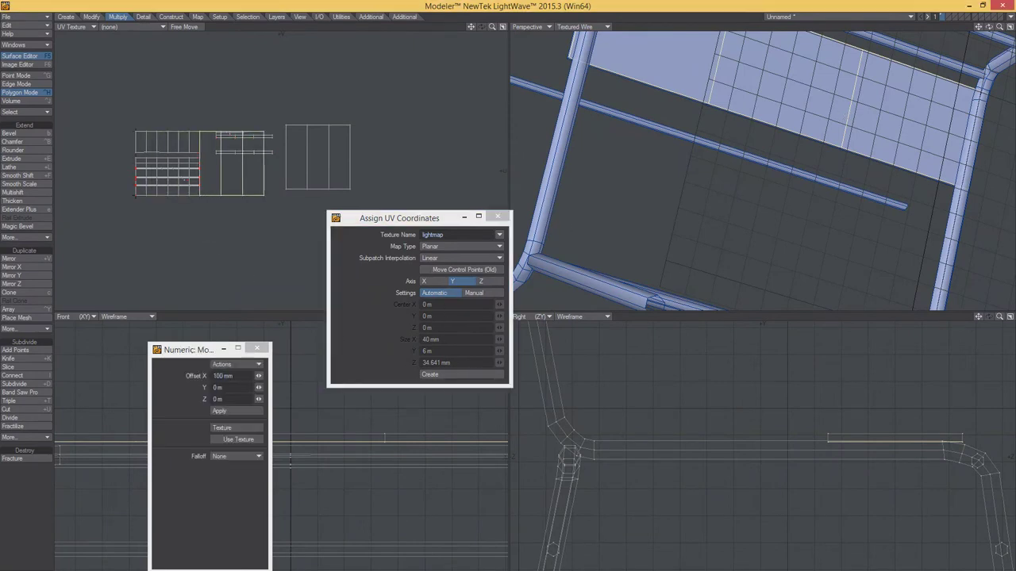
{"action": "mouse_move", "coordinate": [232, 163]}
{"action": "left_mouse_down"}
{"action": "mouse_move", "coordinate": [405, 148]}
{"action": "mouse_move", "coordinate": [397, 157]}
{"action": "left_mouse_up"}
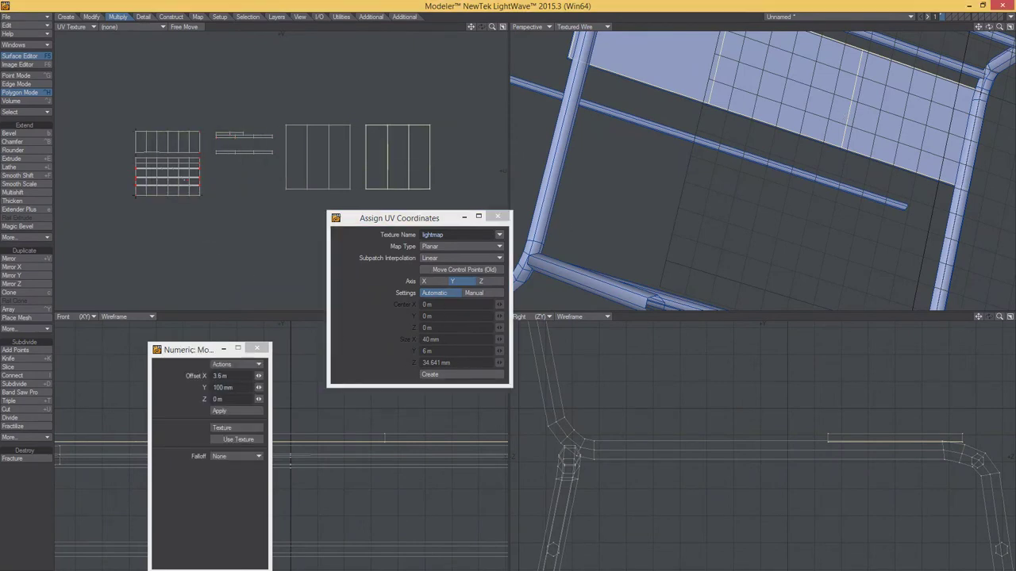
{"action": "key", "text": "space"}
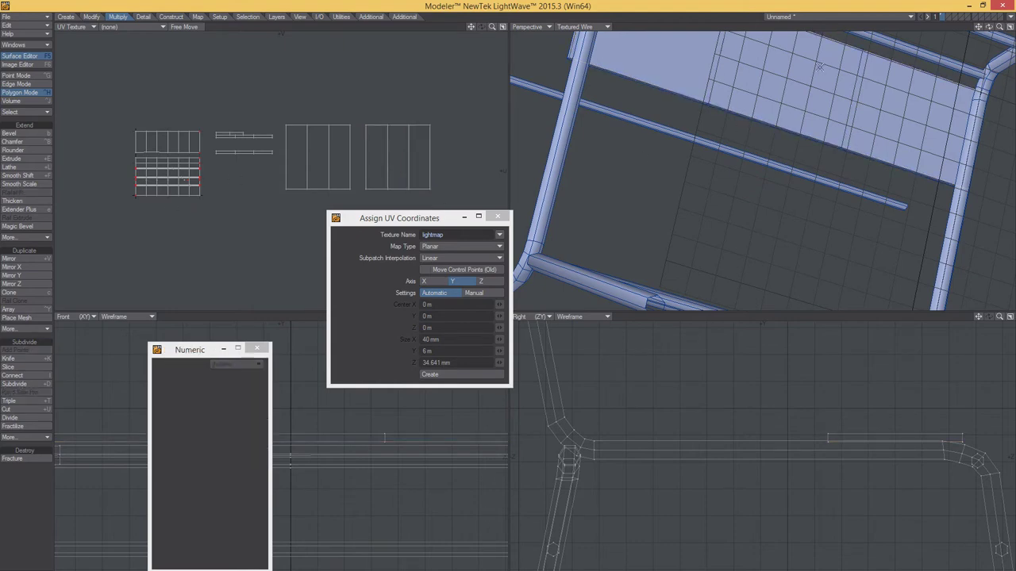
Give the seat's long edge strip Z-axis planar UVs, moved up-right and squashed thin.
{"action": "mouse_move", "coordinate": [819, 68]}
{"action": "left_mouse_down", "text": "alt"}
{"action": "mouse_move", "coordinate": [757, 185]}
{"action": "mouse_move", "coordinate": [748, 145]}
{"action": "left_mouse_up", "text": "alt"}
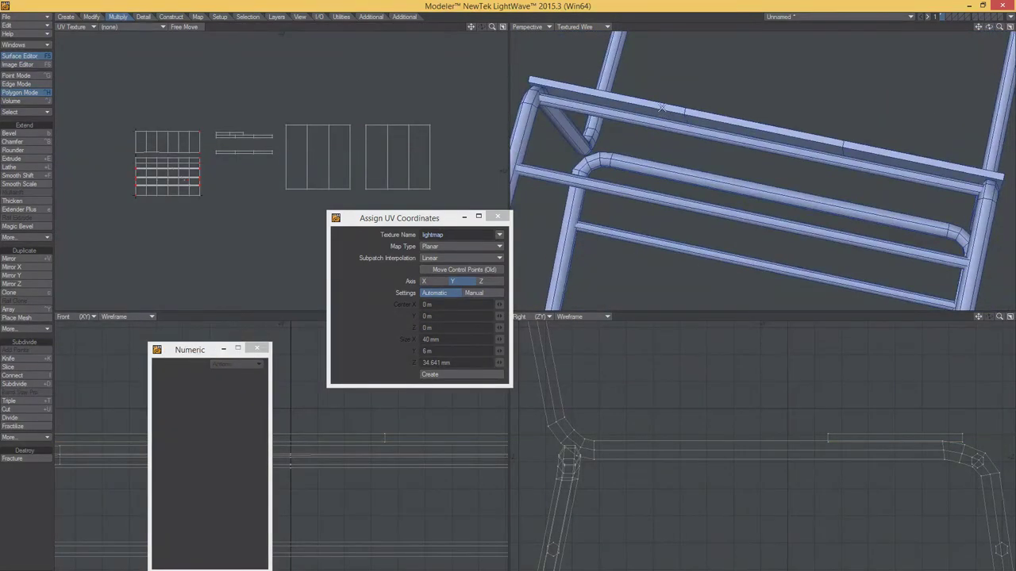
{"action": "left_click", "coordinate": [697, 113]}
{"action": "left_click", "coordinate": [853, 145]}
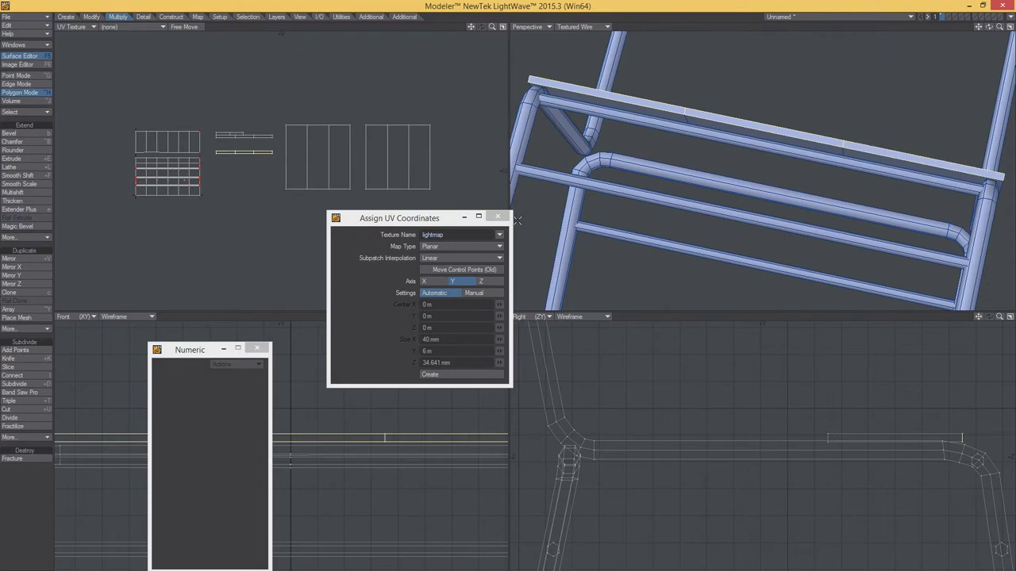
{"action": "left_click", "coordinate": [487, 283]}
{"action": "left_click", "coordinate": [444, 380]}
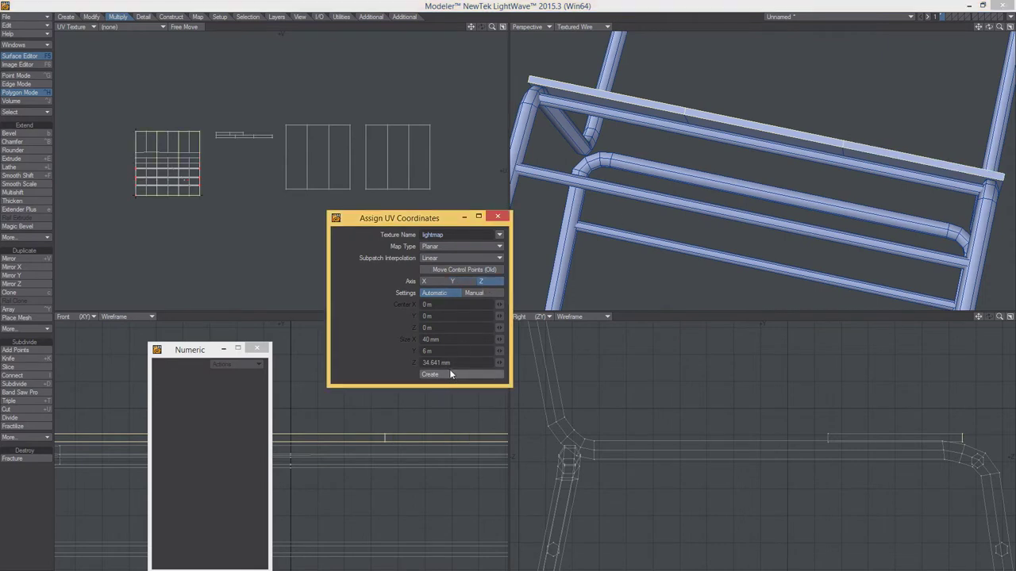
{"action": "mouse_move", "coordinate": [165, 184]}
{"action": "left_mouse_down"}
{"action": "mouse_move", "coordinate": [286, 140]}
{"action": "mouse_move", "coordinate": [325, 111]}
{"action": "mouse_move", "coordinate": [316, 112]}
{"action": "mouse_move", "coordinate": [316, 94]}
{"action": "left_mouse_up"}
{"action": "key", "text": "h"}
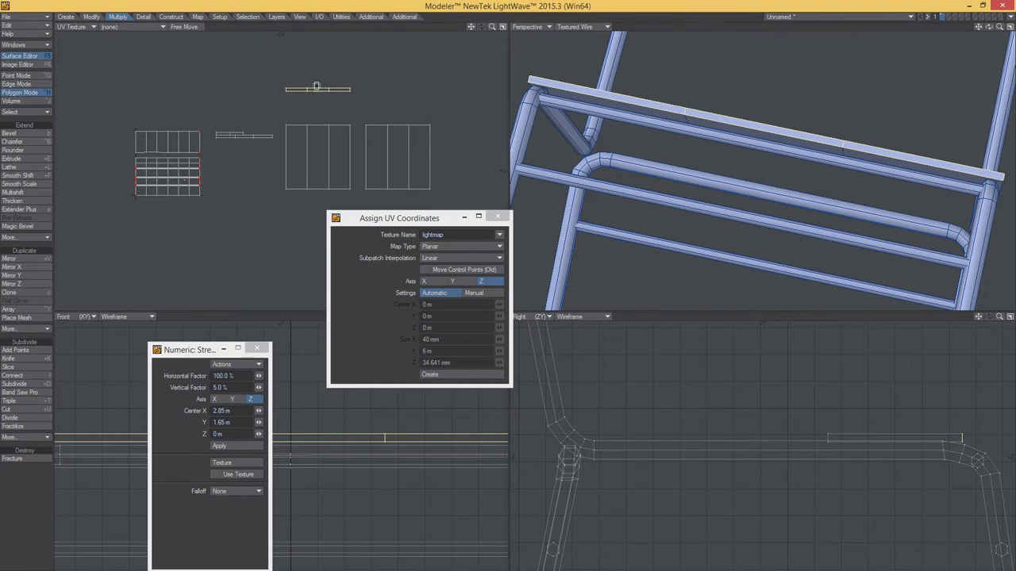
Reposition the previous thin UV strip and clear the selection.
{"action": "key", "text": "t"}
{"action": "left_click_drag", "start_coordinate": [316, 88], "coordinate": [312, 115]}
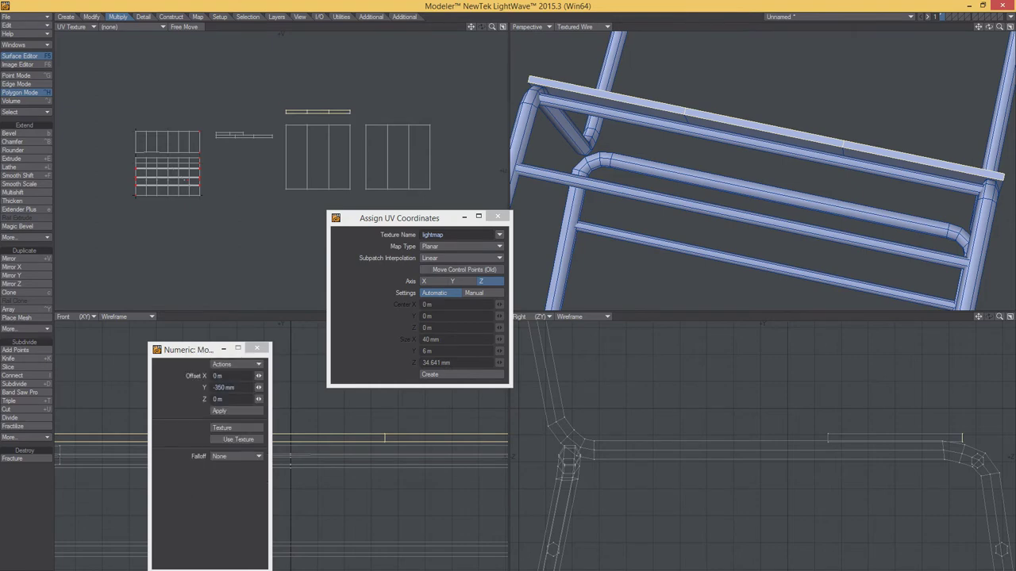
{"action": "key", "text": "slash"}
{"action": "mouse_move", "coordinate": [659, 113]}
{"action": "left_mouse_down", "text": "alt"}
{"action": "mouse_move", "coordinate": [646, 188]}
{"action": "mouse_move", "coordinate": [774, 136]}
{"action": "left_mouse_up", "text": "alt"}
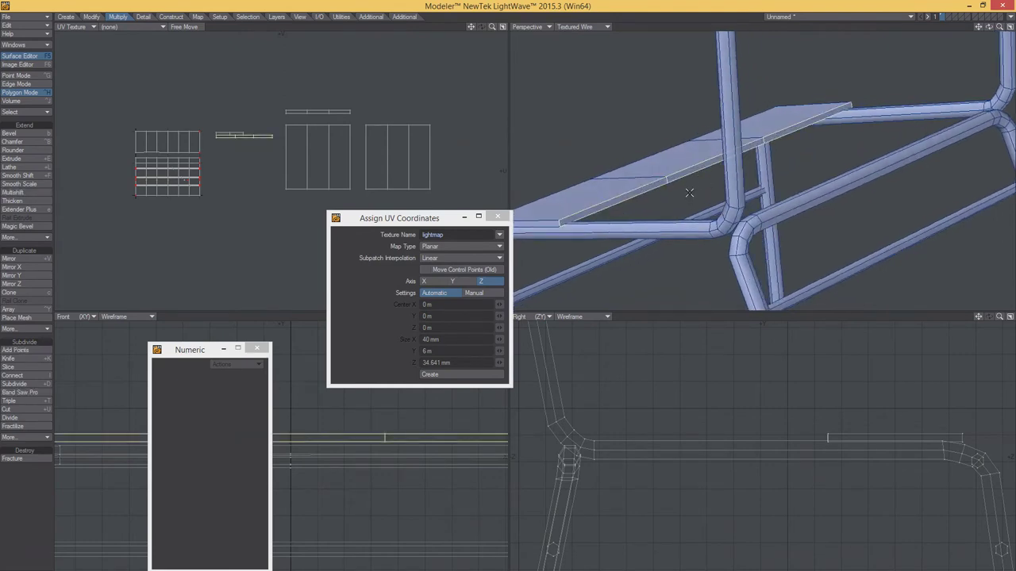
{"action": "mouse_move", "coordinate": [632, 204]}
{"action": "left_mouse_down", "text": "alt"}
{"action": "mouse_move", "coordinate": [699, 154]}
{"action": "mouse_move", "coordinate": [686, 211]}
{"action": "left_mouse_up", "text": "alt"}
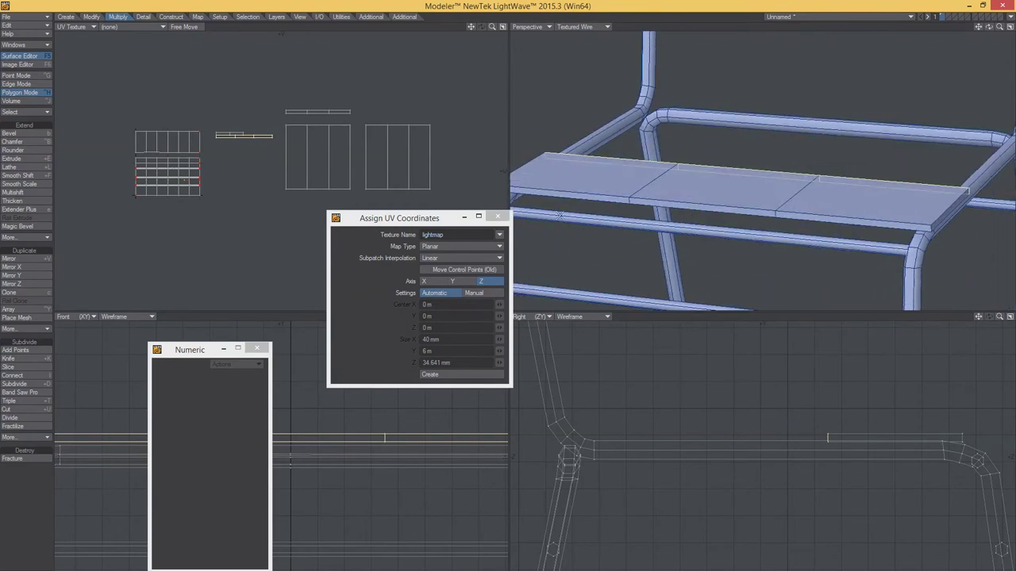
Create Z-planar UVs for the other edge strip, squash to about 5% height, and place above the right island.
{"action": "left_click", "coordinate": [441, 373]}
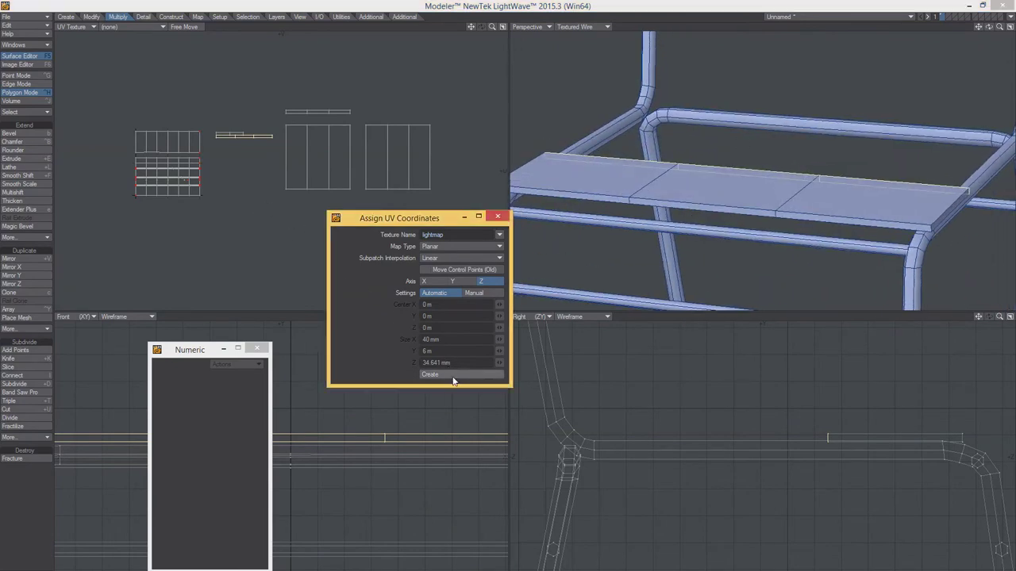
{"action": "key", "text": "h"}
{"action": "left_click_drag", "start_coordinate": [184, 181], "coordinate": [189, 167]}
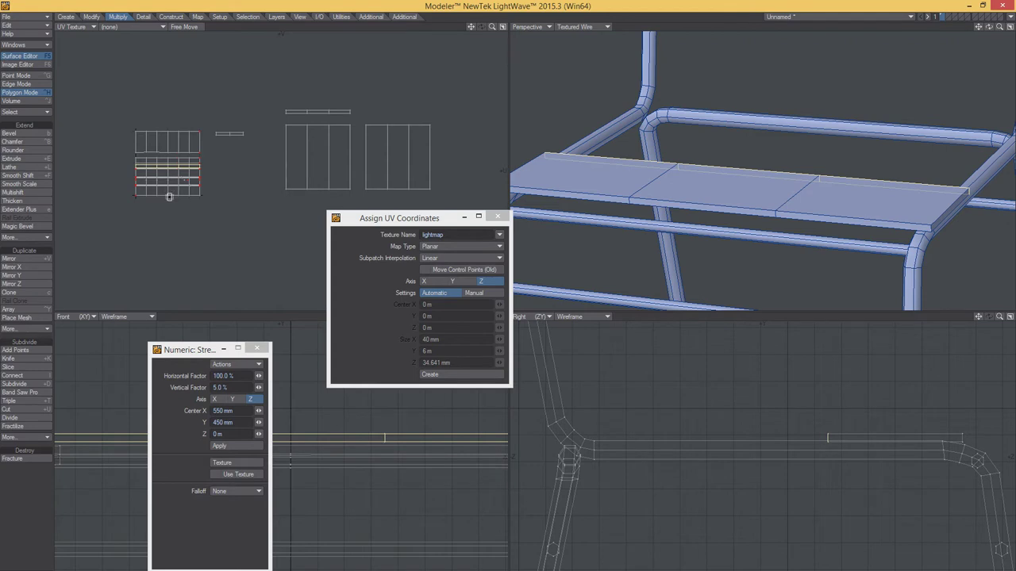
{"action": "key", "text": "t"}
{"action": "left_click_drag", "start_coordinate": [169, 197], "coordinate": [397, 135]}
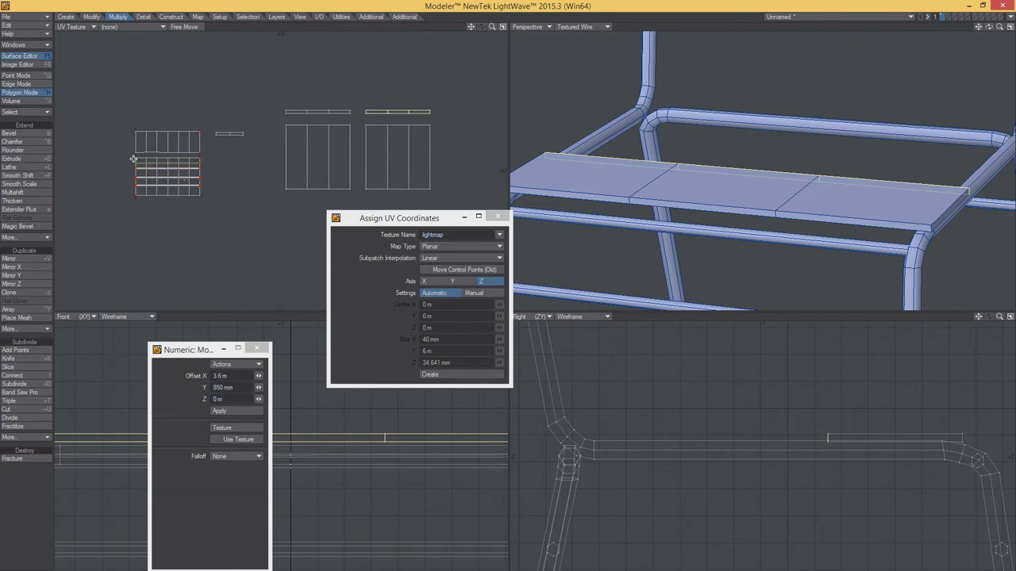
{"action": "key", "text": "space"}
{"action": "left_click_drag", "start_coordinate": [714, 199], "coordinate": [794, 222], "text": "alt"}
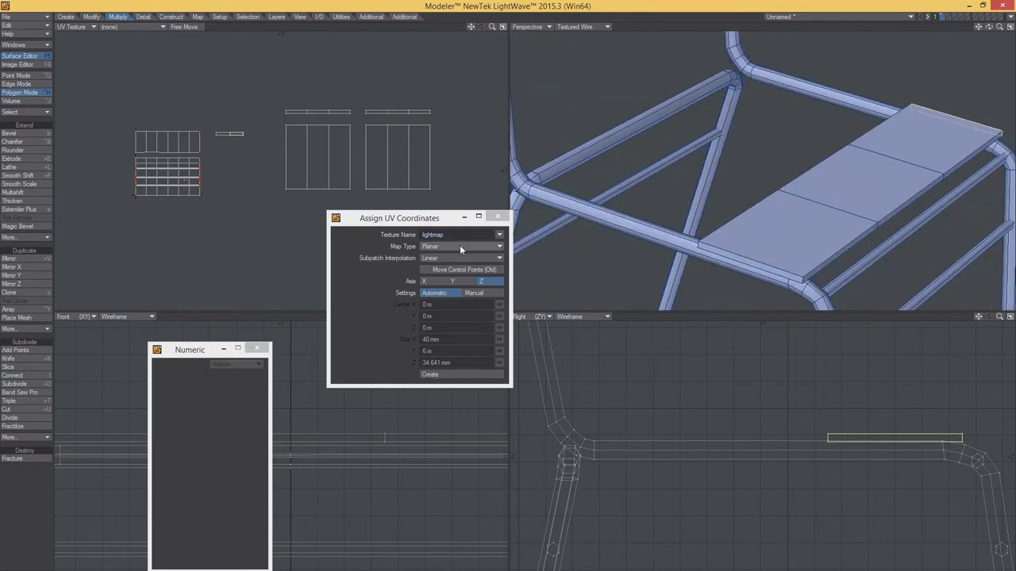
Create X-axis lightmap UVs for both seat end strips, squashed and moved above the seat islands.
{"action": "left_click", "coordinate": [431, 283]}
{"action": "left_click", "coordinate": [441, 374]}
{"action": "key", "text": "h"}
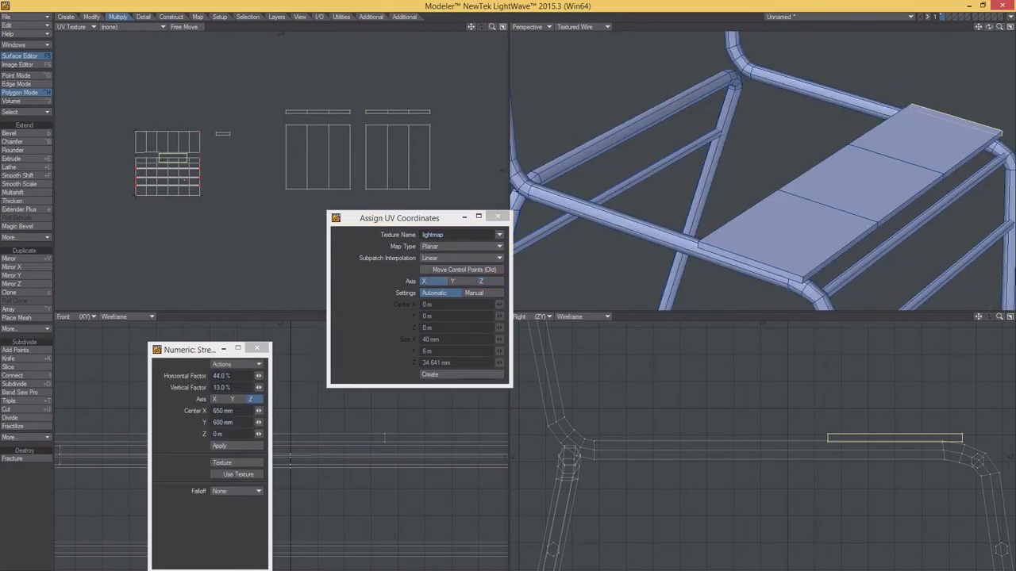
{"action": "key", "text": "t"}
{"action": "left_click_drag", "start_coordinate": [169, 157], "coordinate": [302, 186]}
{"action": "left_click_drag", "start_coordinate": [278, 127], "coordinate": [300, 99]}
{"action": "key", "text": "space"}
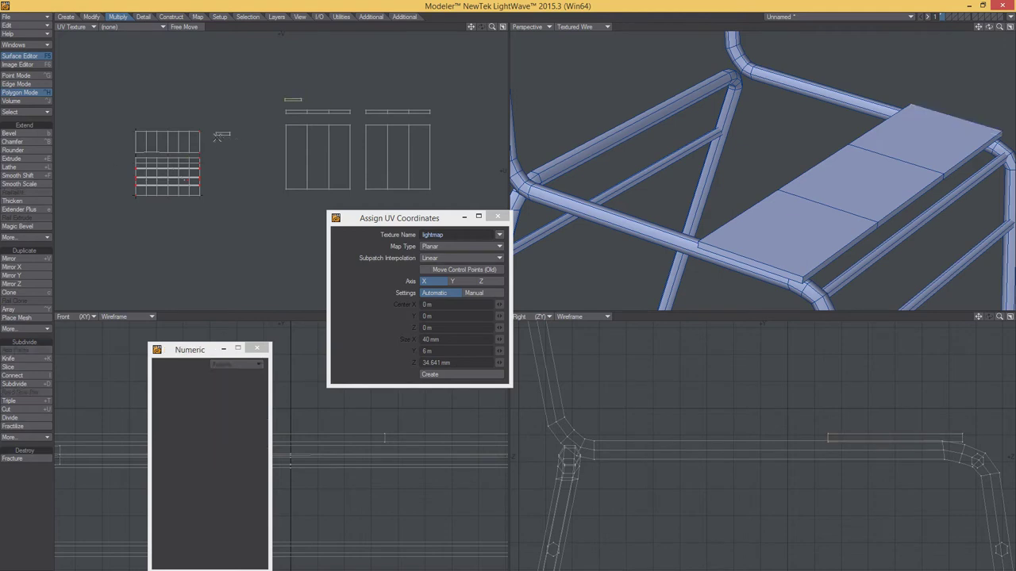
{"action": "left_click", "coordinate": [746, 262]}
{"action": "left_click", "coordinate": [429, 374]}
{"action": "key", "text": "t"}
{"action": "left_click_drag", "start_coordinate": [153, 148], "coordinate": [333, 100]}
{"action": "key", "text": "space"}
Select the seat polygons in the UV layout and compare the chair against the reference photo.
{"action": "scroll", "coordinate": [330, 155], "scroll_direction": "down", "scroll_amount": 2}
{"action": "scroll", "coordinate": [330, 155], "scroll_direction": "down", "scroll_amount": 2}
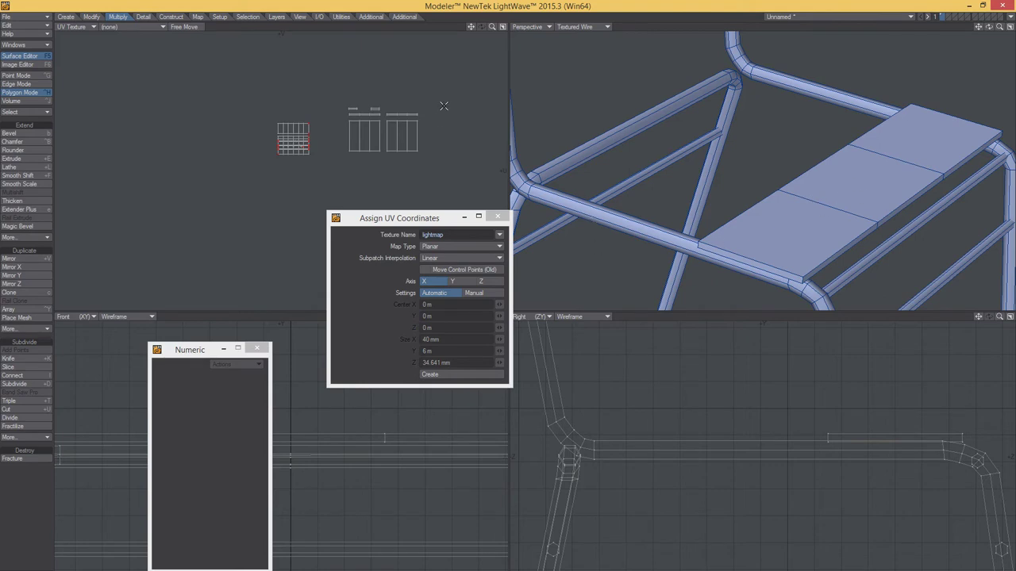
{"action": "right_click_drag", "start_coordinate": [311, 146], "coordinate": [445, 159]}
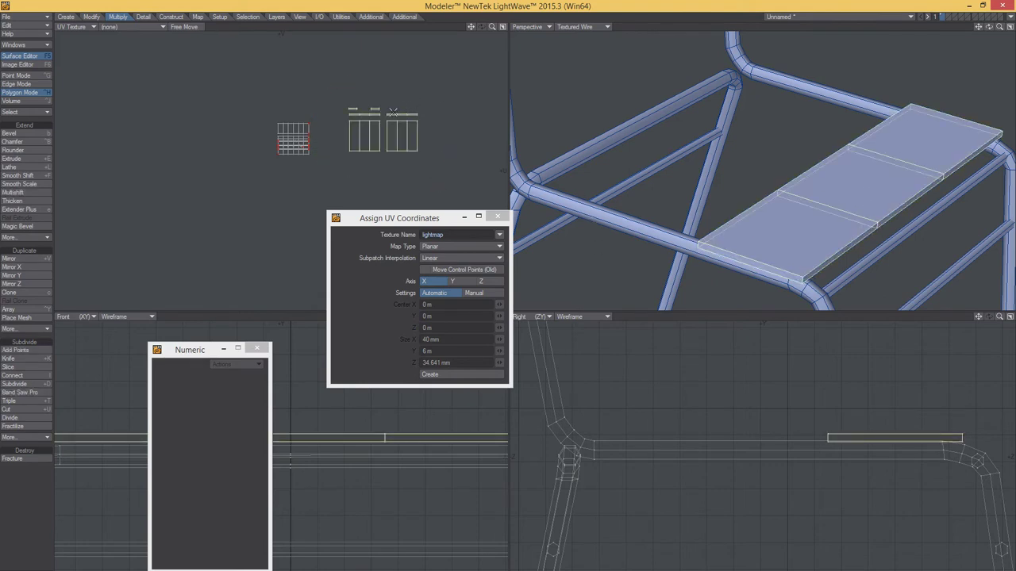
{"action": "scroll", "coordinate": [342, 135], "scroll_direction": "up", "scroll_amount": 2}
{"action": "scroll", "coordinate": [357, 144], "scroll_direction": "down", "scroll_amount": 2}
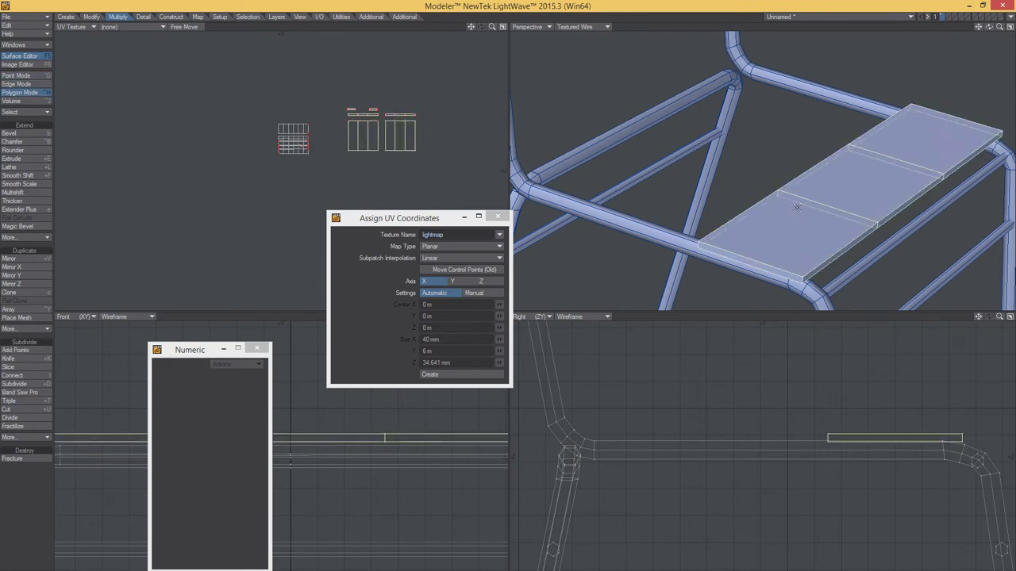
{"action": "left_click_drag", "start_coordinate": [715, 143], "coordinate": [774, 158], "text": "alt"}
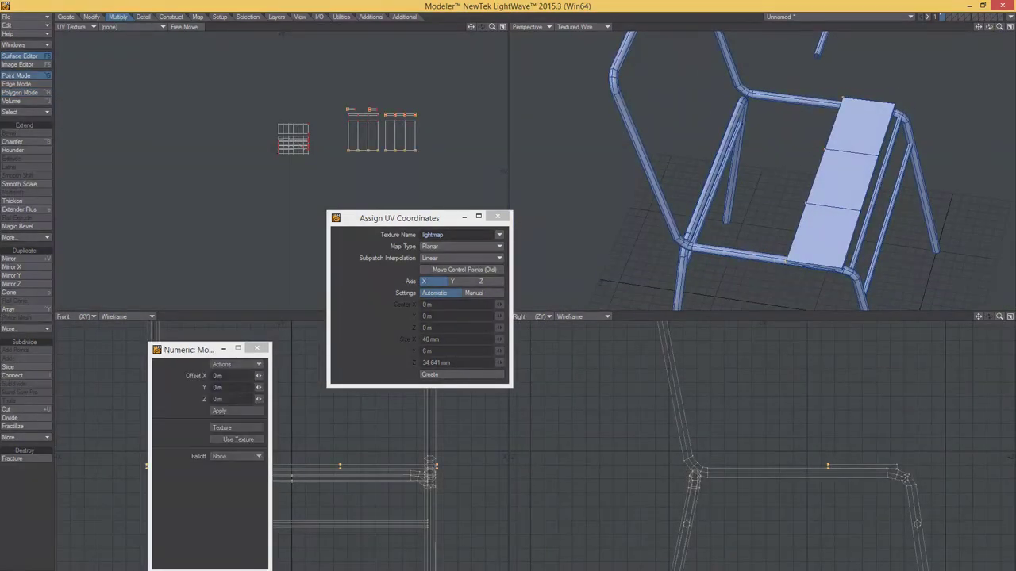
{"action": "left_click_drag", "start_coordinate": [814, 249], "coordinate": [762, 198], "text": "alt"}
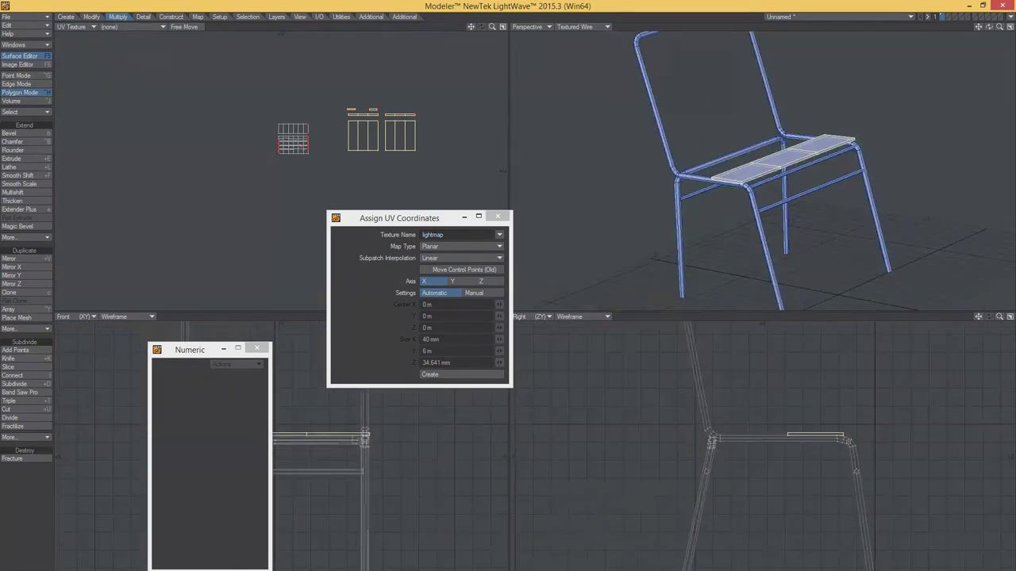
{"action": "left_click", "coordinate": [304, 547]}
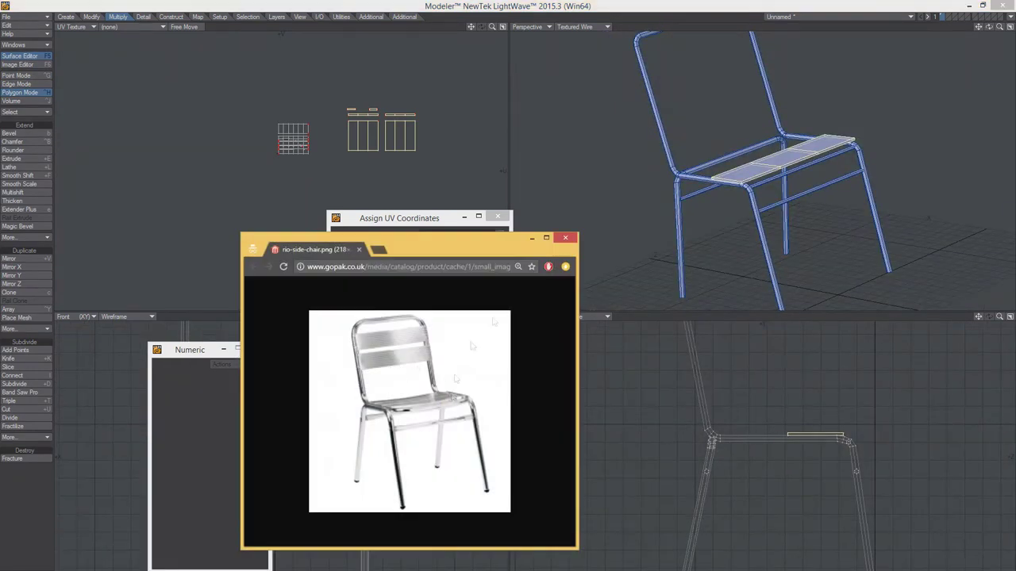
{"action": "key", "text": "alt+Tab"}
{"action": "mouse_move", "coordinate": [793, 198]}
{"action": "left_mouse_down", "text": "alt"}
{"action": "mouse_move", "coordinate": [785, 280]}
{"action": "mouse_move", "coordinate": [790, 206]}
{"action": "left_mouse_up", "text": "alt"}
In Point mode, lower the selected seat-rail points by 15 mm.
{"action": "key", "text": "ctrl+j"}
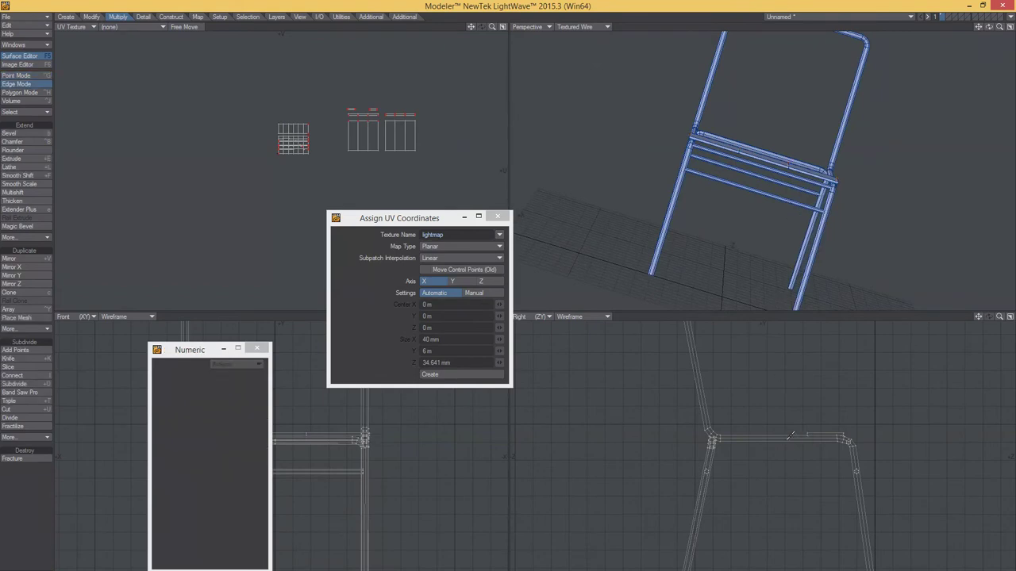
{"action": "key", "text": "ctrl+h"}
{"action": "left_click_drag", "start_coordinate": [190, 350], "coordinate": [70, 363]}
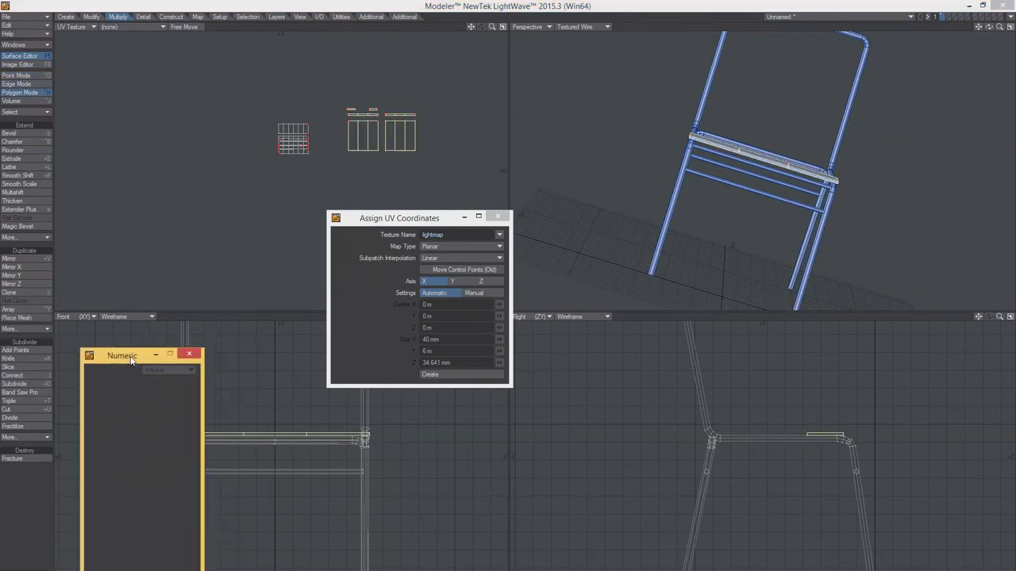
{"action": "key", "text": "ctrl+g"}
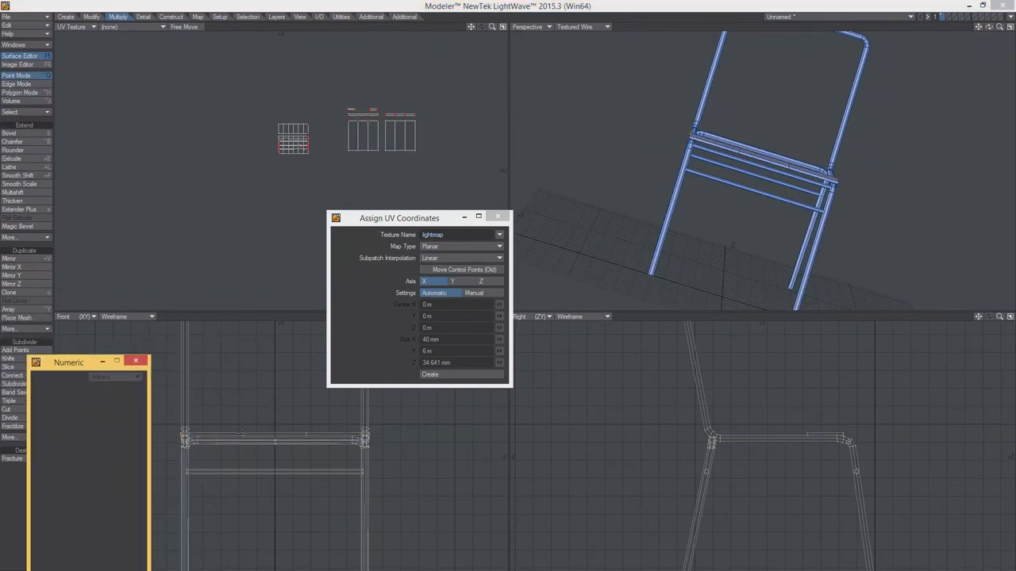
{"action": "scroll", "coordinate": [242, 434], "scroll_direction": "up", "scroll_amount": 1}
{"action": "scroll", "coordinate": [243, 434], "scroll_direction": "up", "scroll_amount": 1}
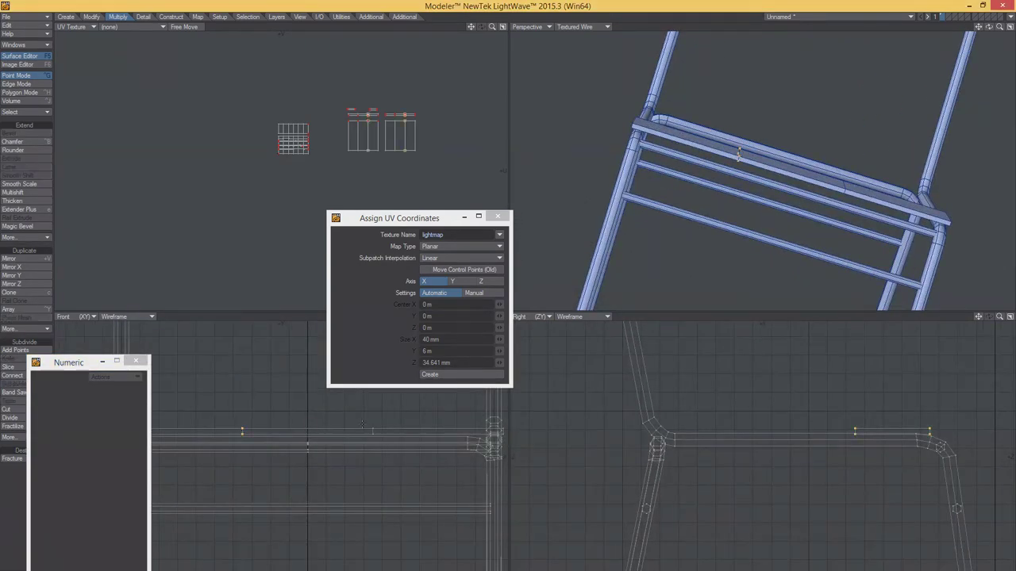
{"action": "key", "text": "t"}
{"action": "left_click_drag", "start_coordinate": [353, 429], "coordinate": [353, 435]}
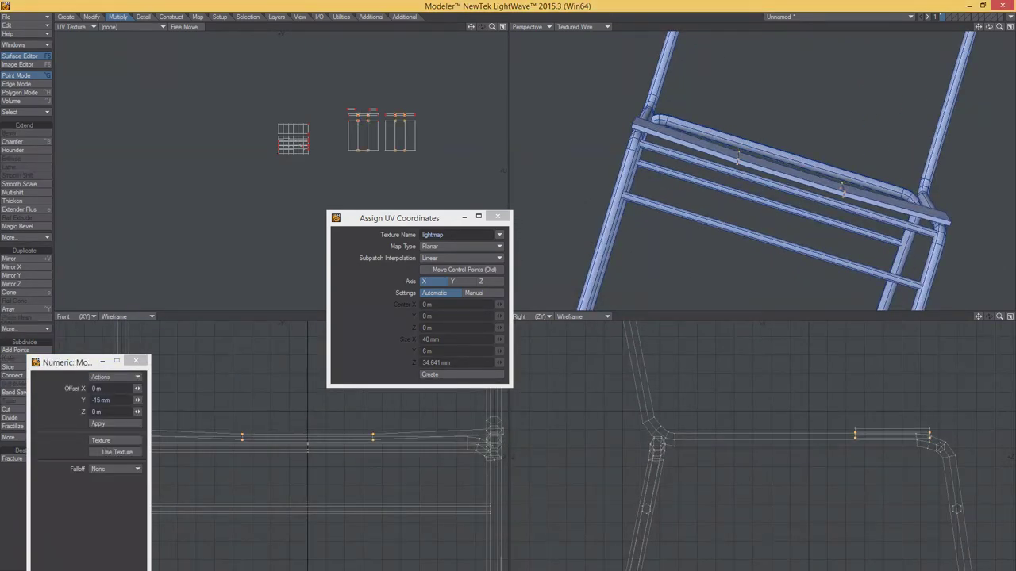
{"action": "key", "text": "space"}
{"action": "key", "text": "slash"}
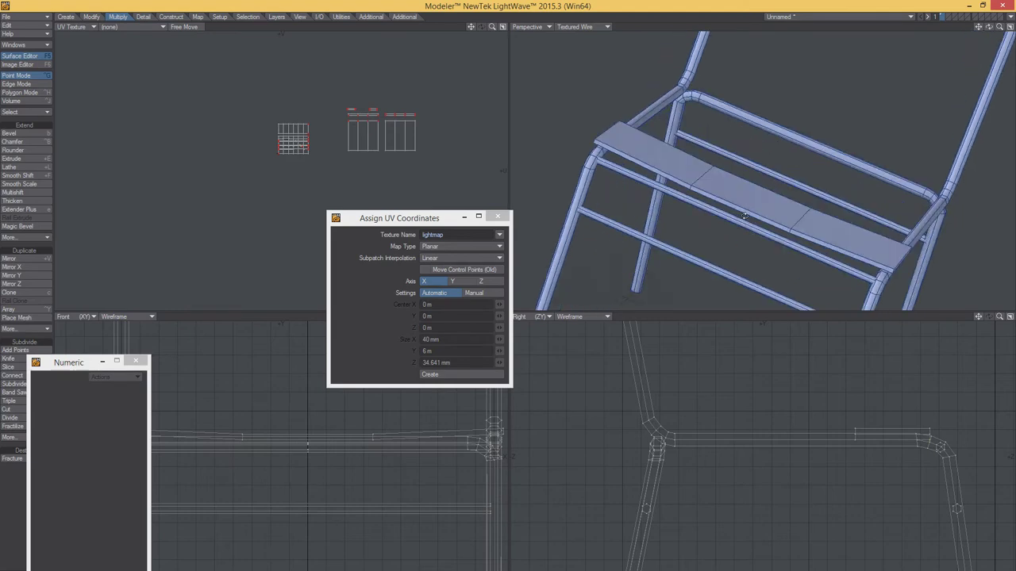
Slide the next selected seat points 80 mm along X.
{"action": "mouse_move", "coordinate": [794, 190]}
{"action": "left_mouse_down", "text": "alt"}
{"action": "mouse_move", "coordinate": [803, 160]}
{"action": "mouse_move", "coordinate": [711, 240]}
{"action": "left_mouse_up", "text": "alt"}
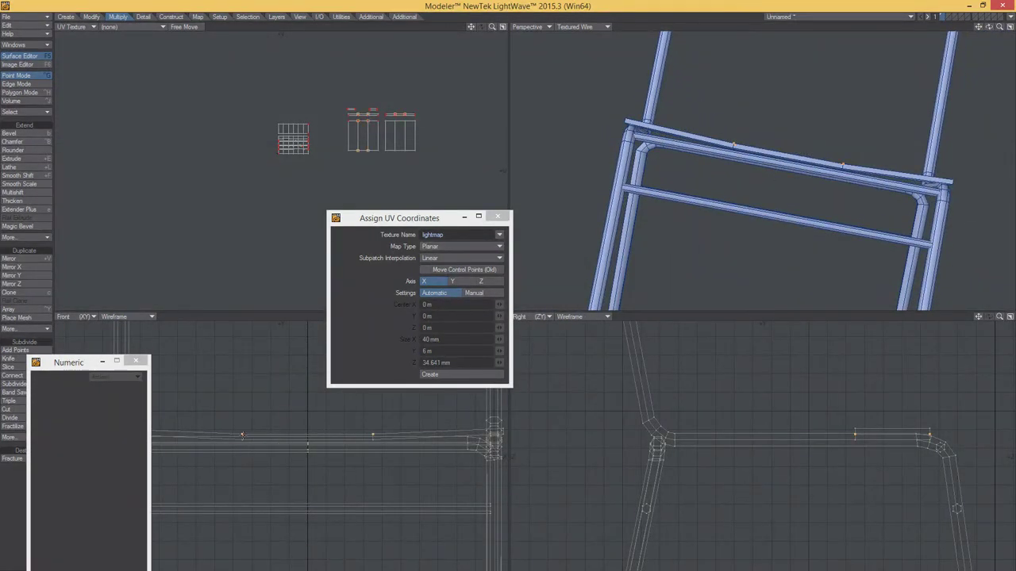
{"action": "key", "text": "t"}
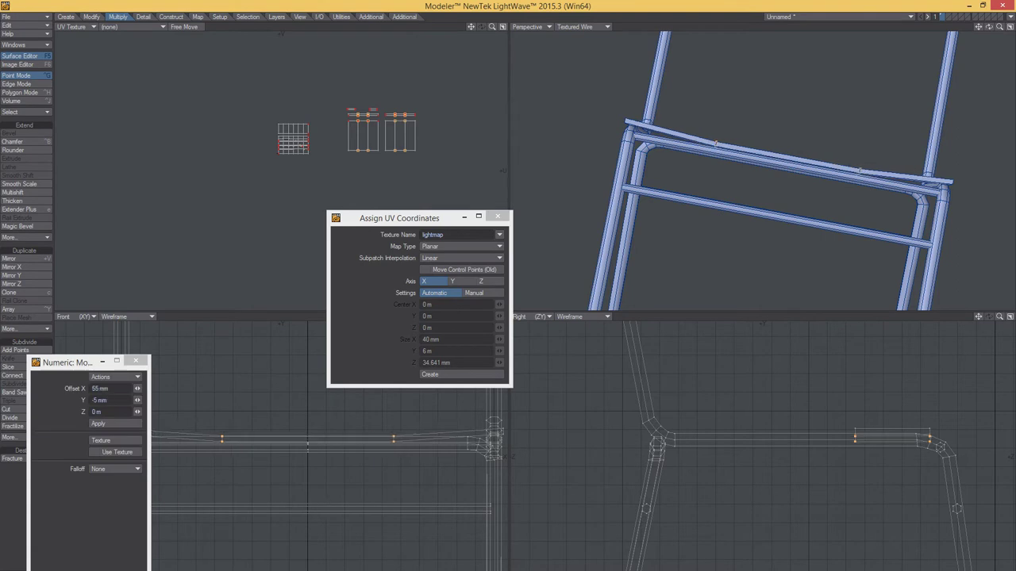
{"action": "left_click_drag", "start_coordinate": [318, 476], "coordinate": [349, 476]}
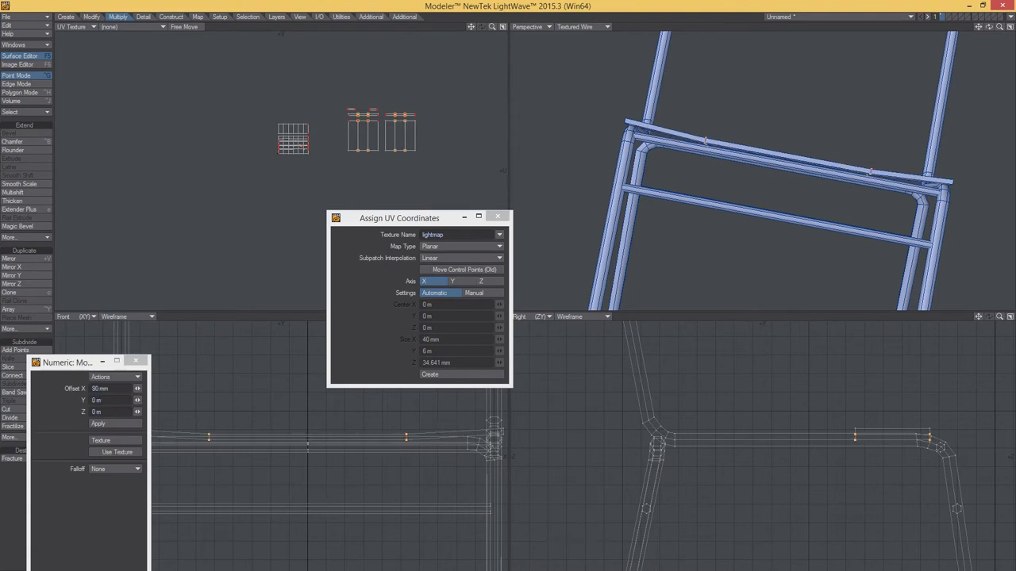
{"action": "key", "text": "space"}
Move further seat-rail points -50 mm along X and frame the whole chair.
{"action": "mouse_move", "coordinate": [685, 173]}
{"action": "left_mouse_down", "text": "alt"}
{"action": "mouse_move", "coordinate": [772, 141]}
{"action": "mouse_move", "coordinate": [736, 228]}
{"action": "mouse_move", "coordinate": [732, 201]}
{"action": "left_mouse_up", "text": "alt"}
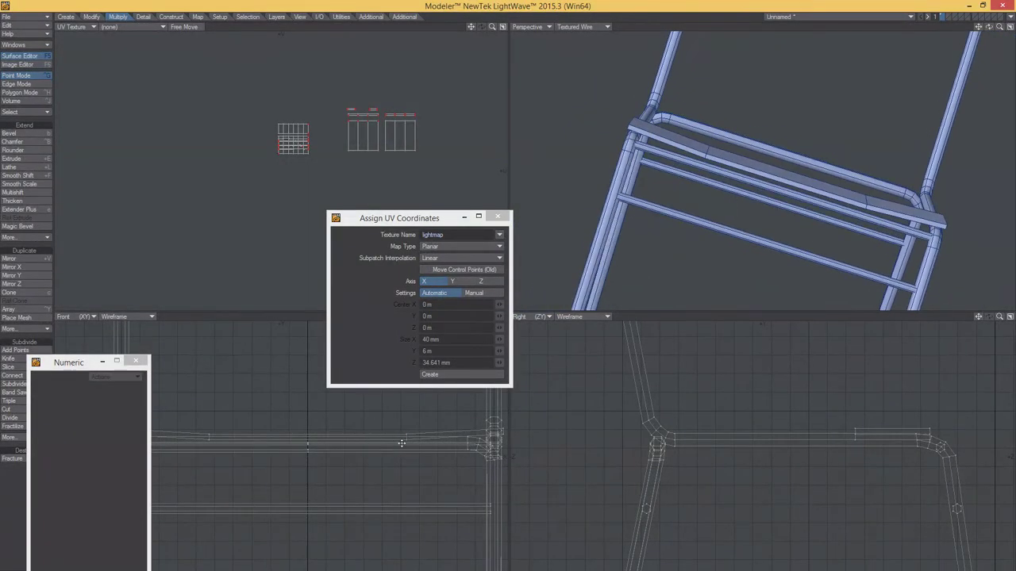
{"action": "left_click_drag", "start_coordinate": [684, 228], "coordinate": [692, 216], "text": "alt"}
{"action": "left_click_drag", "start_coordinate": [407, 433], "coordinate": [208, 436]}
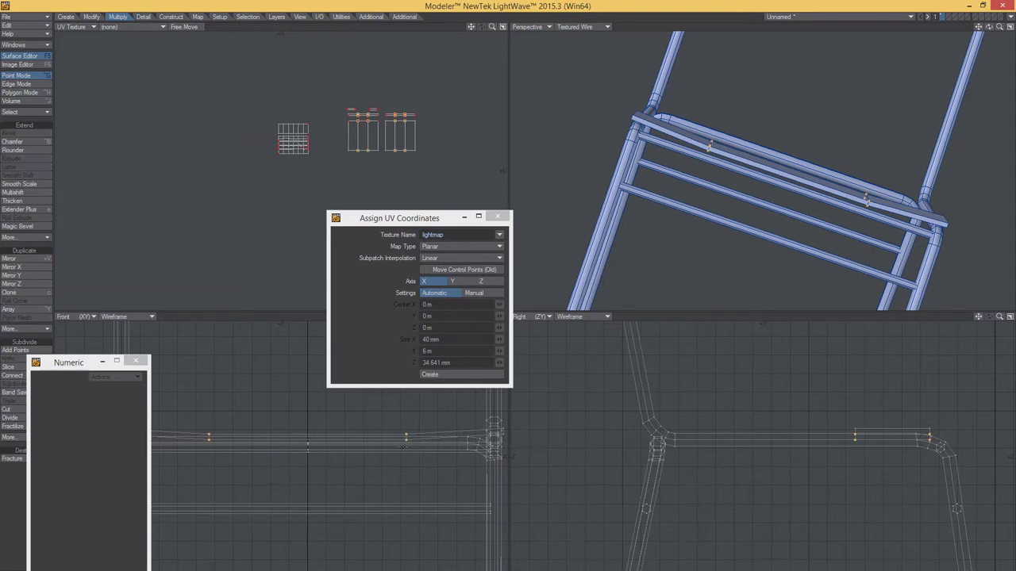
{"action": "key", "text": "t"}
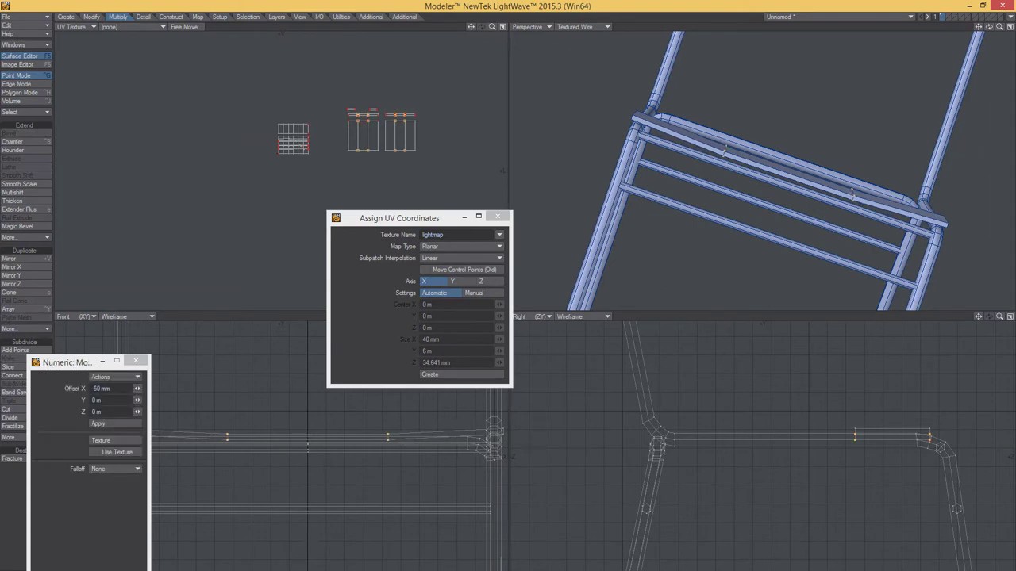
{"action": "key", "text": "slash"}
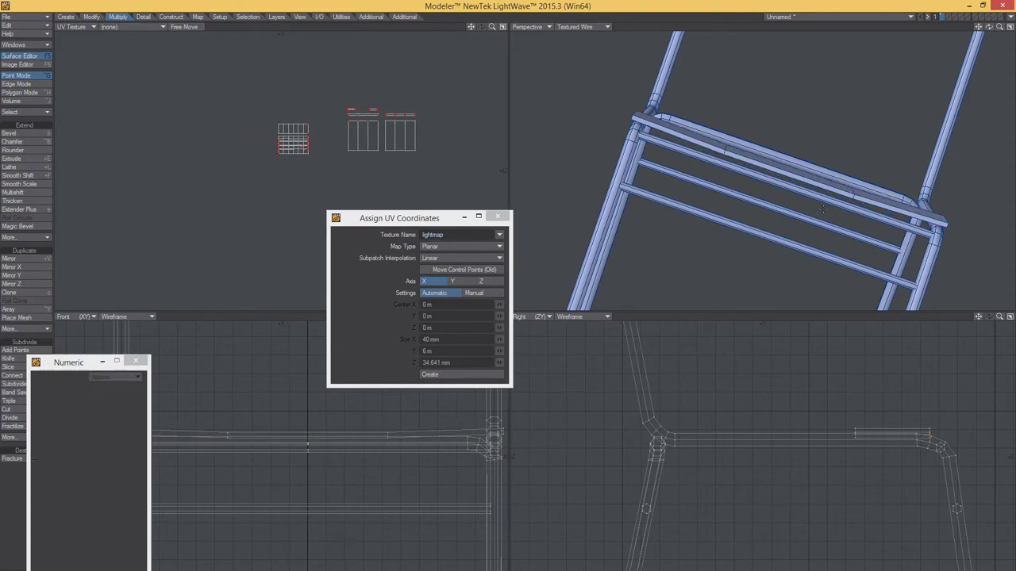
{"action": "mouse_move", "coordinate": [724, 151]}
{"action": "left_mouse_down", "text": "alt"}
{"action": "mouse_move", "coordinate": [810, 204]}
{"action": "mouse_move", "coordinate": [826, 183]}
{"action": "mouse_move", "coordinate": [801, 198]}
{"action": "mouse_move", "coordinate": [796, 191]}
{"action": "mouse_move", "coordinate": [813, 187]}
{"action": "left_mouse_up", "text": "alt"}
{"action": "key", "text": "a"}
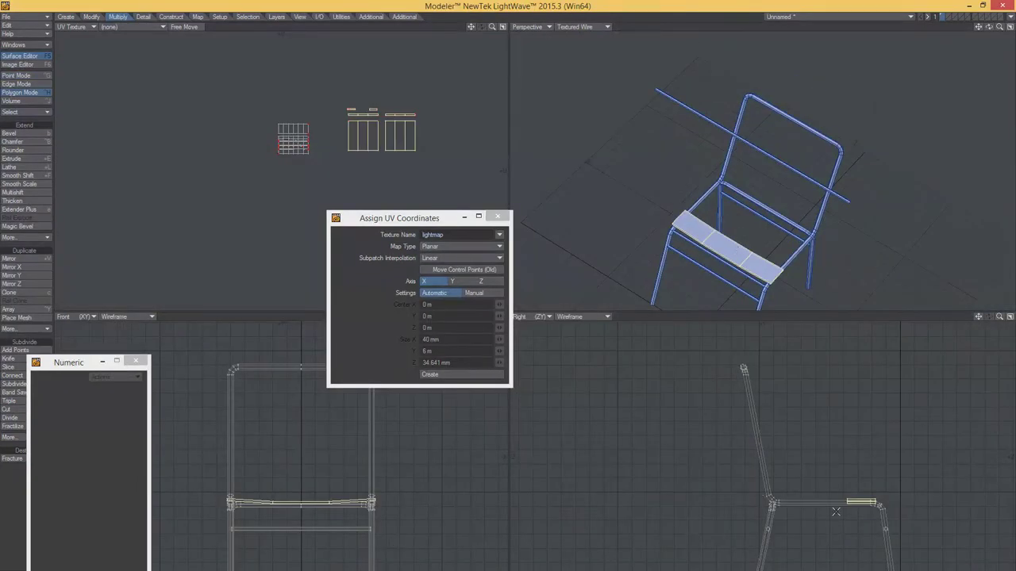
{"action": "key", "text": "t"}
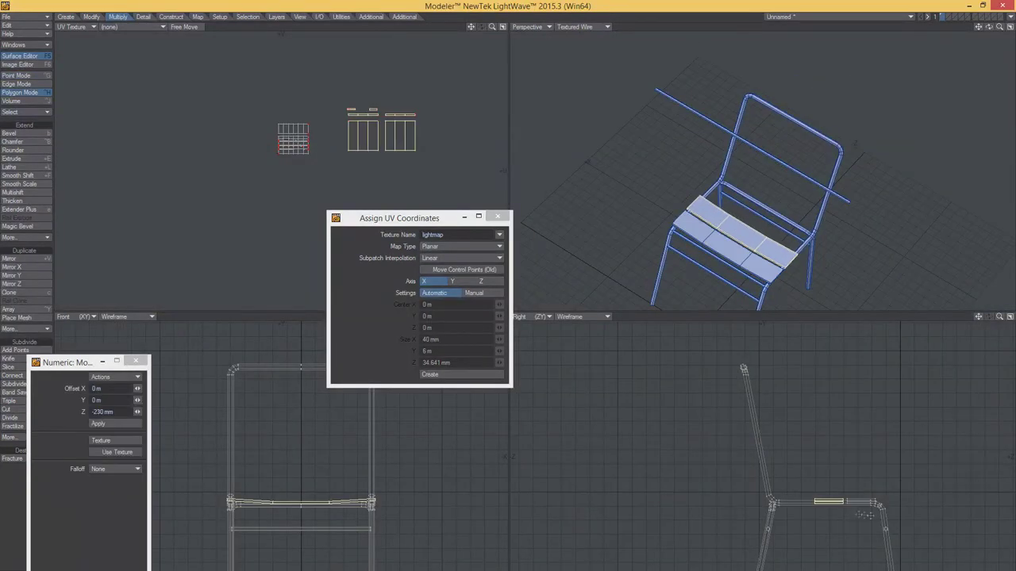
{"action": "key", "text": "shift+a"}
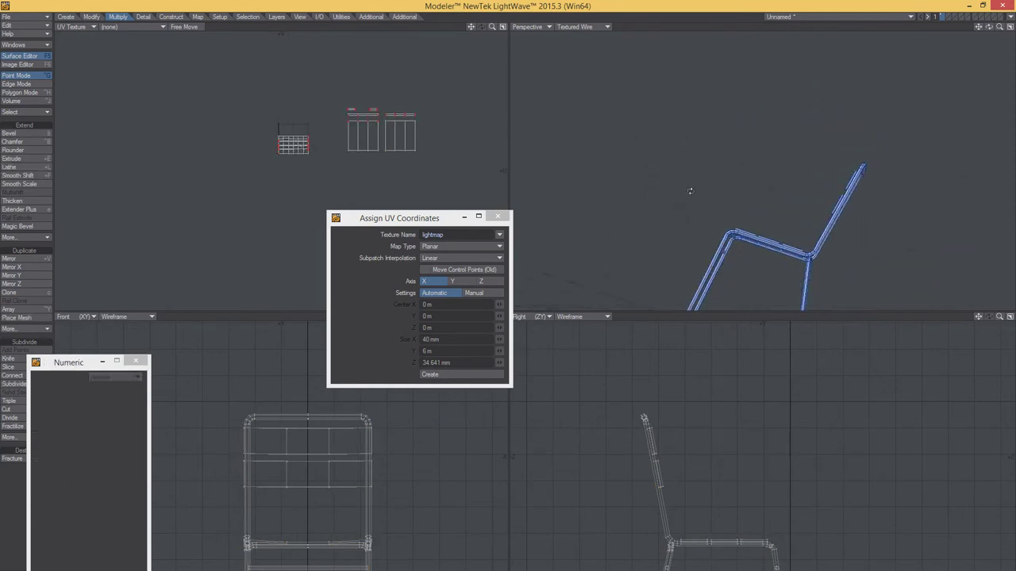
{"action": "mouse_move", "coordinate": [689, 191]}
{"action": "left_mouse_down", "text": "alt"}
{"action": "mouse_move", "coordinate": [802, 236]}
{"action": "mouse_move", "coordinate": [730, 193]}
{"action": "mouse_move", "coordinate": [738, 230]}
{"action": "left_mouse_up", "text": "alt"}
Select the foot points, then refit and orbit the views to face the chair.
{"action": "left_click_drag", "start_coordinate": [230, 505], "coordinate": [410, 503]}
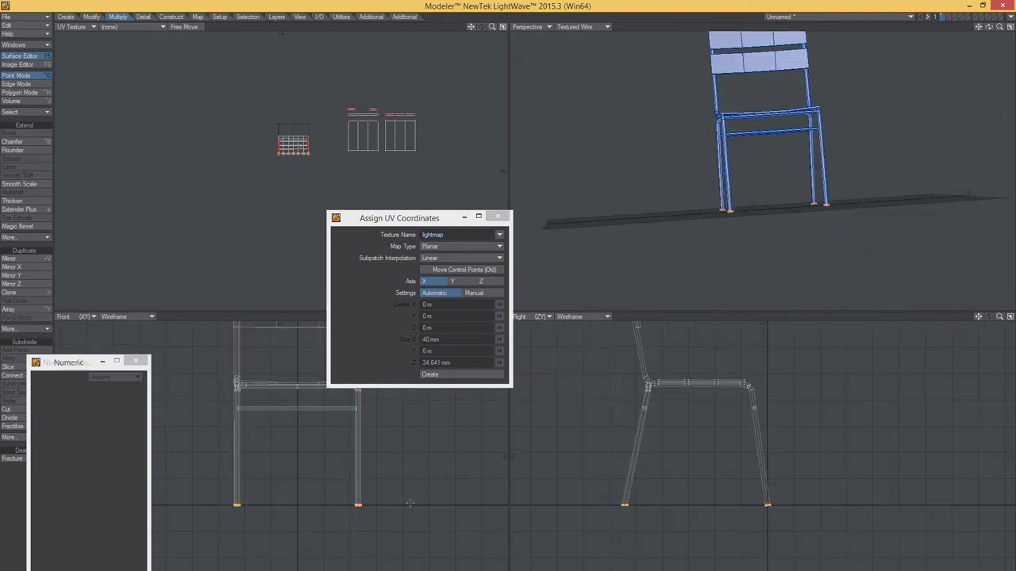
{"action": "key", "text": "slash"}
{"action": "key", "text": "a"}
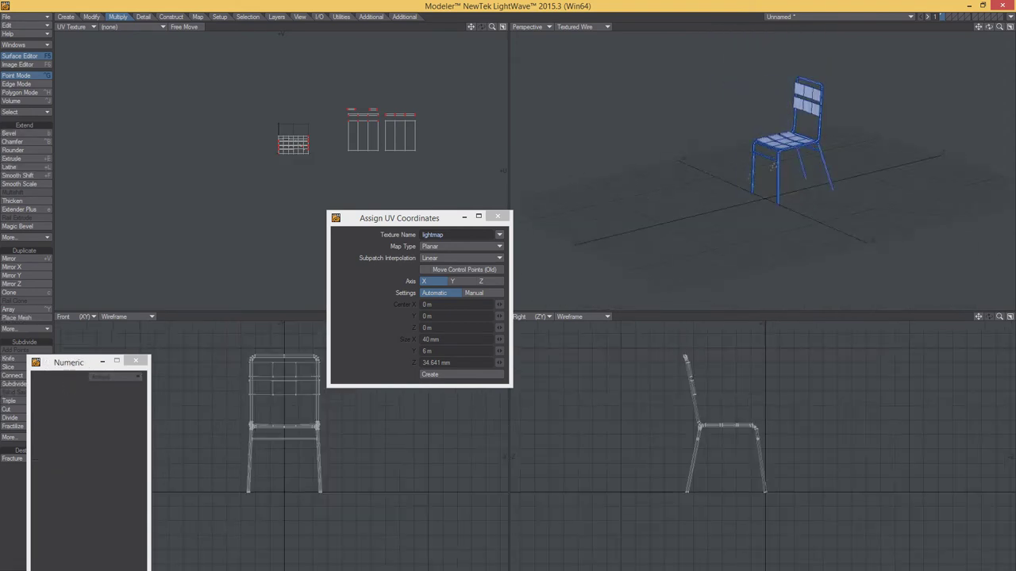
{"action": "left_click_drag", "start_coordinate": [774, 165], "coordinate": [762, 191], "text": "alt"}
{"action": "scroll", "coordinate": [762, 190], "scroll_direction": "up", "scroll_amount": 3}
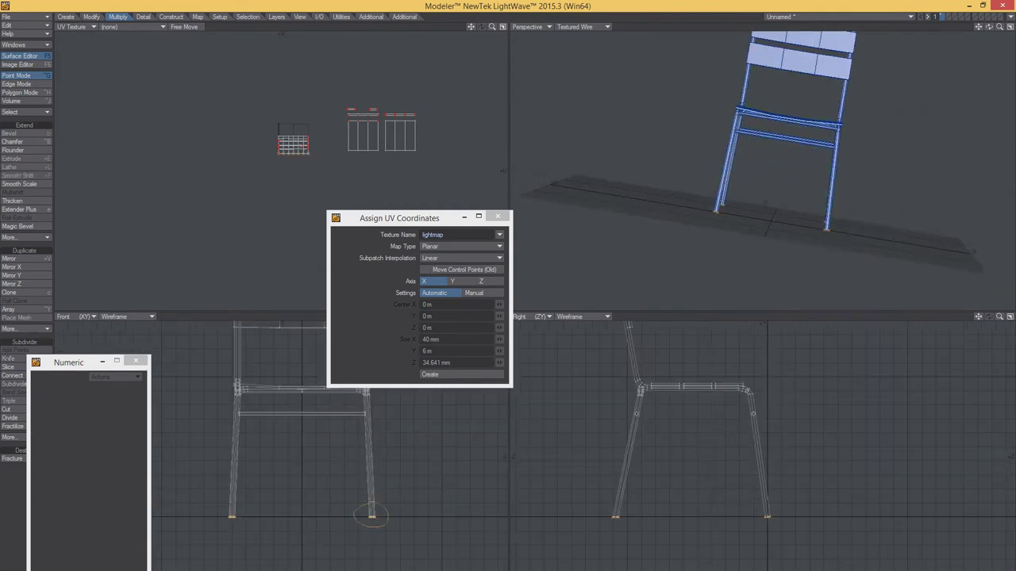
{"action": "left_click_drag", "start_coordinate": [754, 158], "coordinate": [802, 167], "text": "alt"}
Lasso the points at the chair's knees and offset them by 5 mm.
{"action": "right_click_drag", "start_coordinate": [762, 407], "coordinate": [587, 431]}
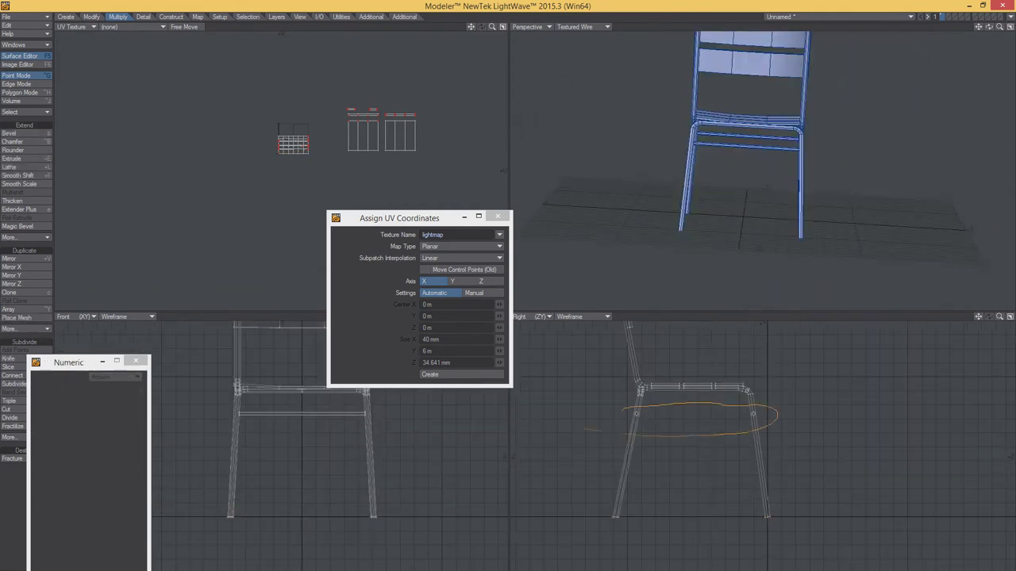
{"action": "key", "text": "t"}
{"action": "scroll", "coordinate": [748, 415], "scroll_direction": "up", "scroll_amount": 3}
{"action": "scroll", "coordinate": [782, 400], "scroll_direction": "up", "scroll_amount": 2}
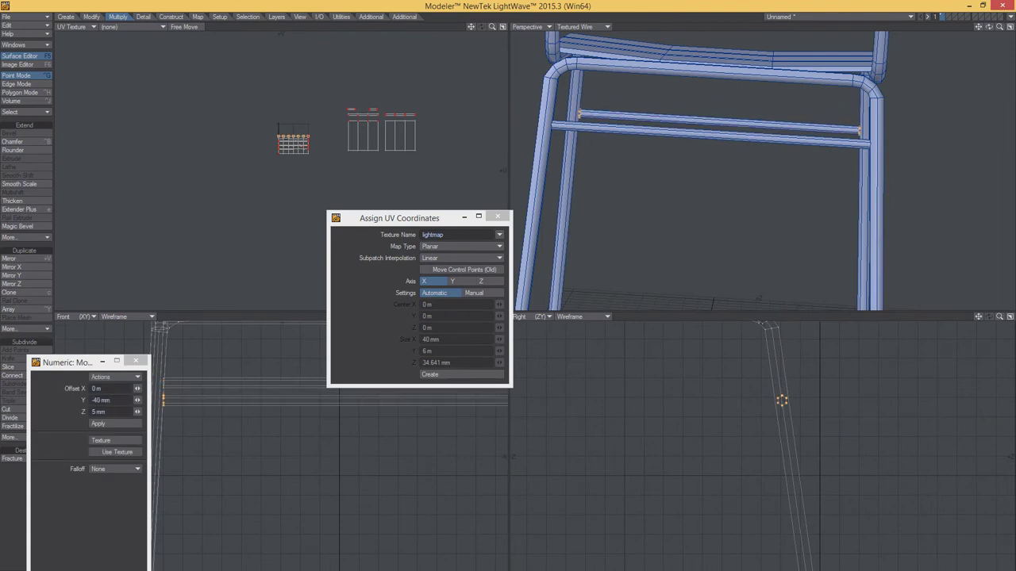
{"action": "scroll", "coordinate": [782, 401], "scroll_direction": "down", "scroll_amount": 3}
{"action": "scroll", "coordinate": [715, 412], "scroll_direction": "up", "scroll_amount": 3}
{"action": "left_click_drag", "start_coordinate": [706, 425], "coordinate": [703, 417]}
{"action": "scroll", "coordinate": [702, 419], "scroll_direction": "up", "scroll_amount": 2}
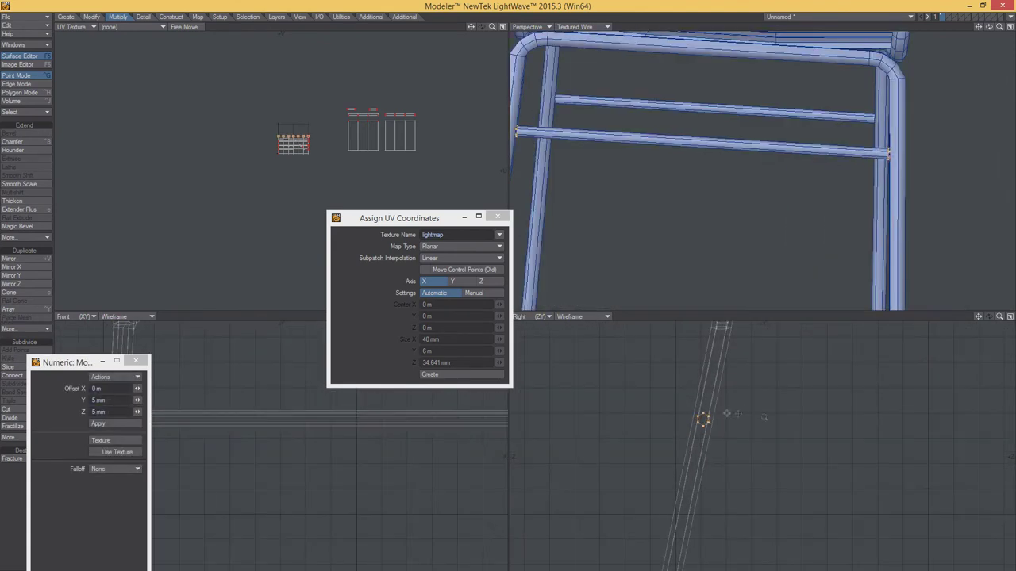
{"action": "key", "text": "a"}
{"action": "left_click_drag", "start_coordinate": [761, 159], "coordinate": [793, 143], "text": "alt"}
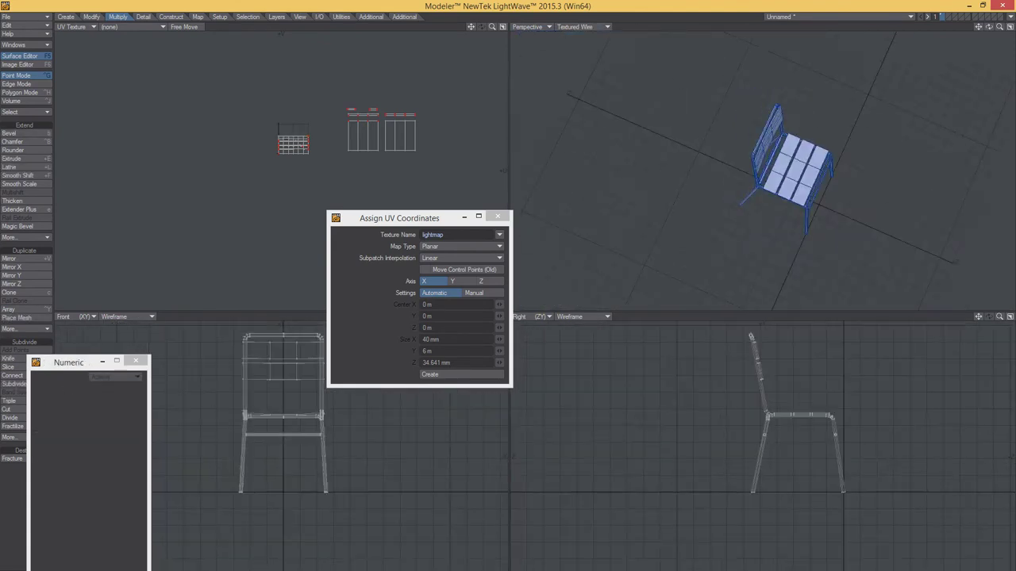
{"action": "scroll", "coordinate": [760, 215], "scroll_direction": "up", "scroll_amount": 5}
Select a seat slat polygon in Polygon mode and zoom in on the seat.
{"action": "key", "text": "ctrl+h"}
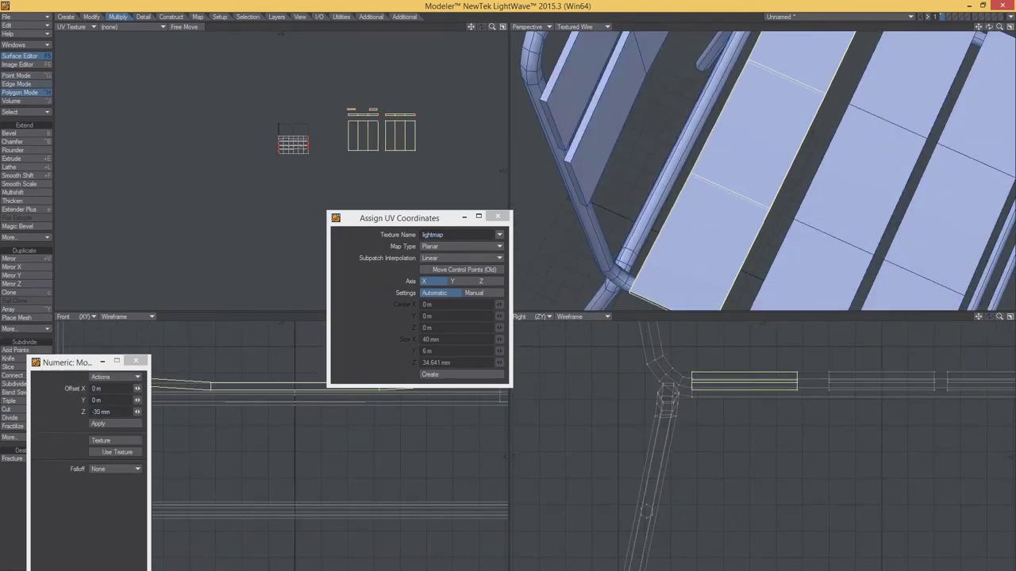
{"action": "left_click", "coordinate": [839, 381]}
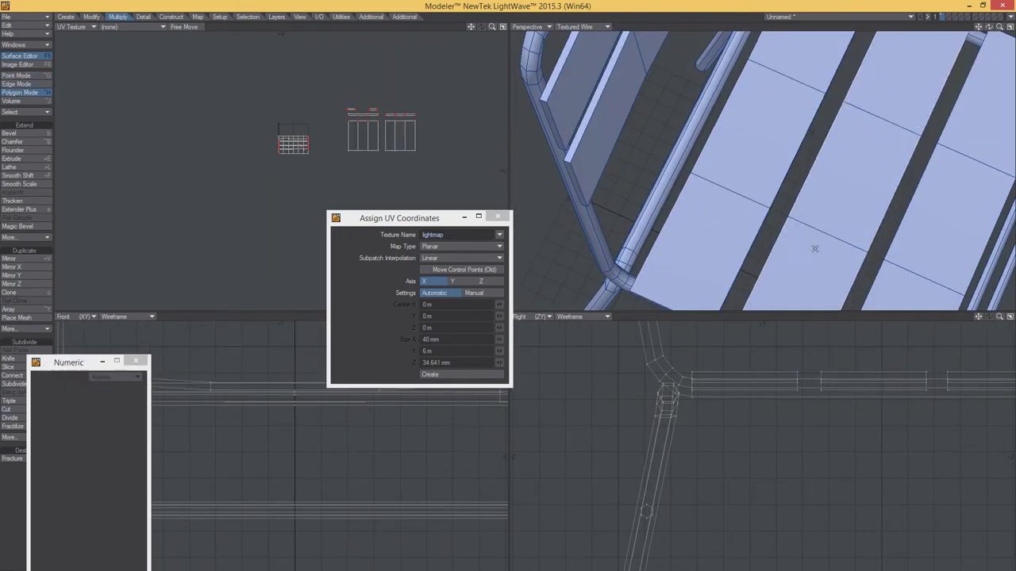
{"action": "key", "text": "a"}
{"action": "left_click_drag", "start_coordinate": [762, 238], "coordinate": [739, 248], "text": "alt"}
{"action": "key", "text": "shift+a"}
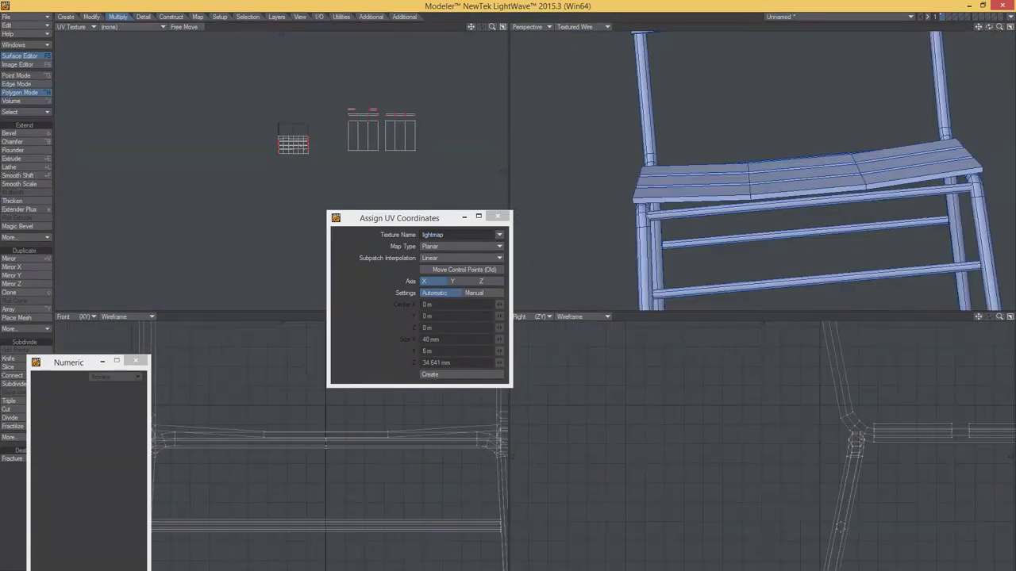
Frame the chair and save the object under a 'fatGB-' file name.
{"action": "key", "text": "a"}
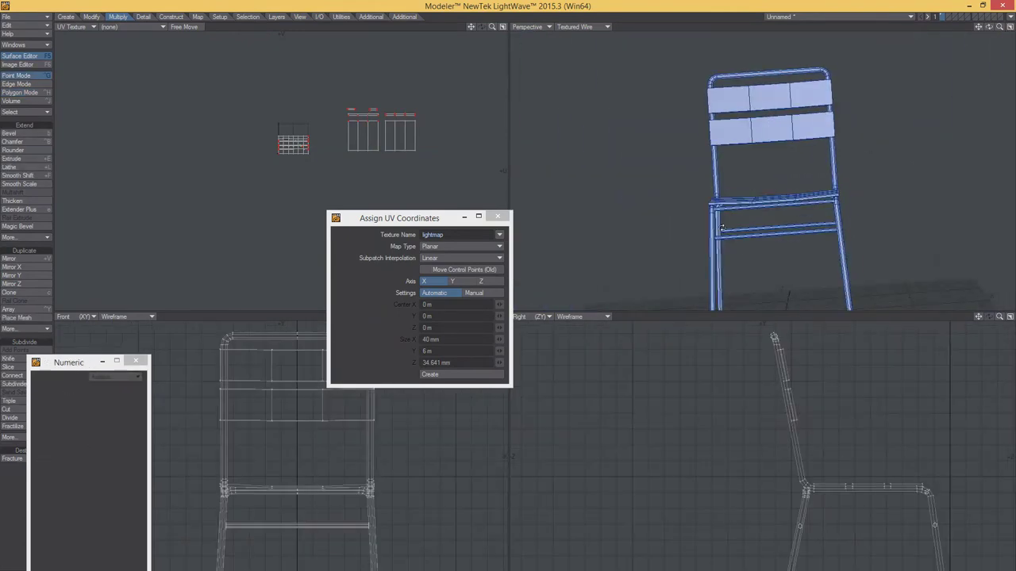
{"action": "mouse_move", "coordinate": [762, 159]}
{"action": "left_mouse_down", "text": "alt"}
{"action": "mouse_move", "coordinate": [778, 155]}
{"action": "mouse_move", "coordinate": [853, 200]}
{"action": "mouse_move", "coordinate": [900, 182]}
{"action": "mouse_move", "coordinate": [675, 203]}
{"action": "mouse_move", "coordinate": [731, 231]}
{"action": "mouse_move", "coordinate": [710, 216]}
{"action": "left_mouse_up", "text": "alt"}
{"action": "key", "text": "a"}
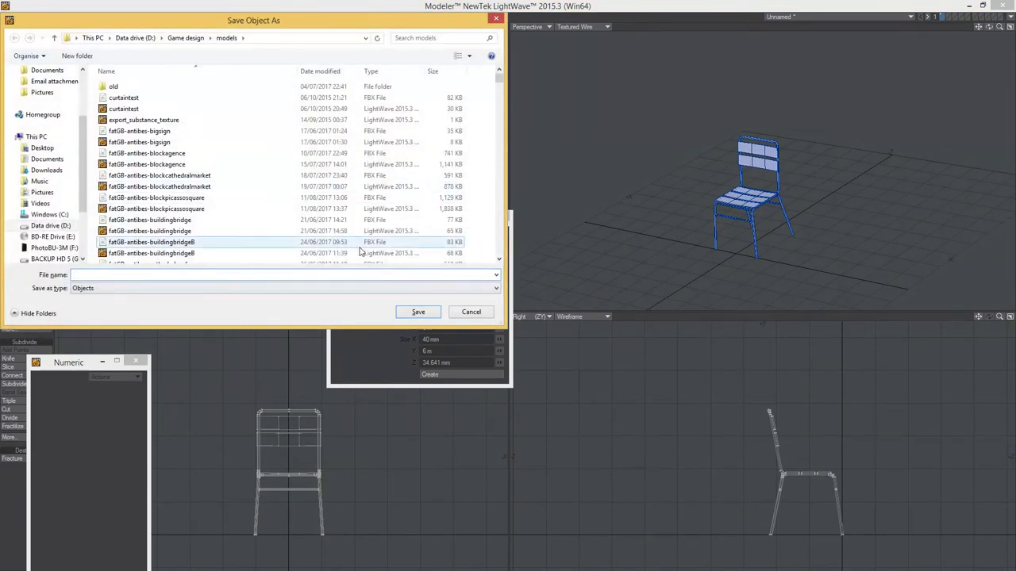
{"action": "type", "text": "fatGB-"}
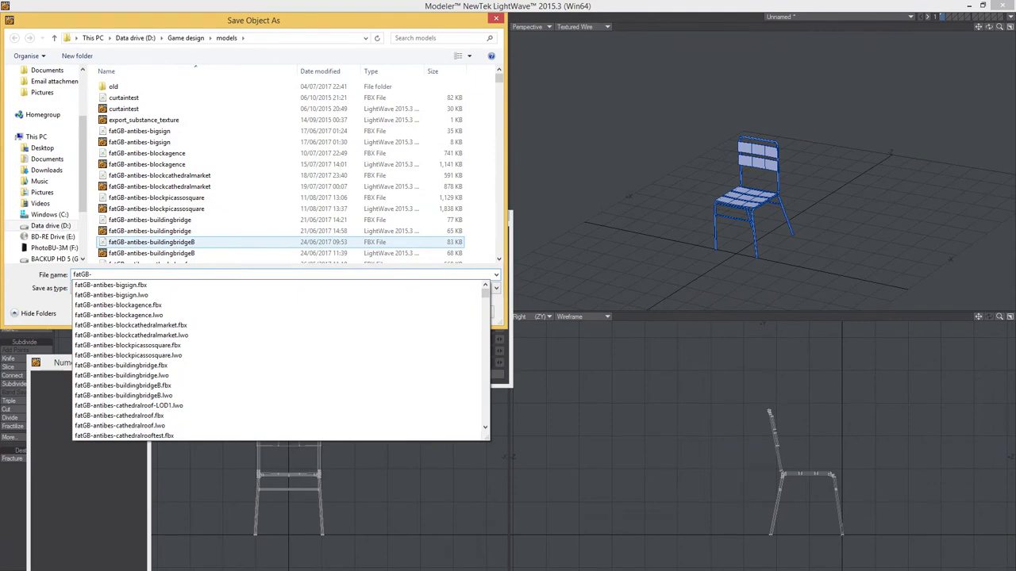
{"action": "type", "text": "france-"}
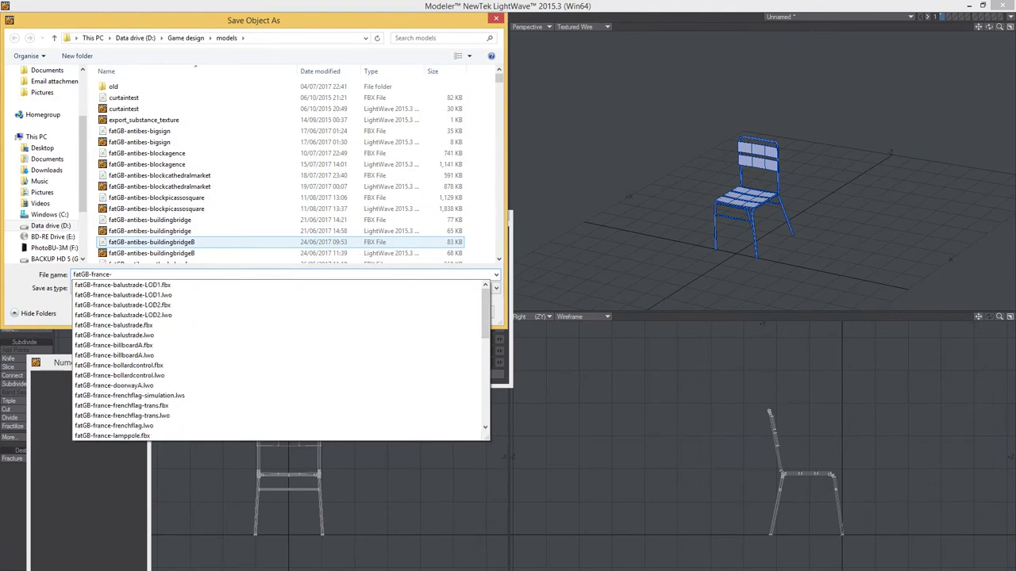
{"action": "key", "text": "BackSpace"}
{"action": "key", "text": "BackSpace"}
{"action": "type", "text": "exterior-metalcafechai"}
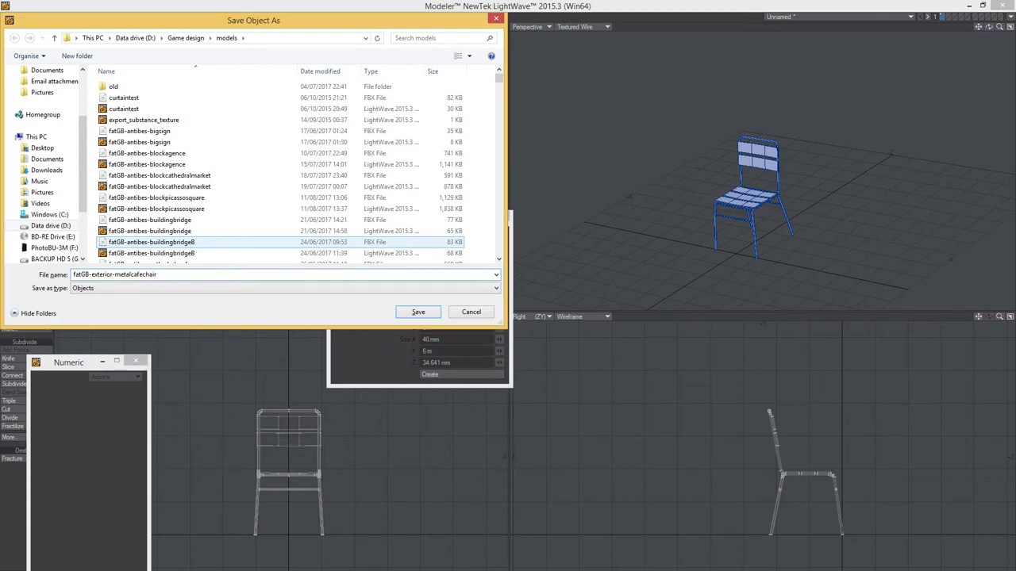
{"action": "key", "text": "Return"}
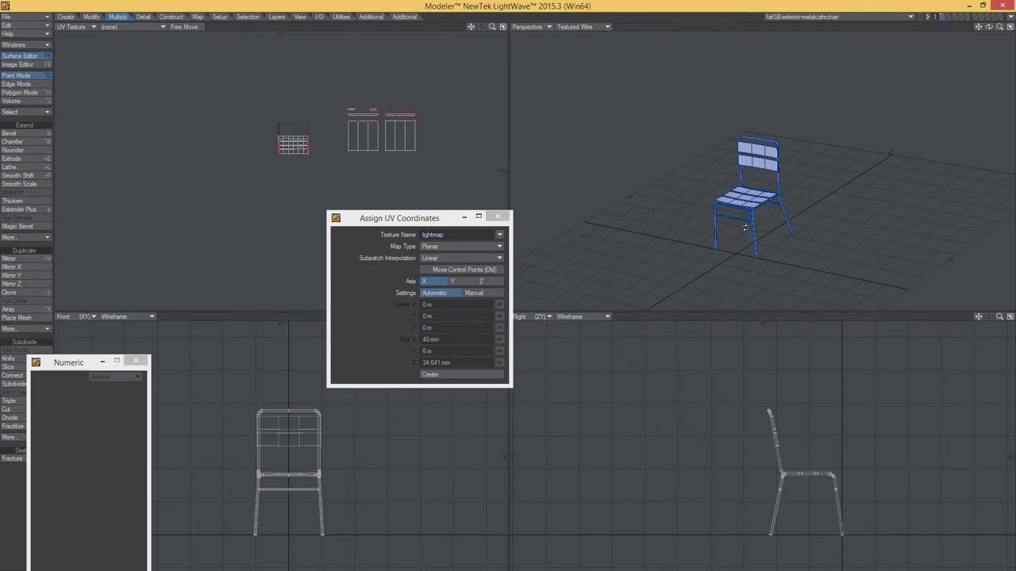
Save a copy via Save Object As named fatGB-street-metalcafechair.
{"action": "left_click_drag", "start_coordinate": [745, 227], "coordinate": [132, 165], "text": "alt"}
{"action": "left_click", "coordinate": [13, 17]}
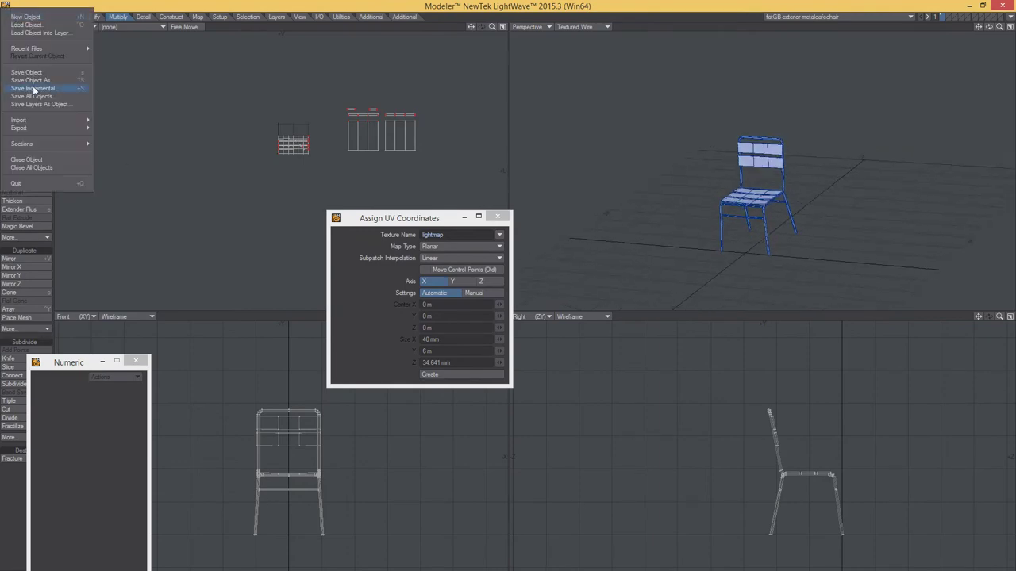
{"action": "left_click", "coordinate": [32, 81]}
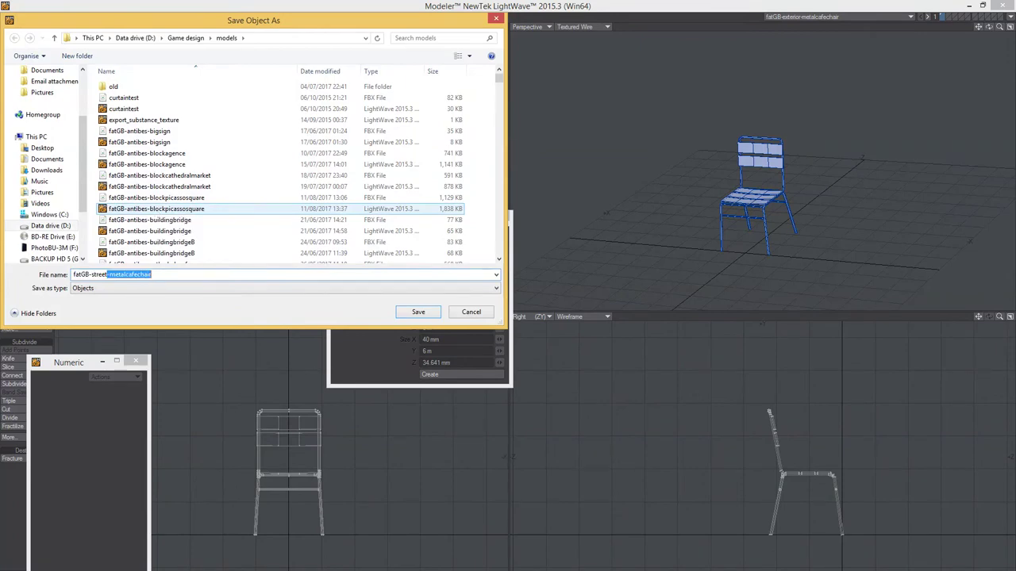
{"action": "key", "text": "BackSpace"}
{"action": "type", "text": "-metalcafechair"}
{"action": "key", "text": "Return"}
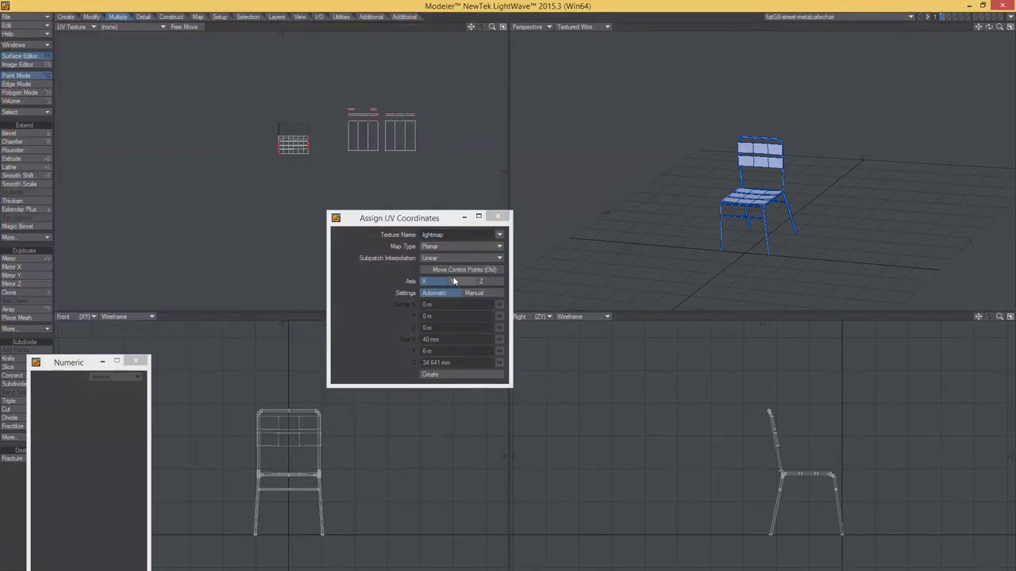
In Polygon mode, move the first selected slat islands into the top row of the lightmap.
{"action": "scroll", "coordinate": [409, 131], "scroll_direction": "up", "scroll_amount": 2}
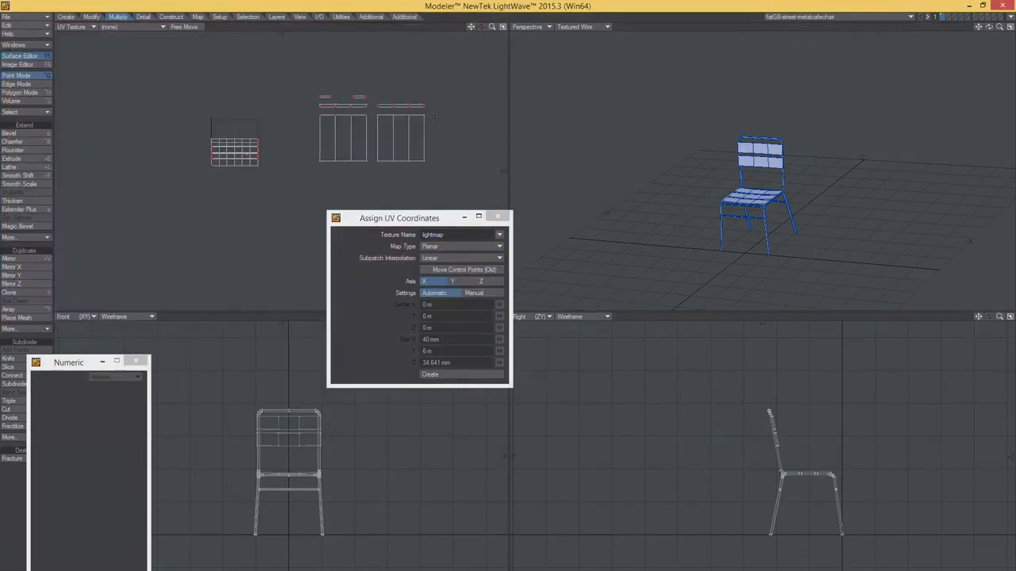
{"action": "key", "text": "space"}
{"action": "scroll", "coordinate": [413, 117], "scroll_direction": "down", "scroll_amount": 2}
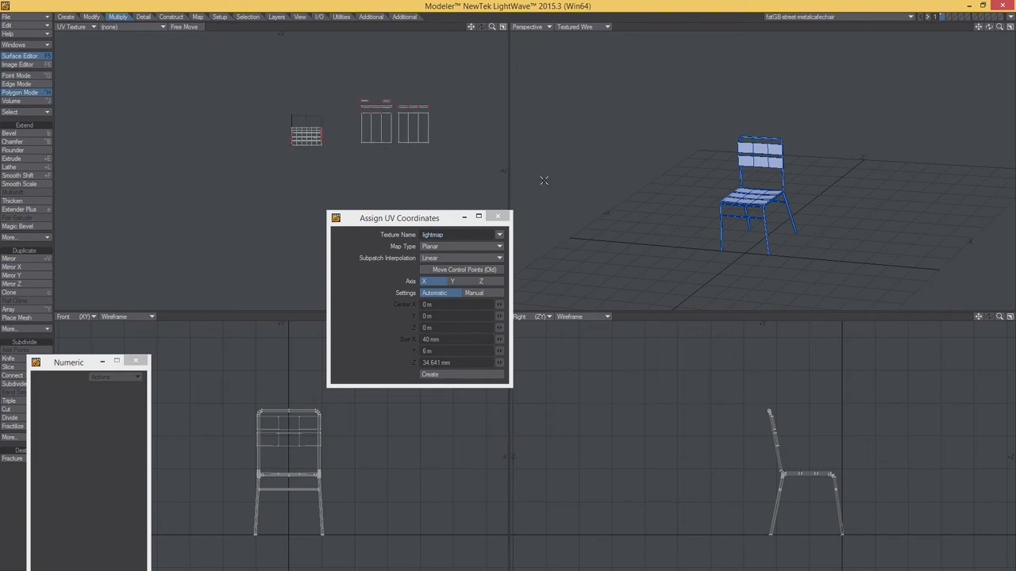
{"action": "left_click_drag", "start_coordinate": [720, 200], "coordinate": [755, 221], "text": "alt"}
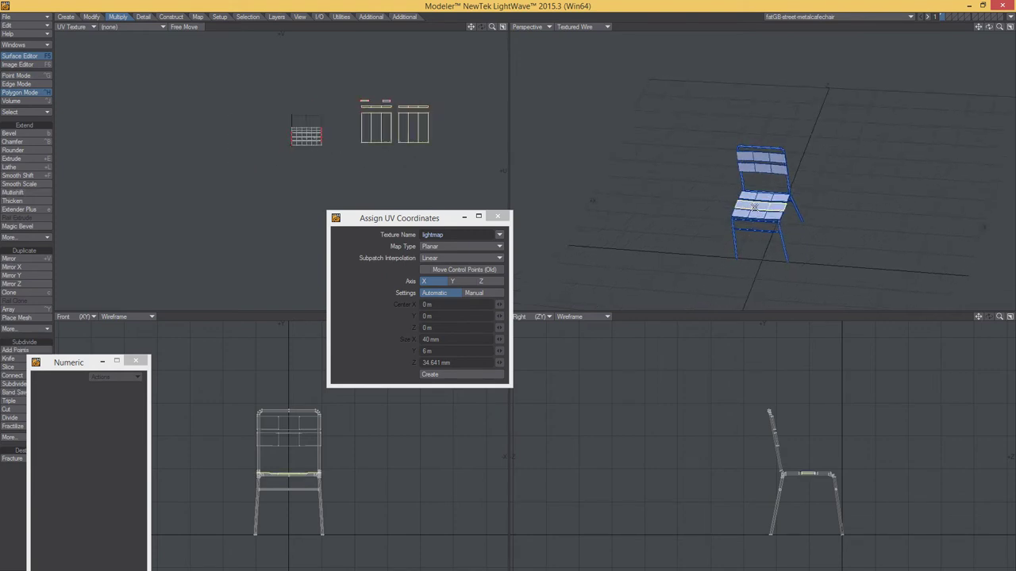
{"action": "key", "text": "t"}
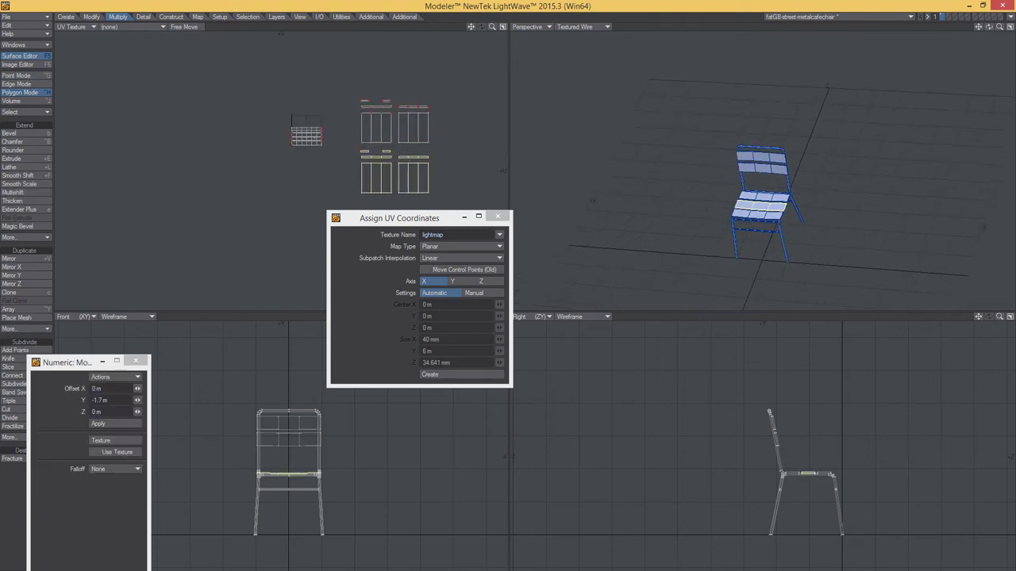
{"action": "scroll", "coordinate": [413, 152], "scroll_direction": "up", "scroll_amount": 3}
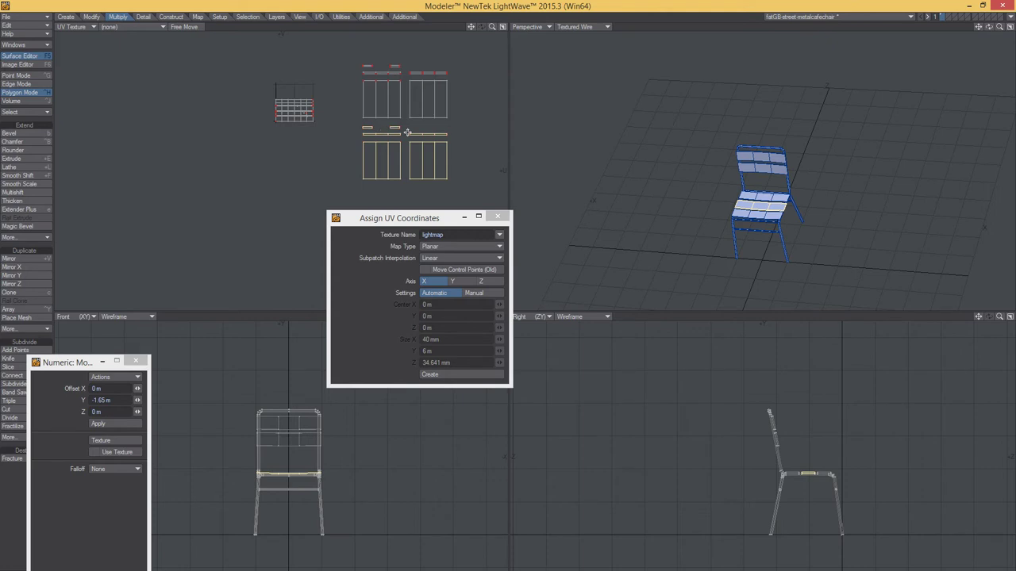
{"action": "key", "text": "space"}
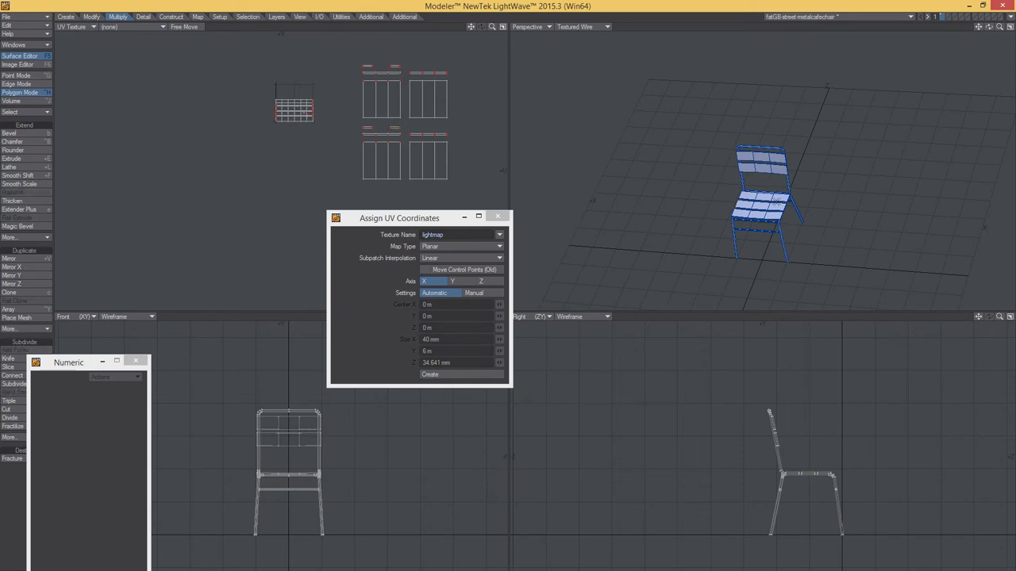
Add more seat slat islands to the top row and move the bottom-row islands to the end of row two.
{"action": "key", "text": "t"}
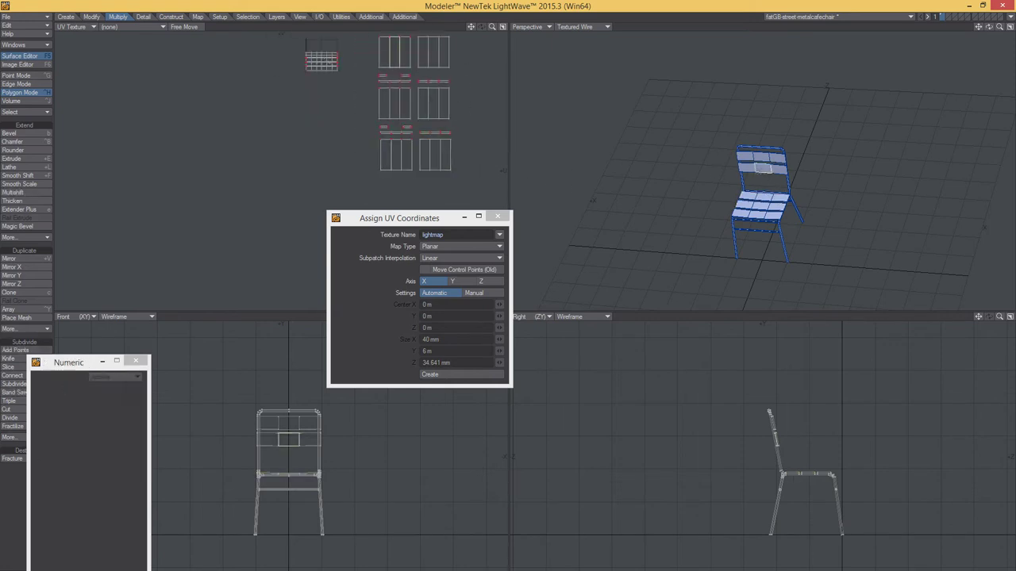
{"action": "scroll", "coordinate": [316, 120], "scroll_direction": "down", "scroll_amount": 1}
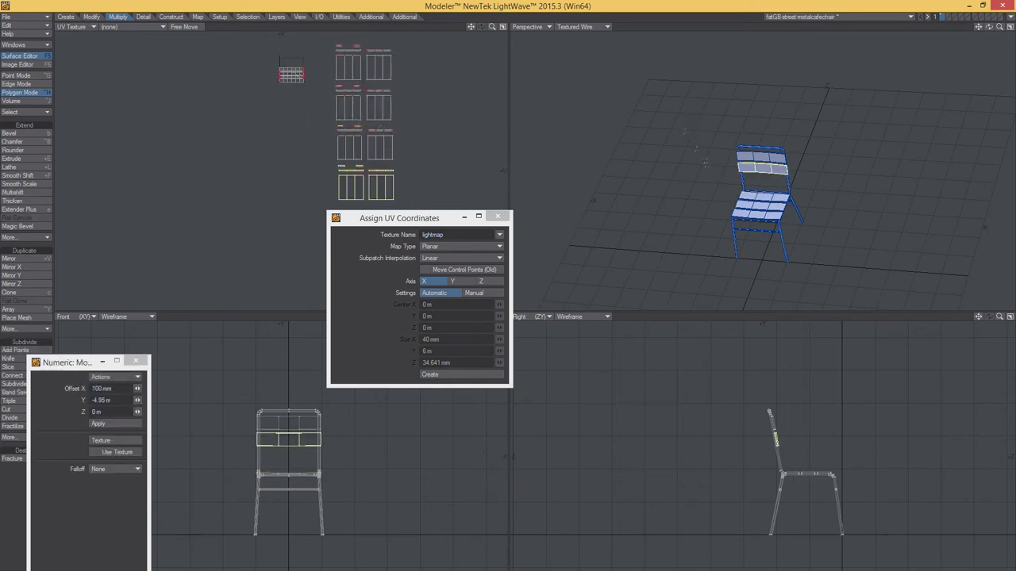
{"action": "key", "text": "a"}
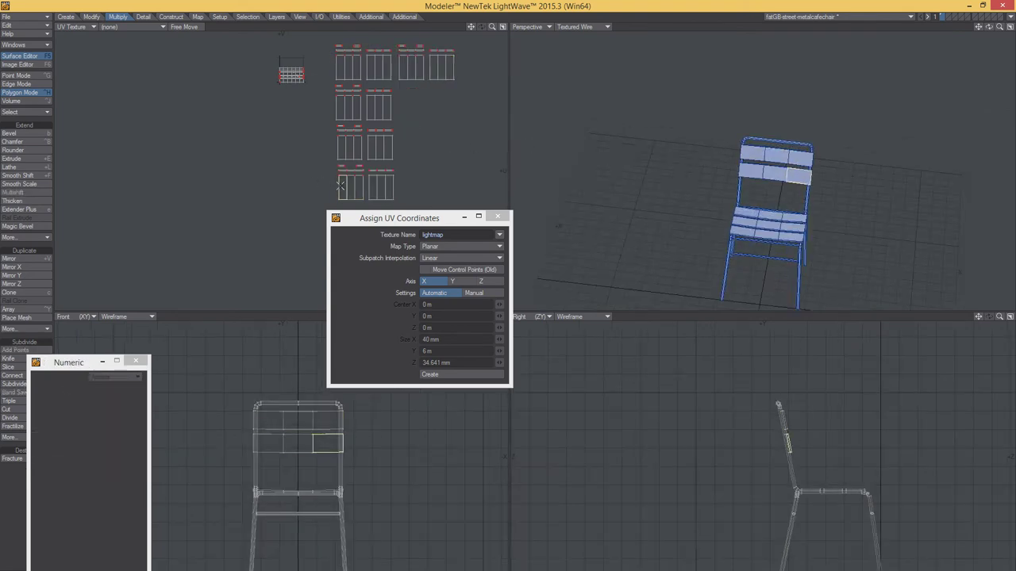
{"action": "key", "text": "t"}
{"action": "left_click_drag", "start_coordinate": [341, 184], "coordinate": [400, 104]}
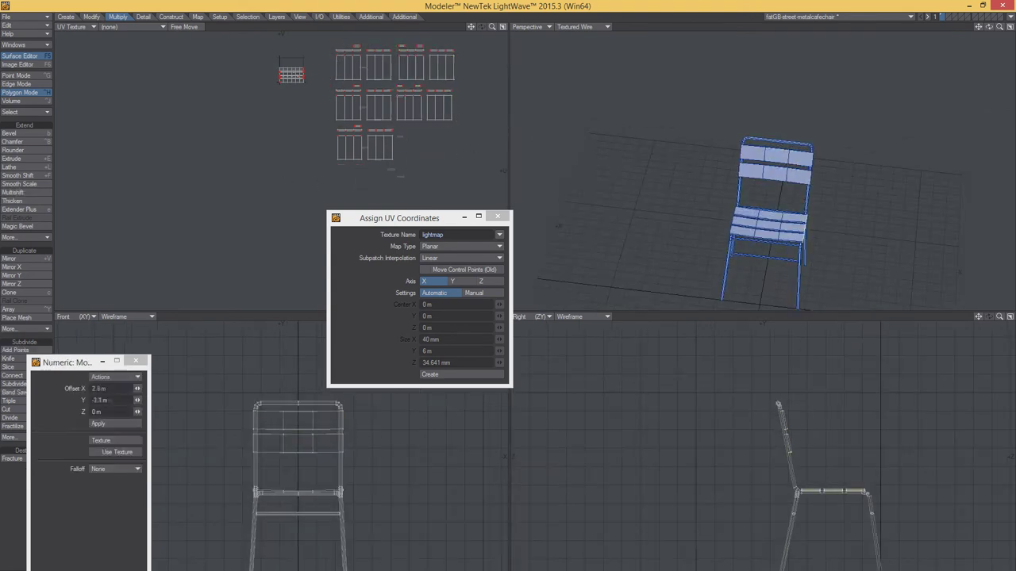
{"action": "scroll", "coordinate": [404, 135], "scroll_direction": "up", "scroll_amount": 1}
{"action": "scroll", "coordinate": [406, 95], "scroll_direction": "up", "scroll_amount": 2}
Recentre the UV layout in the view and move the mapping settings panel aside.
{"action": "key", "text": "t"}
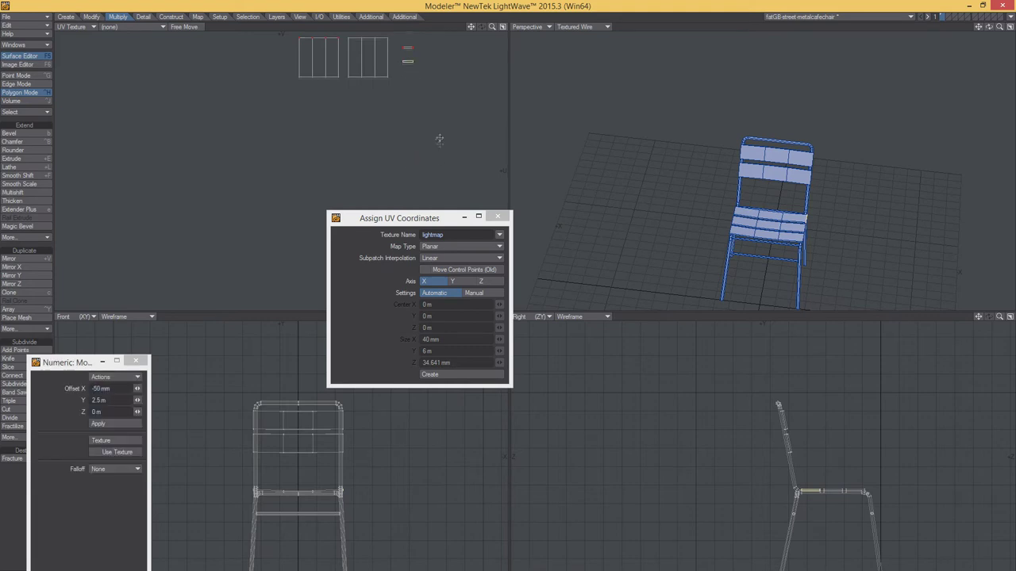
{"action": "key", "text": "a"}
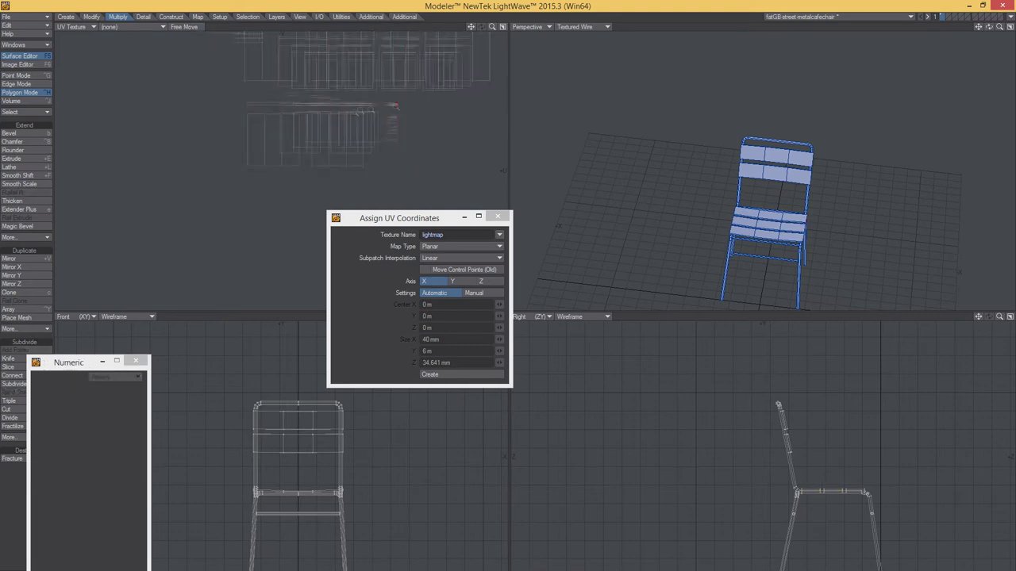
{"action": "scroll", "coordinate": [392, 150], "scroll_direction": "down", "scroll_amount": 2}
{"action": "scroll", "coordinate": [392, 151], "scroll_direction": "up", "scroll_amount": 1}
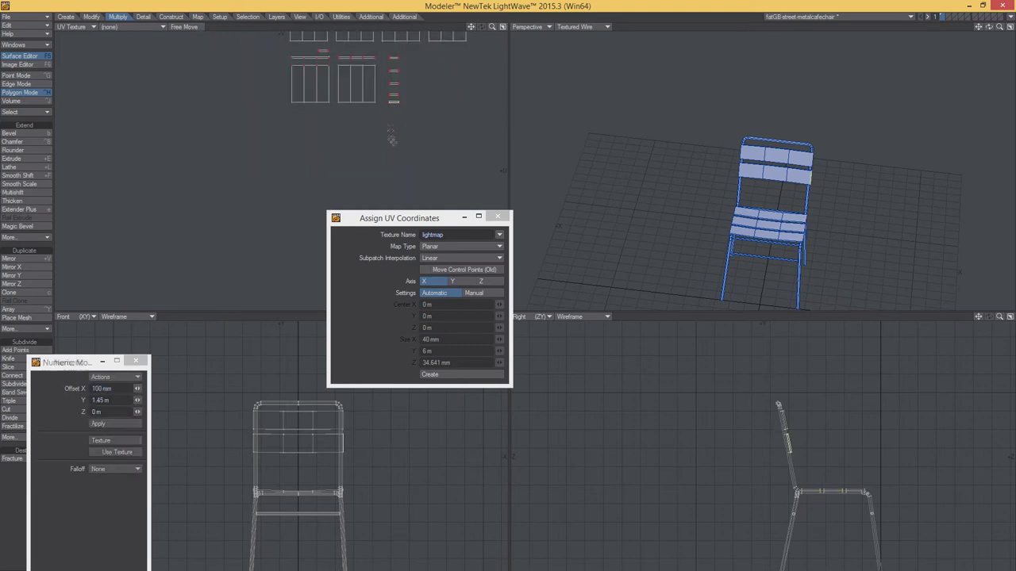
{"action": "scroll", "coordinate": [322, 50], "scroll_direction": "down", "scroll_amount": 2}
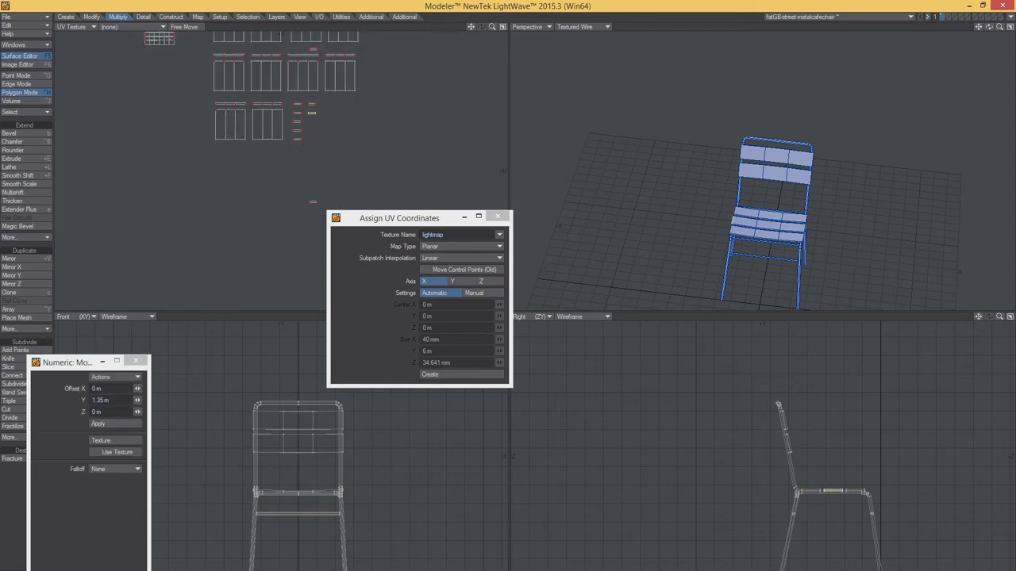
{"action": "scroll", "coordinate": [362, 126], "scroll_direction": "down", "scroll_amount": 1}
{"action": "scroll", "coordinate": [378, 117], "scroll_direction": "up", "scroll_amount": 1}
{"action": "key", "text": "t"}
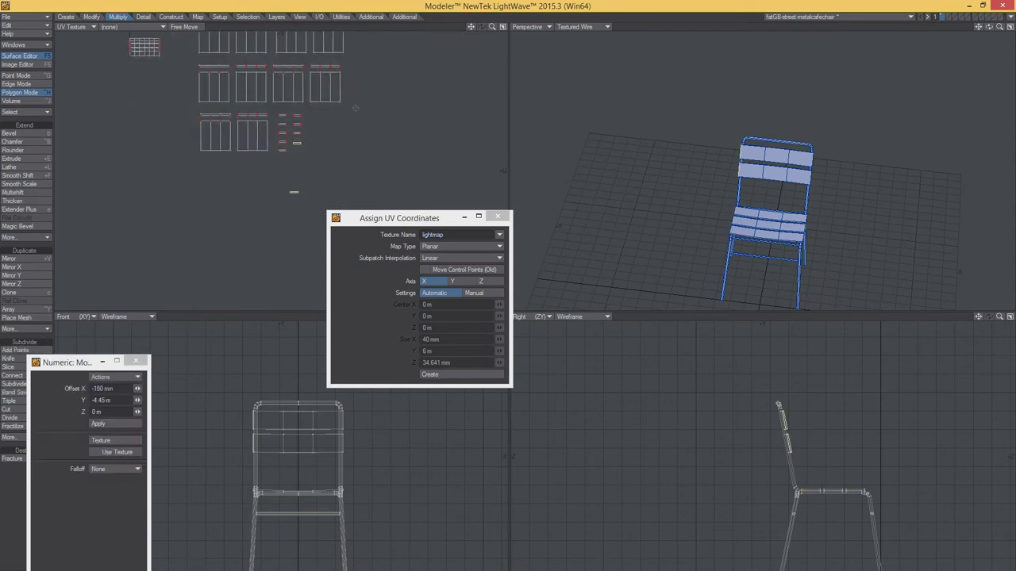
{"action": "left_click_drag", "start_coordinate": [304, 82], "coordinate": [338, 131], "text": "alt+shift"}
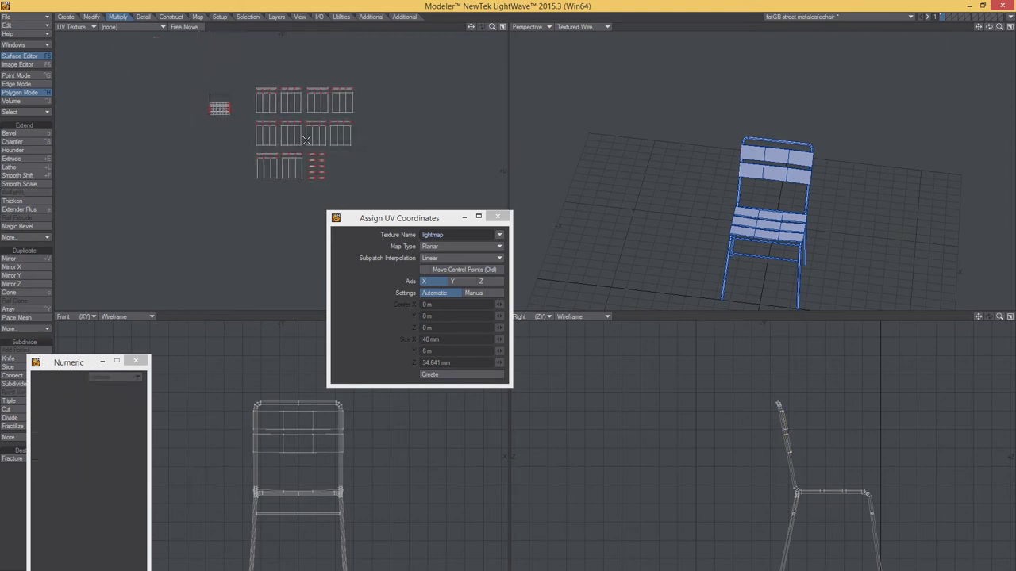
{"action": "scroll", "coordinate": [338, 131], "scroll_direction": "up", "scroll_amount": 1}
{"action": "left_click_drag", "start_coordinate": [388, 223], "coordinate": [496, 373]}
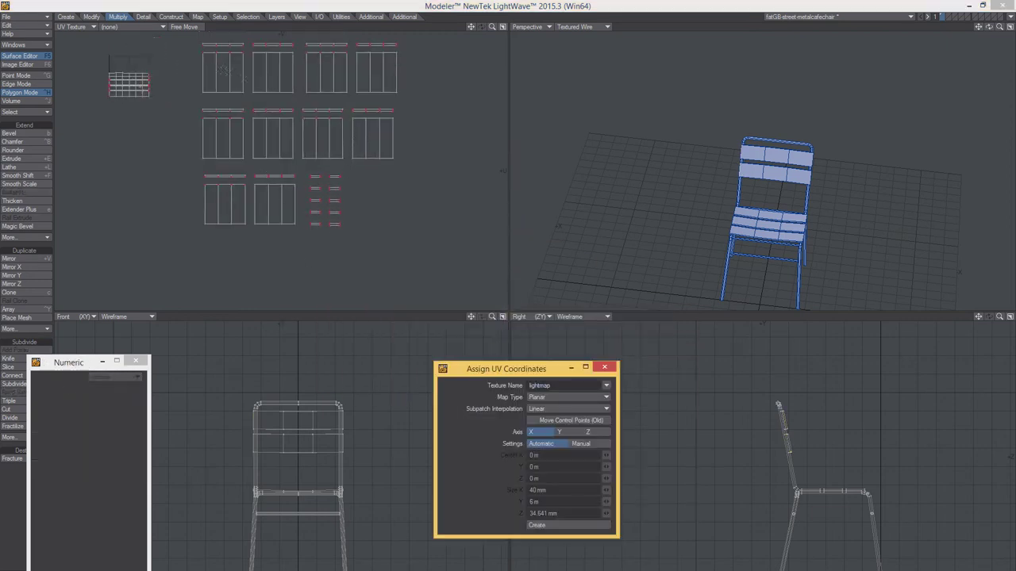
{"action": "scroll", "coordinate": [410, 156], "scroll_direction": "down", "scroll_amount": 1}
Create cylindrical lightmap UVs for the seat's front tube.
{"action": "left_click", "coordinate": [419, 155]}
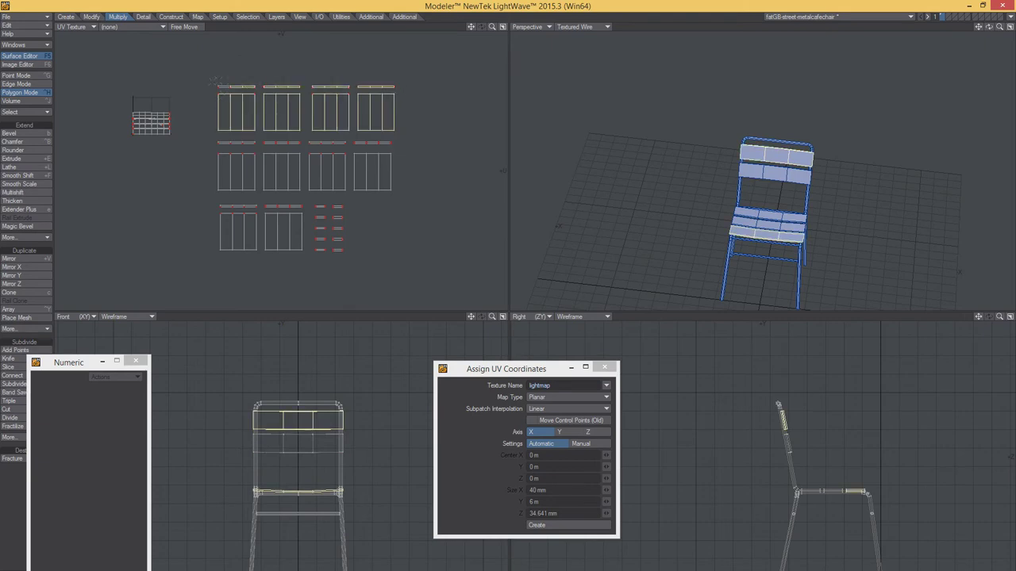
{"action": "left_click", "coordinate": [316, 109]}
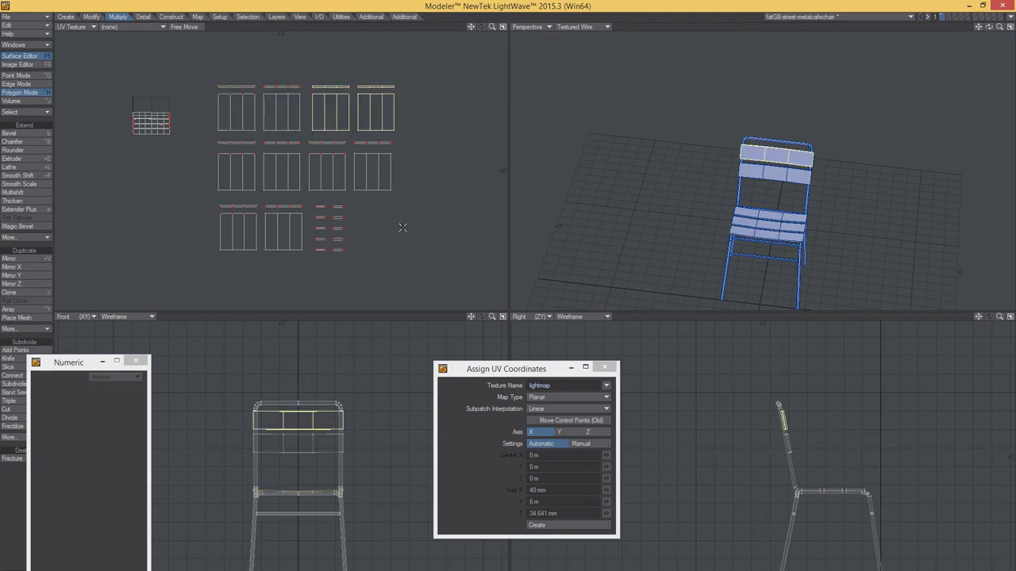
{"action": "left_click", "coordinate": [368, 88]}
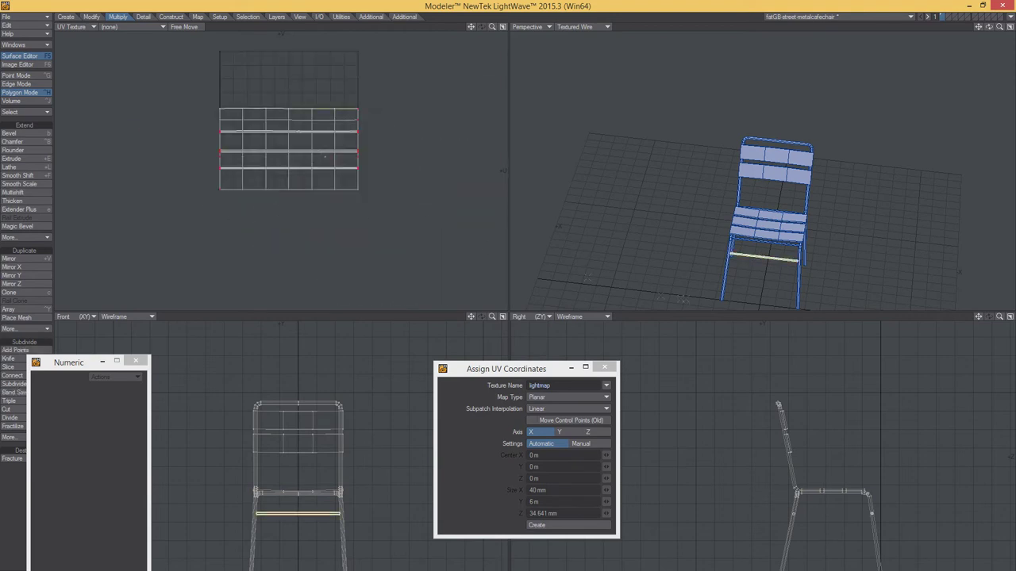
{"action": "left_click", "coordinate": [569, 397]}
{"action": "left_click", "coordinate": [587, 408]}
{"action": "left_click", "coordinate": [589, 433]}
{"action": "left_click", "coordinate": [567, 525]}
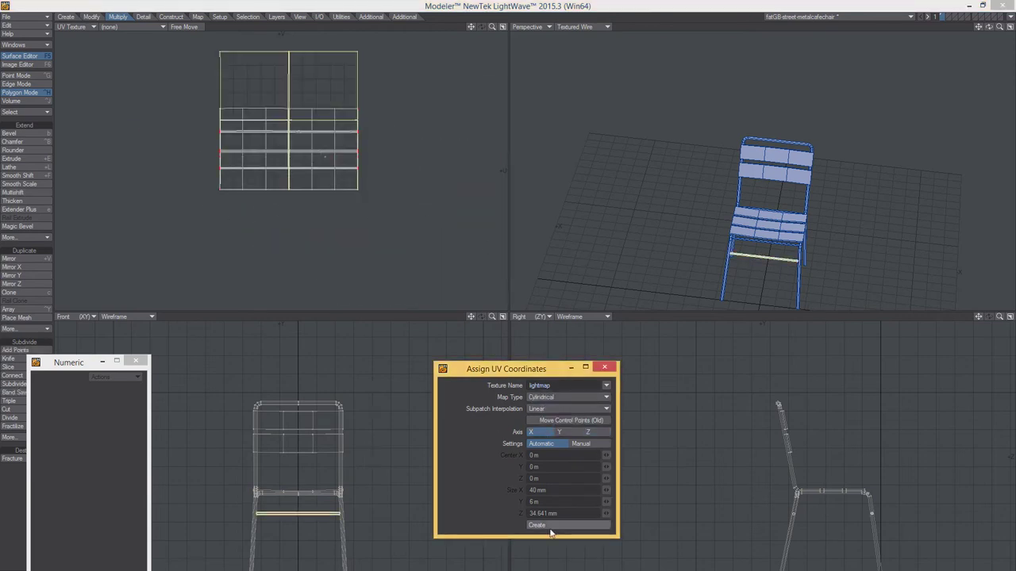
{"action": "left_click", "coordinate": [550, 528]}
Stretch the front tube UVs into a horizontal bar at the top-left of the layout.
{"action": "key", "text": "h"}
{"action": "left_click_drag", "start_coordinate": [328, 141], "coordinate": [270, 158]}
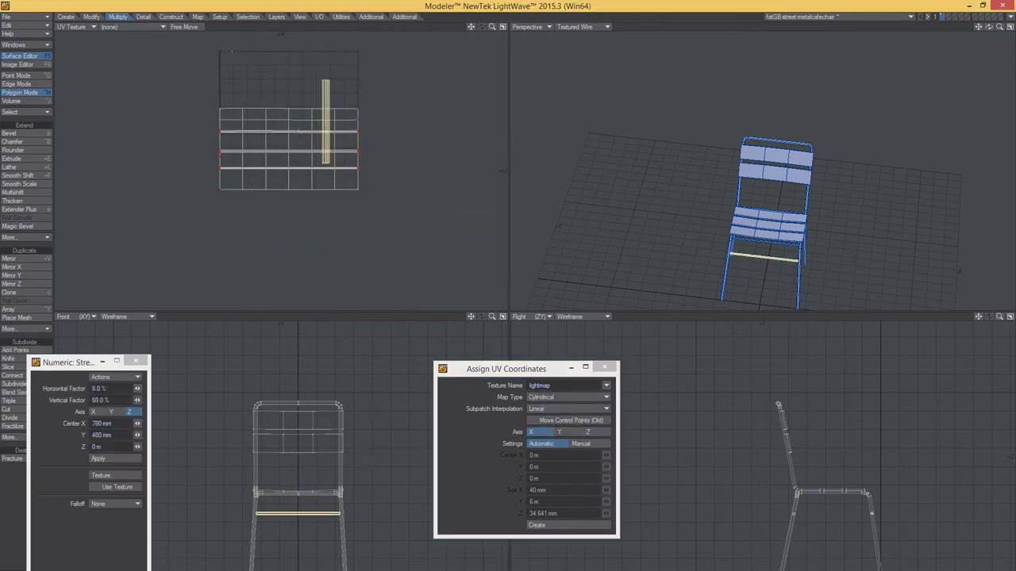
{"action": "mouse_move", "coordinate": [324, 123]}
{"action": "left_mouse_down"}
{"action": "mouse_move", "coordinate": [349, 119]}
{"action": "mouse_move", "coordinate": [253, 57]}
{"action": "left_mouse_up"}
{"action": "key", "text": "t"}
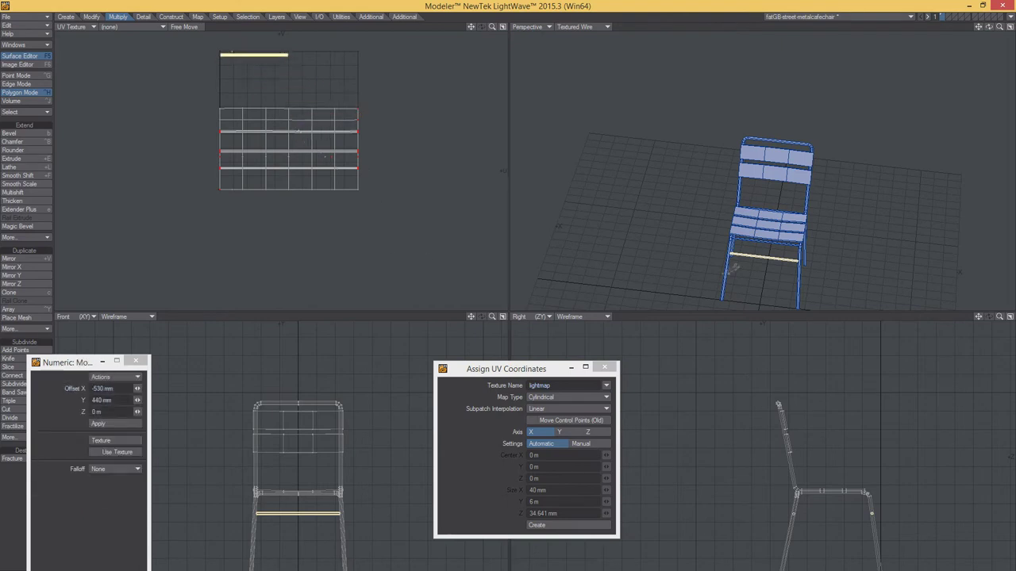
{"action": "left_click_drag", "start_coordinate": [734, 268], "coordinate": [762, 238], "text": "alt"}
Rotate the strip -90°, widen it, and place it above the other bar.
{"action": "key", "text": "h"}
{"action": "left_click_drag", "start_coordinate": [294, 119], "coordinate": [351, 265]}
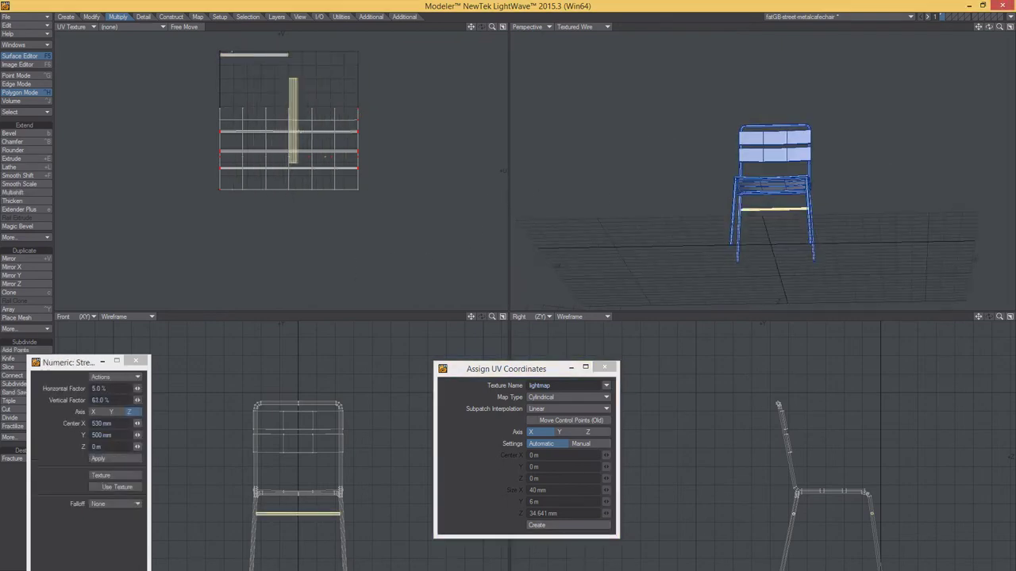
{"action": "key", "text": "y"}
{"action": "key", "text": "t"}
{"action": "mouse_move", "coordinate": [295, 120]}
{"action": "left_mouse_down"}
{"action": "mouse_move", "coordinate": [296, 60]}
{"action": "mouse_move", "coordinate": [469, 87]}
{"action": "left_mouse_up"}
{"action": "key", "text": "h"}
{"action": "key", "text": "t"}
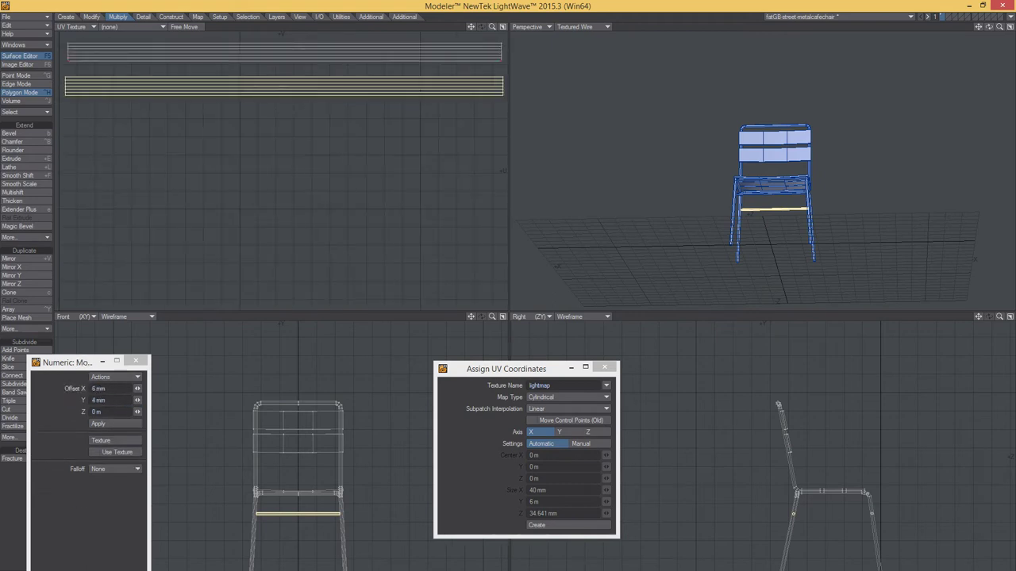
{"action": "key", "text": "a"}
{"action": "left_click_drag", "start_coordinate": [250, 139], "coordinate": [250, 112]}
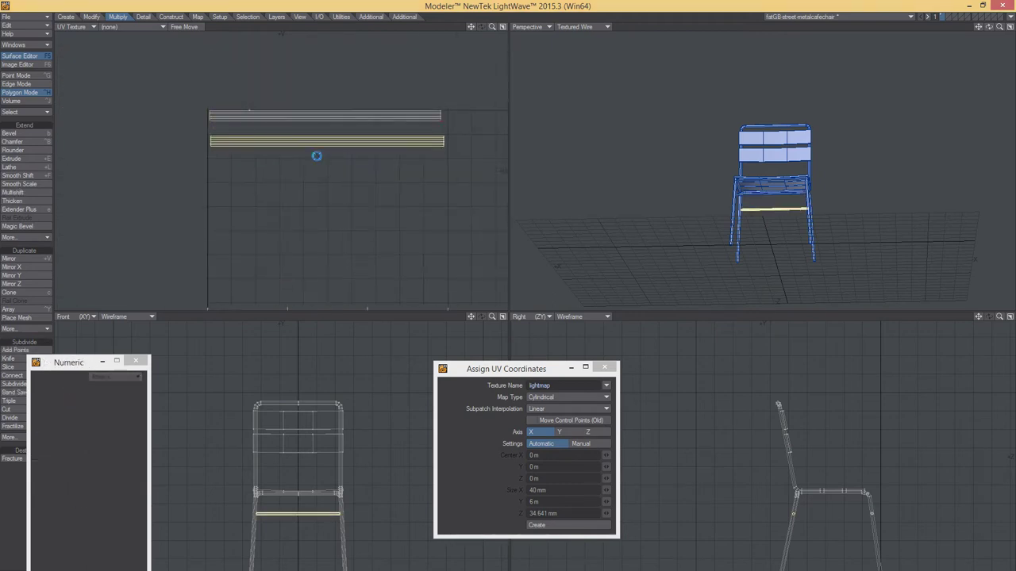
Create cylindrical UVs for the next tube, rotate it horizontal, and stretch it to match the others.
{"action": "left_click_drag", "start_coordinate": [762, 190], "coordinate": [695, 208], "text": "alt"}
{"action": "scroll", "coordinate": [694, 208], "scroll_direction": "up", "scroll_amount": 3}
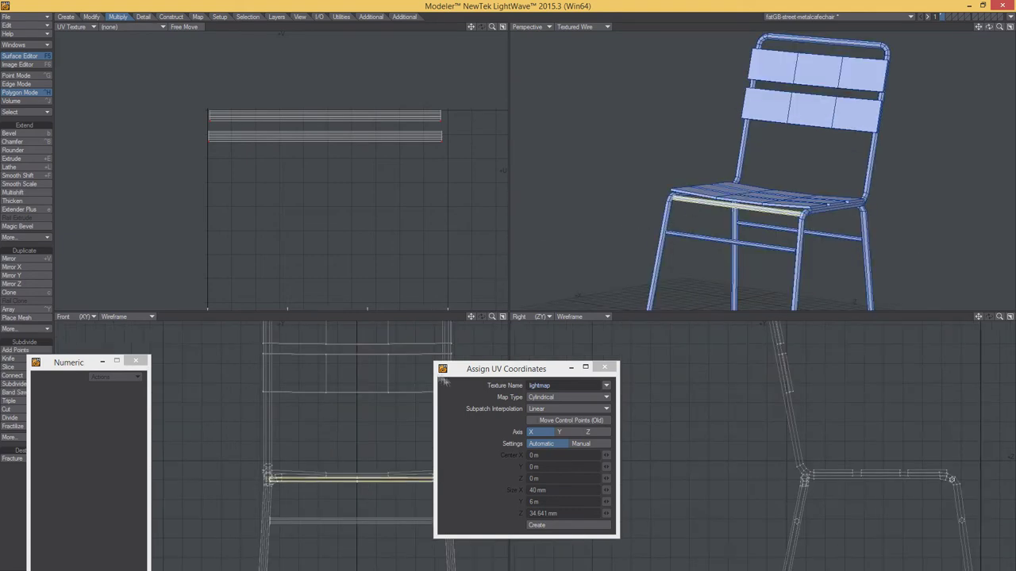
{"action": "left_click", "coordinate": [536, 525]}
{"action": "key", "text": "a"}
{"action": "key", "text": "y"}
{"action": "left_click_drag", "start_coordinate": [405, 199], "coordinate": [418, 249]}
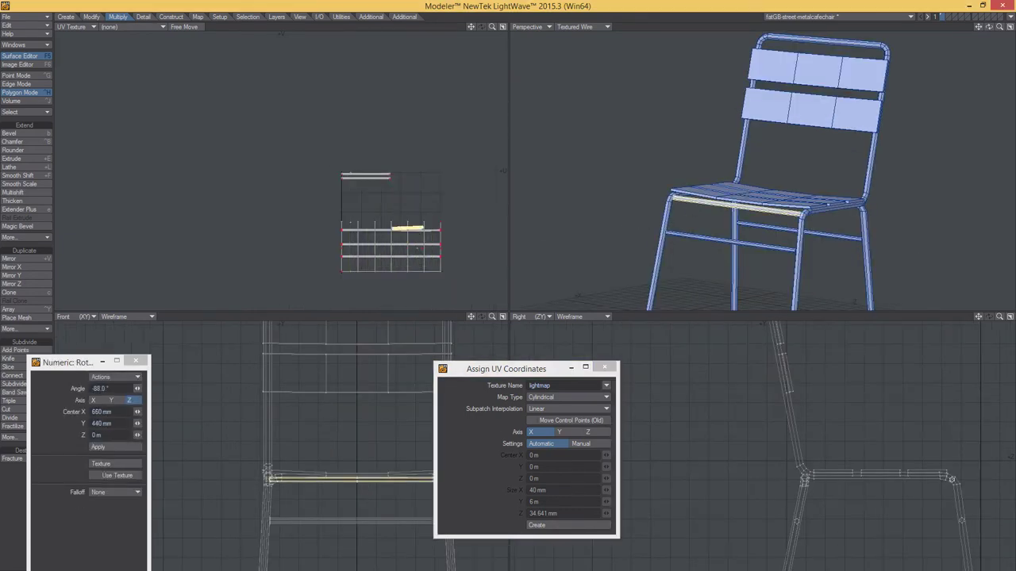
{"action": "key", "text": "a"}
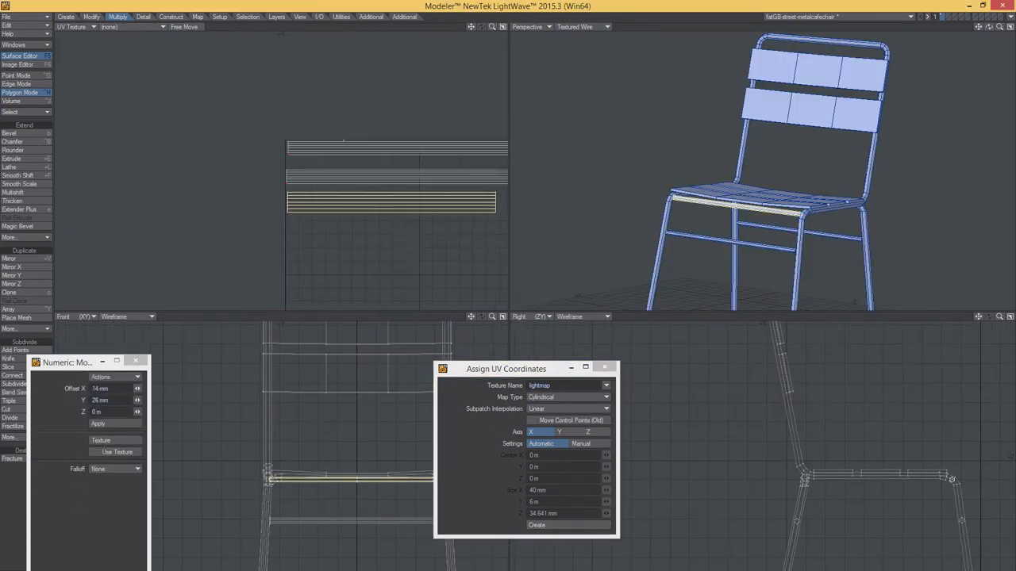
{"action": "key", "text": "h"}
{"action": "left_click_drag", "start_coordinate": [306, 257], "coordinate": [305, 191]}
Create a cylindrical lightmap strip for the backrest top bar, then stretch and move it into the layout.
{"action": "key", "text": "ctrl+g"}
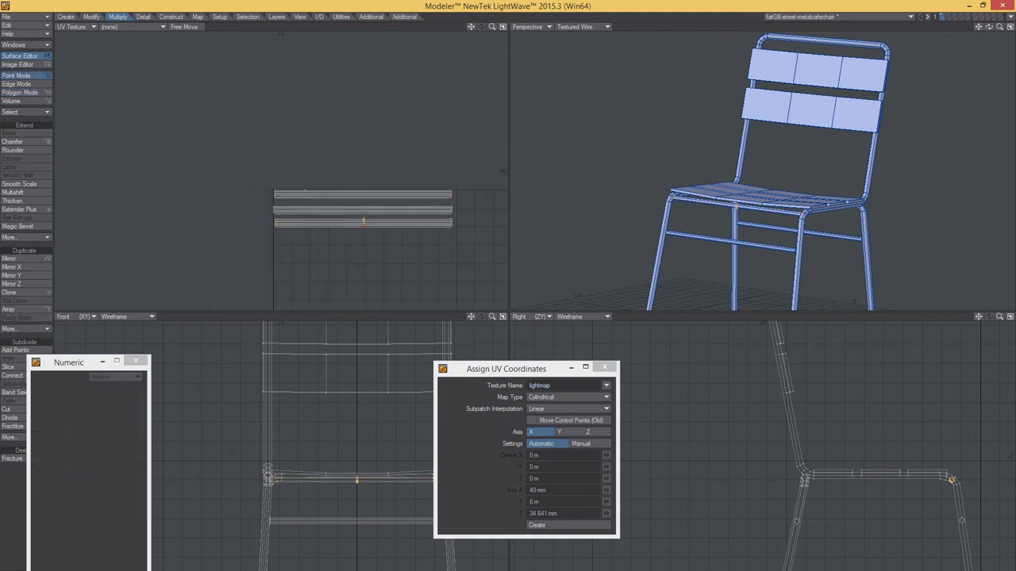
{"action": "key", "text": "a"}
{"action": "key", "text": "shift+a"}
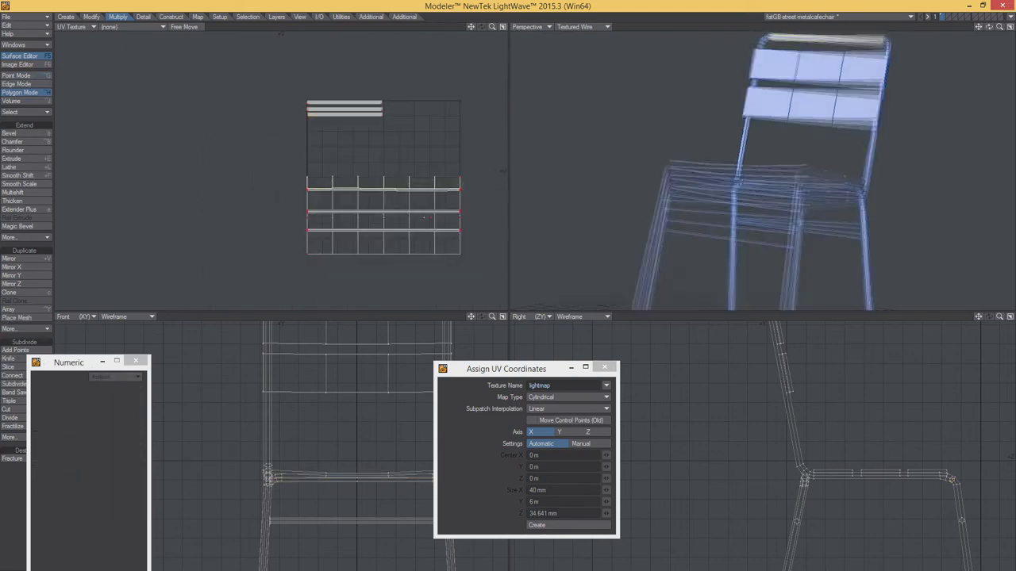
{"action": "left_click", "coordinate": [553, 526]}
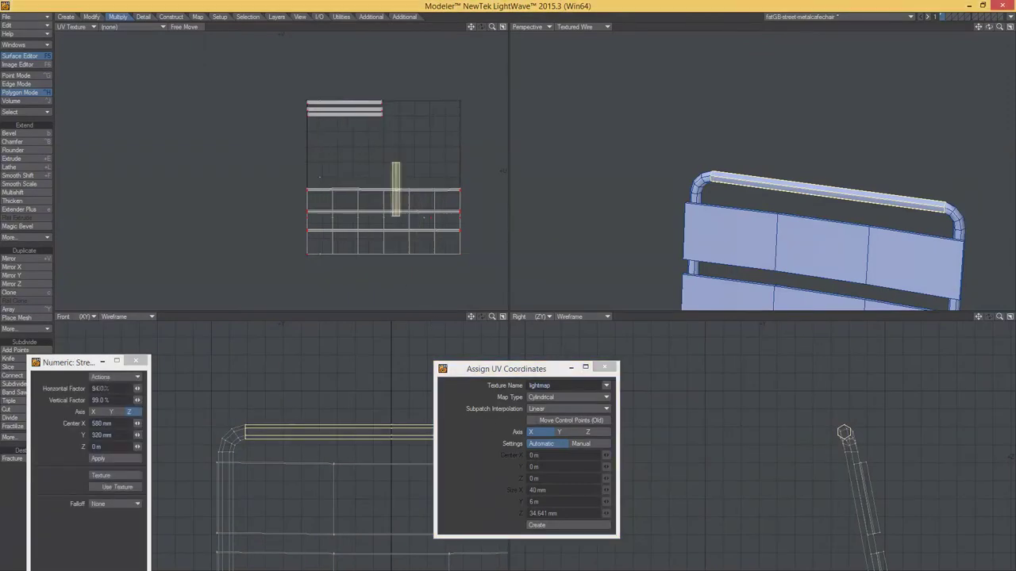
{"action": "left_click_drag", "start_coordinate": [402, 182], "coordinate": [366, 184]}
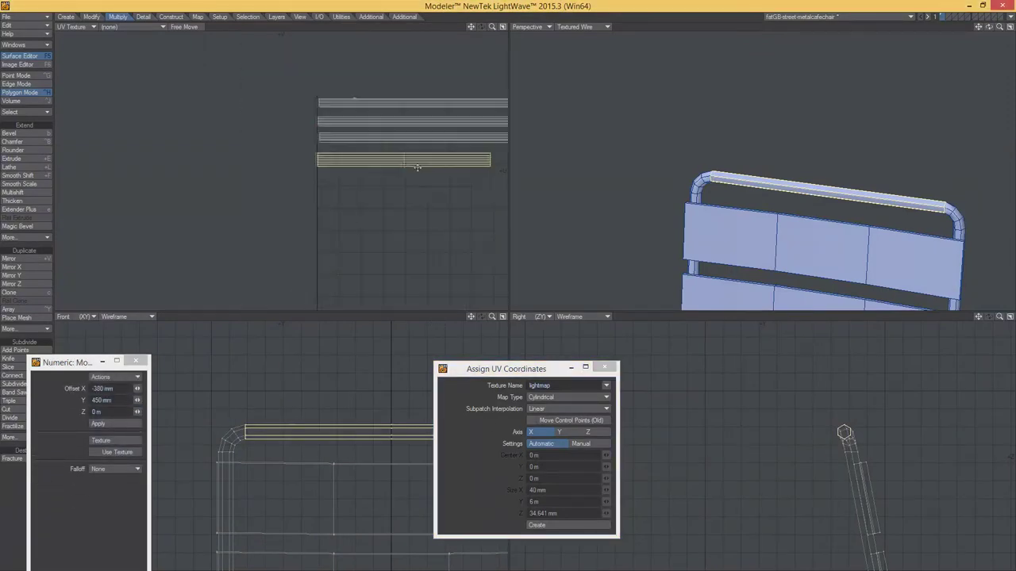
{"action": "key", "text": "a"}
{"action": "key", "text": "t"}
{"action": "key", "text": "space"}
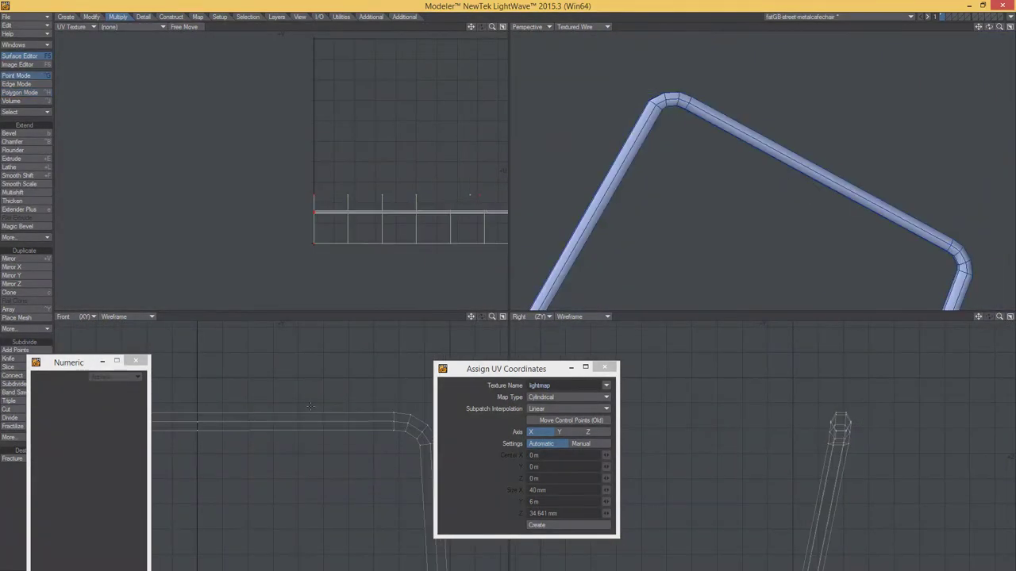
{"action": "key", "text": "a"}
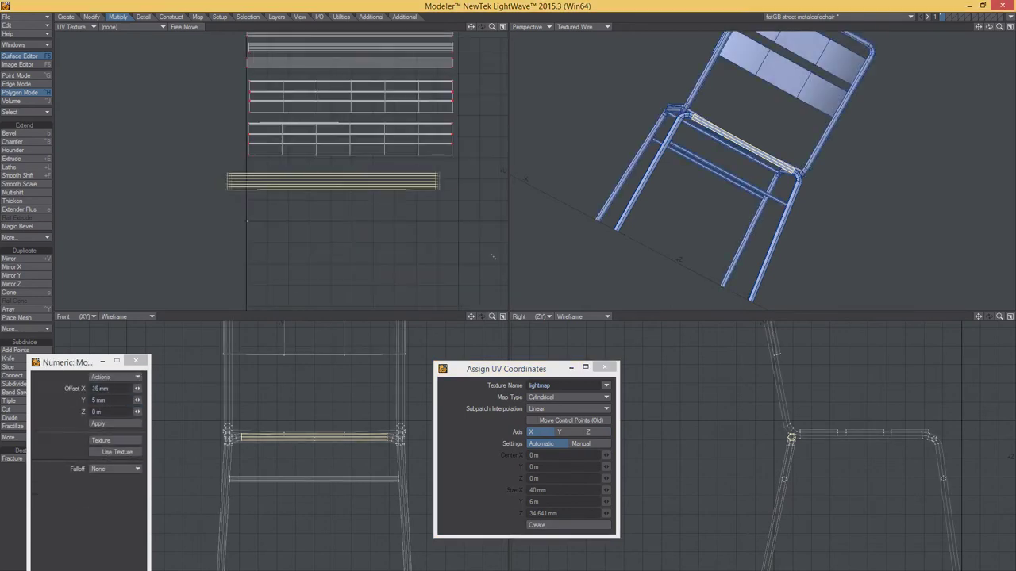
{"action": "key", "text": "ctrl+g"}
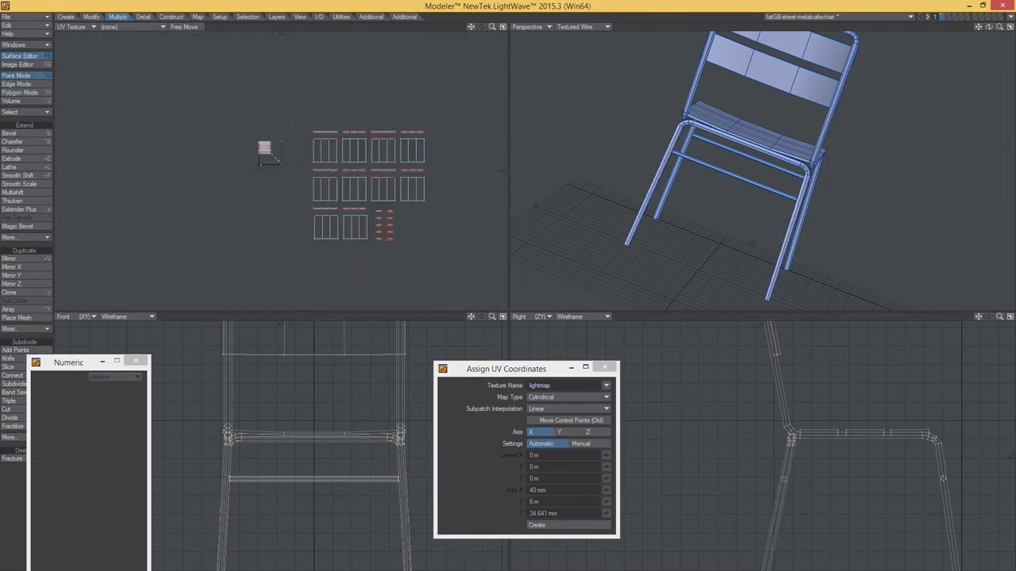
Select the seat pieces in the top UV row and stretch them.
{"action": "key", "text": "ctrl+h"}
{"action": "right_click_drag", "start_coordinate": [480, 162], "coordinate": [311, 167]}
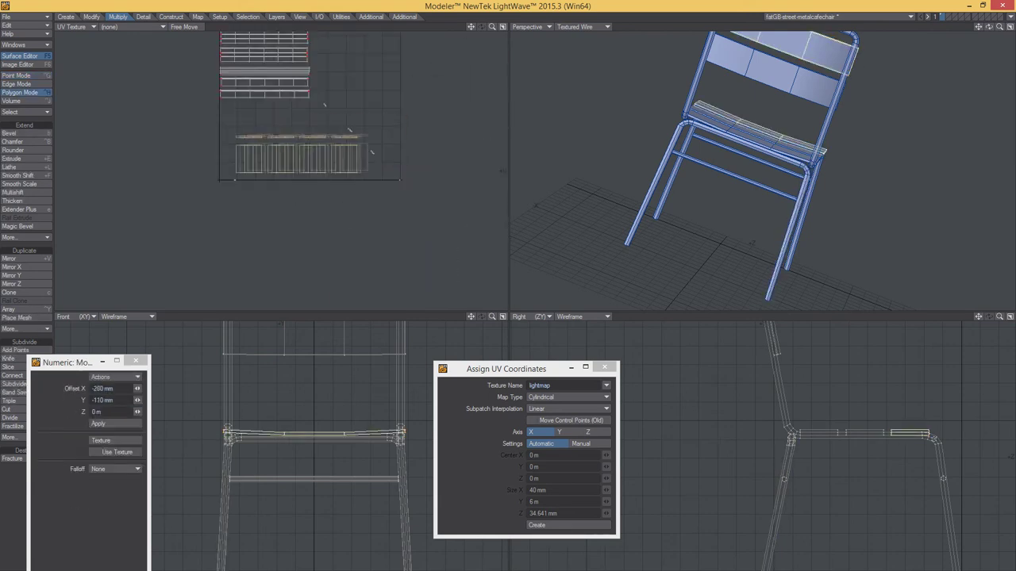
{"action": "key", "text": "h"}
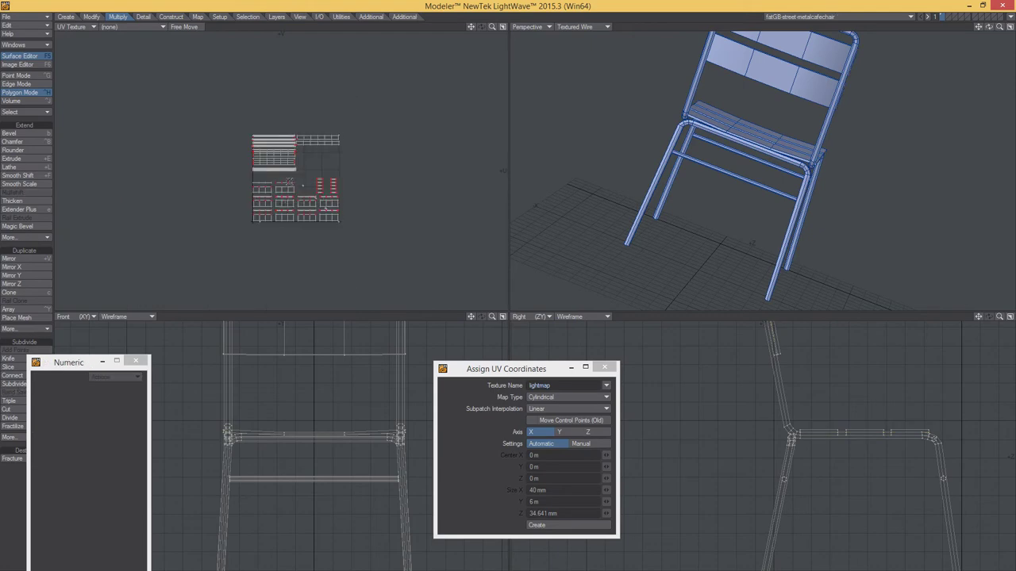
{"action": "left_click_drag", "start_coordinate": [574, 178], "coordinate": [777, 149], "text": "alt"}
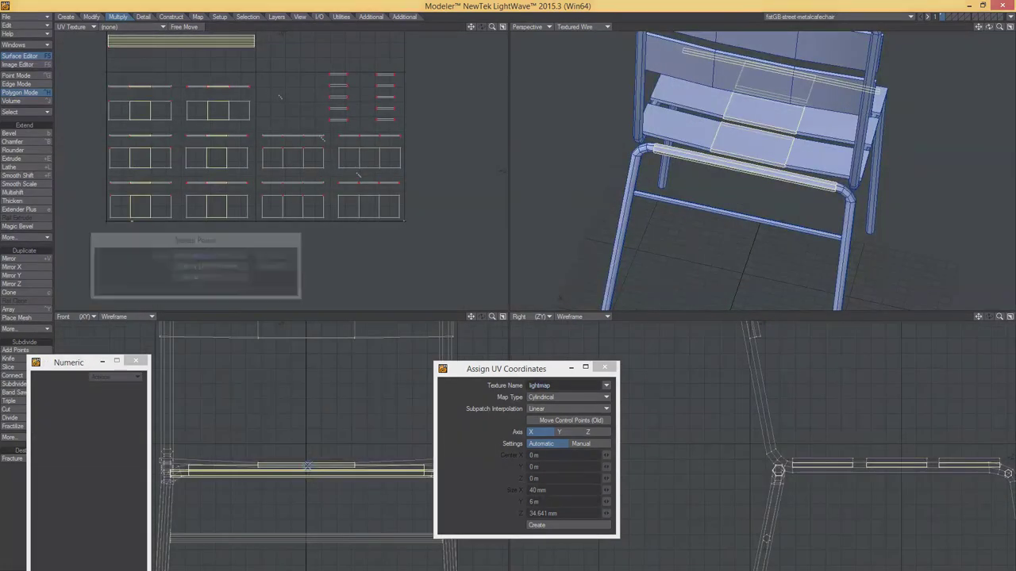
{"action": "scroll", "coordinate": [395, 198], "scroll_direction": "up", "scroll_amount": 5}
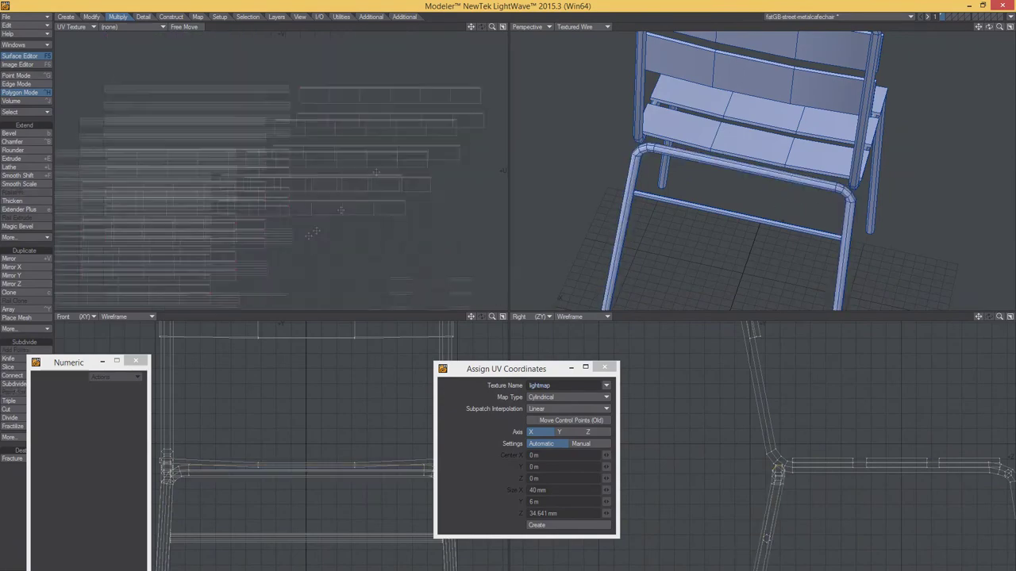
{"action": "mouse_move", "coordinate": [527, 193]}
{"action": "left_mouse_down", "text": "alt"}
{"action": "mouse_move", "coordinate": [697, 165]}
{"action": "mouse_move", "coordinate": [762, 143]}
{"action": "left_mouse_up", "text": "alt"}
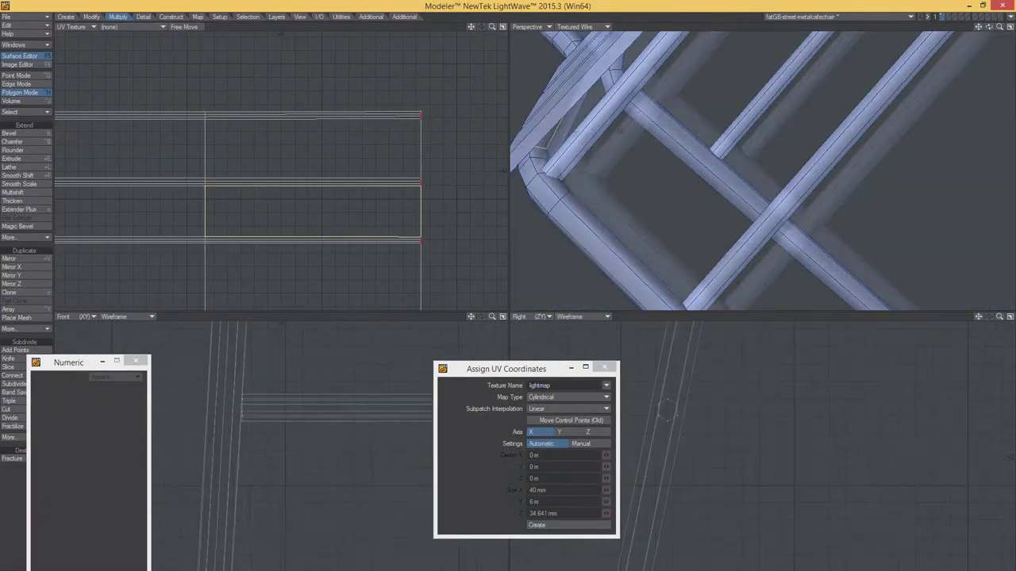
{"action": "scroll", "coordinate": [228, 148], "scroll_direction": "down", "scroll_amount": 5}
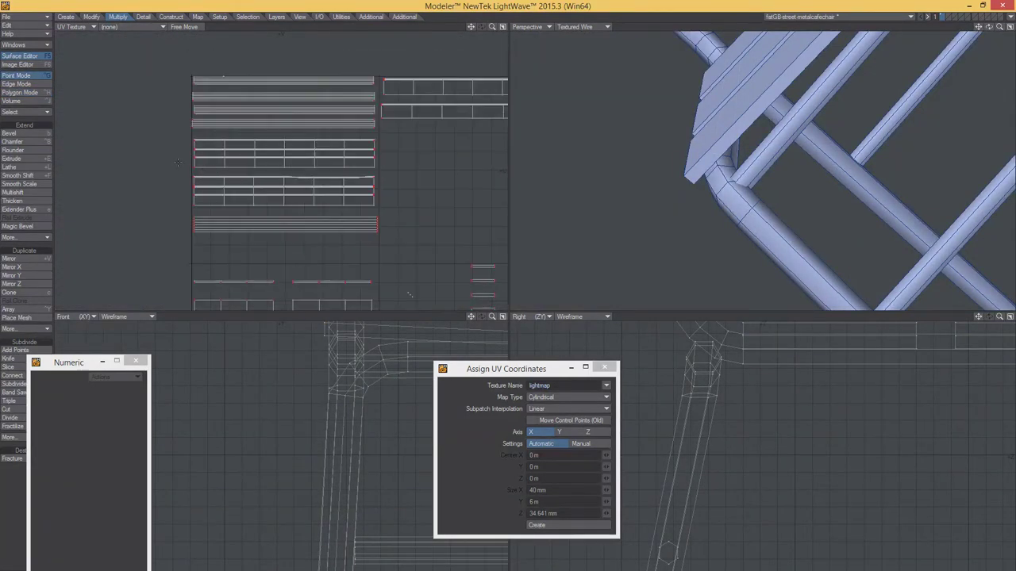
{"action": "left_click_drag", "start_coordinate": [213, 161], "coordinate": [248, 125], "text": "alt+shift"}
Select a tube piece in the UV view and stretch it.
{"action": "key", "text": "ctrl+h"}
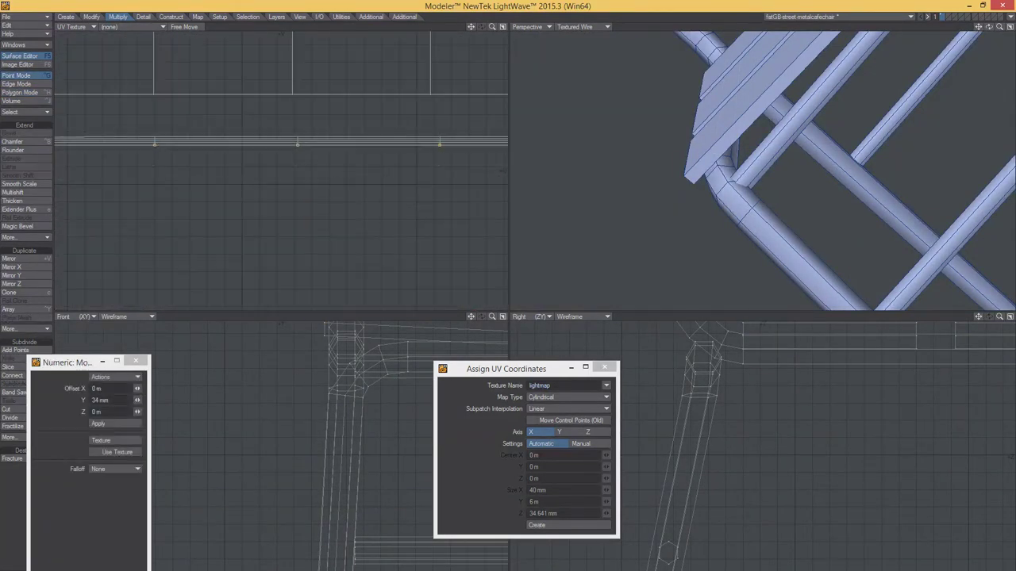
{"action": "key", "text": "a"}
{"action": "left_click", "coordinate": [283, 177]}
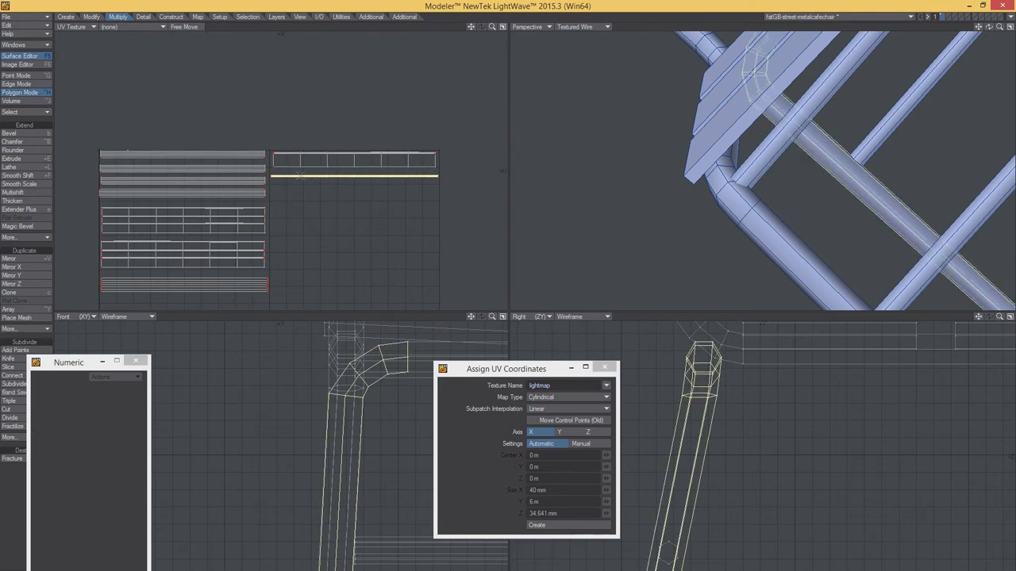
{"action": "key", "text": "h"}
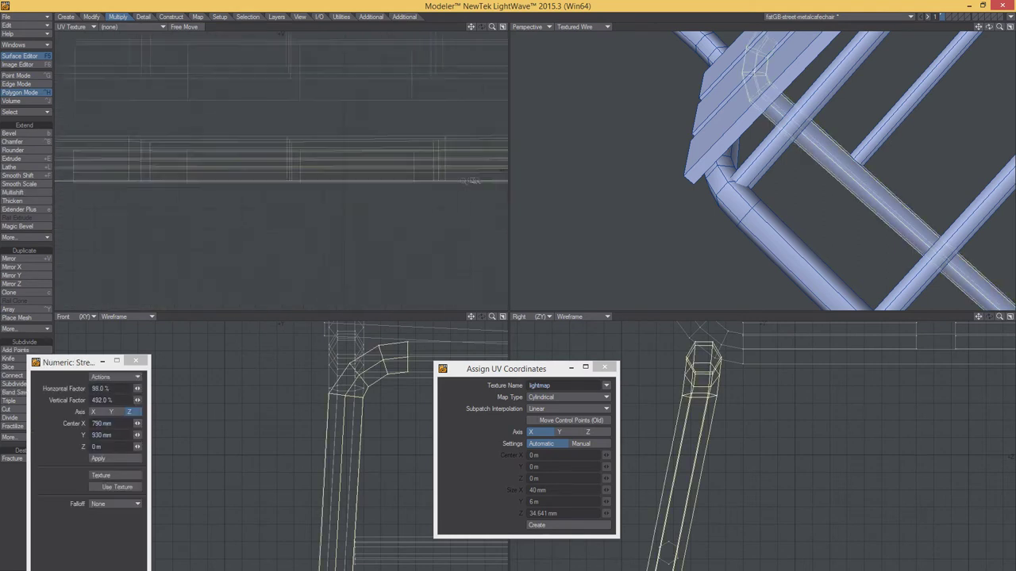
{"action": "key", "text": "space"}
{"action": "key", "text": "slash"}
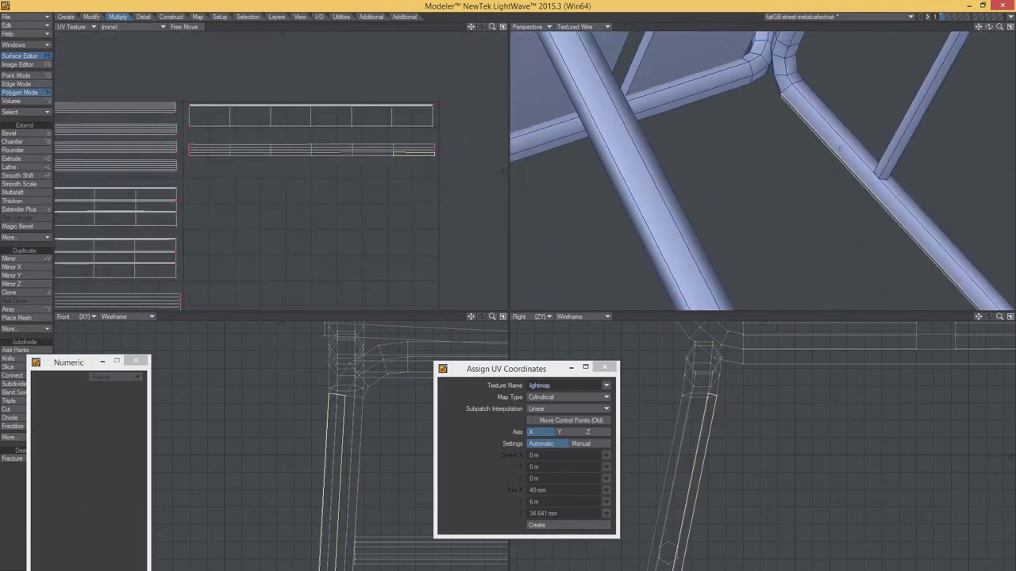
Rotate the bend strip from vertical to horizontal and widen it.
{"action": "scroll", "coordinate": [375, 154], "scroll_direction": "down", "scroll_amount": 3}
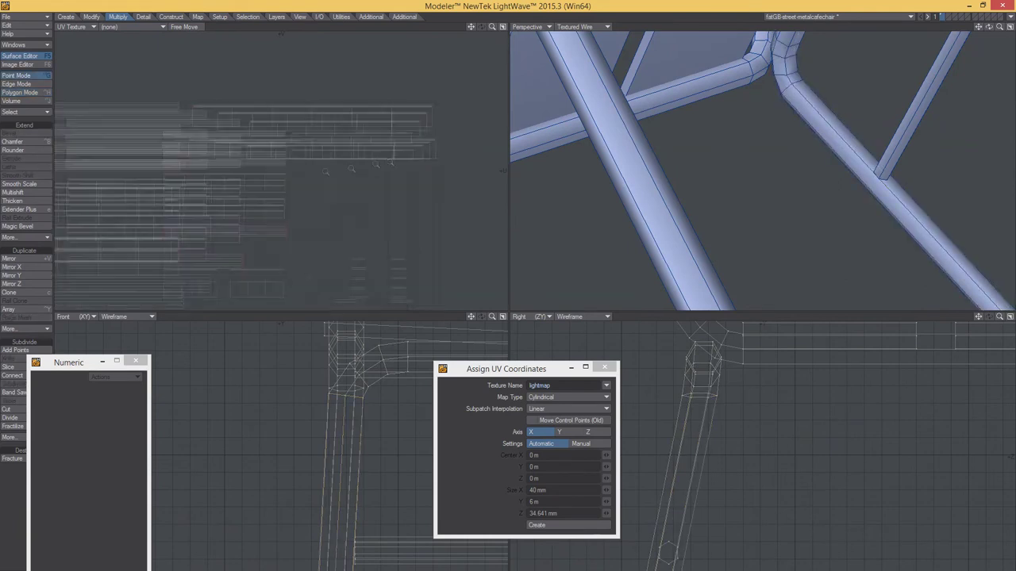
{"action": "left_click", "coordinate": [391, 160]}
{"action": "key", "text": "h"}
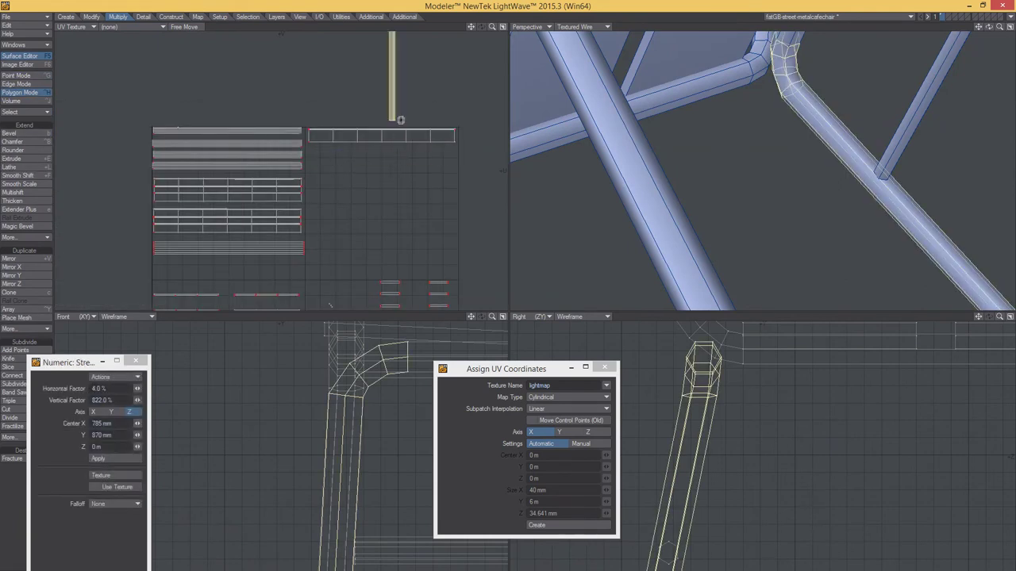
{"action": "key", "text": "y"}
{"action": "mouse_move", "coordinate": [401, 120]}
{"action": "left_mouse_down"}
{"action": "mouse_move", "coordinate": [436, 137]}
{"action": "mouse_move", "coordinate": [357, 223]}
{"action": "left_mouse_up"}
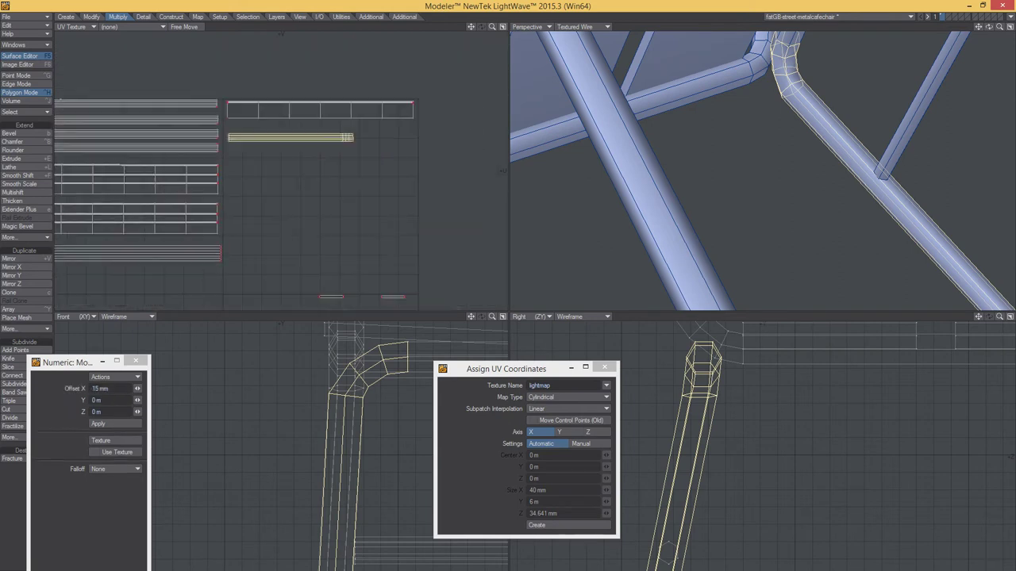
{"action": "key", "text": "h"}
{"action": "left_click", "coordinate": [229, 135]}
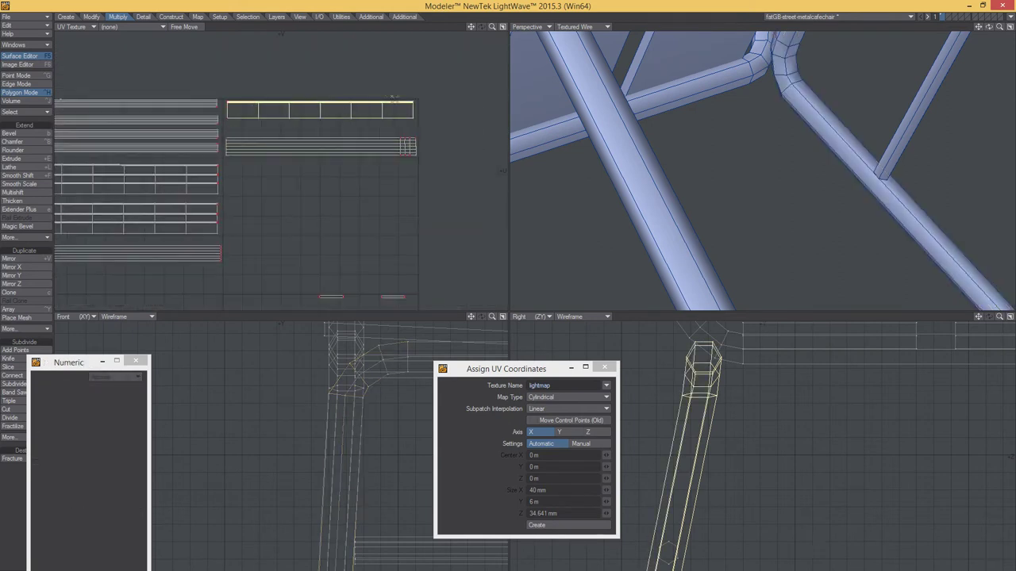
Nudge the top strip down slightly and reposition it in the layout.
{"action": "mouse_move", "coordinate": [391, 99]}
{"action": "left_mouse_down"}
{"action": "mouse_move", "coordinate": [376, 215]}
{"action": "mouse_move", "coordinate": [342, 143]}
{"action": "left_mouse_up"}
{"action": "key", "text": "y"}
{"action": "key", "text": "t"}
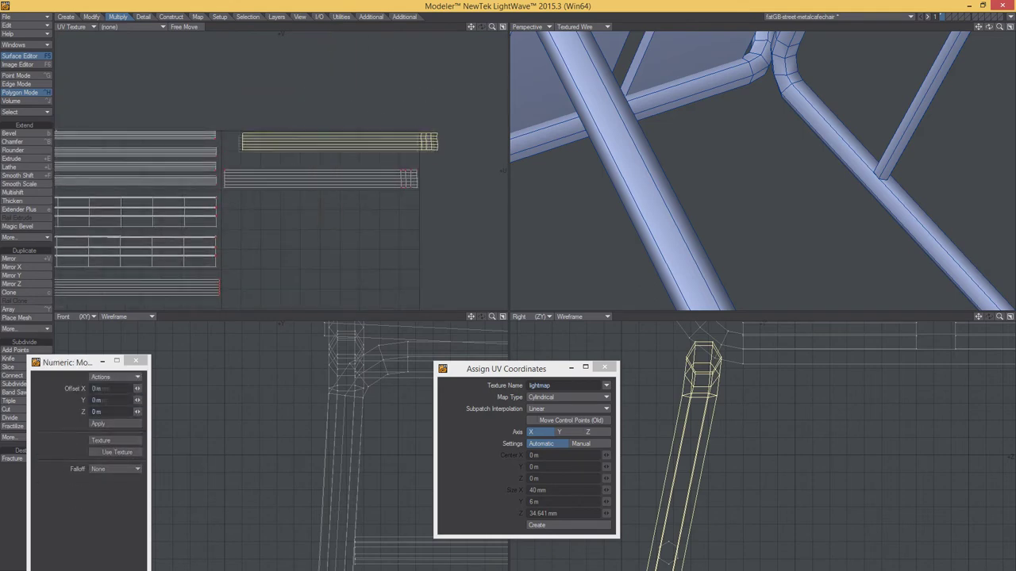
{"action": "key", "text": "u"}
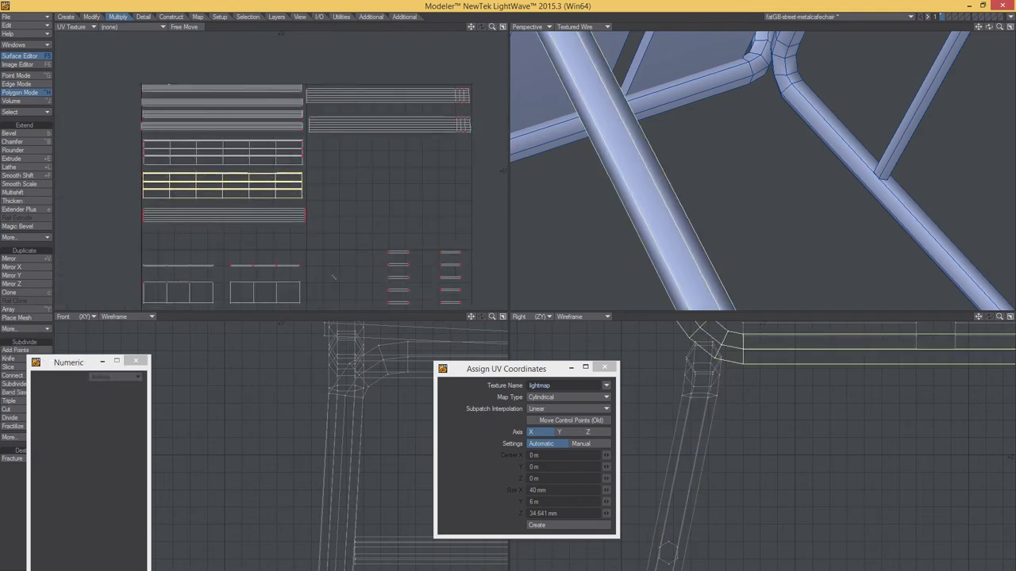
Turn another piece into a narrow horizontal strip and move it right and up.
{"action": "key", "text": "h"}
{"action": "left_click_drag", "start_coordinate": [333, 277], "coordinate": [389, 281]}
{"action": "key", "text": "y"}
{"action": "left_click_drag", "start_coordinate": [256, 245], "coordinate": [374, 236]}
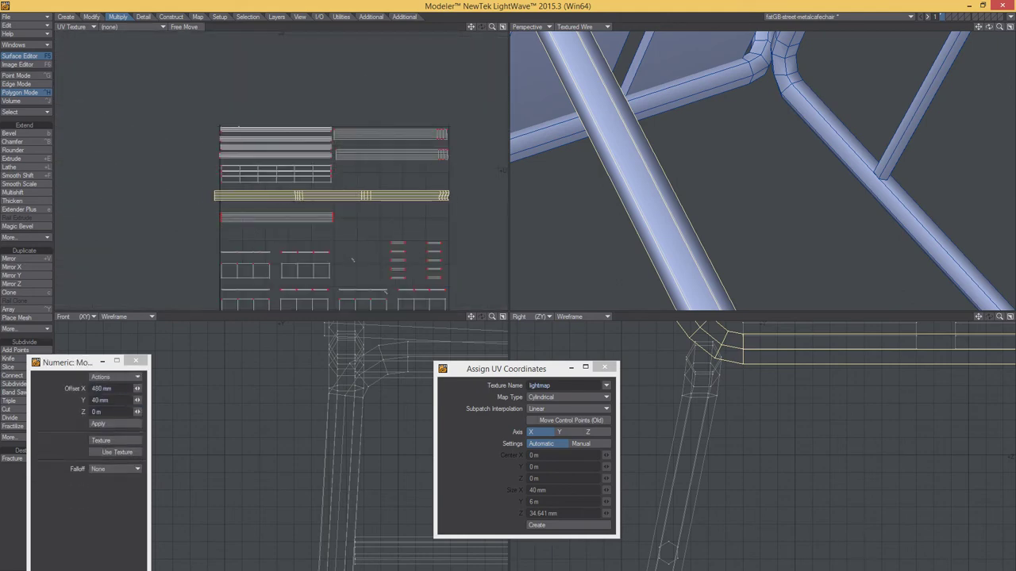
{"action": "key", "text": "h"}
{"action": "left_click_drag", "start_coordinate": [239, 206], "coordinate": [220, 196]}
{"action": "key", "text": "u"}
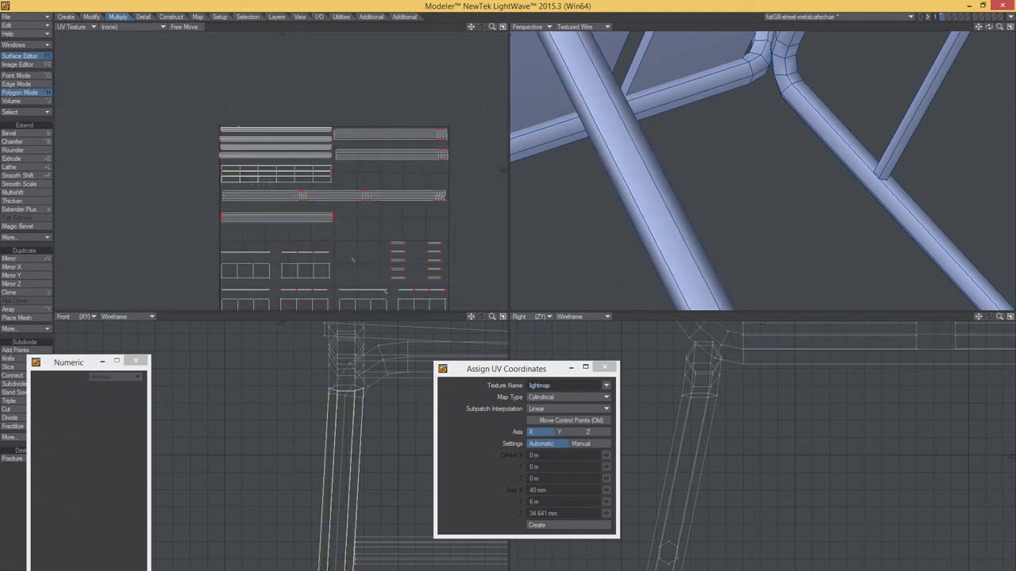
Stretch the next strip narrower, rotate it horizontal, and move it up into the layout.
{"action": "key", "text": "h"}
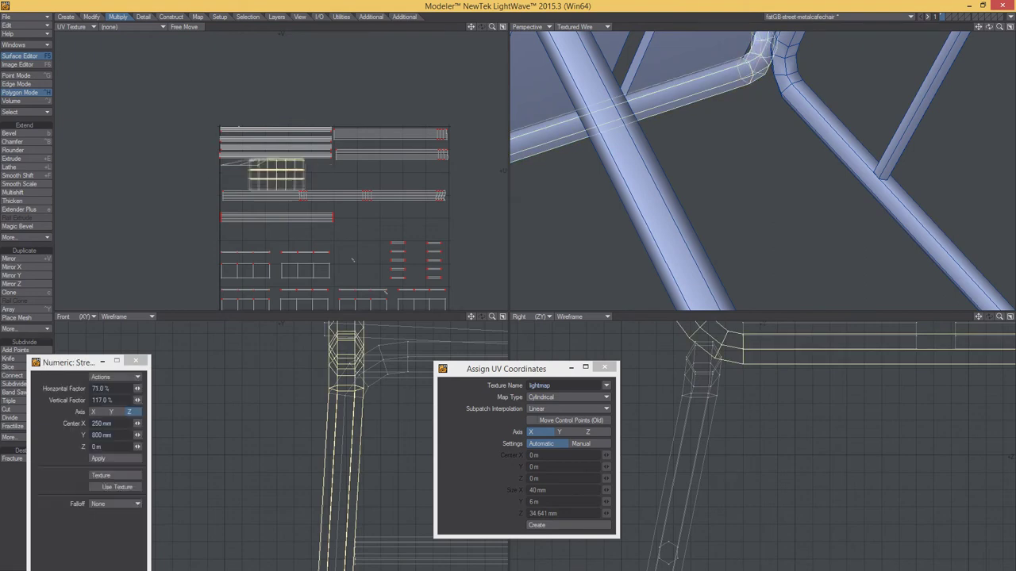
{"action": "left_click_drag", "start_coordinate": [352, 259], "coordinate": [464, 254]}
{"action": "scroll", "coordinate": [465, 254], "scroll_direction": "down", "scroll_amount": 2}
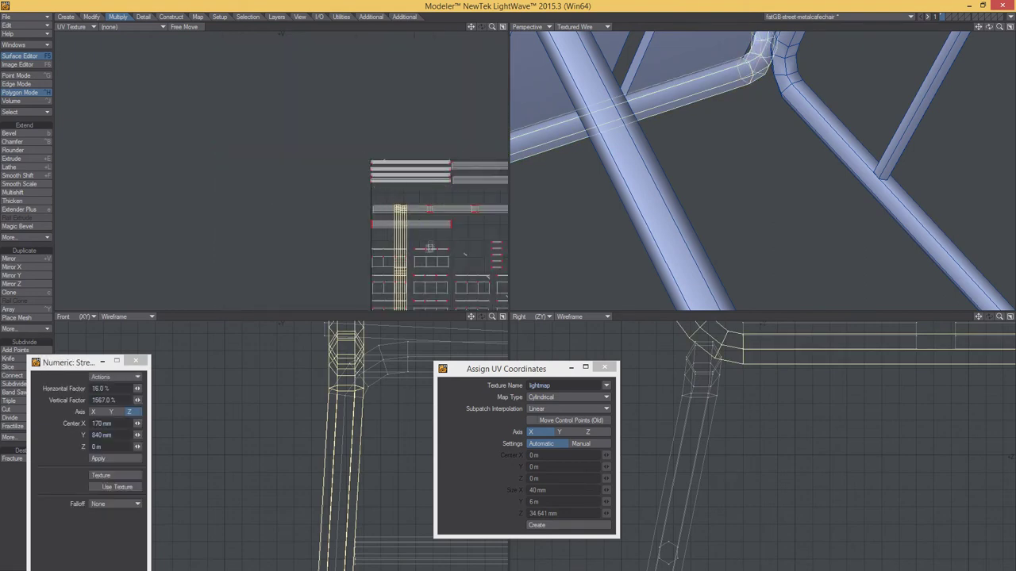
{"action": "scroll", "coordinate": [396, 198], "scroll_direction": "down", "scroll_amount": 1}
{"action": "key", "text": "y"}
{"action": "mouse_move", "coordinate": [317, 198]}
{"action": "left_mouse_down"}
{"action": "mouse_move", "coordinate": [277, 171]}
{"action": "mouse_move", "coordinate": [332, 101]}
{"action": "left_mouse_up"}
{"action": "key", "text": "t"}
{"action": "scroll", "coordinate": [333, 102], "scroll_direction": "up", "scroll_amount": 2}
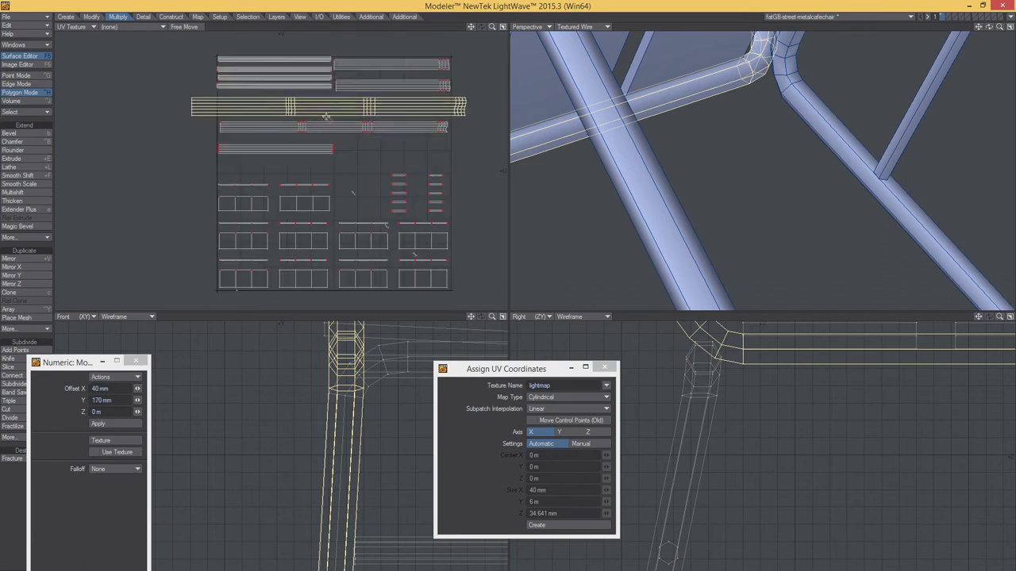
{"action": "key", "text": "u"}
Resize the yellow strip, place it below the long strips, and shift the small pieces into the gap.
{"action": "key", "text": "h"}
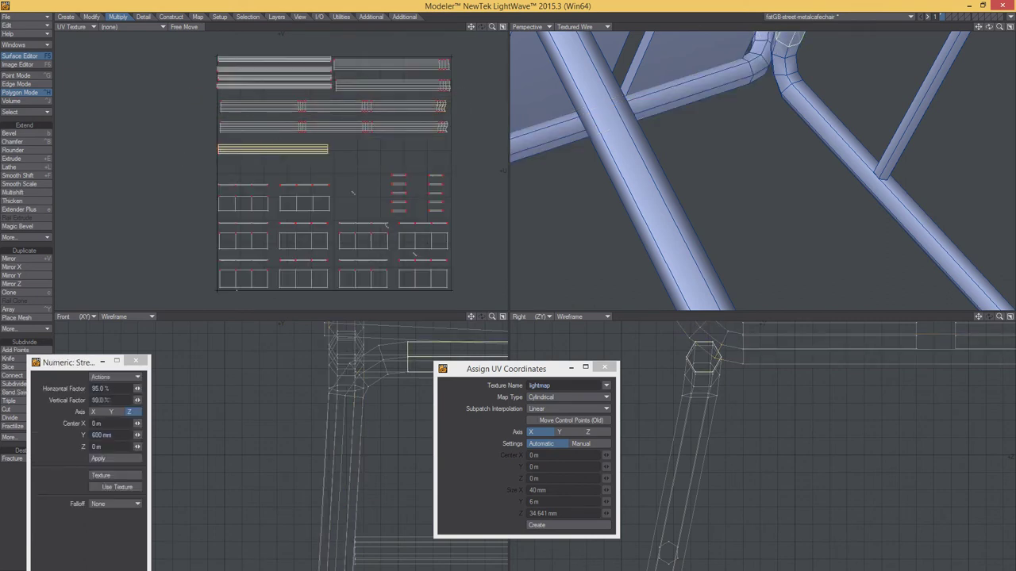
{"action": "key", "text": "t"}
{"action": "mouse_move", "coordinate": [275, 148]}
{"action": "left_mouse_down"}
{"action": "mouse_move", "coordinate": [381, 153]}
{"action": "mouse_move", "coordinate": [379, 162]}
{"action": "mouse_move", "coordinate": [264, 92]}
{"action": "left_mouse_up"}
{"action": "key", "text": "h"}
{"action": "key", "text": "t"}
{"action": "key", "text": "h"}
{"action": "key", "text": "t"}
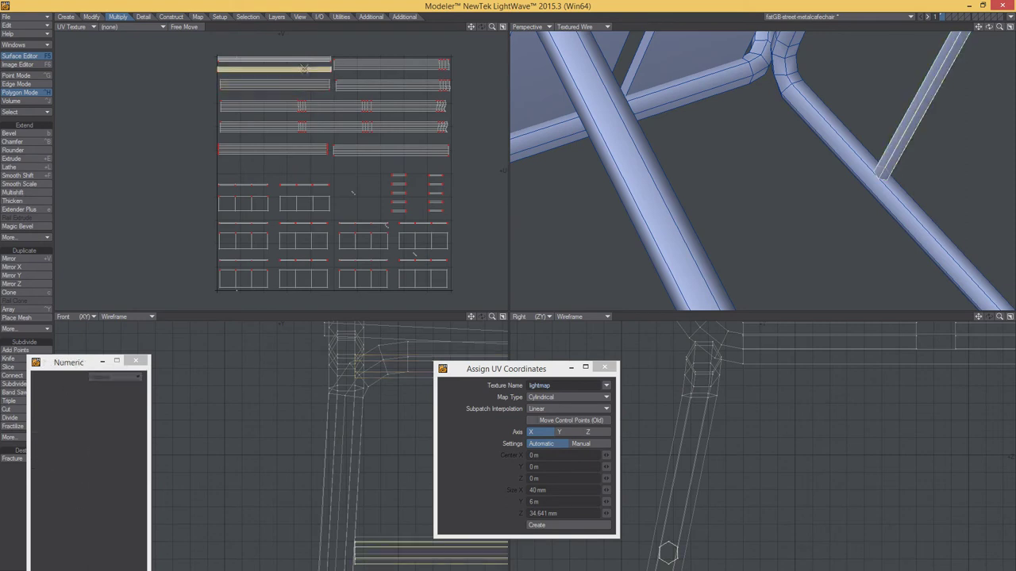
{"action": "mouse_move", "coordinate": [382, 93]}
{"action": "left_mouse_down"}
{"action": "mouse_move", "coordinate": [383, 175]}
{"action": "mouse_move", "coordinate": [349, 187]}
{"action": "mouse_move", "coordinate": [435, 208]}
{"action": "left_mouse_up"}
{"action": "key", "text": "h"}
{"action": "key", "text": "space"}
{"action": "key", "text": "t"}
{"action": "key", "text": "space"}
Select the top and third-row long strips to check which tubes they belong to.
{"action": "left_click", "coordinate": [274, 59]}
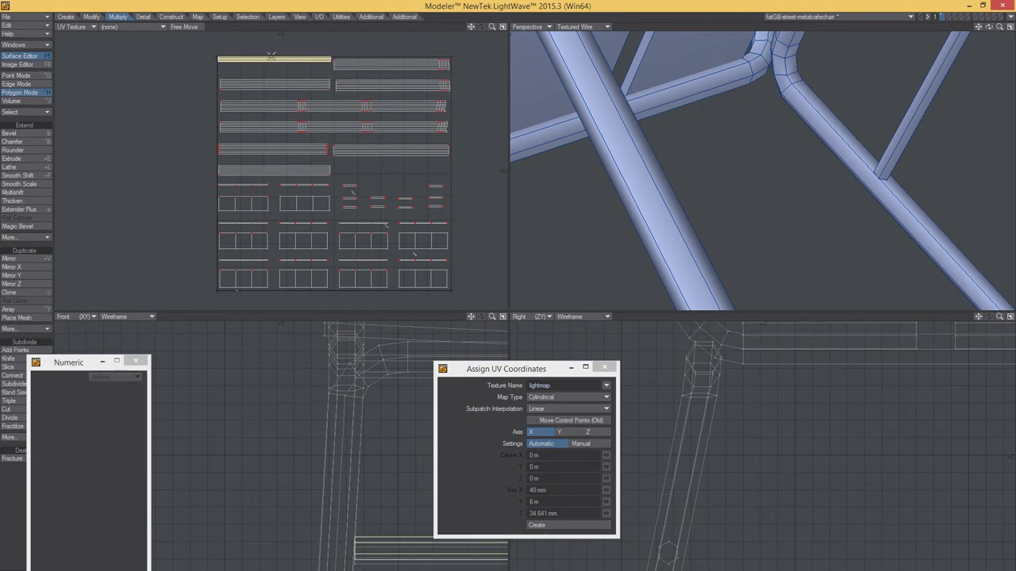
{"action": "left_click", "coordinate": [274, 84]}
{"action": "scroll", "coordinate": [275, 72], "scroll_direction": "up", "scroll_amount": 3}
{"action": "scroll", "coordinate": [347, 81], "scroll_direction": "down", "scroll_amount": 3}
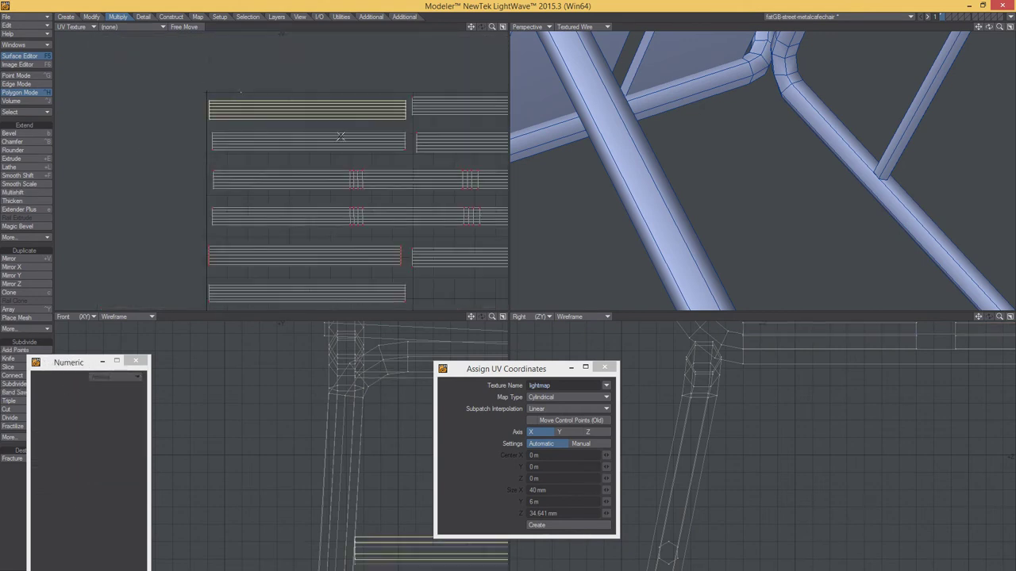
{"action": "left_click", "coordinate": [368, 170]}
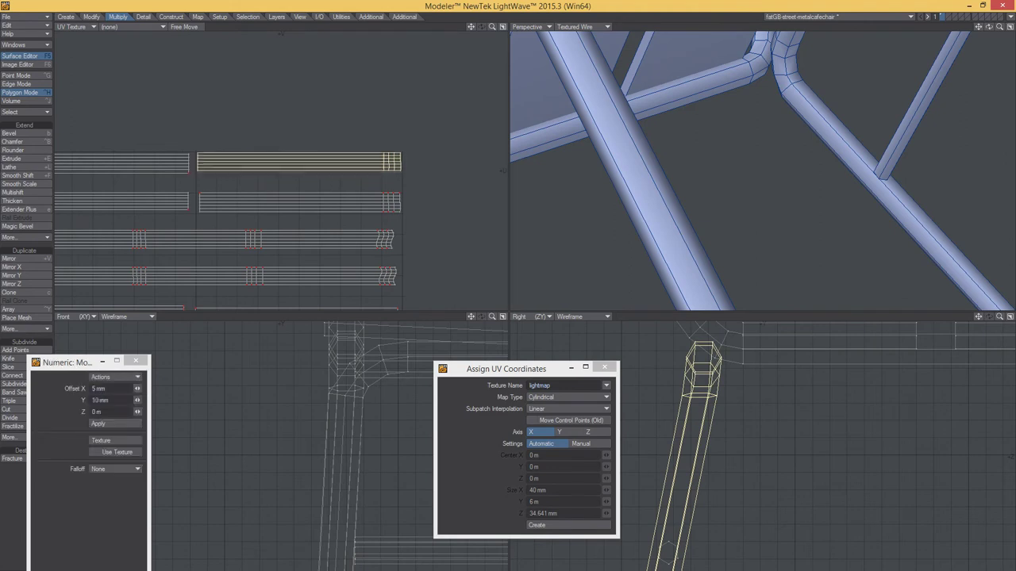
{"action": "left_click", "coordinate": [269, 238]}
{"action": "scroll", "coordinate": [269, 238], "scroll_direction": "down", "scroll_amount": 3}
{"action": "scroll", "coordinate": [268, 240], "scroll_direction": "up", "scroll_amount": 2}
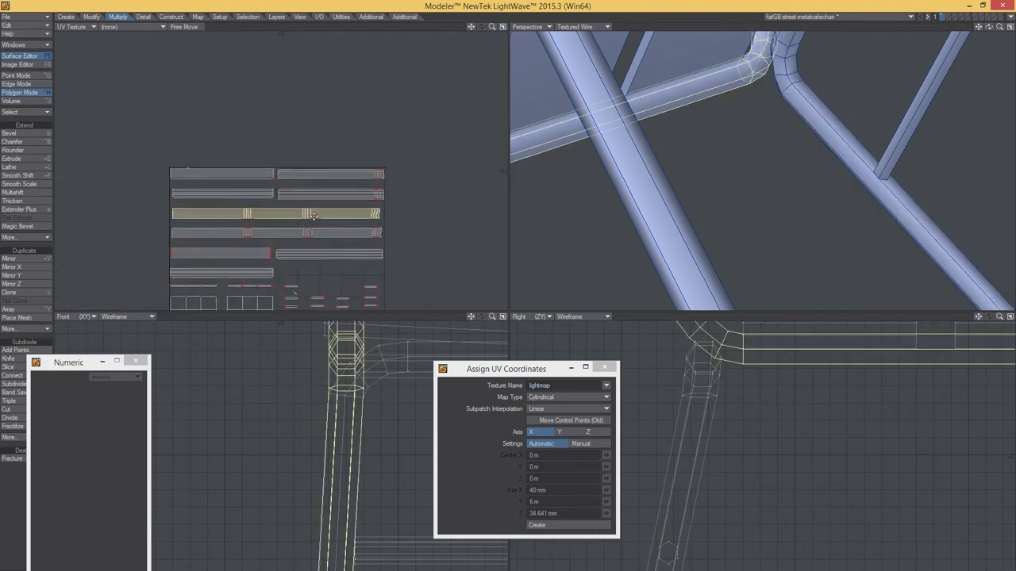
{"action": "key", "text": "ctrl+g"}
{"action": "scroll", "coordinate": [277, 248], "scroll_direction": "down", "scroll_amount": 2}
Orbit and zoom the views to review the chair alongside its packed lightmap UV layout.
{"action": "scroll", "coordinate": [277, 249], "scroll_direction": "down", "scroll_amount": 1}
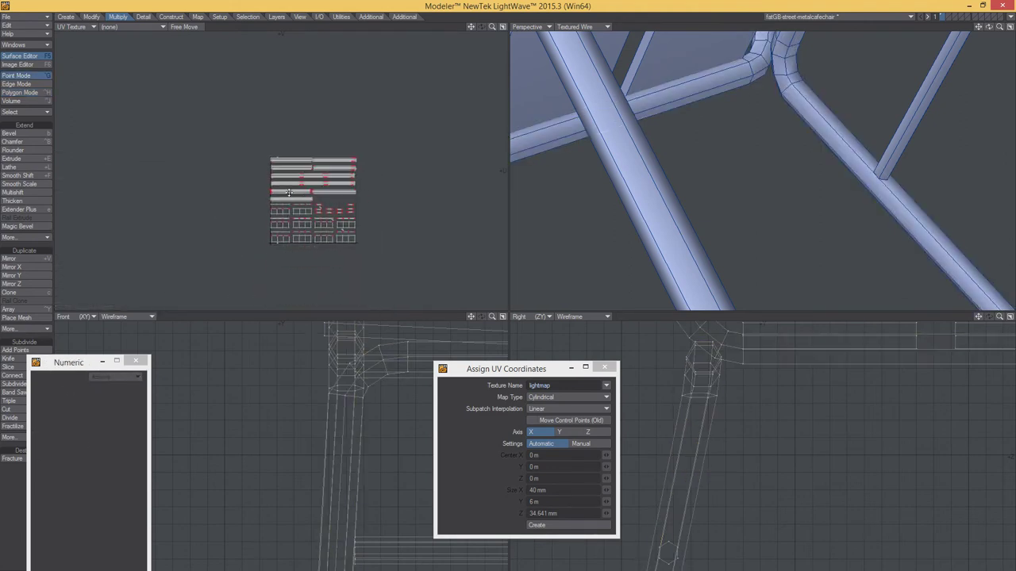
{"action": "scroll", "coordinate": [338, 205], "scroll_direction": "up", "scroll_amount": 2}
{"action": "key", "text": "a"}
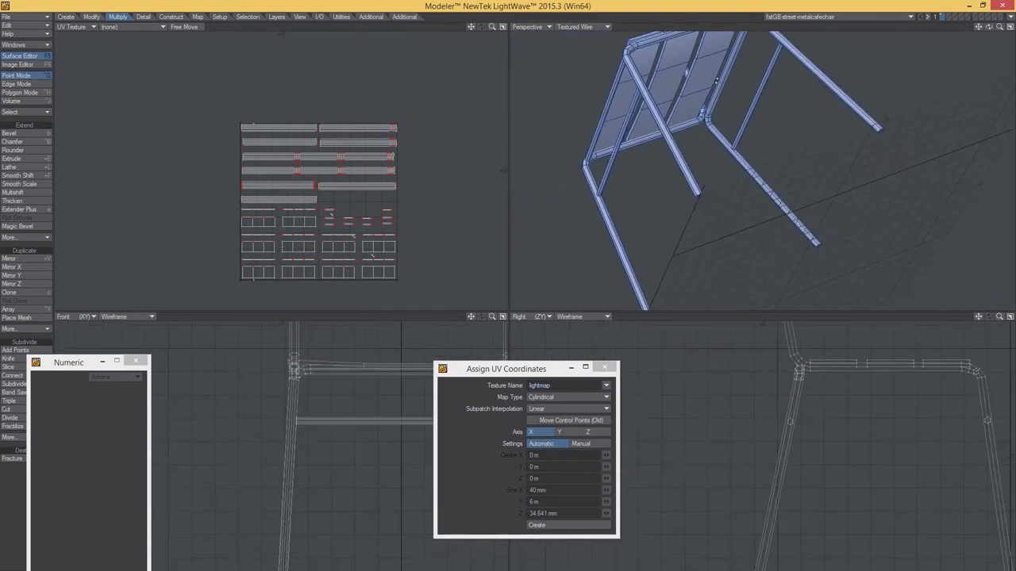
{"action": "left_click_drag", "start_coordinate": [673, 143], "coordinate": [681, 131], "text": "alt"}
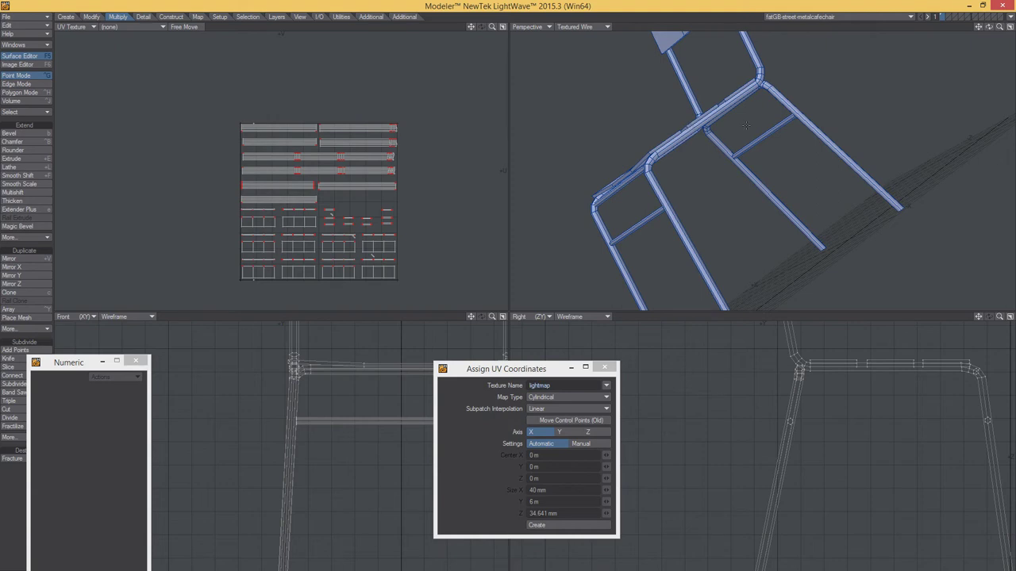
{"action": "key", "text": "a"}
{"action": "mouse_move", "coordinate": [746, 124]}
{"action": "left_mouse_down", "text": "alt"}
{"action": "mouse_move", "coordinate": [791, 139]}
{"action": "mouse_move", "coordinate": [738, 164]}
{"action": "left_mouse_up", "text": "alt"}
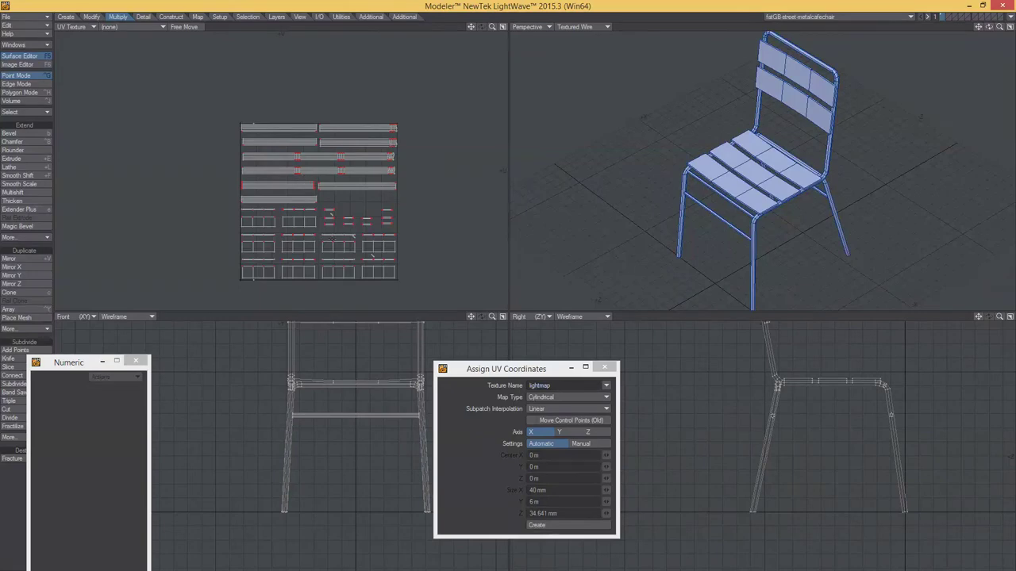
{"action": "left_click_drag", "start_coordinate": [348, 220], "coordinate": [398, 216], "text": "ctrl+alt"}
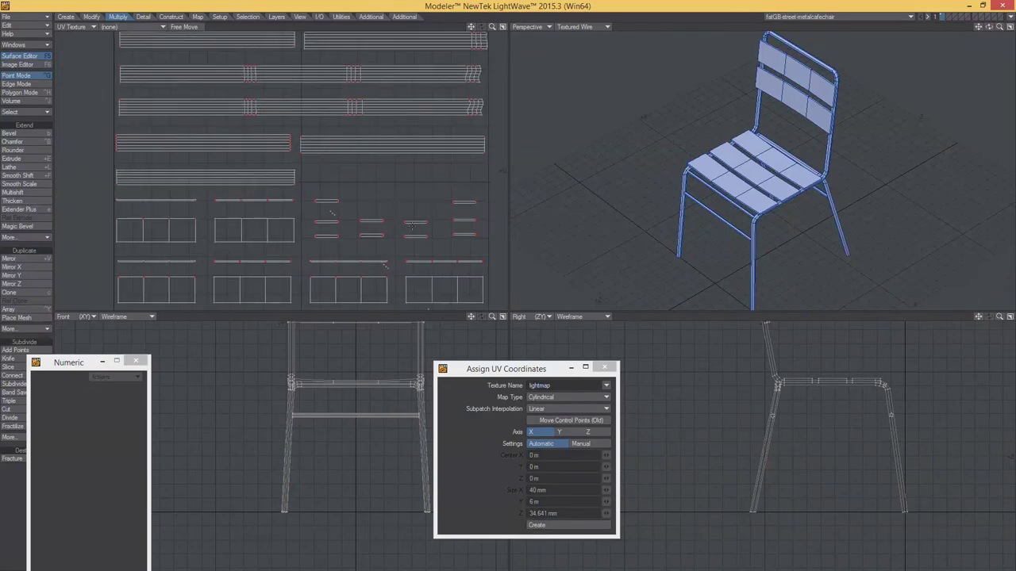
{"action": "left_click_drag", "start_coordinate": [243, 127], "coordinate": [355, 164], "text": "ctrl+alt"}
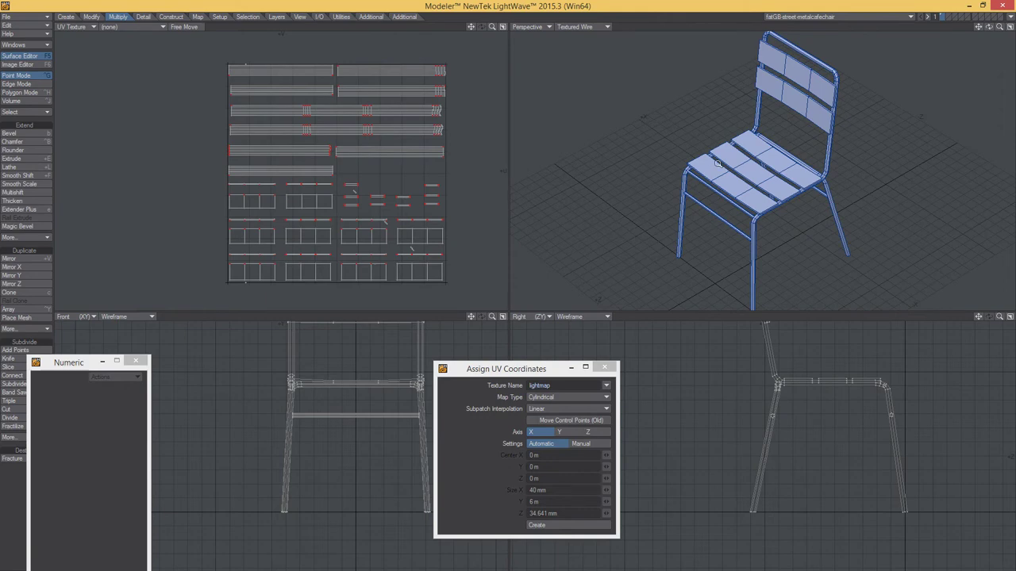
{"action": "mouse_move", "coordinate": [717, 164]}
{"action": "left_mouse_down", "text": "alt"}
{"action": "mouse_move", "coordinate": [821, 184]}
{"action": "mouse_move", "coordinate": [496, 186]}
{"action": "left_mouse_up", "text": "alt"}
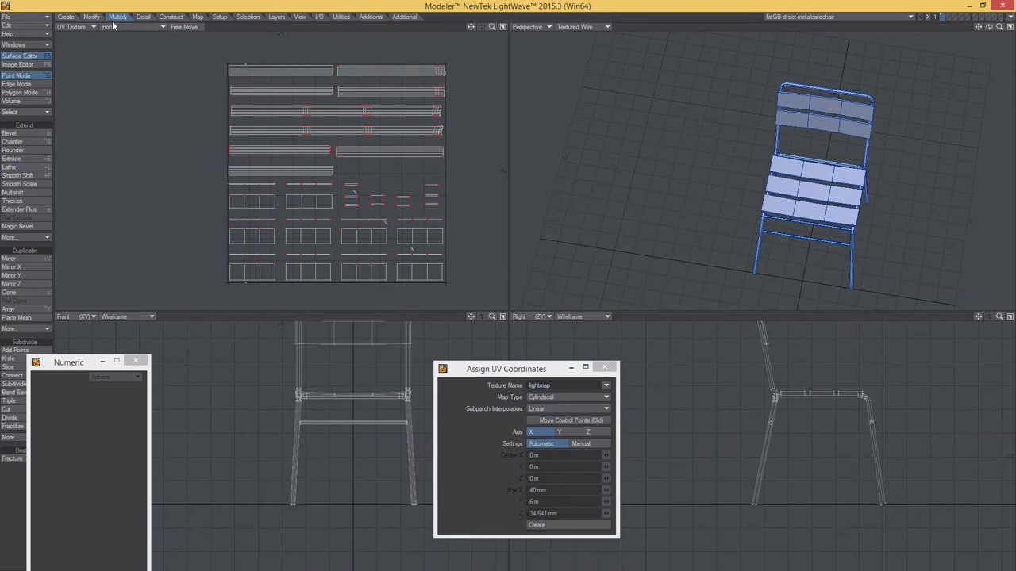
{"action": "scroll", "coordinate": [281, 180], "scroll_direction": "down", "scroll_amount": 2}
{"action": "scroll", "coordinate": [346, 158], "scroll_direction": "down", "scroll_amount": 2}
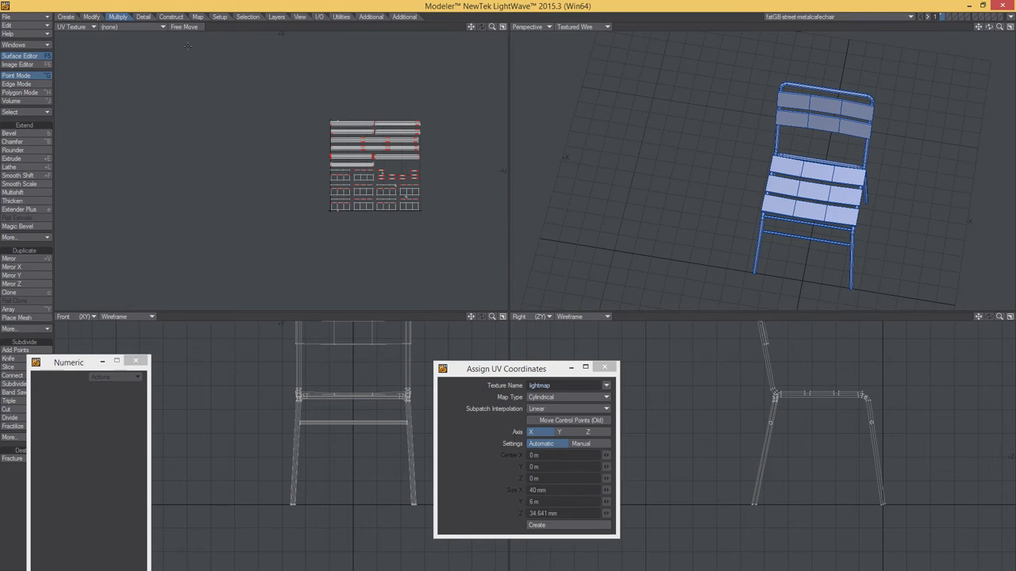
Switch to Polygon mode, clear the selection, and lasso-select the whole chair in the Right view.
{"action": "key", "text": "ctrl+h"}
{"action": "left_click", "coordinate": [360, 147]}
{"action": "left_click", "coordinate": [347, 139]}
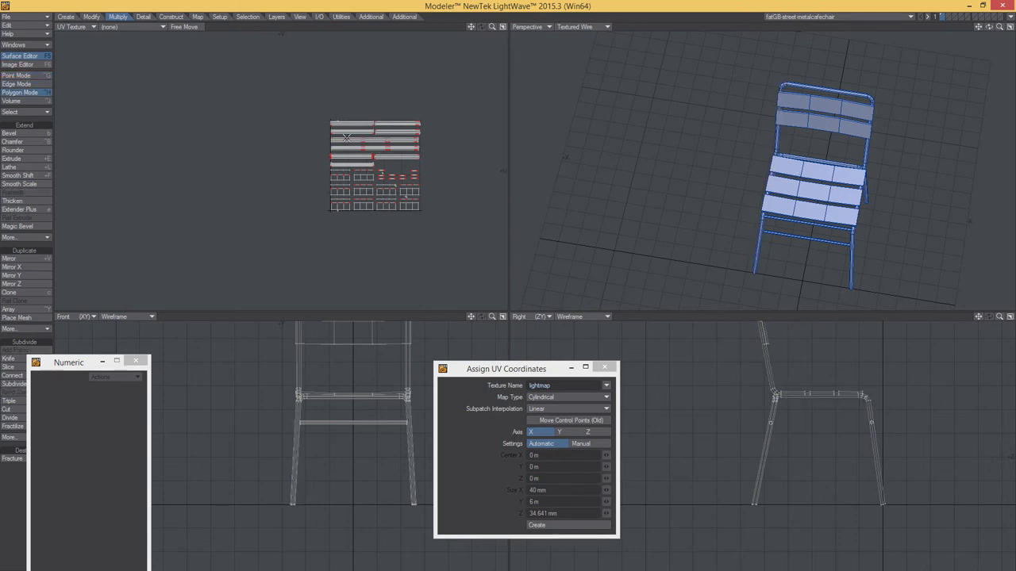
{"action": "key", "text": "a"}
{"action": "scroll", "coordinate": [345, 139], "scroll_direction": "down", "scroll_amount": 2}
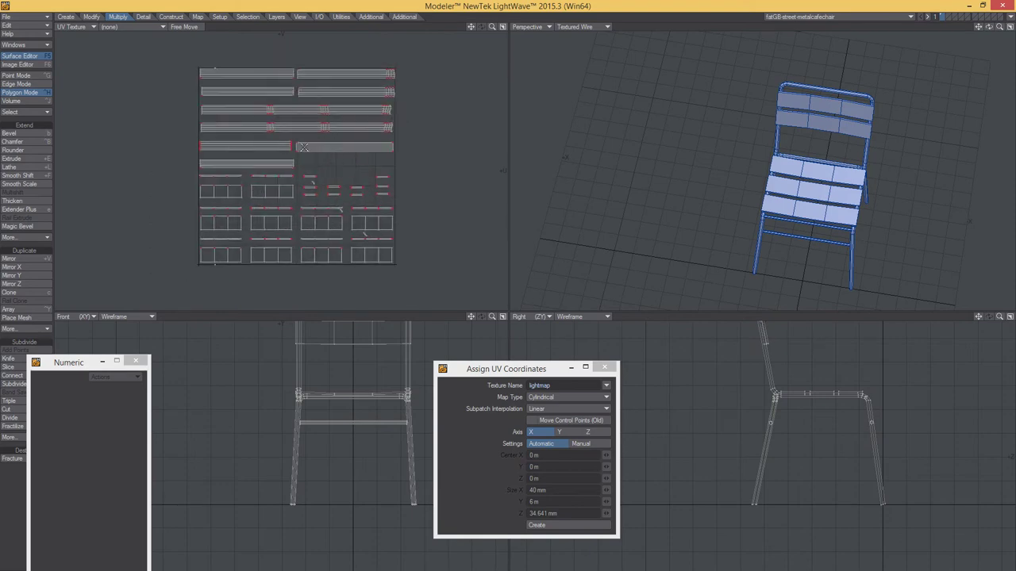
{"action": "key", "text": "a"}
{"action": "right_click_drag", "start_coordinate": [770, 400], "coordinate": [763, 374]}
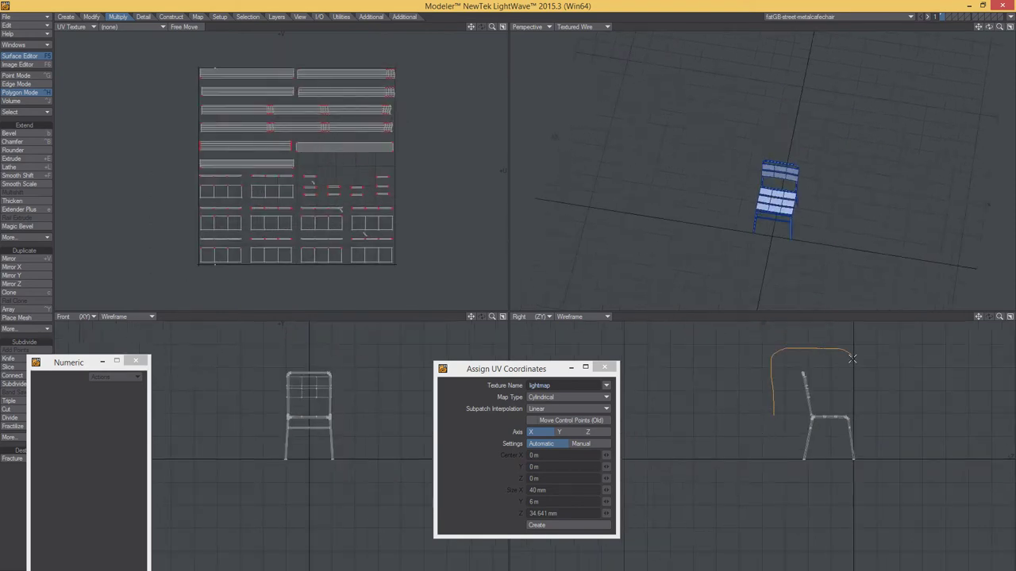
{"action": "key", "text": "shift+a"}
{"action": "mouse_move", "coordinate": [766, 253]}
{"action": "left_mouse_down", "text": "alt"}
{"action": "mouse_move", "coordinate": [733, 129]}
{"action": "mouse_move", "coordinate": [523, 148]}
{"action": "left_mouse_up", "text": "alt"}
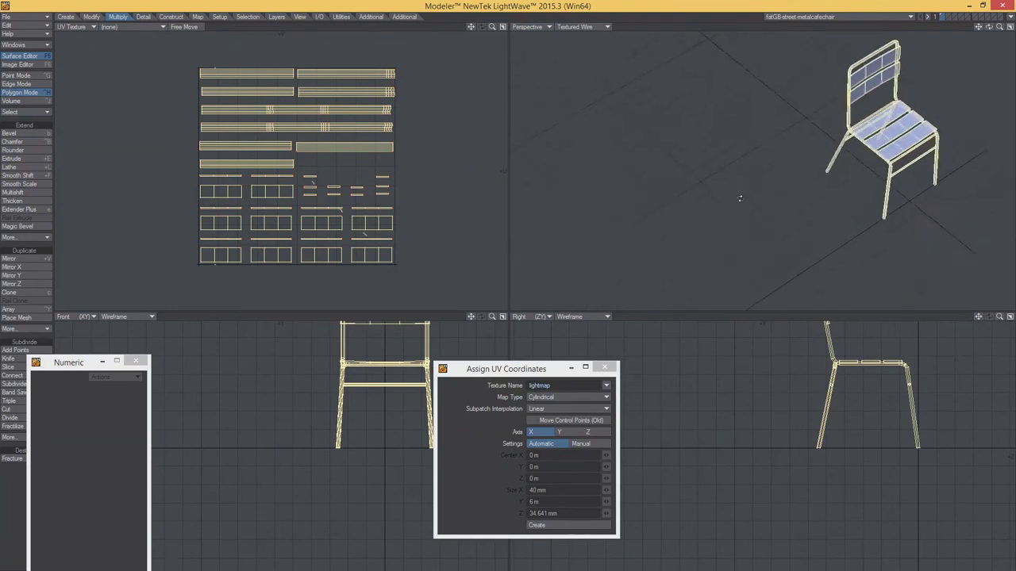
In Assign UV Coordinates, set Texture Name to 'texture' and Map Type to Atlas.
{"action": "left_click", "coordinate": [197, 18]}
{"action": "left_click_drag", "start_coordinate": [67, 364], "coordinate": [146, 403]}
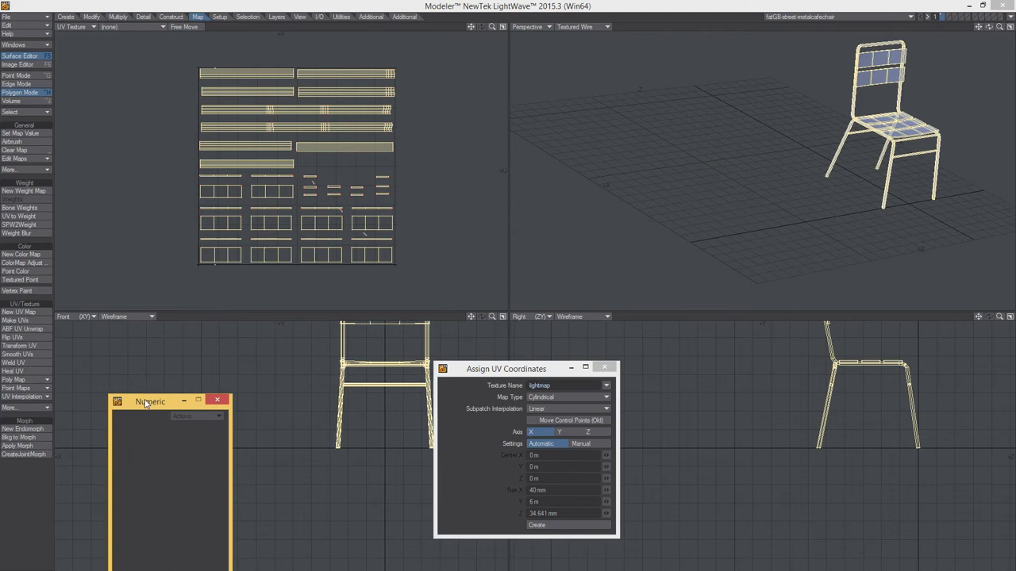
{"action": "left_click", "coordinate": [26, 407]}
{"action": "left_click", "coordinate": [48, 444]}
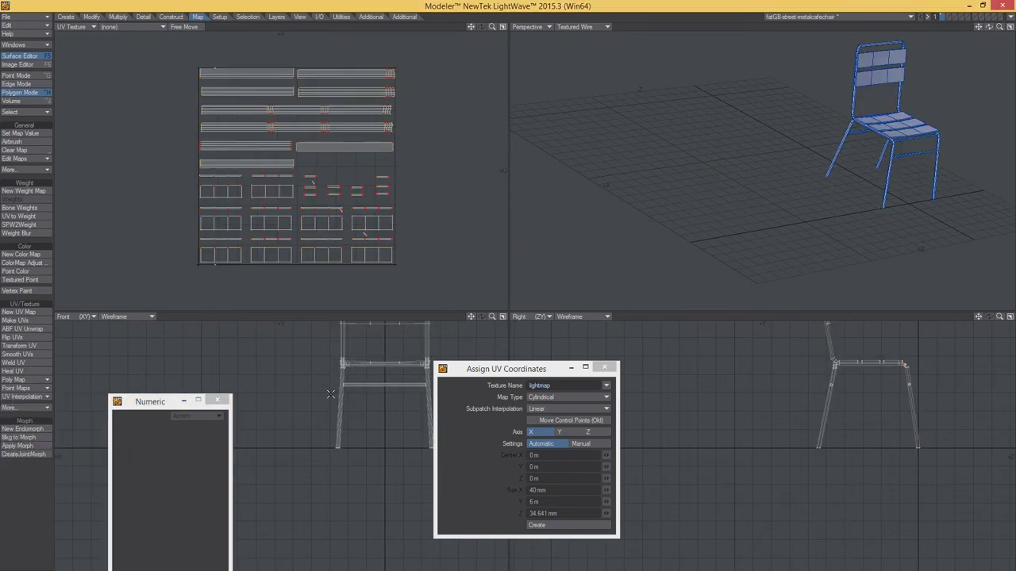
{"action": "key", "text": "u"}
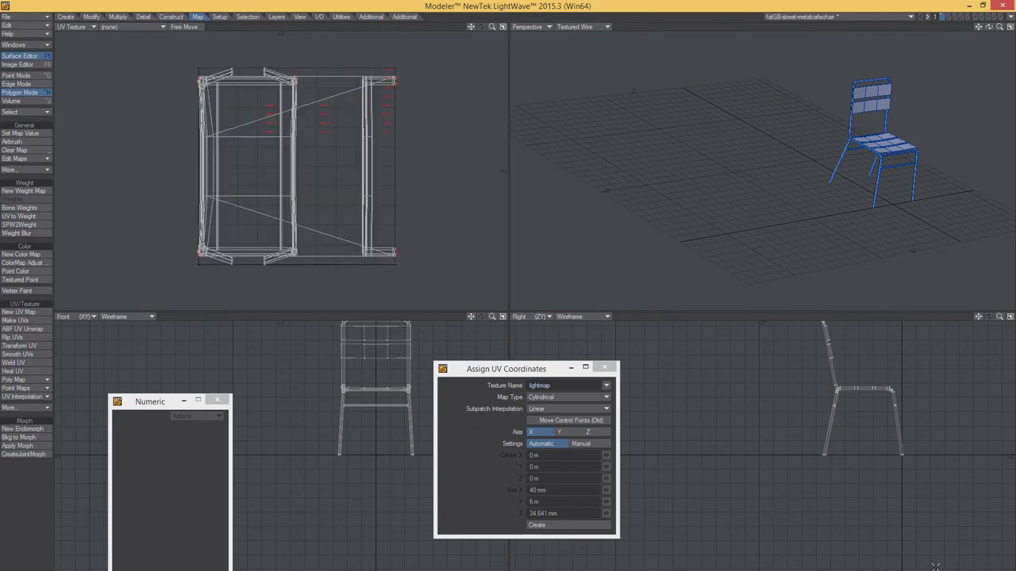
{"action": "left_click", "coordinate": [548, 386]}
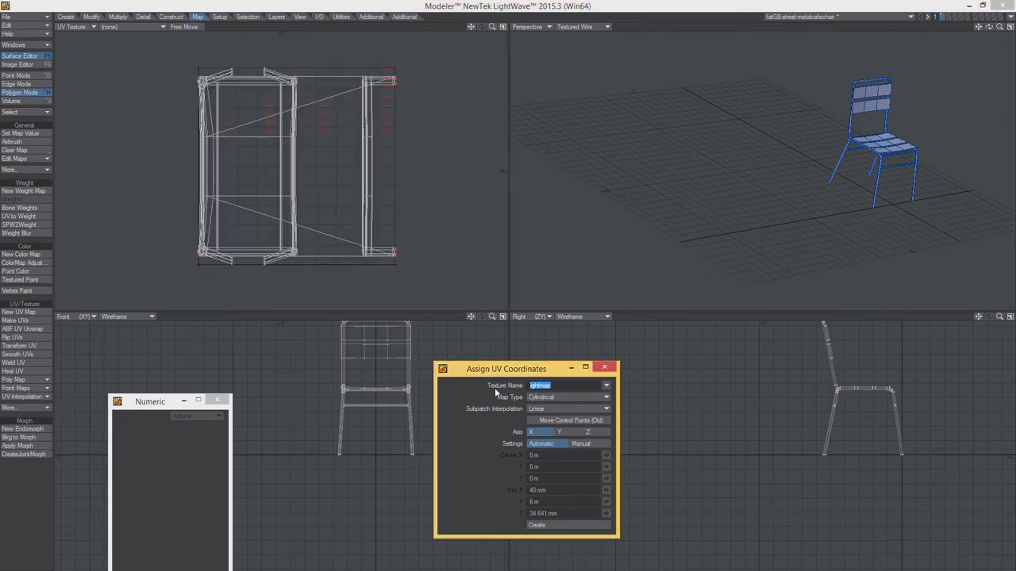
{"action": "type", "text": "texture"}
{"action": "left_click", "coordinate": [561, 397]}
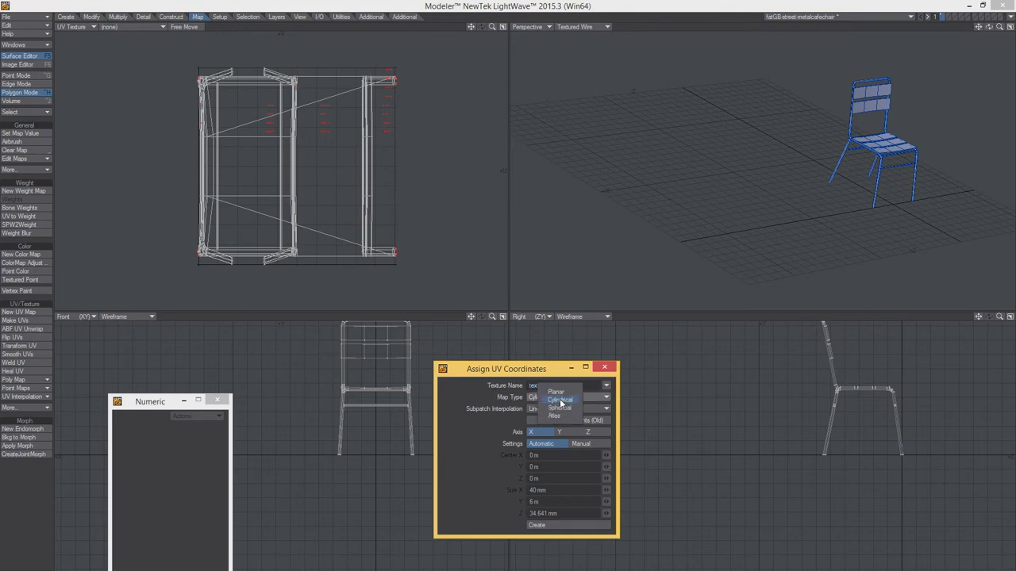
{"action": "left_click", "coordinate": [556, 416]}
{"action": "left_click", "coordinate": [571, 524]}
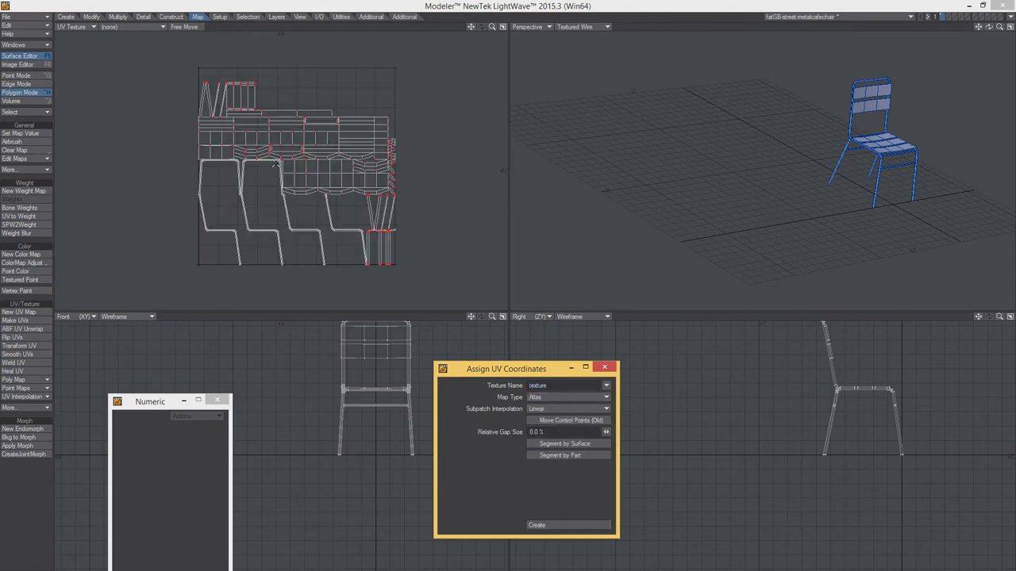
Orbit and zoom the views to inspect the new atlas-projected 'texture' UV layout.
{"action": "left_click_drag", "start_coordinate": [714, 174], "coordinate": [595, 164], "text": "alt"}
{"action": "scroll", "coordinate": [337, 112], "scroll_direction": "up", "scroll_amount": 3}
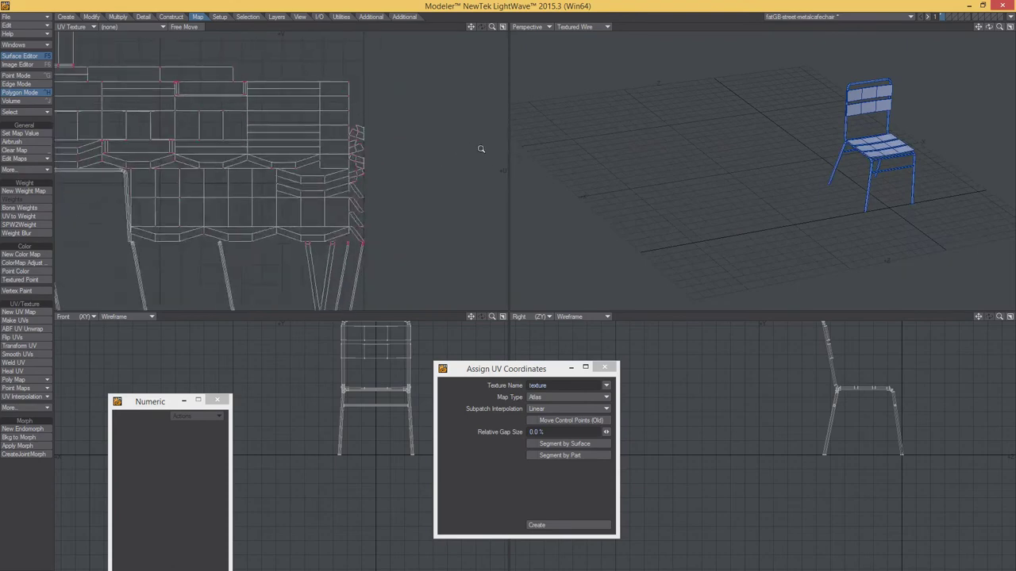
{"action": "scroll", "coordinate": [337, 112], "scroll_direction": "down", "scroll_amount": 2}
{"action": "scroll", "coordinate": [337, 112], "scroll_direction": "up", "scroll_amount": 1}
{"action": "scroll", "coordinate": [361, 195], "scroll_direction": "down", "scroll_amount": 1}
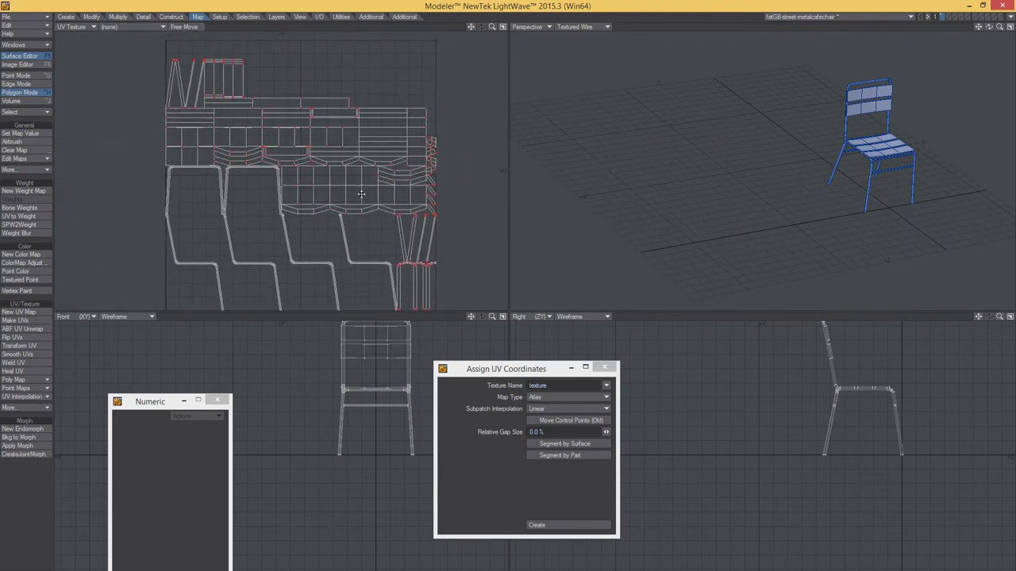
{"action": "scroll", "coordinate": [349, 189], "scroll_direction": "up", "scroll_amount": 1}
{"action": "scroll", "coordinate": [373, 191], "scroll_direction": "up", "scroll_amount": 2}
{"action": "scroll", "coordinate": [372, 152], "scroll_direction": "up", "scroll_amount": 2}
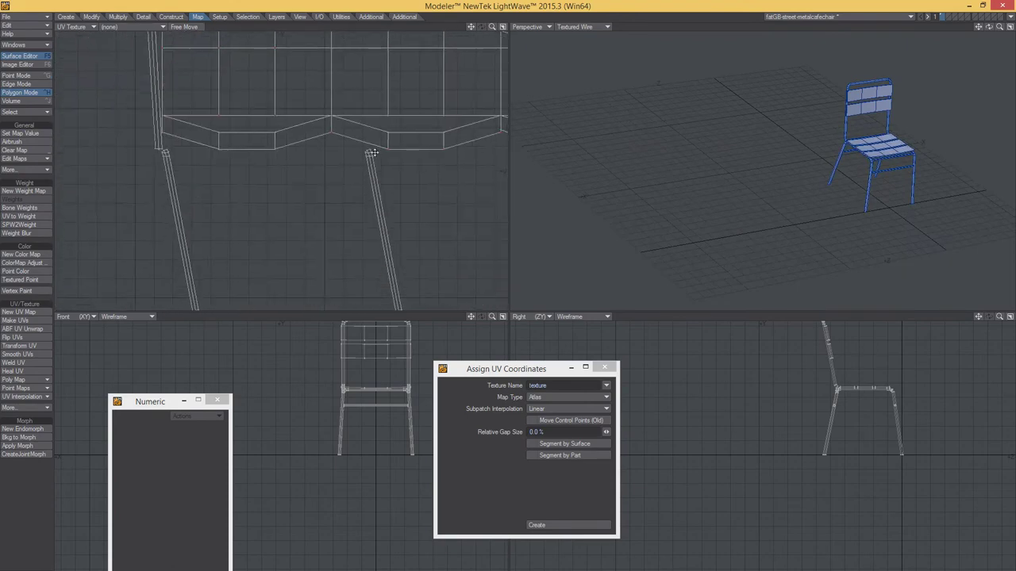
{"action": "scroll", "coordinate": [334, 182], "scroll_direction": "down", "scroll_amount": 4}
{"action": "scroll", "coordinate": [335, 183], "scroll_direction": "down", "scroll_amount": 1}
{"action": "left_click_drag", "start_coordinate": [787, 179], "coordinate": [839, 149], "text": "alt"}
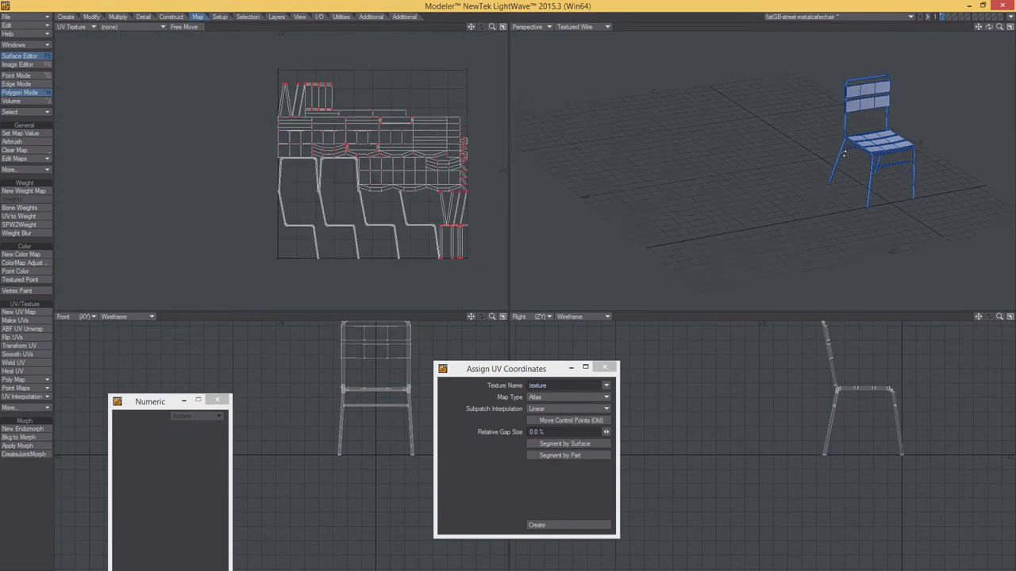
{"action": "scroll", "coordinate": [840, 150], "scroll_direction": "up", "scroll_amount": 2}
{"action": "scroll", "coordinate": [840, 149], "scroll_direction": "up", "scroll_amount": 2}
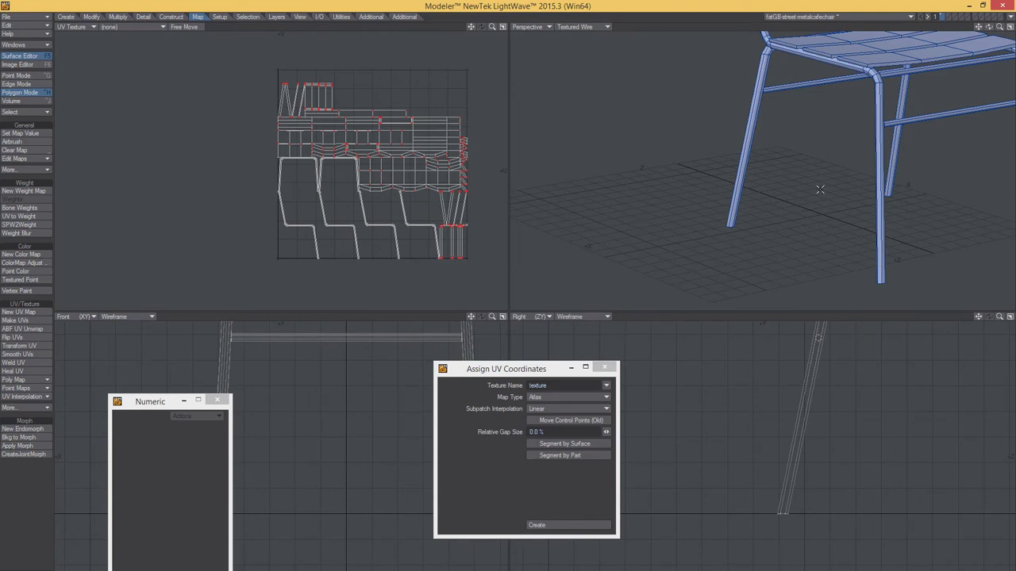
Fit all views with A and lasso-select the whole café chair in the Right view.
{"action": "left_click_drag", "start_coordinate": [851, 163], "coordinate": [825, 167], "text": "alt"}
{"action": "scroll", "coordinate": [354, 165], "scroll_direction": "up", "scroll_amount": 2}
{"action": "scroll", "coordinate": [353, 164], "scroll_direction": "up", "scroll_amount": 2}
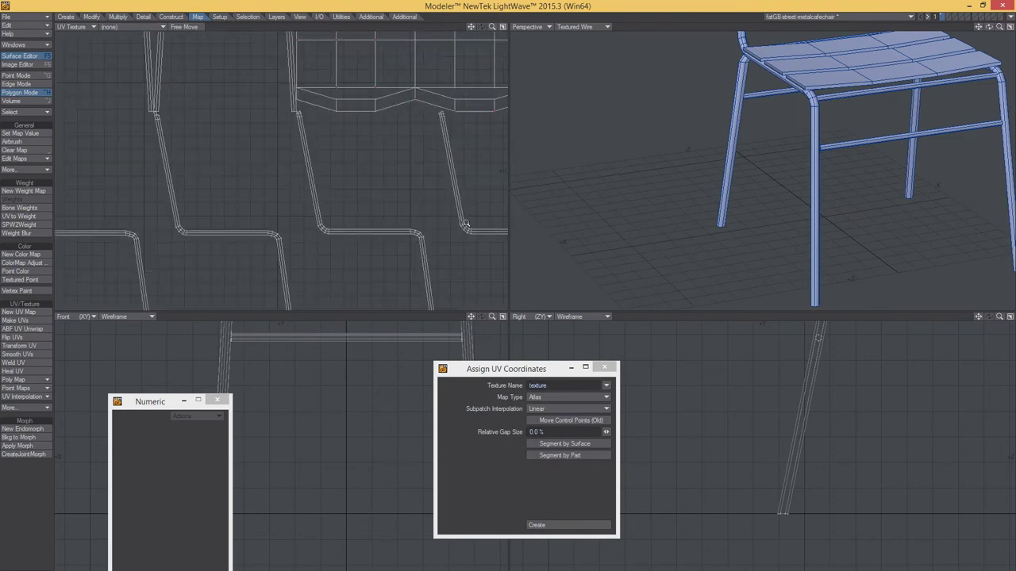
{"action": "scroll", "coordinate": [353, 164], "scroll_direction": "up", "scroll_amount": 1}
{"action": "scroll", "coordinate": [362, 147], "scroll_direction": "up", "scroll_amount": 1}
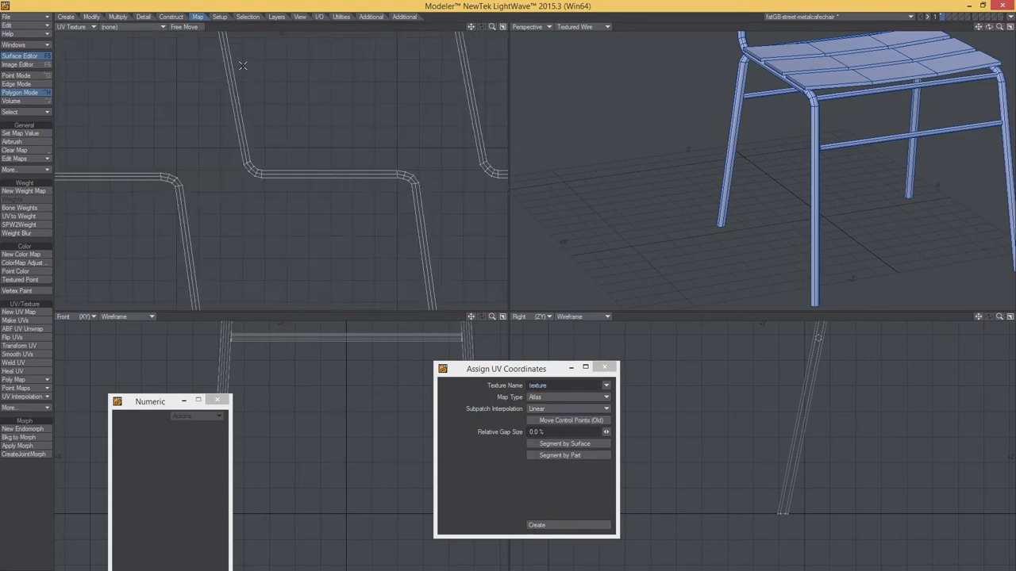
{"action": "scroll", "coordinate": [317, 171], "scroll_direction": "down", "scroll_amount": 2}
{"action": "scroll", "coordinate": [294, 196], "scroll_direction": "down", "scroll_amount": 1}
{"action": "scroll", "coordinate": [295, 196], "scroll_direction": "up", "scroll_amount": 2}
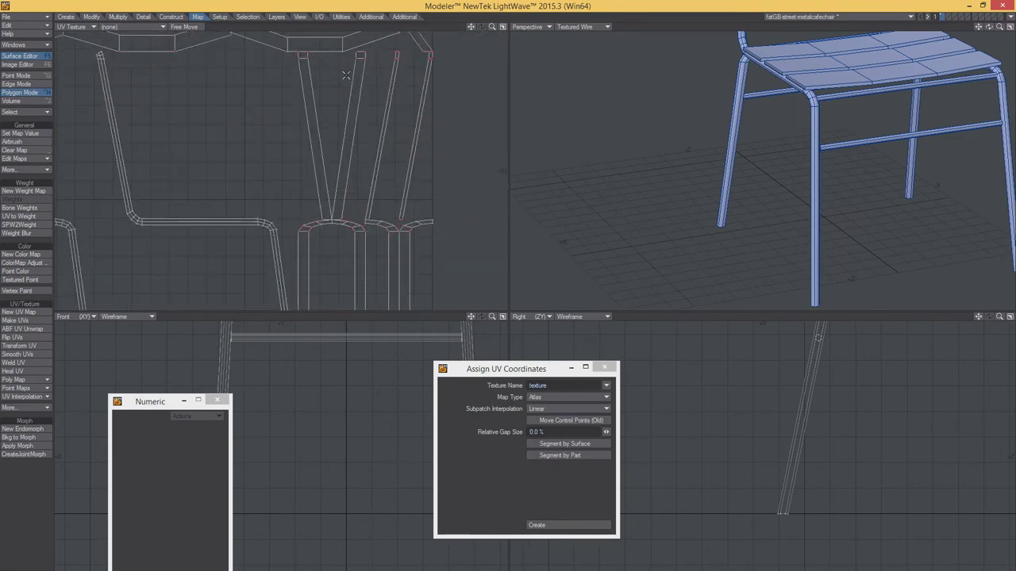
{"action": "scroll", "coordinate": [343, 236], "scroll_direction": "down", "scroll_amount": 4}
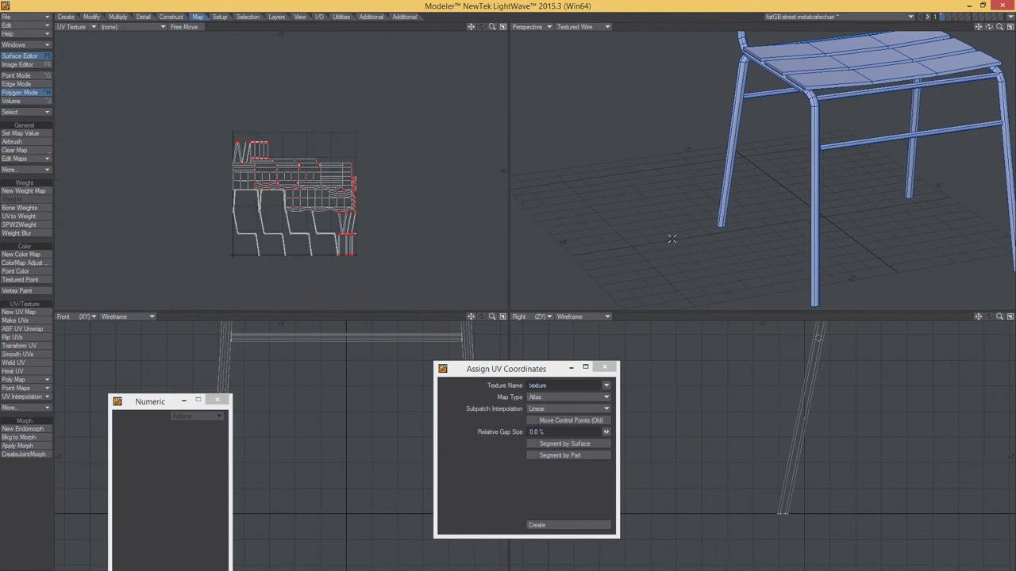
{"action": "key", "text": "a"}
{"action": "right_click_drag", "start_coordinate": [754, 373], "coordinate": [703, 370]}
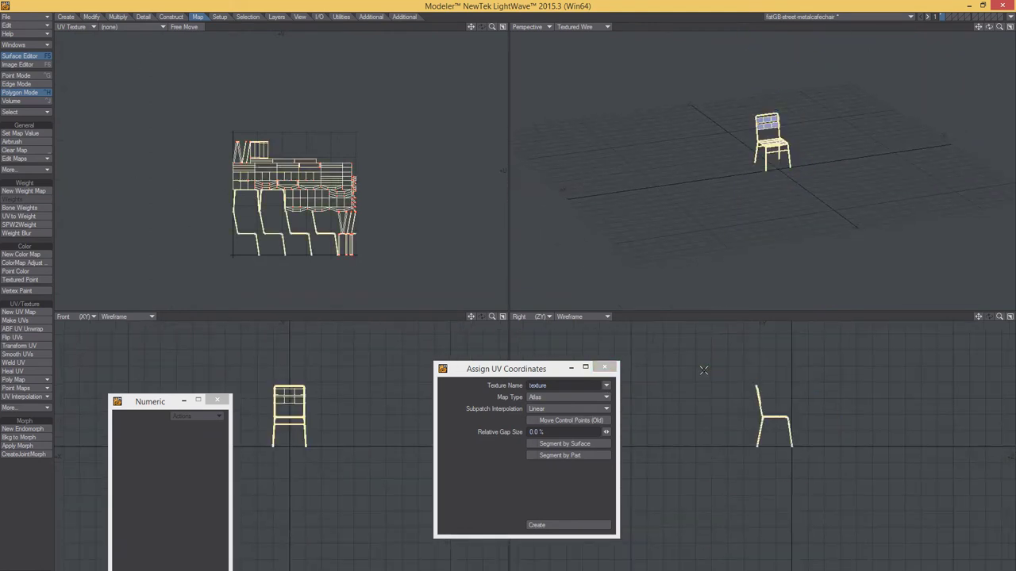
Rearrange the chair's UV layout using the extra UV tools.
{"action": "left_click", "coordinate": [24, 408]}
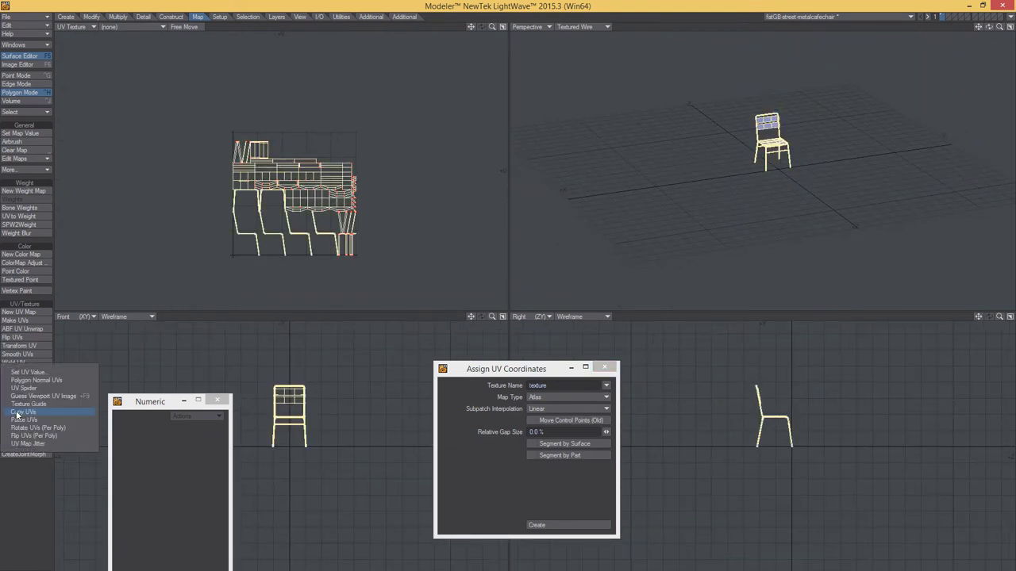
{"action": "left_click", "coordinate": [28, 422]}
{"action": "scroll", "coordinate": [367, 214], "scroll_direction": "up", "scroll_amount": 3}
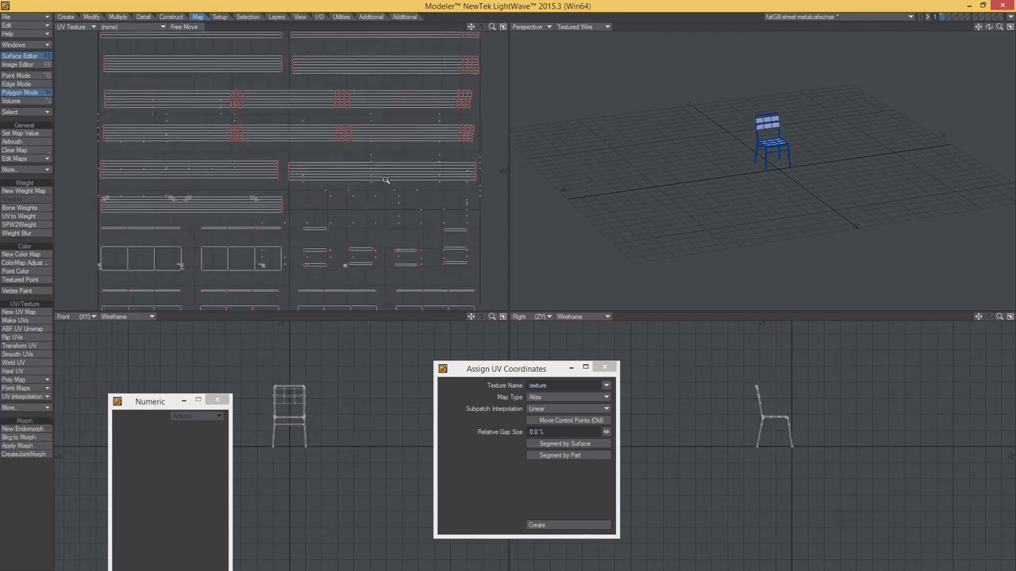
{"action": "scroll", "coordinate": [367, 214], "scroll_direction": "down", "scroll_amount": 2}
{"action": "scroll", "coordinate": [367, 214], "scroll_direction": "down", "scroll_amount": 1}
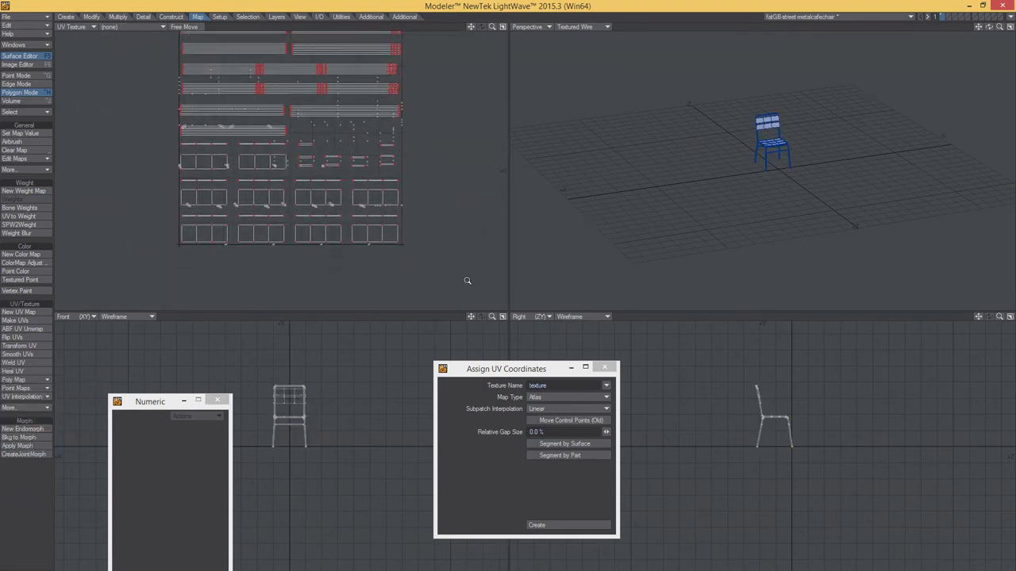
{"action": "scroll", "coordinate": [467, 280], "scroll_direction": "down", "scroll_amount": 2}
Scale the chair's UVs to 200% in U and V with Transform UV.
{"action": "left_click", "coordinate": [11, 346]}
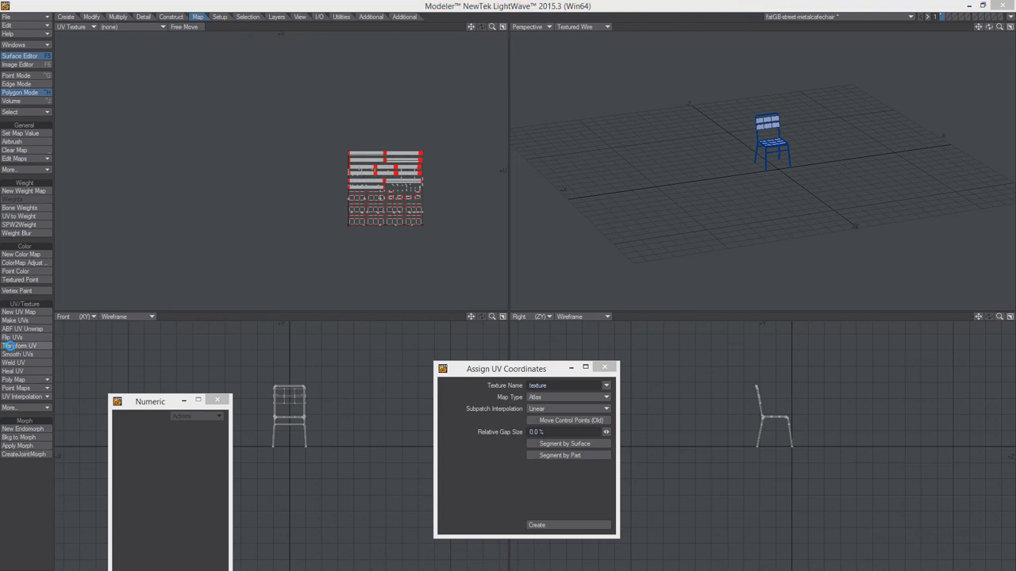
{"action": "left_click", "coordinate": [182, 307]}
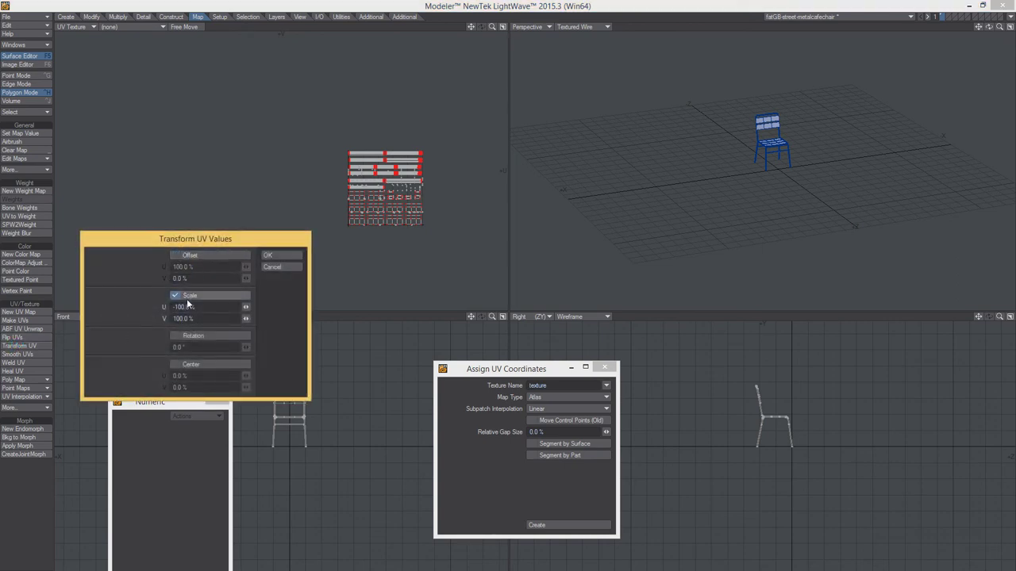
{"action": "type", "text": "200"}
{"action": "key", "text": "Return"}
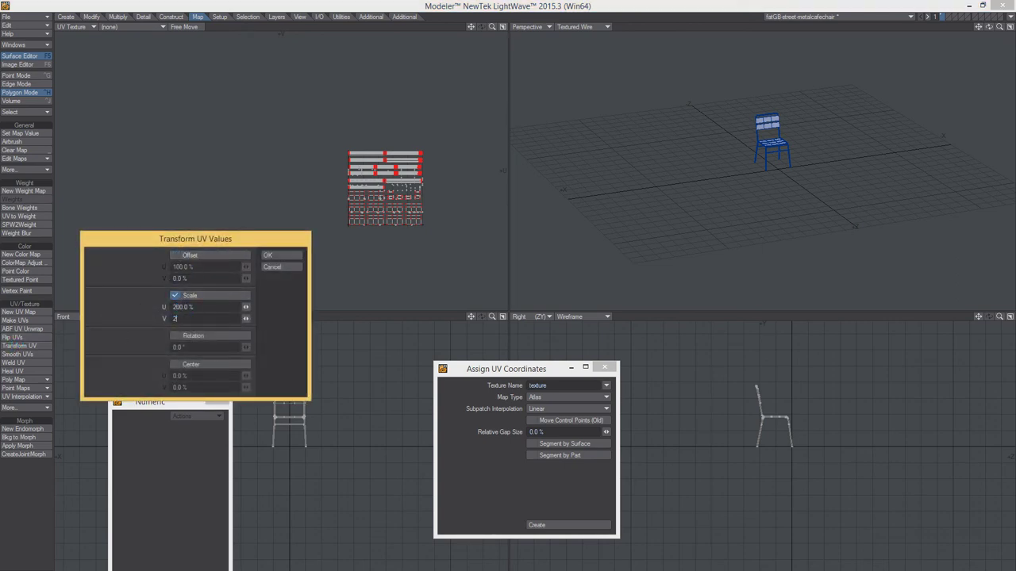
{"action": "left_click", "coordinate": [272, 255]}
{"action": "scroll", "coordinate": [406, 213], "scroll_direction": "down", "scroll_amount": 3}
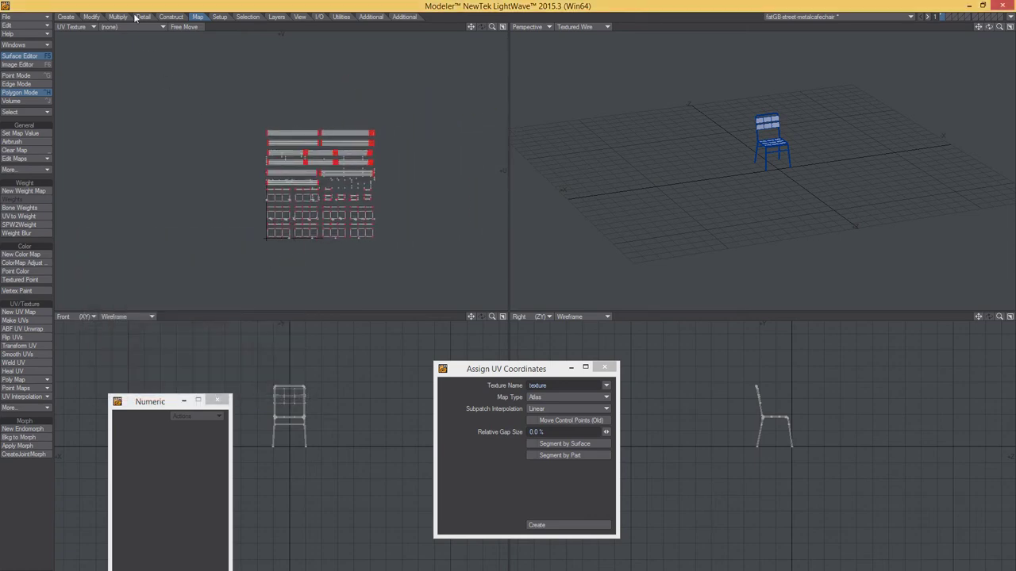
Apply the 200% Transform UV scale to the chair's UVs a second time.
{"action": "left_click", "coordinate": [29, 345]}
{"action": "left_click", "coordinate": [203, 294]}
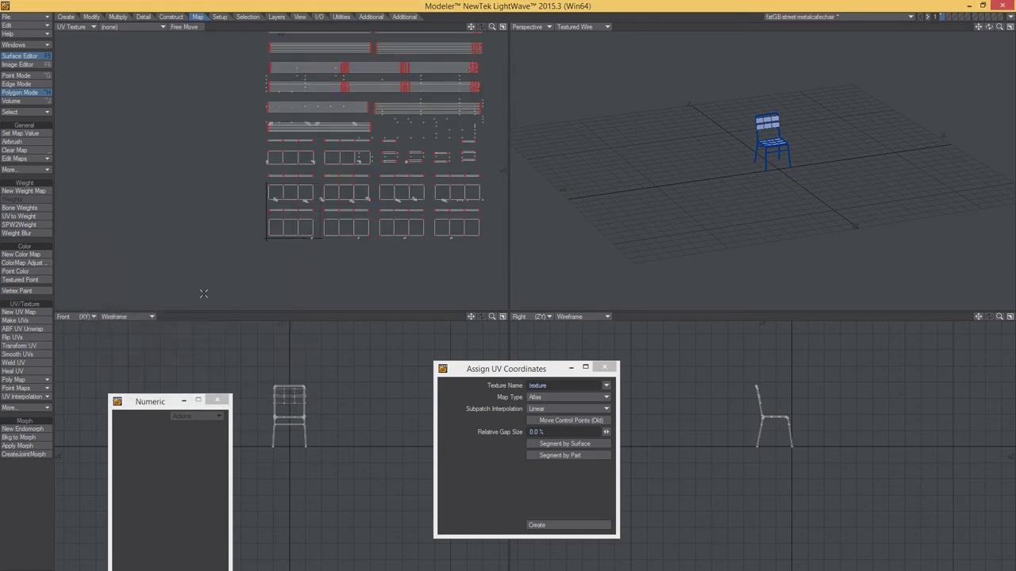
{"action": "scroll", "coordinate": [411, 156], "scroll_direction": "up", "scroll_amount": 2}
{"action": "scroll", "coordinate": [369, 194], "scroll_direction": "up", "scroll_amount": 2}
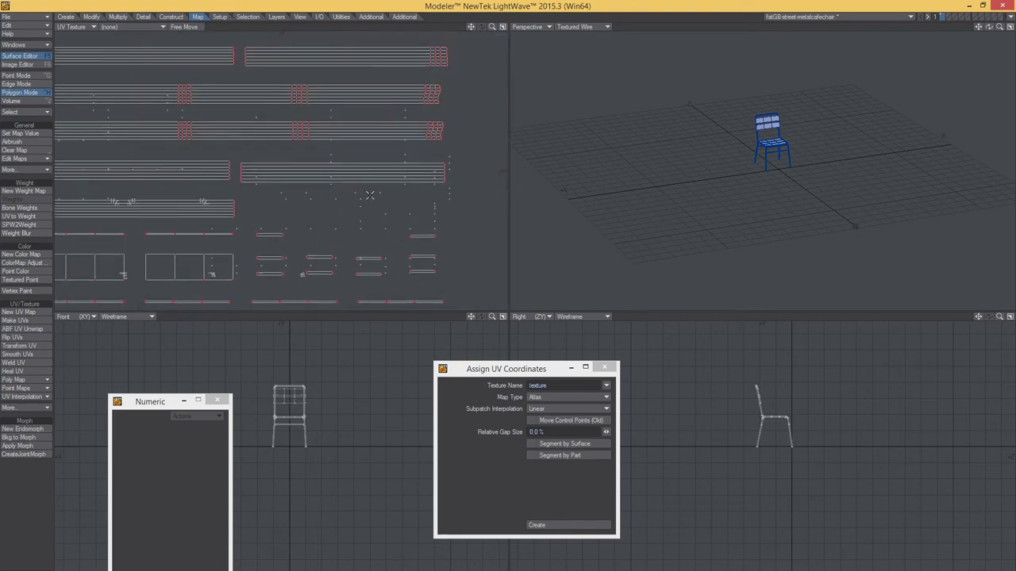
Switch to Point Mode, deselect all points, and pan the UV pieces into view.
{"action": "key", "text": "ctrl+g"}
{"action": "scroll", "coordinate": [341, 230], "scroll_direction": "down", "scroll_amount": 2}
{"action": "scroll", "coordinate": [322, 223], "scroll_direction": "down", "scroll_amount": 2}
{"action": "scroll", "coordinate": [306, 214], "scroll_direction": "down", "scroll_amount": 1}
{"action": "scroll", "coordinate": [321, 220], "scroll_direction": "down", "scroll_amount": 1}
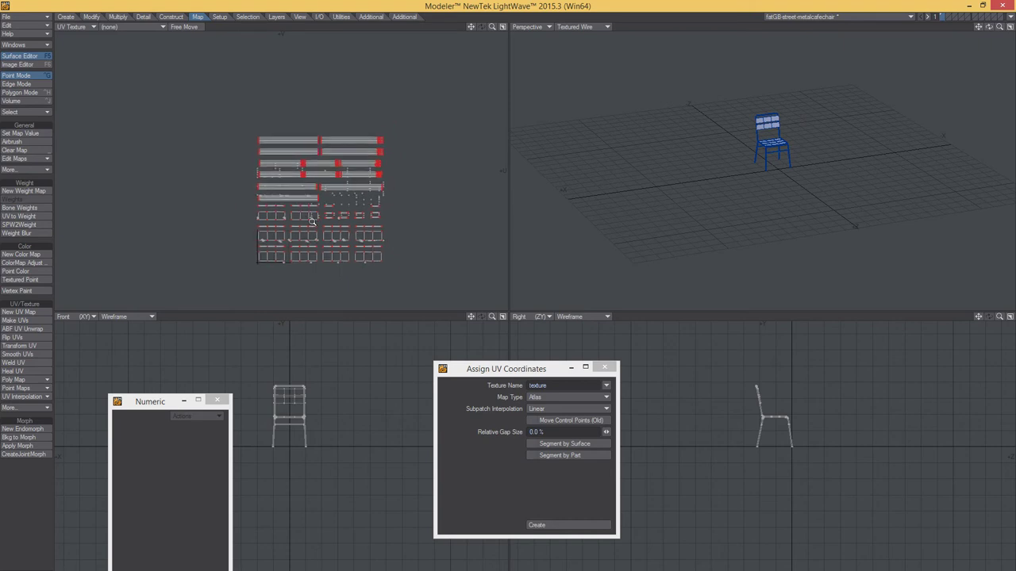
{"action": "scroll", "coordinate": [327, 224], "scroll_direction": "down", "scroll_amount": 1}
{"action": "key", "text": "slash"}
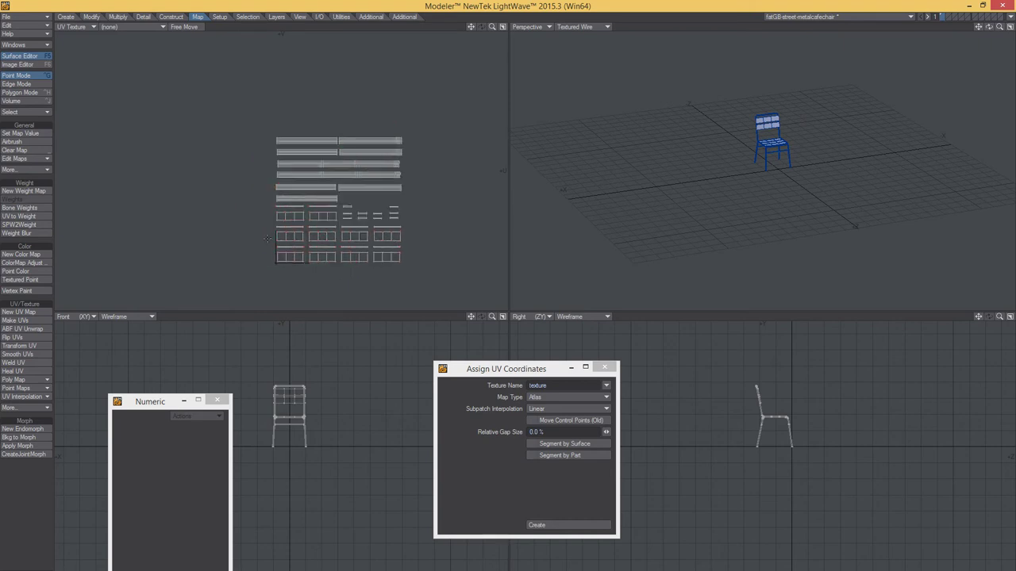
{"action": "scroll", "coordinate": [378, 230], "scroll_direction": "up", "scroll_amount": 3}
{"action": "scroll", "coordinate": [357, 236], "scroll_direction": "up", "scroll_amount": 1}
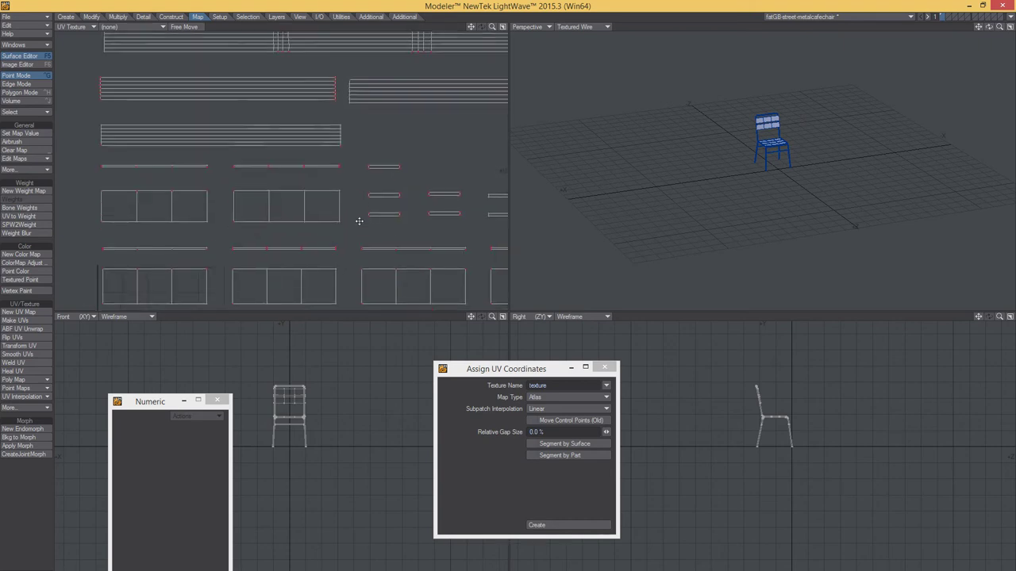
{"action": "scroll", "coordinate": [333, 243], "scroll_direction": "up", "scroll_amount": 1}
{"action": "scroll", "coordinate": [300, 255], "scroll_direction": "up", "scroll_amount": 2}
{"action": "scroll", "coordinate": [298, 254], "scroll_direction": "down", "scroll_amount": 1}
{"action": "scroll", "coordinate": [289, 256], "scroll_direction": "down", "scroll_amount": 2}
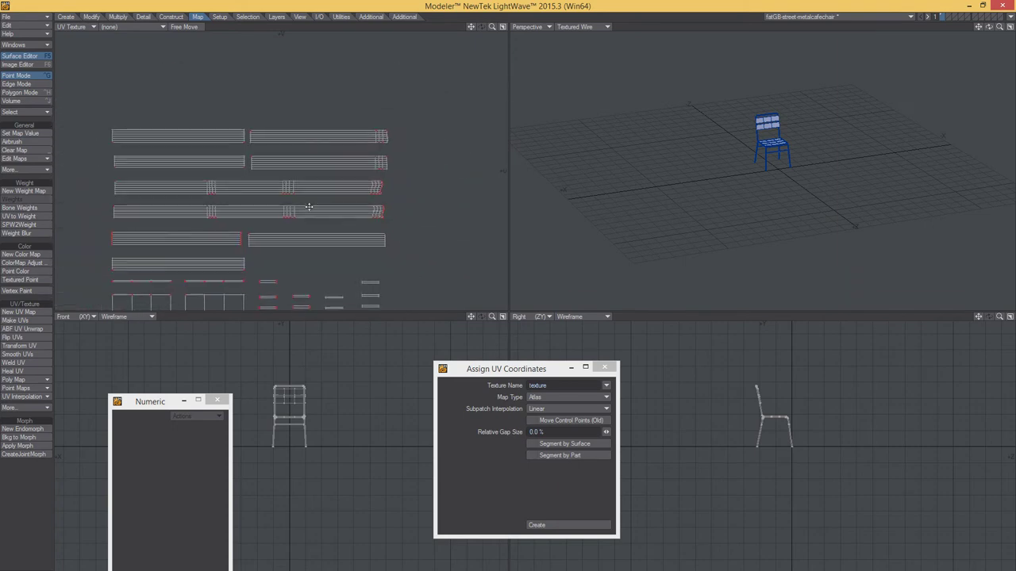
{"action": "scroll", "coordinate": [275, 257], "scroll_direction": "down", "scroll_amount": 1}
{"action": "left_click_drag", "start_coordinate": [273, 257], "coordinate": [291, 219], "text": "alt+shift"}
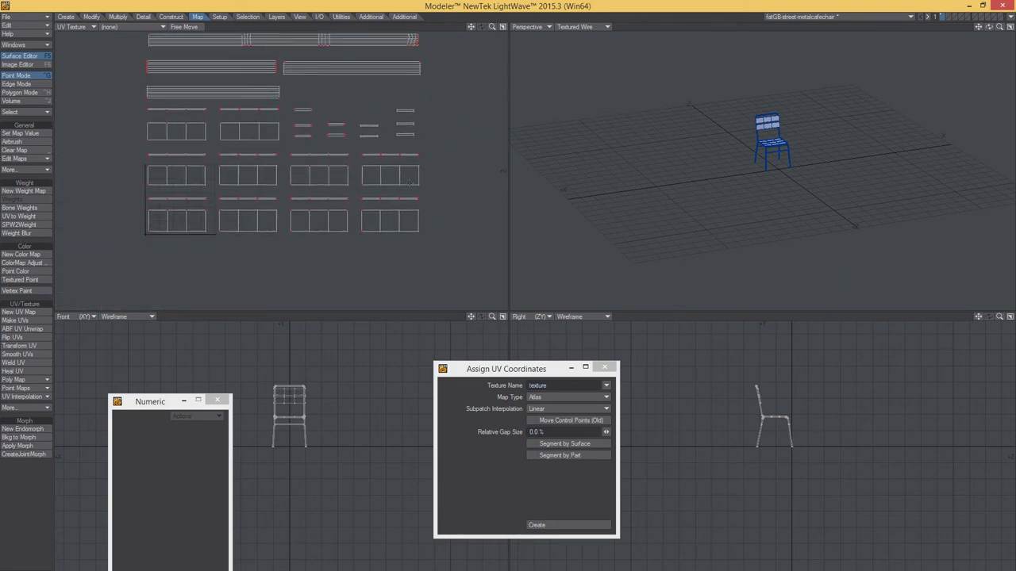
In Polygon Mode, select the seat slat polygons and orbit the Perspective view around them.
{"action": "key", "text": "a"}
{"action": "key", "text": "ctrl+h"}
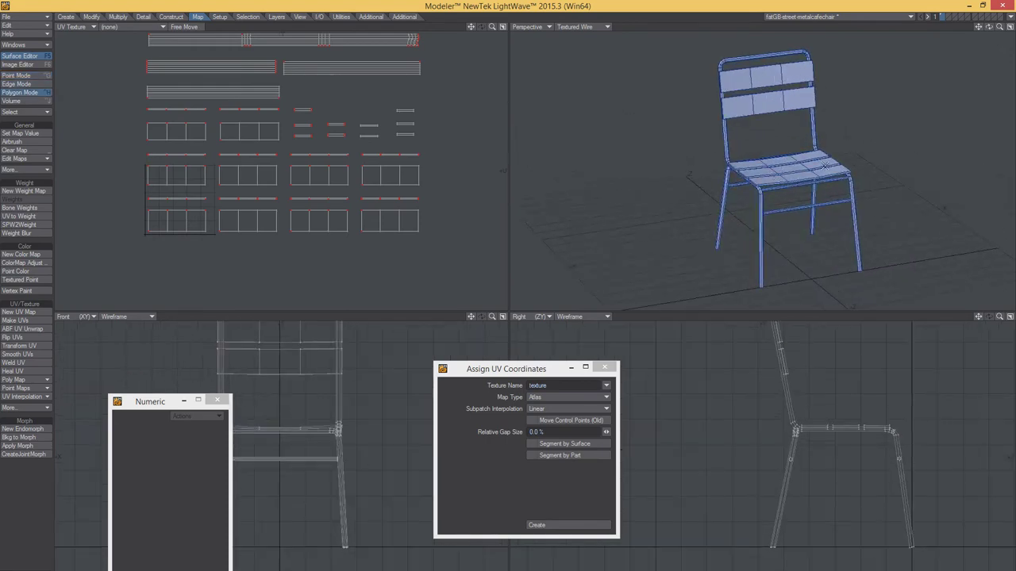
{"action": "left_click_drag", "start_coordinate": [825, 166], "coordinate": [765, 184]}
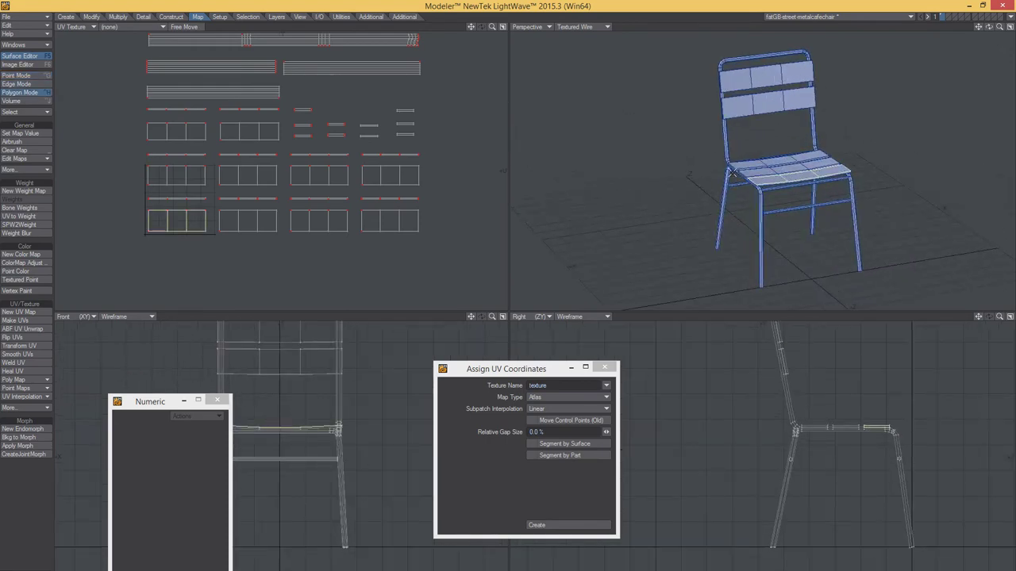
{"action": "mouse_move", "coordinate": [804, 150]}
{"action": "left_mouse_down", "text": "alt"}
{"action": "mouse_move", "coordinate": [796, 174]}
{"action": "mouse_move", "coordinate": [741, 189]}
{"action": "mouse_move", "coordinate": [769, 212]}
{"action": "left_mouse_up", "text": "alt"}
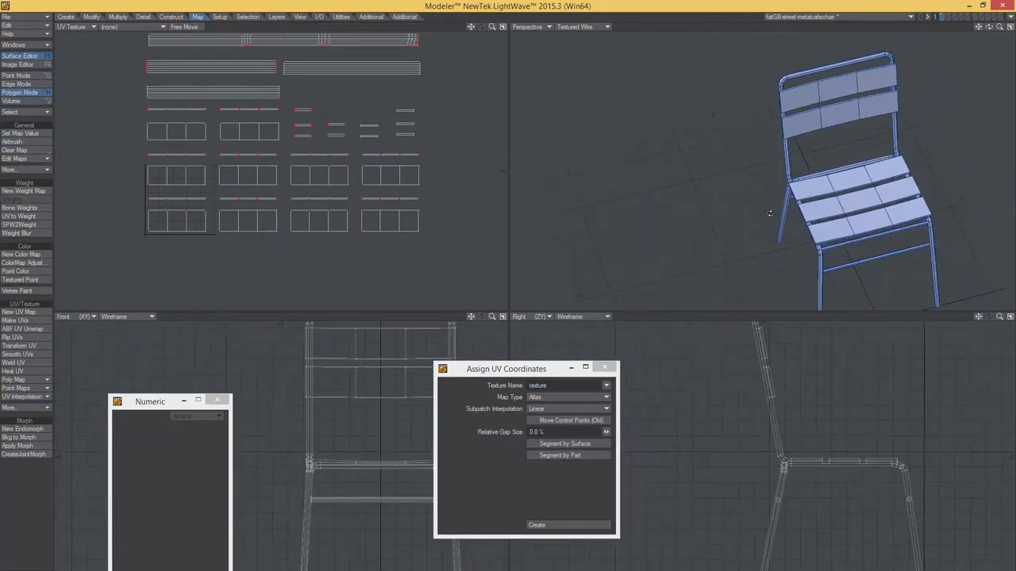
{"action": "scroll", "coordinate": [432, 163], "scroll_direction": "down", "scroll_amount": 3}
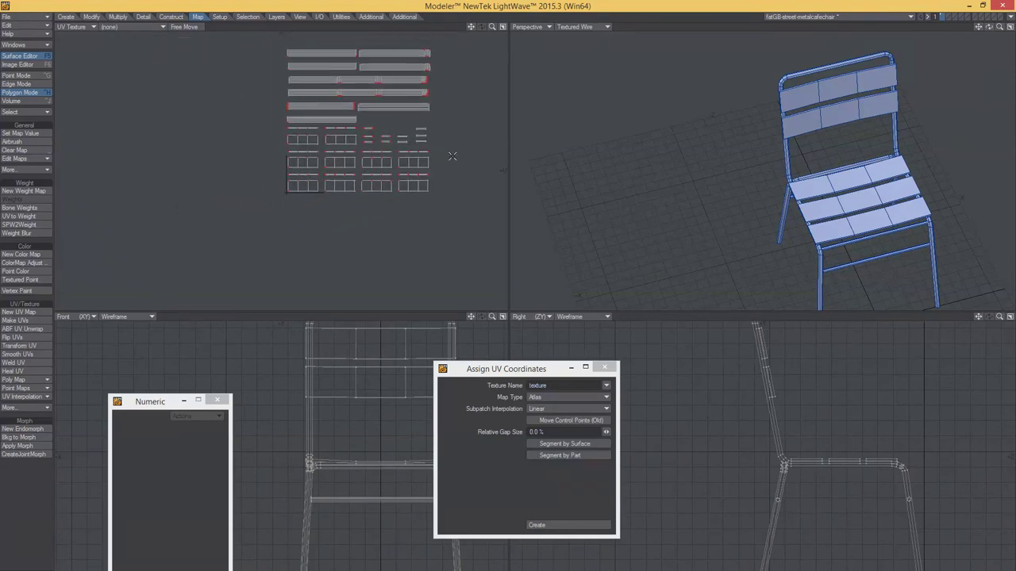
{"action": "mouse_move", "coordinate": [897, 207]}
{"action": "left_mouse_down", "text": "alt"}
{"action": "mouse_move", "coordinate": [802, 215]}
{"action": "mouse_move", "coordinate": [780, 193]}
{"action": "left_mouse_up", "text": "alt"}
{"action": "key", "text": "a"}
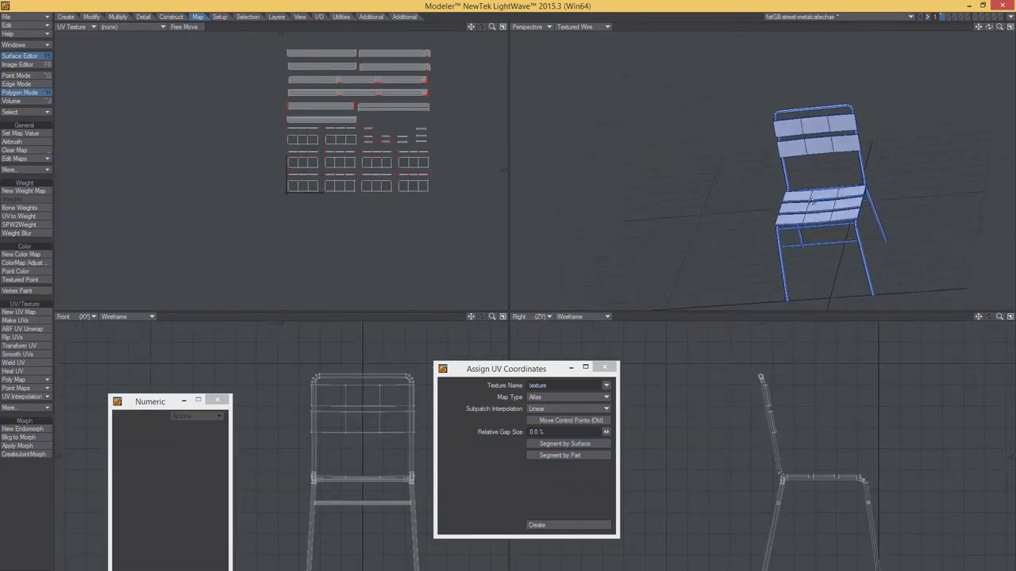
Open the Layers panel and rename the chair object's first layer to 'chair'.
{"action": "left_click", "coordinate": [950, 16]}
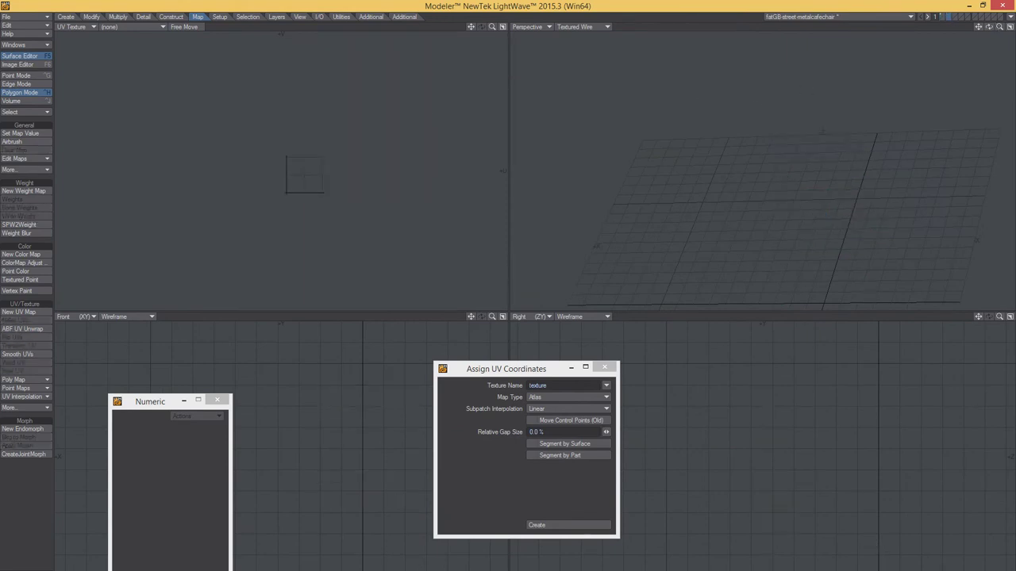
{"action": "key", "text": "F7"}
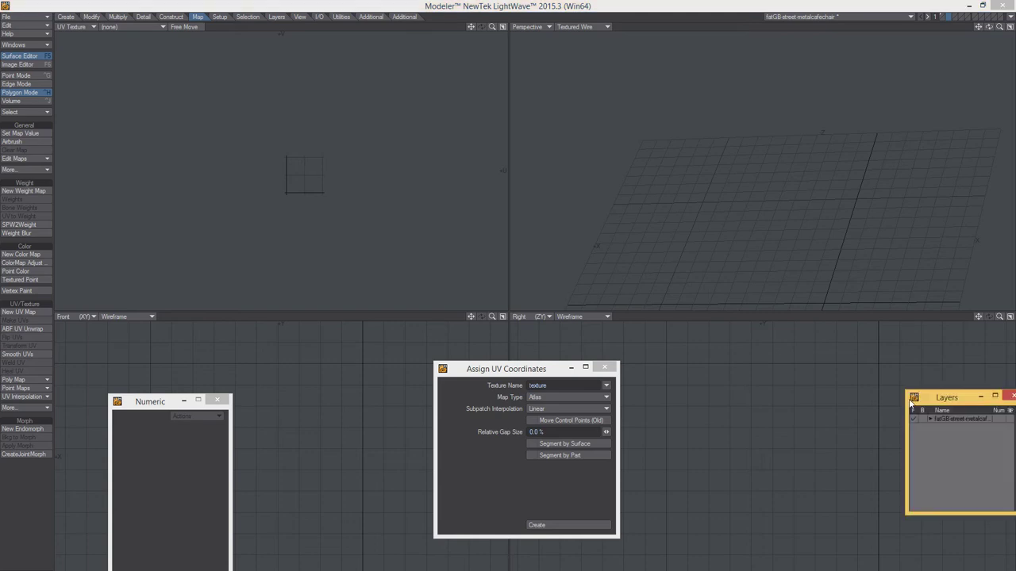
{"action": "left_click_drag", "start_coordinate": [934, 411], "coordinate": [759, 386]}
{"action": "left_click", "coordinate": [755, 392]}
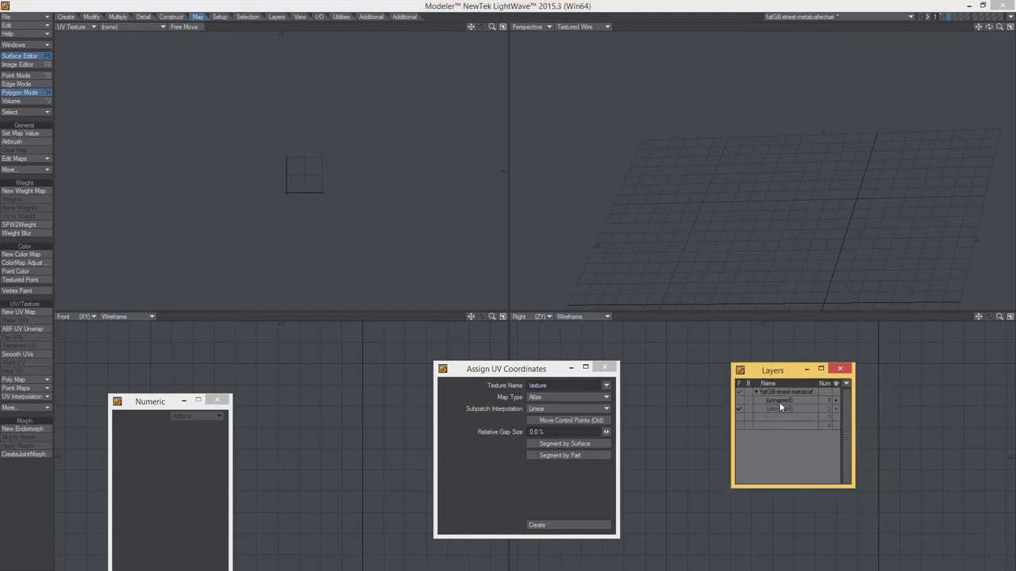
{"action": "double_click", "coordinate": [779, 399]}
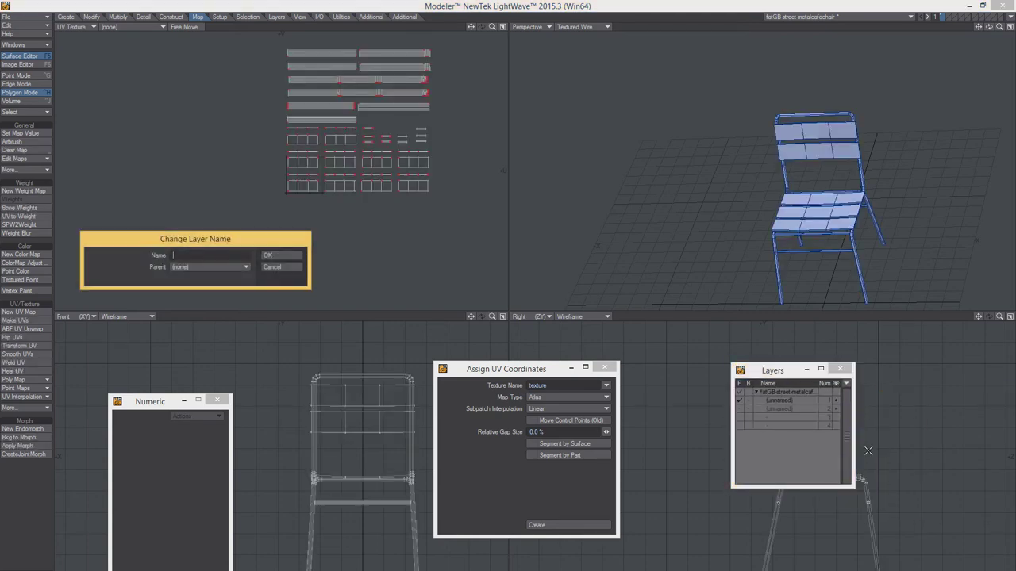
{"action": "type", "text": "chair"}
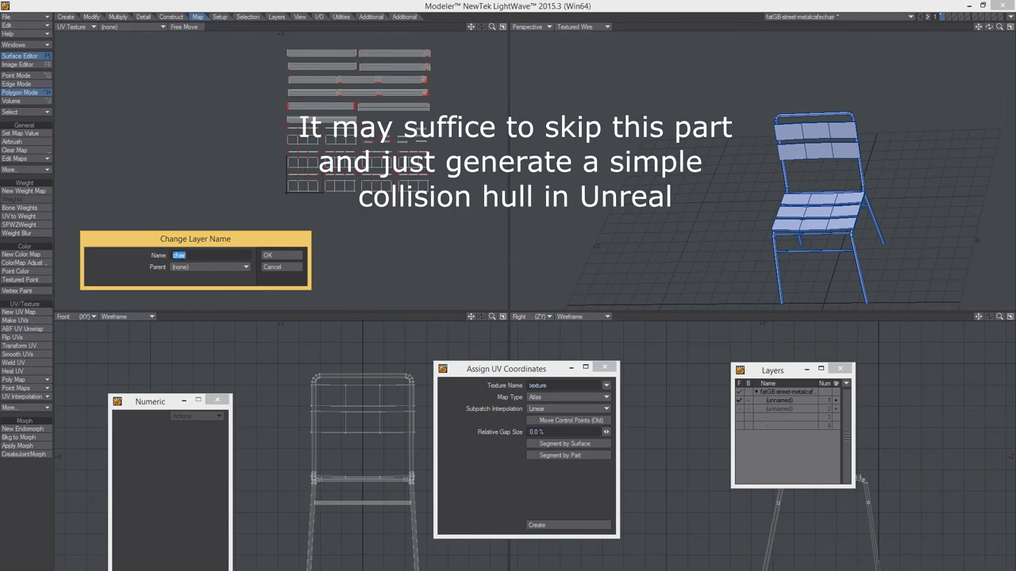
{"action": "key", "text": "Return"}
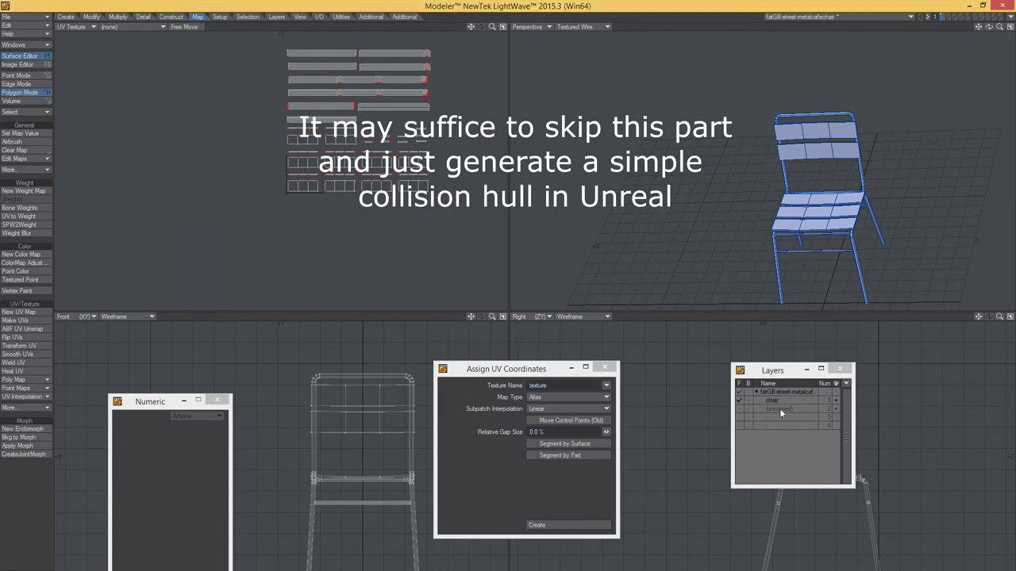
Rename the second layer to 'UCX_chair' and show 'chair' as the background layer.
{"action": "double_click", "coordinate": [780, 408]}
{"action": "type", "text": "chair"}
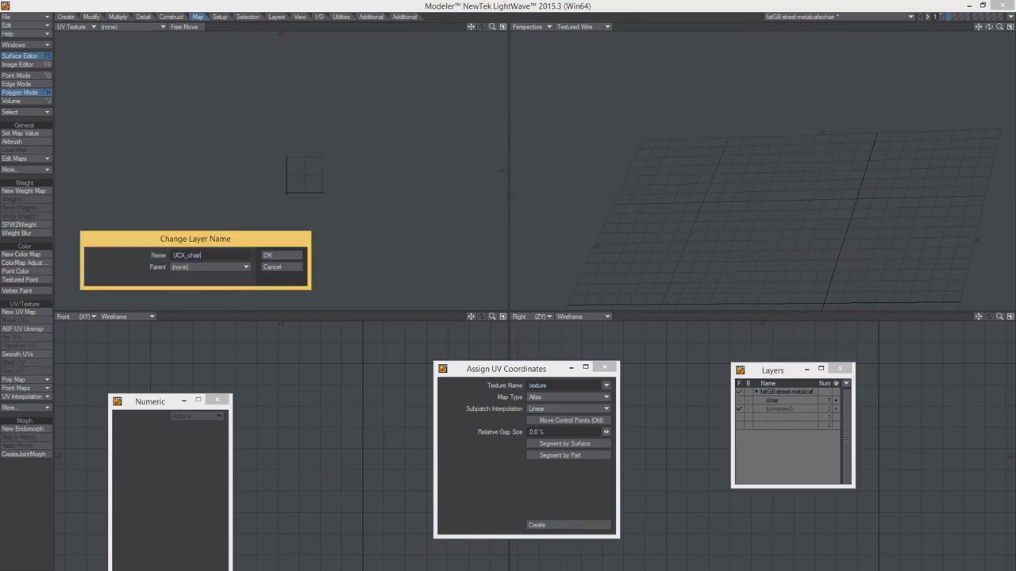
{"action": "key", "text": "Return"}
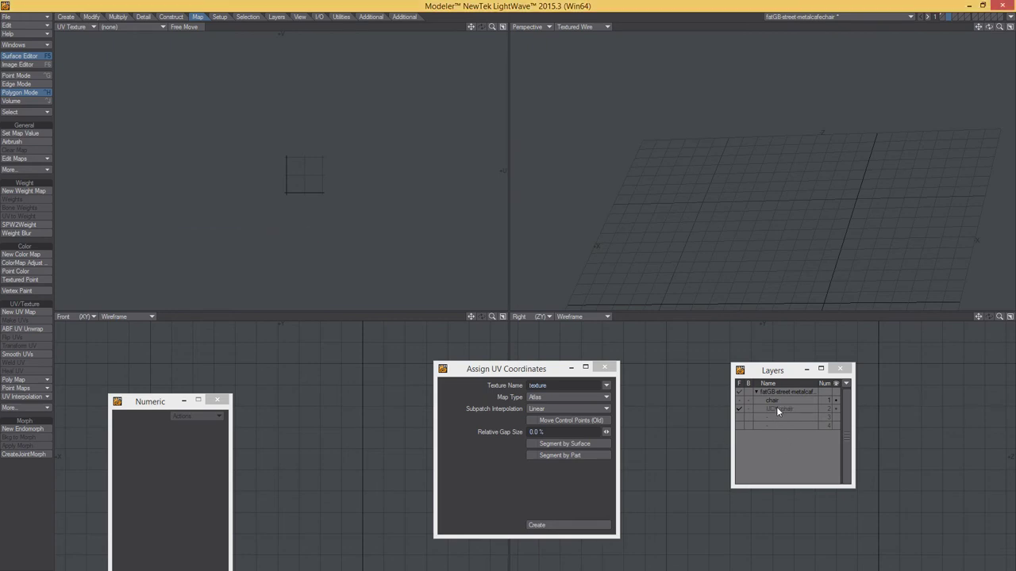
{"action": "double_click", "coordinate": [773, 408]}
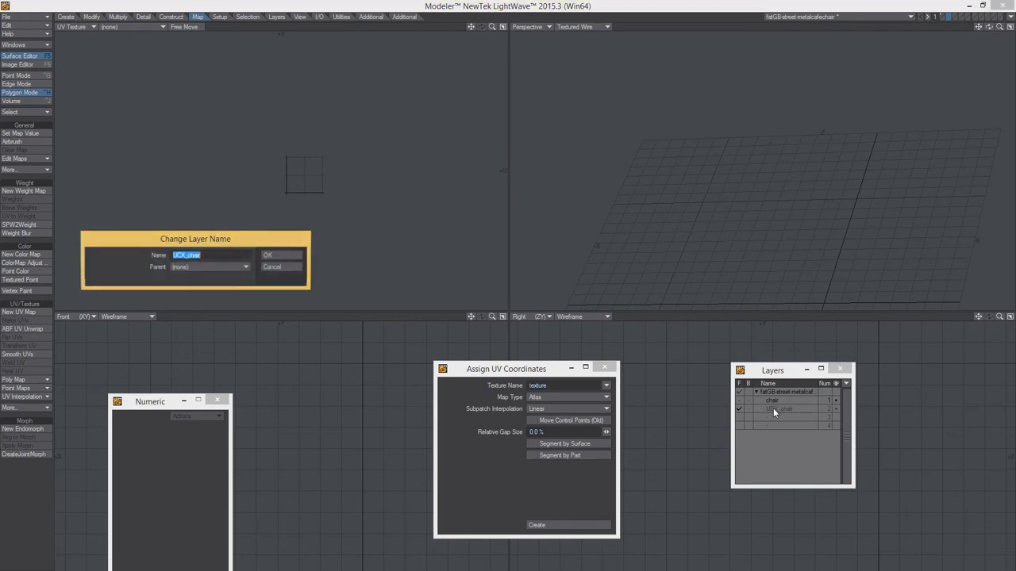
{"action": "left_click", "coordinate": [284, 268]}
{"action": "left_click", "coordinate": [944, 18]}
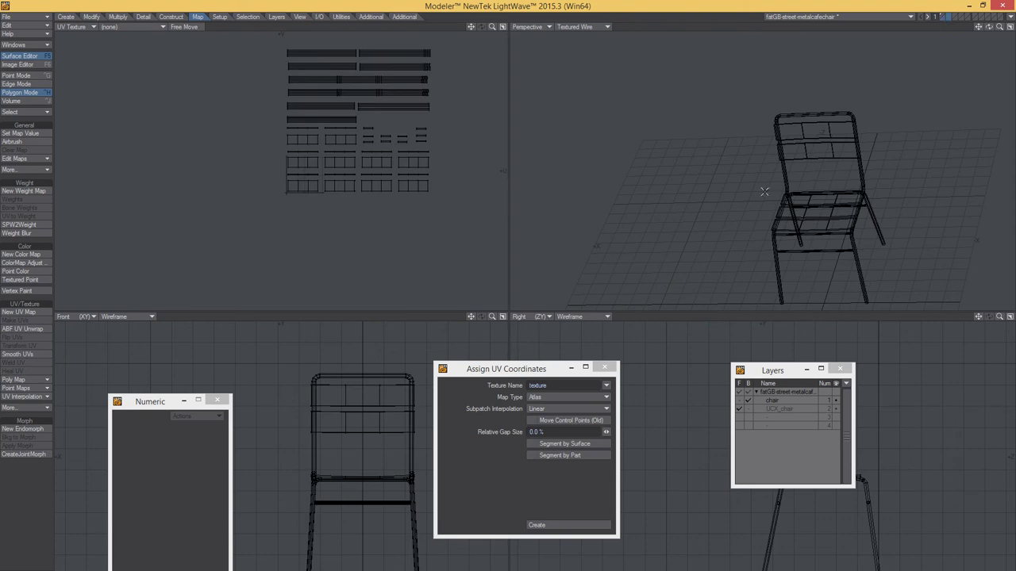
Switch the UV pane to Top view and draw a flat box over the chair seat.
{"action": "left_click_drag", "start_coordinate": [764, 192], "coordinate": [476, 200], "text": "alt"}
{"action": "left_click_drag", "start_coordinate": [515, 375], "coordinate": [637, 412]}
{"action": "left_click", "coordinate": [60, 26]}
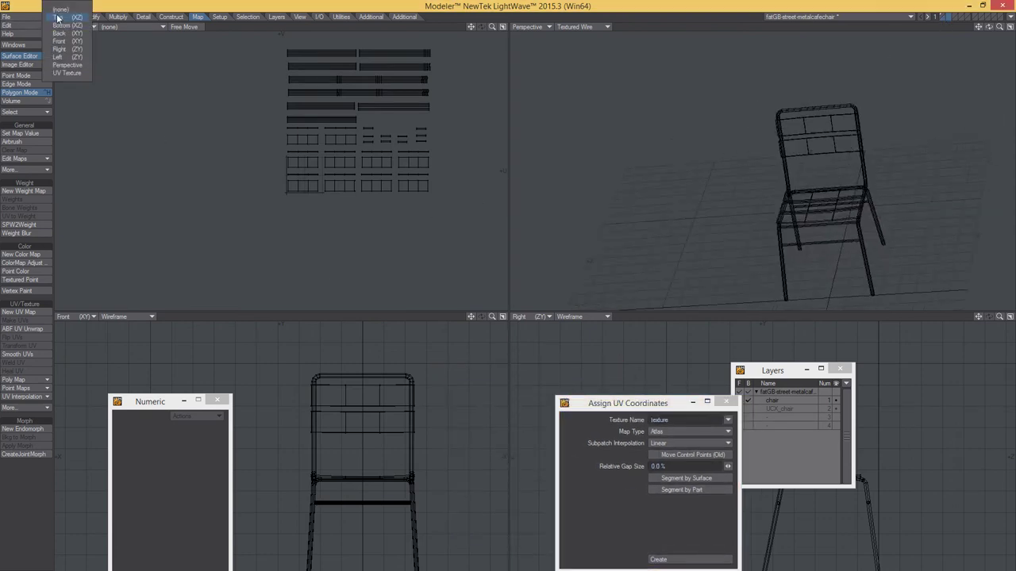
{"action": "left_click", "coordinate": [57, 18]}
{"action": "scroll", "coordinate": [209, 109], "scroll_direction": "up", "scroll_amount": 3}
{"action": "key", "text": "shift+x"}
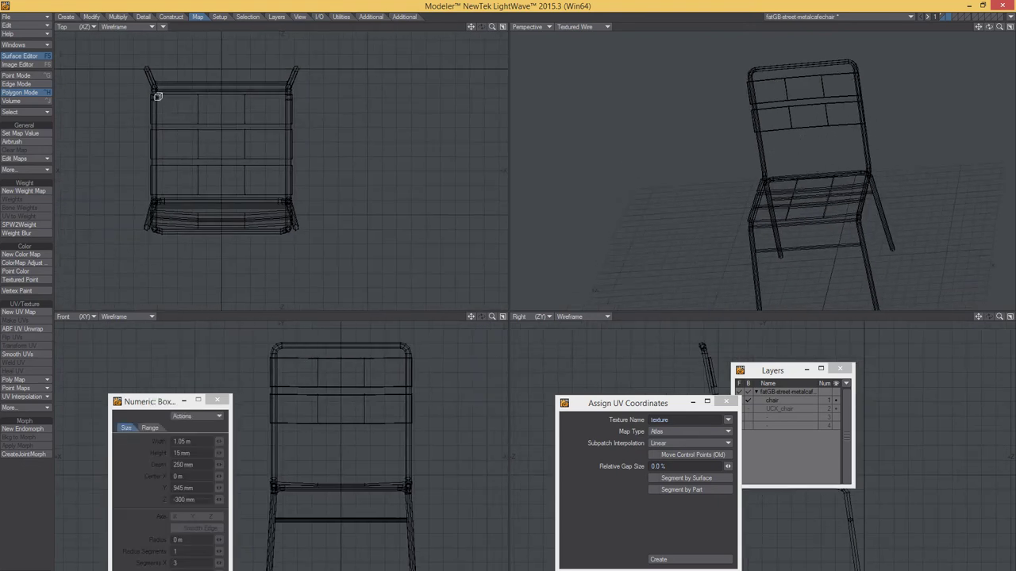
{"action": "left_click_drag", "start_coordinate": [158, 96], "coordinate": [293, 193]}
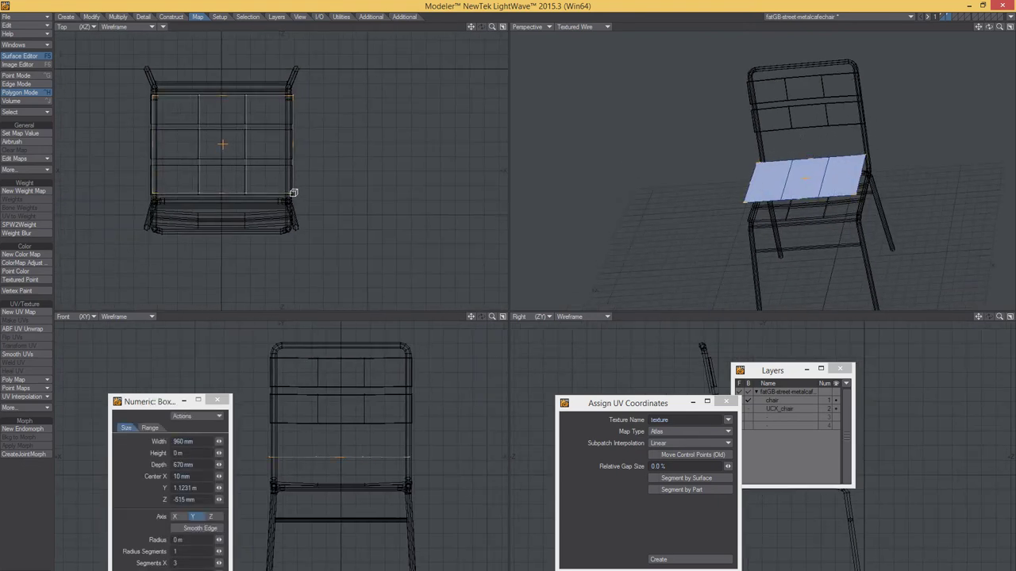
Give the seat box 1 X segment and thicken it to about 70 mm over the seat frame.
{"action": "left_click_drag", "start_coordinate": [827, 204], "coordinate": [760, 193], "text": "alt"}
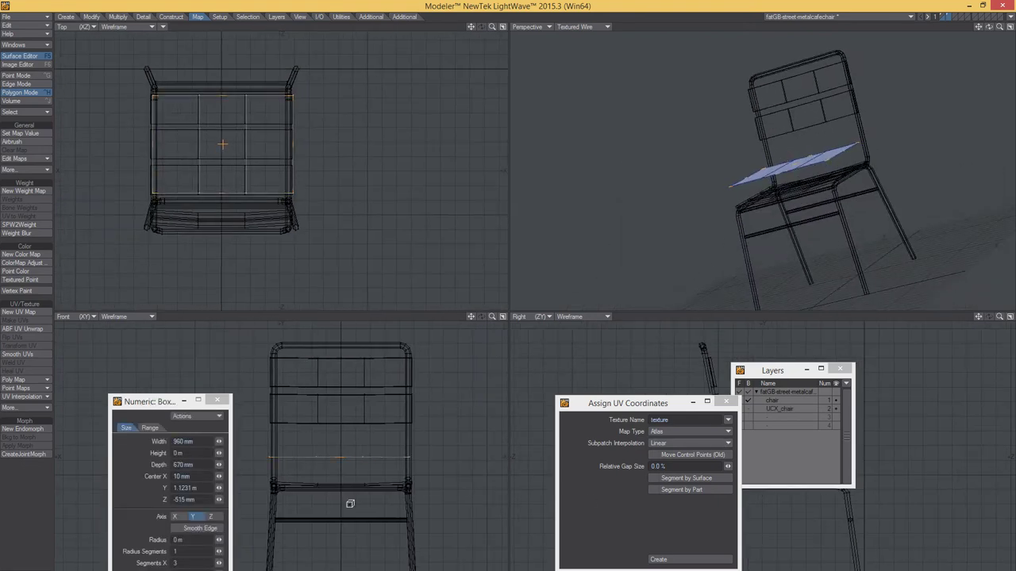
{"action": "left_click", "coordinate": [189, 562]}
{"action": "type", "text": "1"}
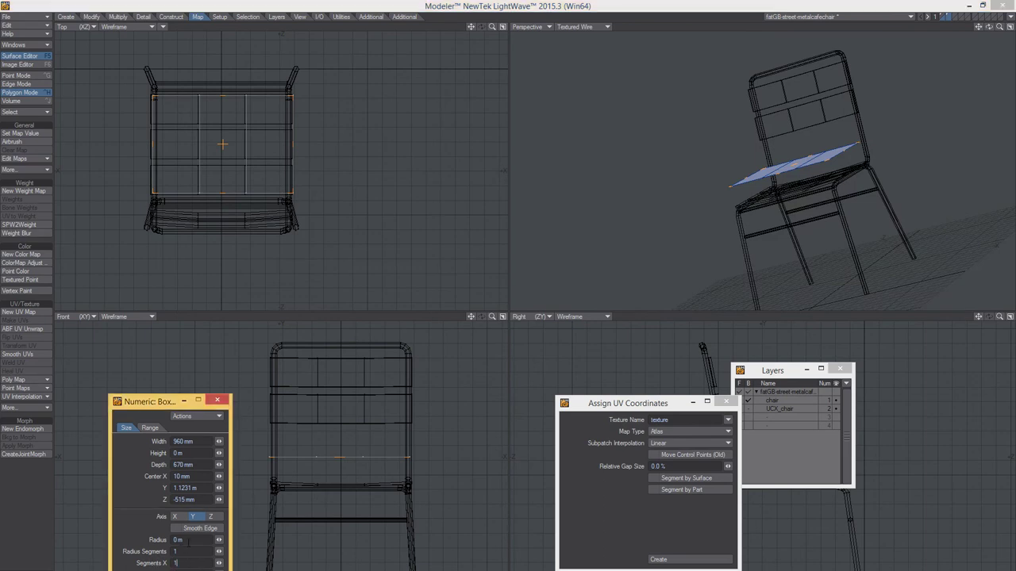
{"action": "key", "text": "Return"}
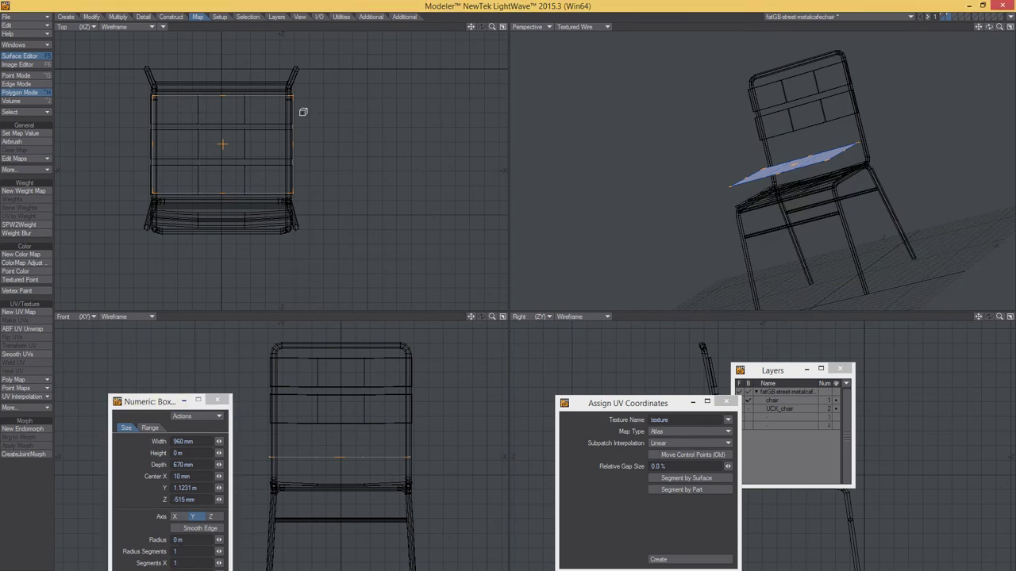
{"action": "left_click_drag", "start_coordinate": [341, 481], "coordinate": [338, 483]}
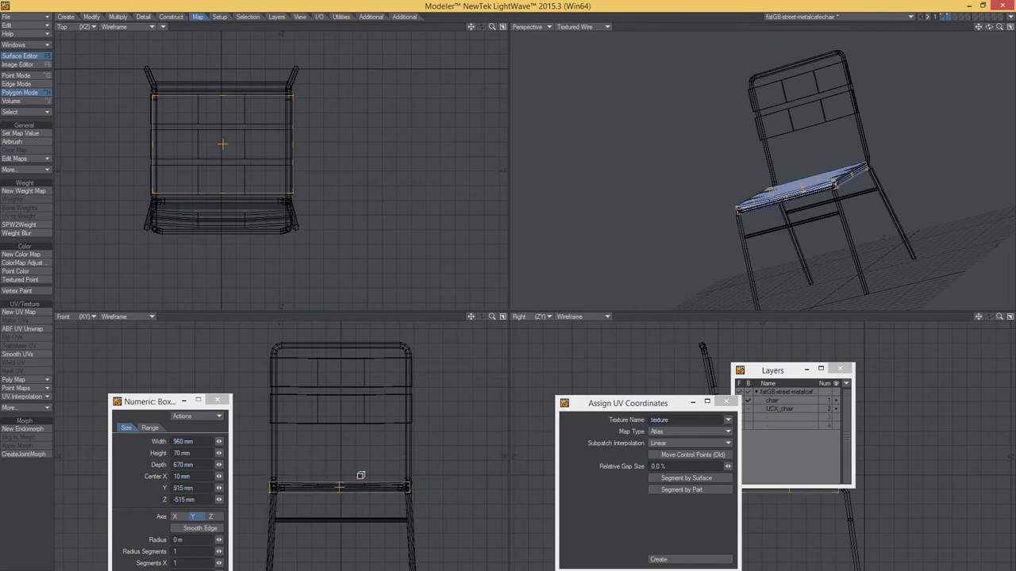
{"action": "mouse_move", "coordinate": [785, 264]}
{"action": "left_mouse_down", "text": "alt"}
{"action": "mouse_move", "coordinate": [731, 217]}
{"action": "mouse_move", "coordinate": [750, 224]}
{"action": "left_mouse_up", "text": "alt"}
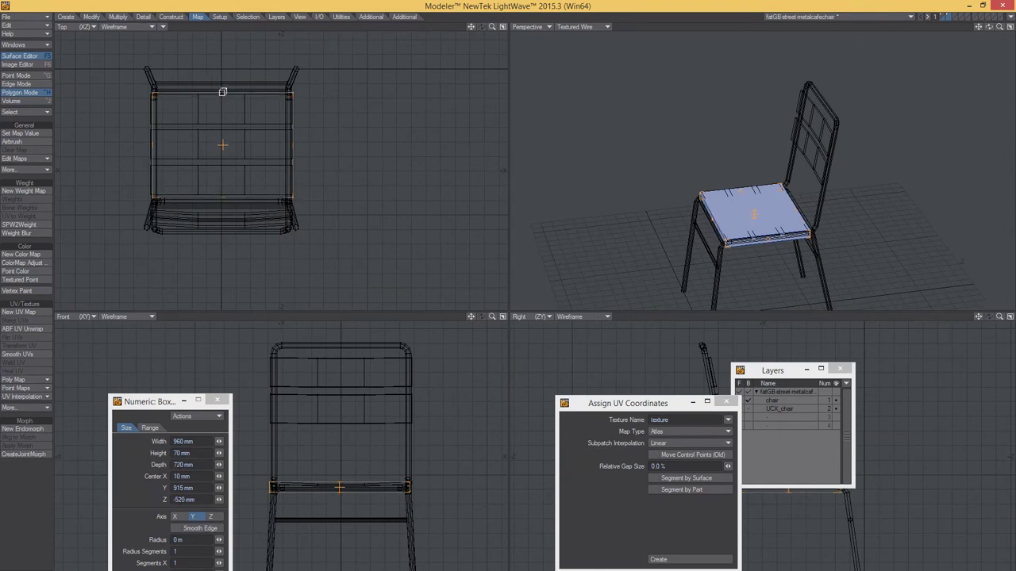
{"action": "mouse_move", "coordinate": [740, 165]}
{"action": "left_mouse_down", "text": "alt"}
{"action": "mouse_move", "coordinate": [807, 196]}
{"action": "mouse_move", "coordinate": [772, 160]}
{"action": "left_mouse_up", "text": "alt"}
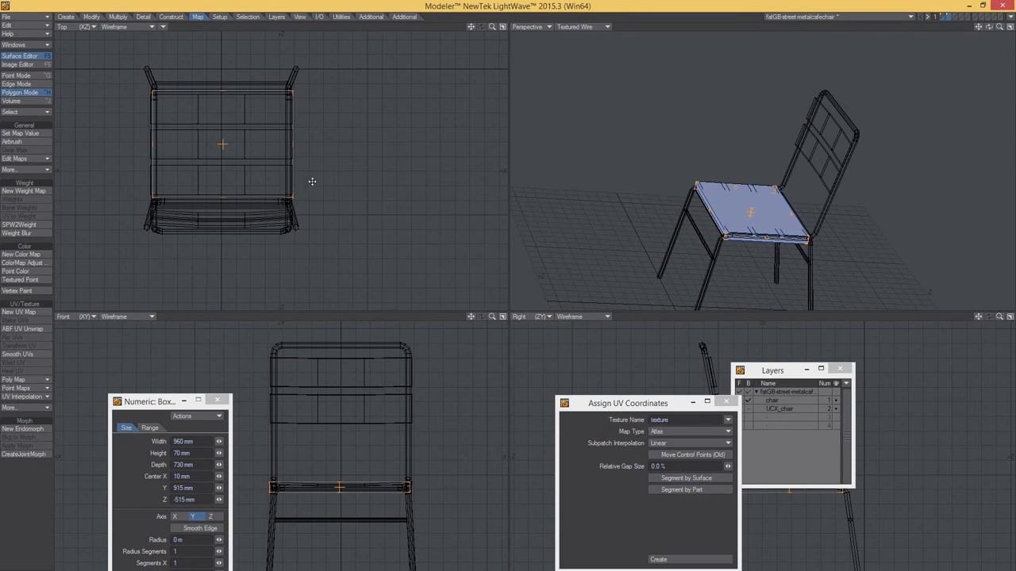
{"action": "key", "text": "a"}
{"action": "key", "text": "space"}
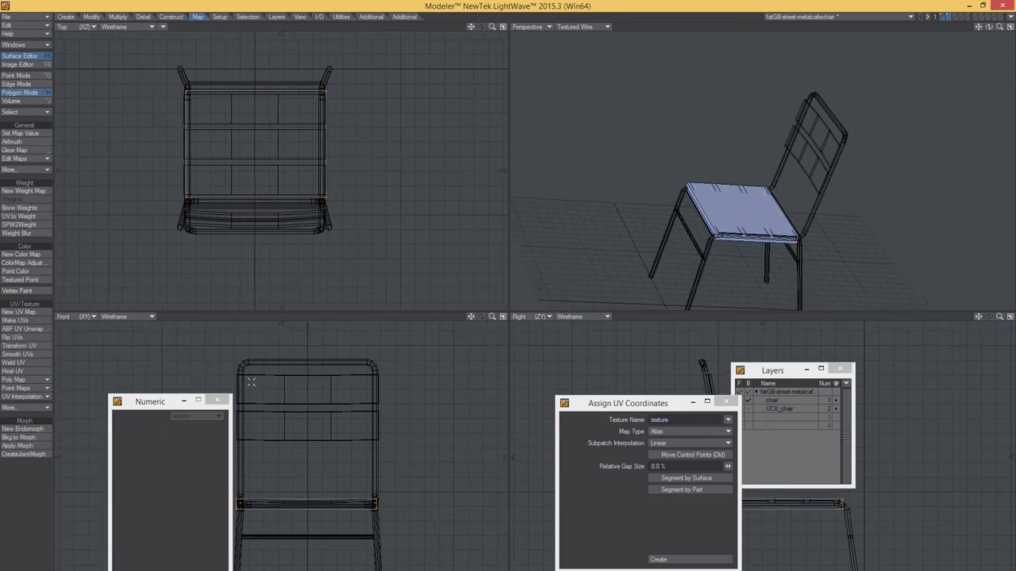
Draw a 50 mm deep box over the backrest, then close the layers list and UV dialog.
{"action": "left_click_drag", "start_coordinate": [239, 376], "coordinate": [379, 439]}
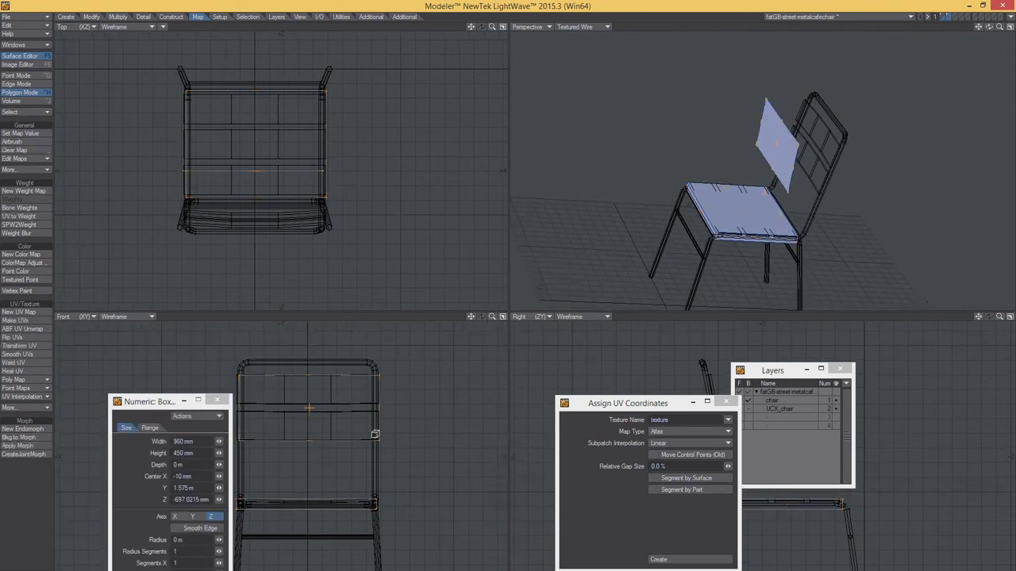
{"action": "left_click_drag", "start_coordinate": [255, 176], "coordinate": [263, 227]}
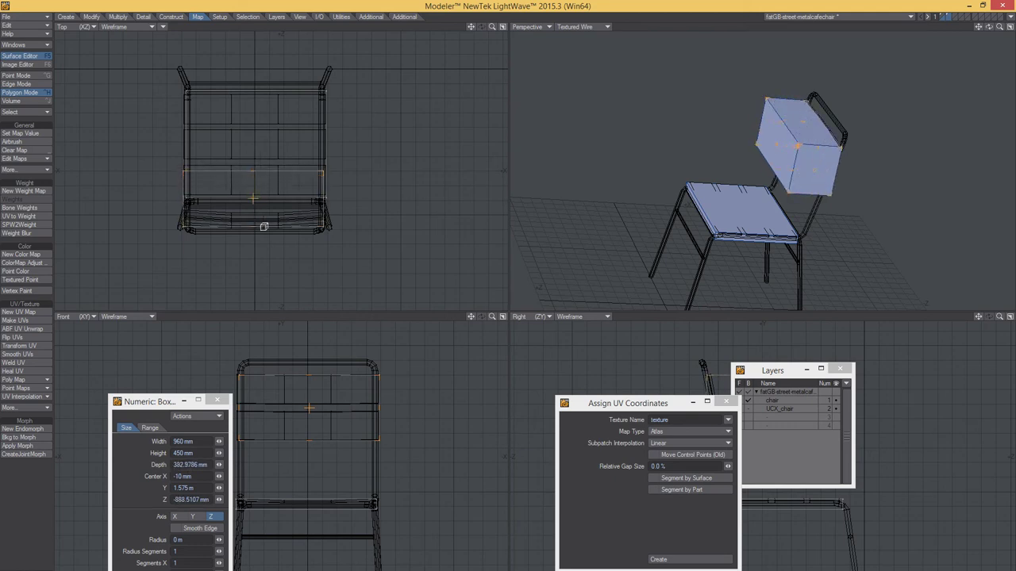
{"action": "left_click_drag", "start_coordinate": [256, 170], "coordinate": [252, 220]}
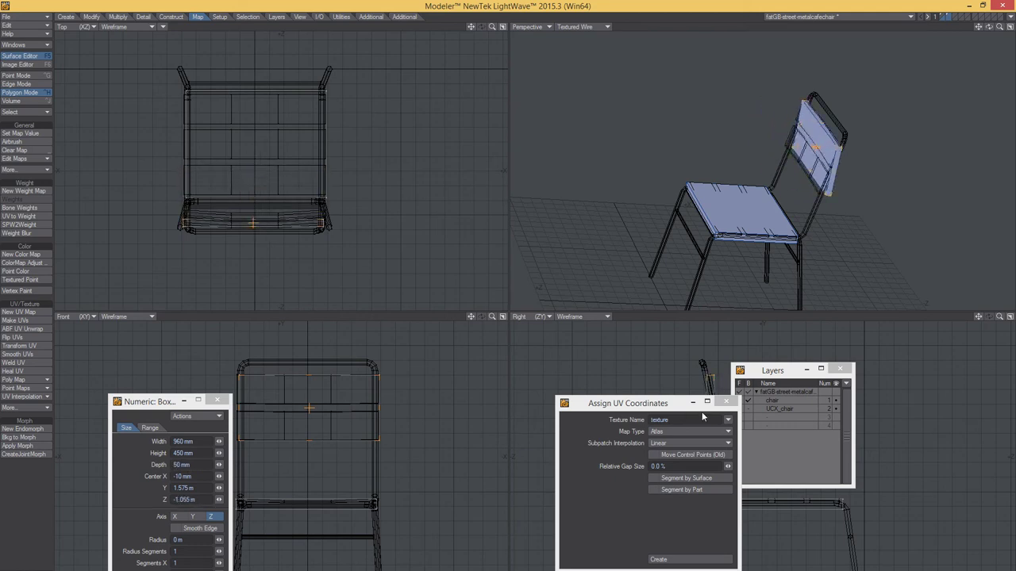
{"action": "left_click_drag", "start_coordinate": [778, 373], "coordinate": [1015, 411]}
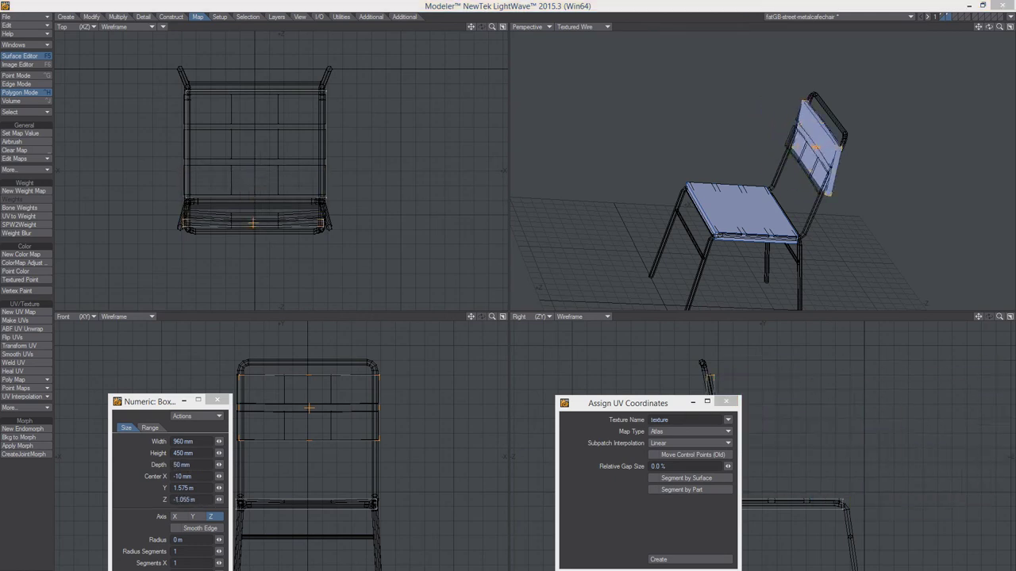
{"action": "key", "text": "Escape"}
Set up a 900 mm wide crossbar box between the chair legs, slimming it to 25 mm high.
{"action": "key", "text": "a"}
{"action": "key", "text": "t"}
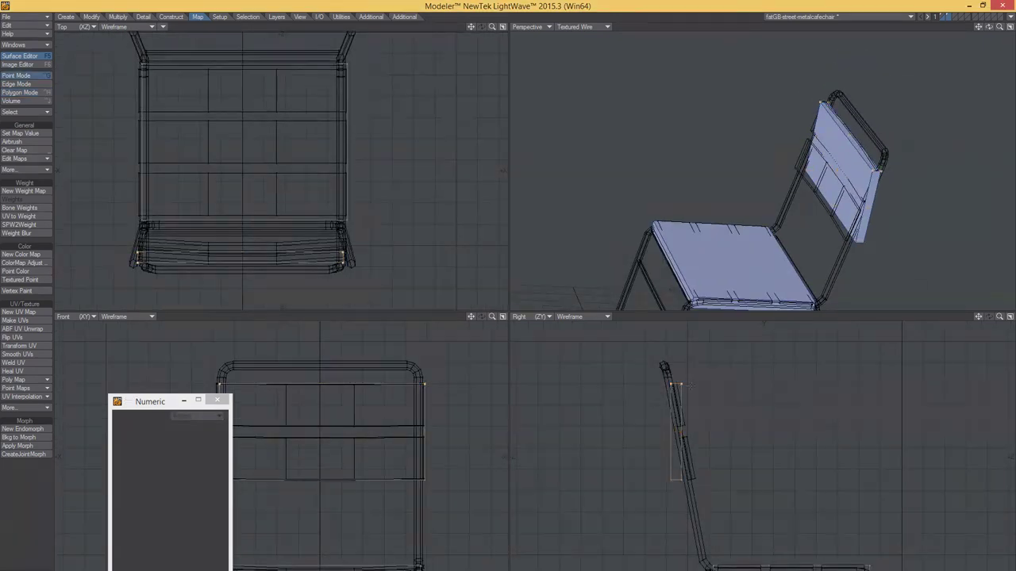
{"action": "key", "text": "ctrl+g"}
{"action": "mouse_move", "coordinate": [762, 167]}
{"action": "left_mouse_down", "text": "alt"}
{"action": "mouse_move", "coordinate": [783, 159]}
{"action": "mouse_move", "coordinate": [819, 181]}
{"action": "left_mouse_up", "text": "alt"}
{"action": "key", "text": "g"}
{"action": "key", "text": "shift+x"}
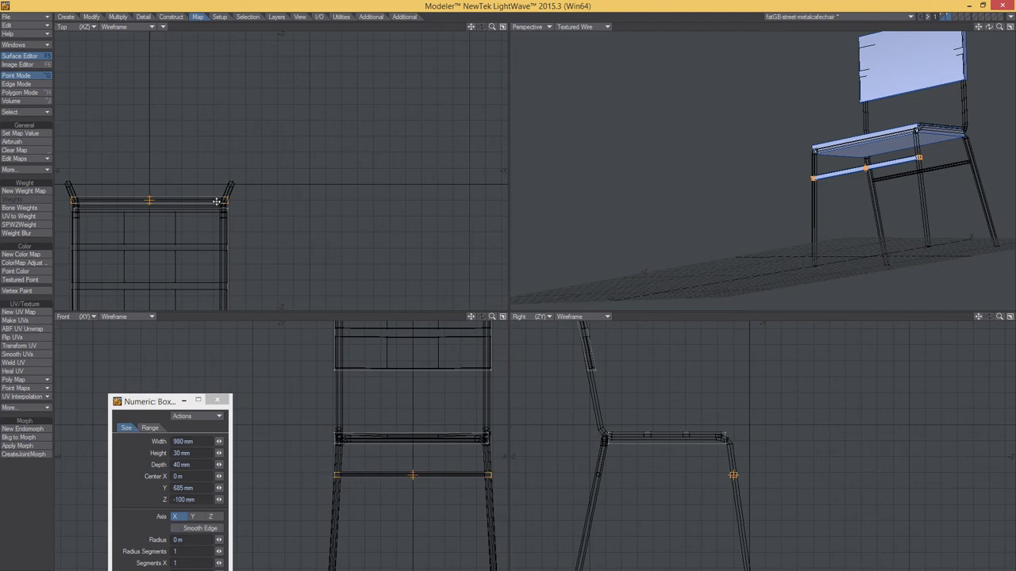
{"action": "key", "text": "g"}
{"action": "scroll", "coordinate": [839, 481], "scroll_direction": "up", "scroll_amount": 1}
{"action": "scroll", "coordinate": [853, 479], "scroll_direction": "up", "scroll_amount": 1}
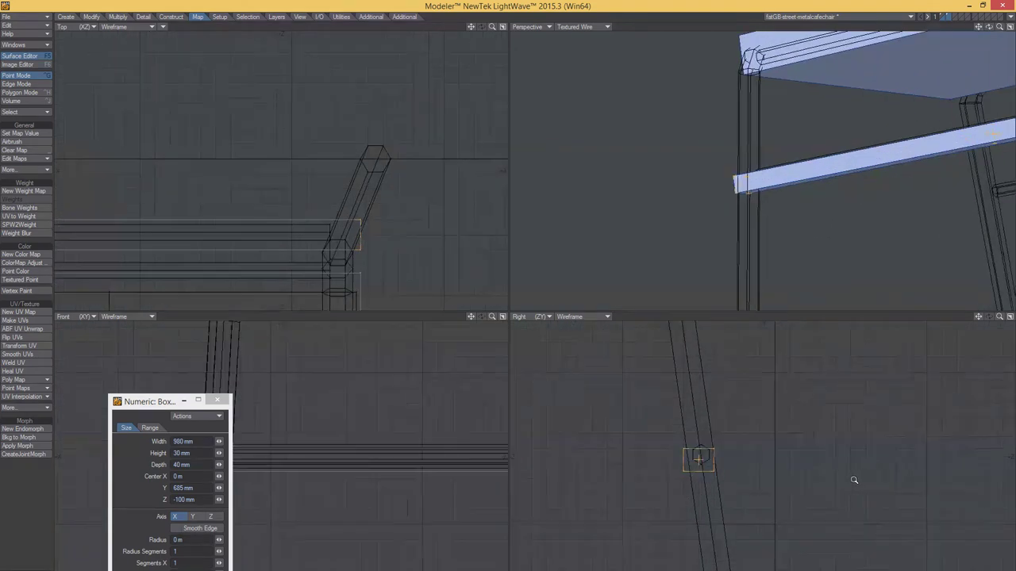
{"action": "scroll", "coordinate": [788, 475], "scroll_direction": "up", "scroll_amount": 1}
{"action": "mouse_move", "coordinate": [705, 451]}
{"action": "left_mouse_down"}
{"action": "mouse_move", "coordinate": [704, 468]}
{"action": "mouse_move", "coordinate": [693, 462]}
{"action": "mouse_move", "coordinate": [707, 459]}
{"action": "left_mouse_up"}
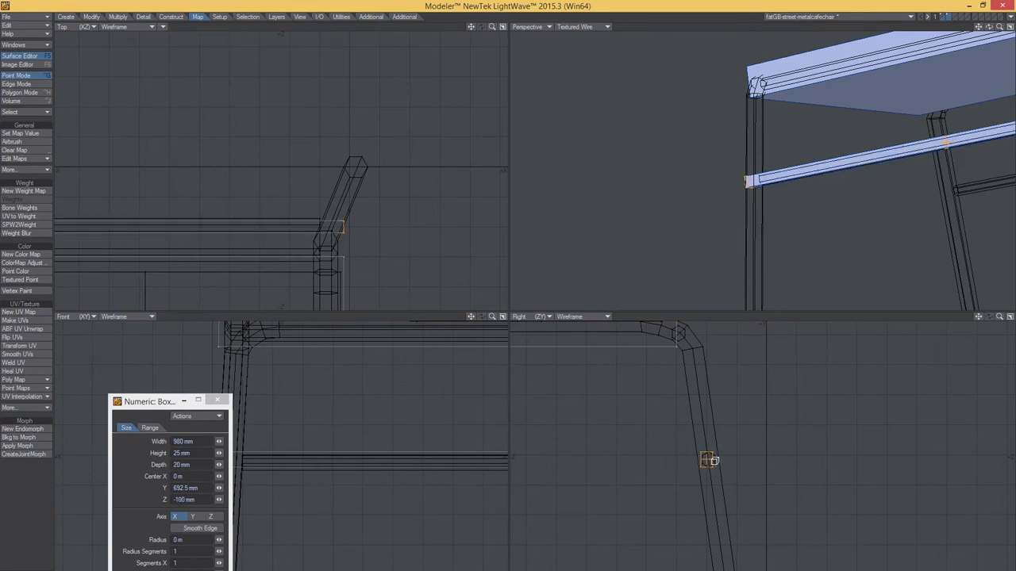
Check the rail between the legs and commit the 900×25×25 mm crossbar box.
{"action": "left_click_drag", "start_coordinate": [786, 238], "coordinate": [809, 162], "text": "alt"}
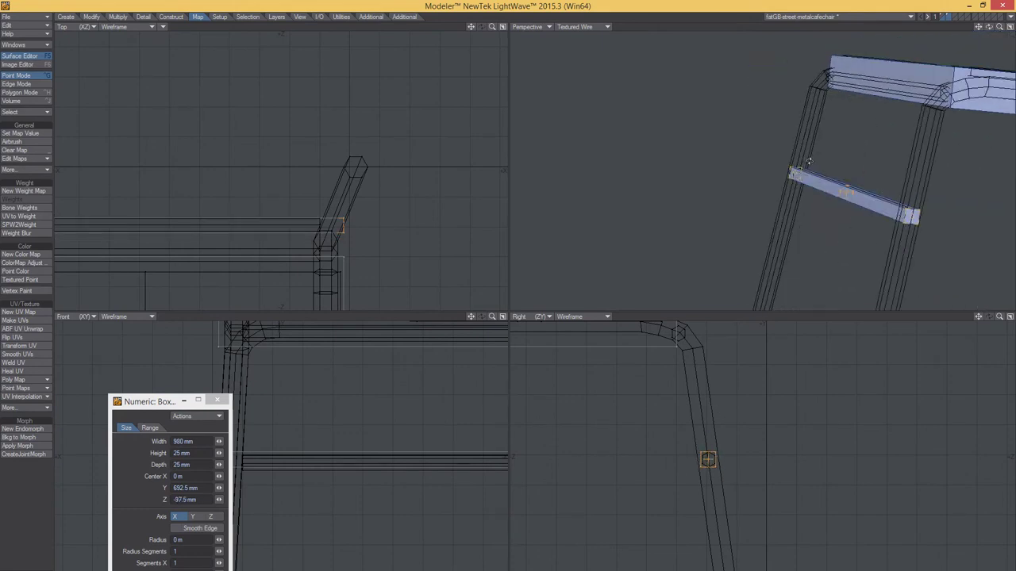
{"action": "scroll", "coordinate": [391, 293], "scroll_direction": "down", "scroll_amount": 2}
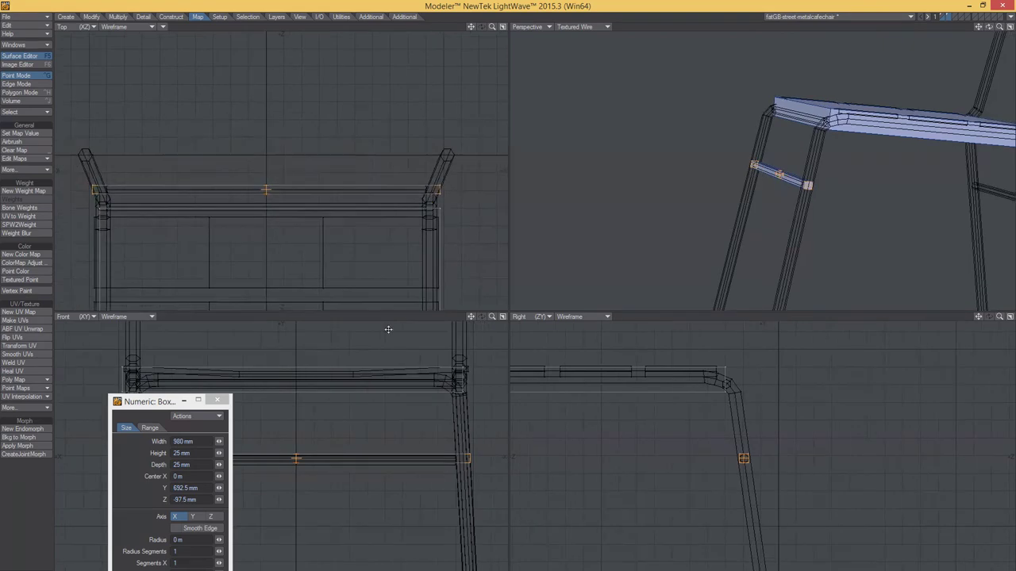
{"action": "scroll", "coordinate": [392, 478], "scroll_direction": "down", "scroll_amount": 2}
{"action": "scroll", "coordinate": [455, 447], "scroll_direction": "down", "scroll_amount": 2}
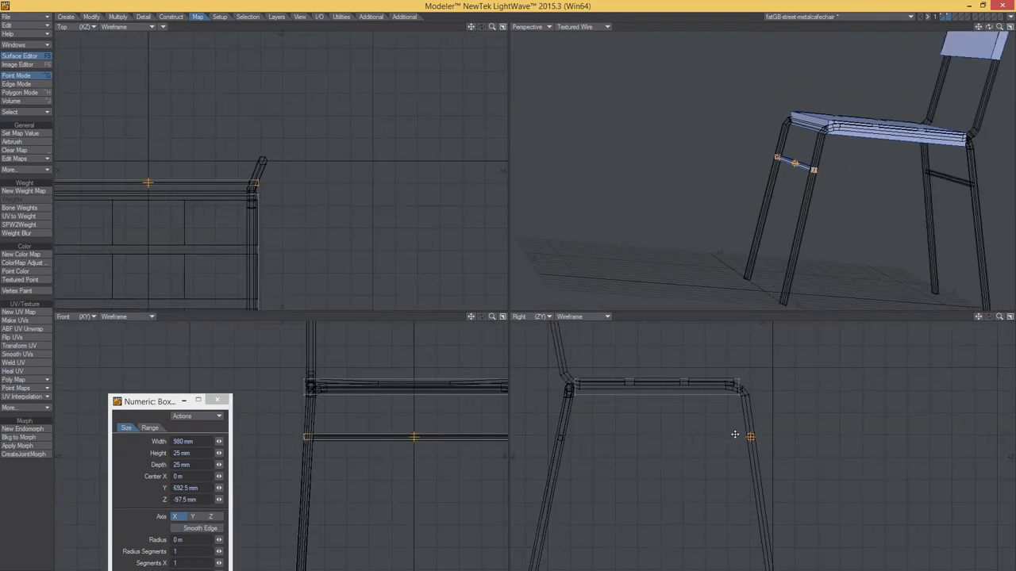
{"action": "scroll", "coordinate": [241, 223], "scroll_direction": "up", "scroll_amount": 1}
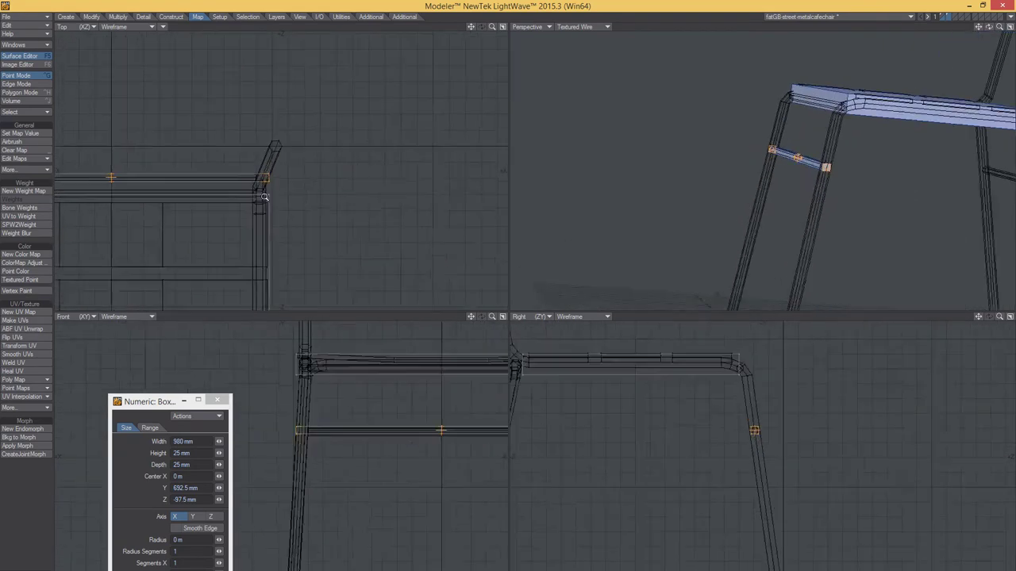
{"action": "scroll", "coordinate": [288, 194], "scroll_direction": "up", "scroll_amount": 1}
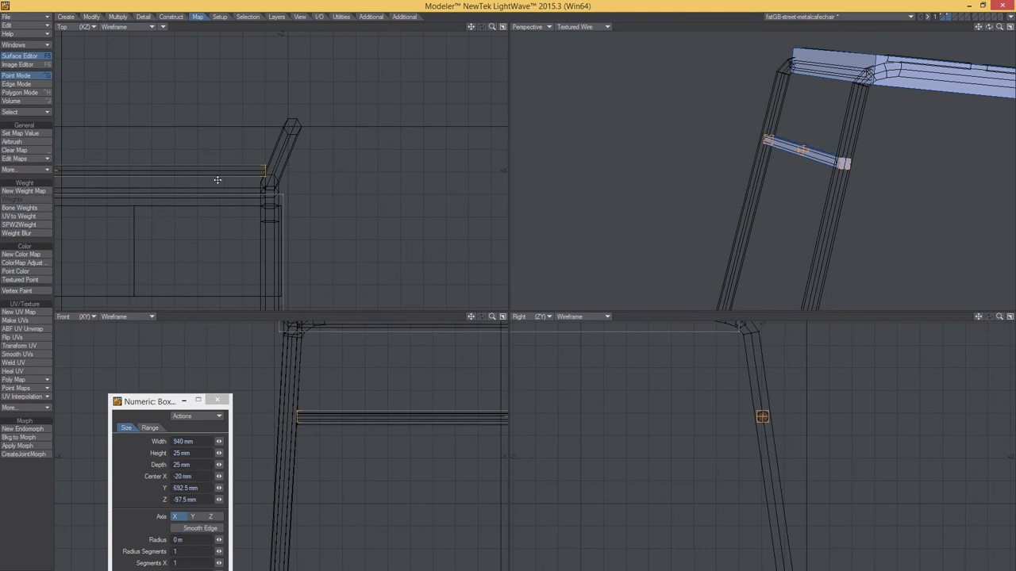
{"action": "left_click_drag", "start_coordinate": [218, 180], "coordinate": [233, 187], "text": "alt+shift"}
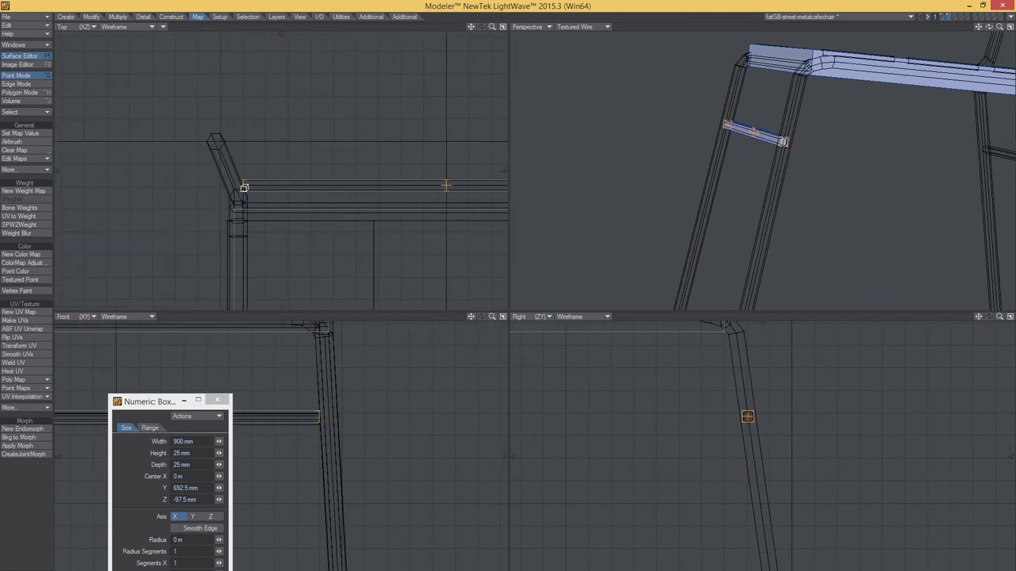
{"action": "scroll", "coordinate": [735, 380], "scroll_direction": "down", "scroll_amount": 3}
{"action": "key", "text": "space"}
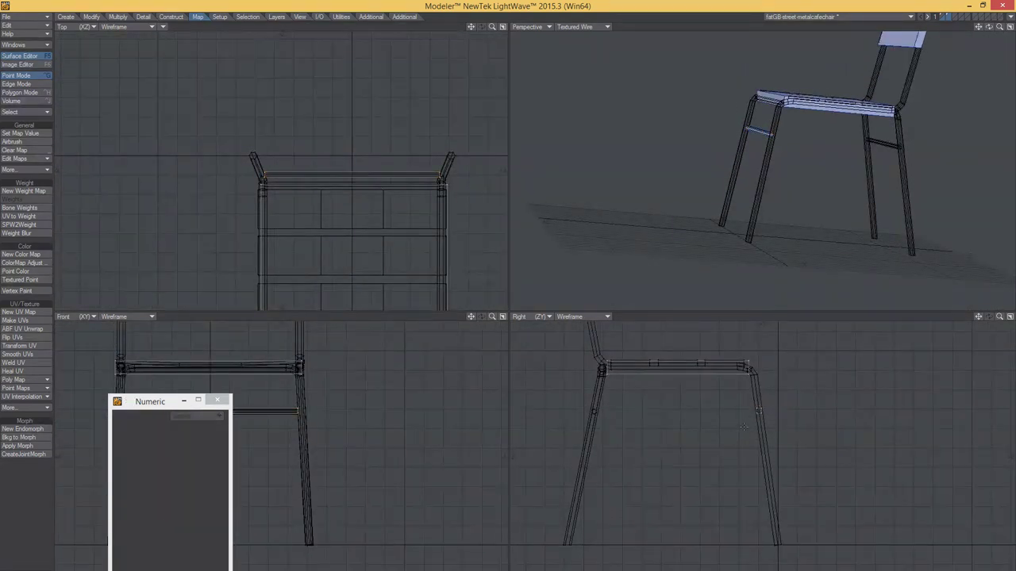
{"action": "key", "text": "space"}
{"action": "key", "text": "shift+x"}
Draw a 30 mm second crossbar along the back legs and reshape the leg corner at the seat.
{"action": "left_click_drag", "start_coordinate": [754, 373], "coordinate": [784, 515]}
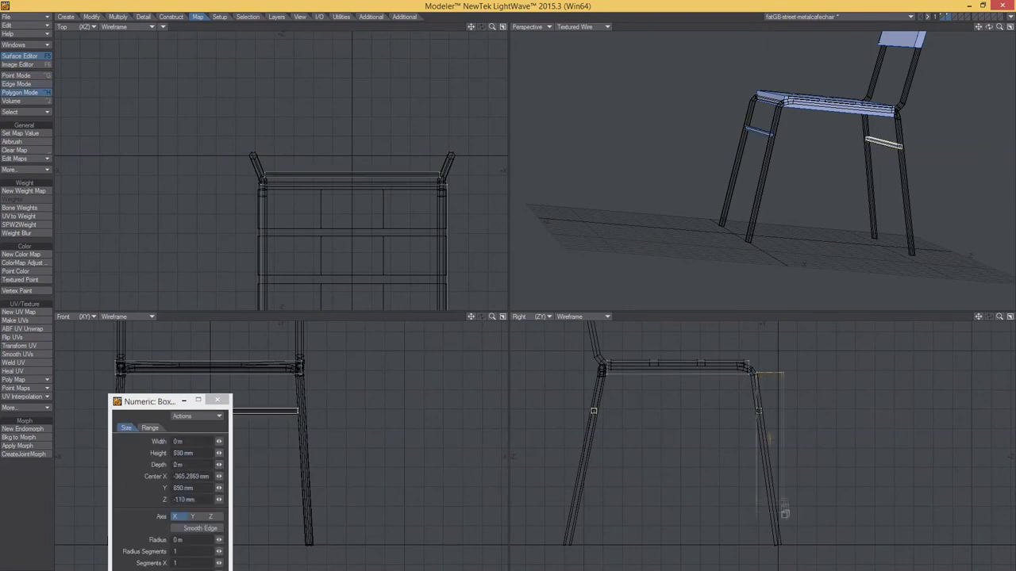
{"action": "scroll", "coordinate": [483, 374], "scroll_direction": "up", "scroll_amount": 2}
{"action": "scroll", "coordinate": [598, 358], "scroll_direction": "up", "scroll_amount": 4}
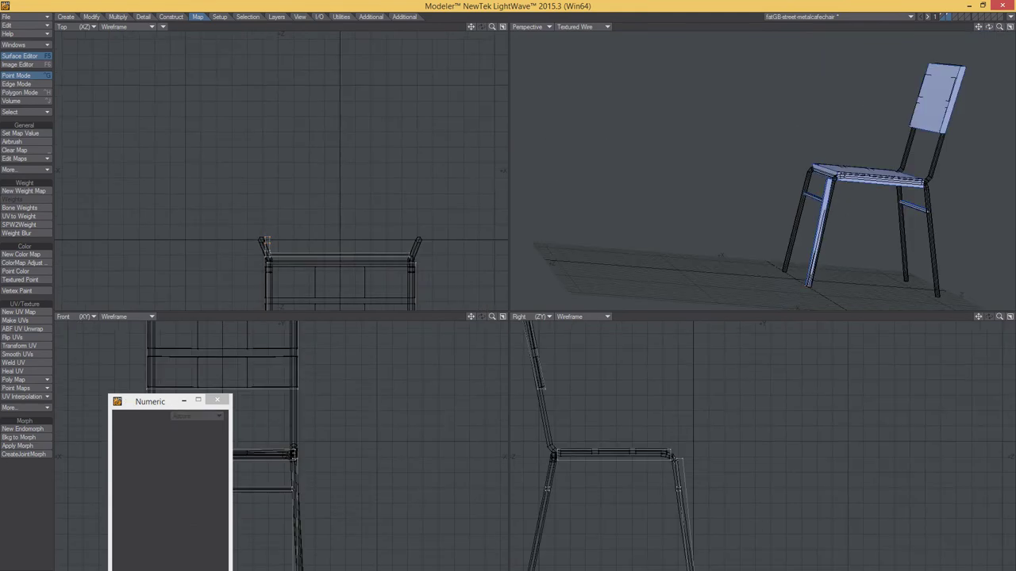
{"action": "key", "text": "shift+a"}
{"action": "key", "text": "space"}
{"action": "key", "text": "ctrl+h"}
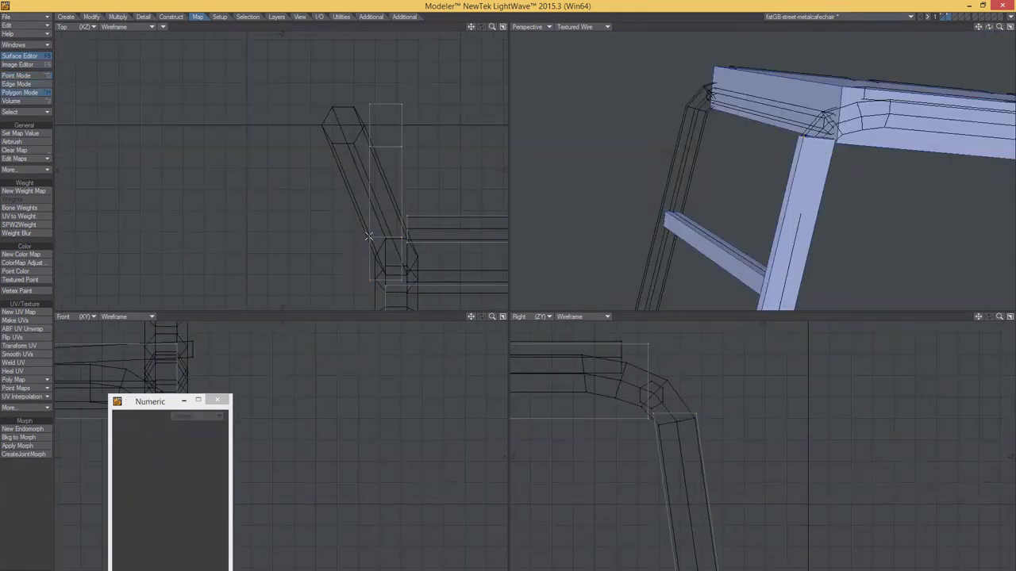
{"action": "left_click_drag", "start_coordinate": [373, 237], "coordinate": [383, 240]}
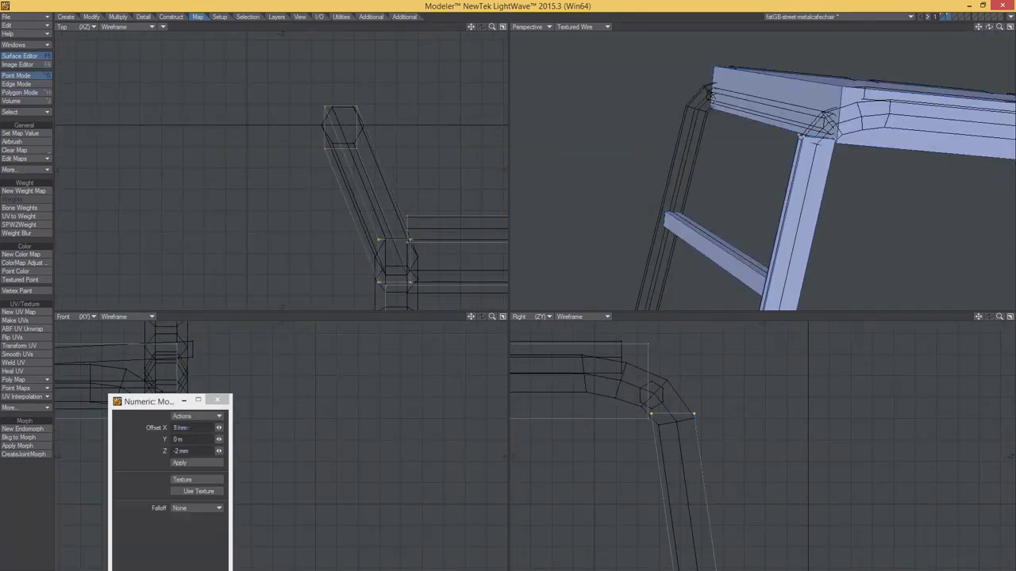
Move the whole chair 520 mm along Z.
{"action": "key", "text": "a"}
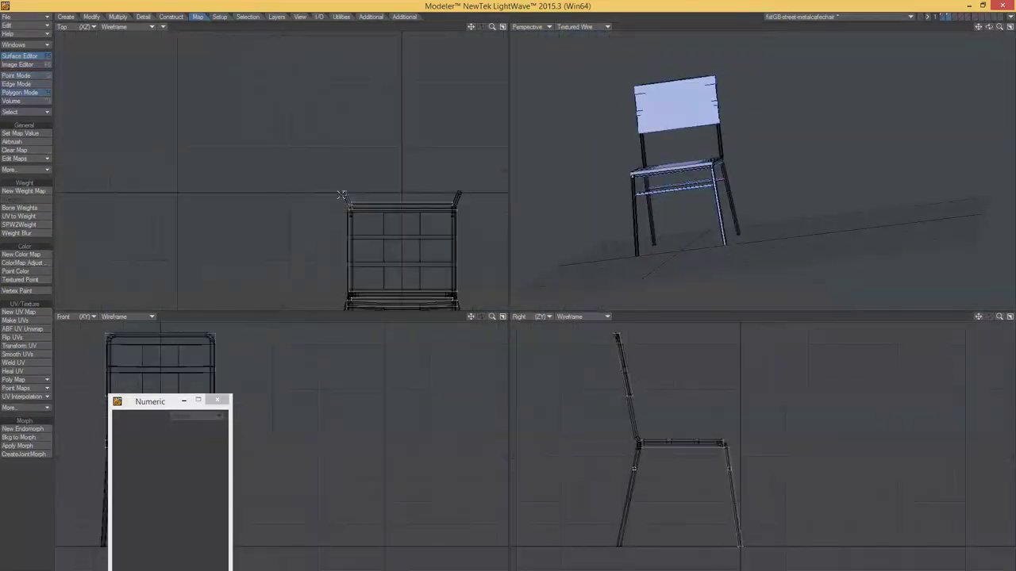
{"action": "key", "text": "t"}
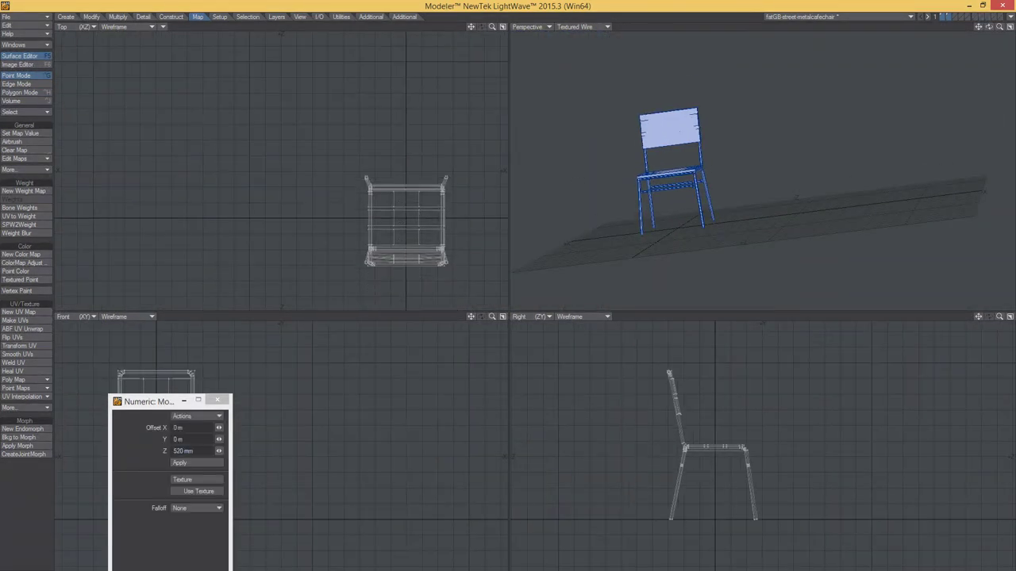
{"action": "scroll", "coordinate": [670, 459], "scroll_direction": "up", "scroll_amount": 5}
{"action": "key", "text": "space"}
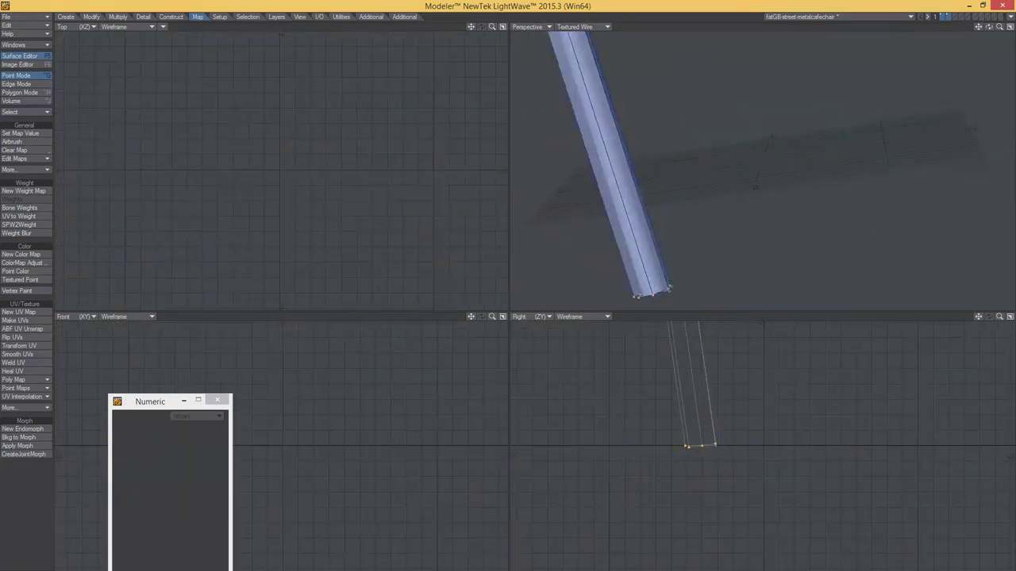
Set the leg-bottom points to Y = 0 m and orbit below the chair to check them.
{"action": "key", "text": "v"}
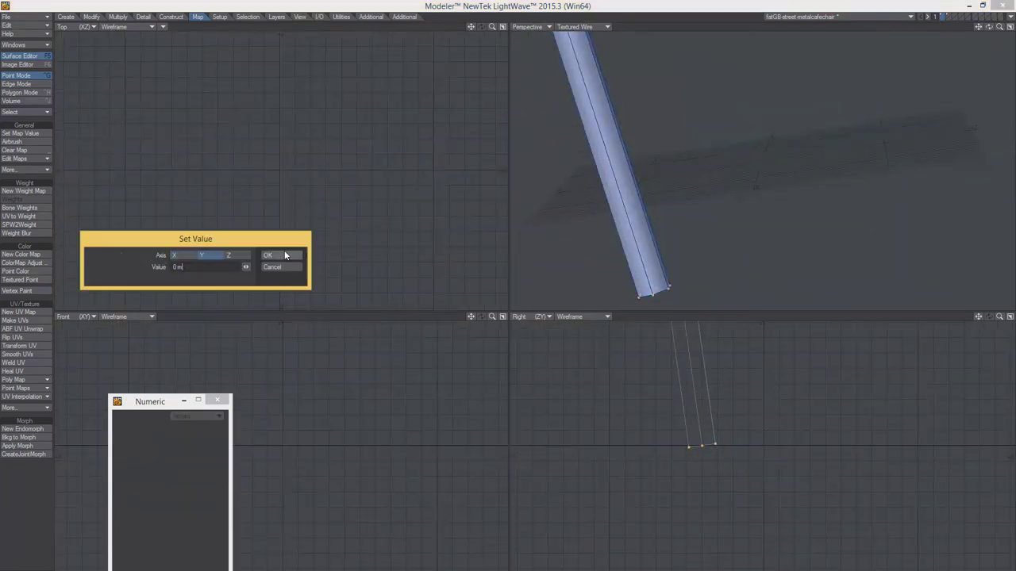
{"action": "key", "text": "Return"}
{"action": "scroll", "coordinate": [690, 404], "scroll_direction": "up", "scroll_amount": 5}
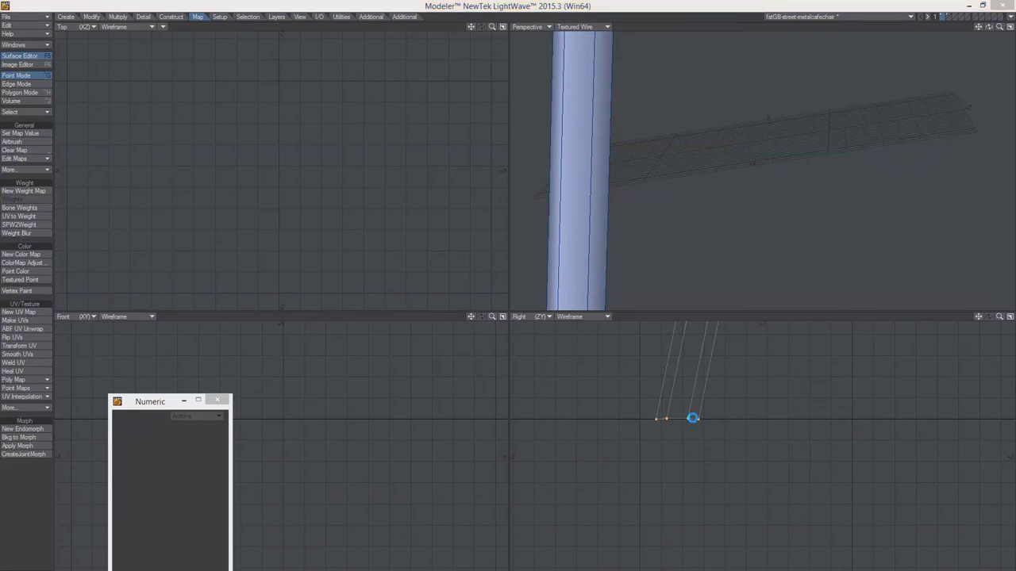
{"action": "left_click", "coordinate": [719, 452]}
{"action": "left_click_drag", "start_coordinate": [783, 232], "coordinate": [760, 170], "text": "alt"}
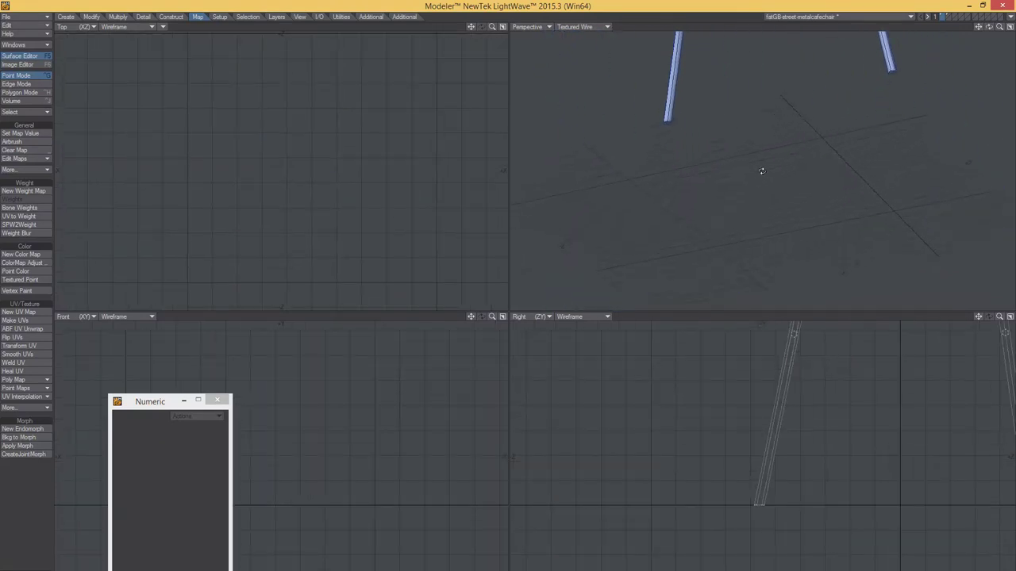
{"action": "scroll", "coordinate": [738, 272], "scroll_direction": "down", "scroll_amount": 5}
{"action": "scroll", "coordinate": [802, 90], "scroll_direction": "up", "scroll_amount": 3}
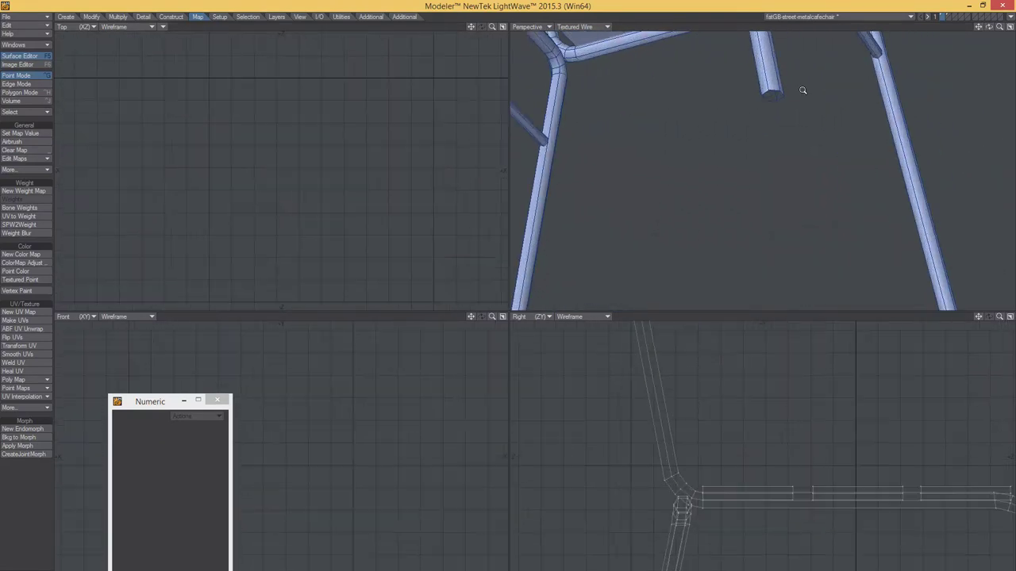
{"action": "scroll", "coordinate": [760, 96], "scroll_direction": "up", "scroll_amount": 2}
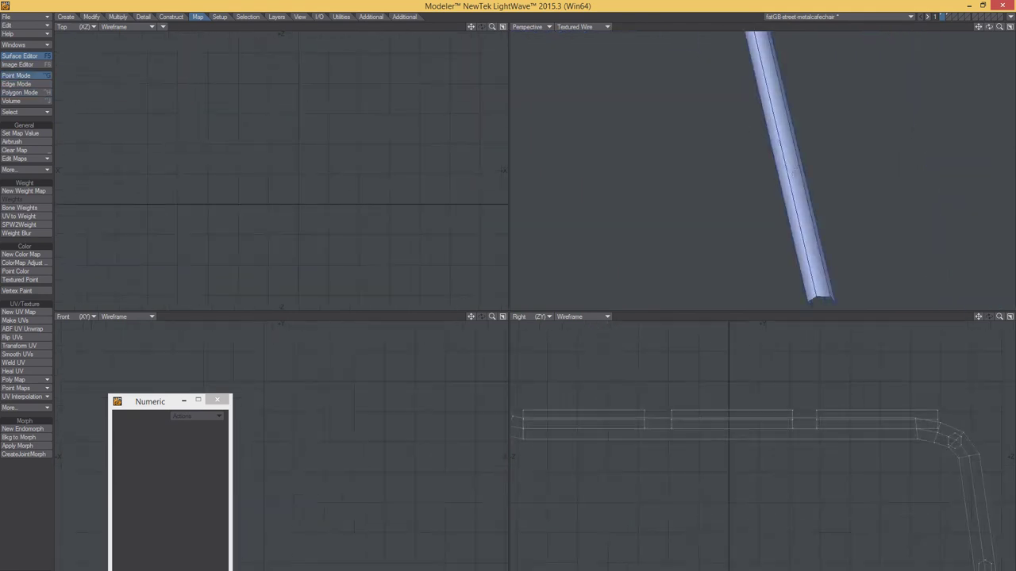
Try an atlas UV map on the chair's polygons, undo it, and name the map 'texture'.
{"action": "scroll", "coordinate": [792, 141], "scroll_direction": "down", "scroll_amount": 3}
{"action": "left_click", "coordinate": [75, 26]}
{"action": "left_click", "coordinate": [76, 83]}
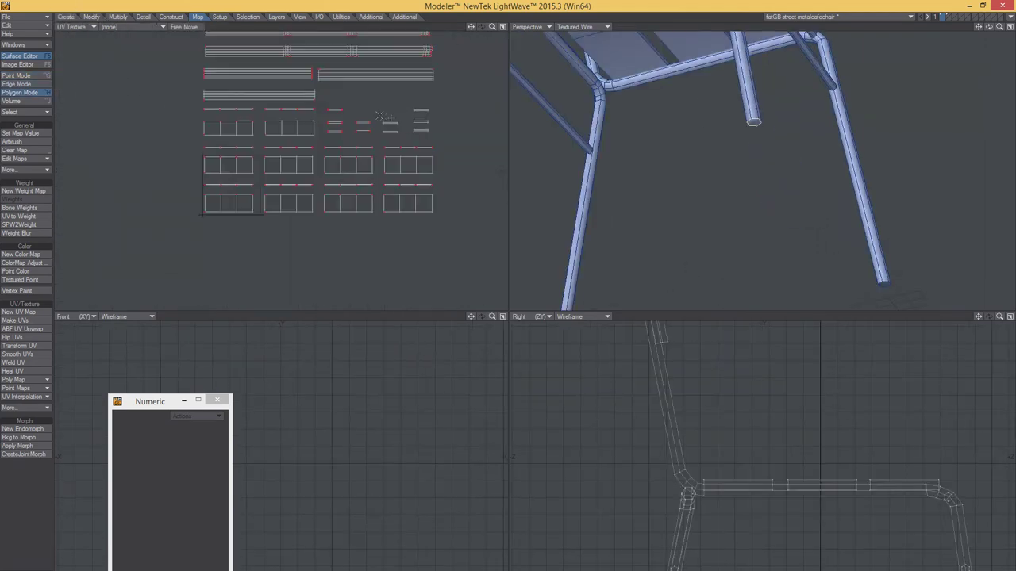
{"action": "left_click", "coordinate": [19, 312]}
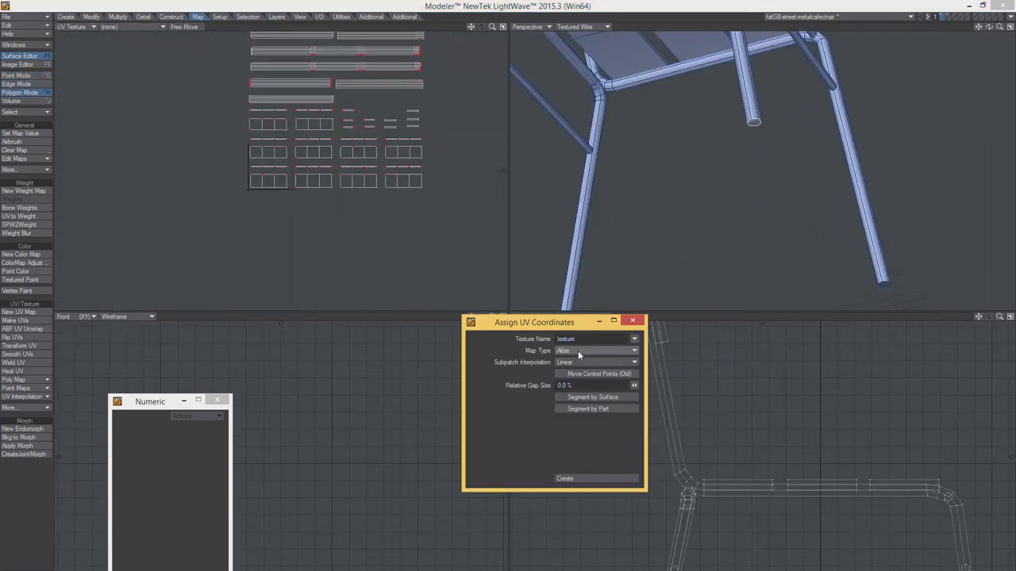
{"action": "left_click", "coordinate": [603, 478]}
{"action": "key", "text": "a"}
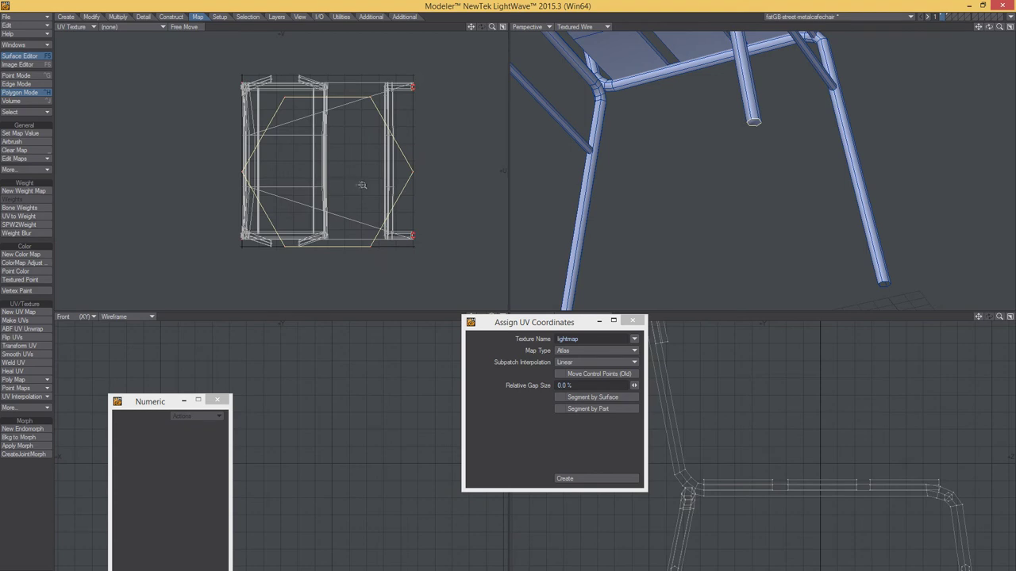
{"action": "scroll", "coordinate": [361, 185], "scroll_direction": "down", "scroll_amount": 2}
{"action": "key", "text": "ctrl+z"}
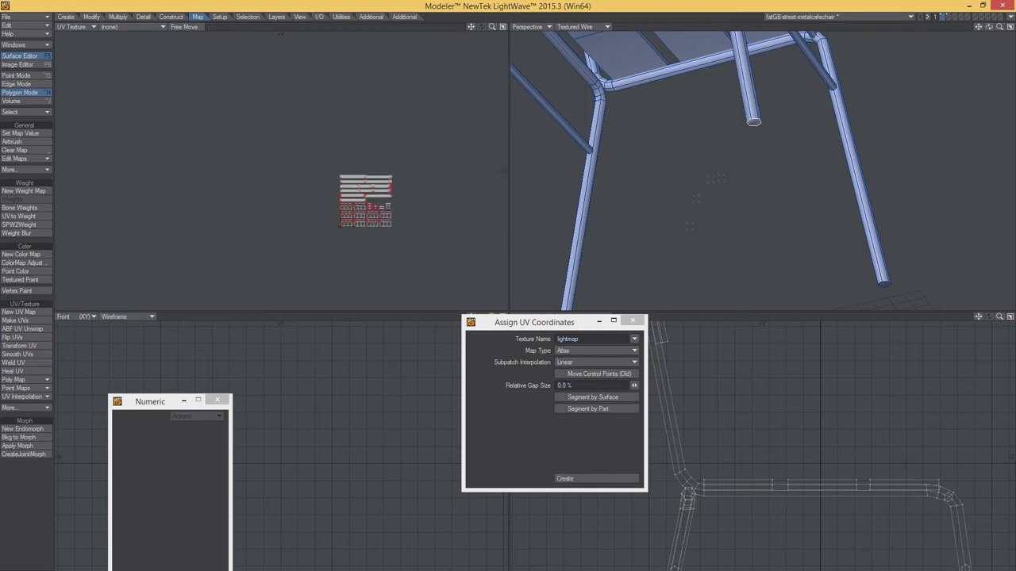
{"action": "left_click", "coordinate": [634, 339]}
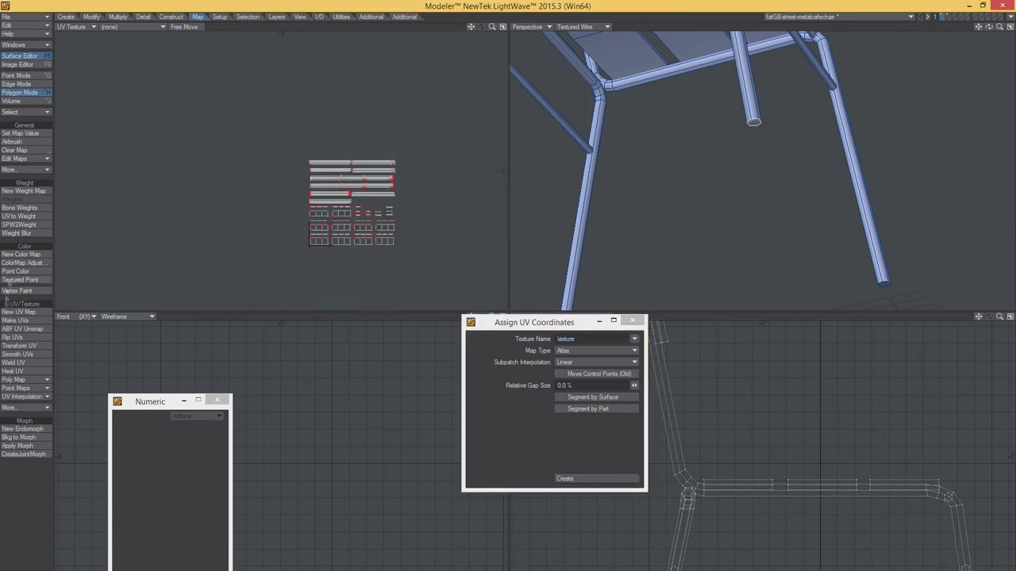
Apply Transform UV Values several times to shrink the chair's UV layout.
{"action": "left_click", "coordinate": [19, 346]}
{"action": "left_click", "coordinate": [273, 255]}
{"action": "left_click", "coordinate": [19, 346]}
{"action": "left_click", "coordinate": [273, 256]}
{"action": "left_click", "coordinate": [19, 346]}
{"action": "left_click", "coordinate": [273, 256]}
{"action": "scroll", "coordinate": [338, 198], "scroll_direction": "up", "scroll_amount": 3}
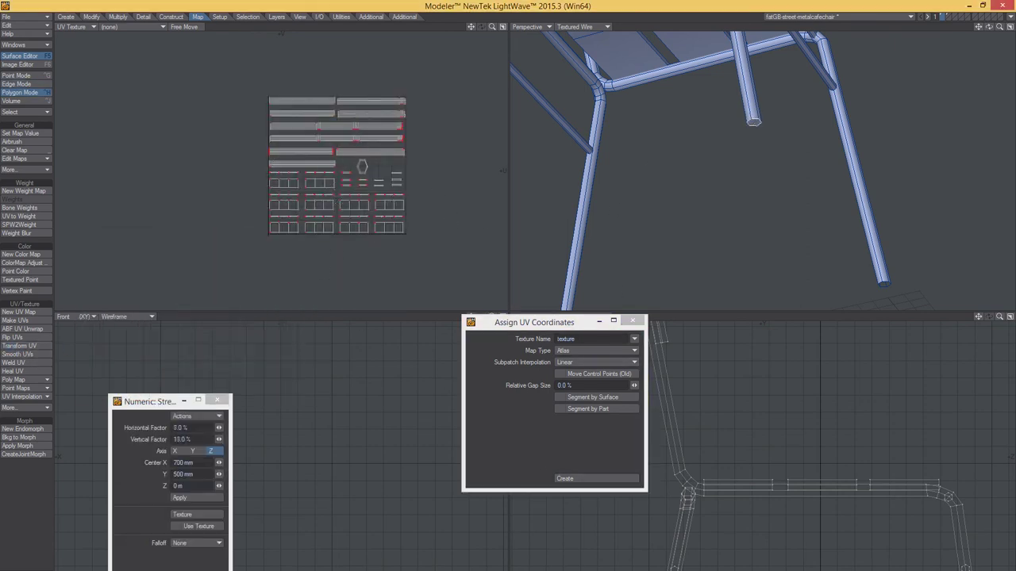
{"action": "scroll", "coordinate": [361, 163], "scroll_direction": "up", "scroll_amount": 4}
Manually scale down the hexagon UV islands on the chair legs and frame.
{"action": "key", "text": "ctrl+g"}
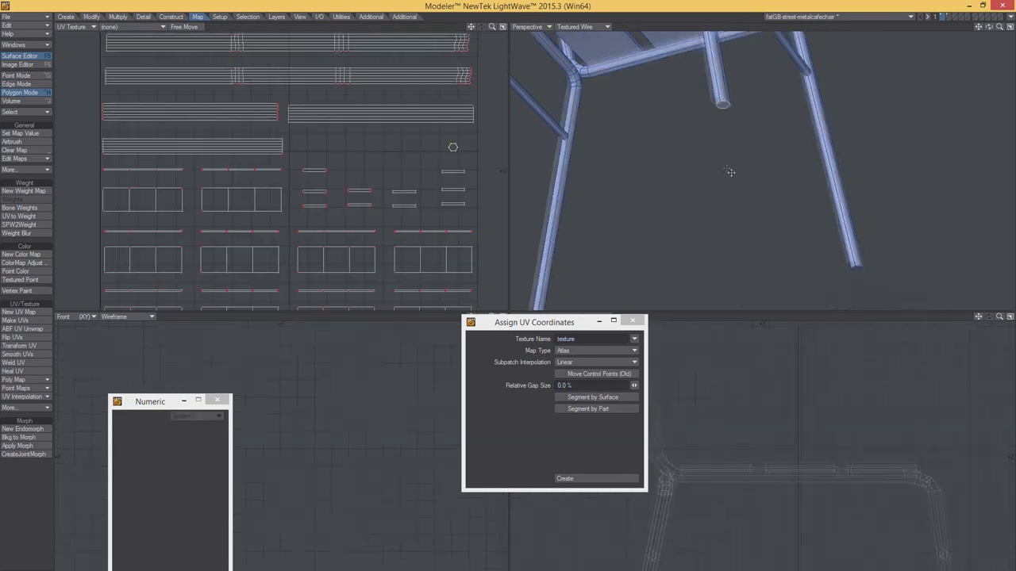
{"action": "key", "text": "a"}
{"action": "key", "text": "shift+a"}
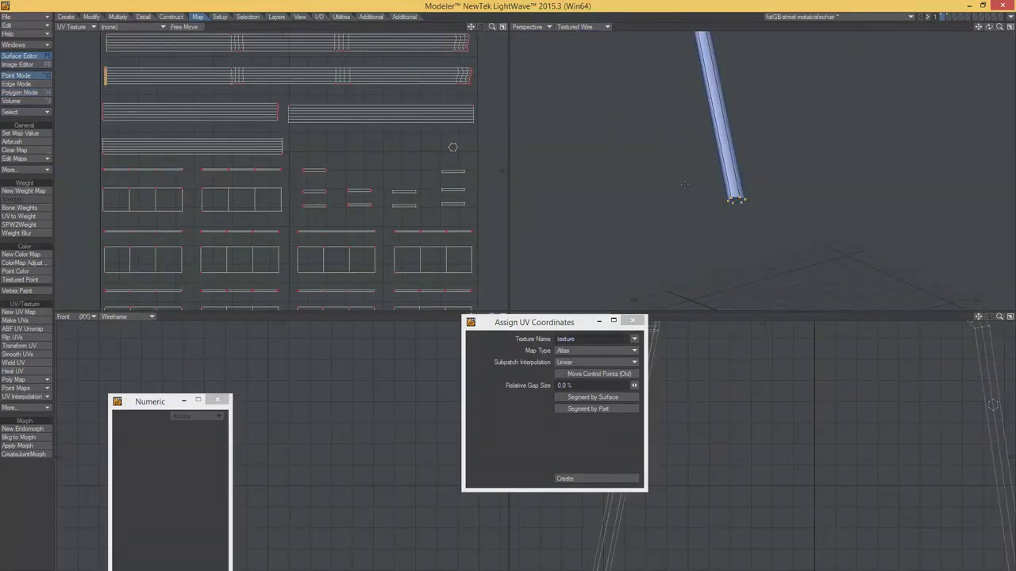
{"action": "key", "text": "h"}
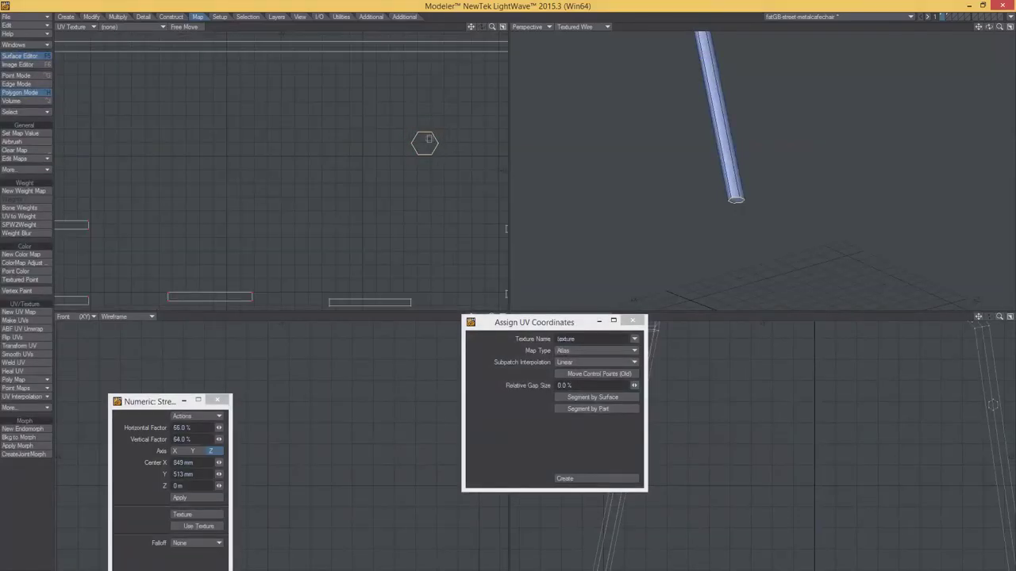
{"action": "left_click_drag", "start_coordinate": [443, 151], "coordinate": [549, 145]}
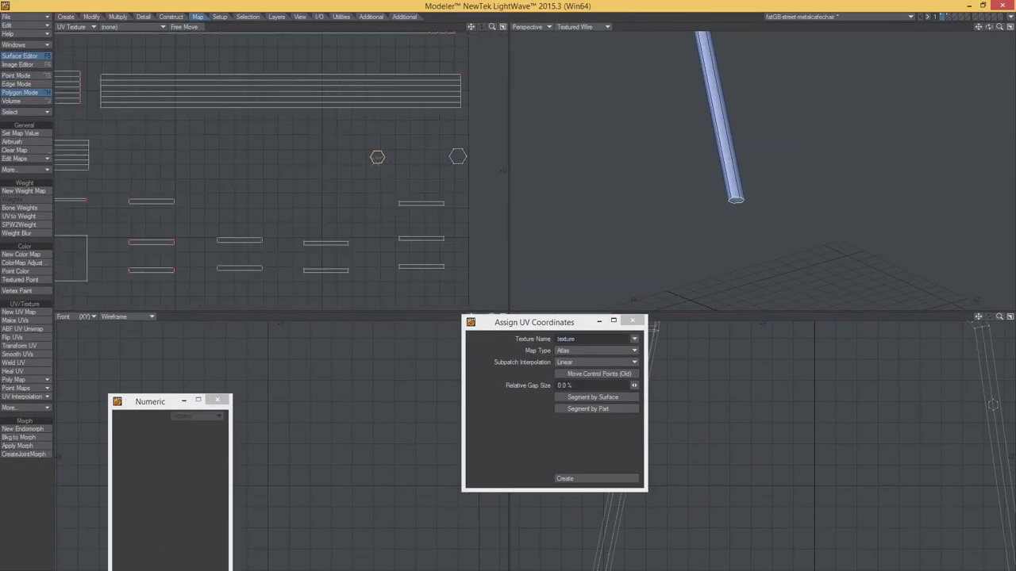
{"action": "key", "text": "a"}
{"action": "key", "text": "shift+a"}
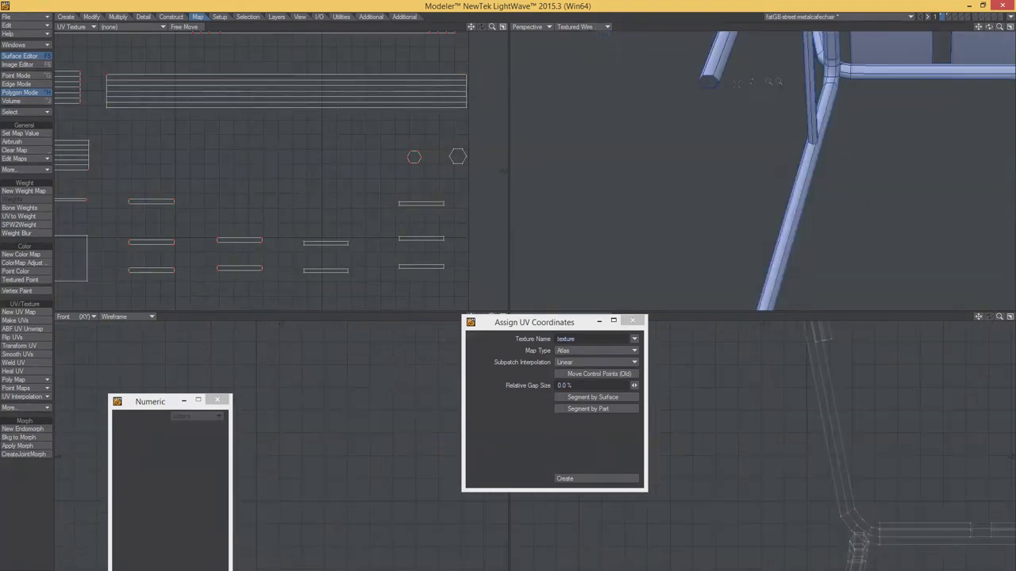
{"action": "left_click", "coordinate": [591, 478]}
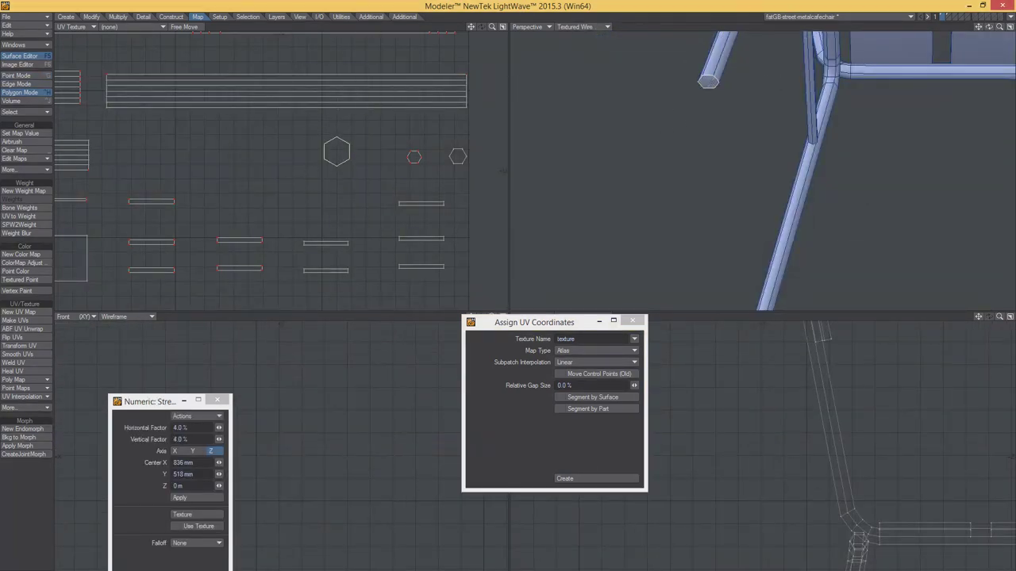
{"action": "key", "text": "shift+a"}
{"action": "key", "text": "ctrl+g"}
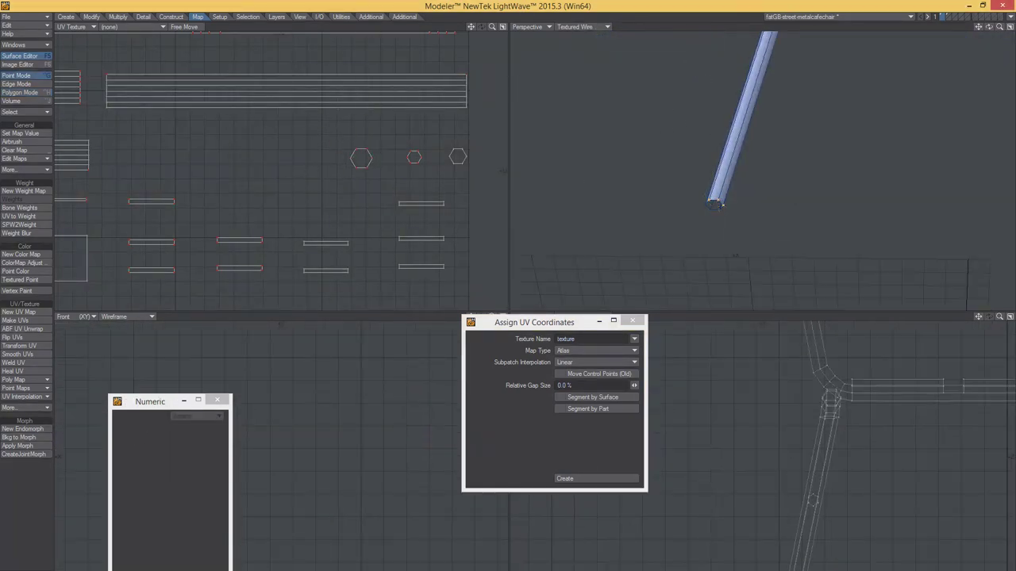
Regenerate the atlas UV layout and undo a stray hexagon island move.
{"action": "left_click", "coordinate": [580, 476]}
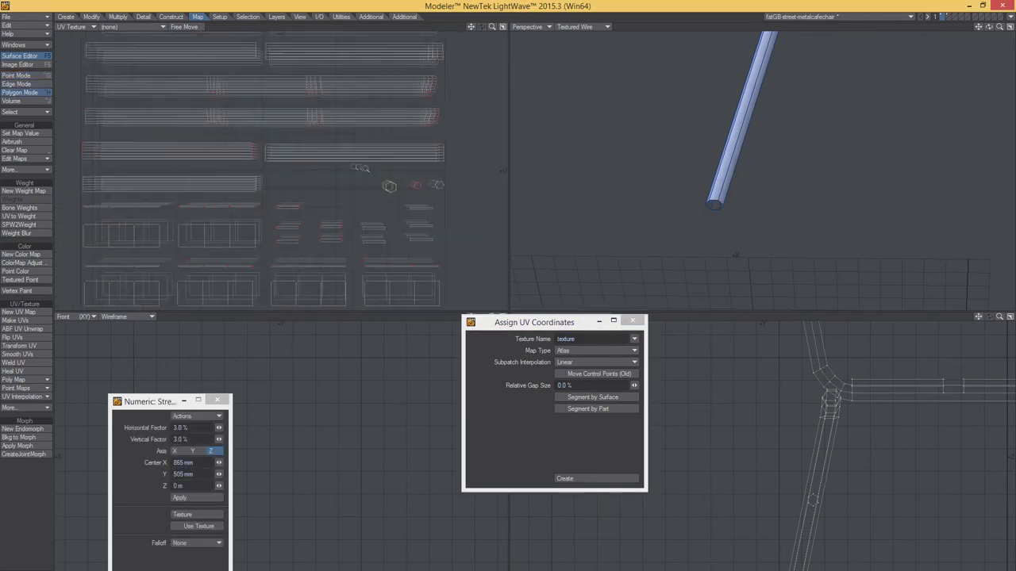
{"action": "key", "text": "a"}
{"action": "key", "text": "ctrl+g"}
{"action": "key", "text": "ctrl+h"}
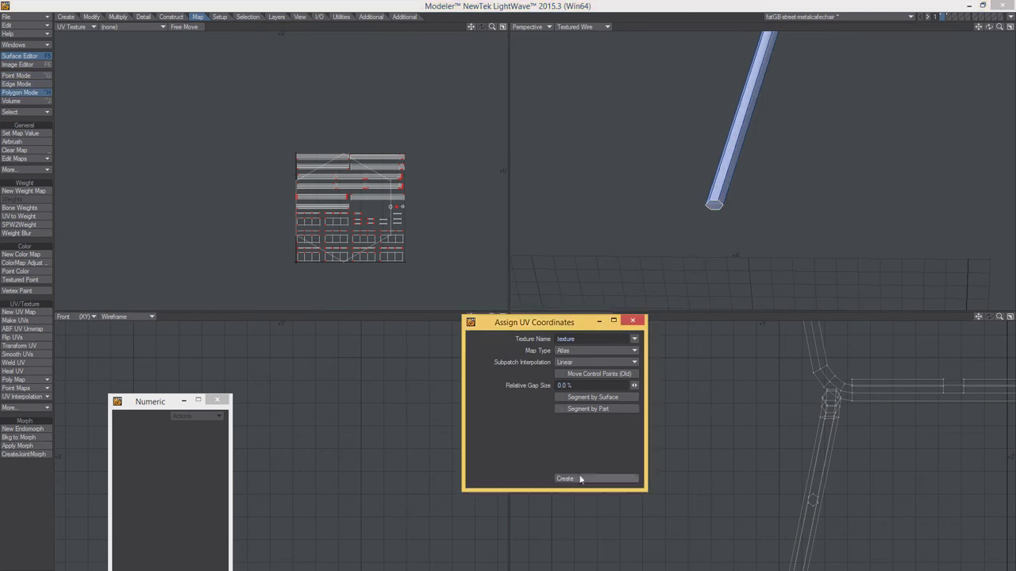
{"action": "left_click", "coordinate": [580, 479]}
{"action": "key", "text": "h"}
{"action": "scroll", "coordinate": [361, 208], "scroll_direction": "up", "scroll_amount": 5}
{"action": "key", "text": "ctrl+z"}
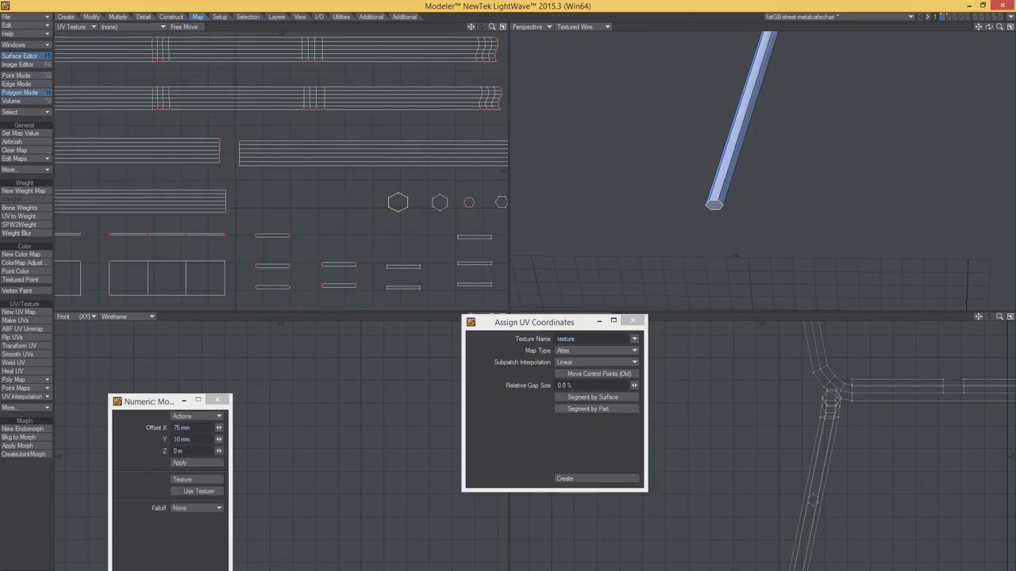
{"action": "key", "text": "space"}
Merge the chair's overlapping points and select the whole chair in the side view.
{"action": "key", "text": "a"}
{"action": "key", "text": "ctrl+g"}
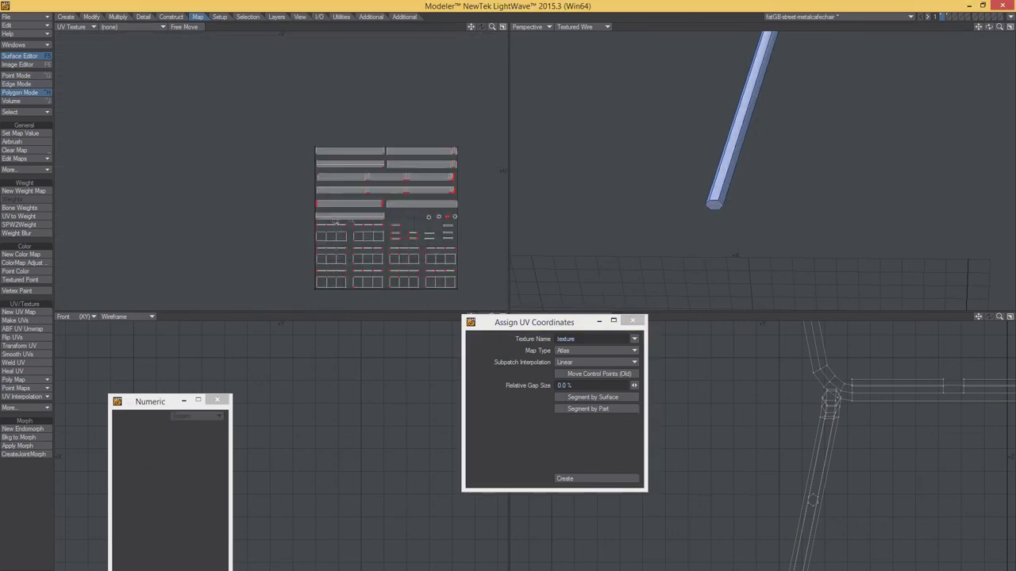
{"action": "key", "text": "m"}
{"action": "key", "text": "Return"}
{"action": "left_click_drag", "start_coordinate": [717, 198], "coordinate": [677, 209], "text": "alt"}
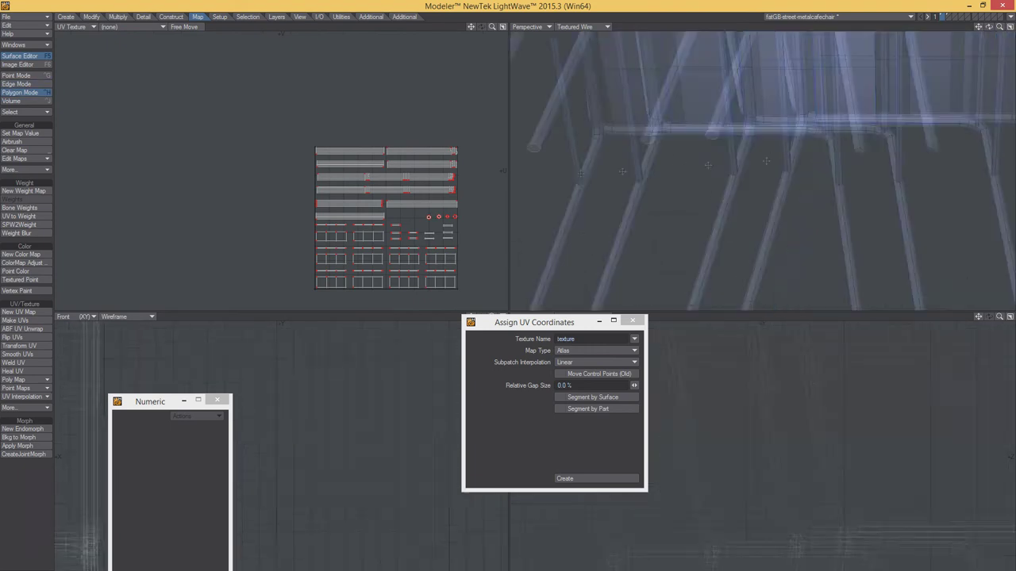
{"action": "mouse_move", "coordinate": [638, 238]}
{"action": "left_mouse_down", "text": "alt"}
{"action": "mouse_move", "coordinate": [691, 230]}
{"action": "mouse_move", "coordinate": [677, 268]}
{"action": "left_mouse_up", "text": "alt"}
{"action": "key", "text": "a"}
{"action": "key", "text": "a"}
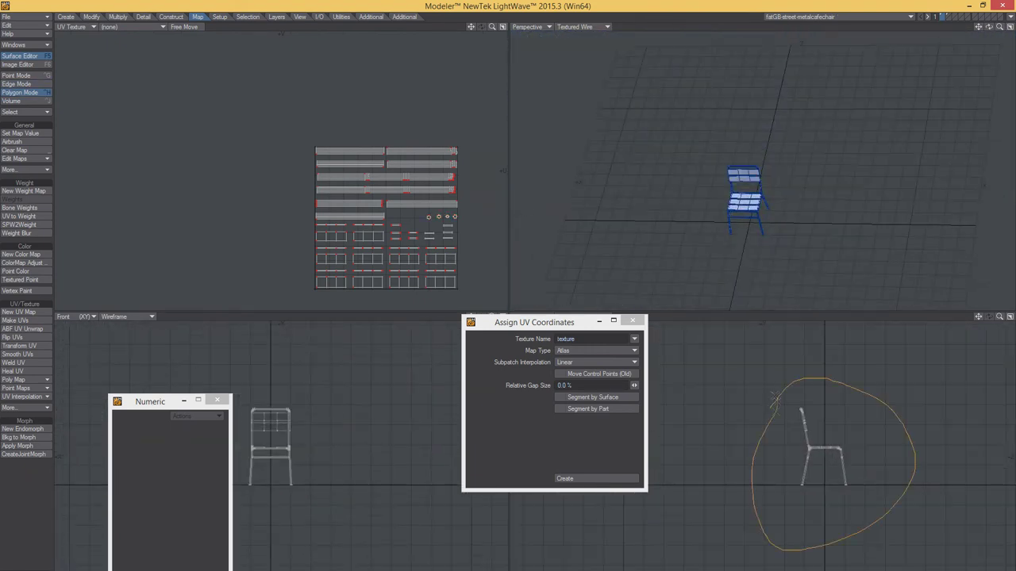
{"action": "right_click_drag", "start_coordinate": [793, 548], "coordinate": [873, 508]}
Create a fresh atlas UV map and scale its UVs to 50% in U and V.
{"action": "left_click", "coordinate": [13, 370]}
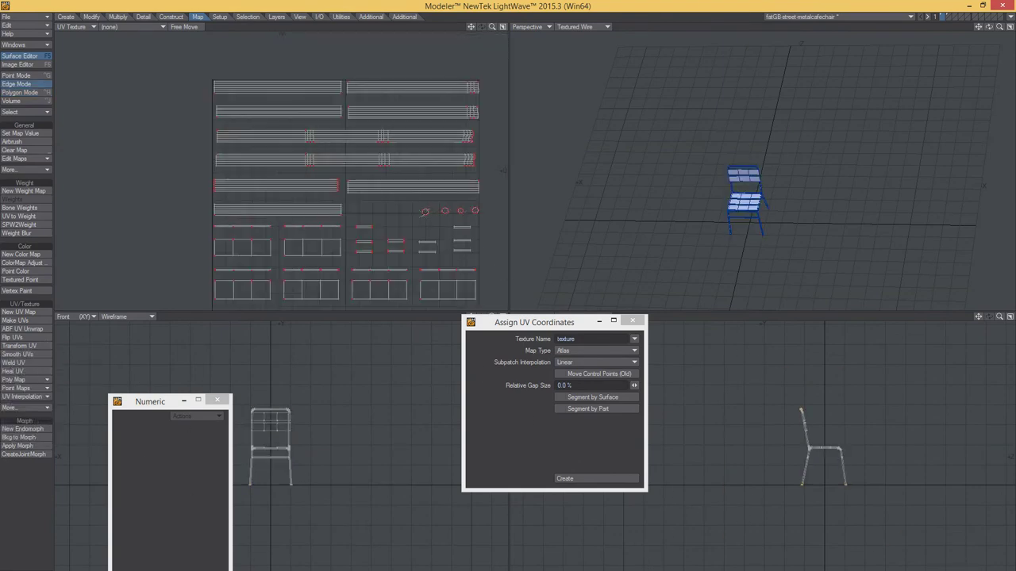
{"action": "key", "text": "shift+a"}
{"action": "left_click", "coordinate": [19, 346]}
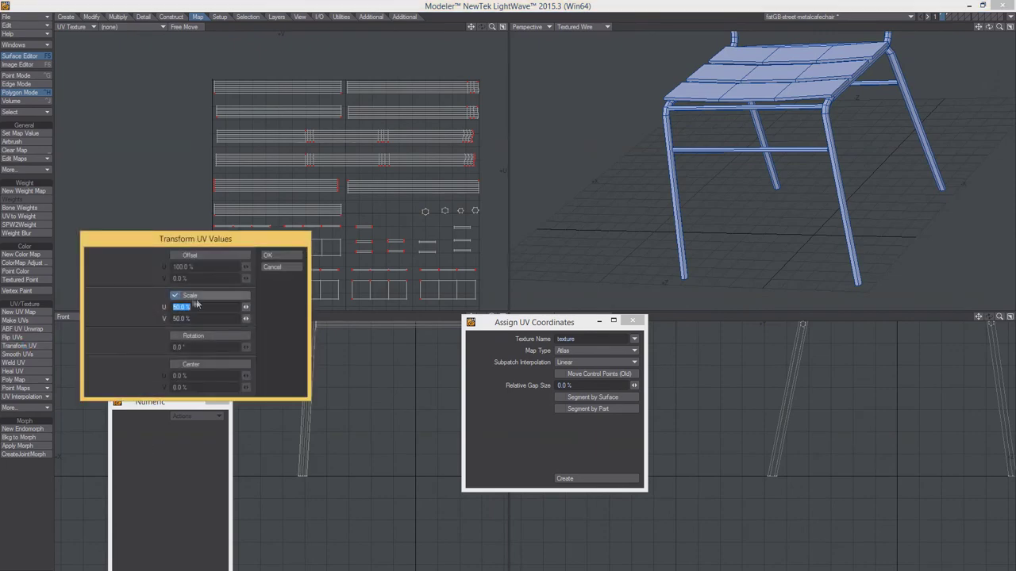
{"action": "left_click", "coordinate": [282, 255]}
{"action": "key", "text": "a"}
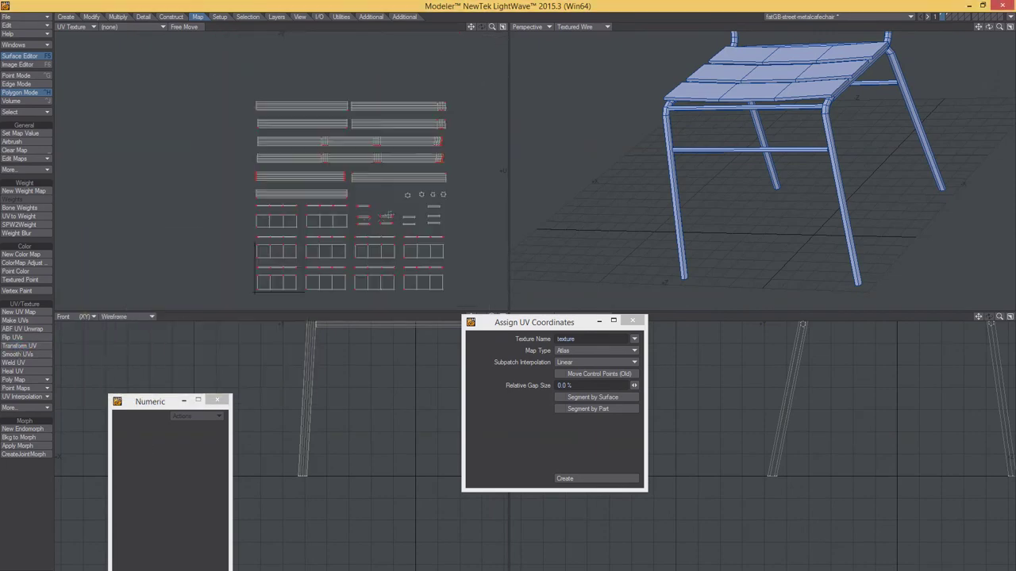
{"action": "left_click", "coordinate": [949, 16]}
{"action": "left_click", "coordinate": [944, 16]}
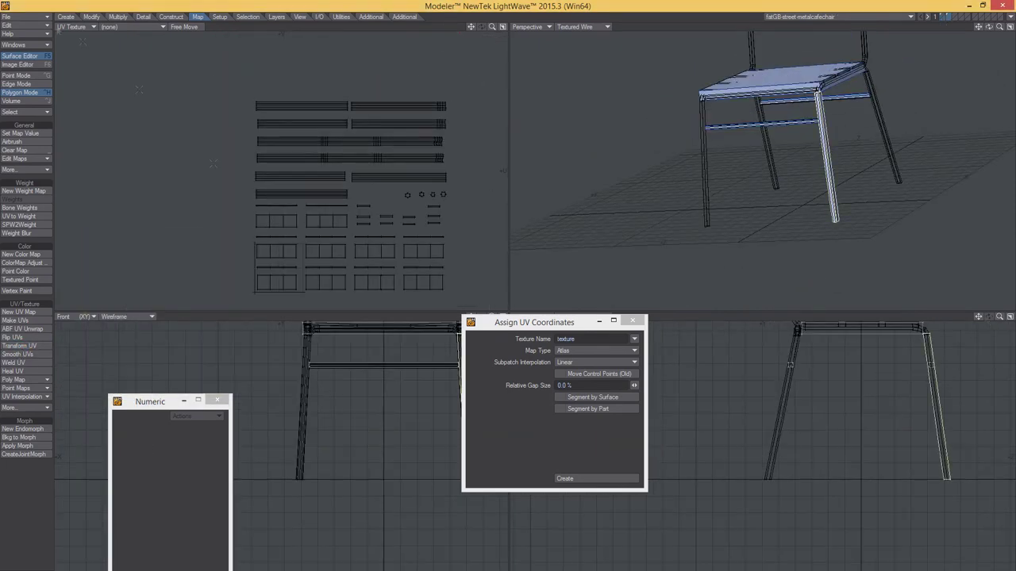
{"action": "left_click", "coordinate": [118, 15]}
Select the chair's seat polygons in polygon mode.
{"action": "left_click_drag", "start_coordinate": [754, 238], "coordinate": [779, 233], "text": "alt"}
{"action": "key", "text": "shift+a"}
{"action": "key", "text": "ctrl+g"}
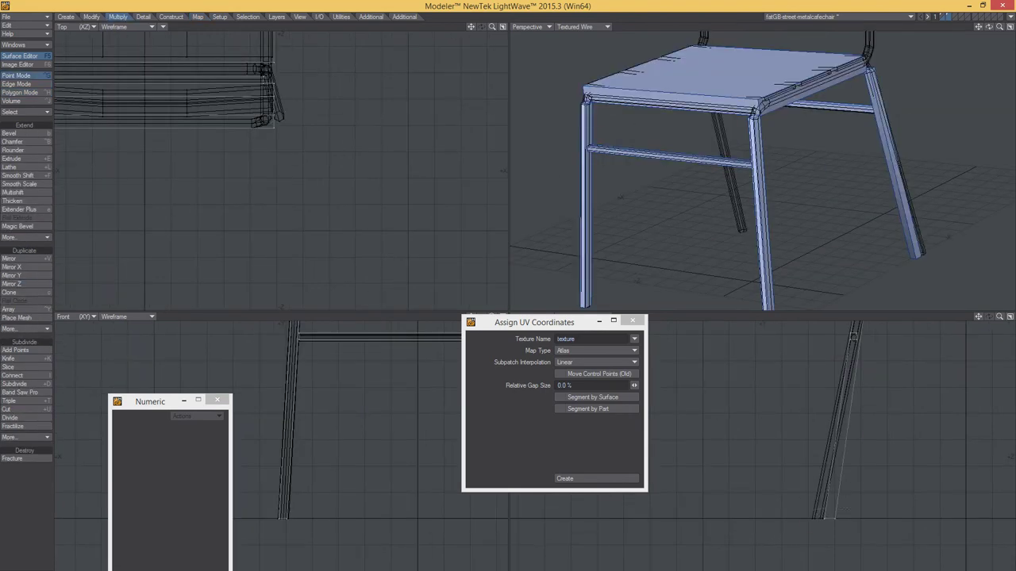
{"action": "key", "text": "shift+a"}
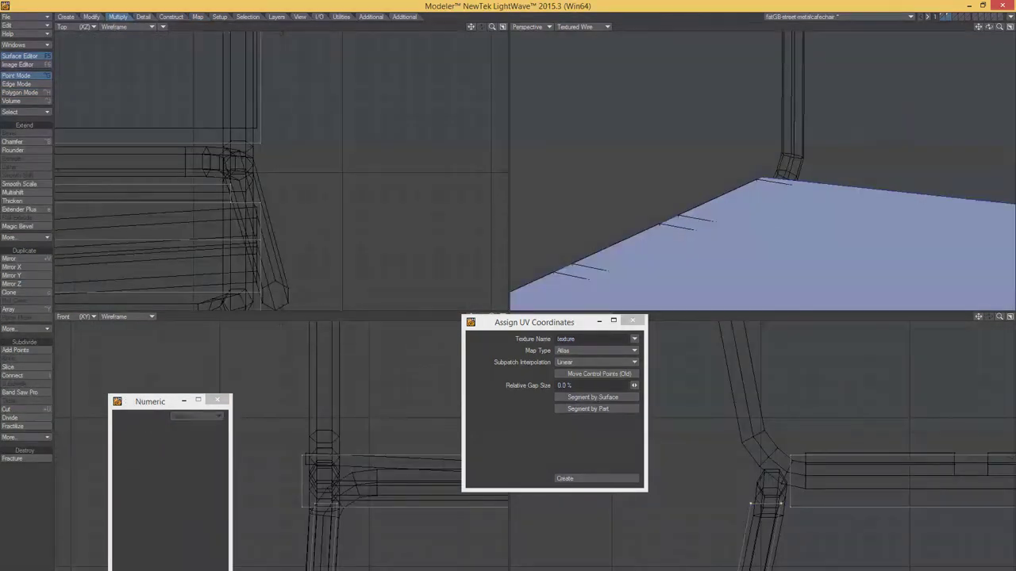
{"action": "key", "text": "a"}
{"action": "left_click_drag", "start_coordinate": [714, 206], "coordinate": [762, 226], "text": "alt"}
{"action": "key", "text": "ctrl+h"}
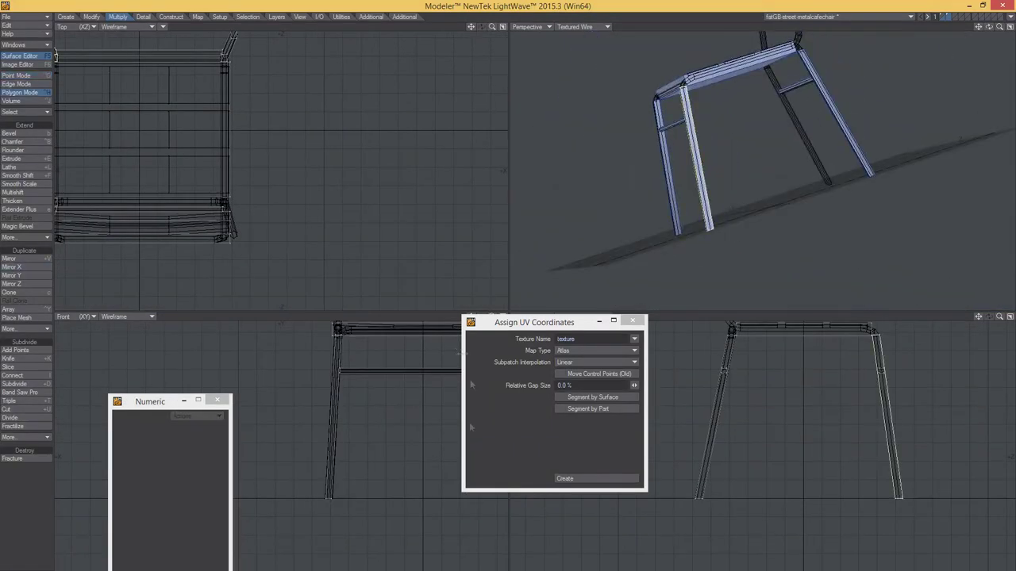
{"action": "key", "text": "ctrl+g"}
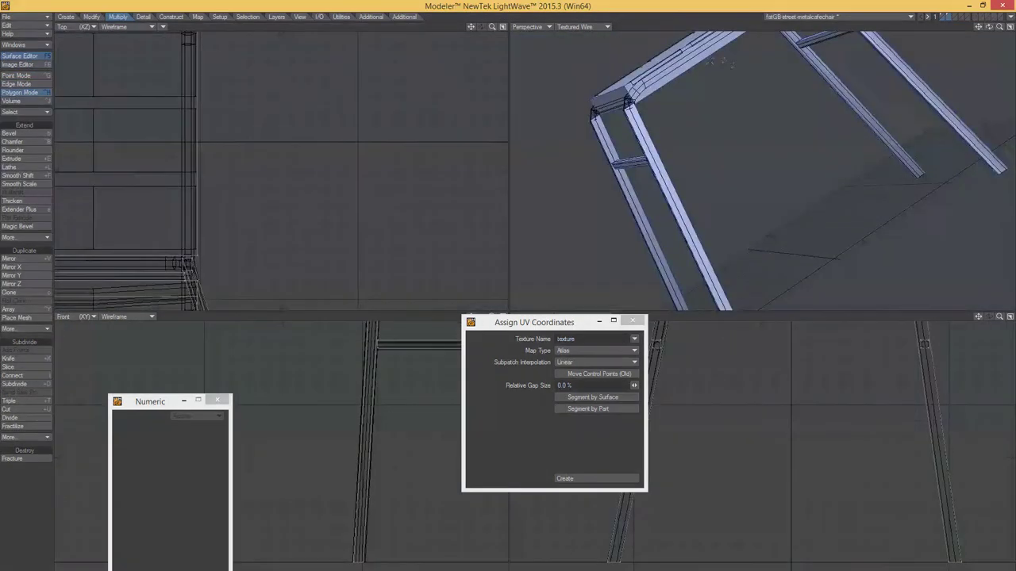
{"action": "key", "text": "ctrl+h"}
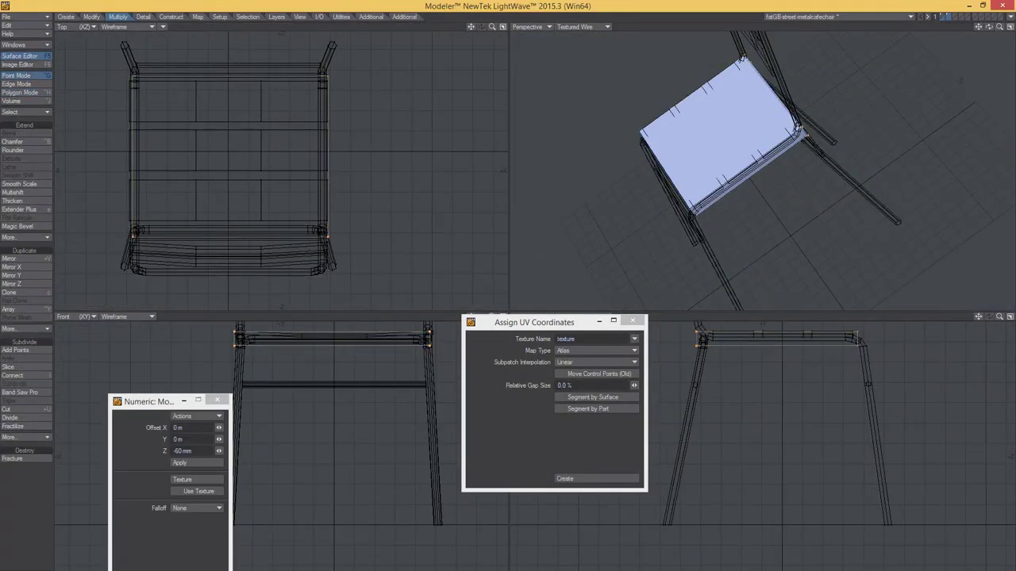
{"action": "left_click", "coordinate": [697, 131]}
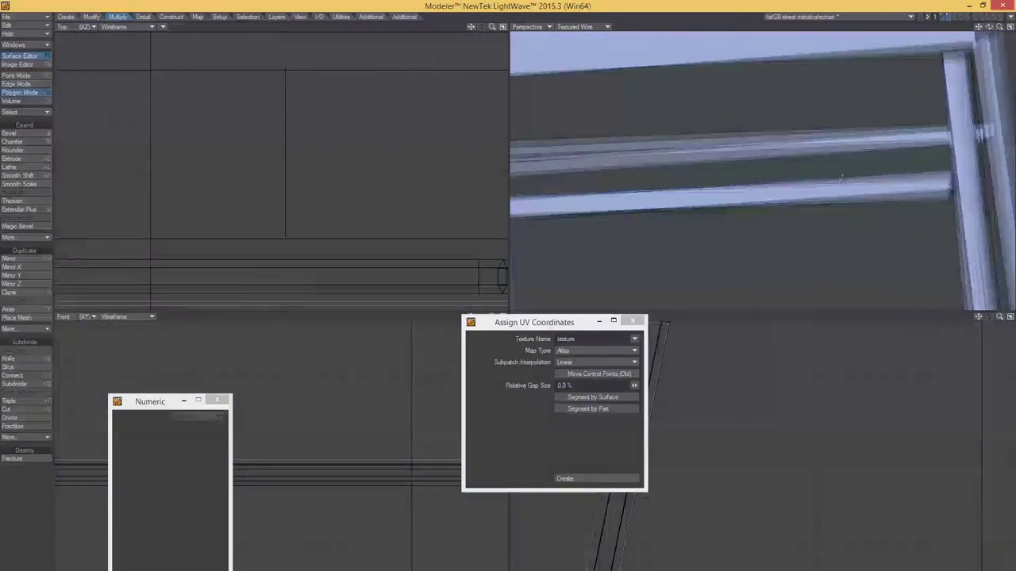
Draw a box beside the chair, select the rear leg polygons, and turn the chair toward the camera.
{"action": "left_click_drag", "start_coordinate": [838, 432], "coordinate": [848, 514]}
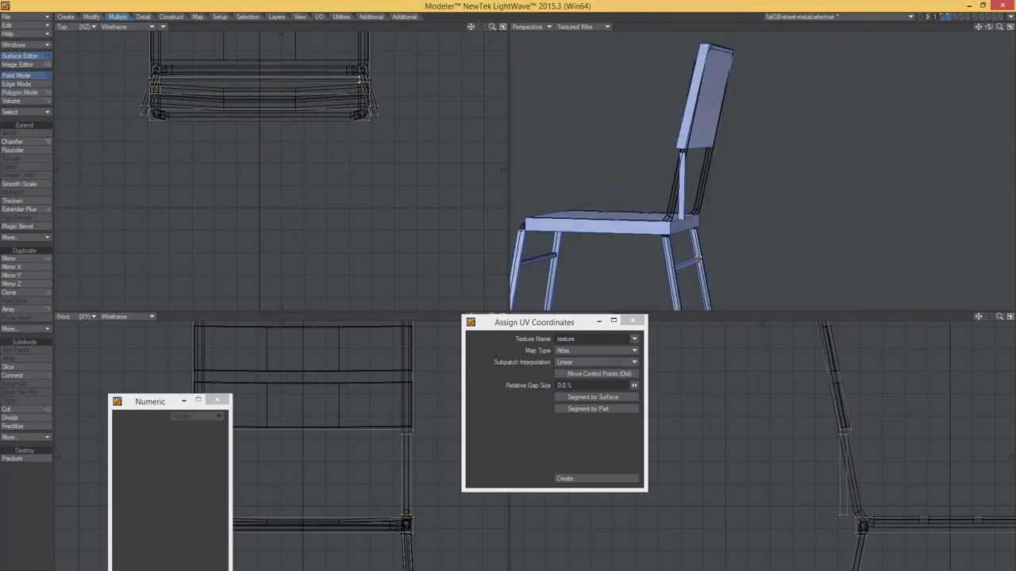
{"action": "key", "text": "ctrl+h"}
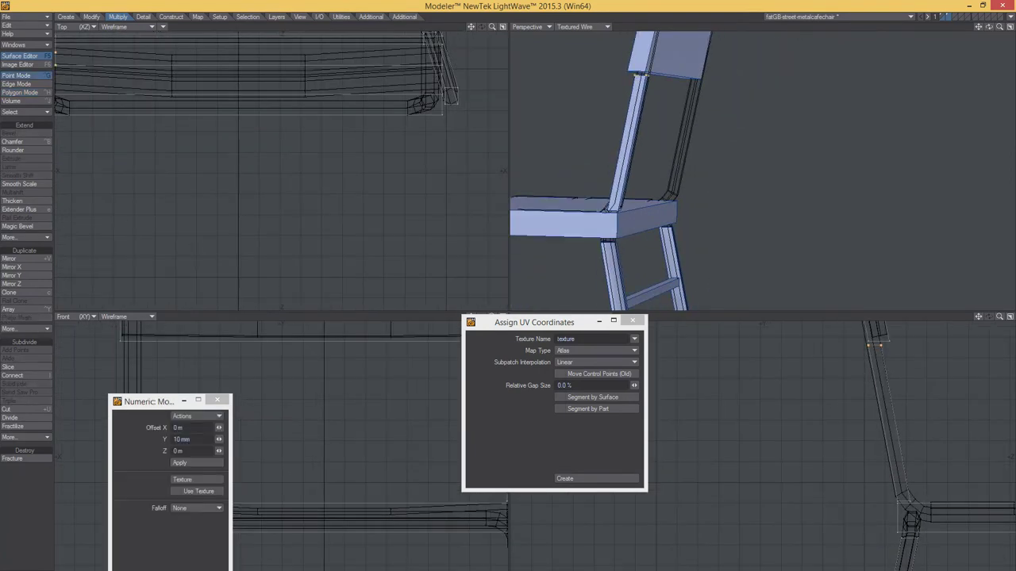
{"action": "left_click", "coordinate": [871, 373]}
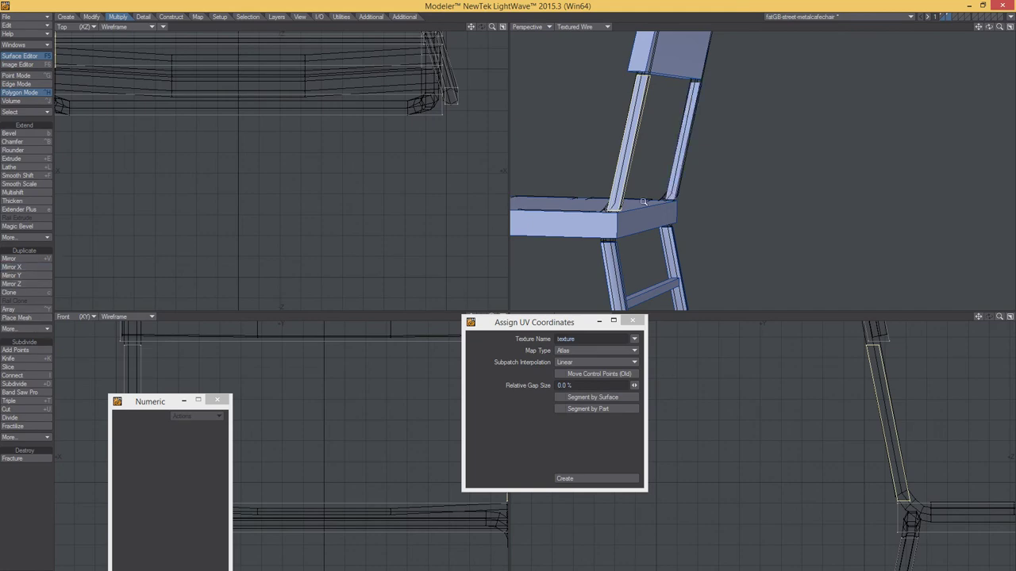
{"action": "key", "text": "a"}
{"action": "left_click_drag", "start_coordinate": [570, 262], "coordinate": [704, 138], "text": "alt"}
{"action": "key", "text": "a"}
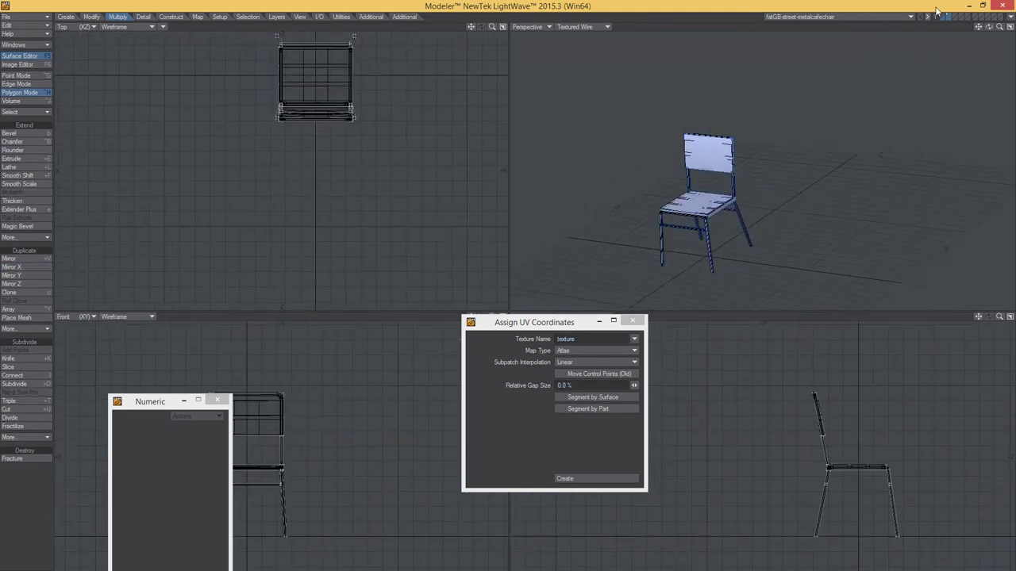
{"action": "left_click_drag", "start_coordinate": [841, 143], "coordinate": [784, 170], "text": "alt"}
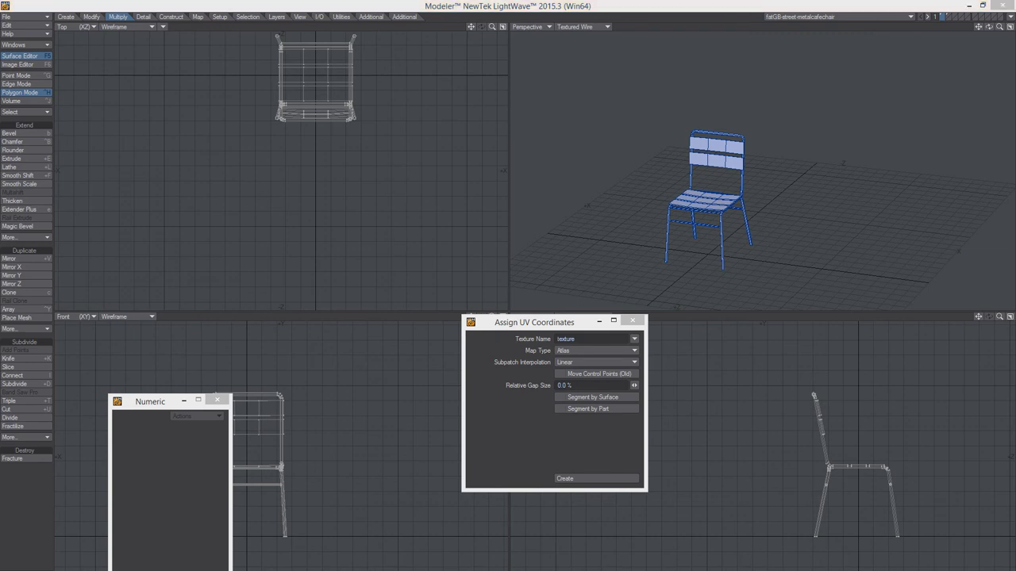
{"action": "left_click_drag", "start_coordinate": [778, 175], "coordinate": [793, 170], "text": "alt"}
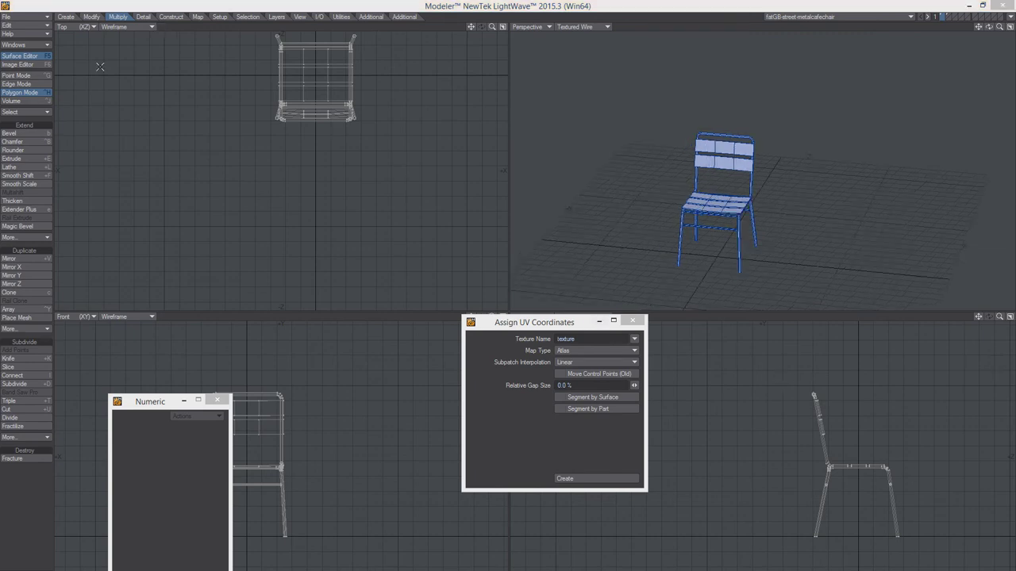
Export the chair as FBX 'fatGB-street-metalcafechair' into Game design/models, then switch to Unreal Editor.
{"action": "left_click", "coordinate": [30, 16]}
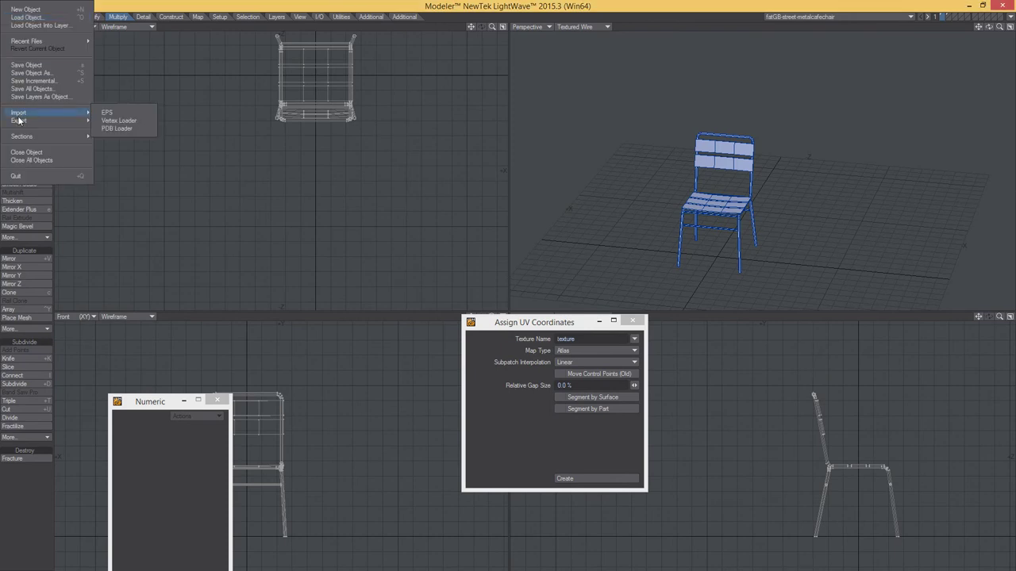
{"action": "left_click", "coordinate": [102, 118]}
{"action": "left_click", "coordinate": [16, 17]}
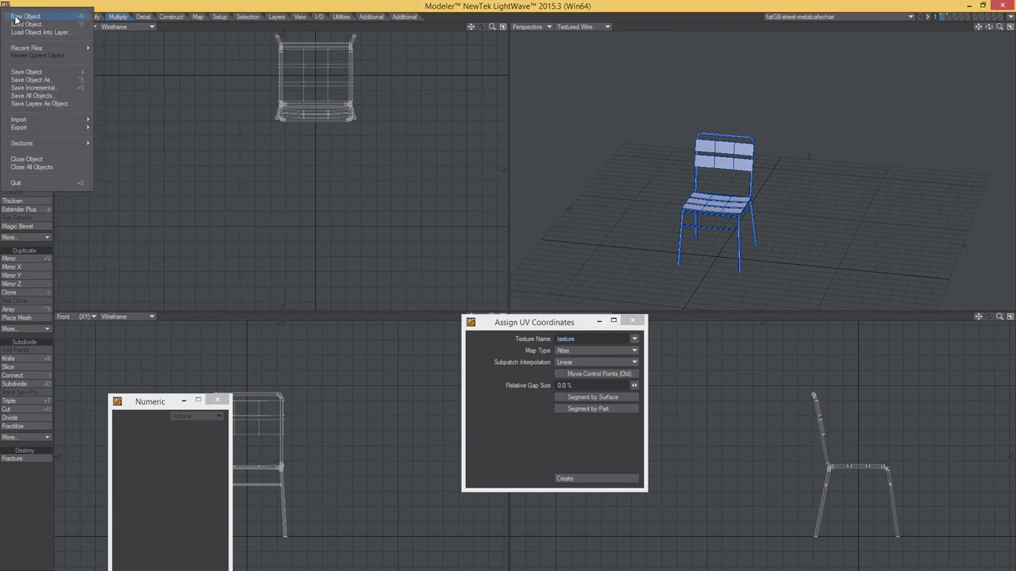
{"action": "mouse_move", "coordinate": [32, 127]}
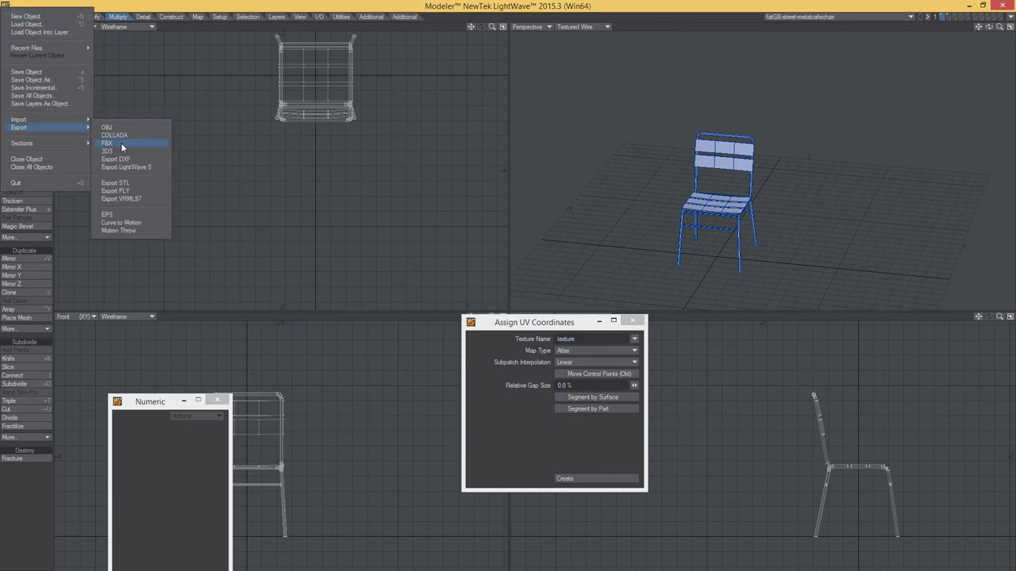
{"action": "left_click", "coordinate": [127, 146]}
{"action": "left_click", "coordinate": [345, 397]}
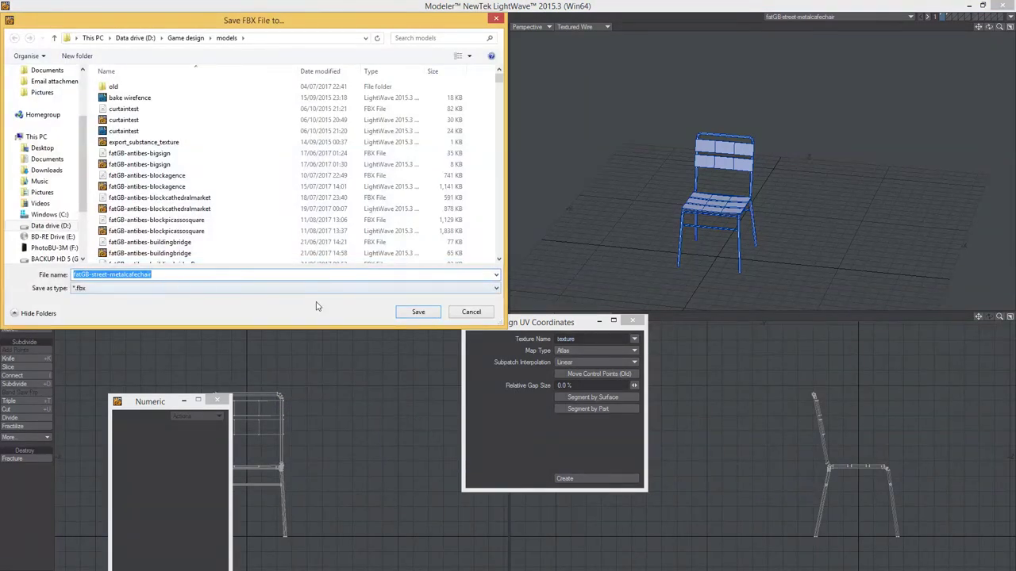
{"action": "left_click", "coordinate": [410, 314]}
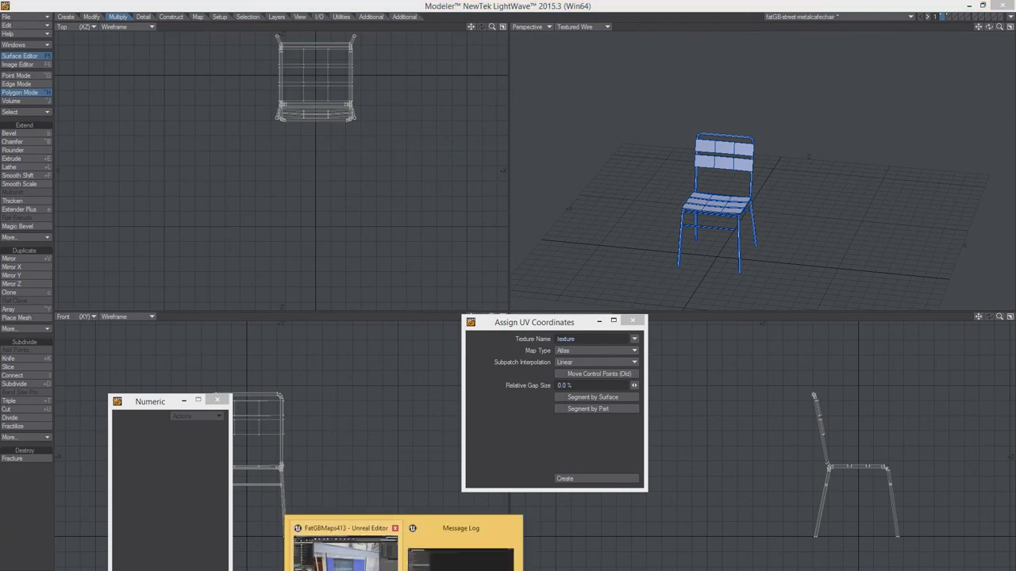
{"action": "left_click", "coordinate": [332, 543]}
Open the fatGBmeshes/street folder in the Content Browser.
{"action": "right_click_drag", "start_coordinate": [408, 374], "coordinate": [409, 374]}
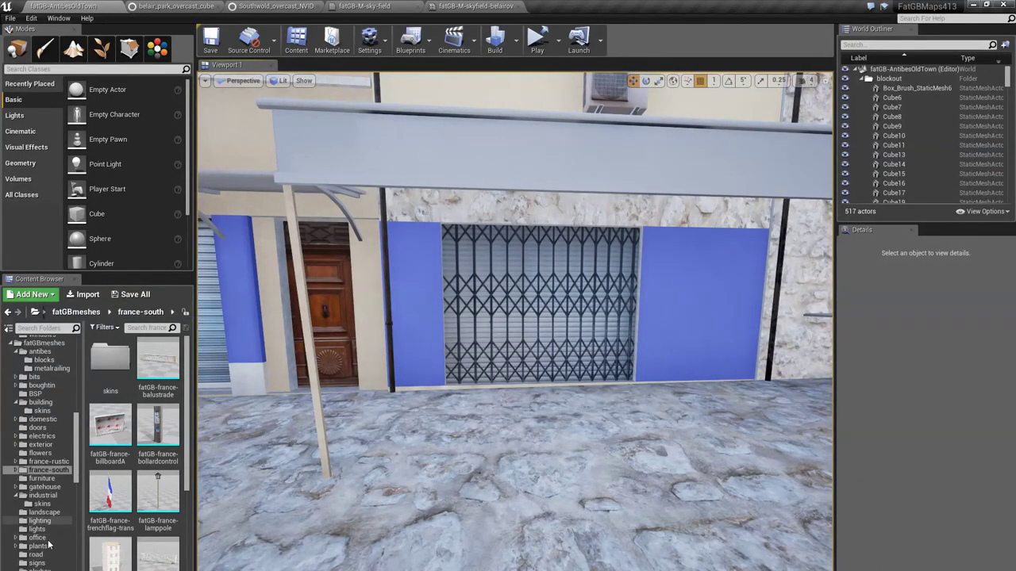
{"action": "scroll", "coordinate": [50, 539], "scroll_direction": "down", "scroll_amount": 3}
{"action": "left_click", "coordinate": [40, 548]}
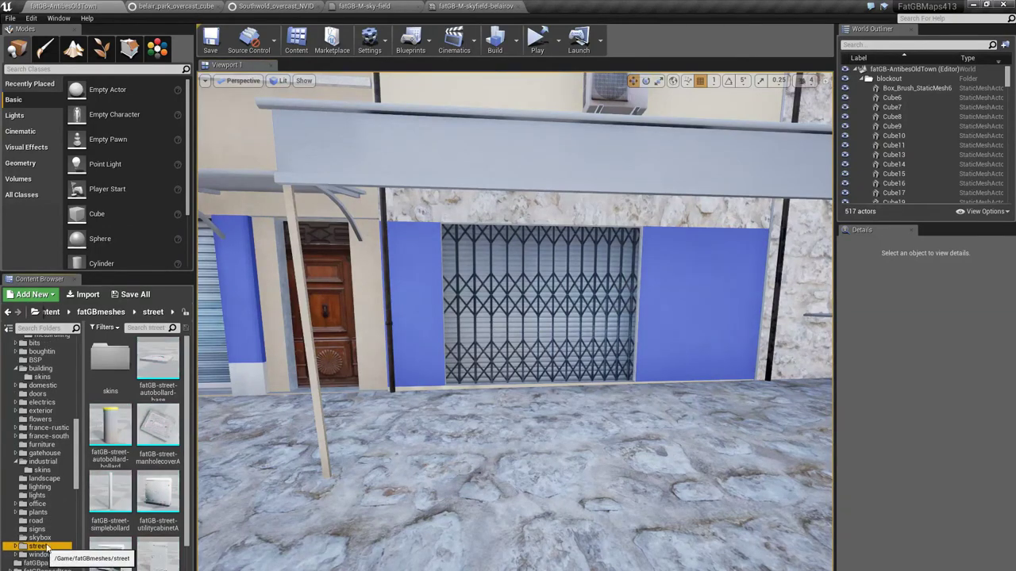
{"action": "scroll", "coordinate": [165, 532], "scroll_direction": "up", "scroll_amount": 2}
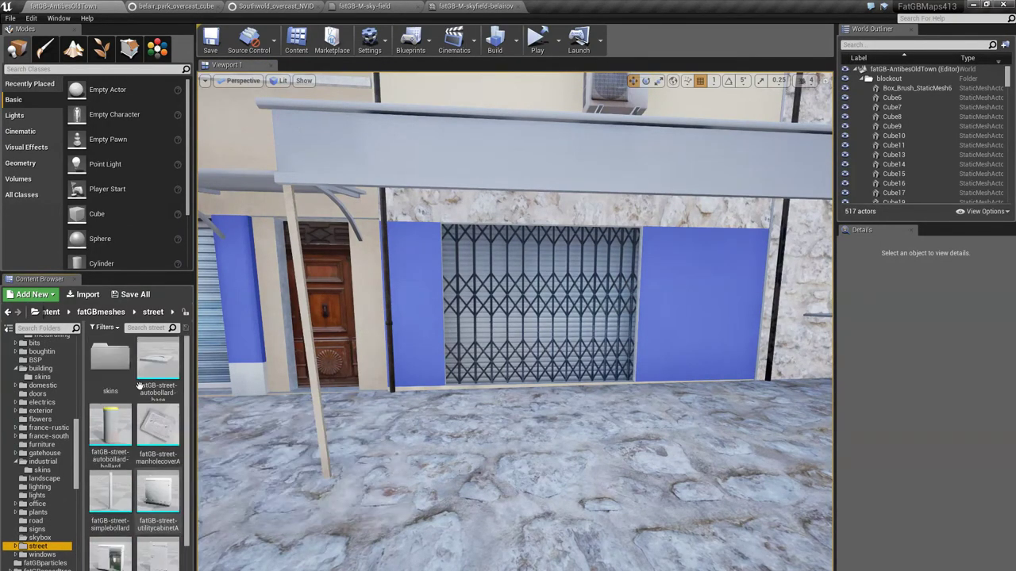
Start an import into the street folder and browse to Game design > models.
{"action": "left_click", "coordinate": [87, 296]}
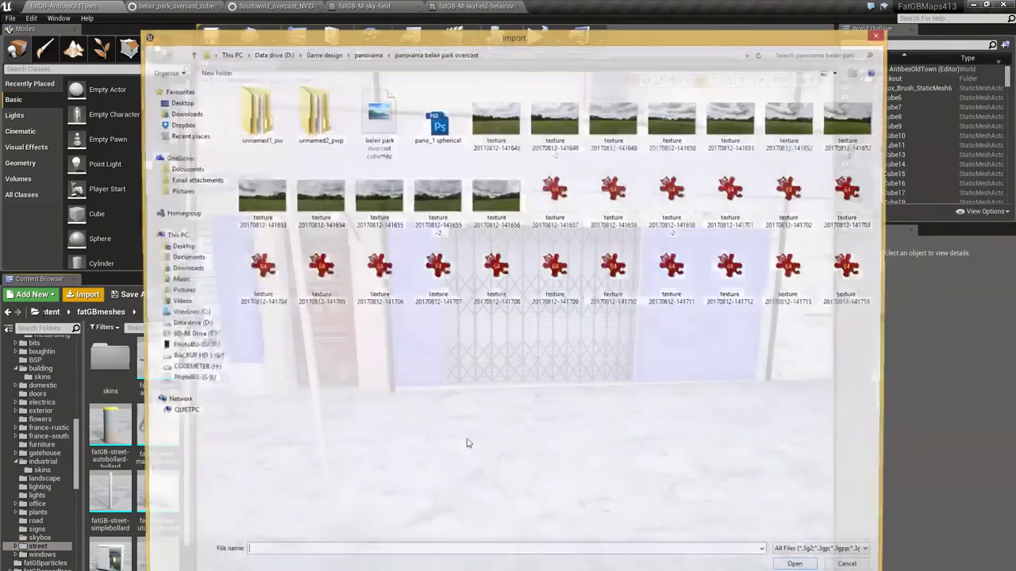
{"action": "left_click", "coordinate": [366, 55]}
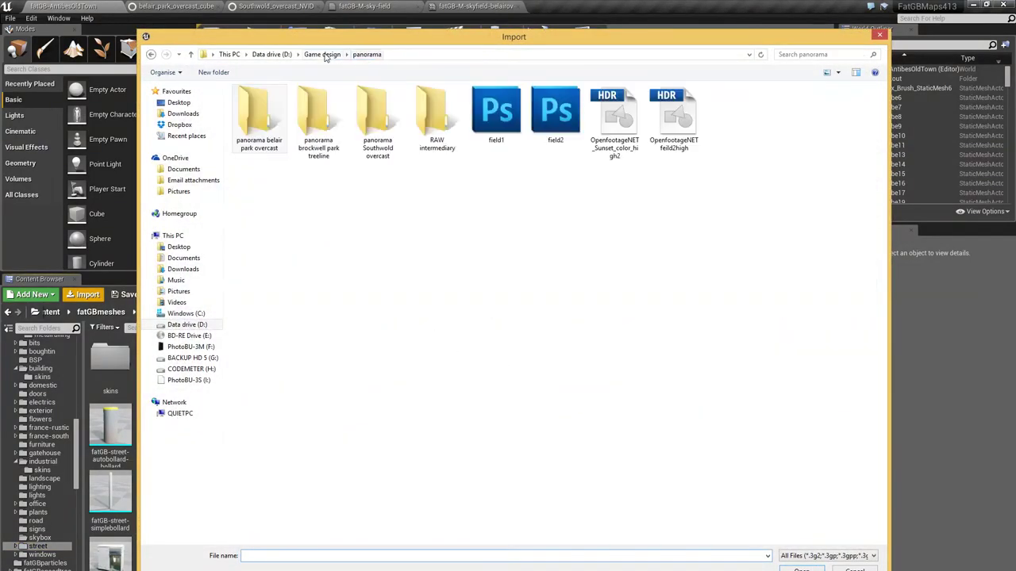
{"action": "left_click", "coordinate": [330, 53]}
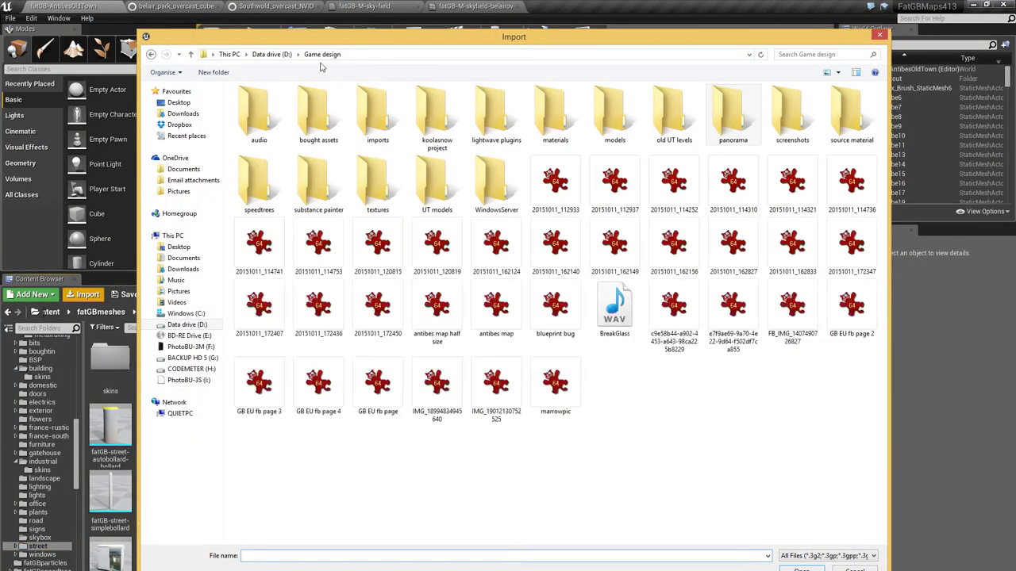
{"action": "double_click", "coordinate": [615, 123]}
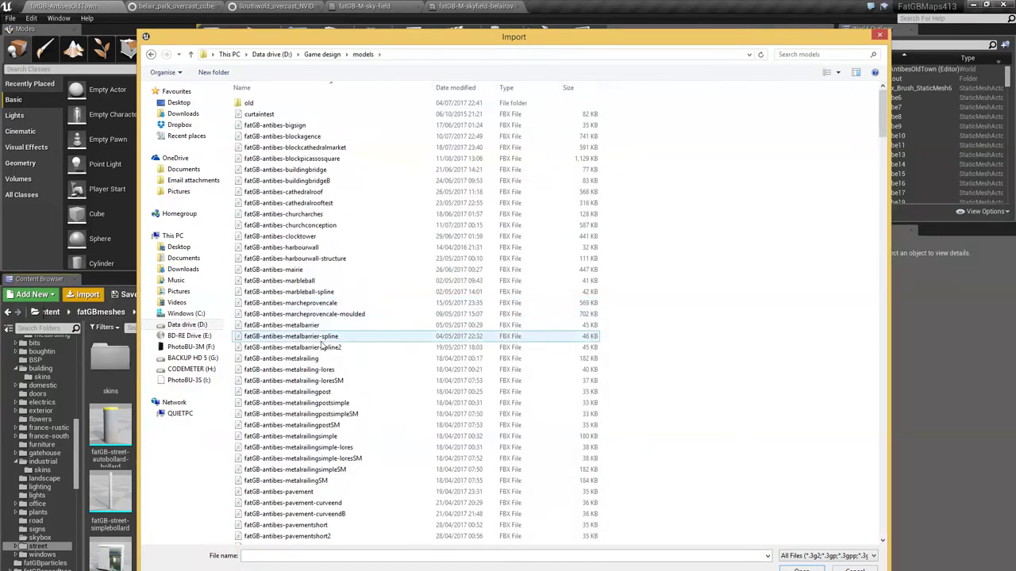
Import fatGB-street-metalcafechair.fbx, confirming the FBX Import Options.
{"action": "scroll", "coordinate": [325, 341], "scroll_direction": "down", "scroll_amount": 5}
{"action": "scroll", "coordinate": [326, 341], "scroll_direction": "down", "scroll_amount": 5}
{"action": "scroll", "coordinate": [327, 340], "scroll_direction": "down", "scroll_amount": 5}
{"action": "scroll", "coordinate": [330, 338], "scroll_direction": "down", "scroll_amount": 5}
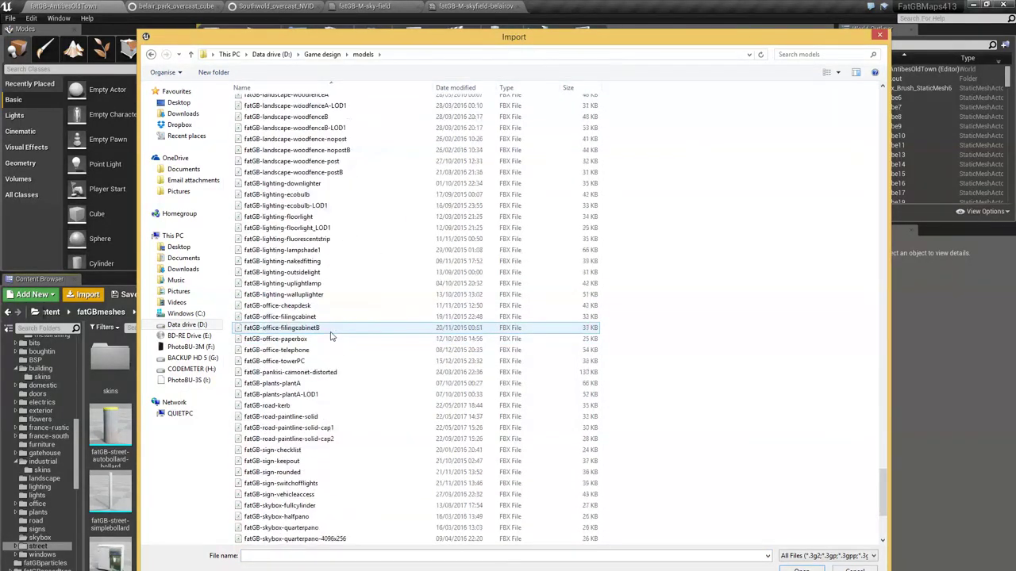
{"action": "scroll", "coordinate": [332, 337], "scroll_direction": "down", "scroll_amount": 2}
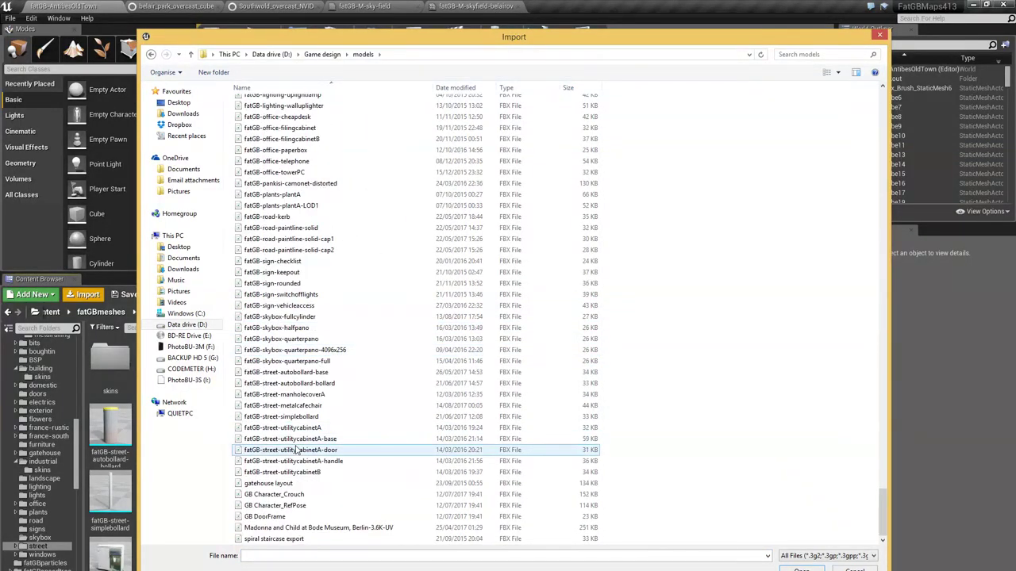
{"action": "left_click", "coordinate": [288, 405]}
{"action": "double_click", "coordinate": [287, 405]}
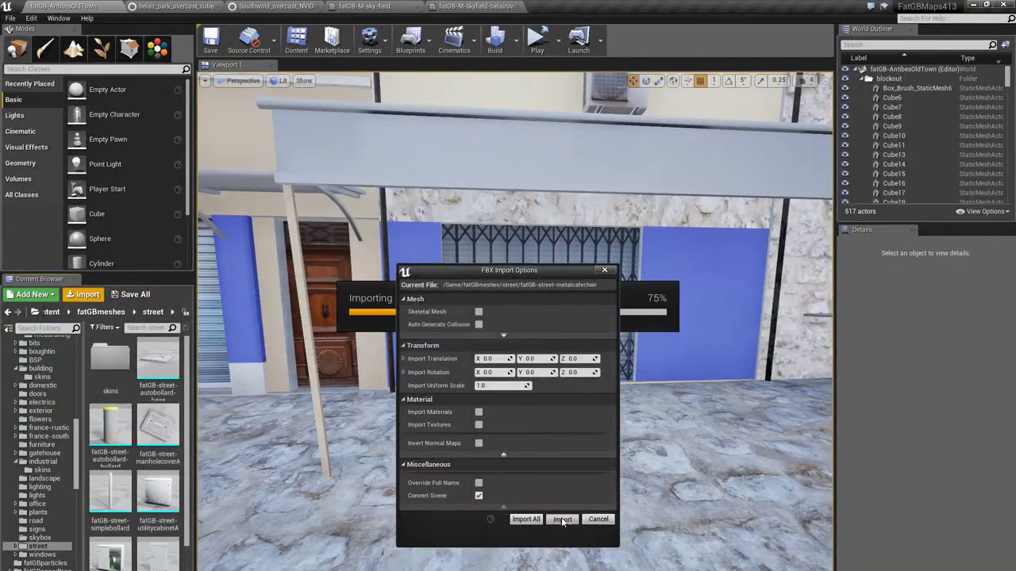
{"action": "left_click", "coordinate": [562, 520]}
{"action": "left_click_drag", "start_coordinate": [111, 497], "coordinate": [509, 319]}
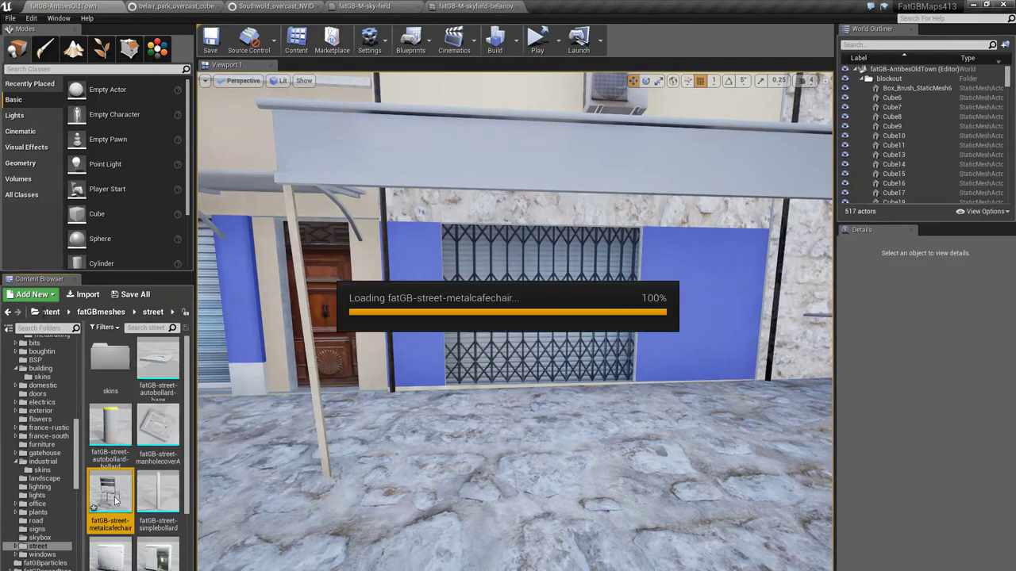
Open fatGB-street-metalcafechair in the Static Mesh Editor and maximize the window.
{"action": "double_click", "coordinate": [93, 508]}
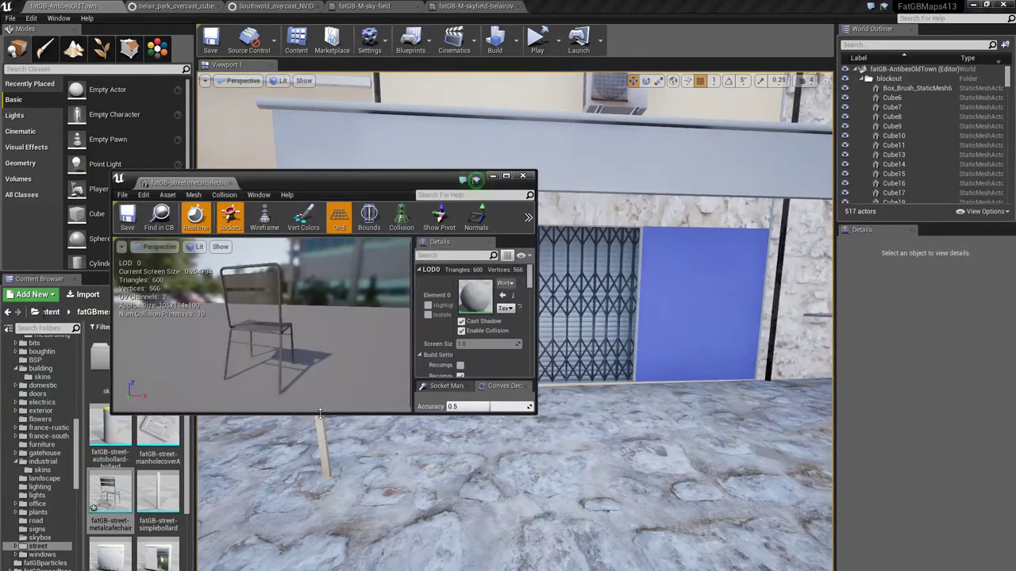
{"action": "left_click_drag", "start_coordinate": [320, 412], "coordinate": [321, 568]}
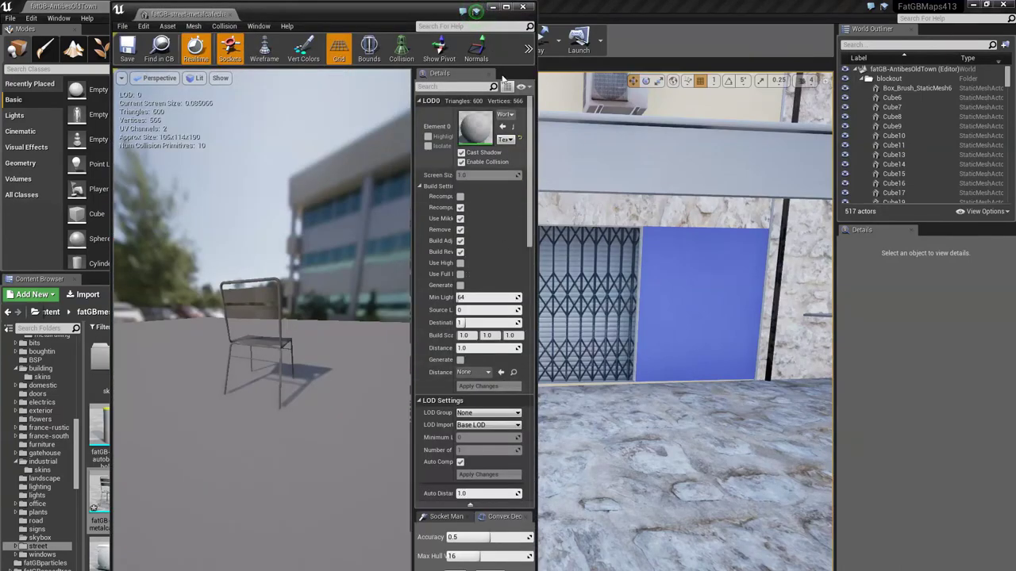
{"action": "left_click", "coordinate": [506, 6]}
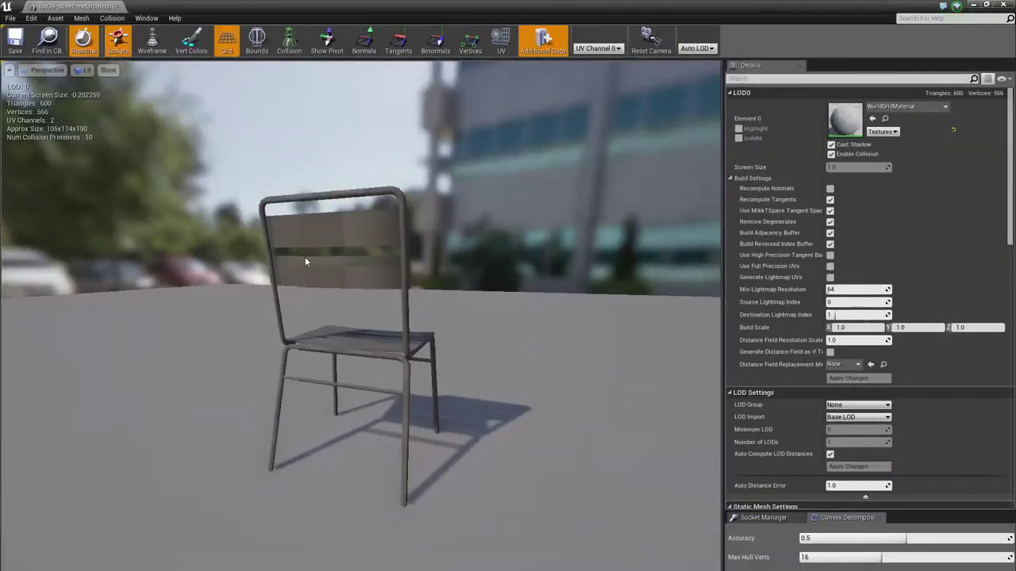
Turn on collision display, orbit around the chair, then redock the editor among the tabs.
{"action": "left_click", "coordinate": [289, 39]}
{"action": "scroll", "coordinate": [304, 290], "scroll_direction": "up", "scroll_amount": 5}
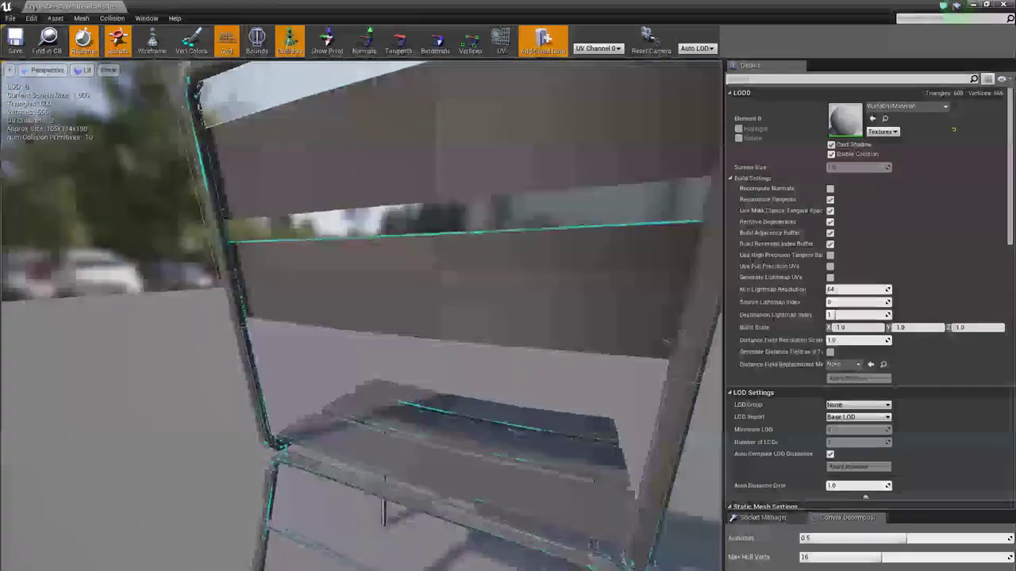
{"action": "left_click_drag", "start_coordinate": [444, 261], "coordinate": [509, 218]}
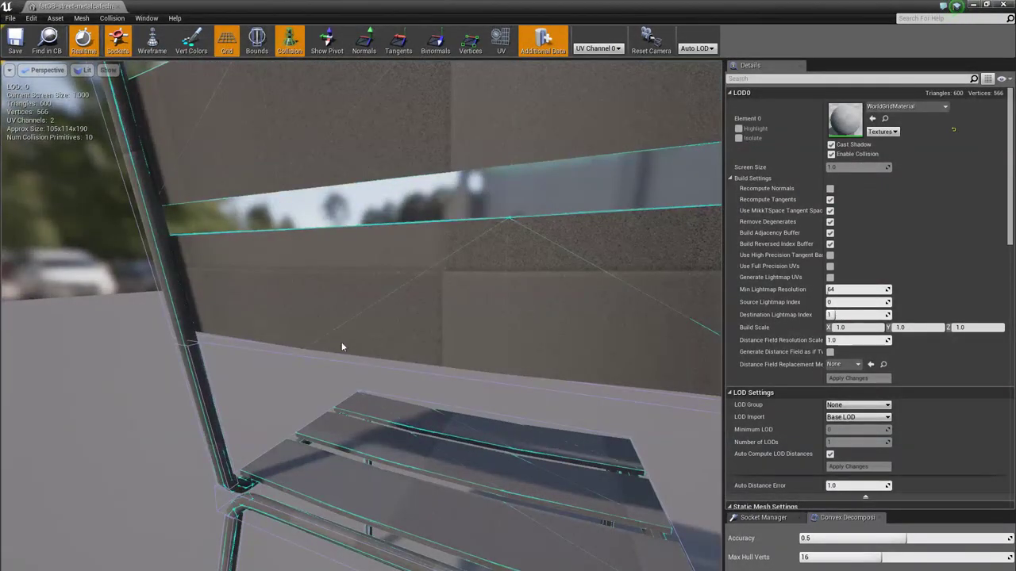
{"action": "mouse_move", "coordinate": [341, 347]}
{"action": "left_mouse_down"}
{"action": "mouse_move", "coordinate": [262, 349]}
{"action": "mouse_move", "coordinate": [594, 277]}
{"action": "left_mouse_up"}
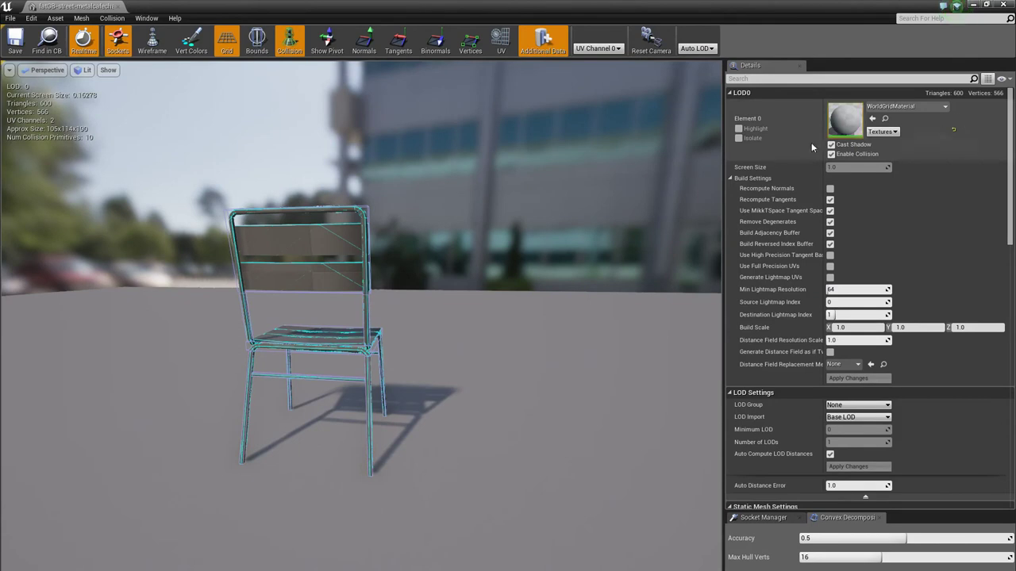
{"action": "left_click_drag", "start_coordinate": [476, 317], "coordinate": [413, 326]}
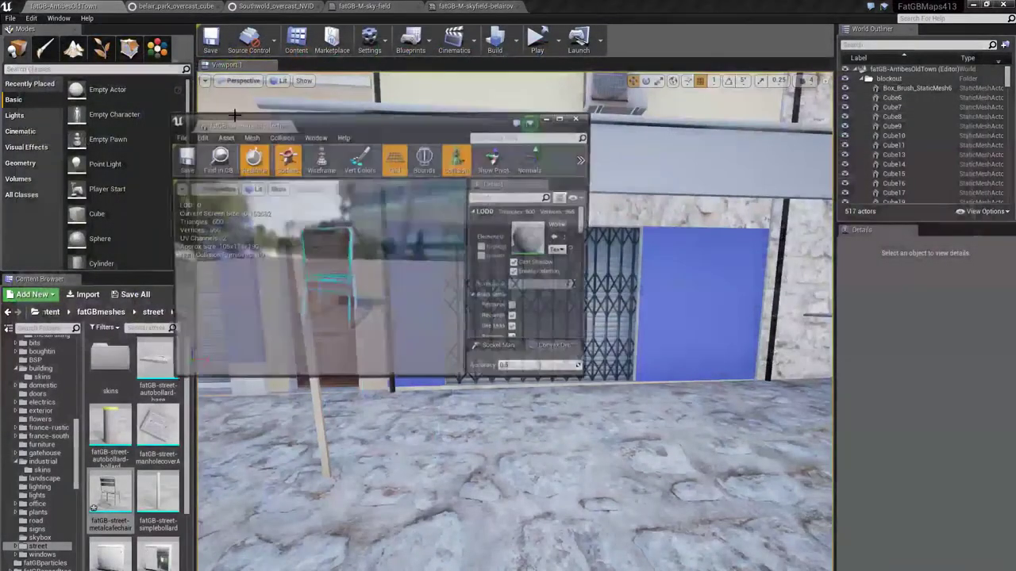
{"action": "left_click_drag", "start_coordinate": [235, 116], "coordinate": [521, 6]}
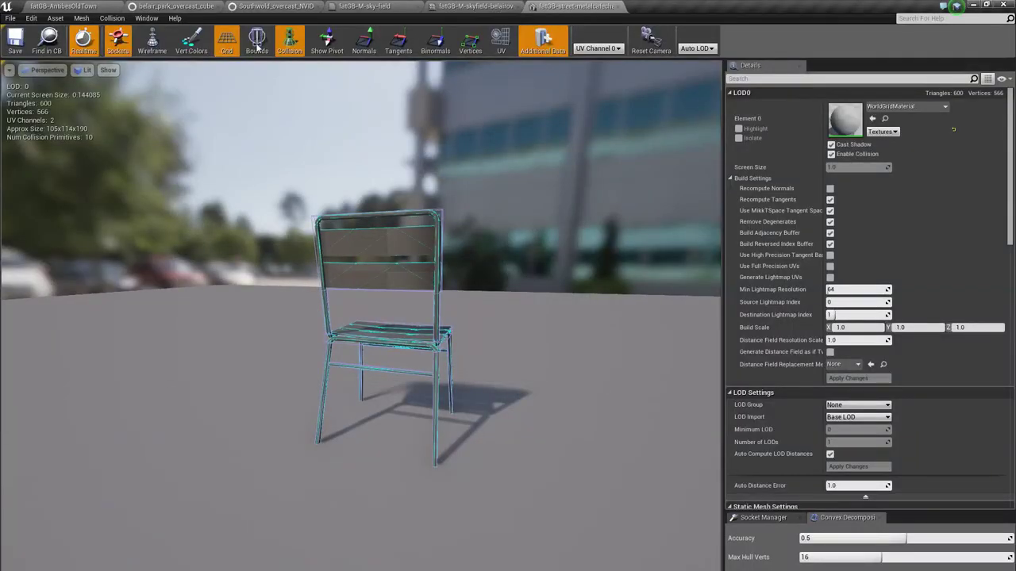
In StarterContent > Materials, select the M_Metal_Burnished_Steel material.
{"action": "left_click", "coordinate": [57, 6]}
{"action": "scroll", "coordinate": [59, 490], "scroll_direction": "down", "scroll_amount": 3}
{"action": "scroll", "coordinate": [59, 491], "scroll_direction": "down", "scroll_amount": 5}
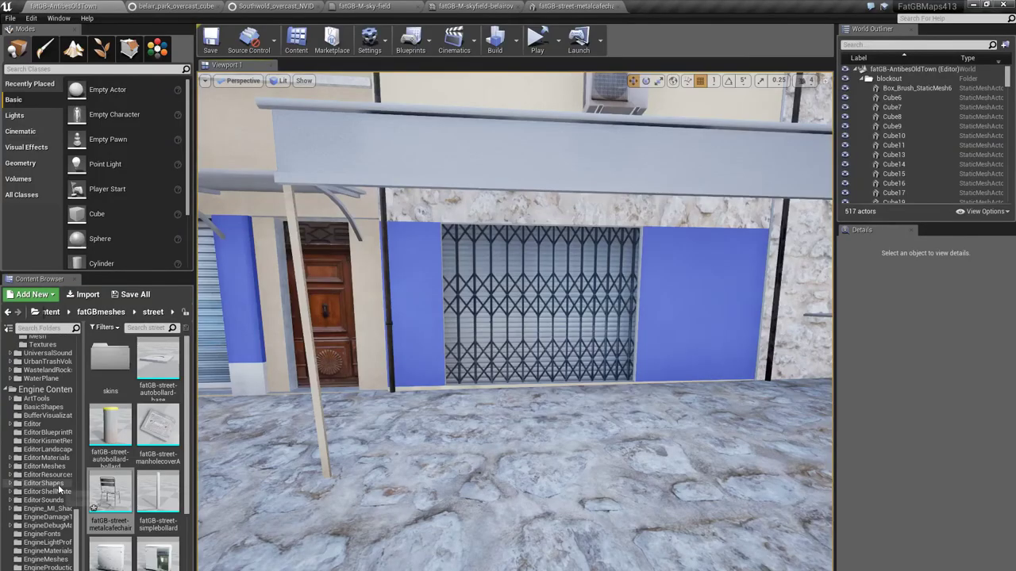
{"action": "scroll", "coordinate": [56, 488], "scroll_direction": "up", "scroll_amount": 3}
{"action": "scroll", "coordinate": [55, 486], "scroll_direction": "up", "scroll_amount": 3}
{"action": "scroll", "coordinate": [54, 480], "scroll_direction": "up", "scroll_amount": 2}
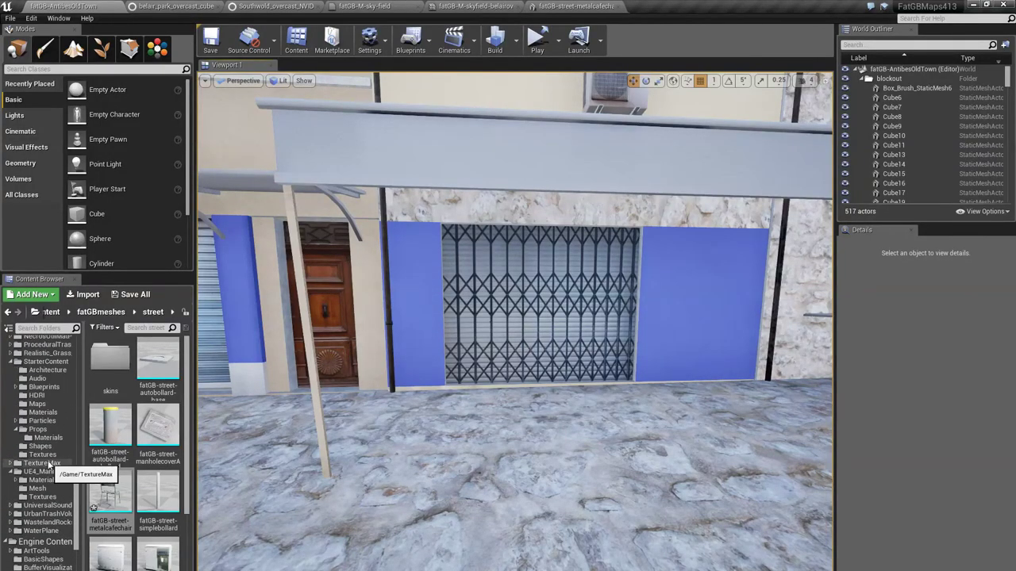
{"action": "scroll", "coordinate": [48, 461], "scroll_direction": "up", "scroll_amount": 2}
{"action": "left_click", "coordinate": [45, 429]}
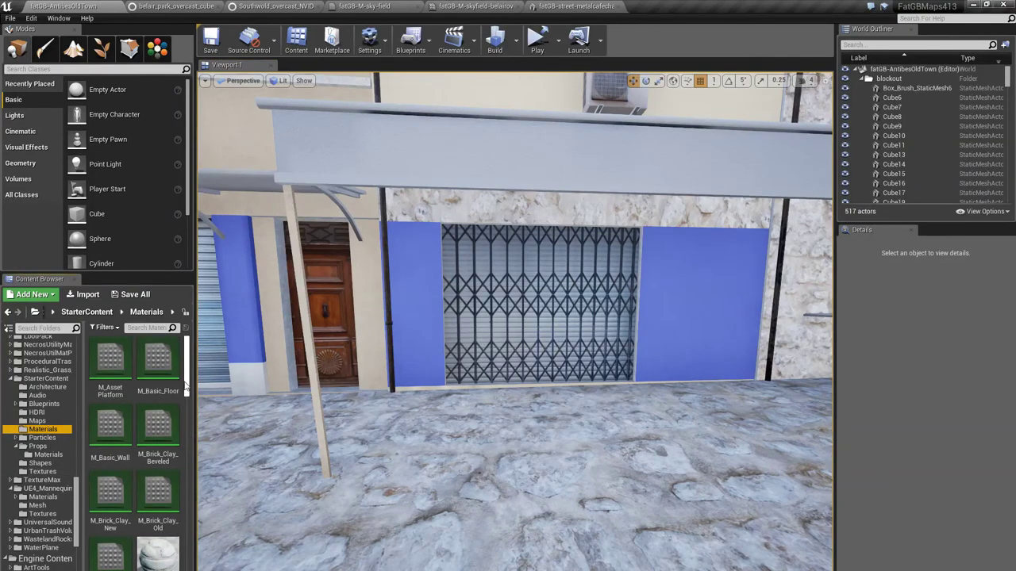
{"action": "left_click_drag", "start_coordinate": [186, 386], "coordinate": [192, 492]}
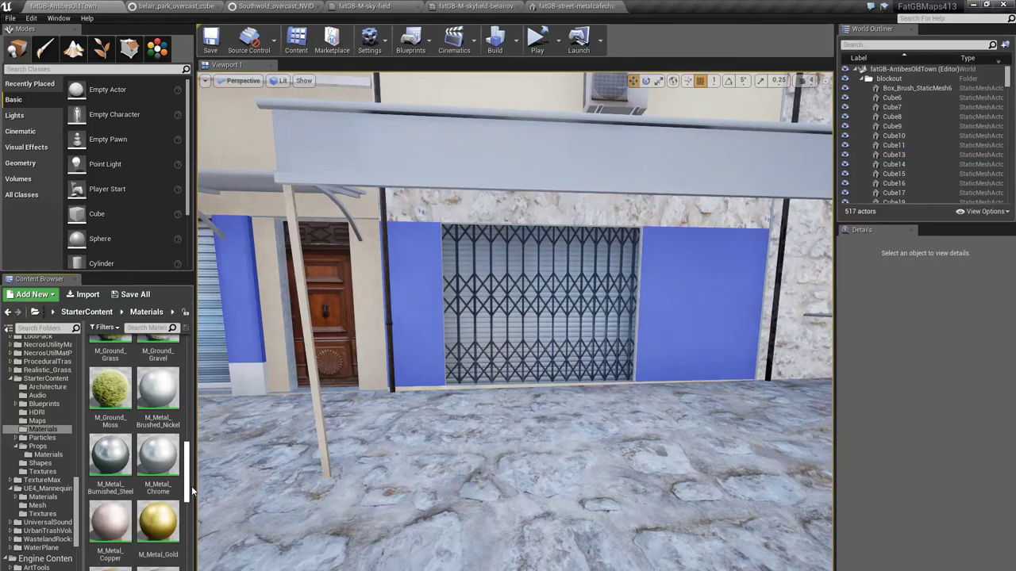
{"action": "left_click", "coordinate": [158, 391]}
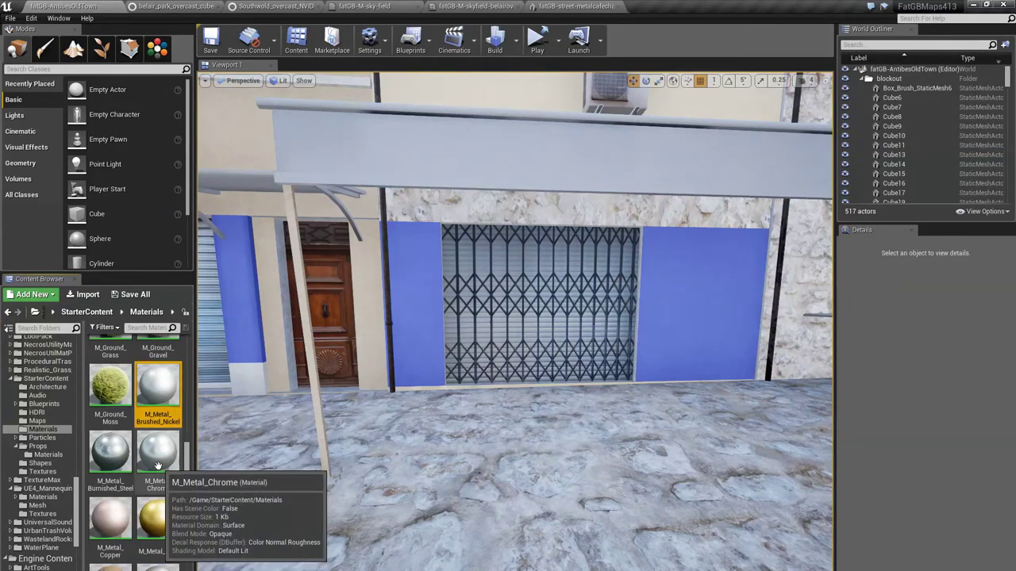
{"action": "scroll", "coordinate": [158, 465], "scroll_direction": "down", "scroll_amount": 1}
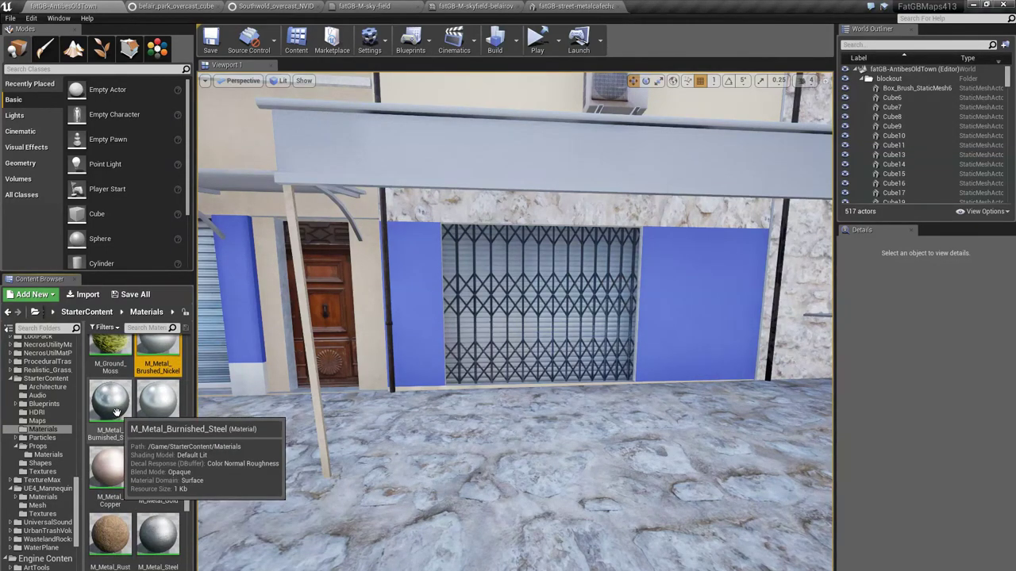
{"action": "left_click", "coordinate": [116, 411]}
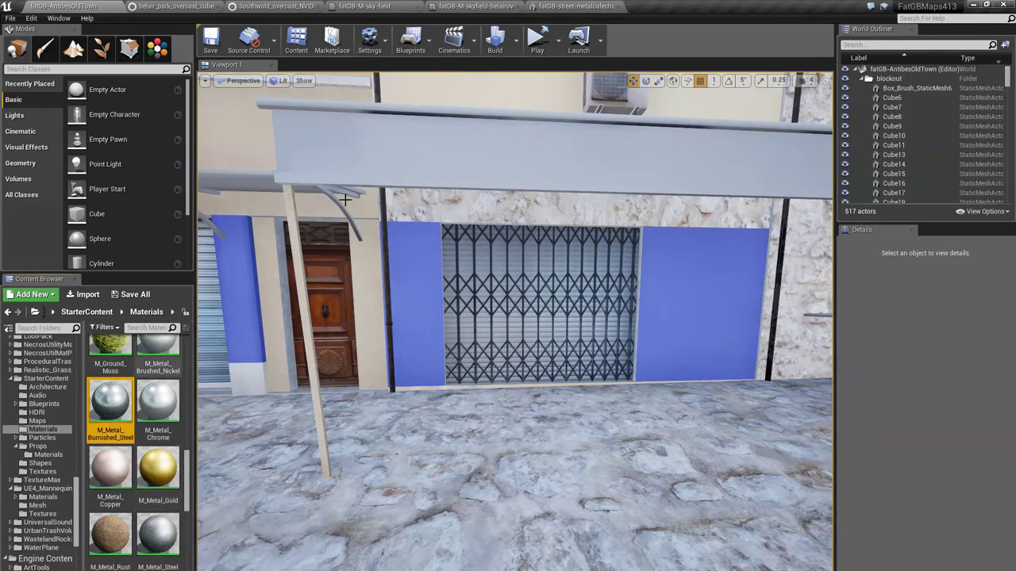
In the chair's Static Mesh Editor, assign the selected material to Element 0.
{"action": "left_click", "coordinate": [533, 6]}
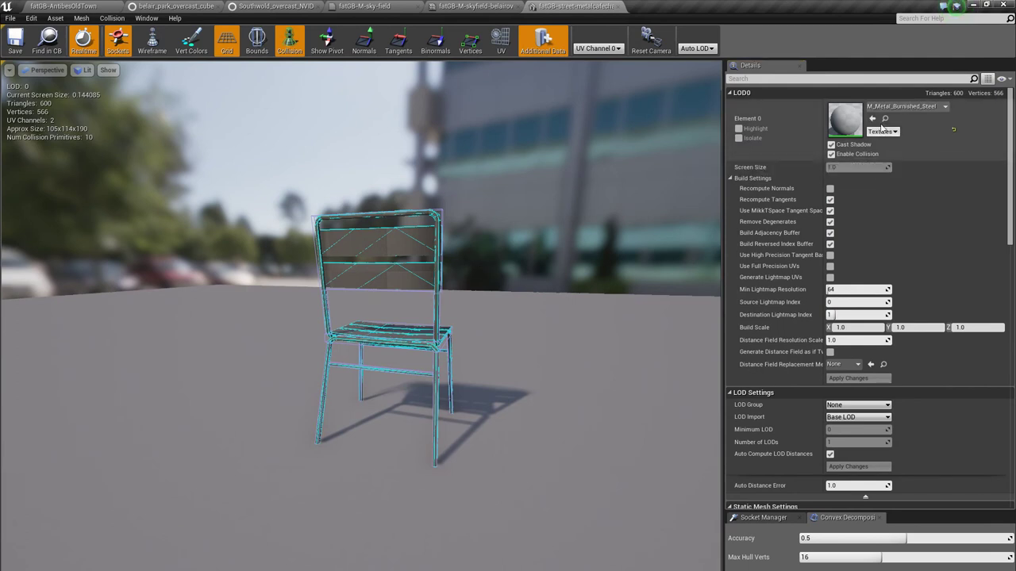
{"action": "right_click_drag", "start_coordinate": [544, 261], "coordinate": [544, 238]}
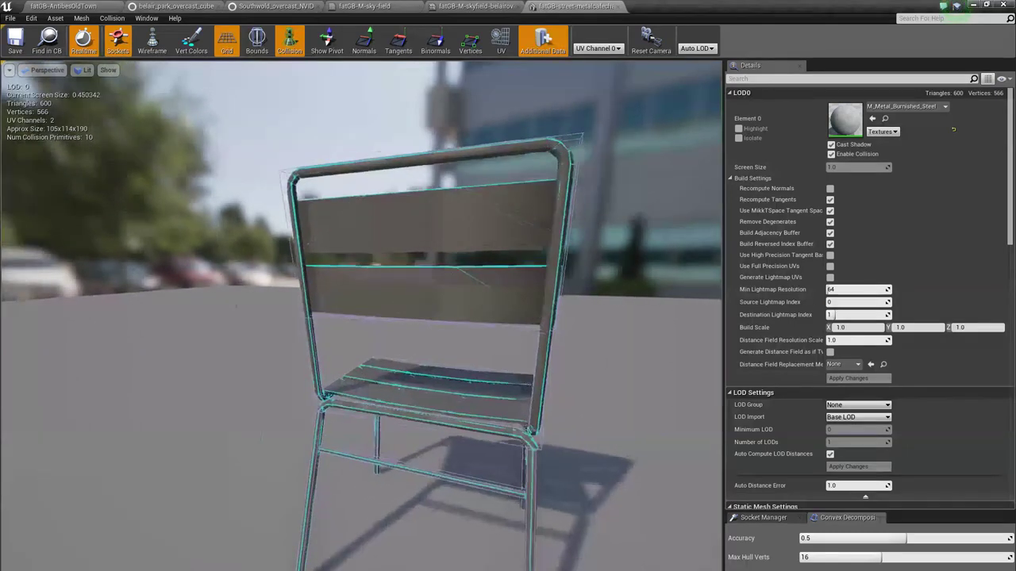
{"action": "left_click_drag", "start_coordinate": [544, 238], "coordinate": [476, 238]}
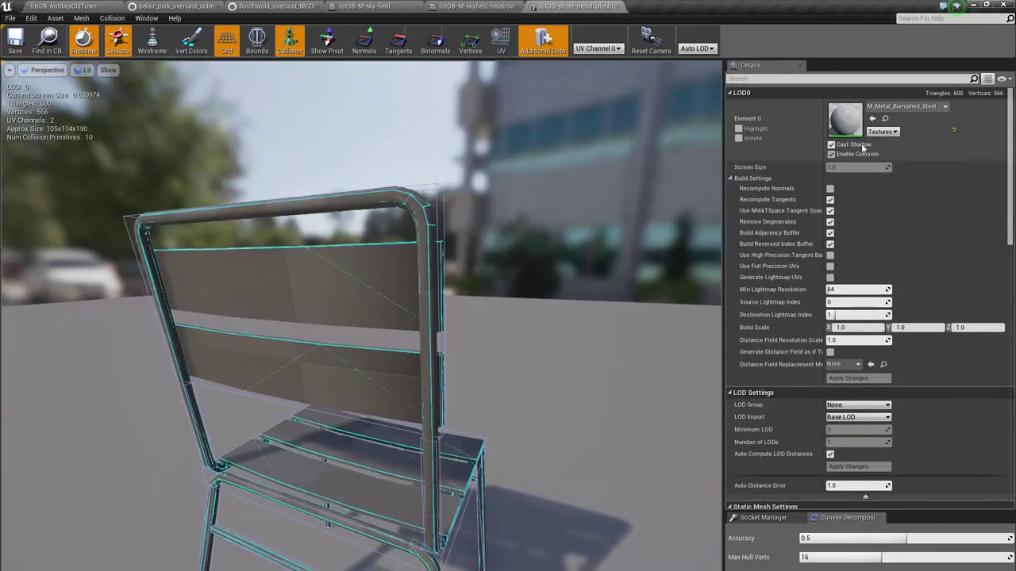
{"action": "mouse_move", "coordinate": [489, 348]}
{"action": "left_mouse_down"}
{"action": "mouse_move", "coordinate": [437, 377]}
{"action": "mouse_move", "coordinate": [648, 275]}
{"action": "left_mouse_up"}
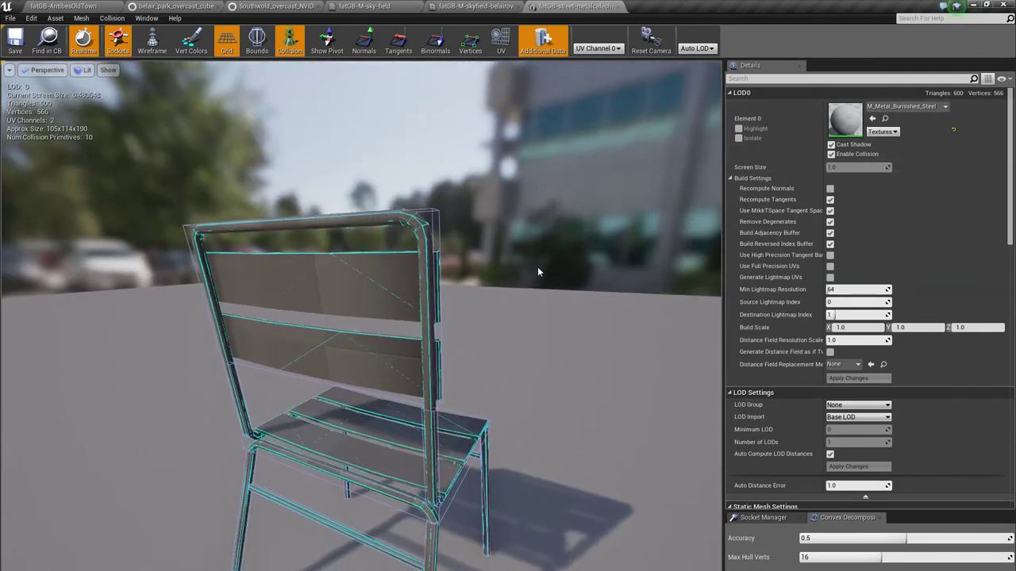
{"action": "left_click", "coordinate": [885, 119]}
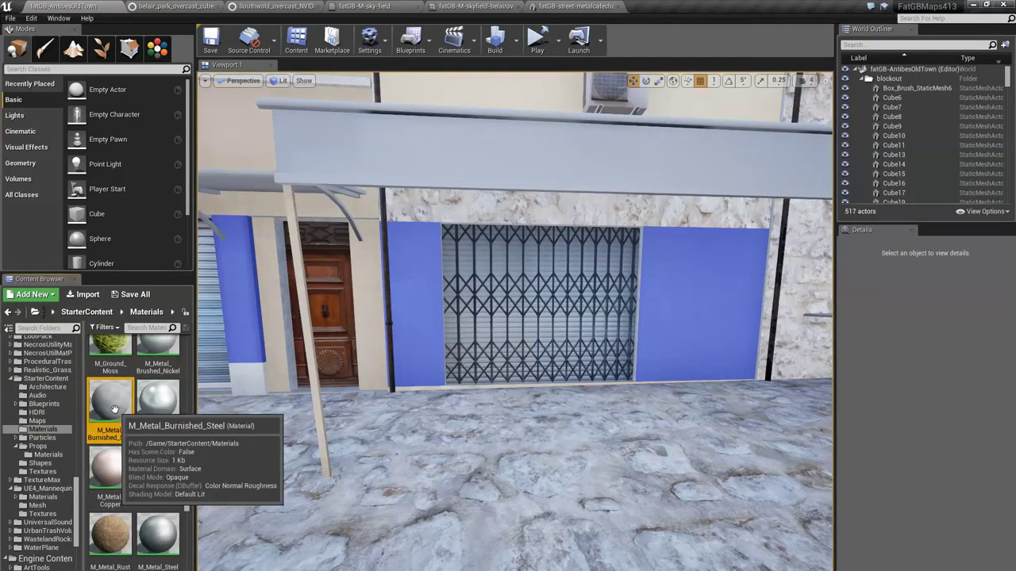
In M_Metal_Burnished_Steel, set the T_MacroVariation texture sample's Sampler Type to Linear Color.
{"action": "double_click", "coordinate": [114, 408]}
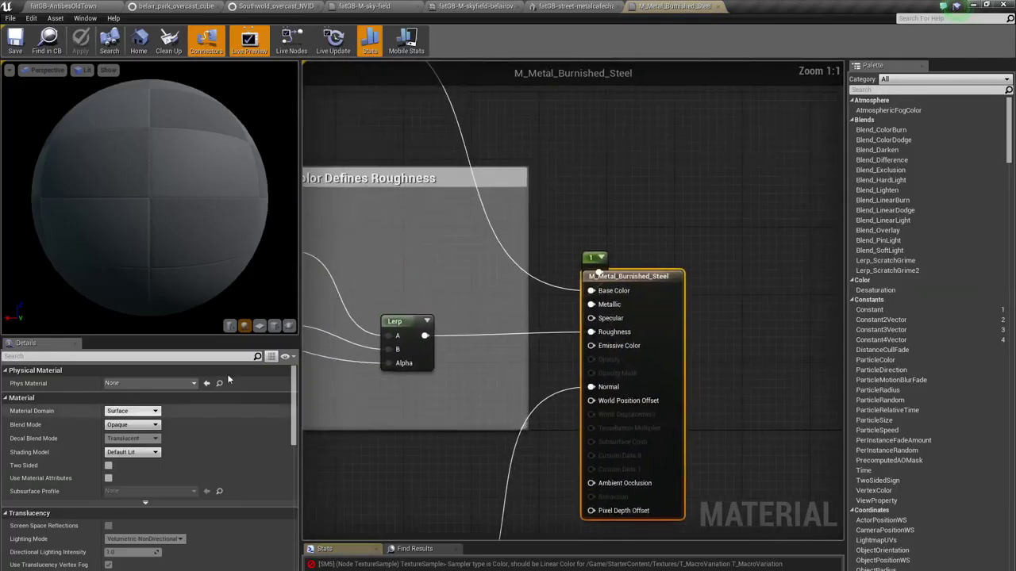
{"action": "scroll", "coordinate": [516, 248], "scroll_direction": "down", "scroll_amount": 1}
{"action": "scroll", "coordinate": [508, 244], "scroll_direction": "down", "scroll_amount": 1}
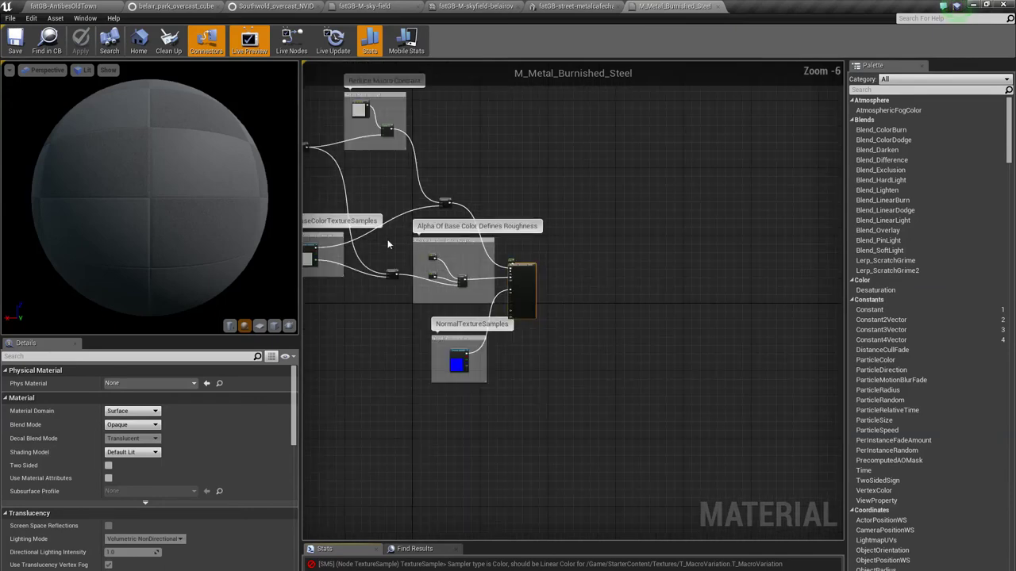
{"action": "scroll", "coordinate": [496, 240], "scroll_direction": "down", "scroll_amount": 2}
{"action": "scroll", "coordinate": [484, 237], "scroll_direction": "down", "scroll_amount": 1}
{"action": "scroll", "coordinate": [443, 235], "scroll_direction": "up", "scroll_amount": 1}
{"action": "scroll", "coordinate": [457, 187], "scroll_direction": "up", "scroll_amount": 1}
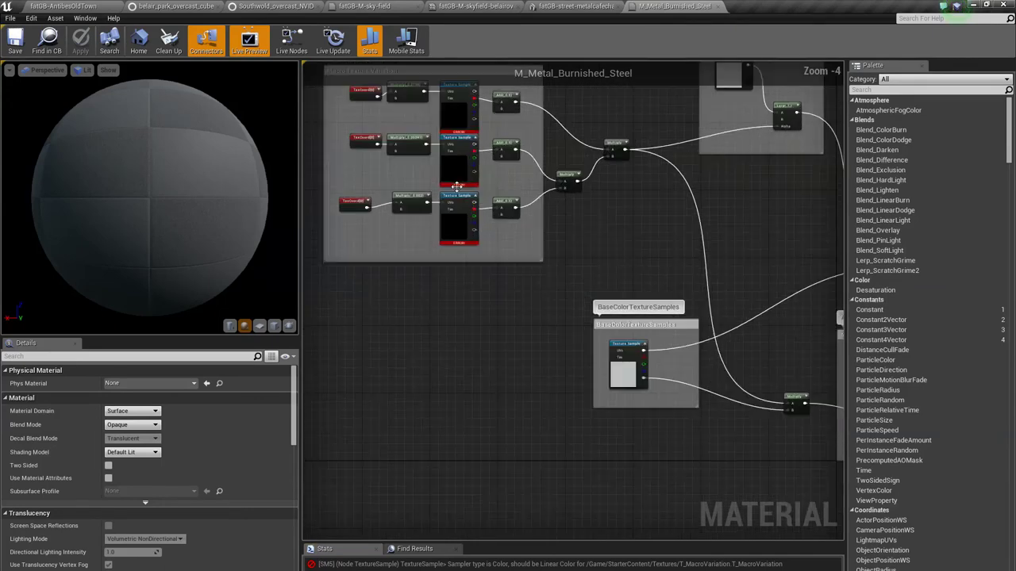
{"action": "left_click", "coordinate": [462, 119]}
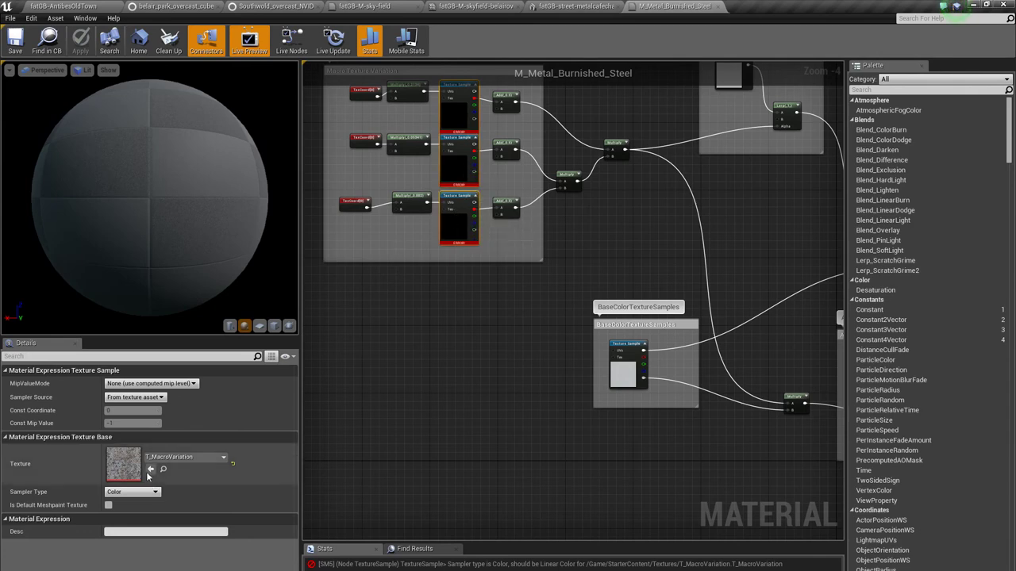
{"action": "left_click", "coordinate": [132, 492]}
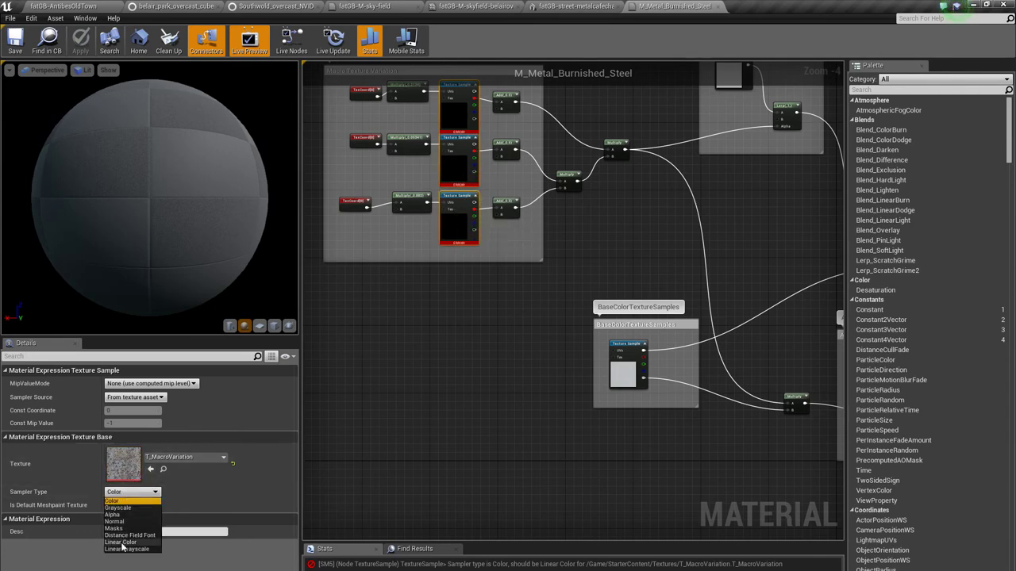
{"action": "left_click", "coordinate": [121, 544]}
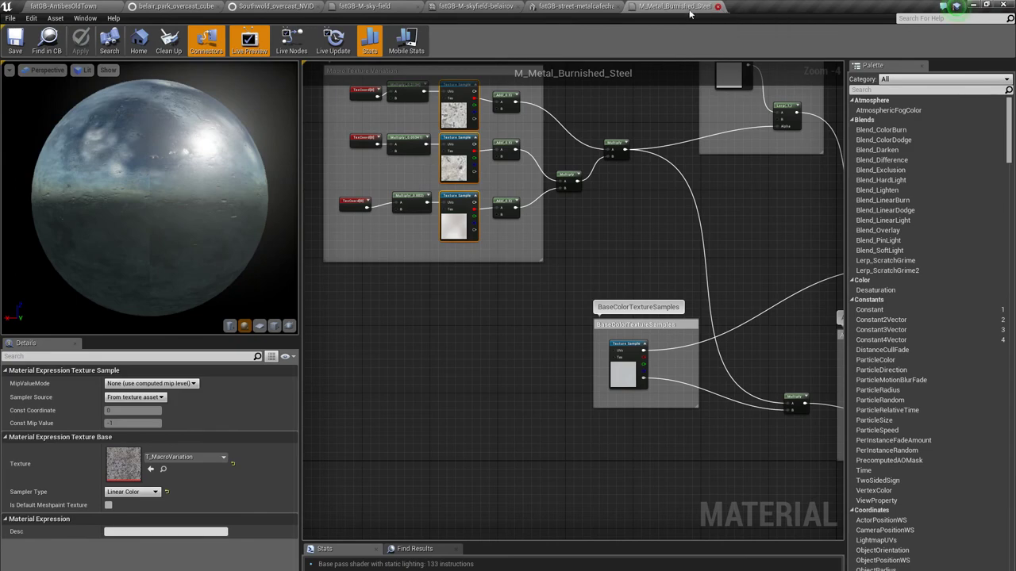
{"action": "left_click", "coordinate": [575, 6]}
Orbit the chair preview to inspect the seat and backrest slats.
{"action": "left_click_drag", "start_coordinate": [361, 317], "coordinate": [238, 333]}
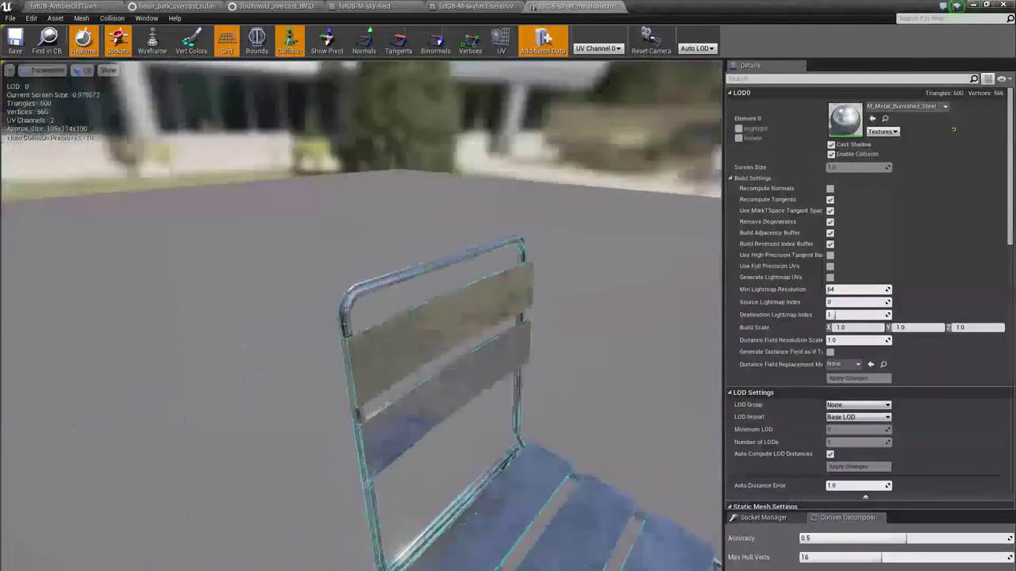
{"action": "mouse_move", "coordinate": [361, 317]}
{"action": "left_mouse_down"}
{"action": "mouse_move", "coordinate": [362, 239]}
{"action": "mouse_move", "coordinate": [361, 333]}
{"action": "mouse_move", "coordinate": [361, 286]}
{"action": "mouse_move", "coordinate": [362, 333]}
{"action": "mouse_move", "coordinate": [361, 302]}
{"action": "mouse_move", "coordinate": [333, 270]}
{"action": "left_mouse_up"}
{"action": "scroll", "coordinate": [361, 318], "scroll_direction": "down", "scroll_amount": 5}
{"action": "mouse_move", "coordinate": [450, 84]}
{"action": "left_mouse_down"}
{"action": "mouse_move", "coordinate": [450, 95]}
{"action": "mouse_move", "coordinate": [450, 84]}
{"action": "left_mouse_up"}
Assign M_Metal_Brushed_Nickel to the chair's Element 0 and return to the AntibesOldTown level.
{"action": "left_click", "coordinate": [50, 6]}
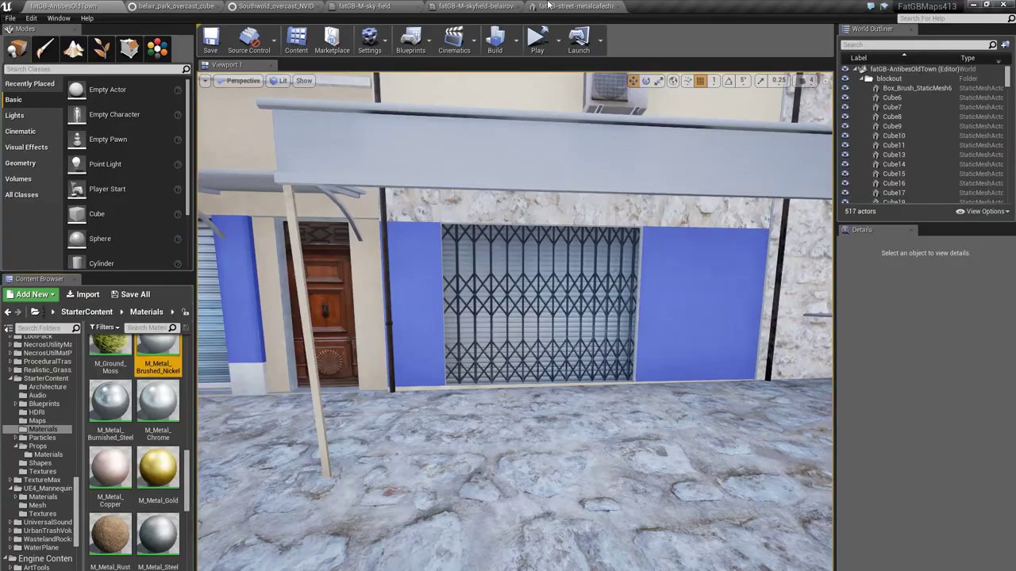
{"action": "left_click", "coordinate": [548, 6]}
{"action": "left_click", "coordinate": [871, 119]}
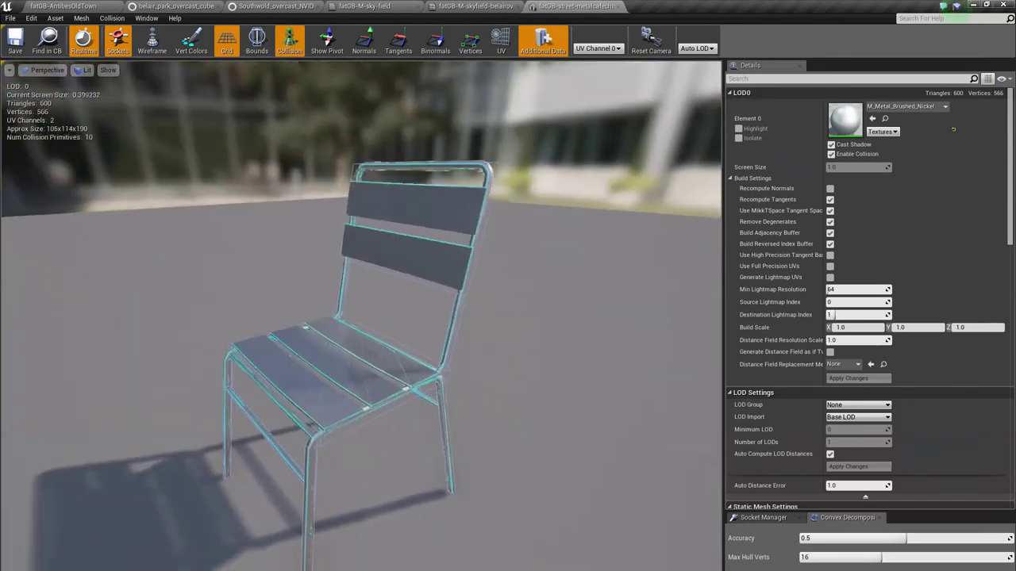
{"action": "left_click_drag", "start_coordinate": [399, 327], "coordinate": [399, 327]}
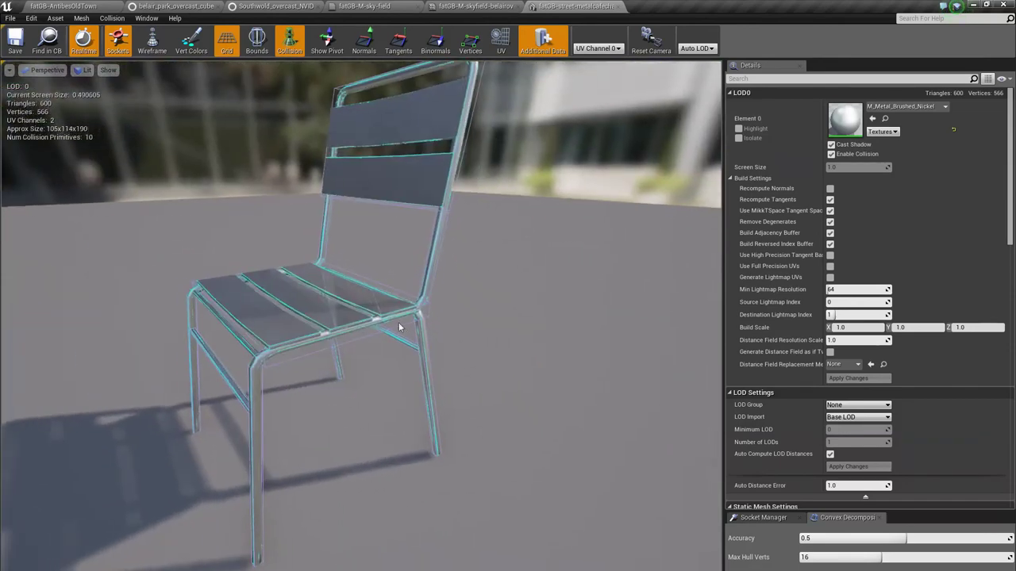
{"action": "left_click", "coordinate": [47, 42]}
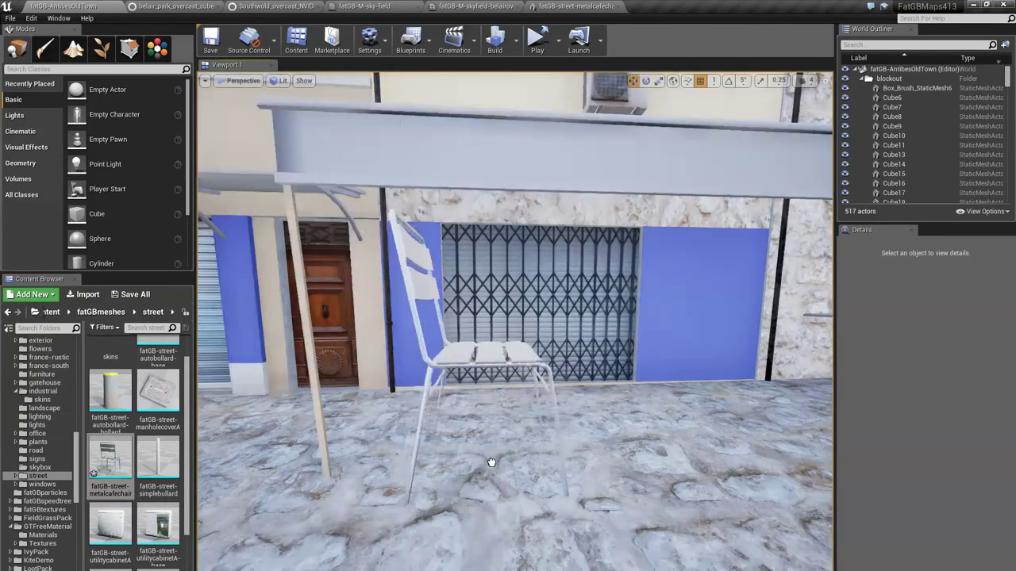
Orbit the perspective view around the café chair.
{"action": "left_click_drag", "start_coordinate": [488, 452], "coordinate": [480, 464]}
{"action": "right_click_drag", "start_coordinate": [480, 464], "coordinate": [480, 464]}
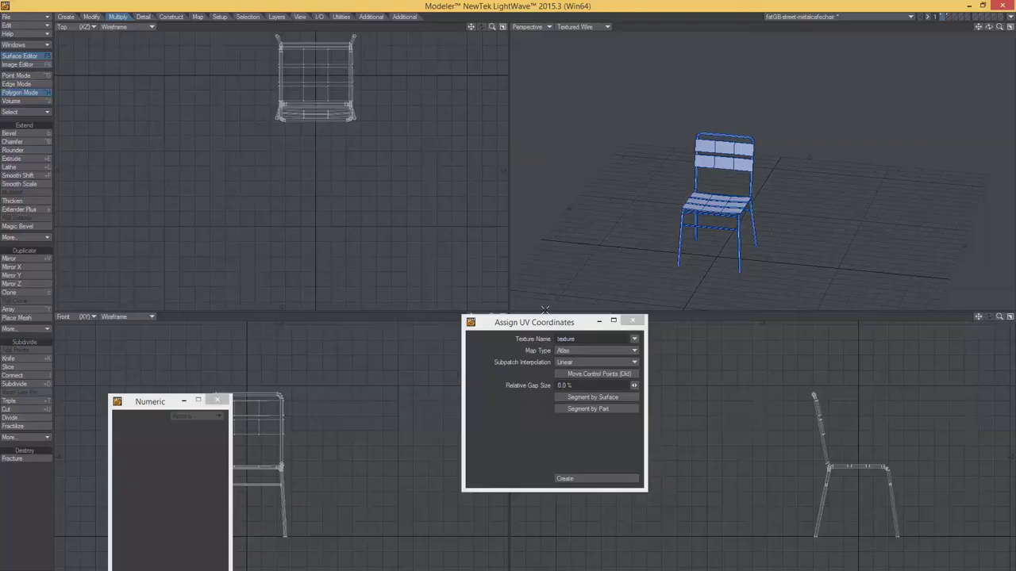
{"action": "mouse_move", "coordinate": [703, 114]}
{"action": "left_mouse_down", "text": "alt"}
{"action": "mouse_move", "coordinate": [680, 101]}
{"action": "mouse_move", "coordinate": [833, 60]}
{"action": "left_mouse_up", "text": "alt"}
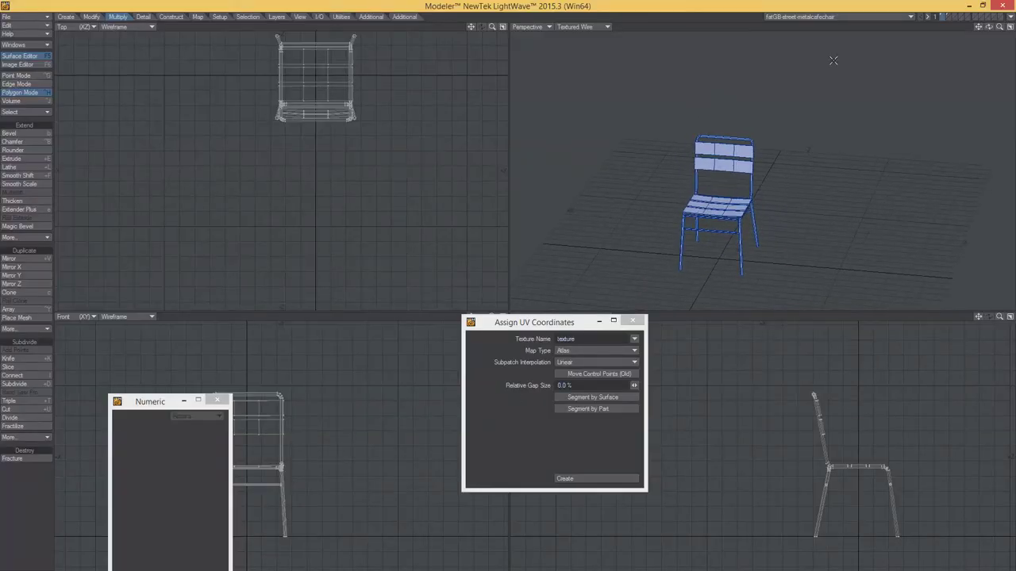
{"action": "left_click", "coordinate": [950, 17]}
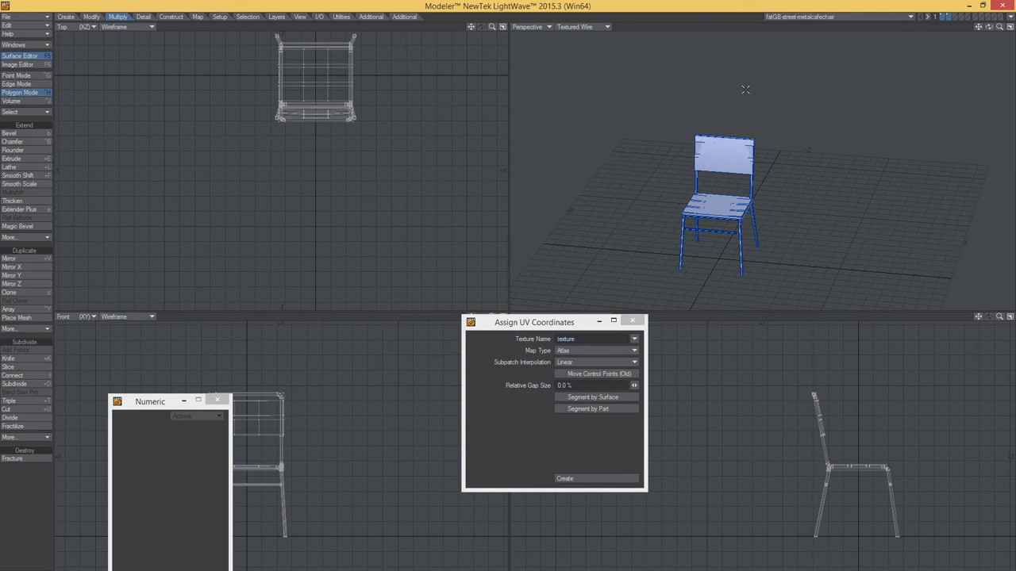
Scale the café chair to 50% with the Size tool's numeric Factor and frame it.
{"action": "key", "text": "shift+h"}
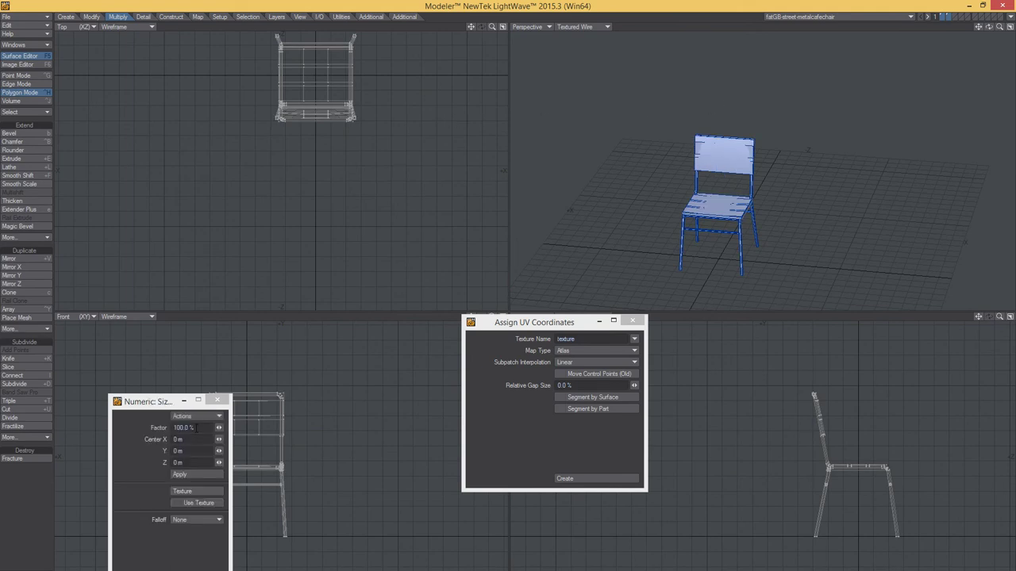
{"action": "left_click", "coordinate": [196, 428]}
{"action": "type", "text": "50"}
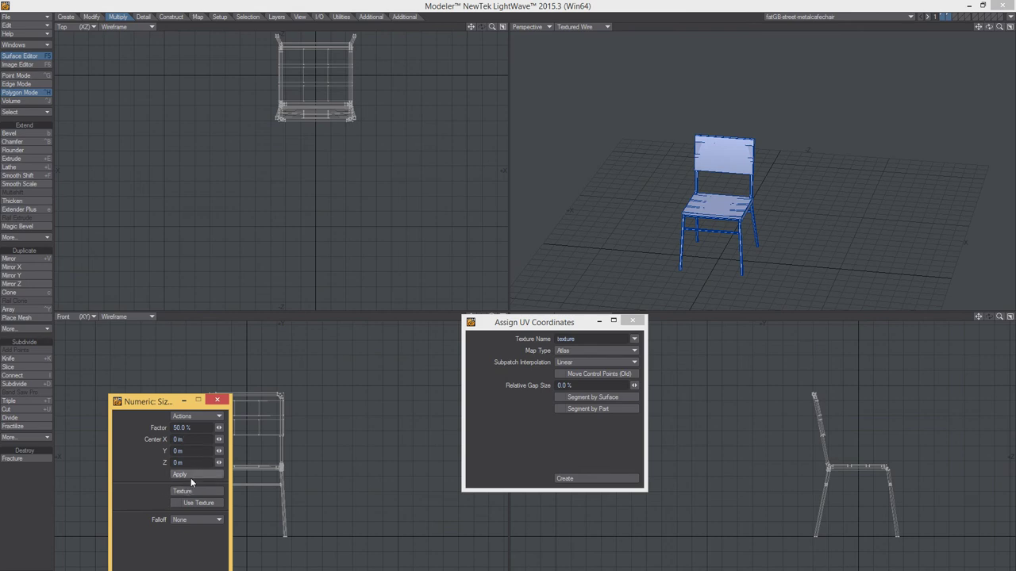
{"action": "left_click", "coordinate": [192, 475]}
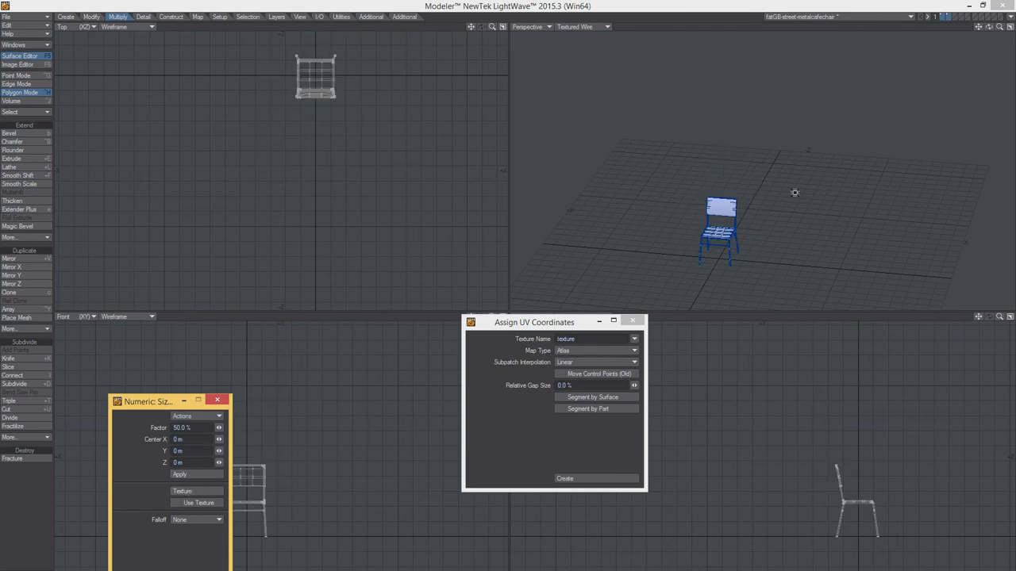
{"action": "key", "text": "a"}
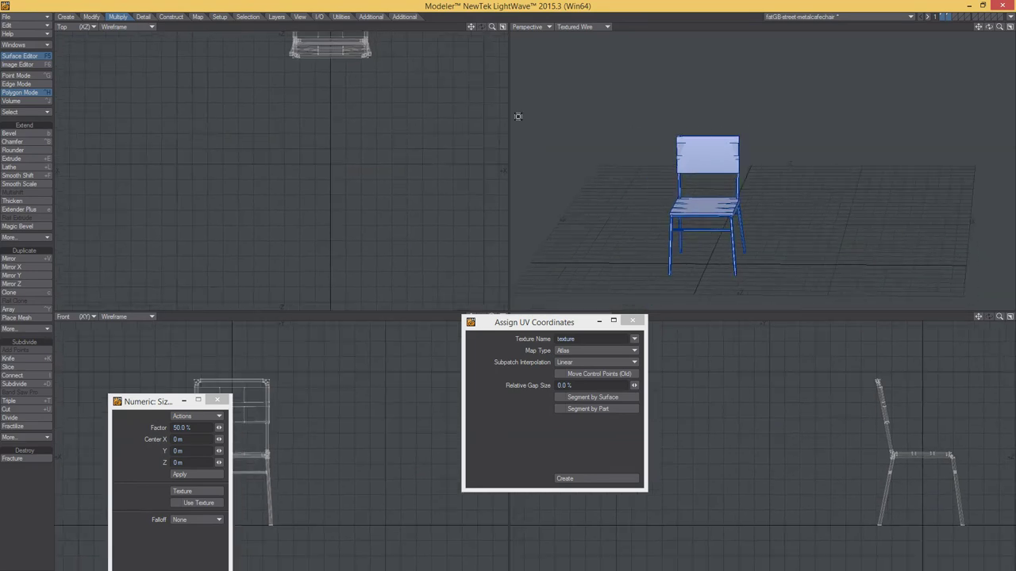
{"action": "left_click", "coordinate": [28, 17]}
{"action": "mouse_move", "coordinate": [32, 127]}
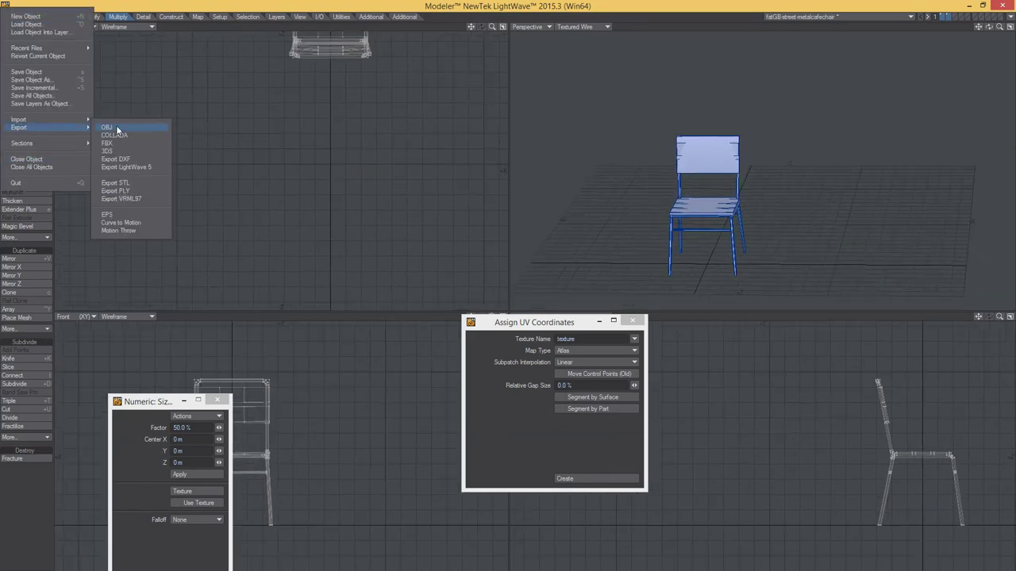
Export the chair as FBX, overwriting fatGB-street-metalcafechair.fbx, and return to Unreal Editor.
{"action": "left_click", "coordinate": [132, 141]}
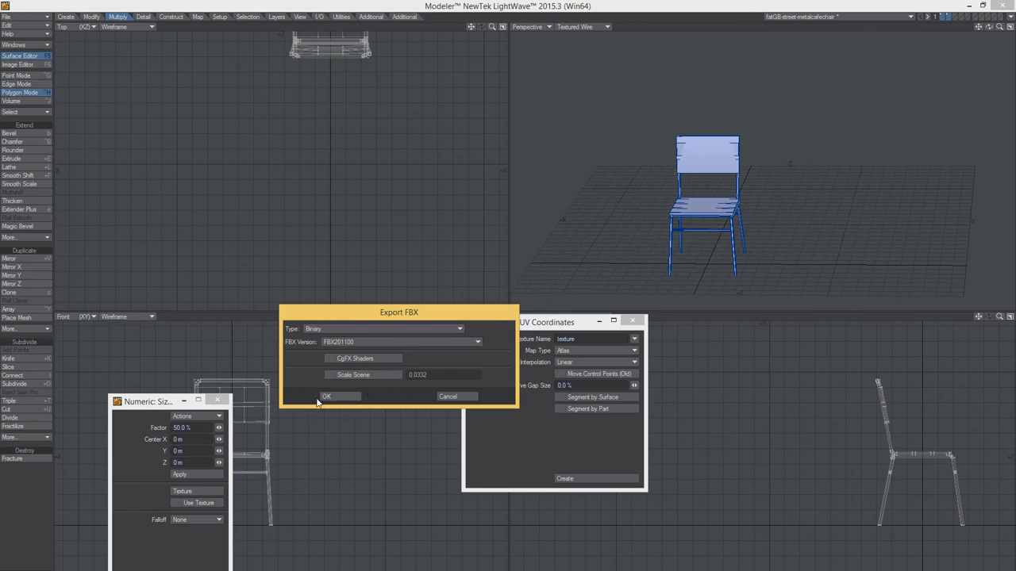
{"action": "left_click", "coordinate": [328, 397]}
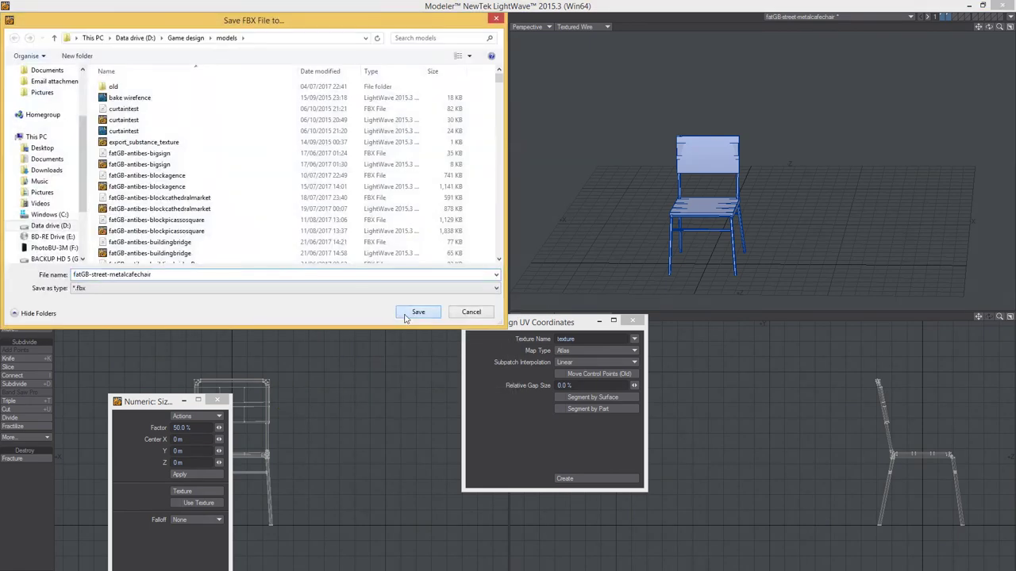
{"action": "left_click", "coordinate": [418, 311]}
{"action": "left_click", "coordinate": [525, 353]}
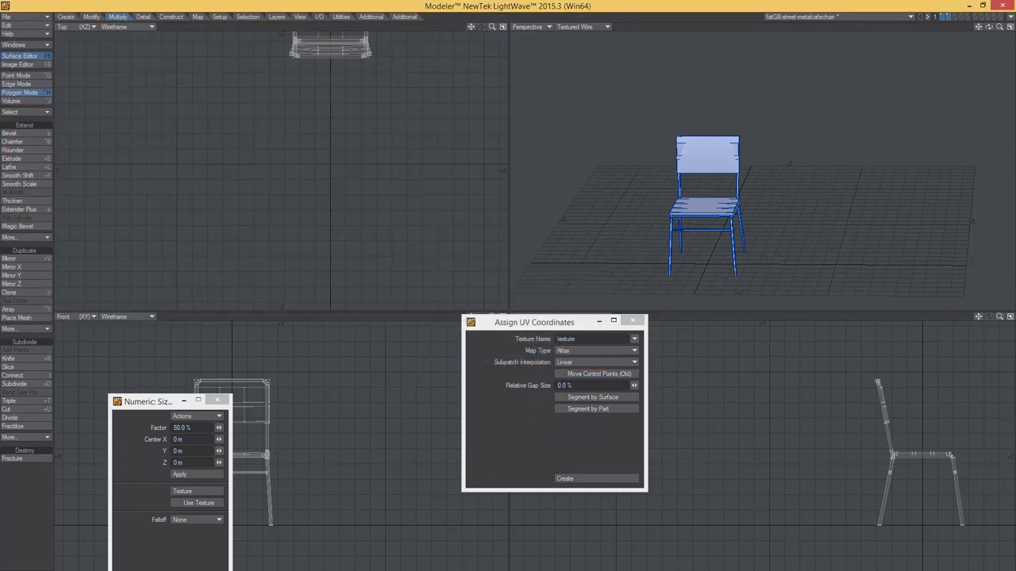
{"action": "left_click", "coordinate": [352, 537]}
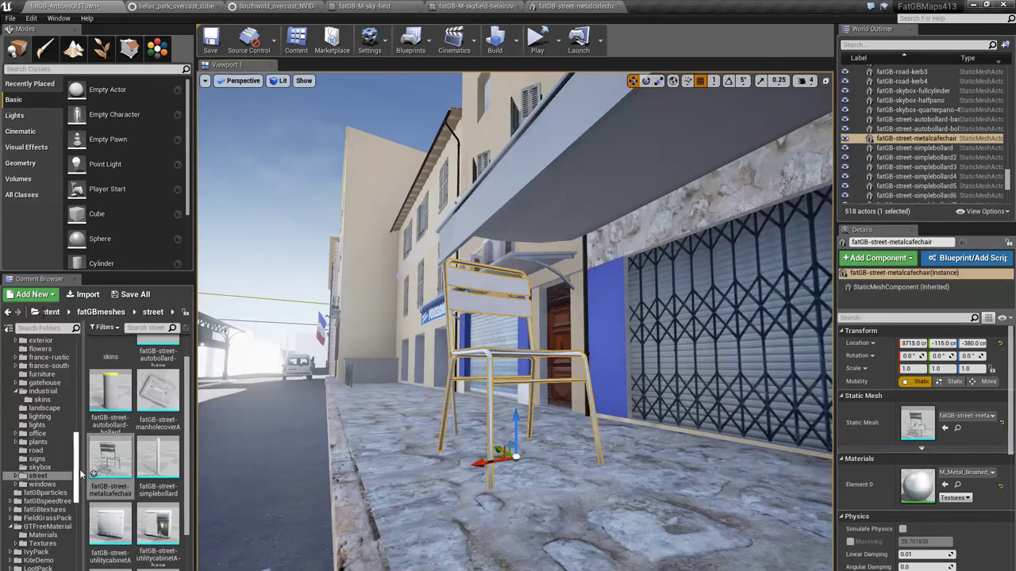
Reimport the updated café chair mesh asset.
{"action": "right_click", "coordinate": [109, 460]}
{"action": "left_click", "coordinate": [135, 205]}
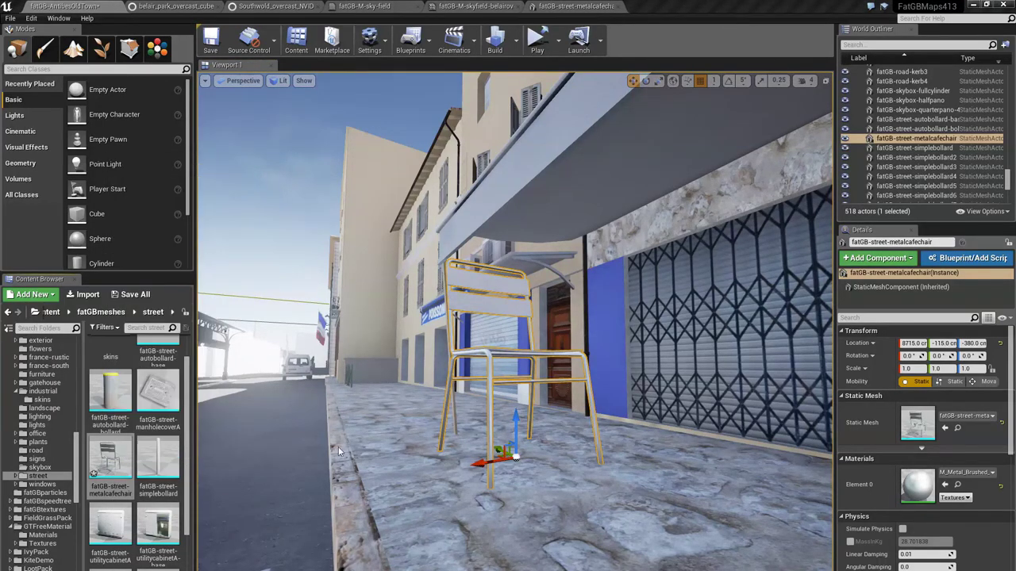
{"action": "mouse_move", "coordinate": [456, 470]}
{"action": "right_mouse_down"}
{"action": "mouse_move", "coordinate": [540, 477]}
{"action": "mouse_move", "coordinate": [417, 504]}
{"action": "mouse_move", "coordinate": [381, 500]}
{"action": "mouse_move", "coordinate": [476, 473]}
{"action": "right_mouse_up"}
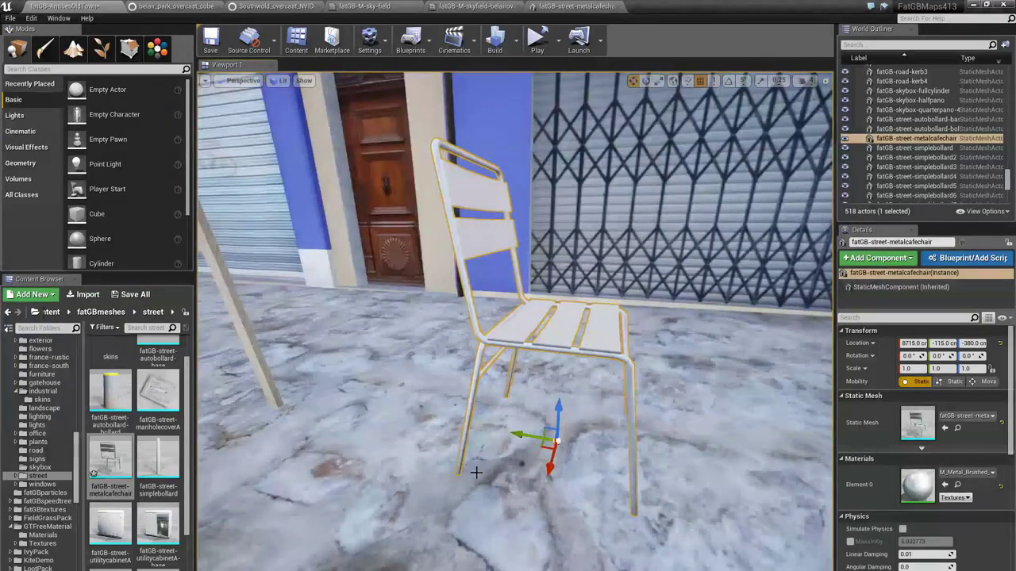
Duplicate the placed chair with Ctrl+W and raise the copy to stack it on the first.
{"action": "key", "text": "ctrl+w"}
{"action": "left_click_drag", "start_coordinate": [559, 413], "coordinate": [558, 407]}
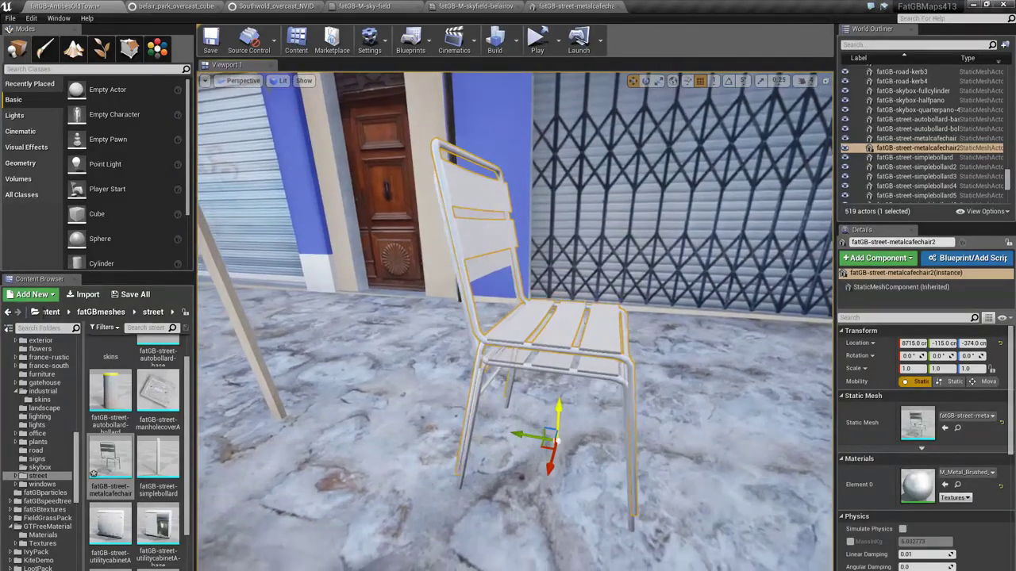
{"action": "right_click_drag", "start_coordinate": [535, 504], "coordinate": [508, 476]}
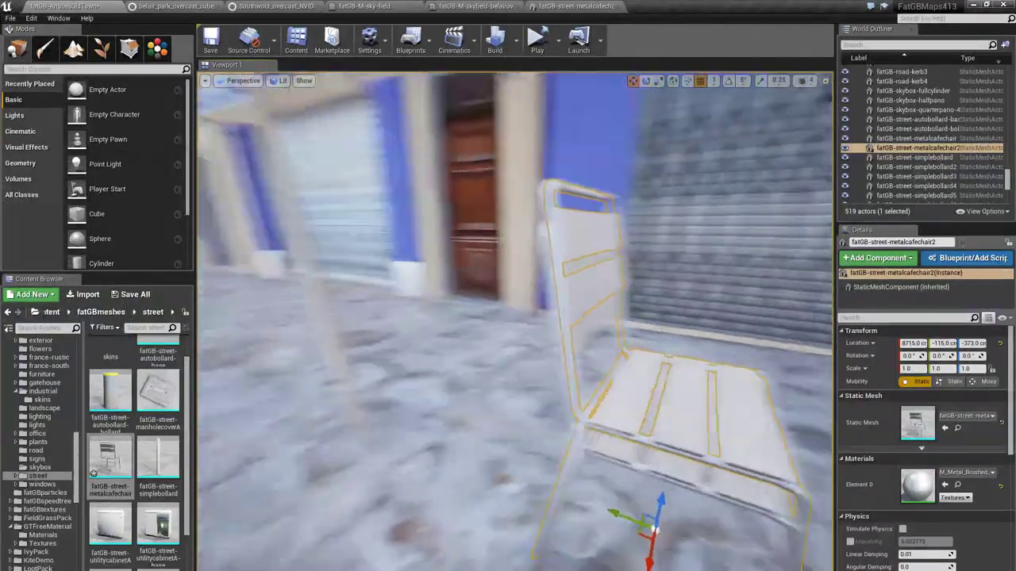
{"action": "right_click_drag", "start_coordinate": [543, 516], "coordinate": [542, 516]}
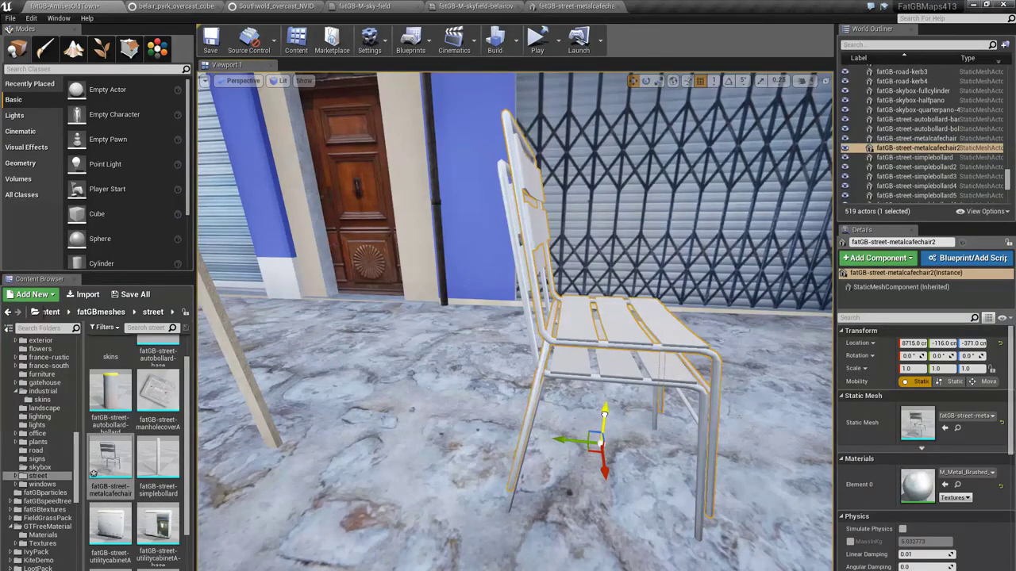
{"action": "right_click_drag", "start_coordinate": [543, 516], "coordinate": [542, 516]}
{"action": "right_click_drag", "start_coordinate": [770, 190], "coordinate": [776, 192]}
{"action": "right_click_drag", "start_coordinate": [376, 419], "coordinate": [375, 418]}
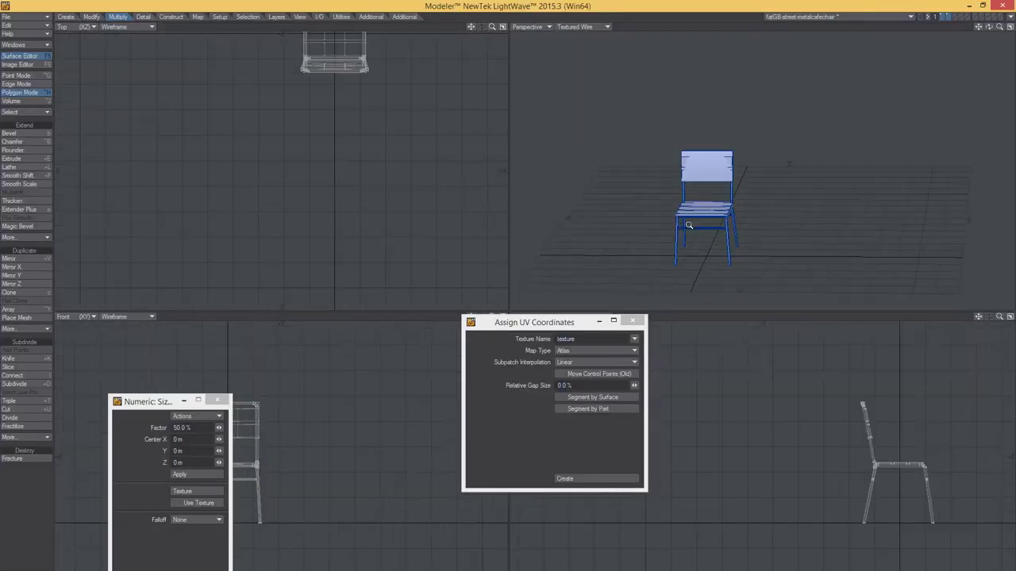
View the chair from a lower angle and hide everything except the lower crossbar rail.
{"action": "left_click_drag", "start_coordinate": [718, 196], "coordinate": [645, 127], "text": "alt"}
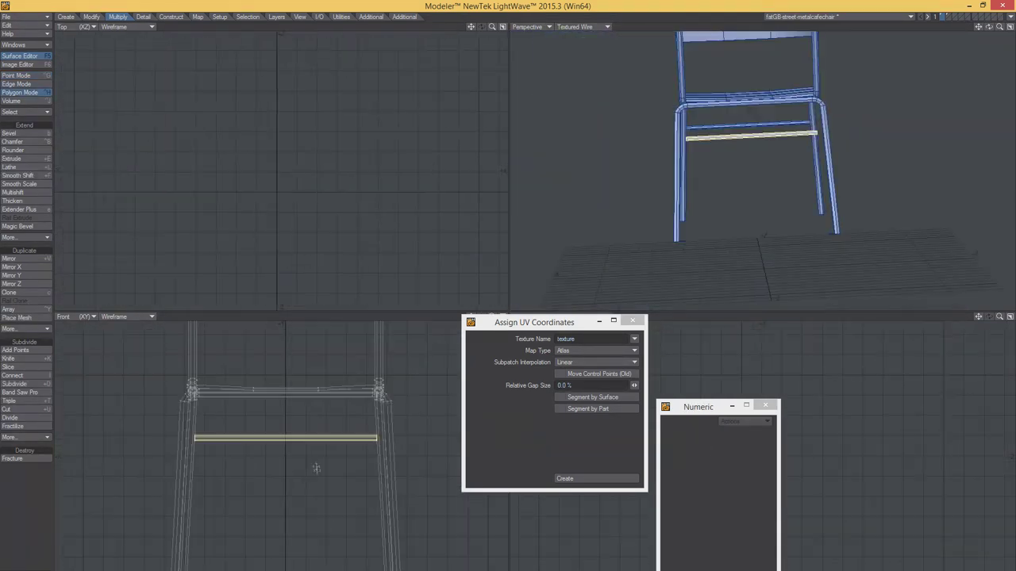
{"action": "key", "text": "equal"}
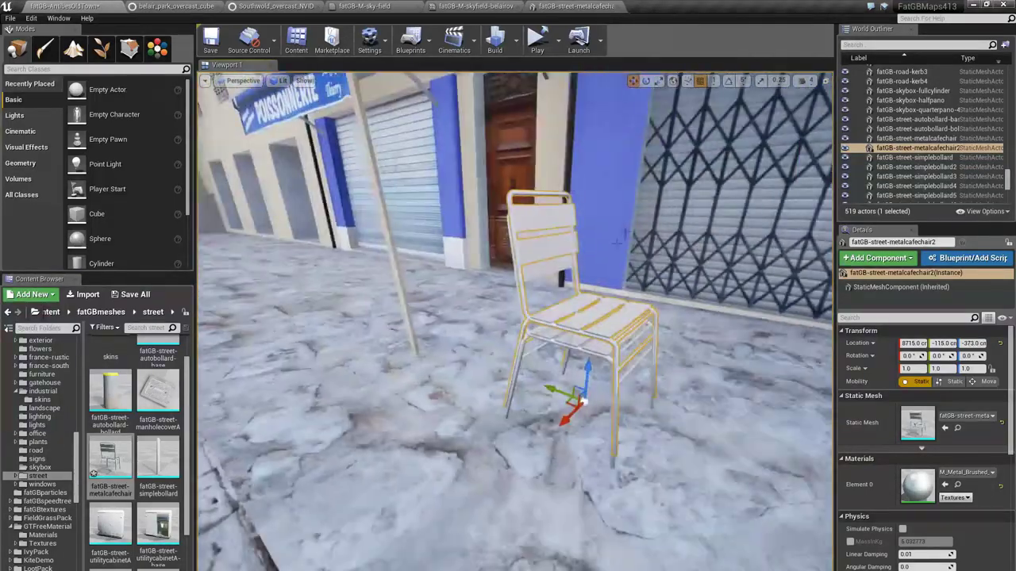
Select the café chair in the street and reposition the view.
{"action": "left_click", "coordinate": [618, 242]}
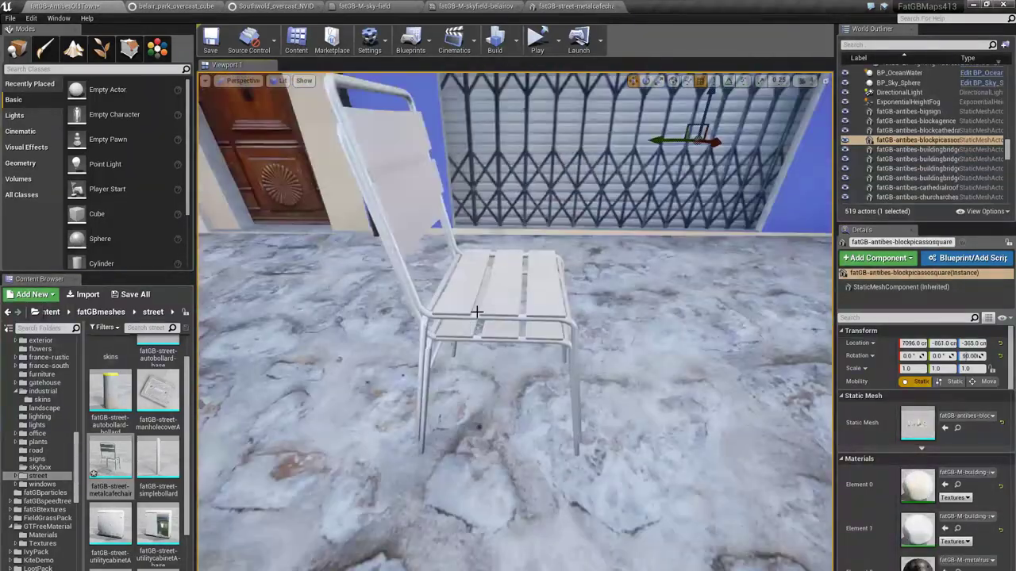
{"action": "left_click", "coordinate": [476, 311]}
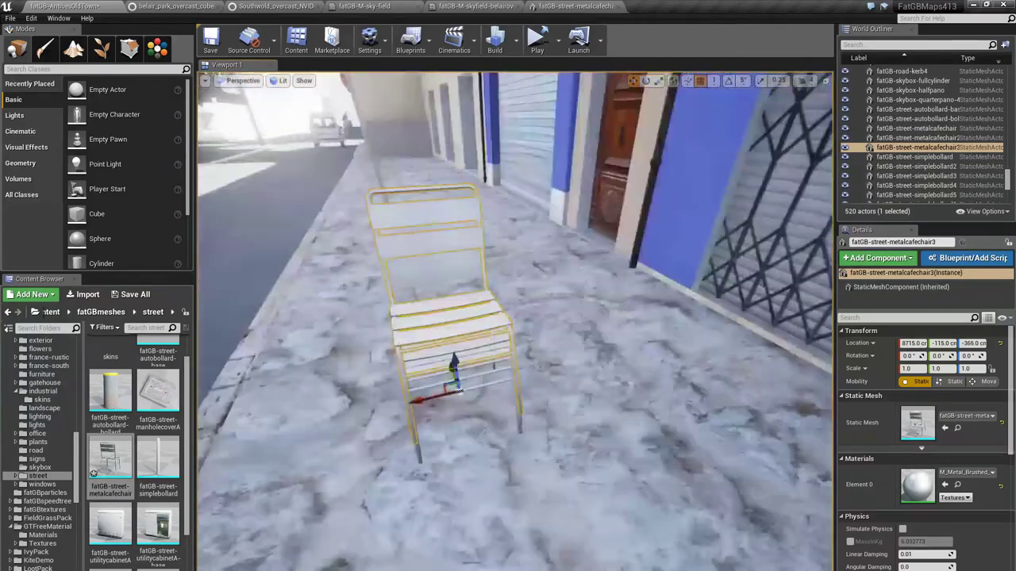
{"action": "key", "text": "ctrl+z"}
{"action": "key", "text": "ctrl+y"}
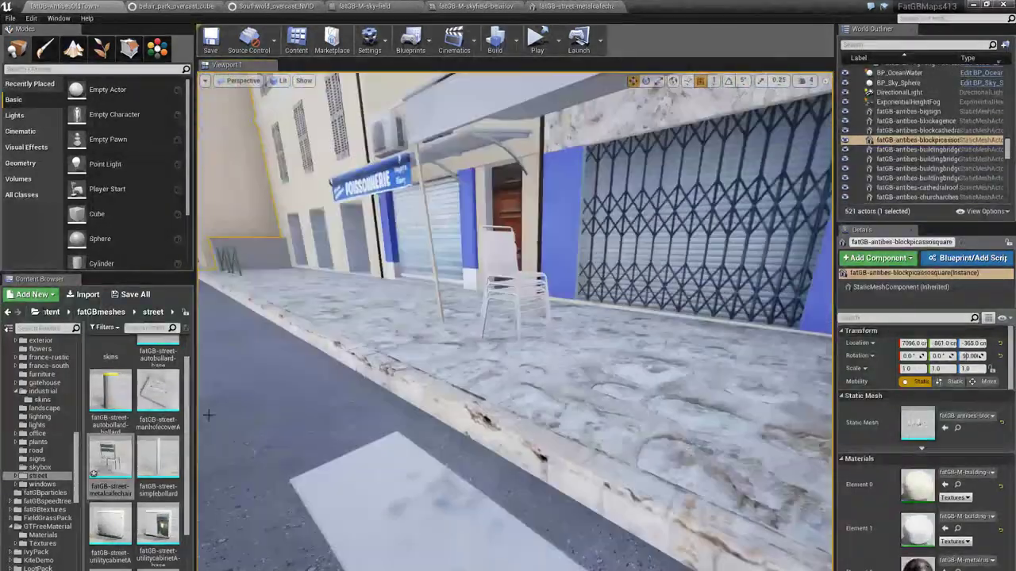
{"action": "scroll", "coordinate": [39, 492], "scroll_direction": "down", "scroll_amount": 5}
Place the GB_Character_RefPose mannequin from the fatGBmeshes bits folder onto the pavement.
{"action": "left_click", "coordinate": [36, 535]}
{"action": "scroll", "coordinate": [48, 547], "scroll_direction": "up", "scroll_amount": 3}
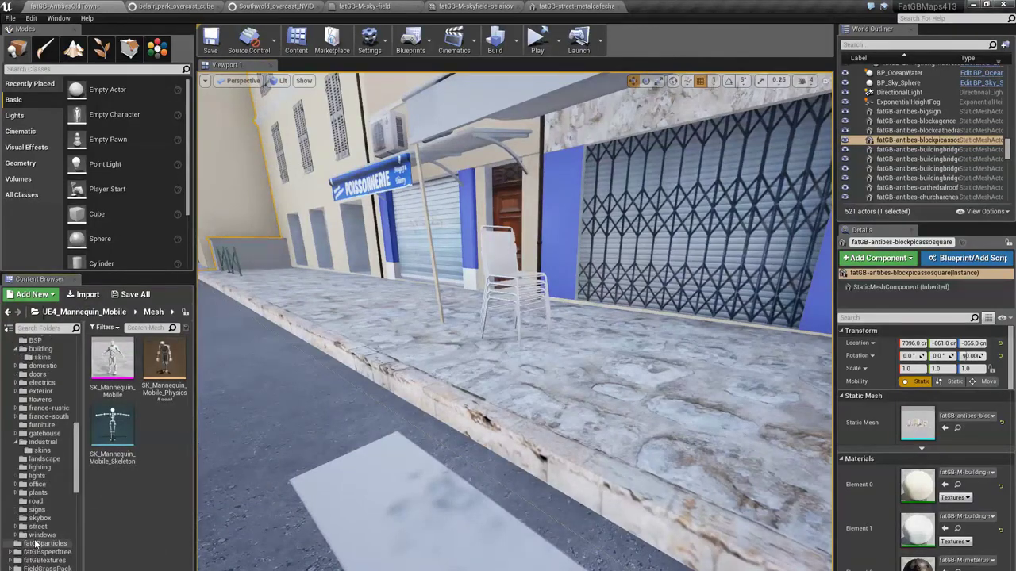
{"action": "scroll", "coordinate": [48, 556], "scroll_direction": "up", "scroll_amount": 3}
{"action": "scroll", "coordinate": [48, 559], "scroll_direction": "up", "scroll_amount": 3}
{"action": "scroll", "coordinate": [49, 566], "scroll_direction": "up", "scroll_amount": 3}
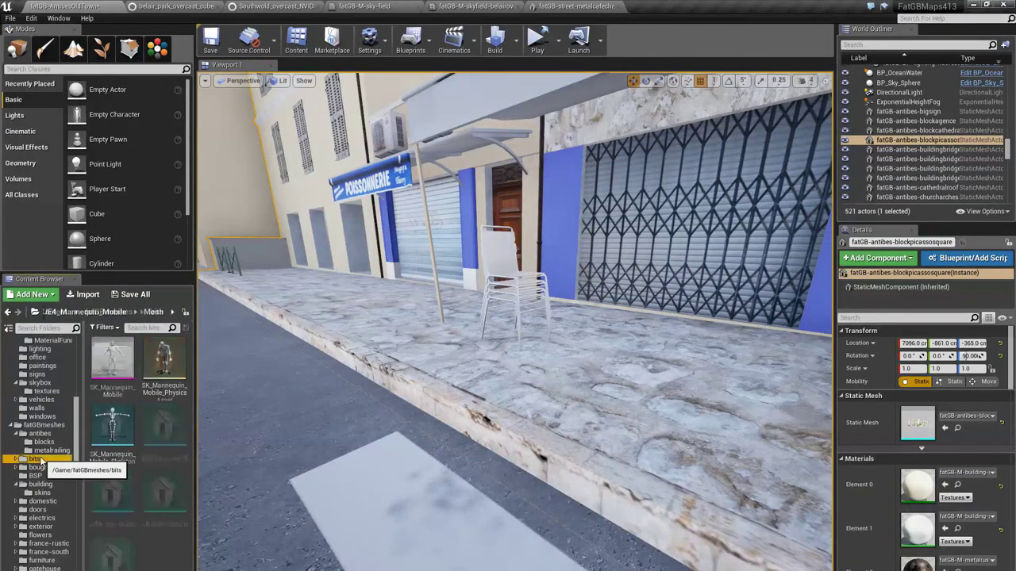
{"action": "left_click", "coordinate": [35, 458]}
{"action": "mouse_move", "coordinate": [110, 554]}
{"action": "left_mouse_down"}
{"action": "mouse_move", "coordinate": [586, 361]}
{"action": "mouse_move", "coordinate": [568, 367]}
{"action": "left_mouse_up"}
{"action": "right_click_drag", "start_coordinate": [568, 367], "coordinate": [477, 373]}
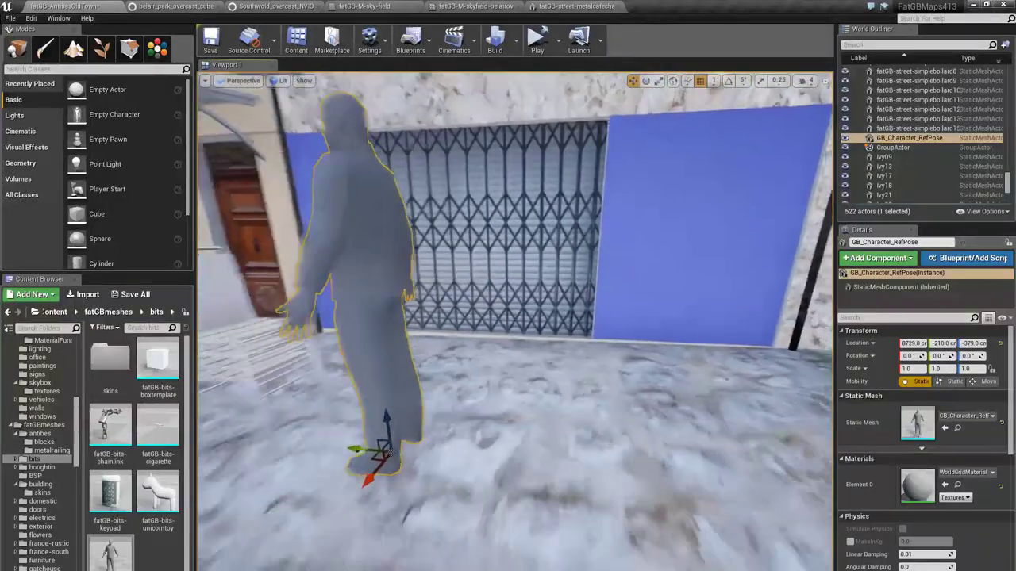
Locate the chair's mesh asset and place a new café chair in front of the mannequin.
{"action": "right_click_drag", "start_coordinate": [306, 364], "coordinate": [305, 364]}
{"action": "left_click", "coordinate": [274, 318]}
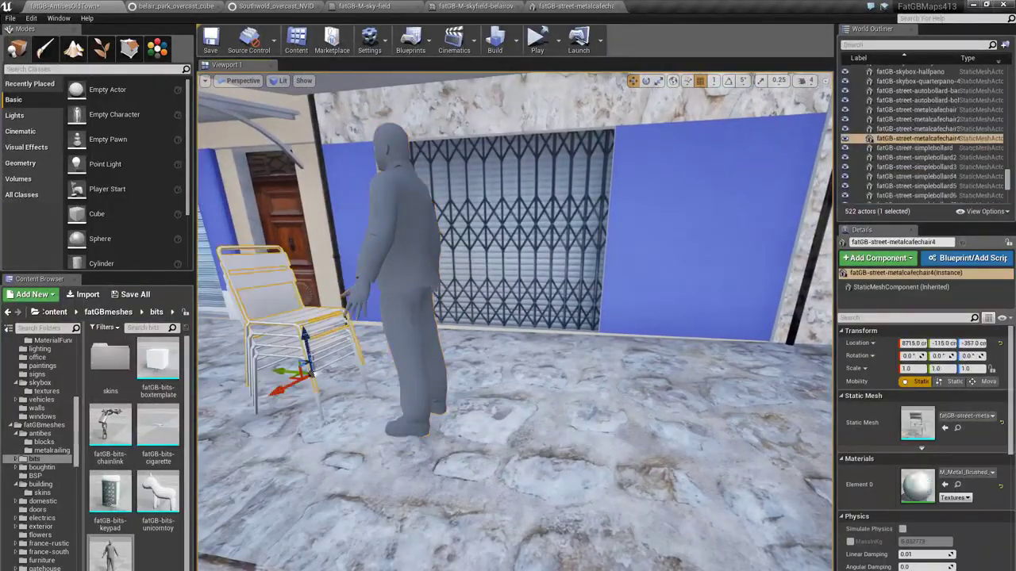
{"action": "right_click", "coordinate": [273, 317]}
{"action": "left_click", "coordinate": [315, 247]}
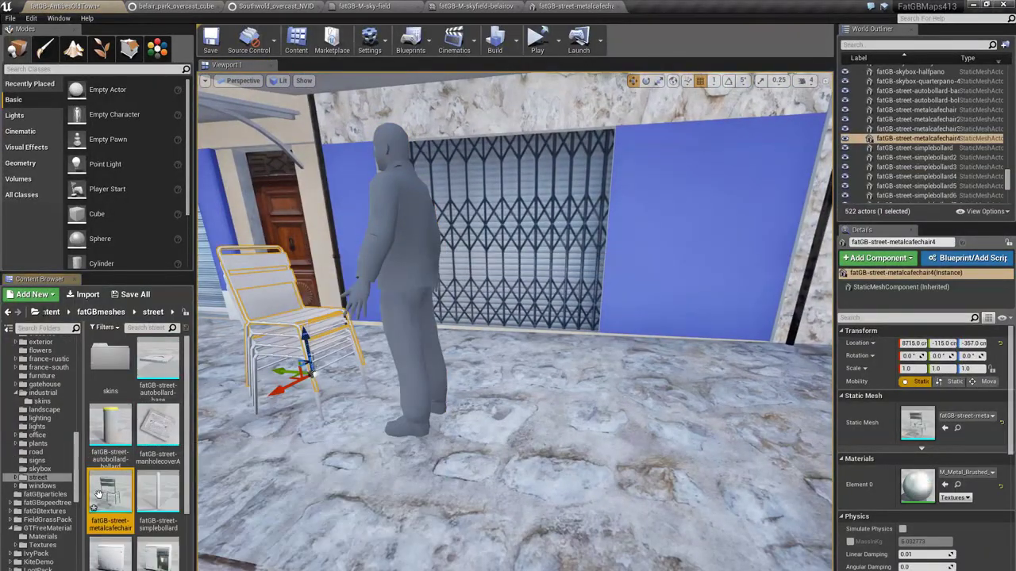
{"action": "mouse_move", "coordinate": [110, 492]}
{"action": "left_mouse_down"}
{"action": "mouse_move", "coordinate": [519, 422]}
{"action": "mouse_move", "coordinate": [510, 419]}
{"action": "left_mouse_up"}
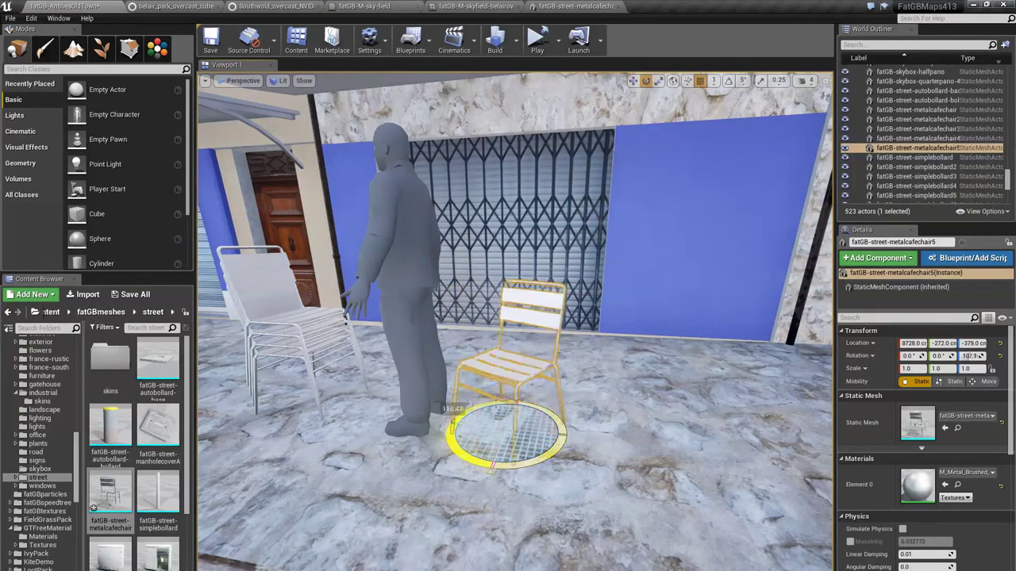
{"action": "right_click_drag", "start_coordinate": [585, 439], "coordinate": [584, 438]}
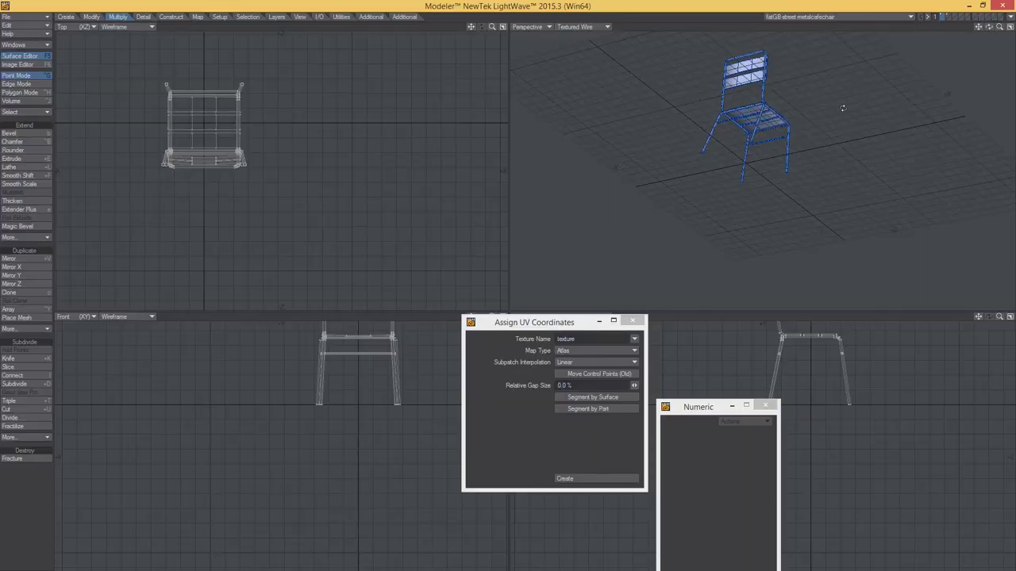
Select the chair's foot points in Point mode and start moving them.
{"action": "key", "text": "period"}
{"action": "key", "text": "period"}
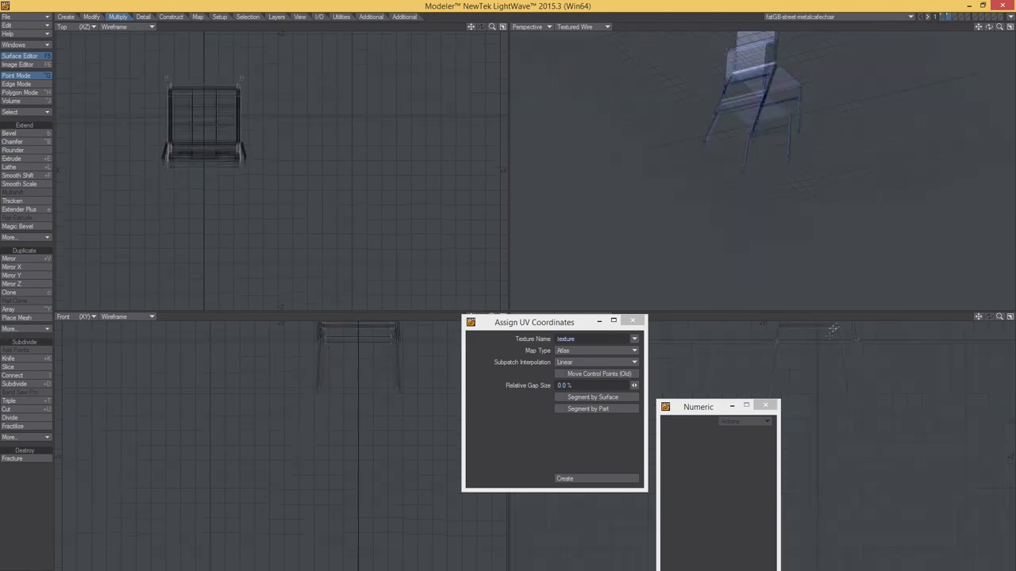
{"action": "key", "text": "period"}
{"action": "key", "text": "period"}
{"action": "key", "text": "ctrl+h"}
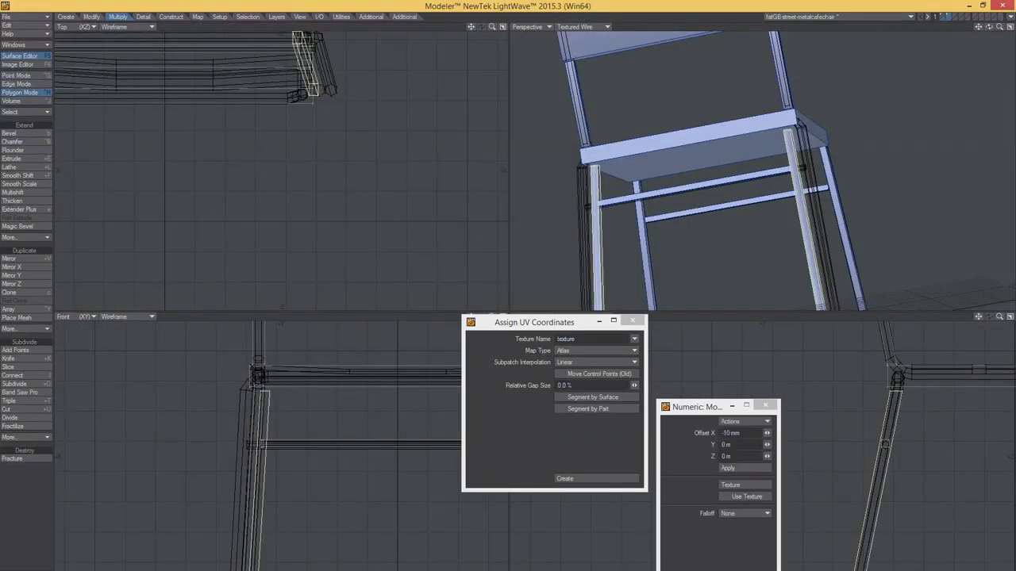
{"action": "key", "text": "a"}
{"action": "left_click", "coordinate": [943, 19]}
{"action": "key", "text": "ctrl+g"}
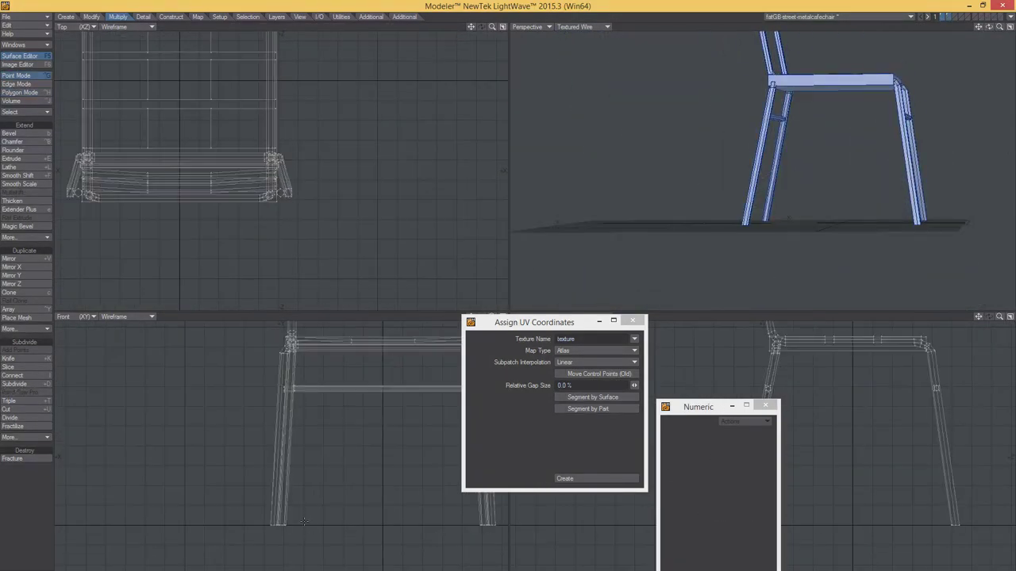
{"action": "key", "text": "a"}
{"action": "key", "text": "t"}
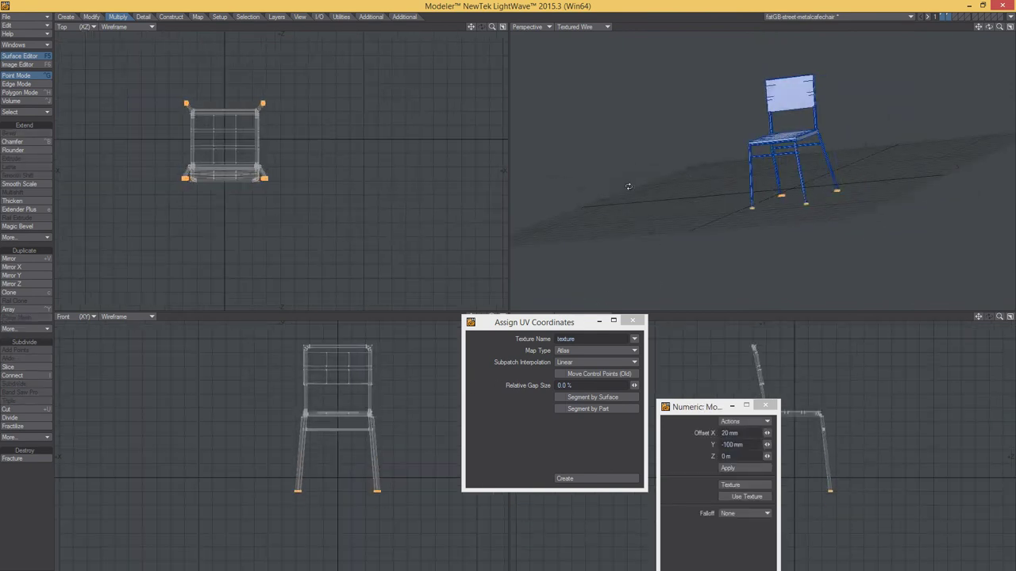
Finish moving the foot points, clear the selection and raise the chair by 50 mm.
{"action": "left_click", "coordinate": [942, 21]}
{"action": "left_click", "coordinate": [943, 21]}
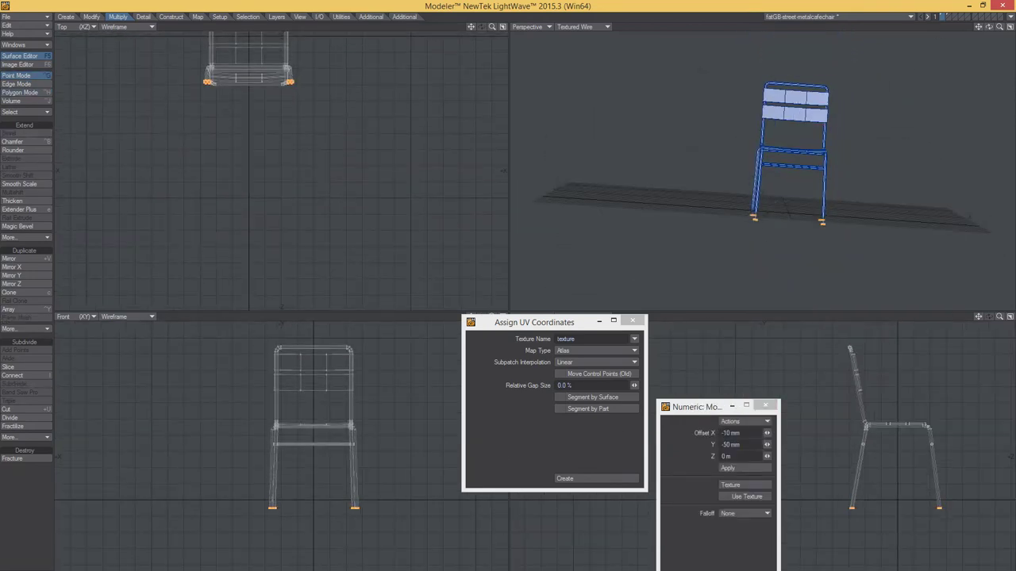
{"action": "key", "text": "/"}
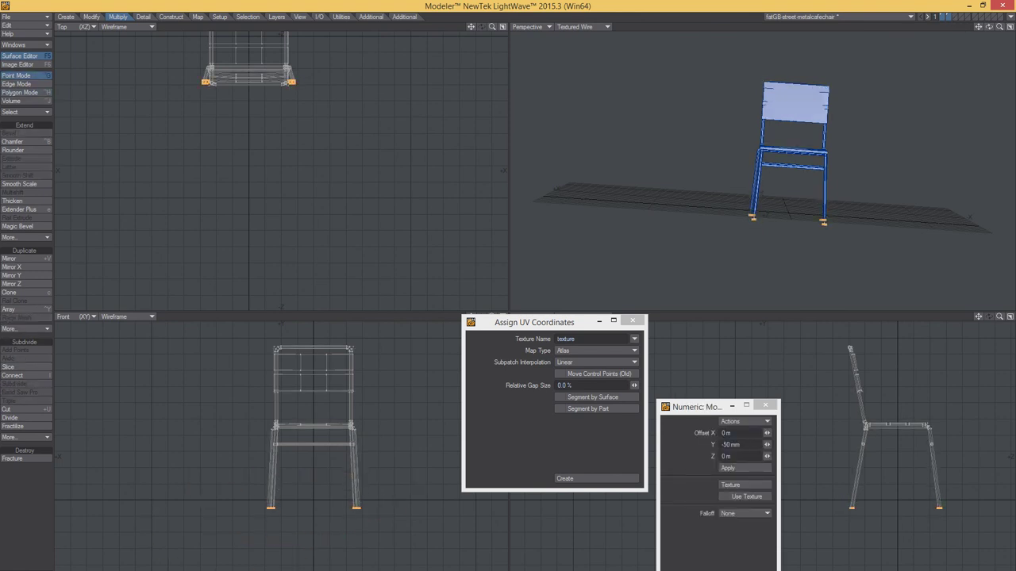
{"action": "left_click_drag", "start_coordinate": [358, 446], "coordinate": [362, 437]}
{"action": "left_click", "coordinate": [15, 15]}
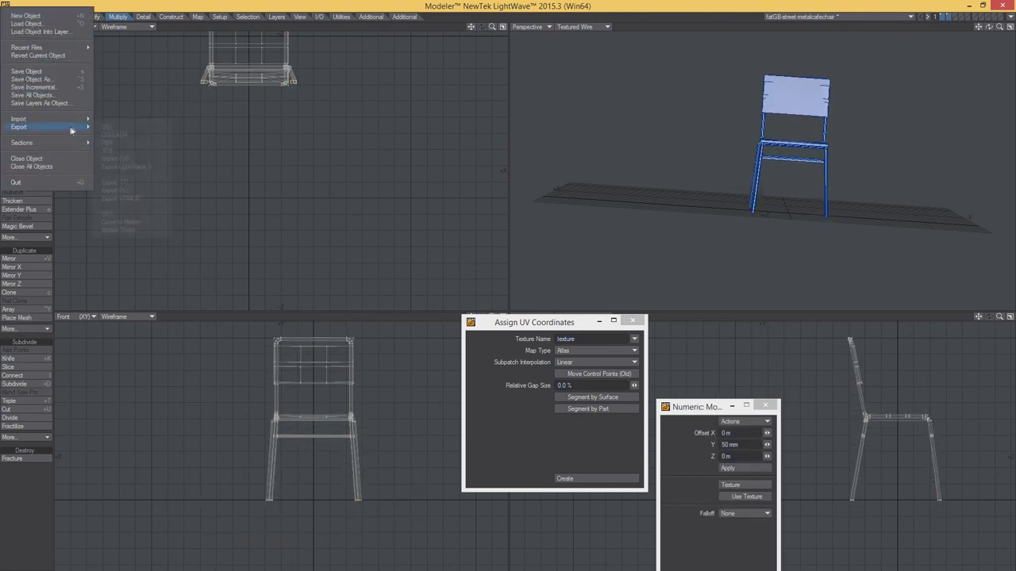
{"action": "left_click", "coordinate": [47, 127]}
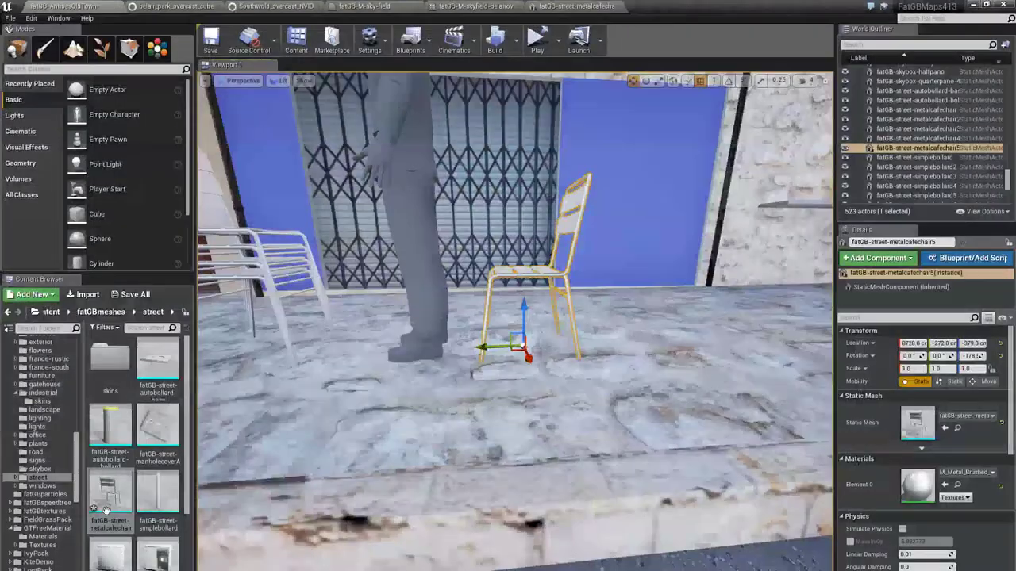
Reimport the café chair mesh and fly in close to check its dark slats.
{"action": "right_click", "coordinate": [103, 503]}
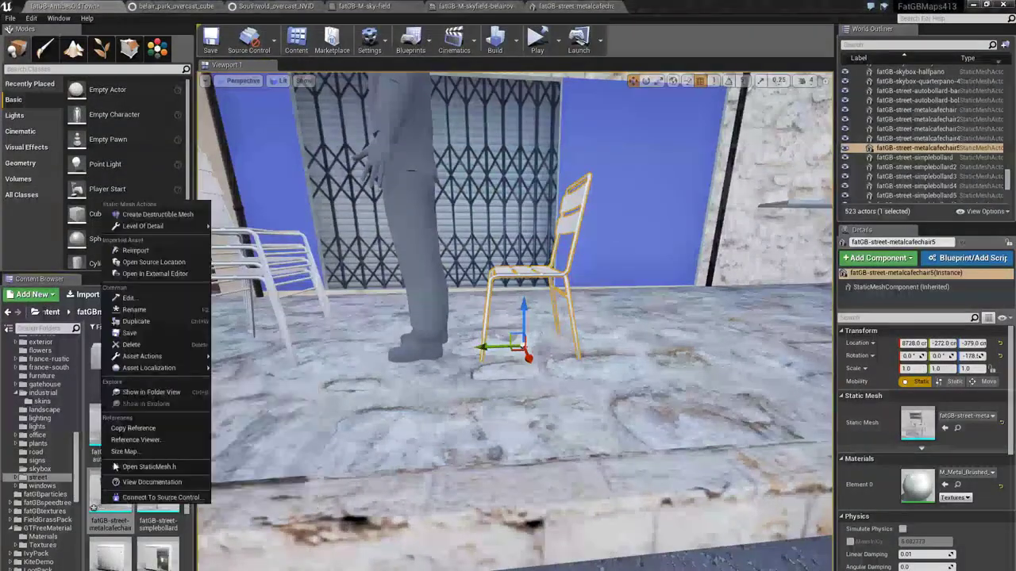
{"action": "left_click", "coordinate": [135, 250]}
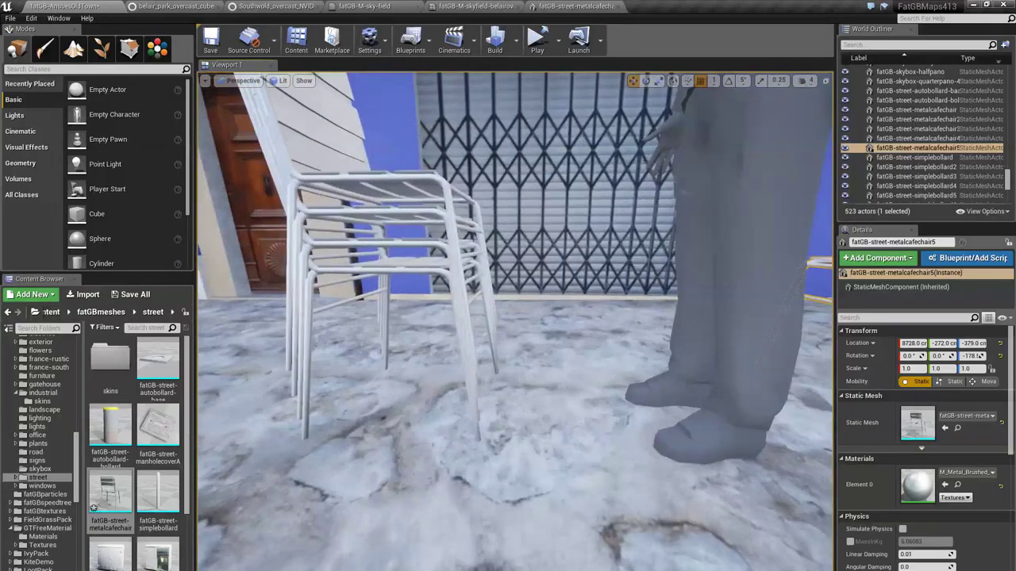
{"action": "right_click_drag", "start_coordinate": [527, 427], "coordinate": [524, 413]}
{"action": "left_click", "coordinate": [600, 292]}
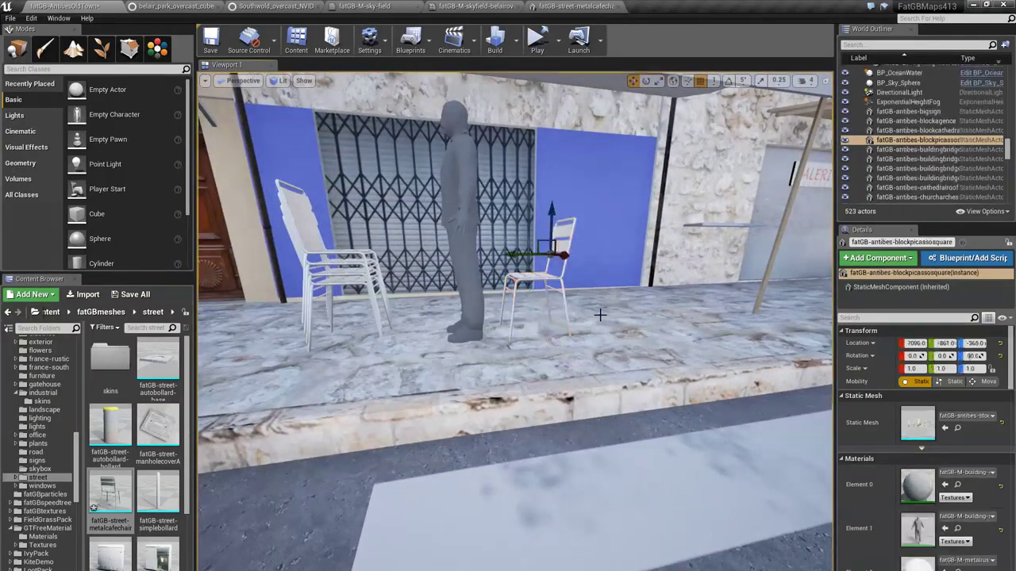
{"action": "right_click_drag", "start_coordinate": [600, 292], "coordinate": [587, 322]}
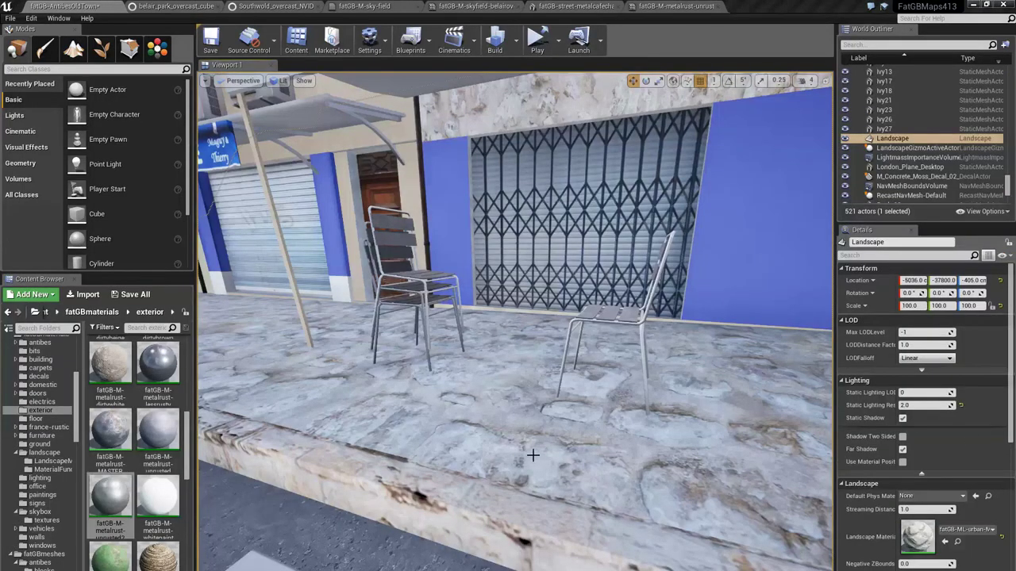
{"action": "left_click_drag", "start_coordinate": [532, 455], "coordinate": [476, 381]}
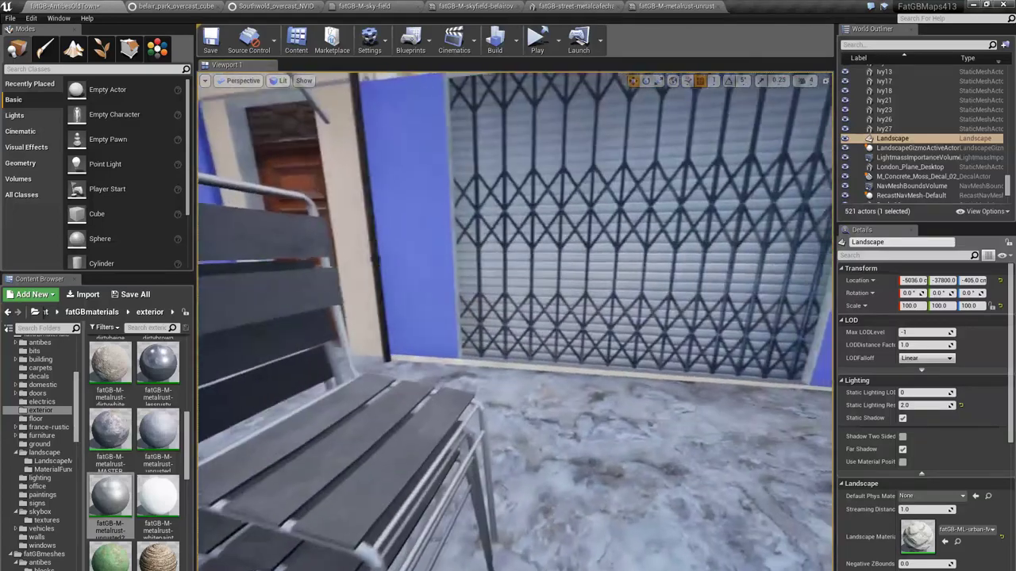
{"action": "left_click_drag", "start_coordinate": [476, 381], "coordinate": [511, 440]}
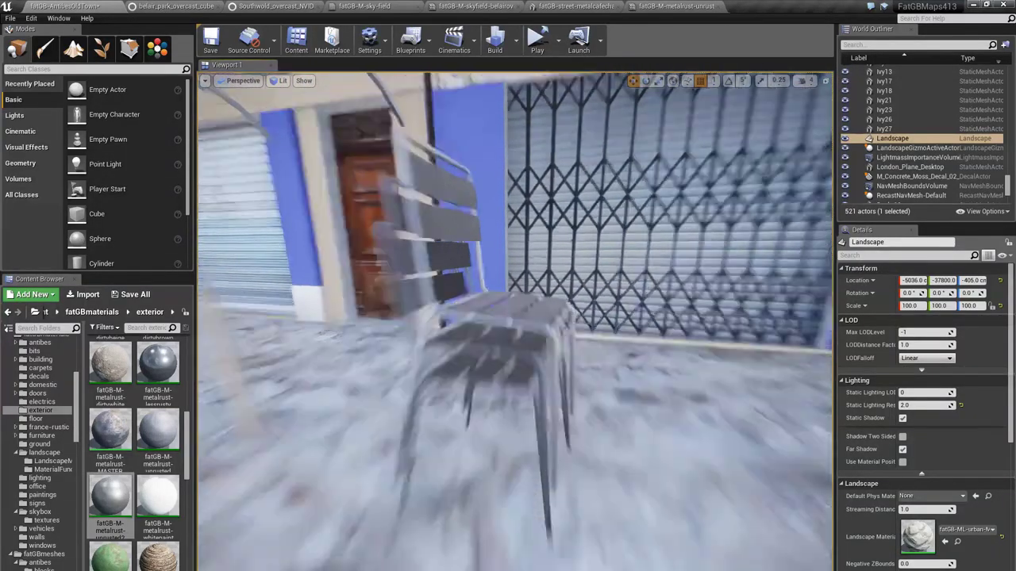
{"action": "scroll", "coordinate": [580, 393], "scroll_direction": "down", "scroll_amount": 5}
Switch to the fatGB-street-metalcafechair mesh editor and orbit the preview around the chair.
{"action": "left_click", "coordinate": [694, 5]}
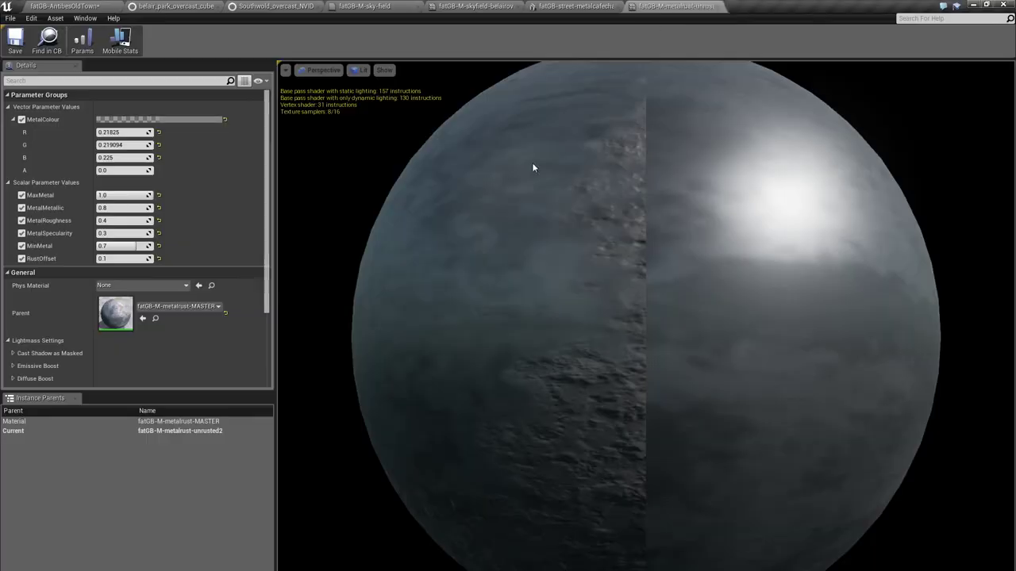
{"action": "left_click", "coordinate": [588, 5]}
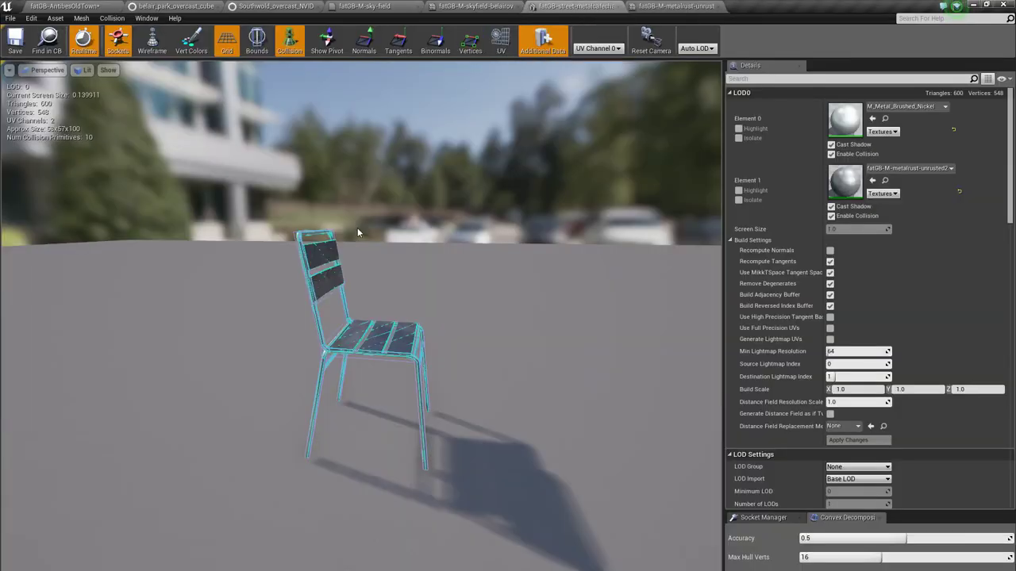
{"action": "mouse_move", "coordinate": [100, 156]}
{"action": "left_mouse_down"}
{"action": "mouse_move", "coordinate": [262, 159]}
{"action": "mouse_move", "coordinate": [59, 182]}
{"action": "left_mouse_up"}
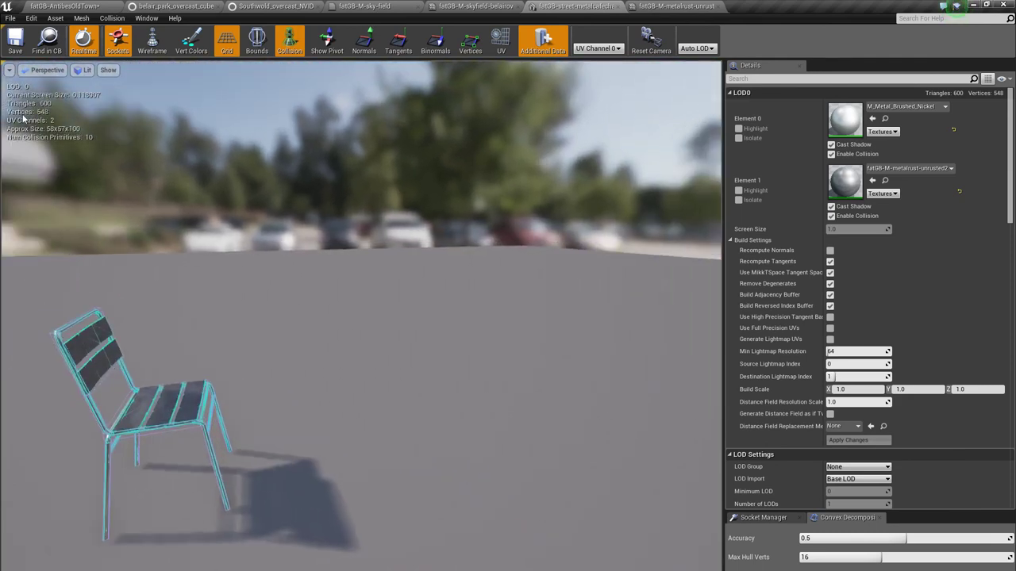
{"action": "mouse_move", "coordinate": [273, 331]}
{"action": "left_mouse_down"}
{"action": "mouse_move", "coordinate": [333, 326]}
{"action": "mouse_move", "coordinate": [270, 326]}
{"action": "mouse_move", "coordinate": [334, 336]}
{"action": "left_mouse_up"}
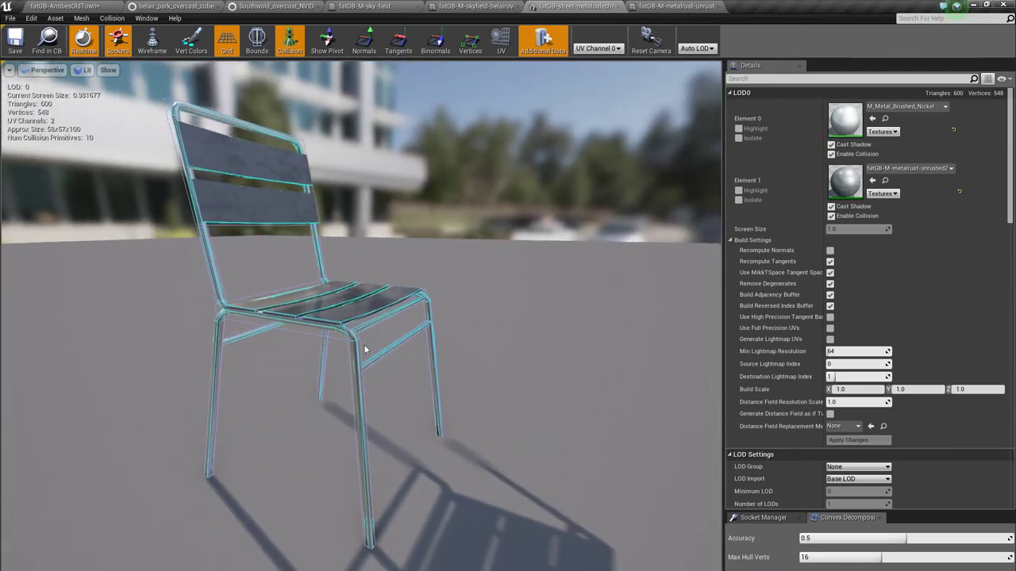